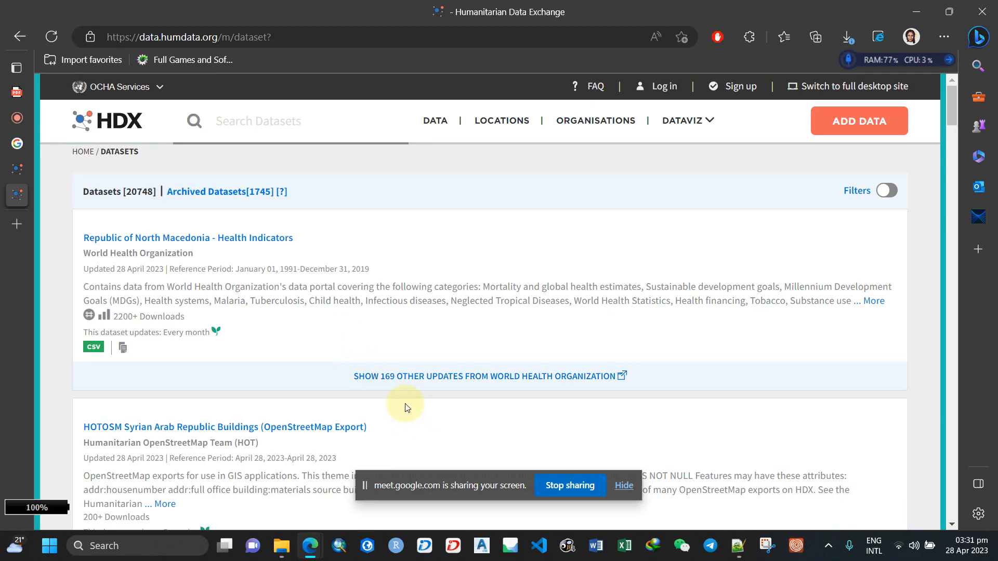
Launch SuperMap iDesktop 10i(2020), minimize the open browser windows and dismiss the license notice
click(428, 546)
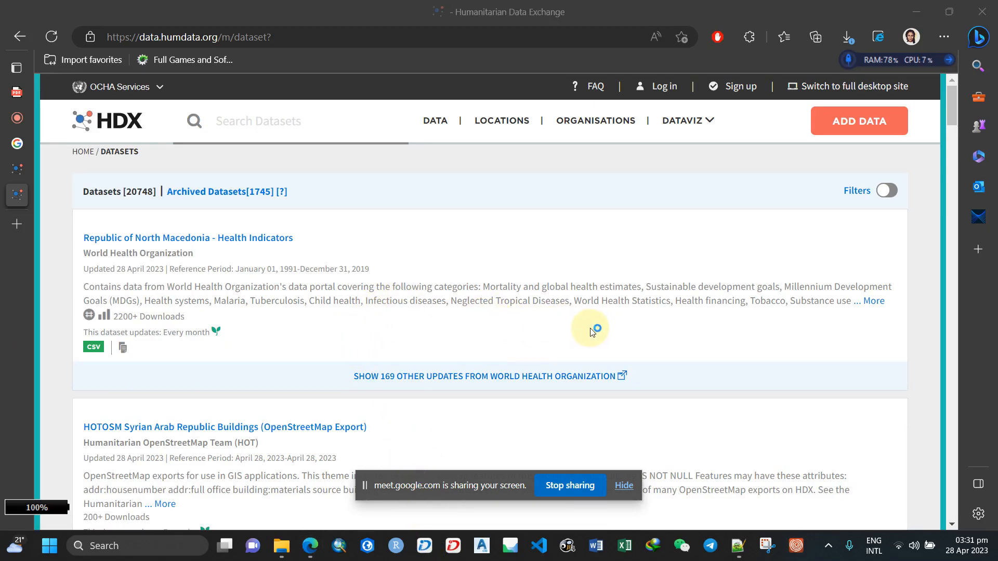
mouse_move(2, 311)
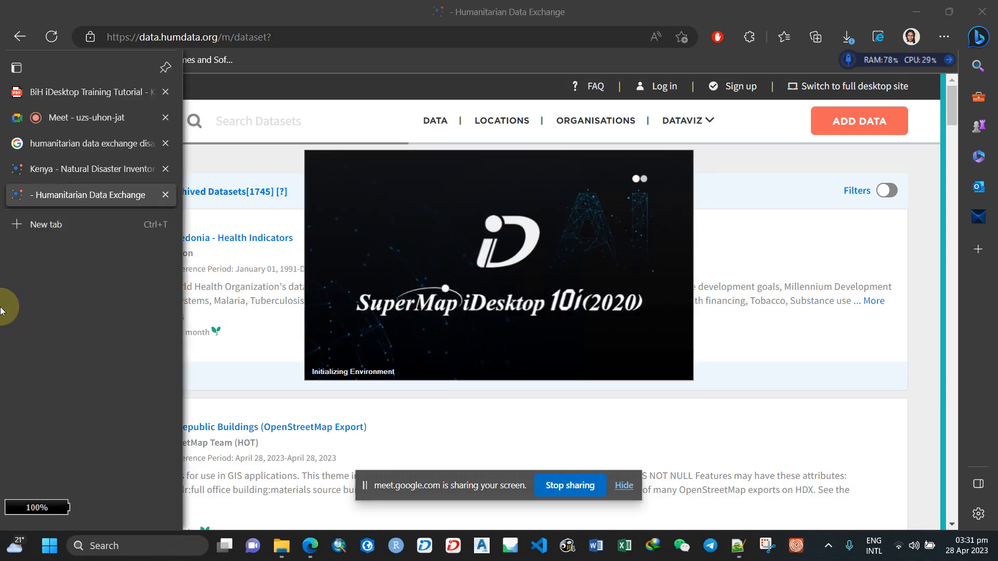
click(73, 117)
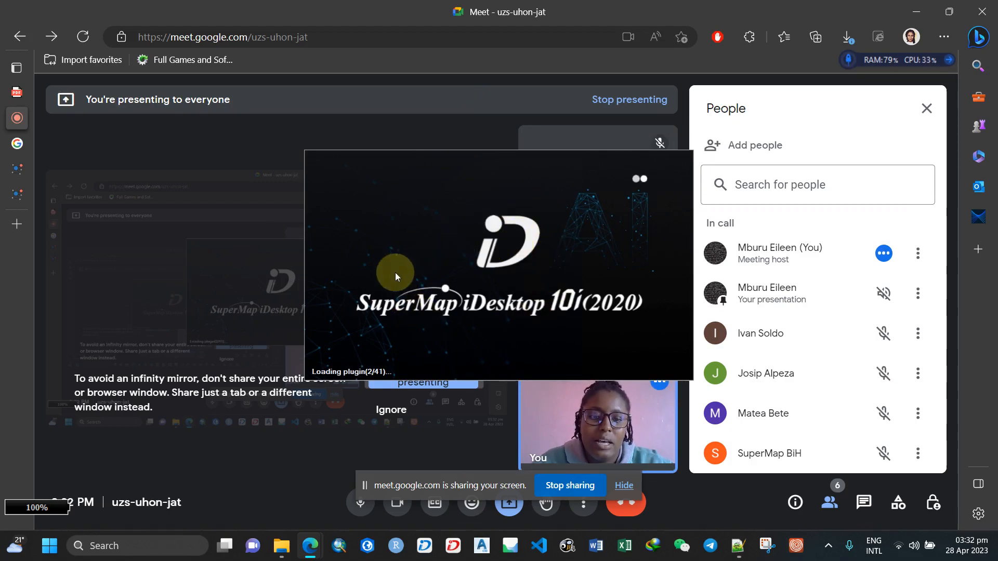
click(917, 6)
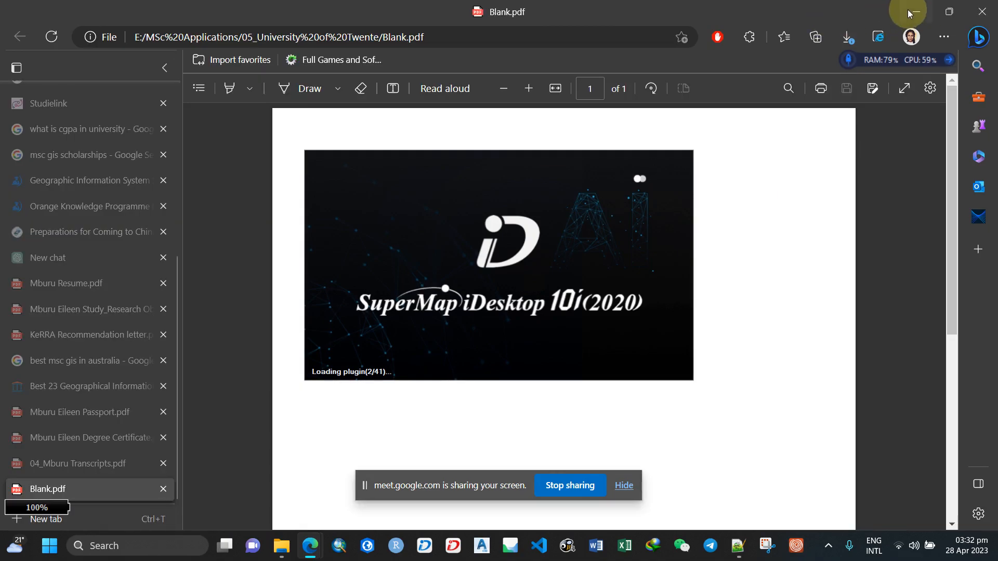
click(915, 7)
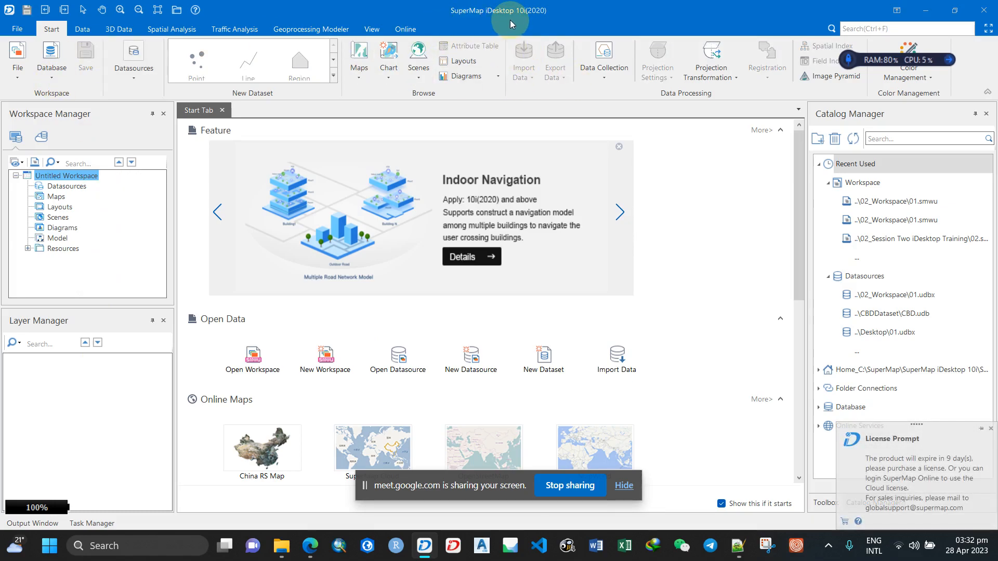
click(992, 430)
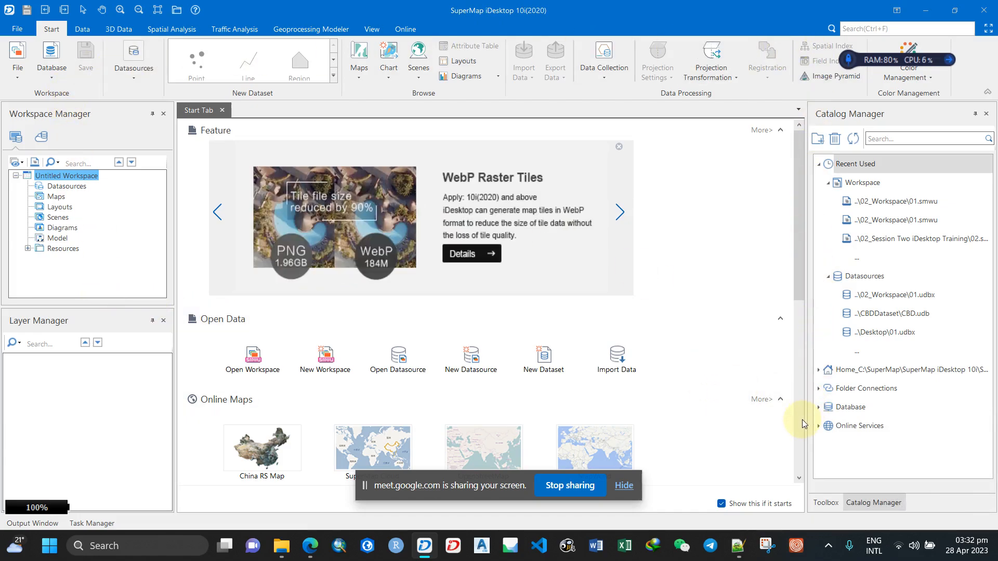
click(74, 188)
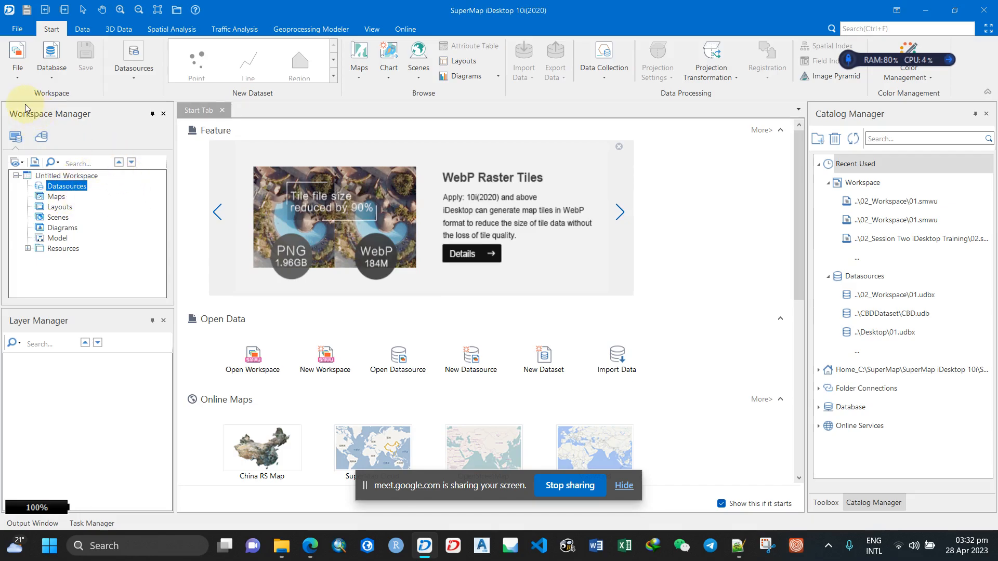
click(67, 177)
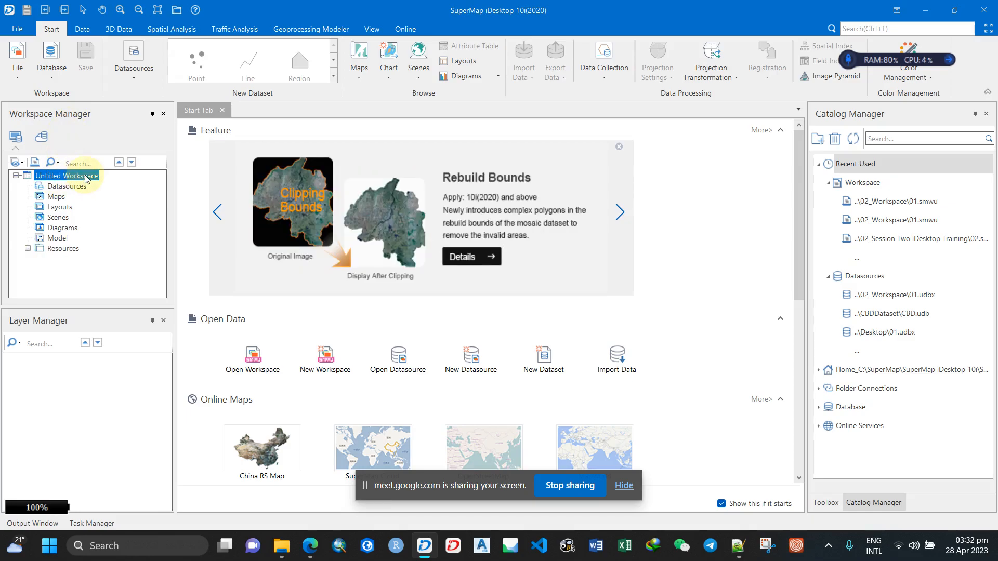
click(72, 188)
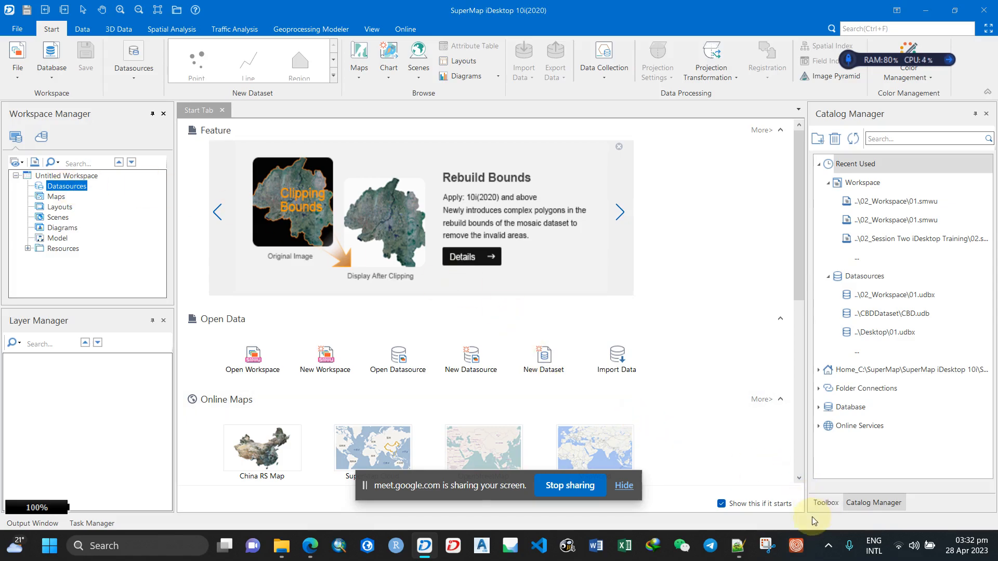
click(829, 549)
click(829, 549)
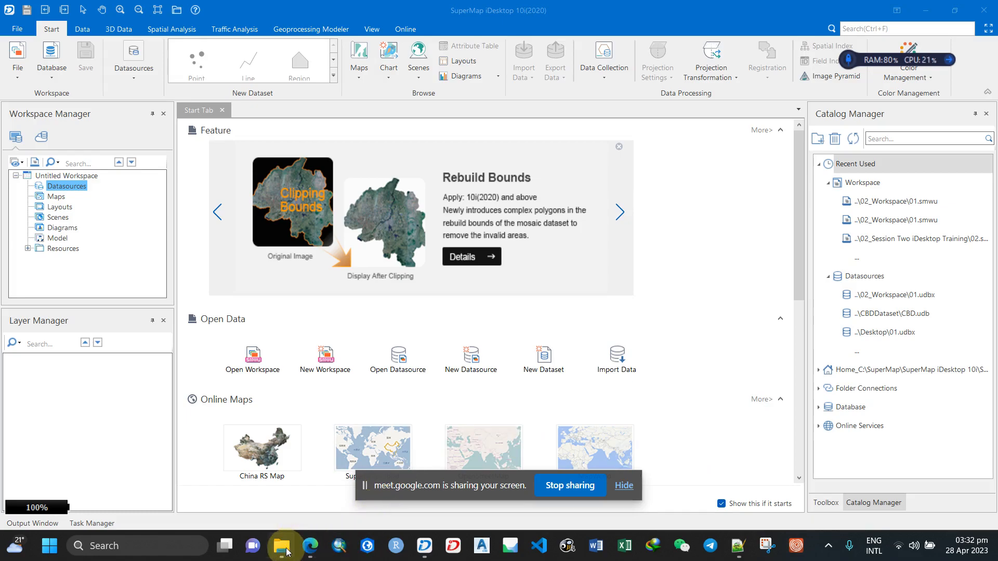
Switch to File Explorer and open the presentation BiH iDesktop Training - 2D from the 01_Data folder
click(282, 547)
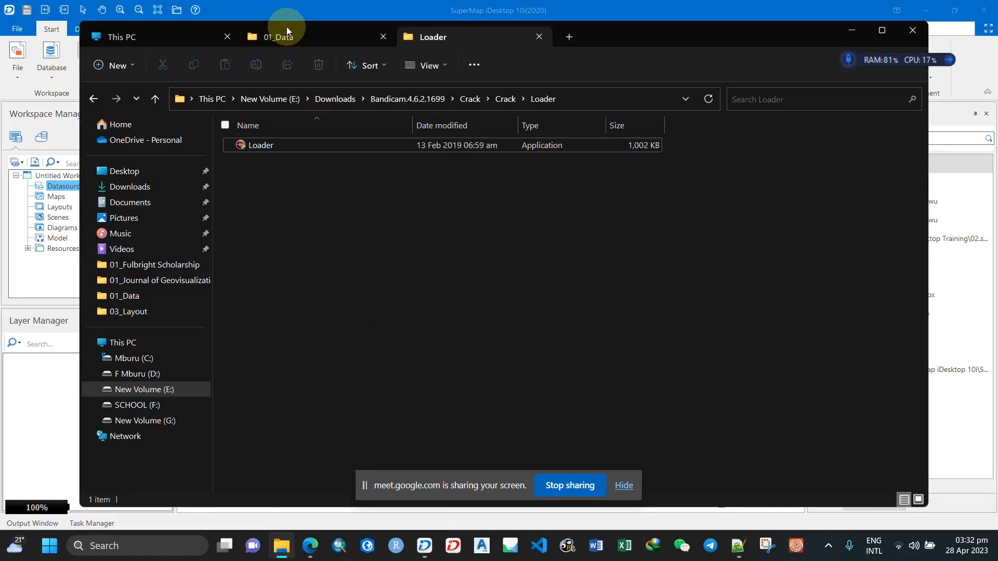
click(286, 37)
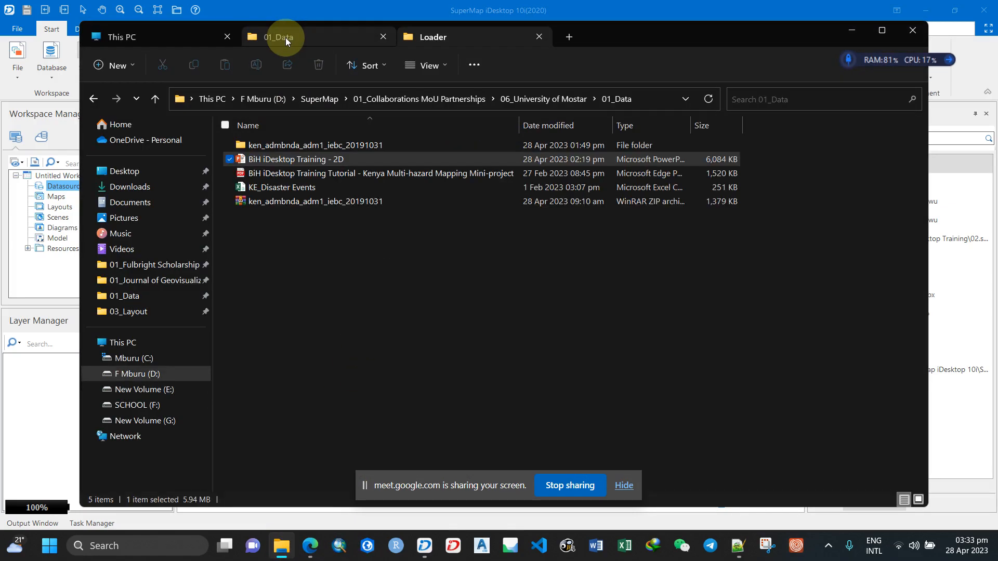
double_click(271, 161)
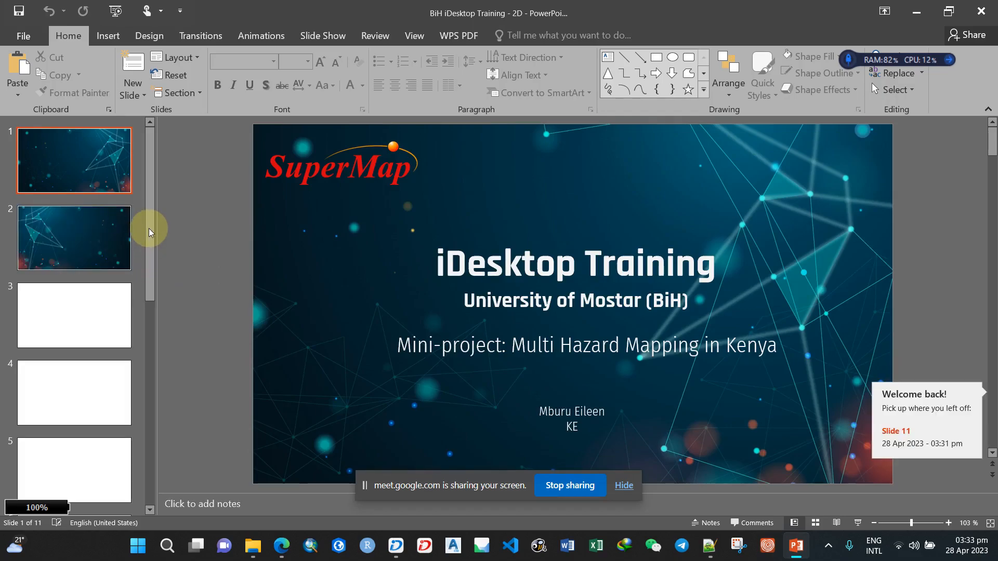
Review the Kenya Counties and Kenya Disaster Events entries in the slide 6 data table, and return to SuperMap iDesktop
drag(145, 223, 147, 316)
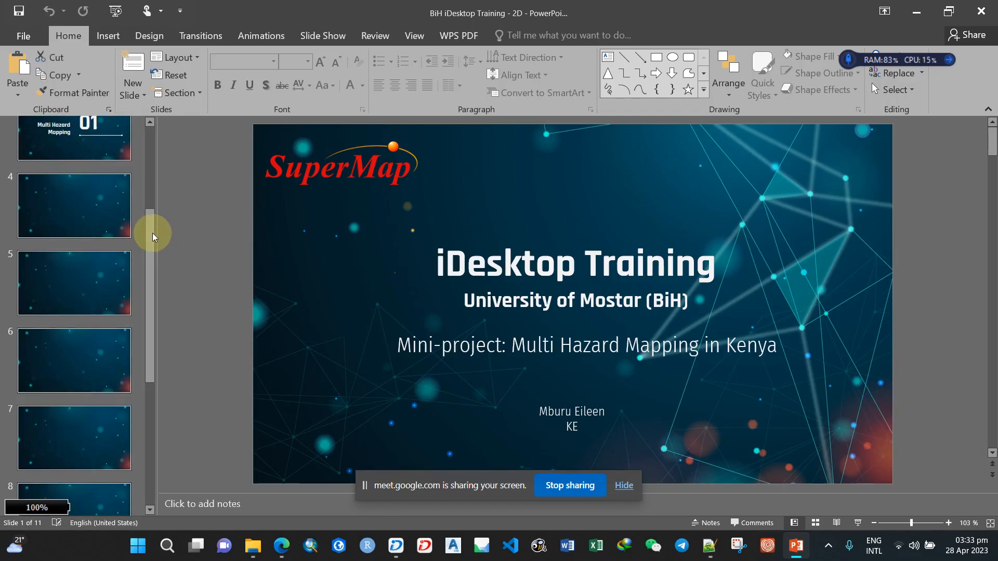
click(82, 355)
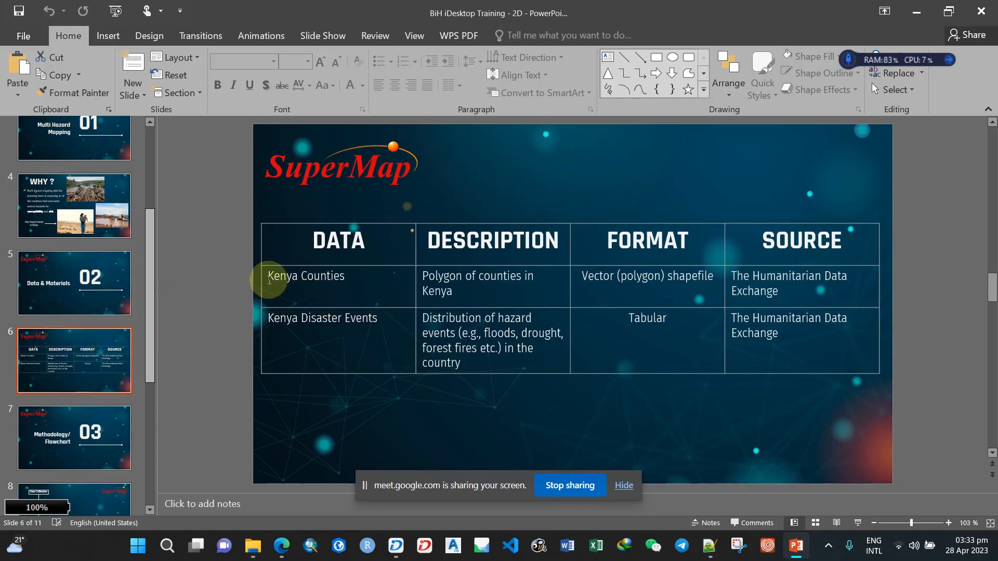
drag(270, 281, 345, 277)
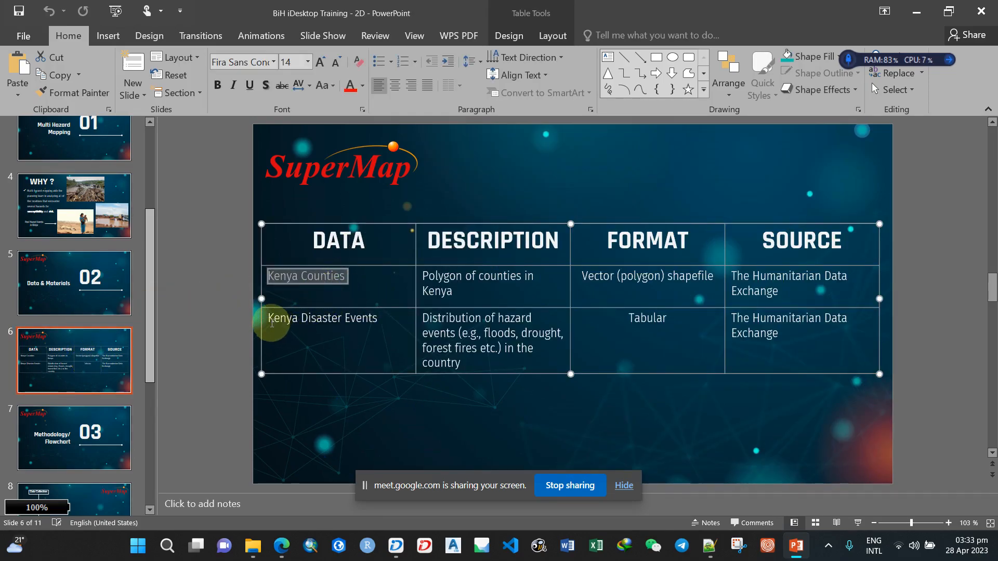
drag(271, 324, 363, 319)
click(371, 342)
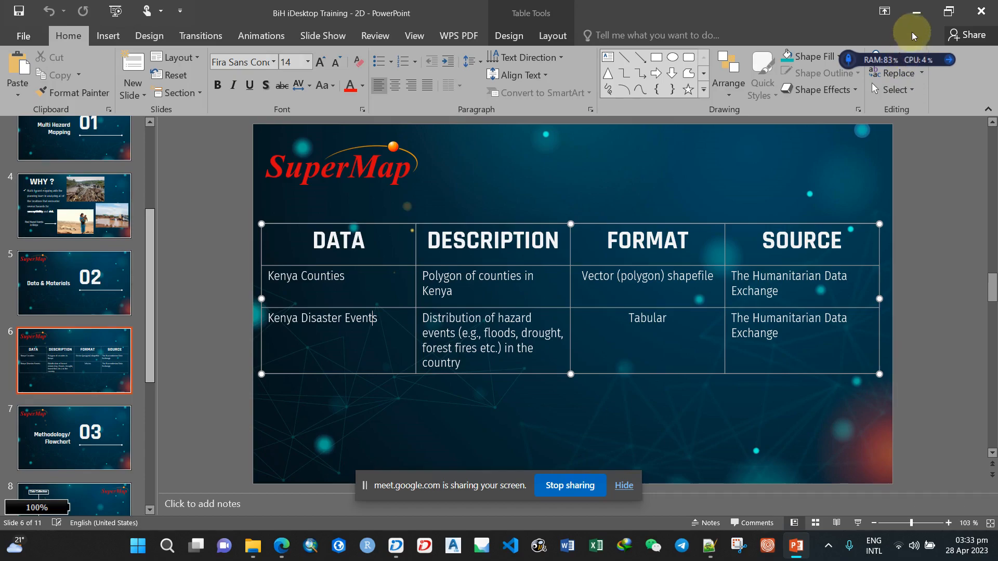
click(916, 12)
click(854, 28)
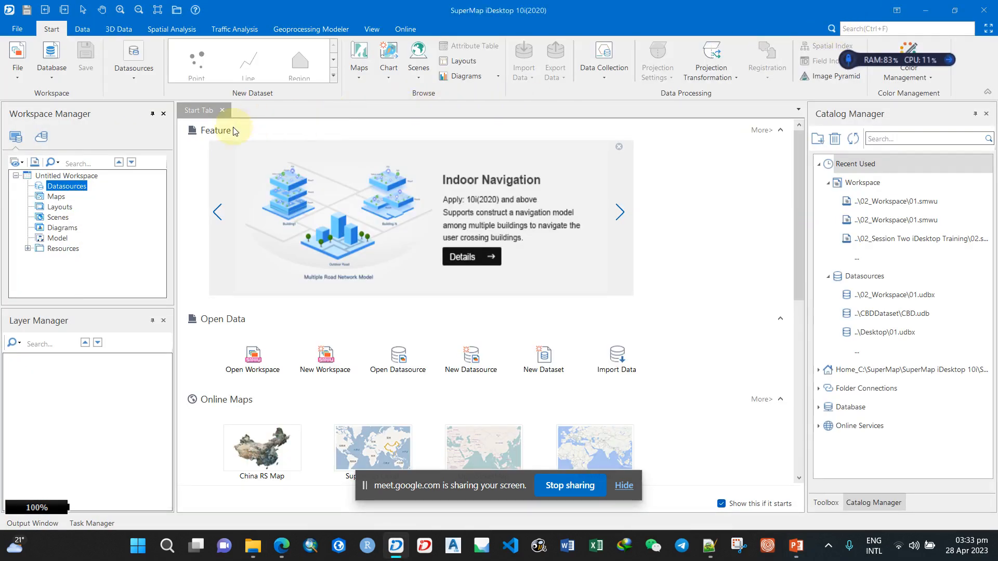
Create a new UDBX file datasource named 02 in the 02_Workspace folder
right_click(78, 191)
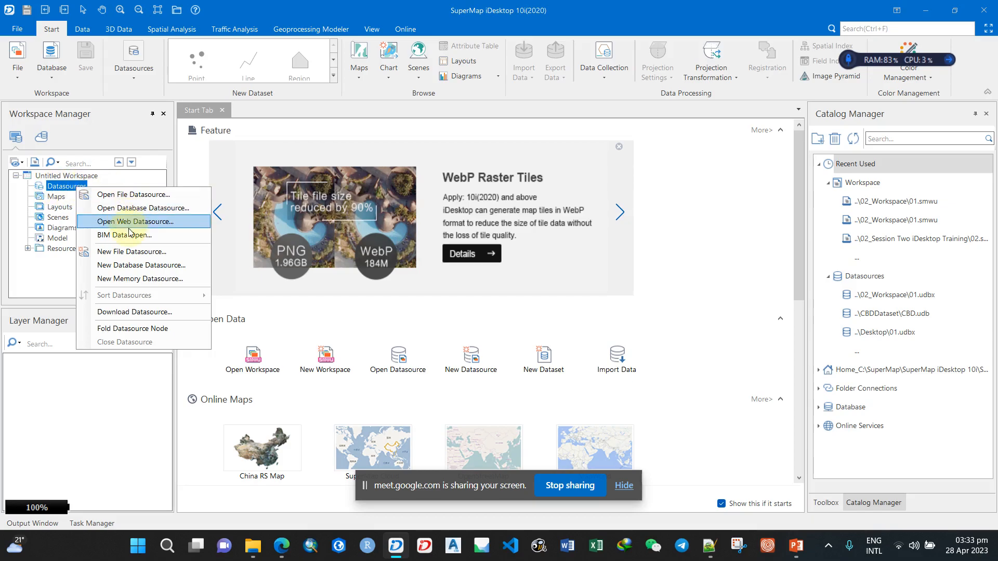
click(132, 254)
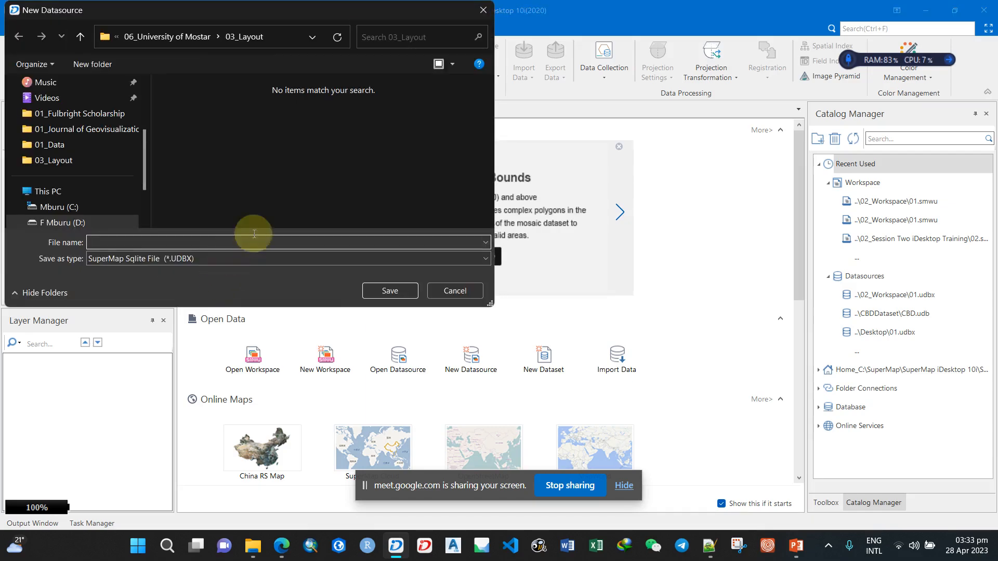
click(222, 47)
click(227, 71)
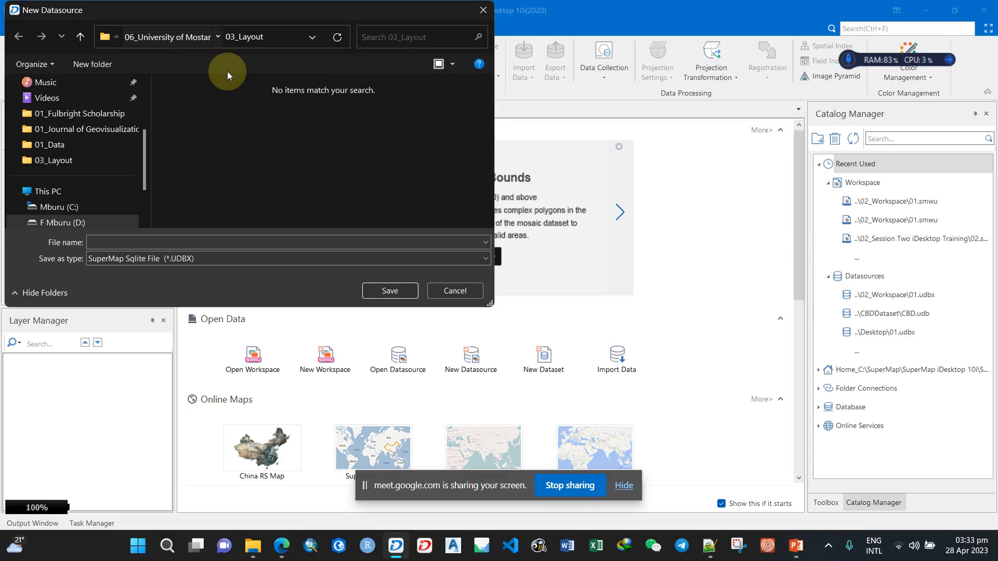
click(115, 241)
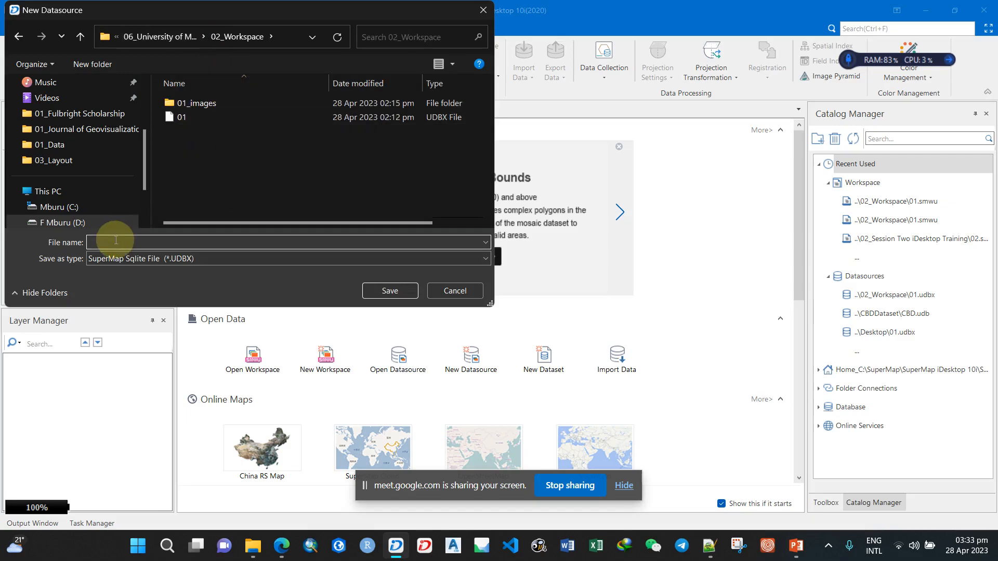
text(02)
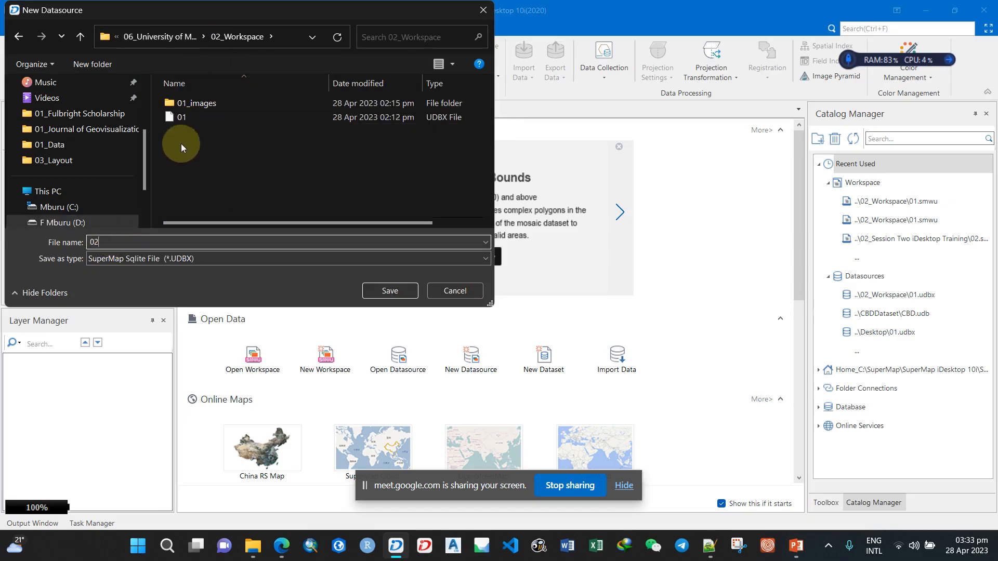
click(391, 290)
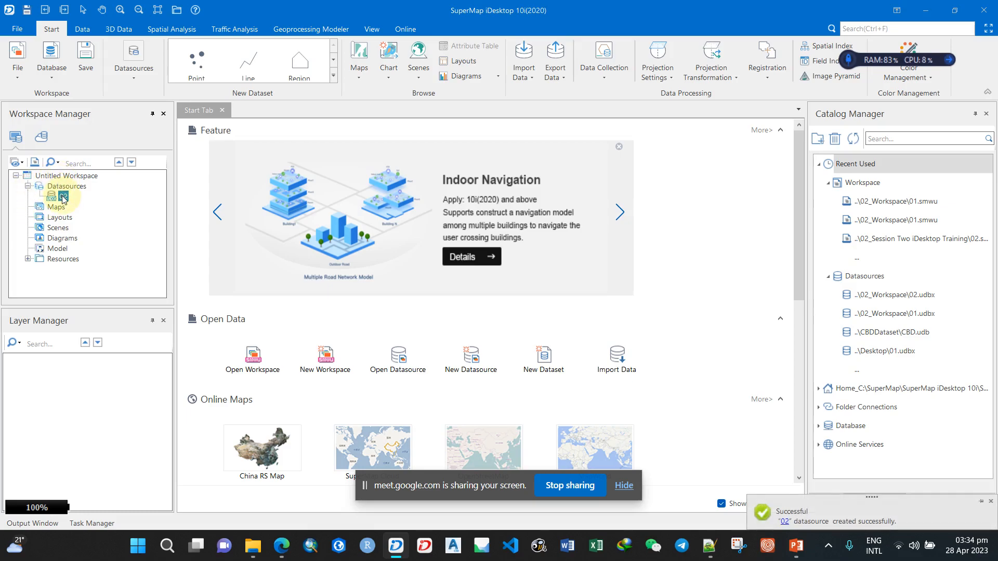
Start importing a dataset into the 02 datasource
right_click(63, 198)
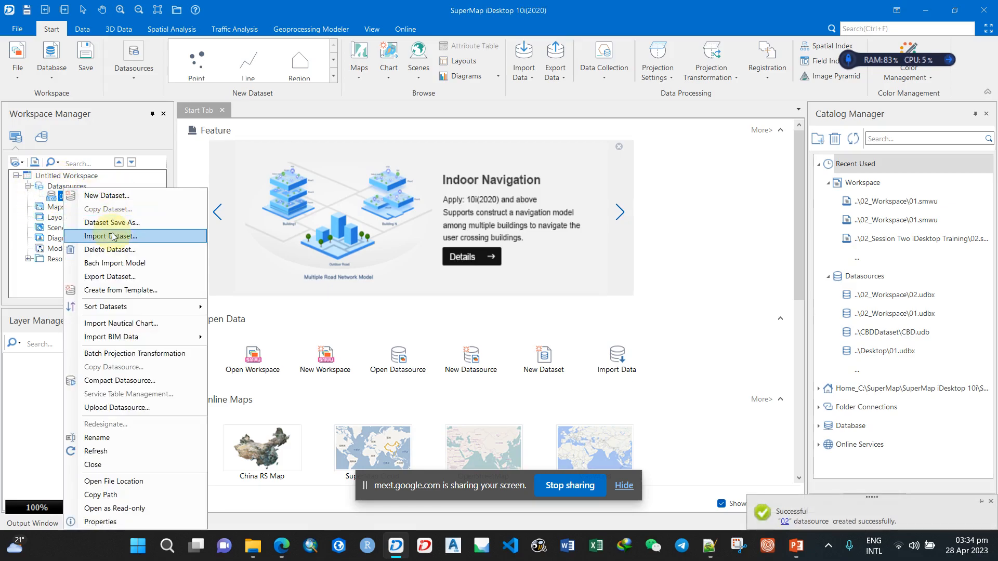
click(61, 200)
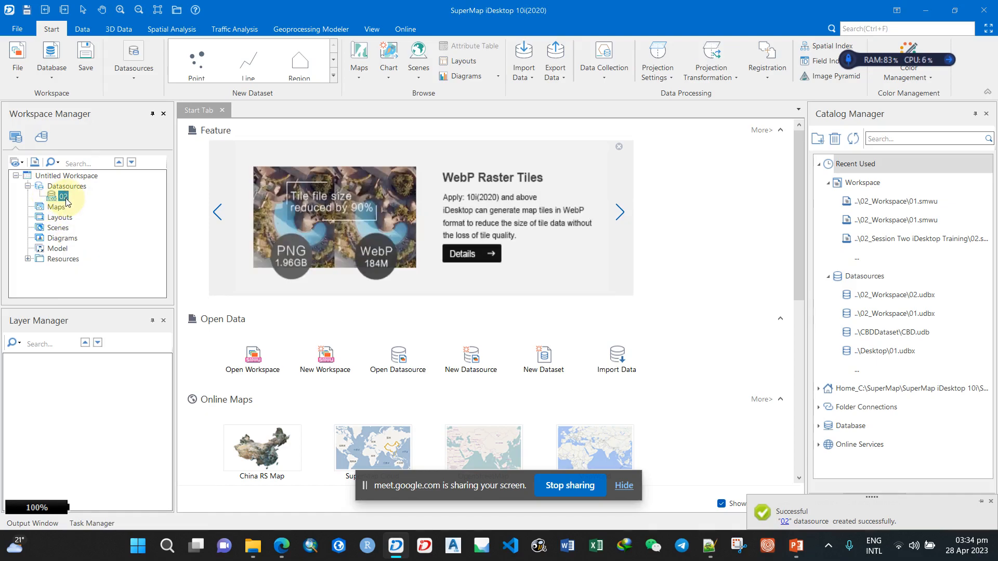
right_click(63, 197)
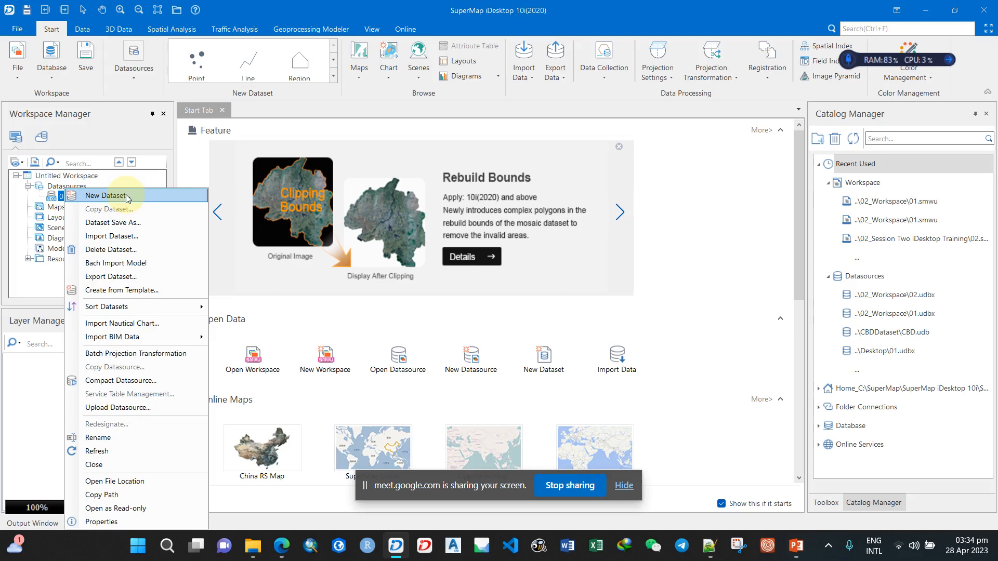
click(122, 238)
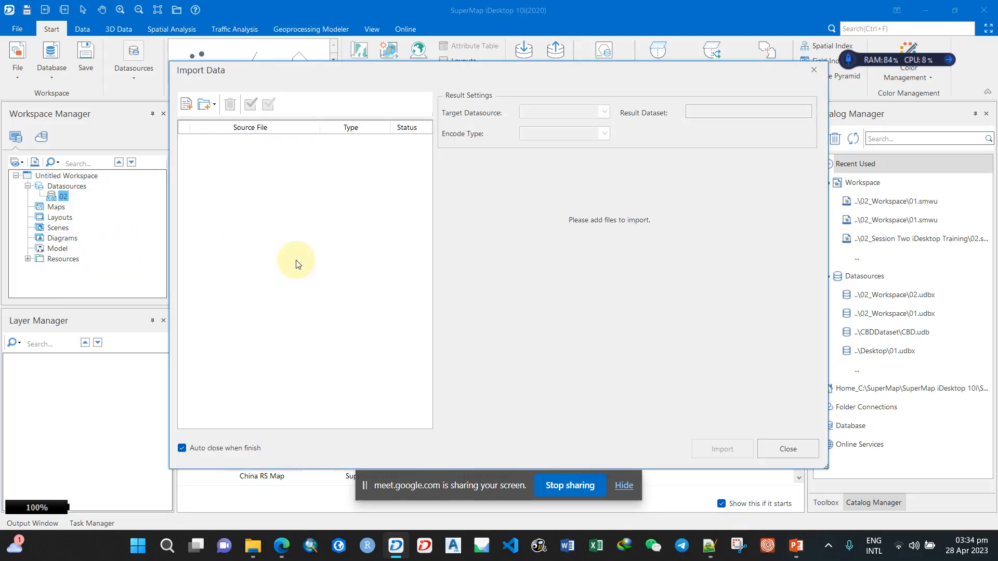
Begin adding a file to the import list and browse to the 01_Data folder of 06_University of Mostar
click(186, 107)
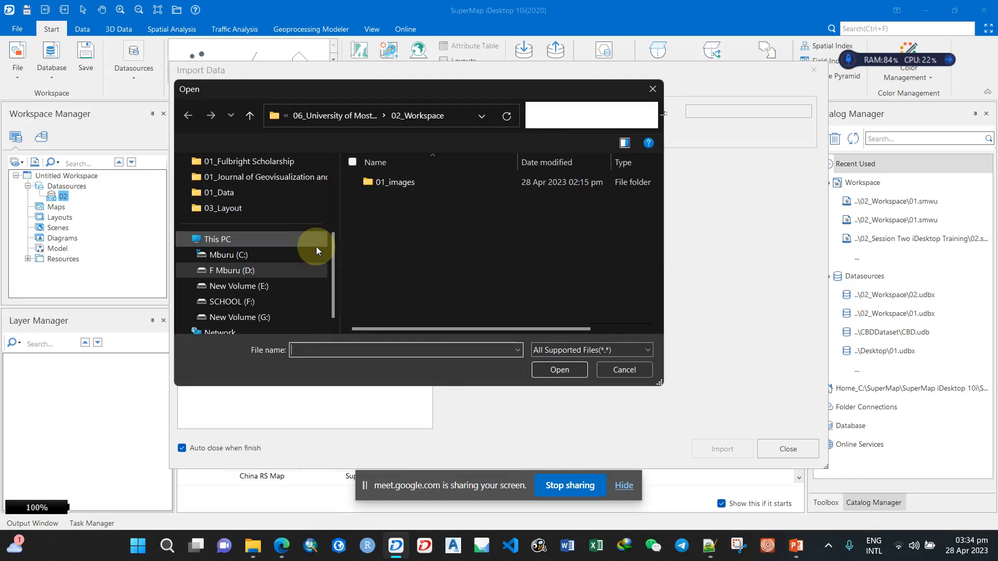
click(651, 90)
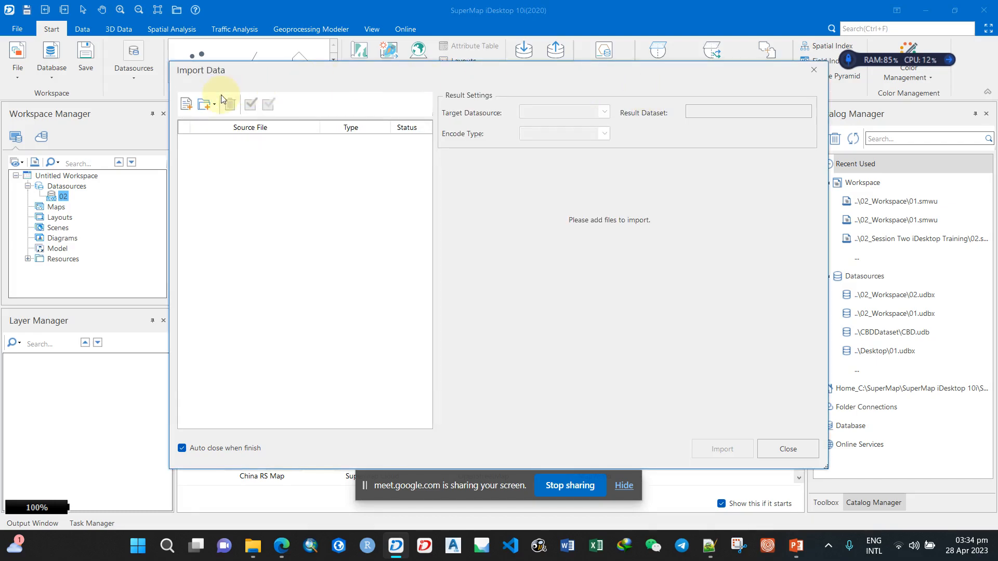
click(188, 105)
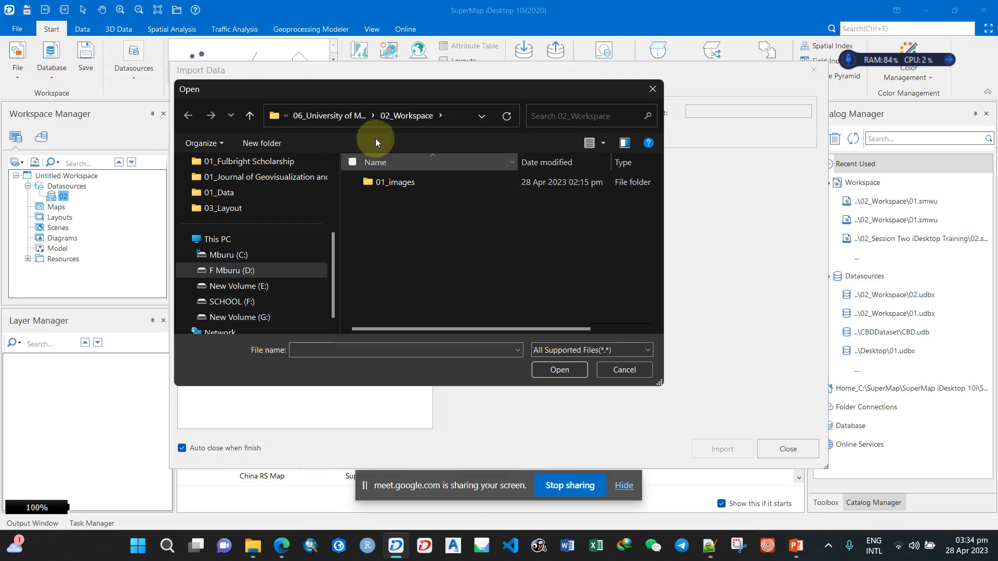
click(372, 113)
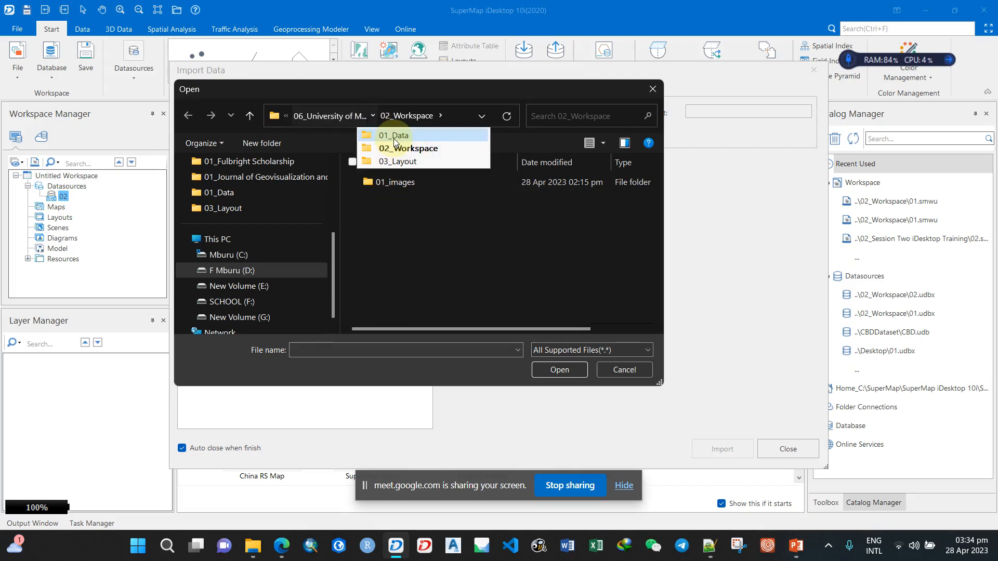
click(394, 136)
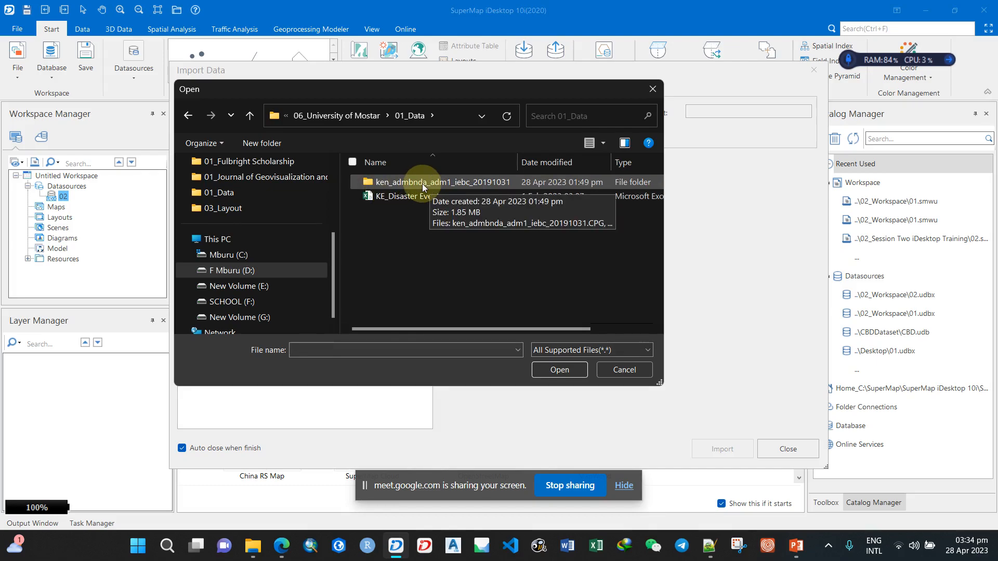
Check the ken_admbnda_adm1_iebc_20191031 ZIP archive and its extraction options in File Explorer, and return to the file selection in SuperMap iDesktop
click(255, 546)
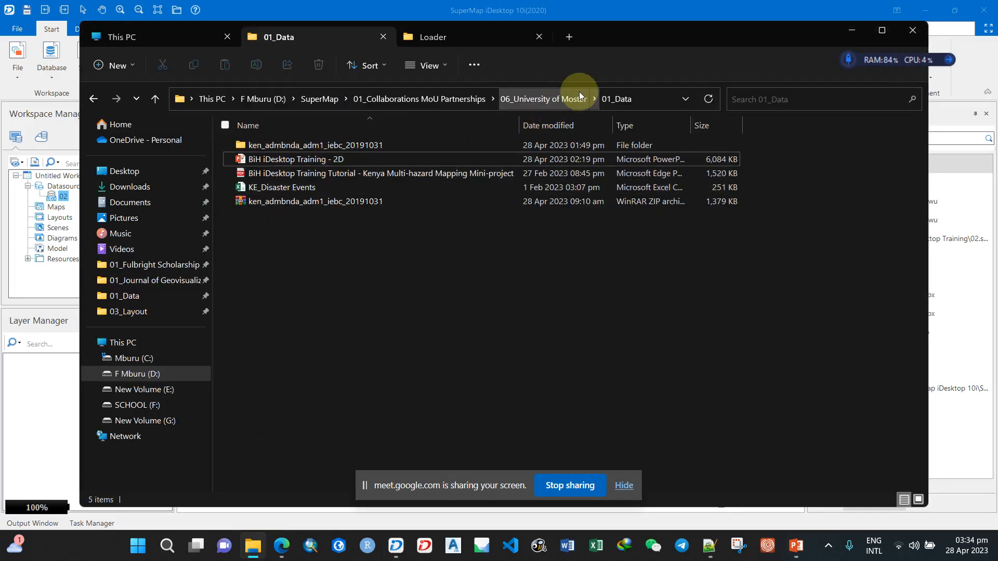
click(320, 202)
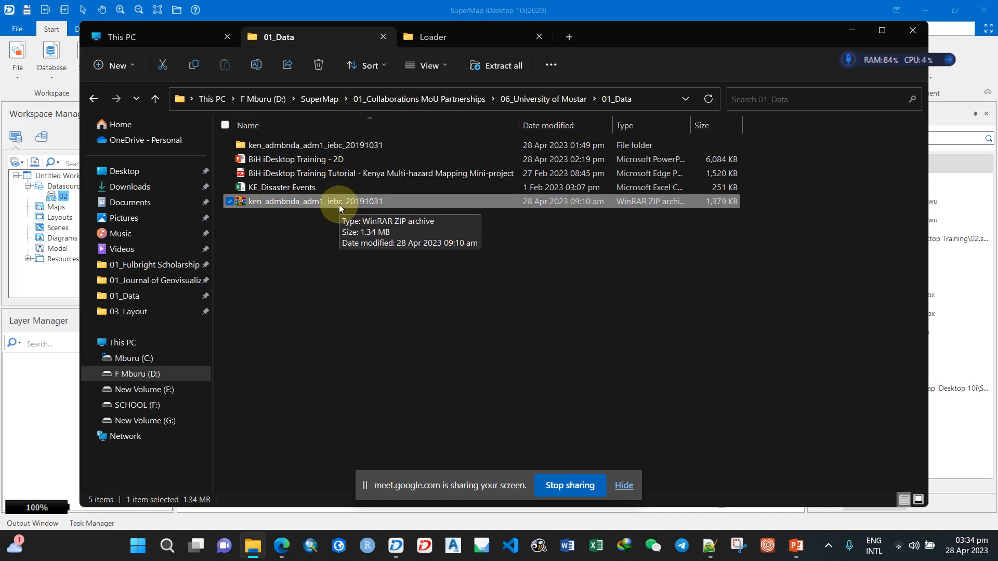
right_click(340, 203)
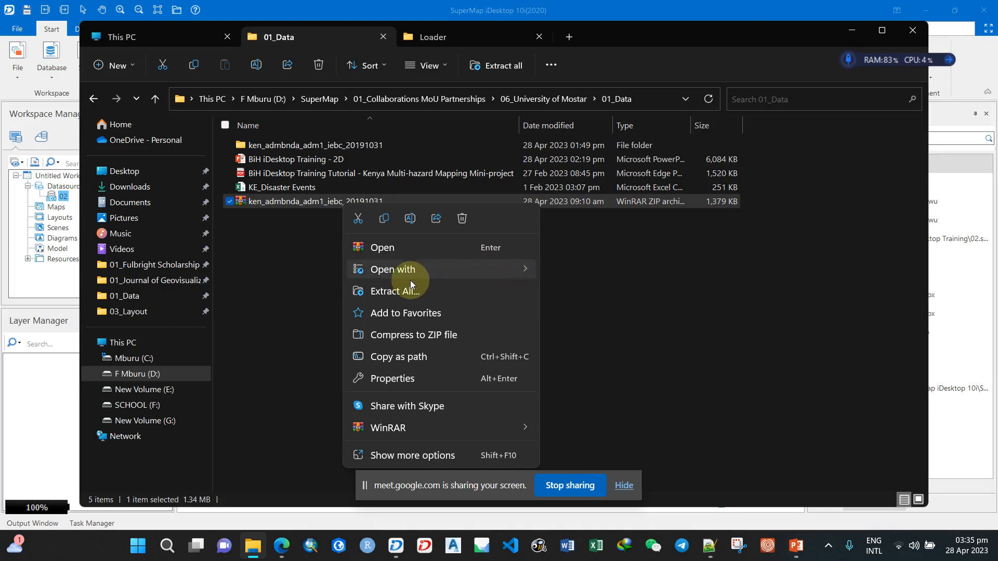
click(588, 264)
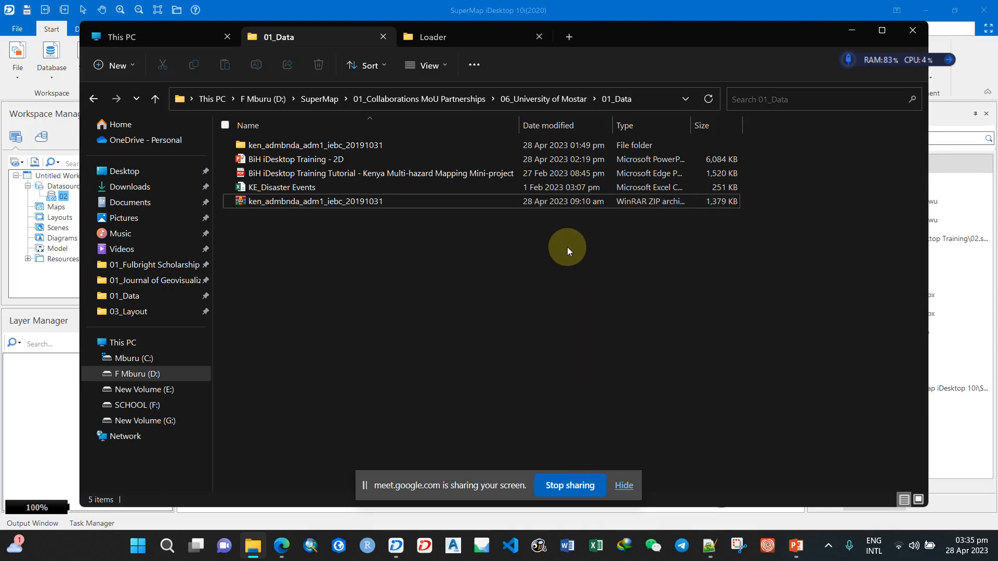
click(853, 30)
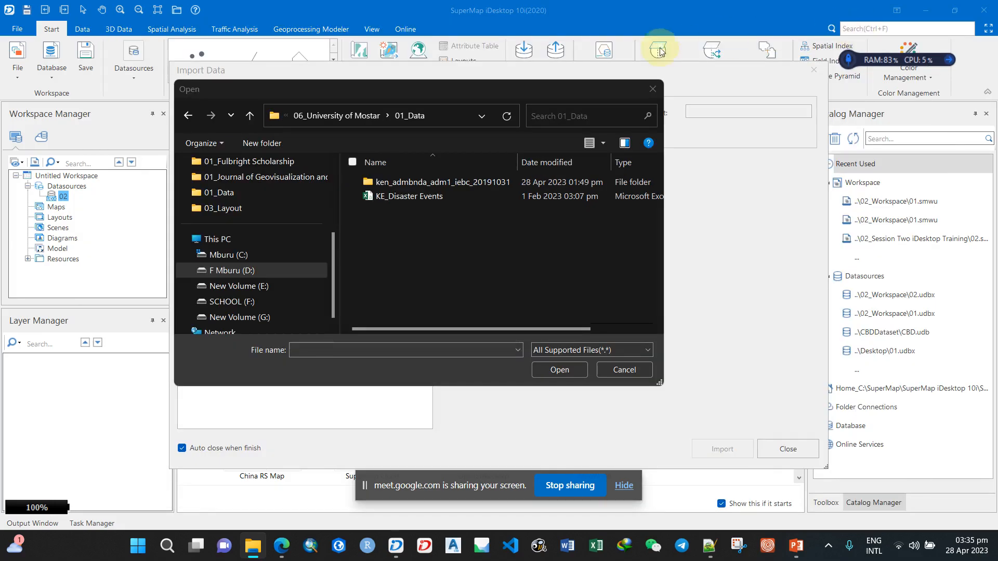
Add the ken_admbnda_adm1_iebc_20191031 shapefile from the folder of the same name to the import list
double_click(414, 182)
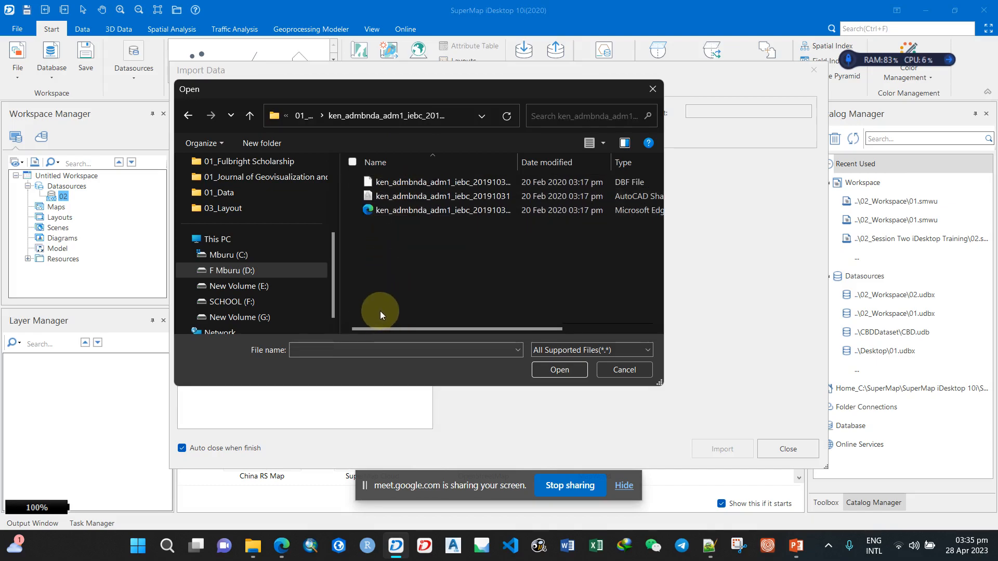
mouse_move(389, 329)
mouse_down()
mouse_move(397, 329)
mouse_move(379, 329)
mouse_up()
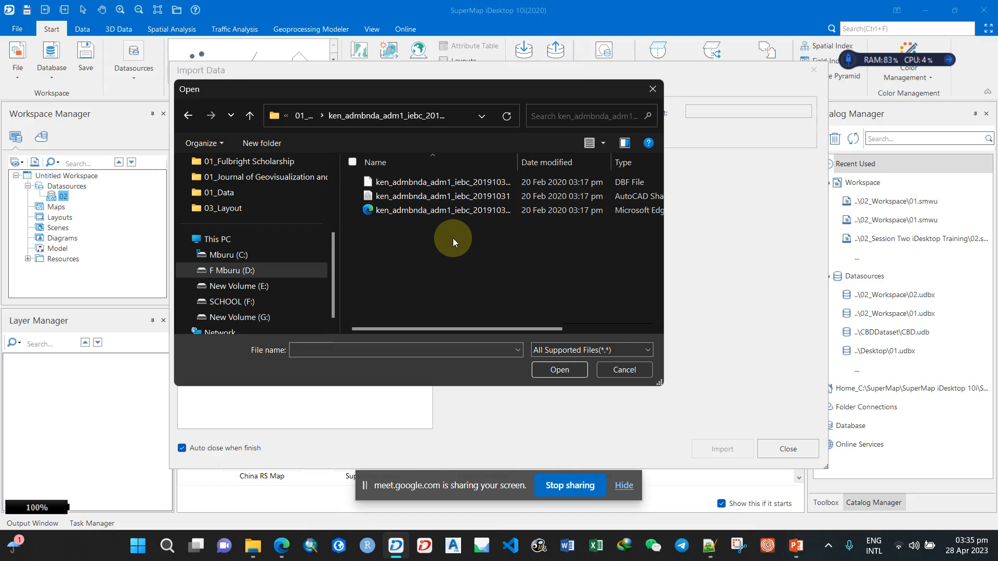
click(450, 196)
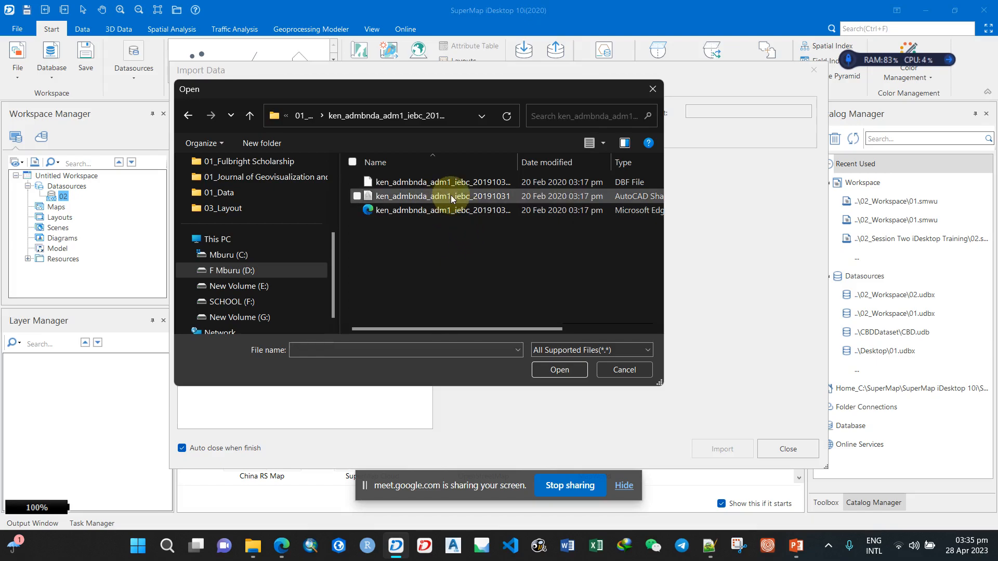
drag(461, 329, 546, 329)
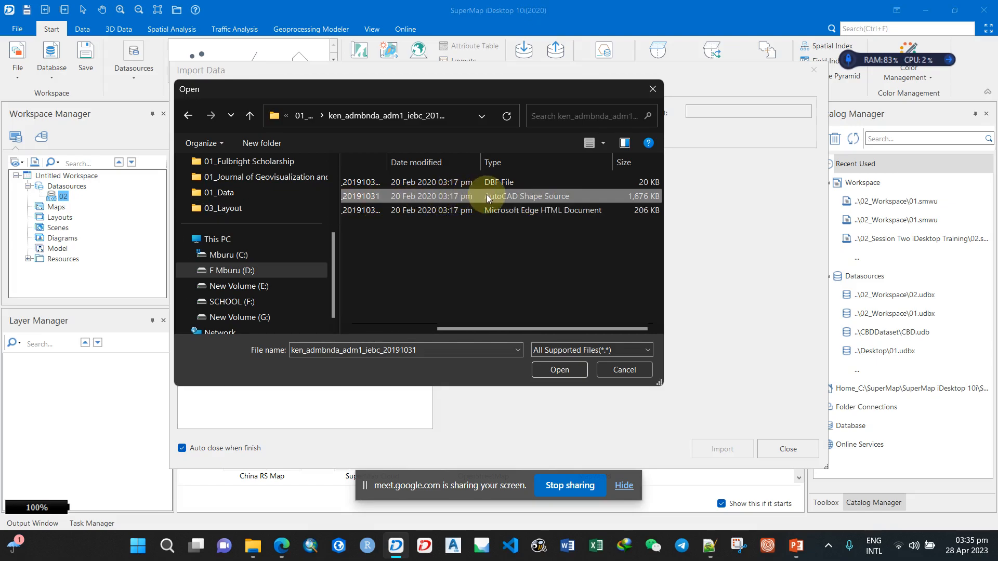
click(553, 371)
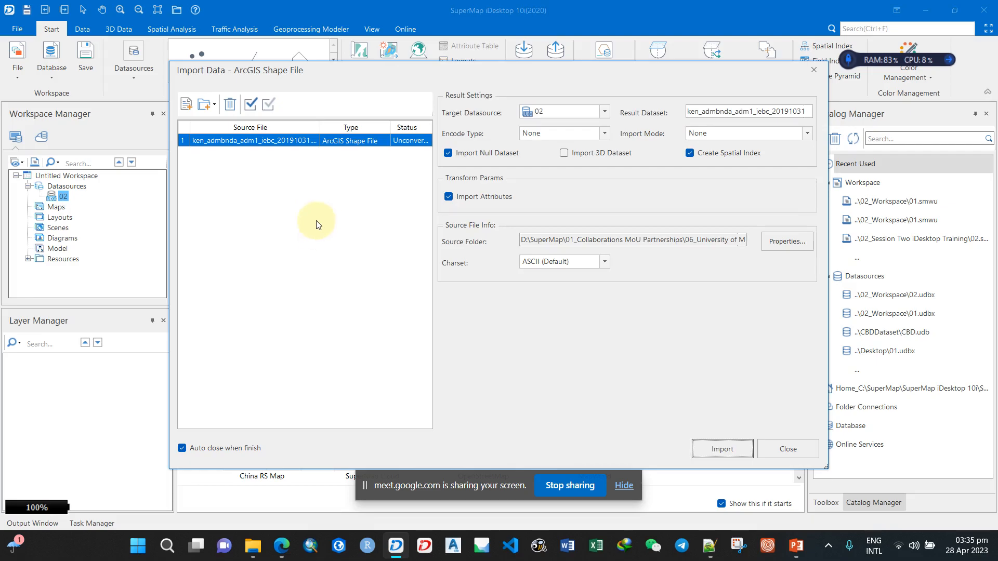
Add the KE_Disaster Events CSV file from the 01_Data folder to the import list
click(186, 107)
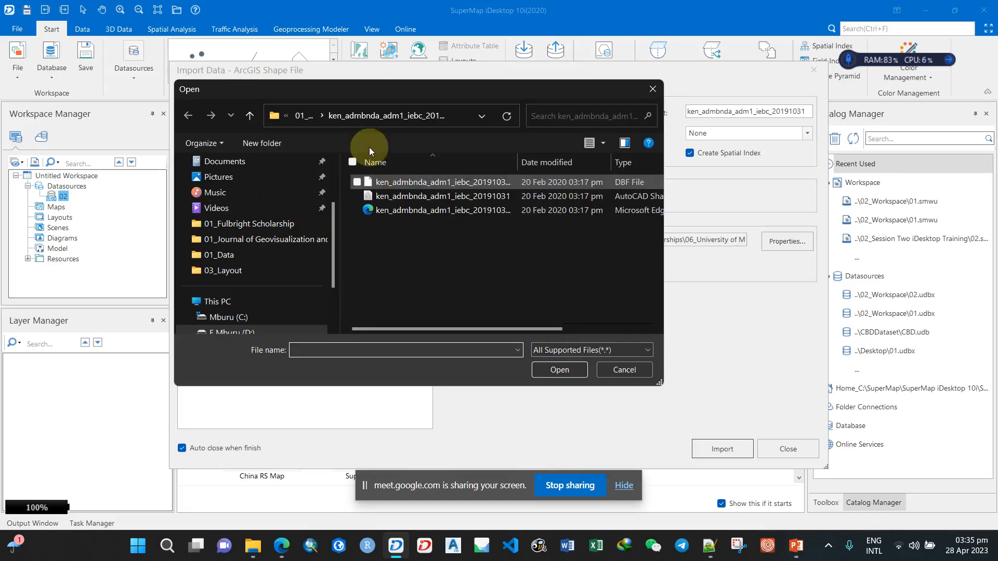
click(310, 111)
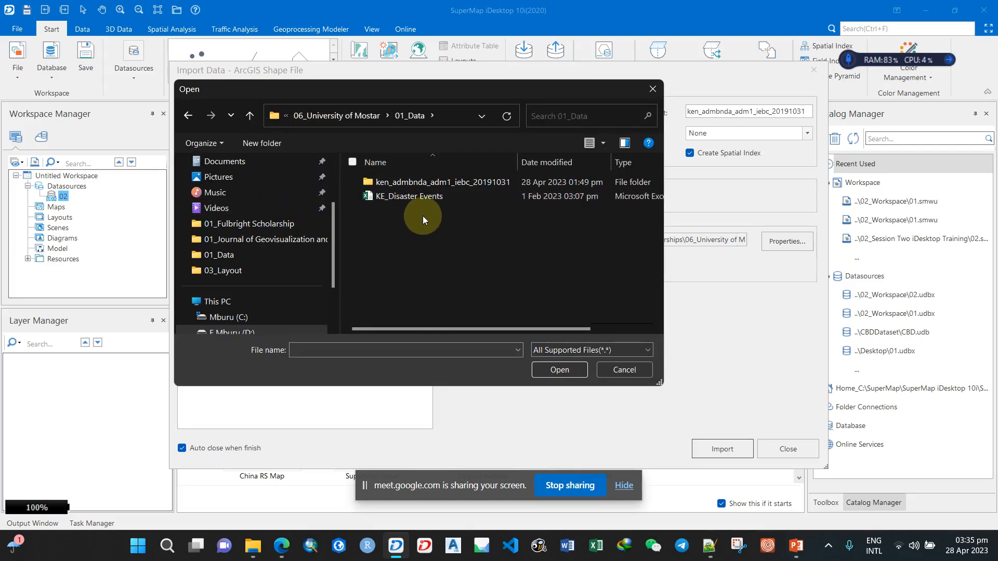
click(423, 197)
click(555, 372)
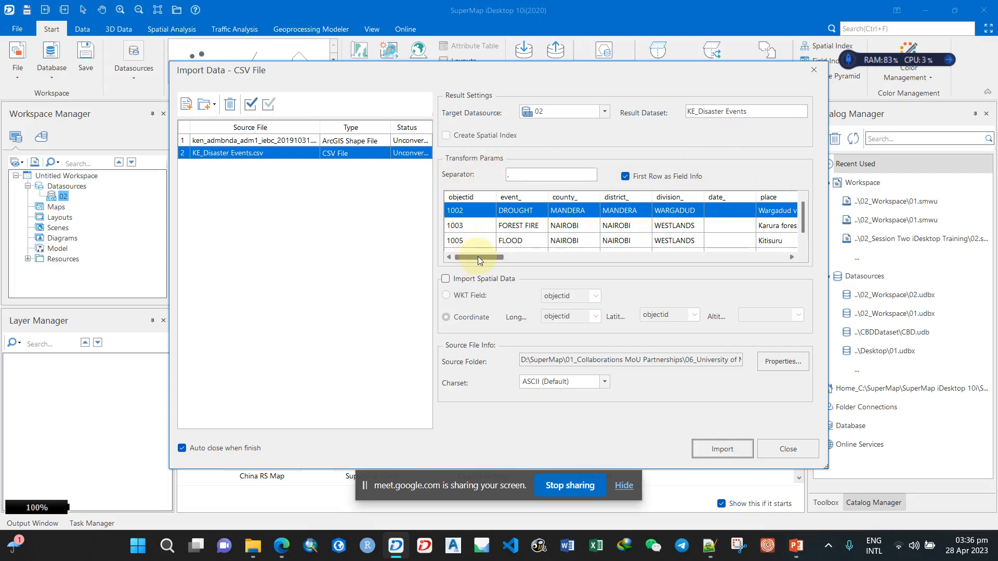
Enable spatial data import for the KE_Disaster Events file by coordinates, using the LONGITUDE field as longitude and the LATITUDE field as latitude
drag(484, 260, 446, 254)
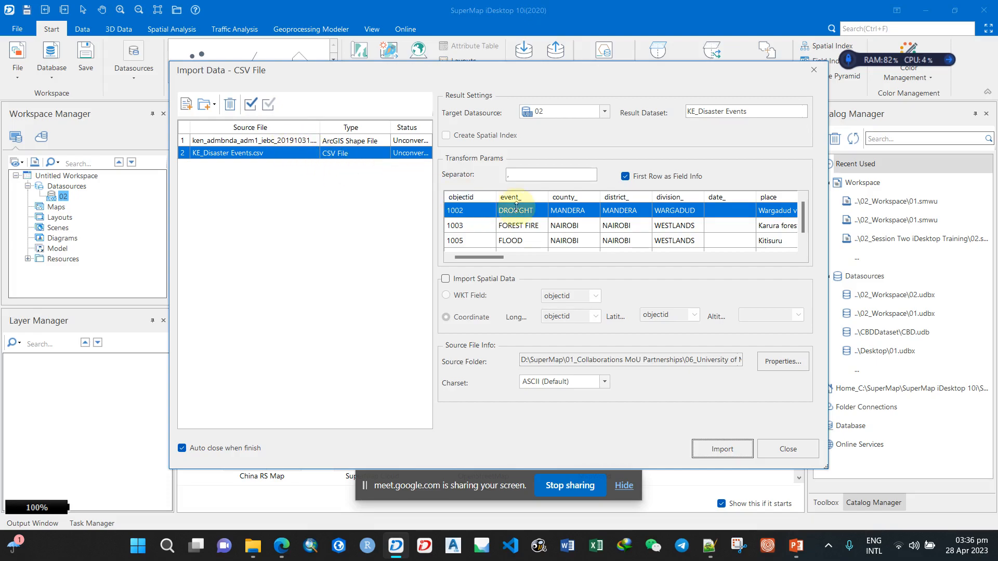
click(446, 279)
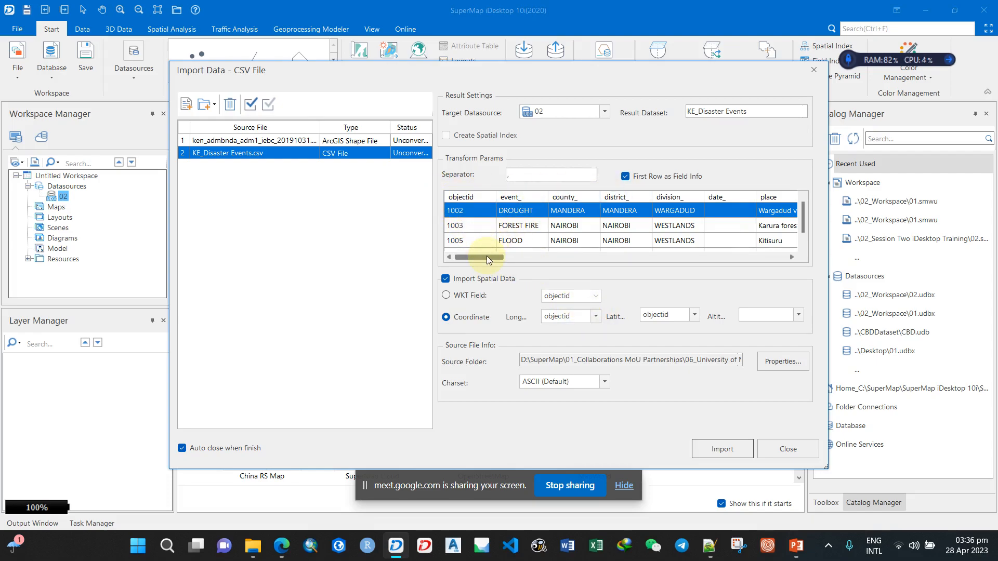
drag(486, 256, 541, 256)
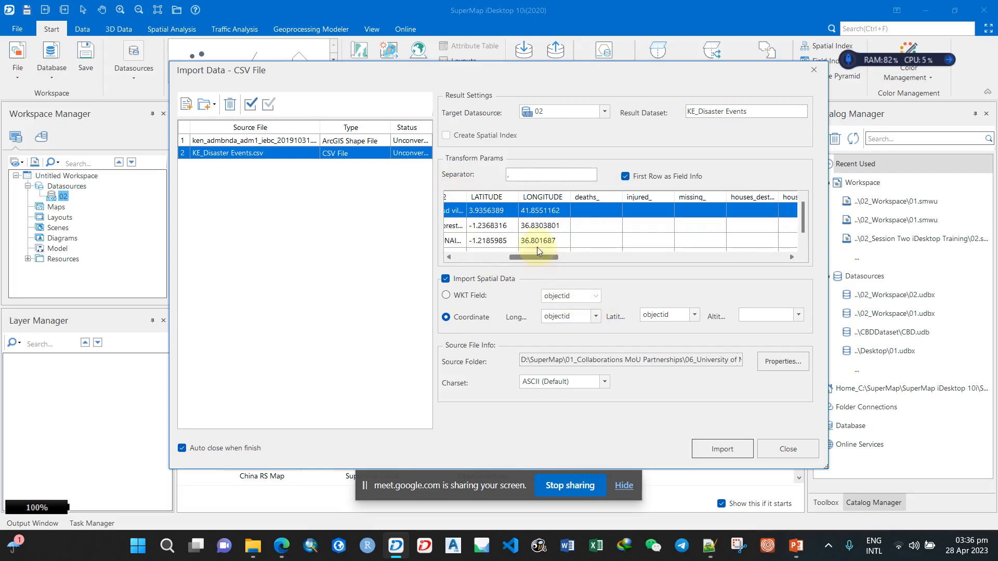
click(535, 198)
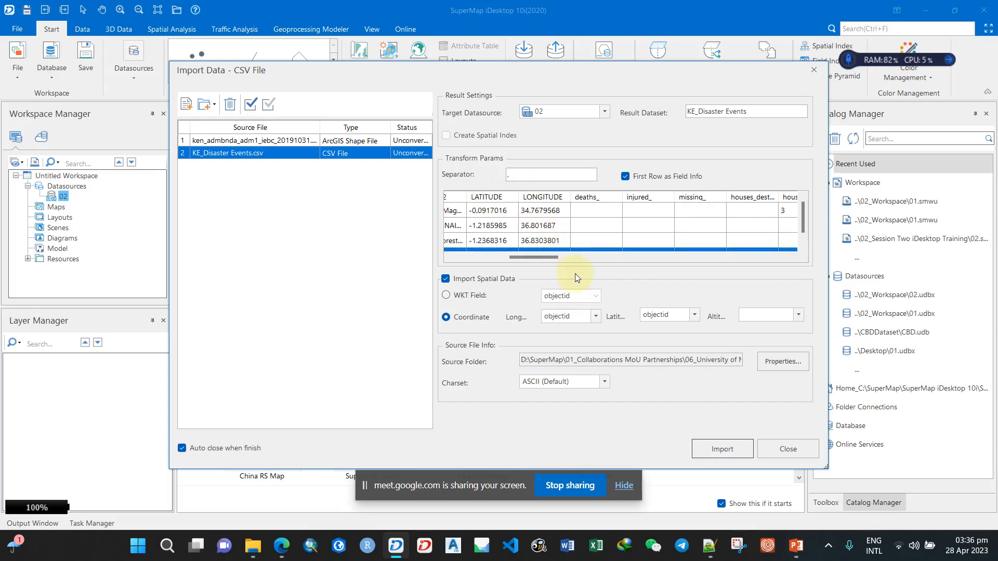
click(594, 317)
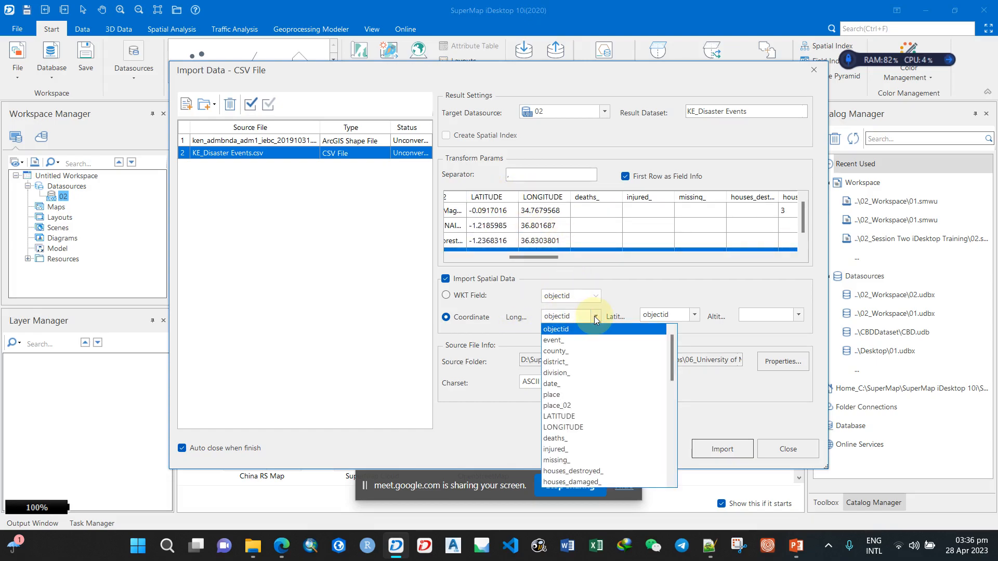
click(578, 427)
click(694, 318)
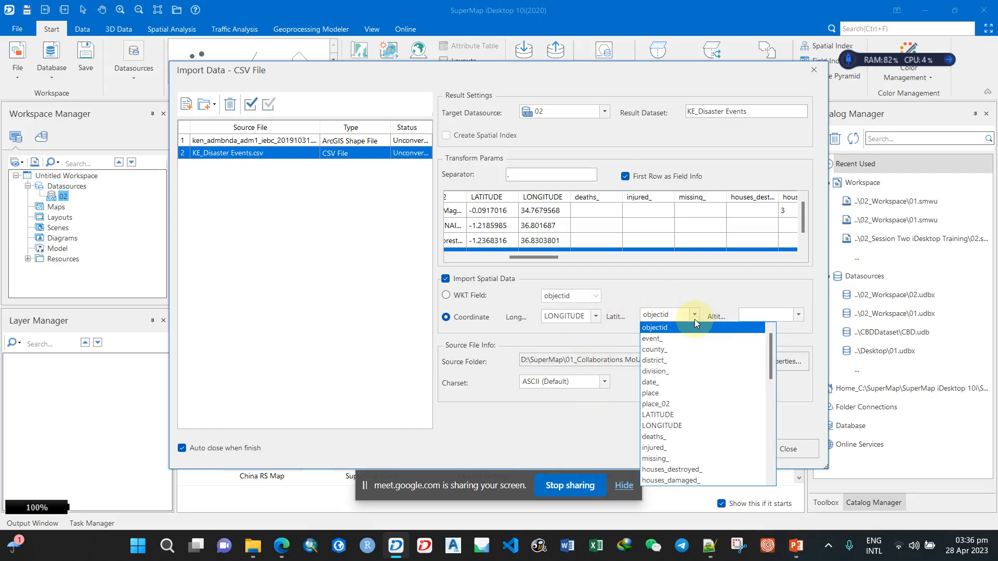
click(672, 415)
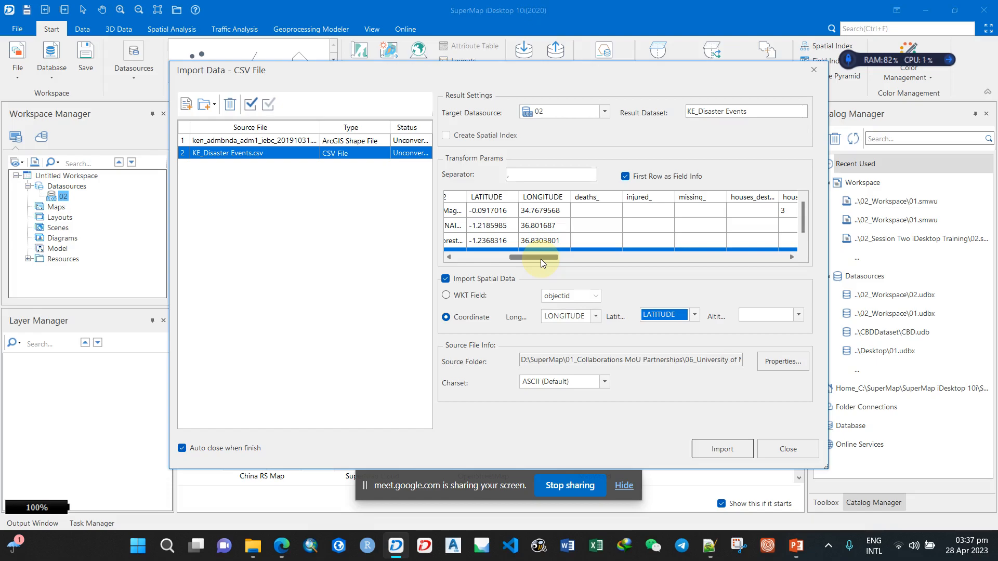
drag(541, 259, 514, 260)
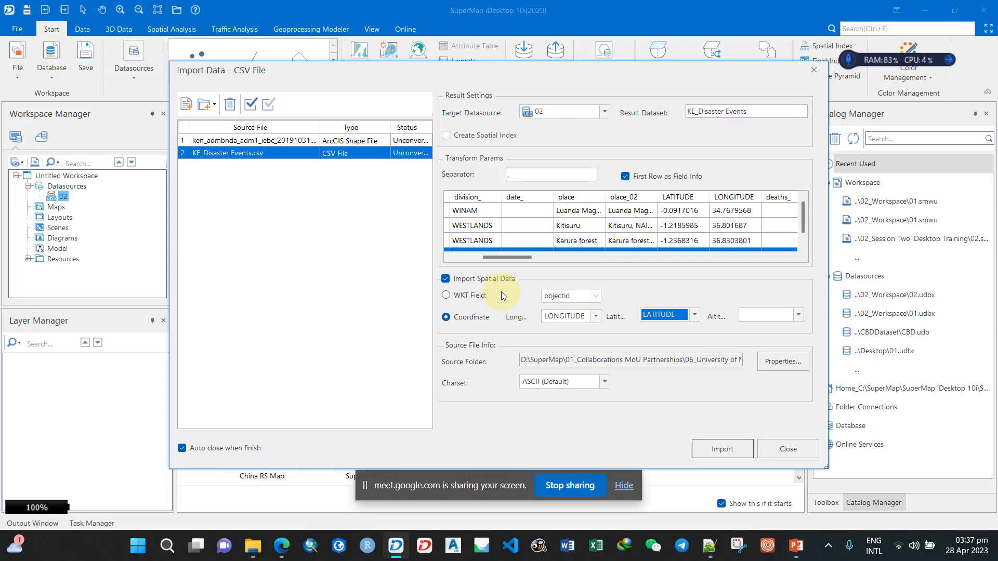
click(446, 280)
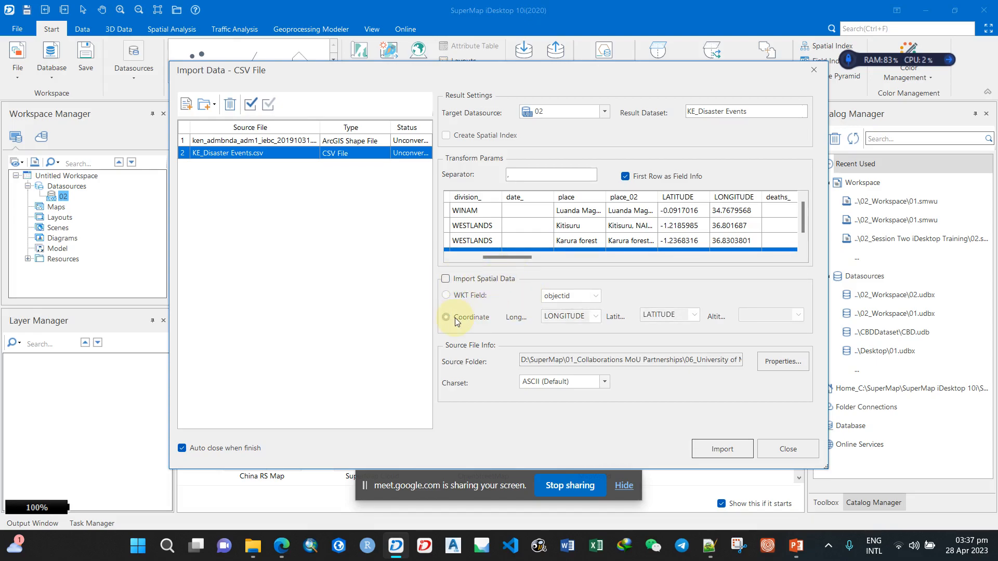
click(446, 279)
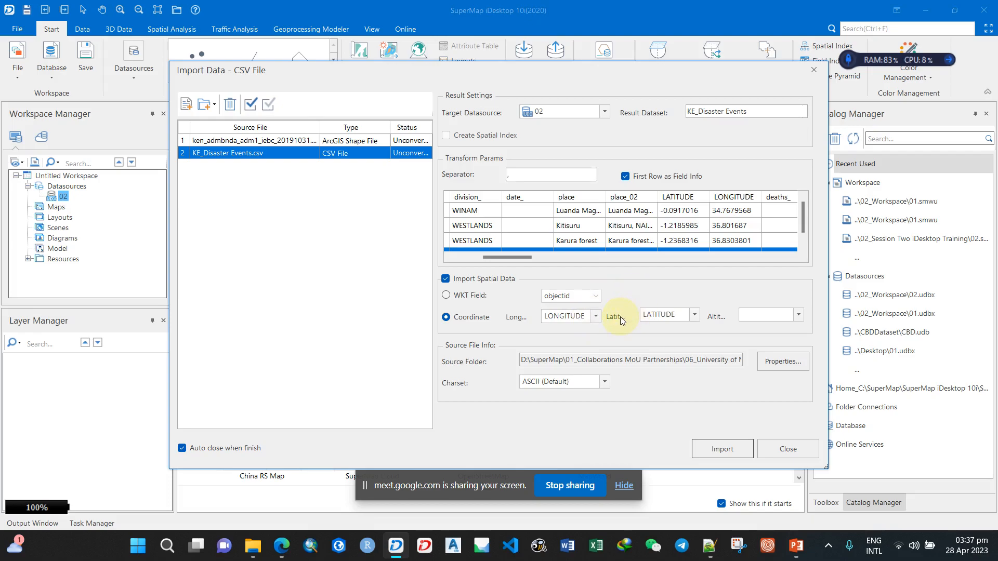
Check the import settings of both listed files and import them into the 02 datasource
click(291, 141)
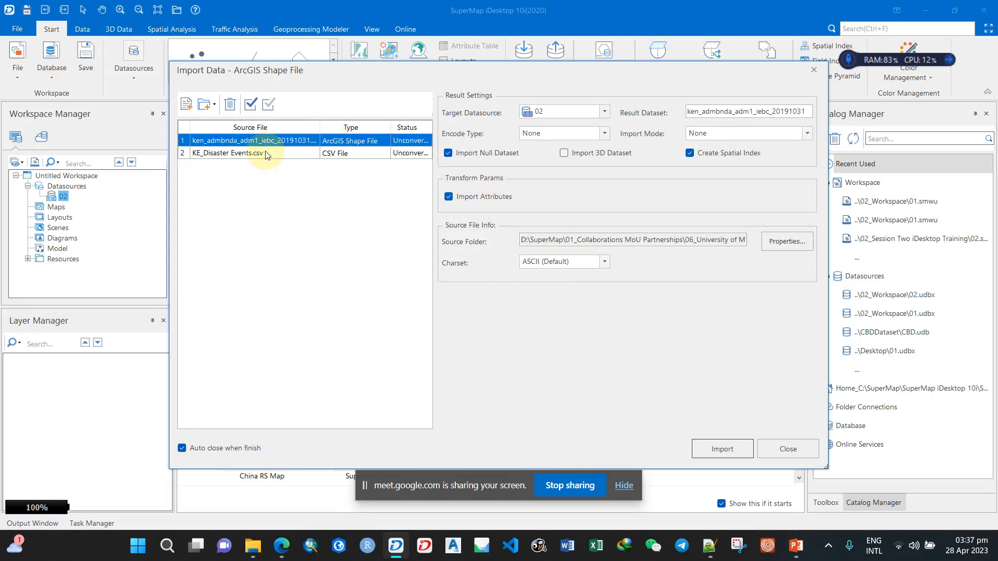
click(246, 152)
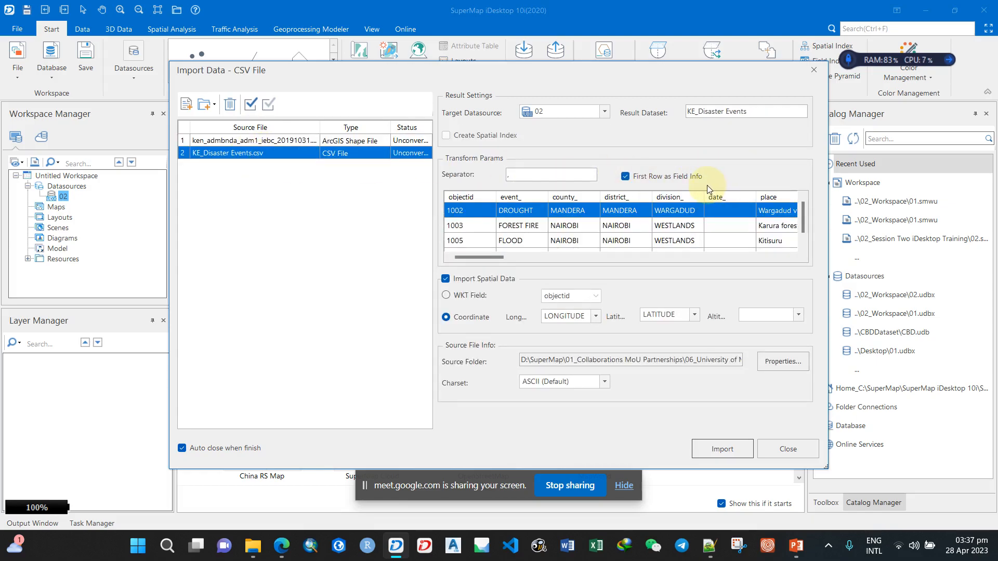
click(725, 448)
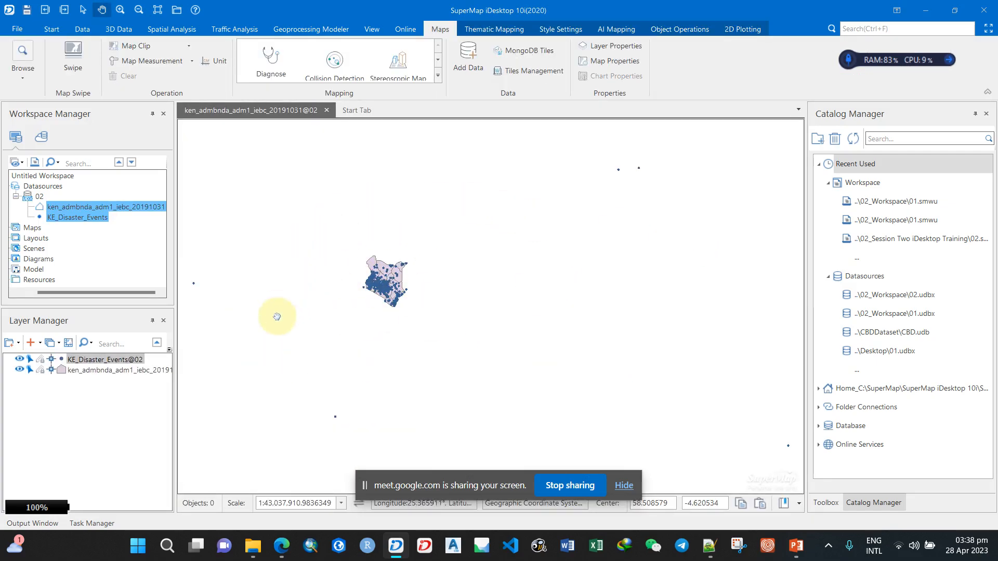
Show the ken_admbnda_adm1_iebc_20191031 counties layer at its full extent in the map
click(81, 441)
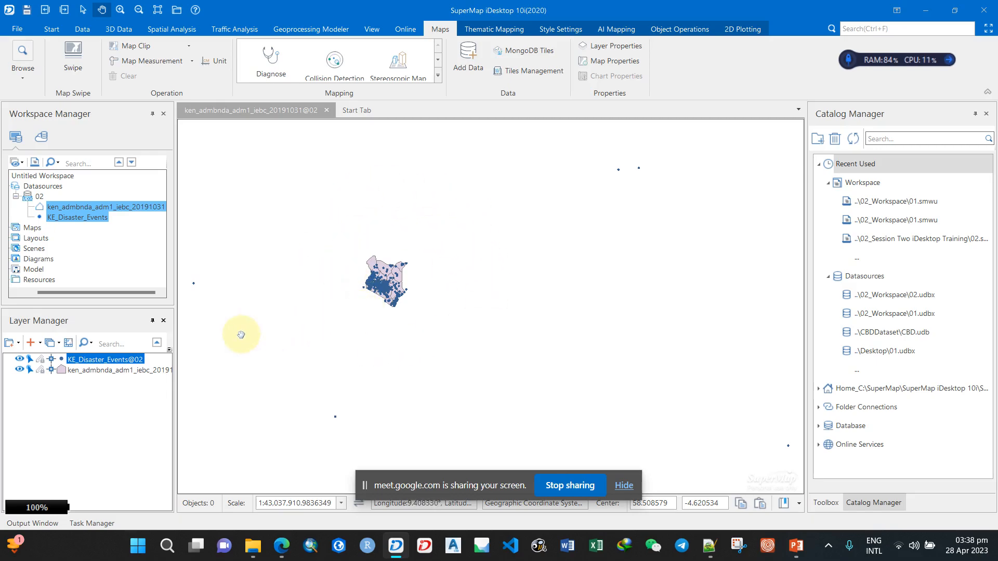
click(107, 371)
right_click(107, 371)
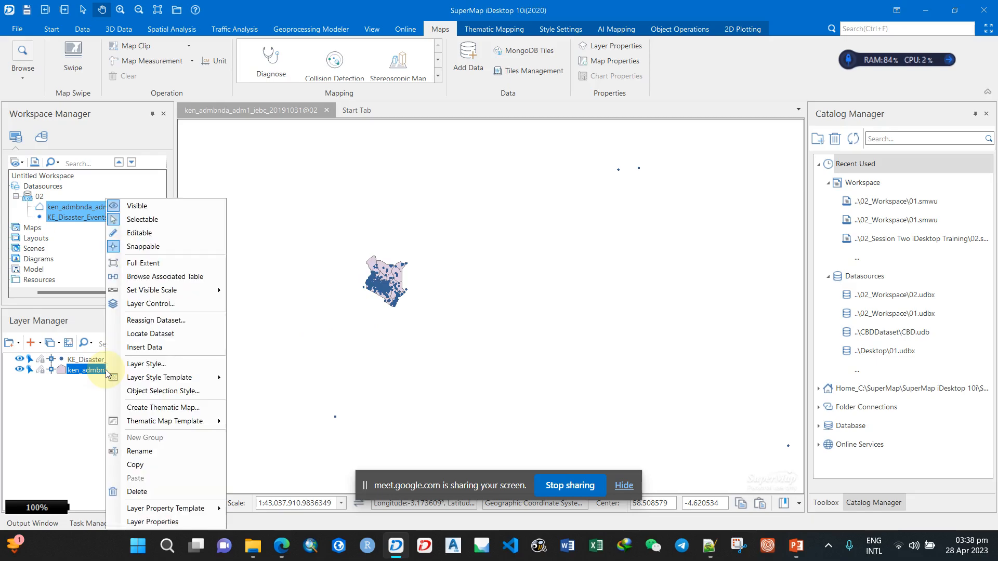
click(156, 263)
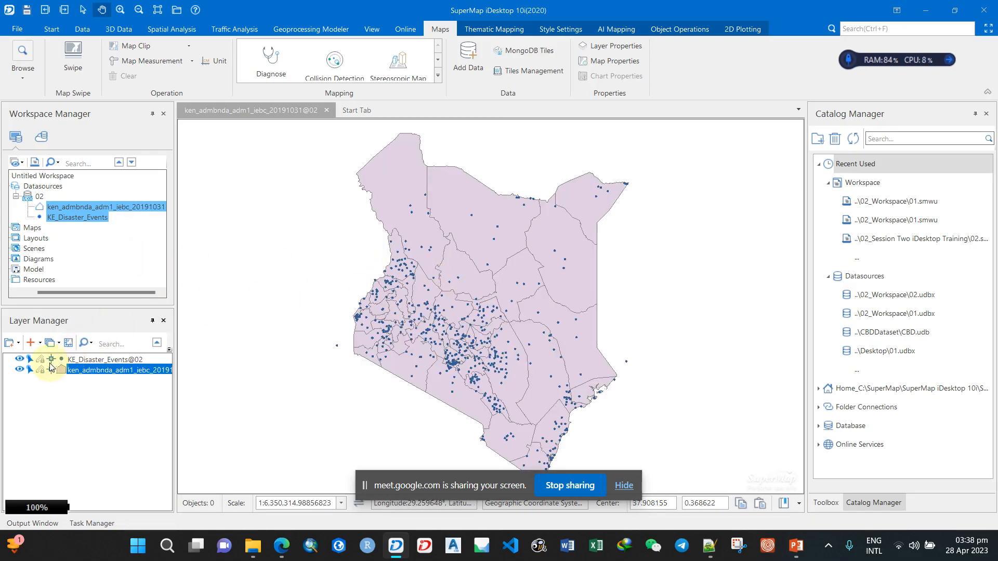
Hide and reshow the KE_Disaster_Events layer, and display its full extent to inspect the points outside Kenya
click(19, 359)
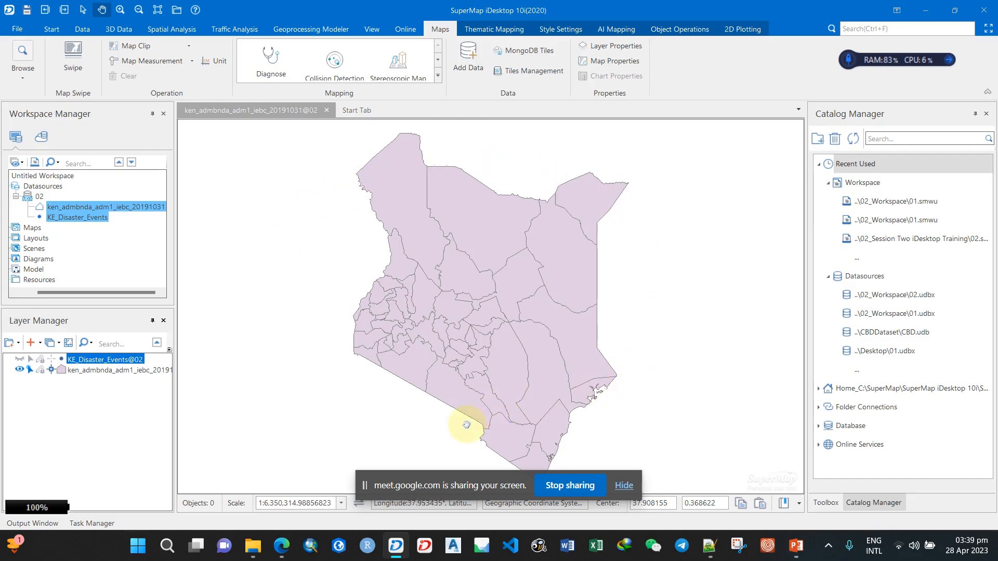
click(23, 358)
right_click(93, 360)
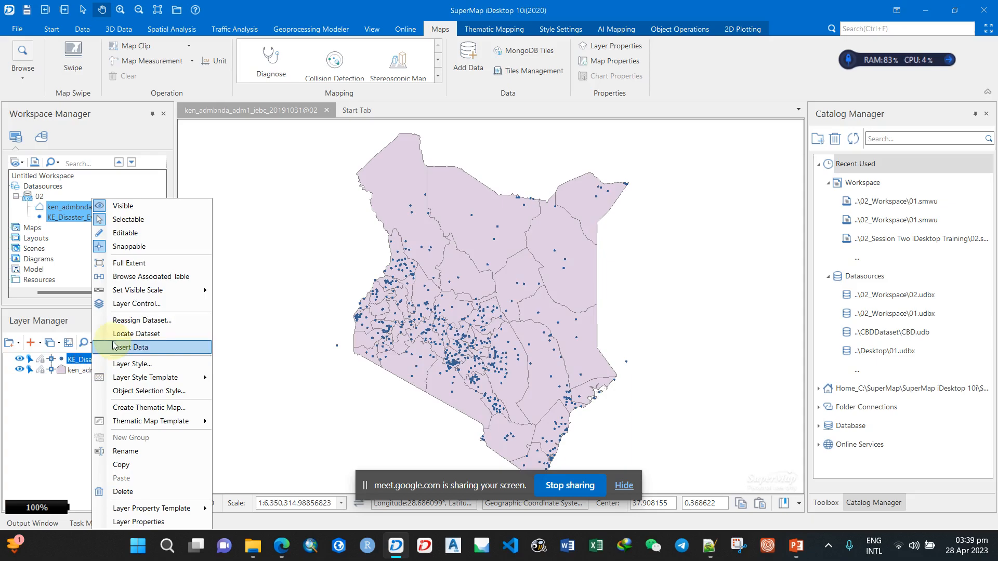
click(129, 263)
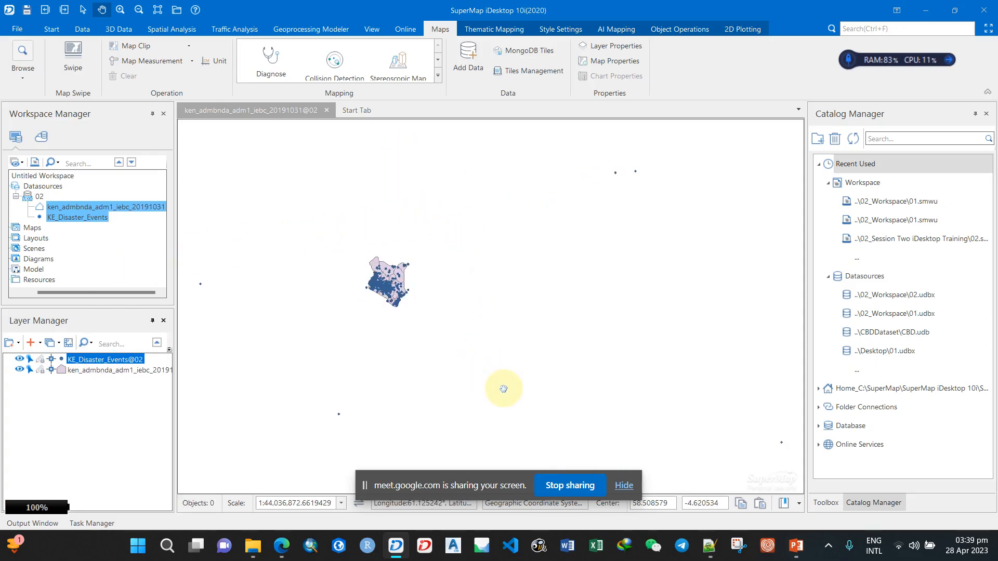
click(85, 215)
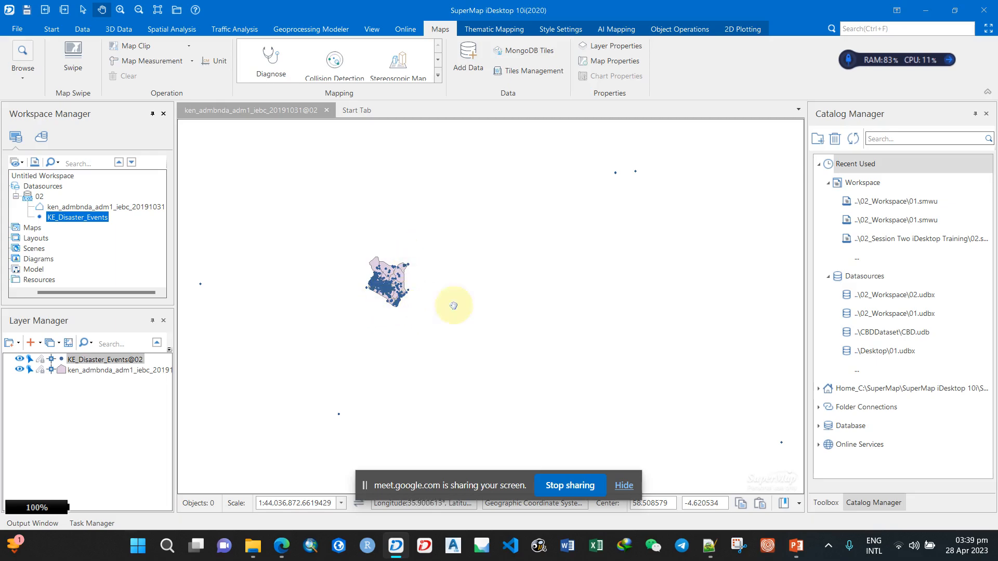
Switch to the PowerPoint presentation and review the methodology flowchart on slide 8
click(796, 546)
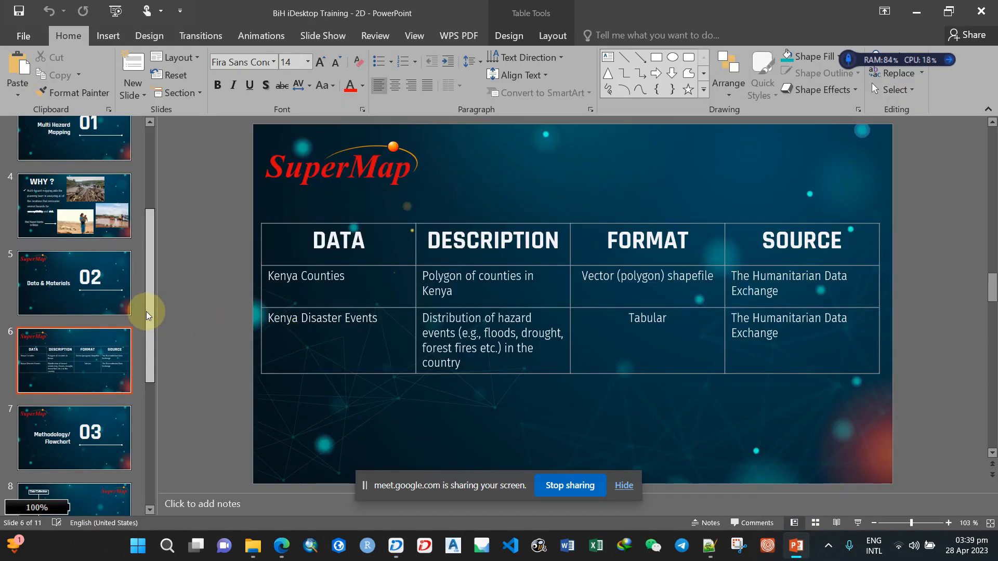
drag(148, 315, 145, 375)
click(100, 346)
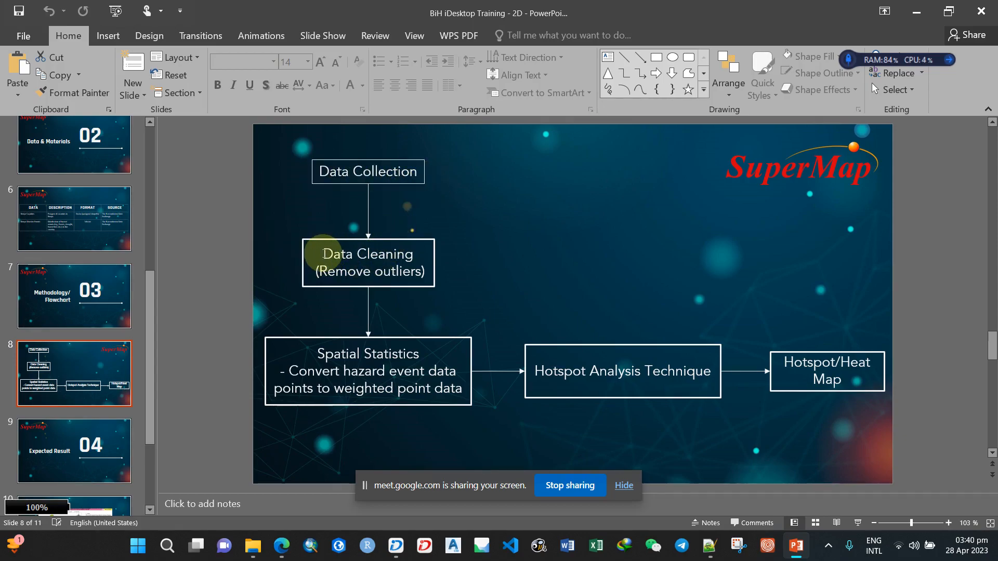
Review the data cleaning box about removing outliers in the flowchart, and switch back to SuperMap iDesktop
drag(323, 254, 411, 256)
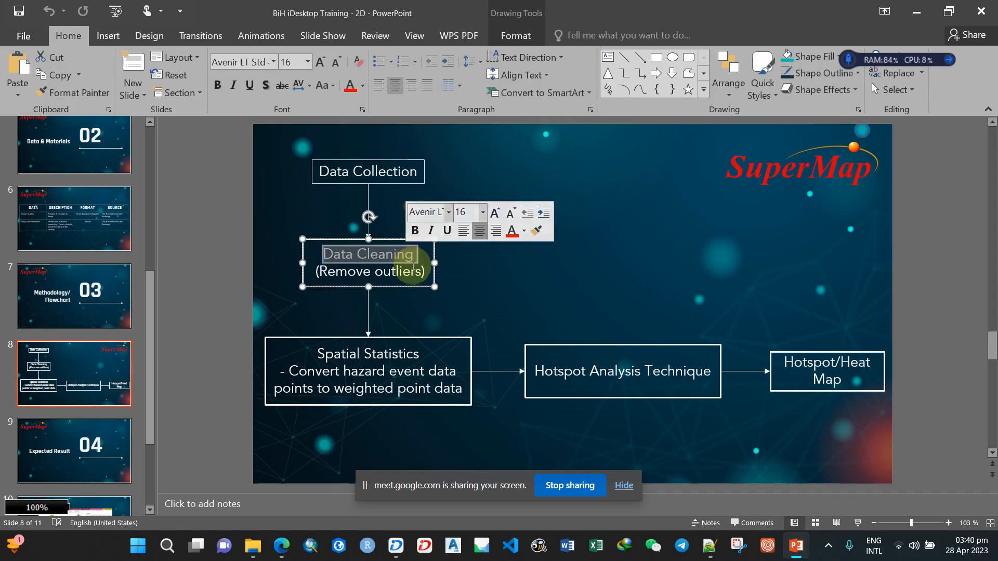
click(485, 267)
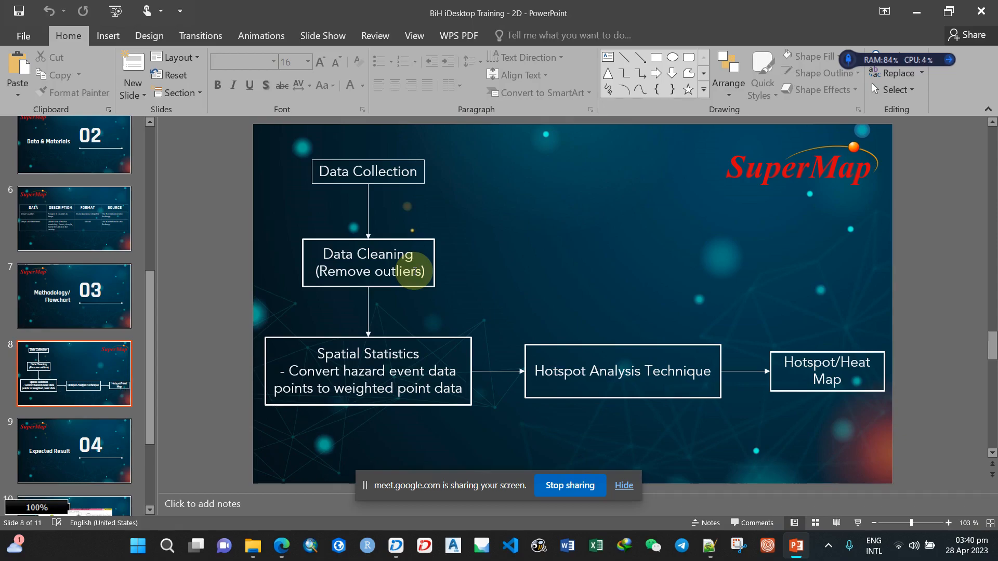
click(397, 545)
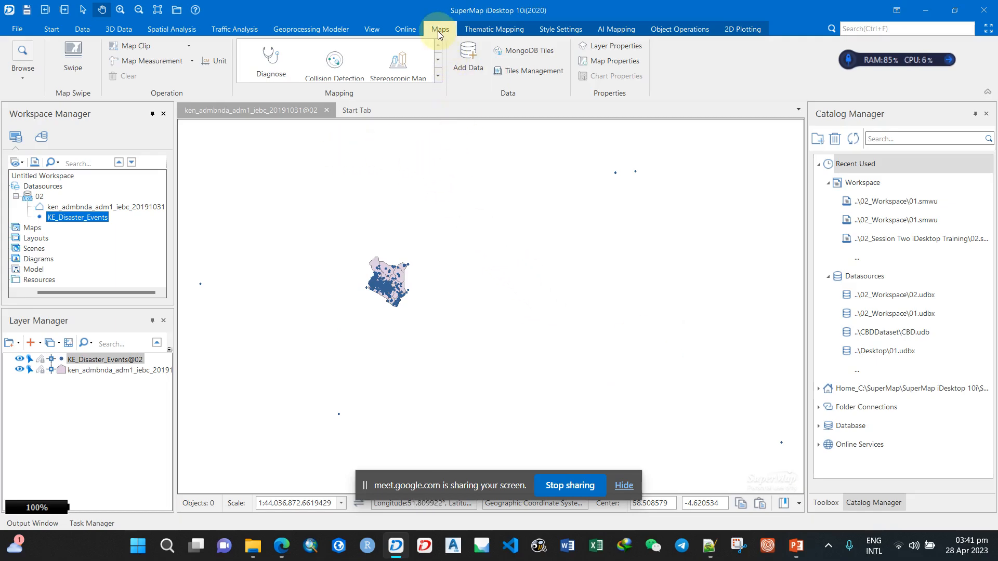
Start a map clip by selected object area, using all the Kenya county regions as the clip area
click(187, 46)
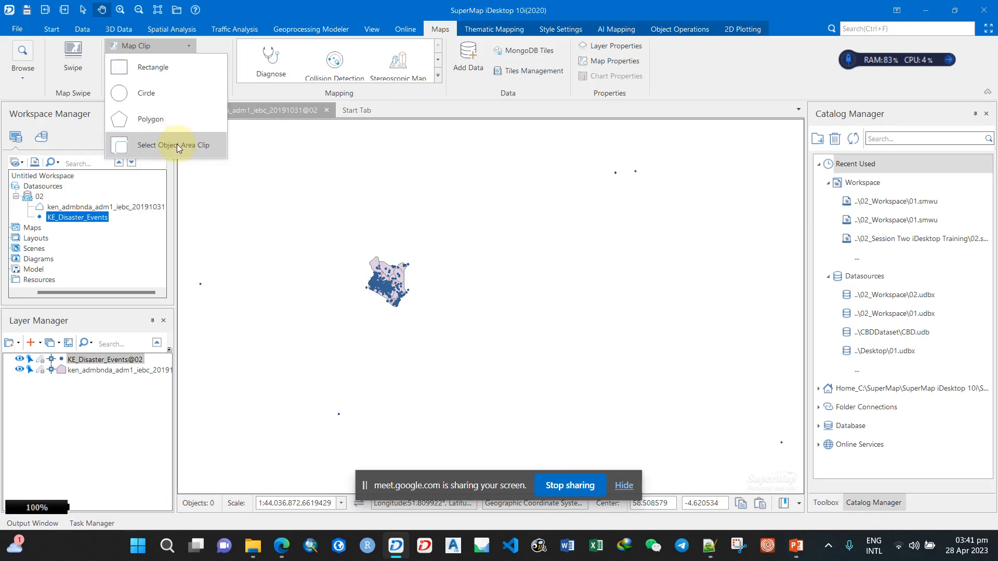
click(177, 144)
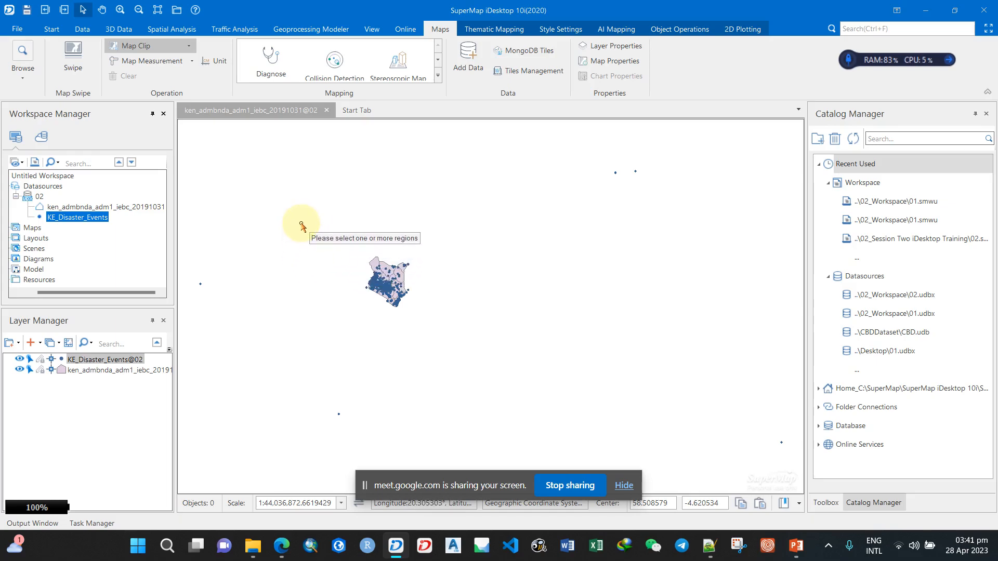
drag(301, 223, 463, 343)
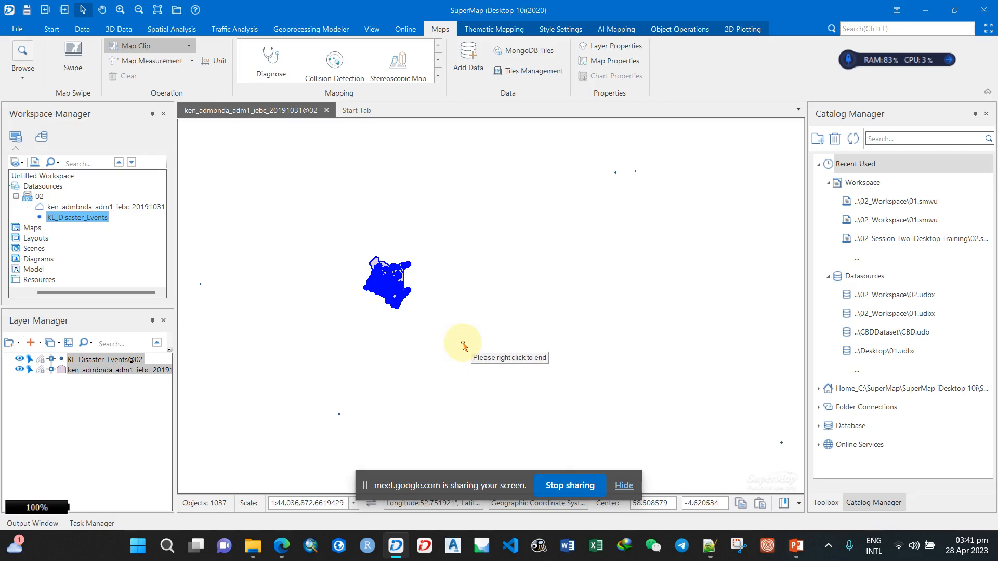
right_click(463, 346)
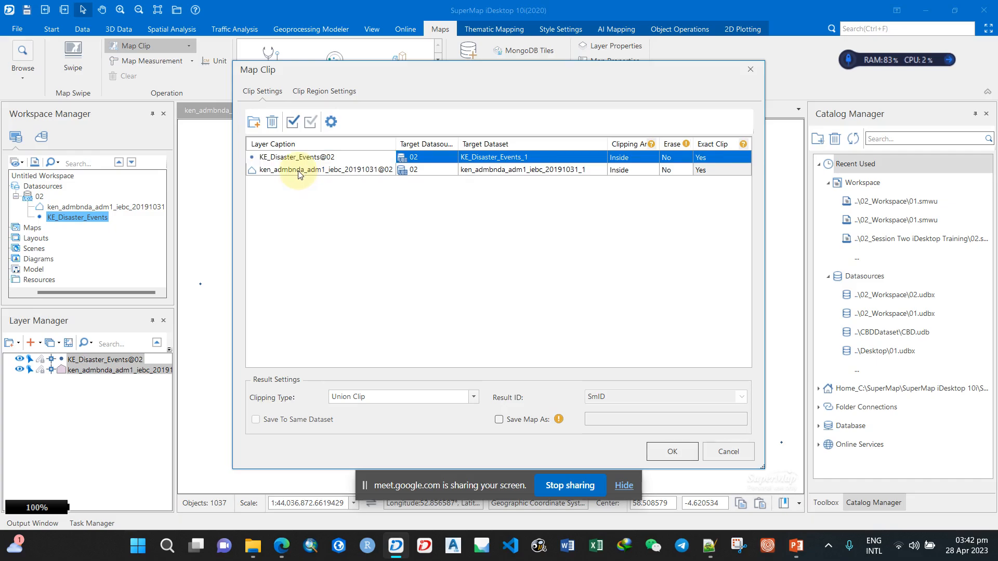
Exclude the ken_admbnda_adm1_iebc_20191031 layer from the clip and run it on KE_Disaster_Events only
click(298, 172)
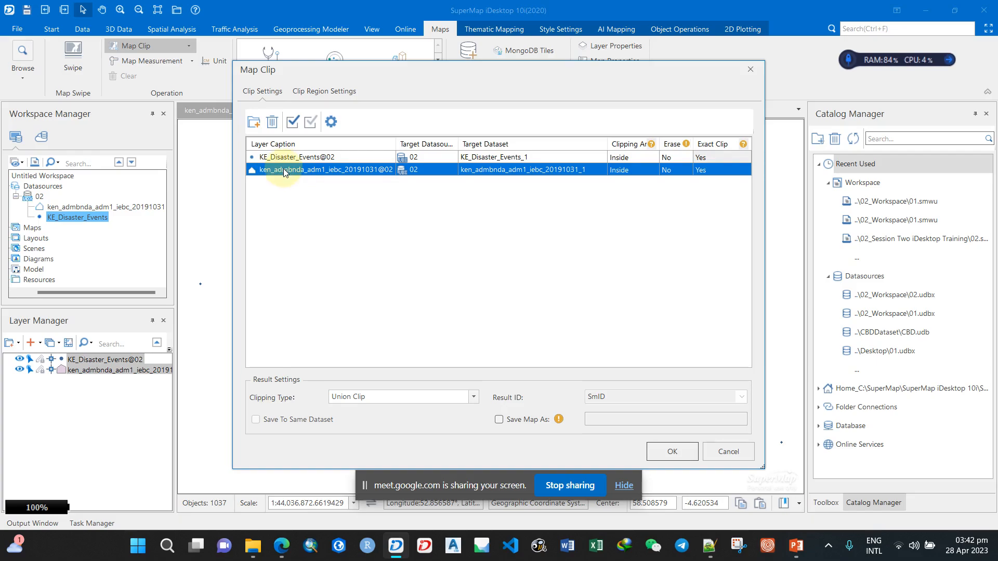
click(272, 122)
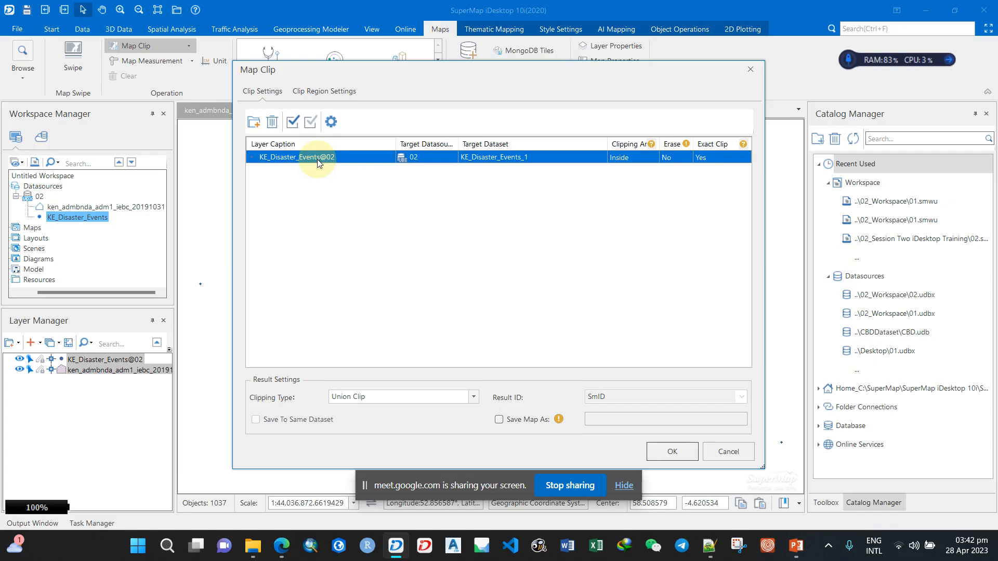
click(670, 460)
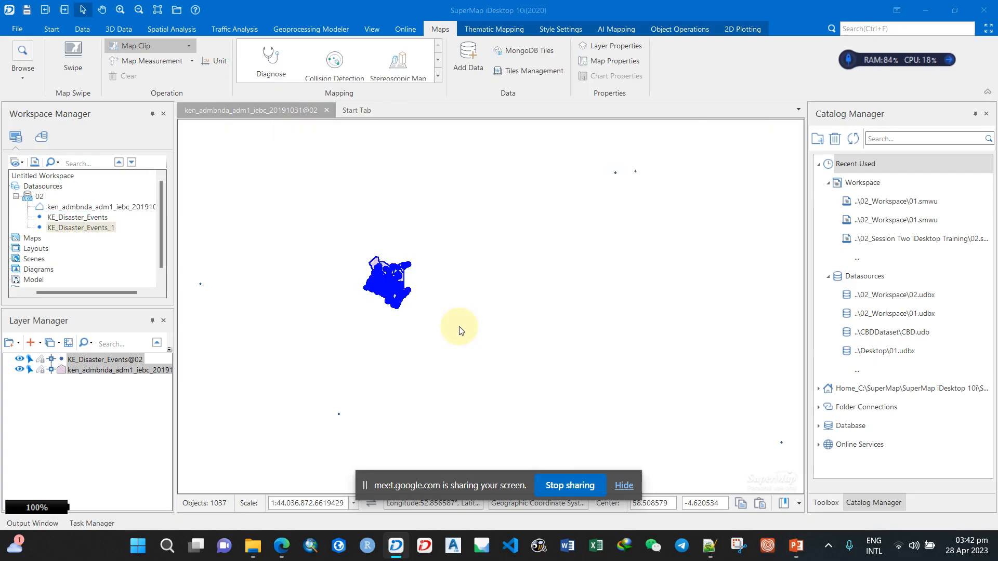
Add the clipped KE_Disaster_Events_1 dataset to the current map and clear the object selection
click(81, 227)
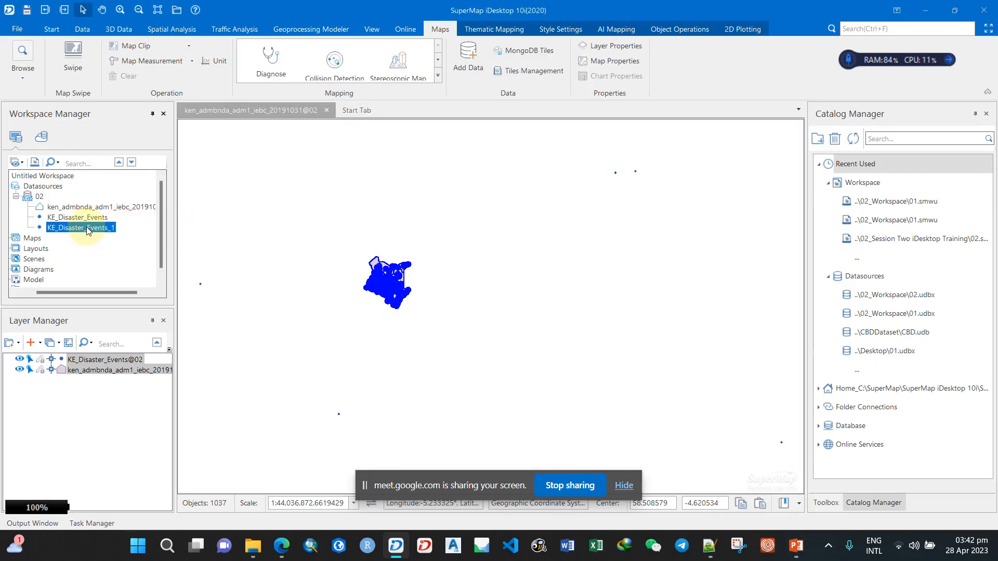
drag(111, 235, 274, 268)
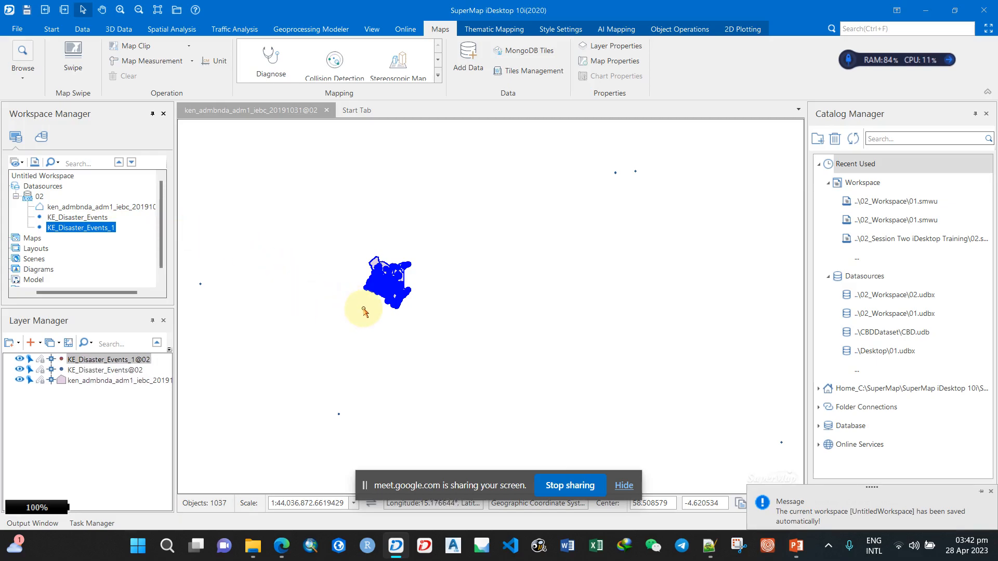
right_click(328, 296)
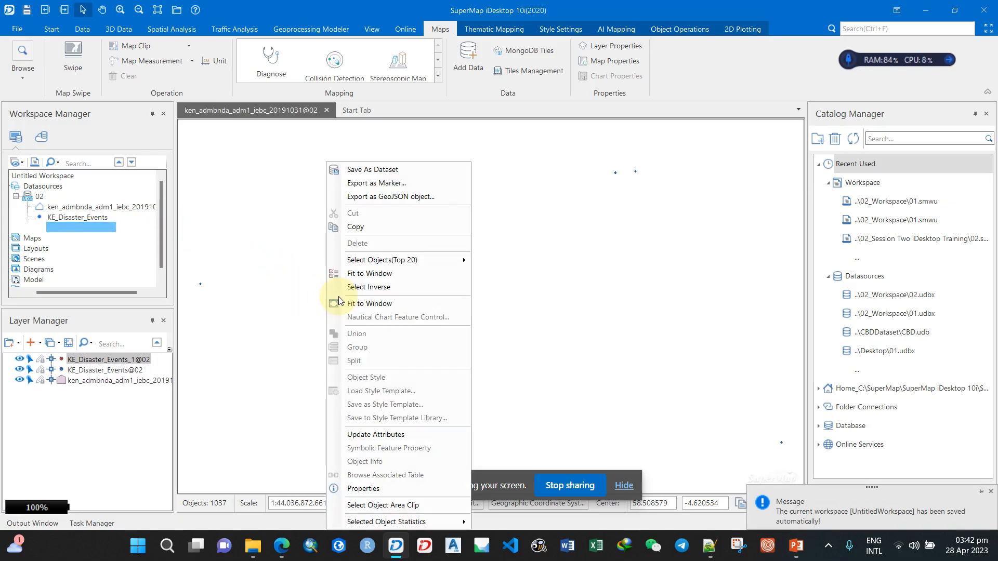
click(518, 295)
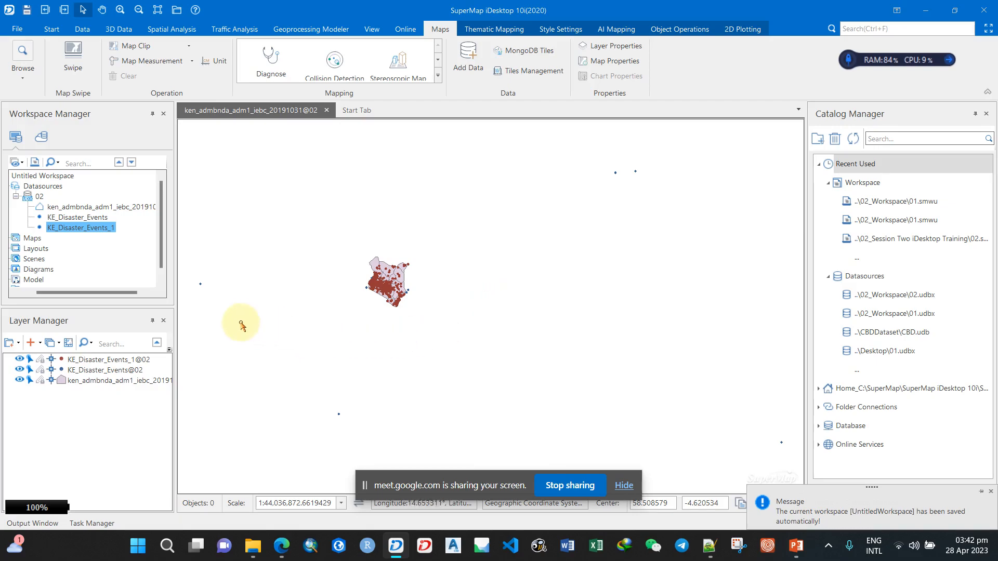
Display the clipped KE_Disaster_Events_1 layer at its full extent
click(90, 363)
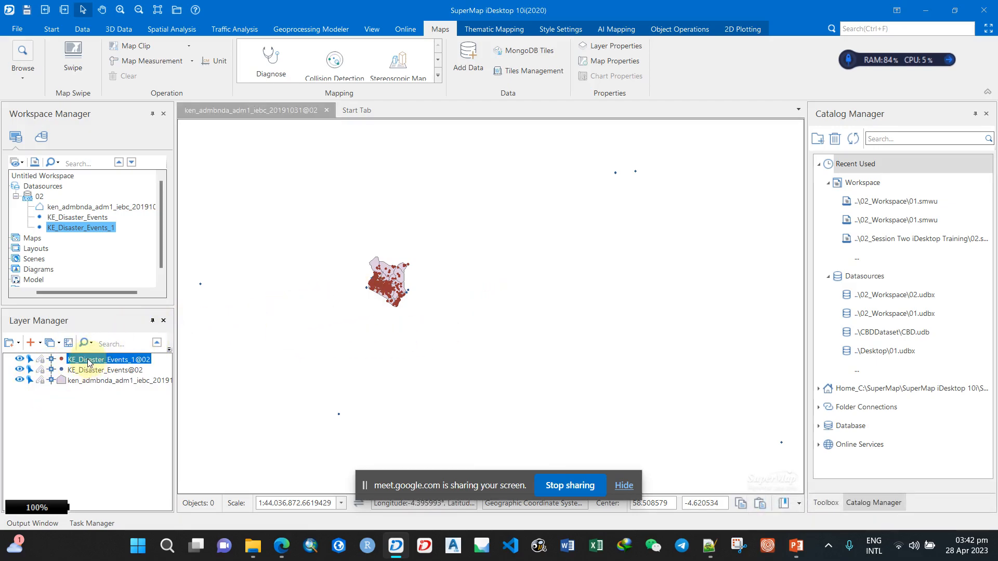
click(101, 371)
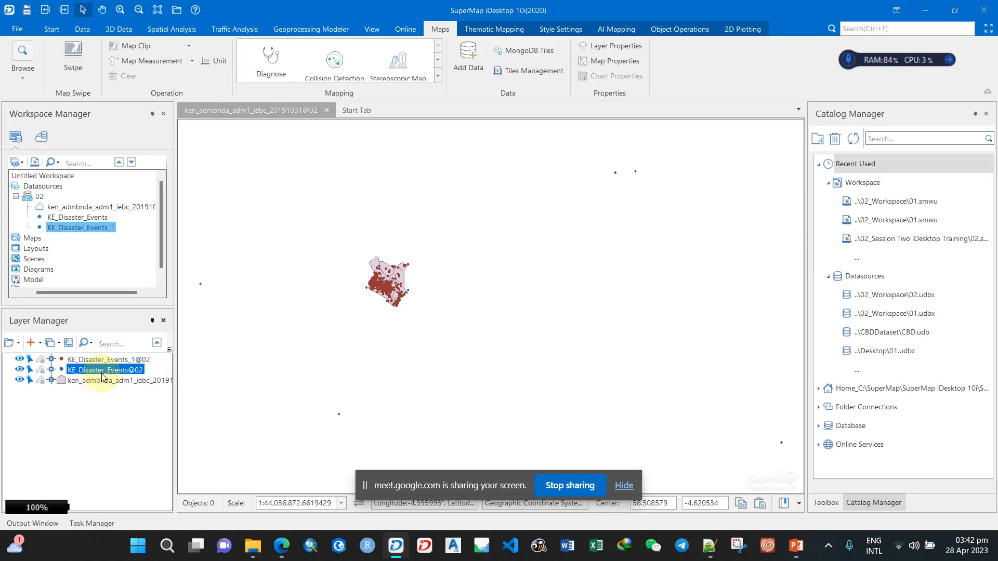
right_click(102, 375)
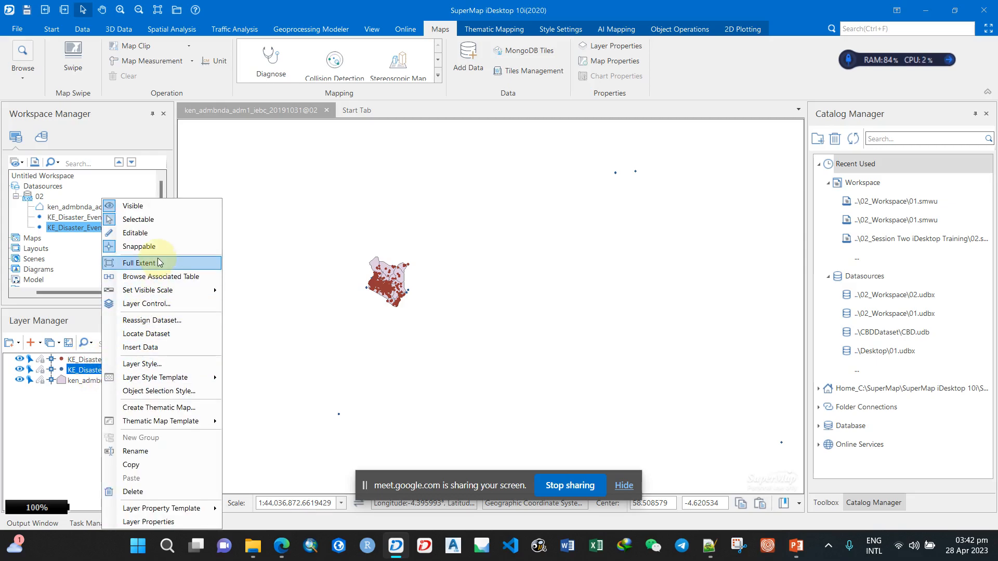
click(211, 353)
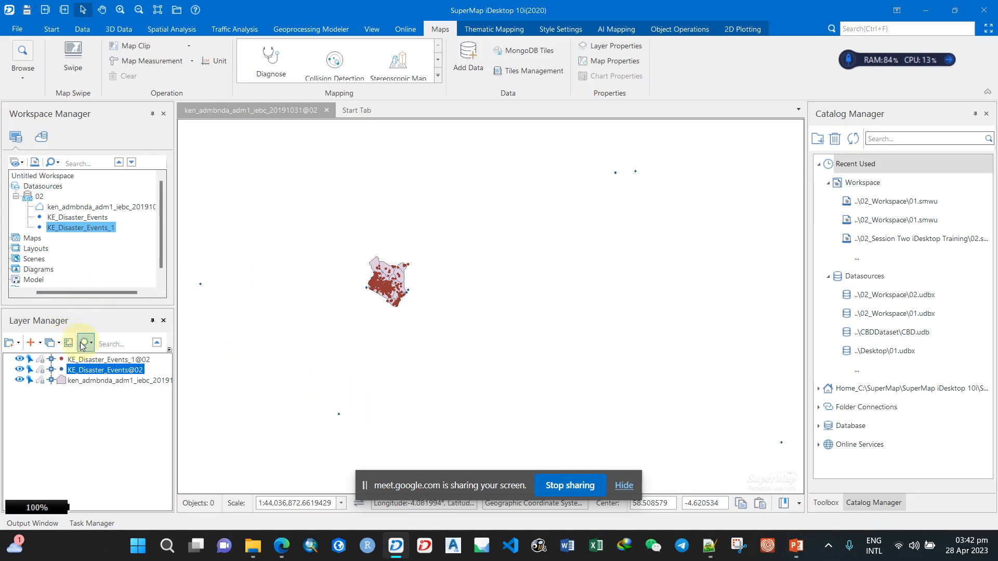
click(95, 360)
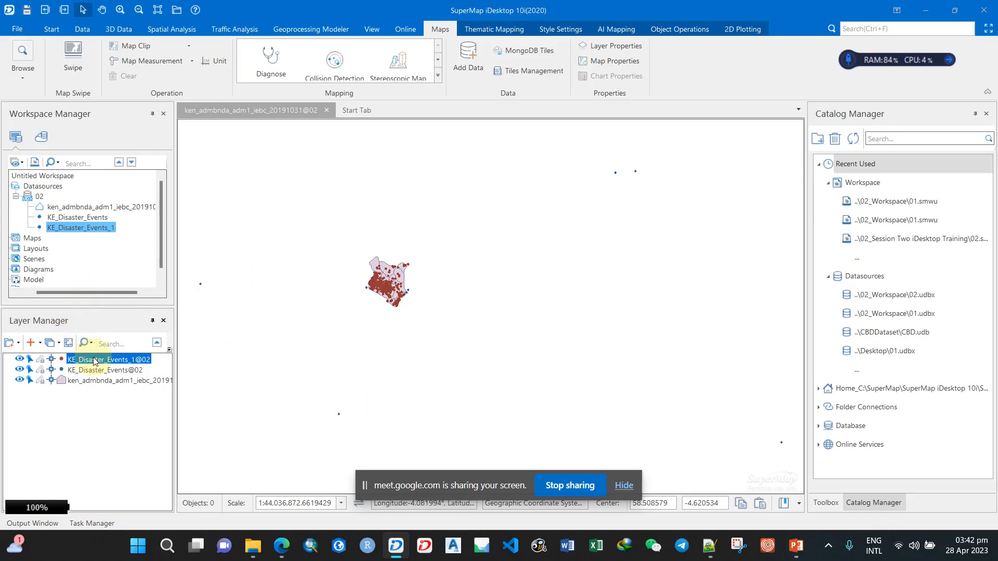
right_click(95, 360)
click(155, 264)
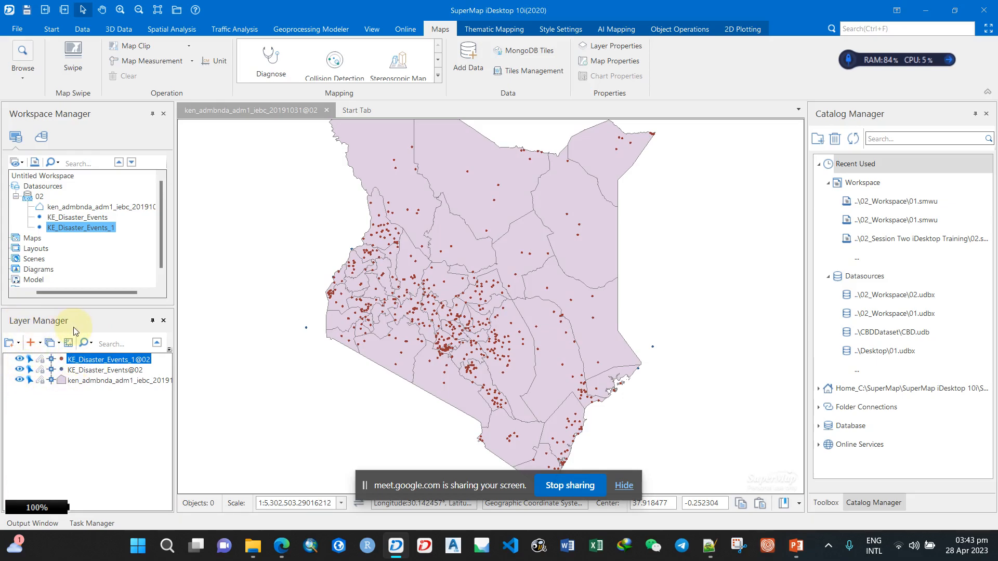
Hide the original KE_Disaster_Events layer and remove it from the map
click(20, 370)
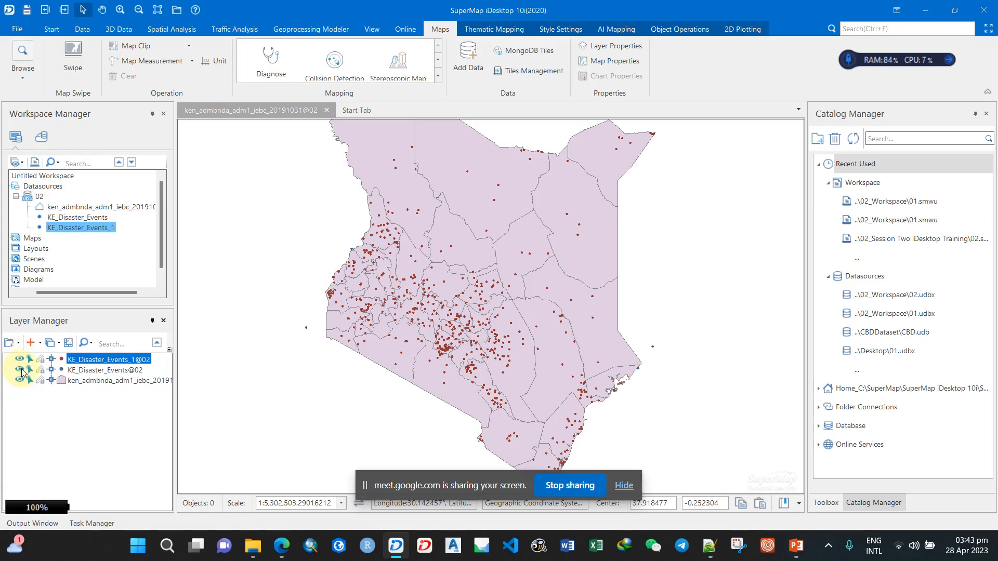
right_click(110, 373)
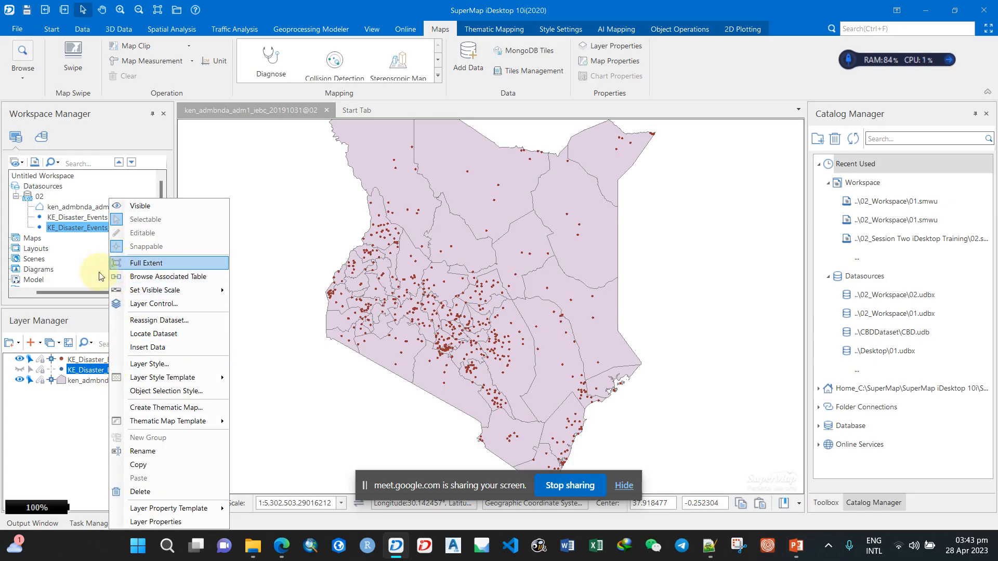
click(151, 492)
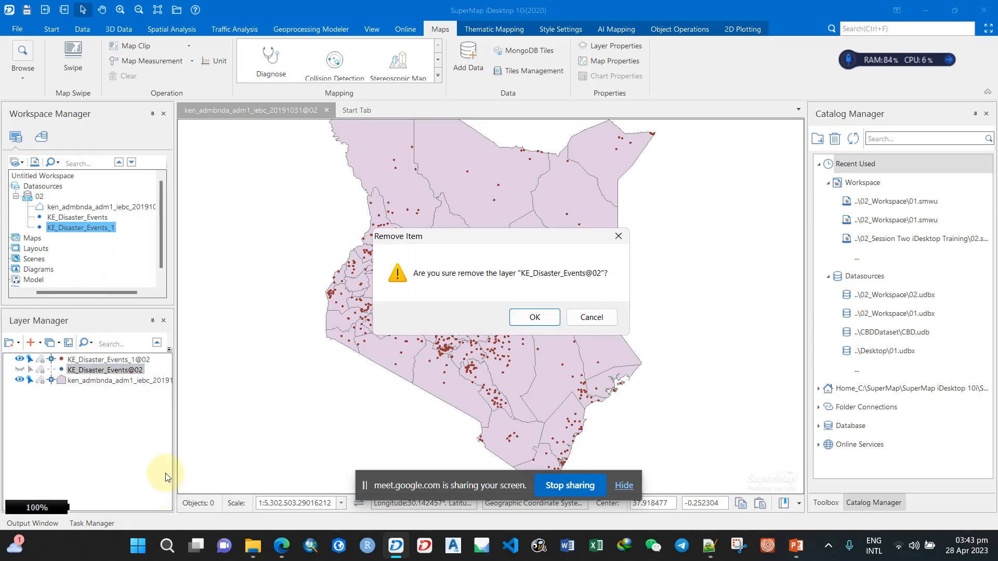
click(529, 319)
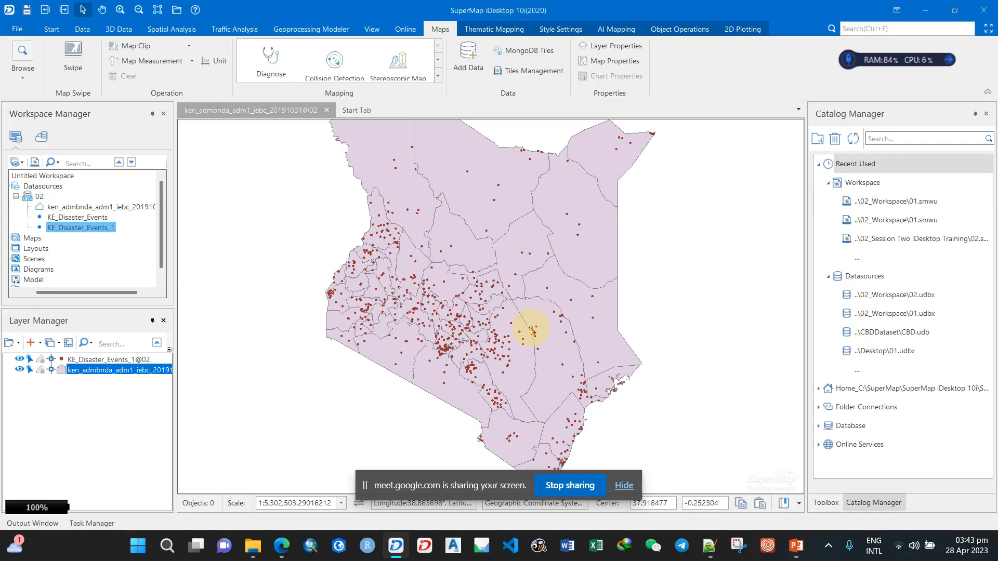
scroll(470, 327, down, 1)
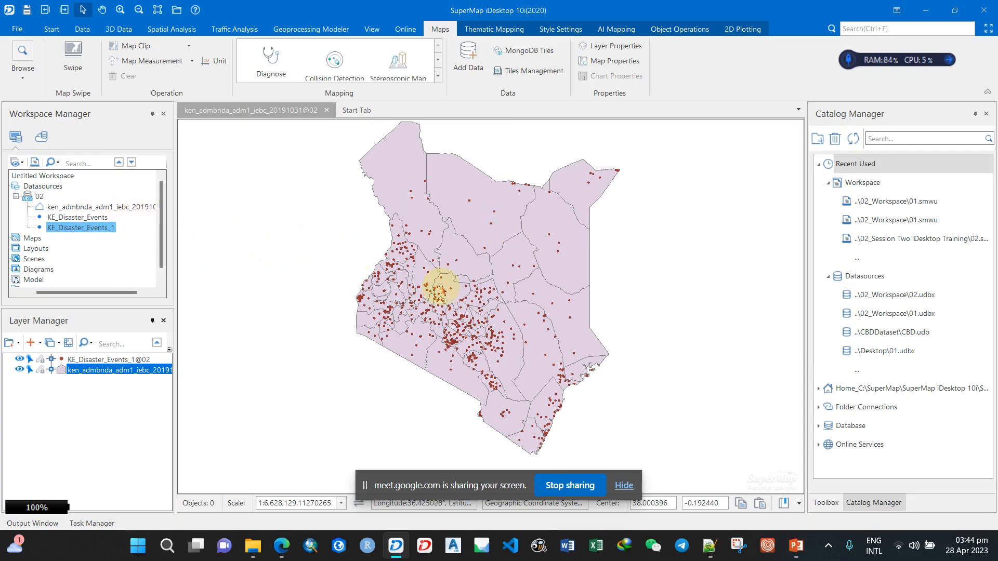
Browse the attribute tables of KE_Disaster_Events and KE_Disaster_Events_1 to compare their record counts
click(87, 218)
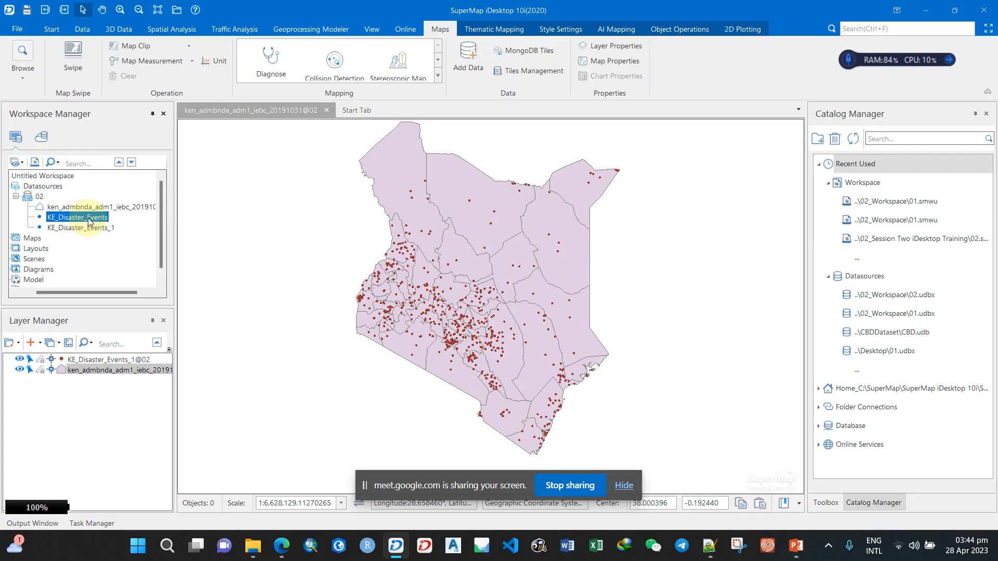
right_click(90, 222)
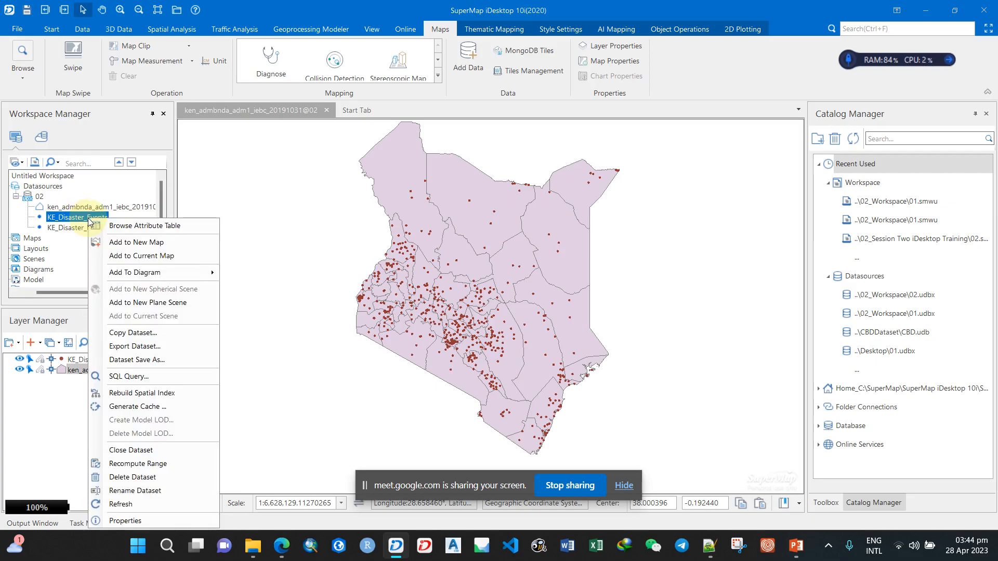
right_click(87, 218)
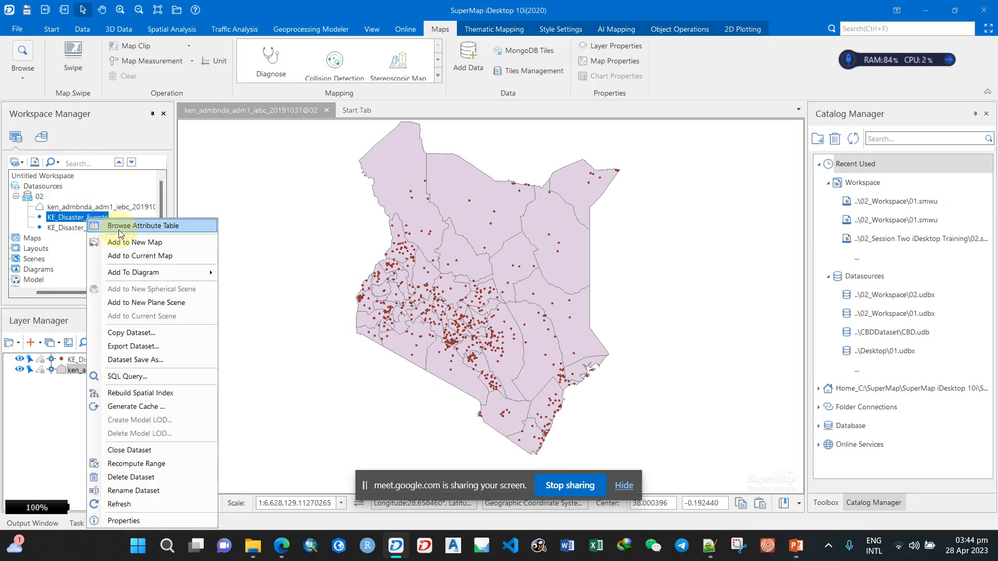
click(119, 229)
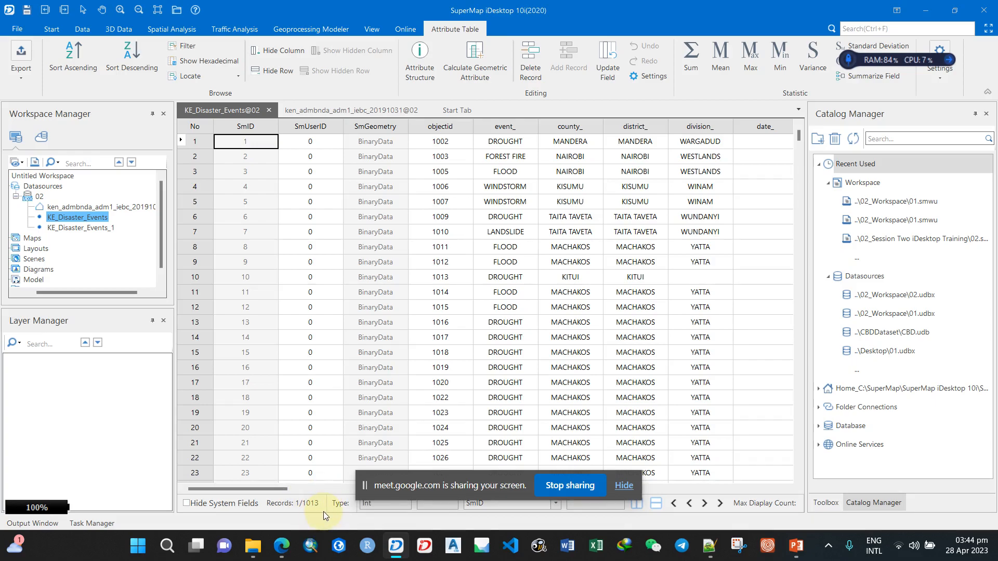
click(100, 233)
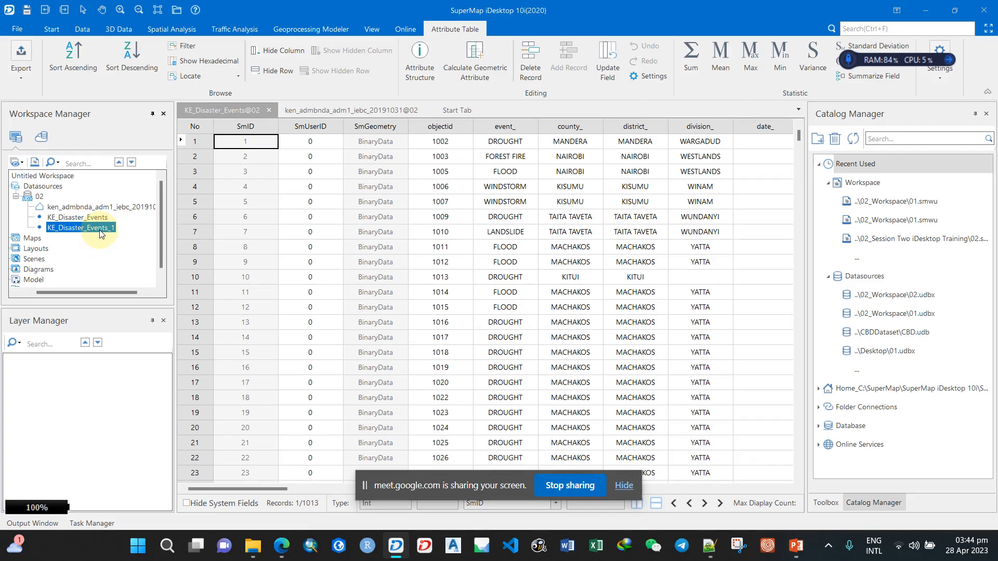
right_click(101, 233)
click(124, 227)
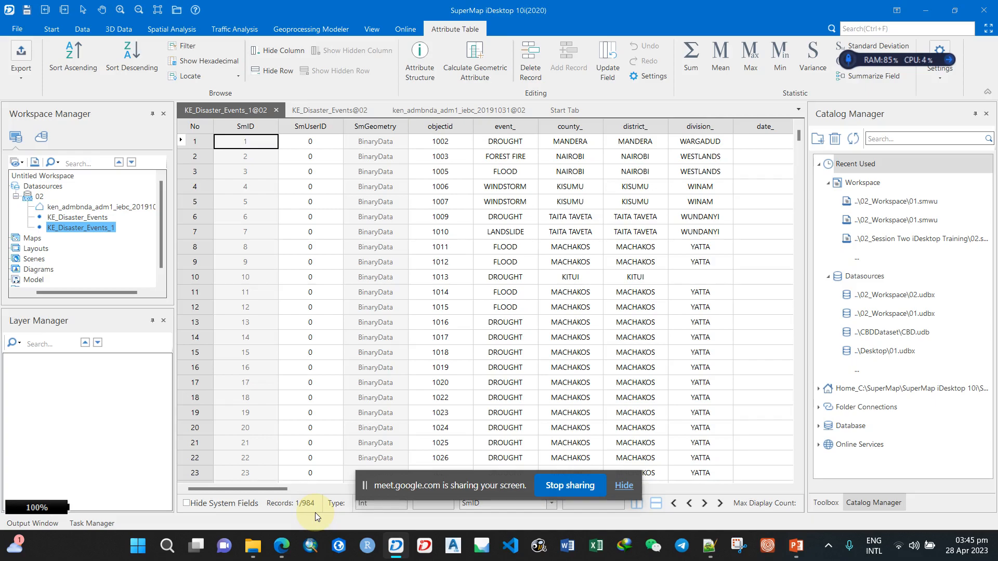
Return to the counties map, add the original KE_Disaster_Events dataset again, and display its full extent
click(472, 111)
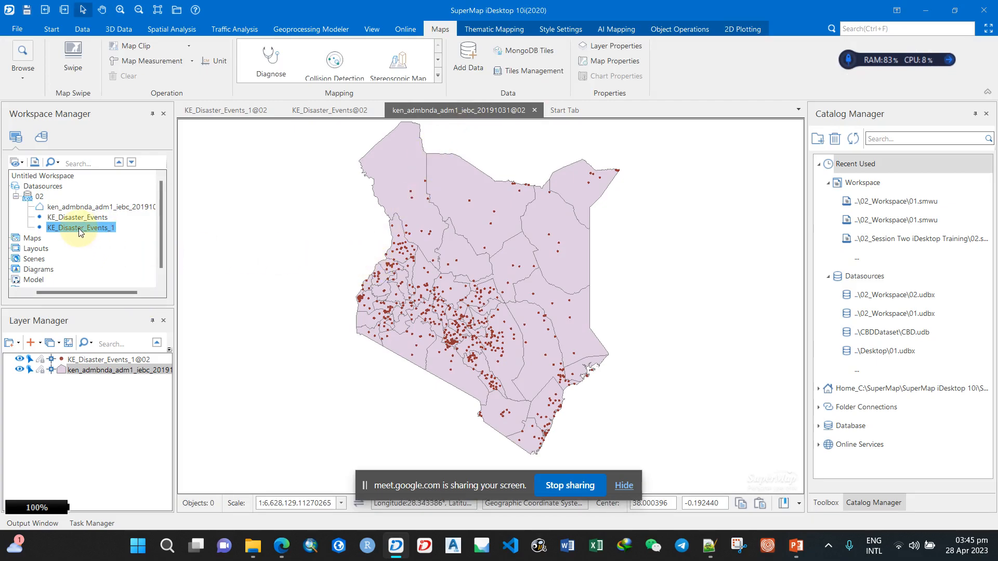
drag(78, 218, 268, 223)
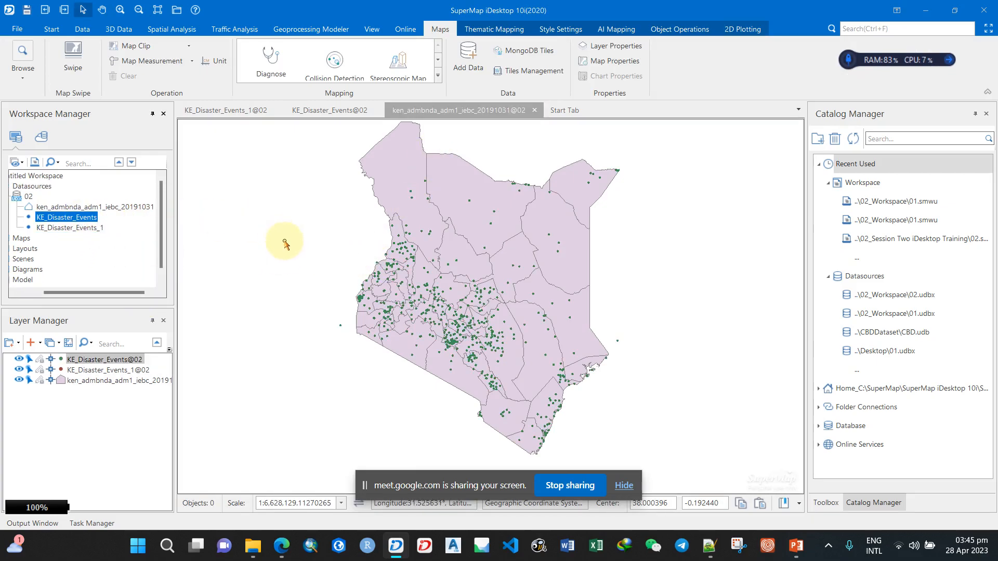
right_click(91, 360)
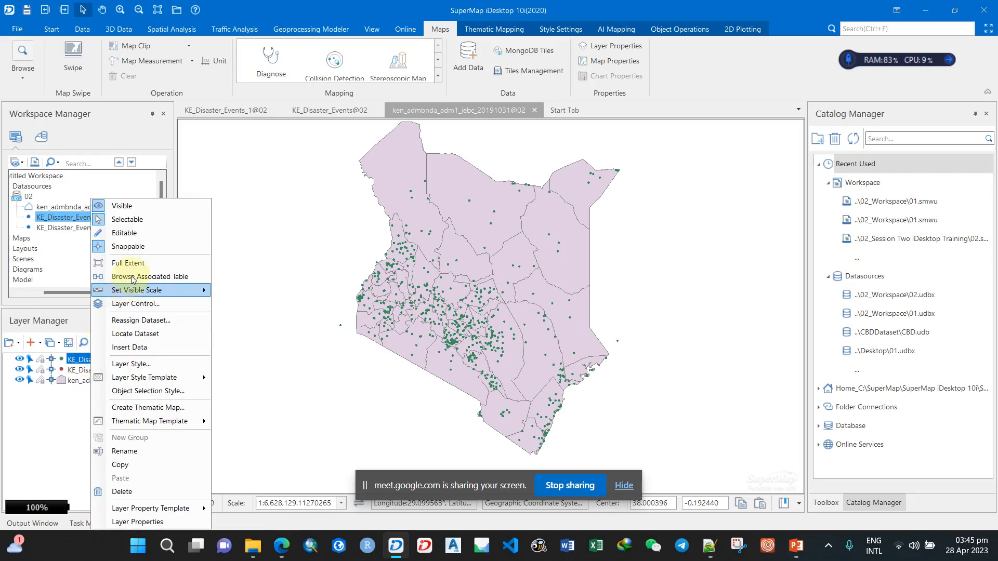
click(129, 264)
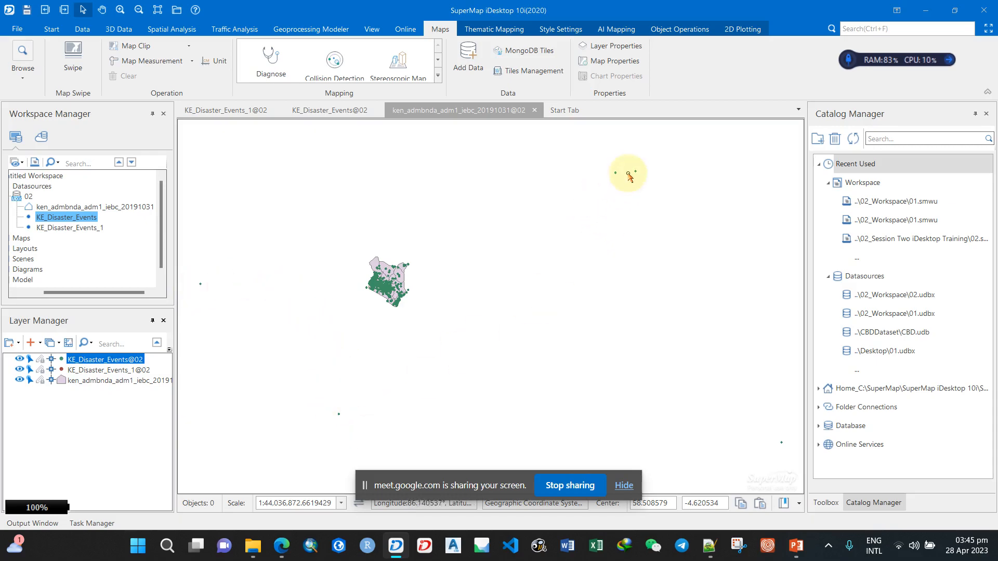
Inspect the original disaster events and the outliers outside the counties, checking the KE_Disaster_Events_1 attribute table for comparison
scroll(388, 262, up, 3)
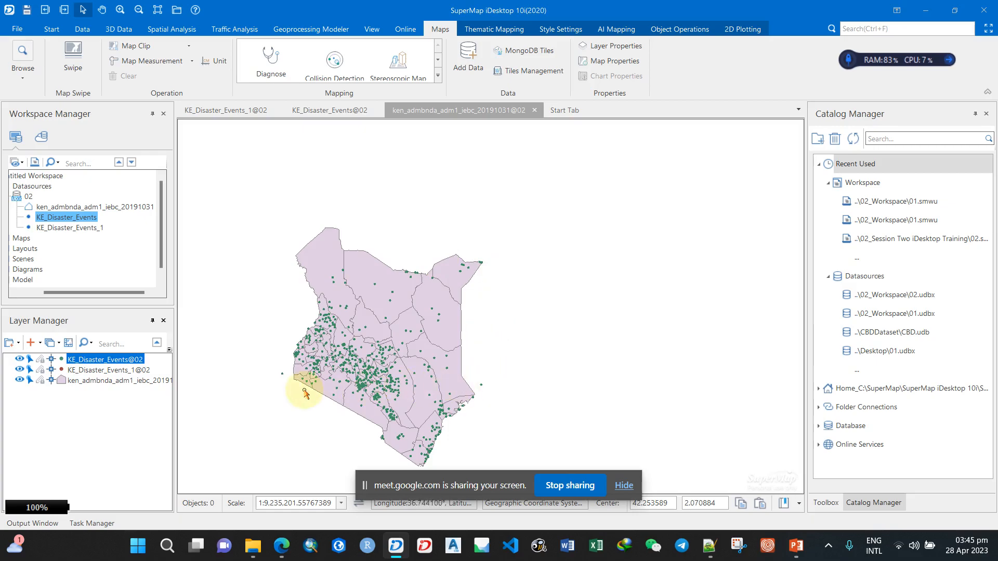
scroll(383, 437, up, 1)
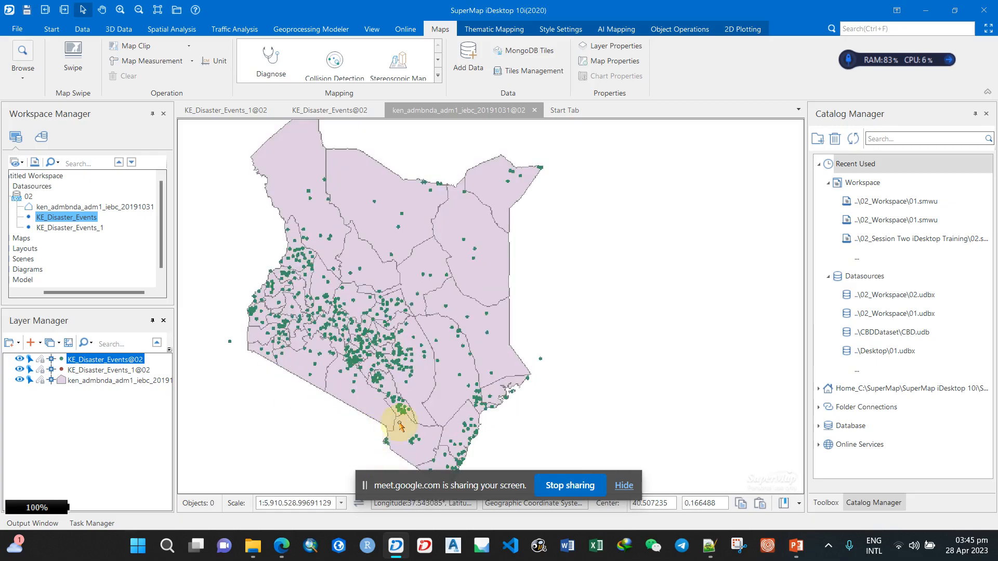
scroll(400, 426, down, 4)
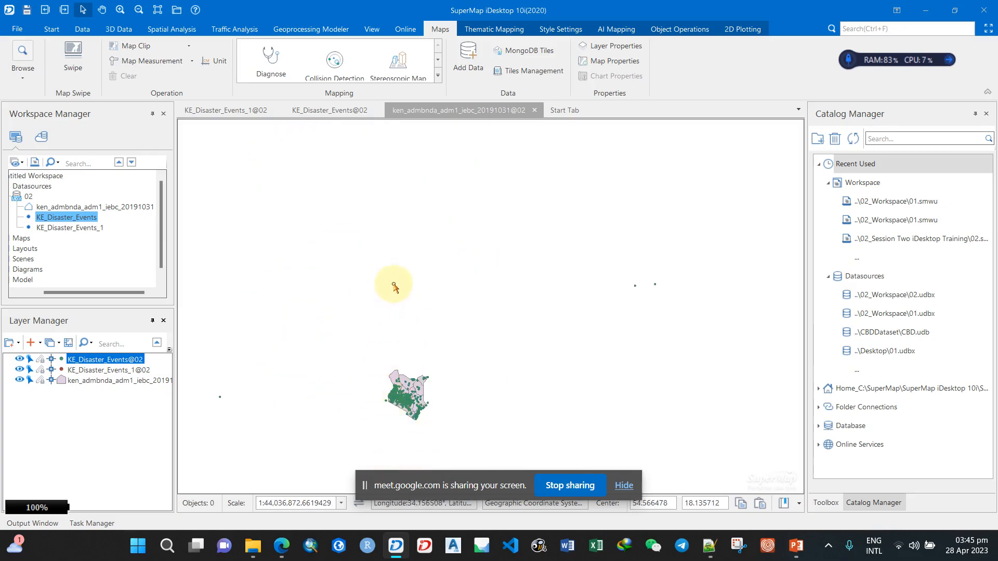
click(222, 111)
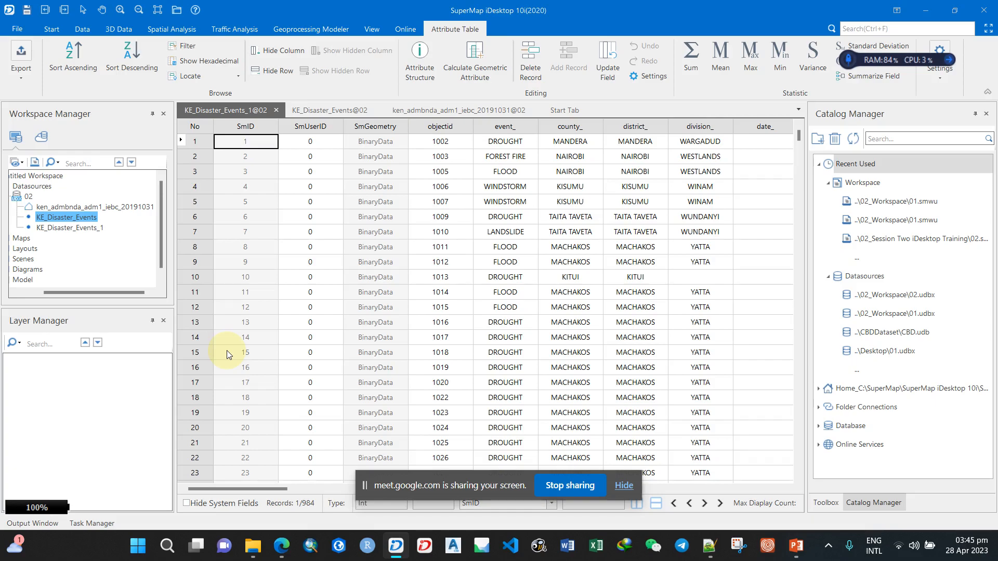
click(453, 111)
drag(432, 381, 494, 279)
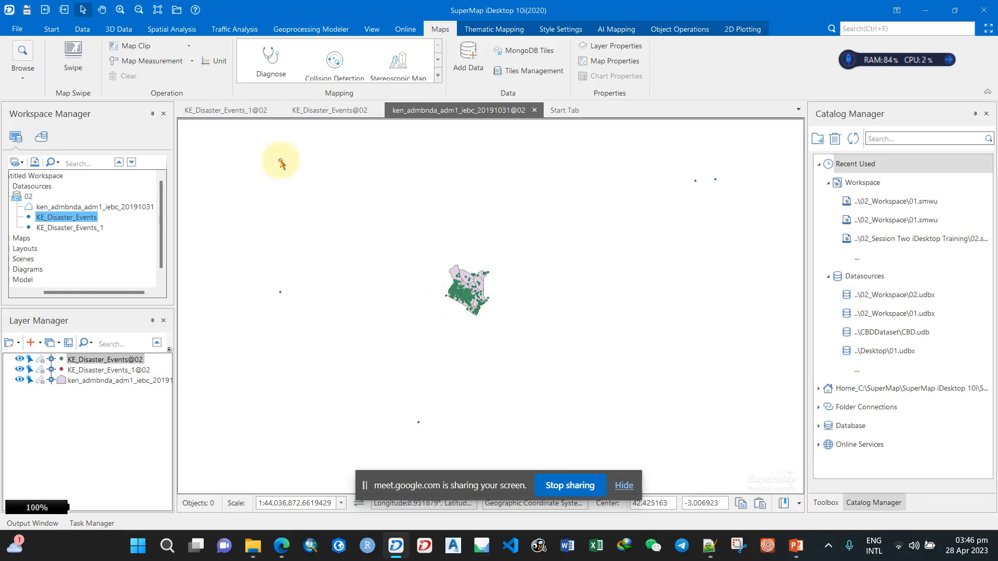
Close the attribute tables of KE_Disaster_Events_1 and KE_Disaster_Events
click(238, 109)
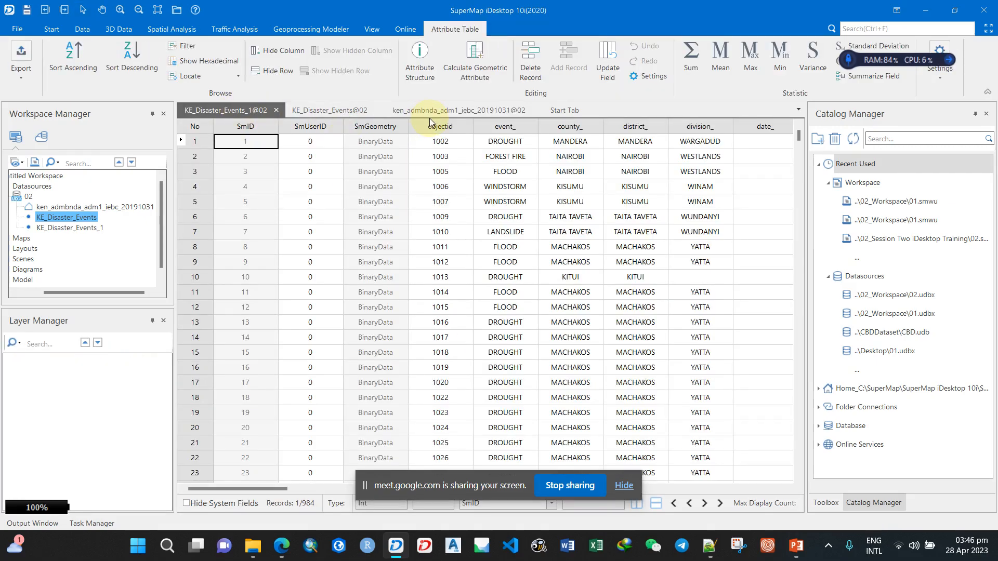
click(276, 110)
click(258, 110)
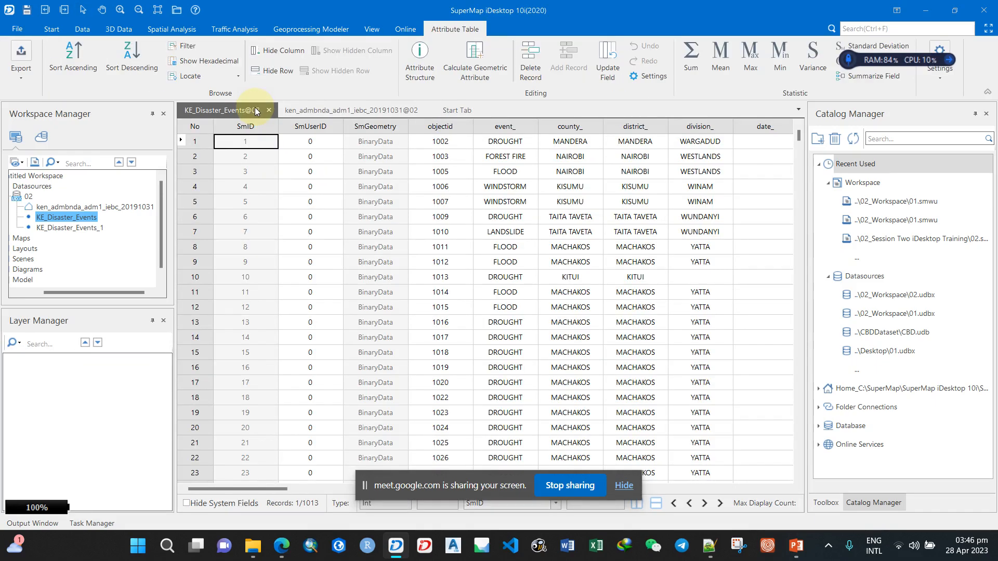
click(269, 110)
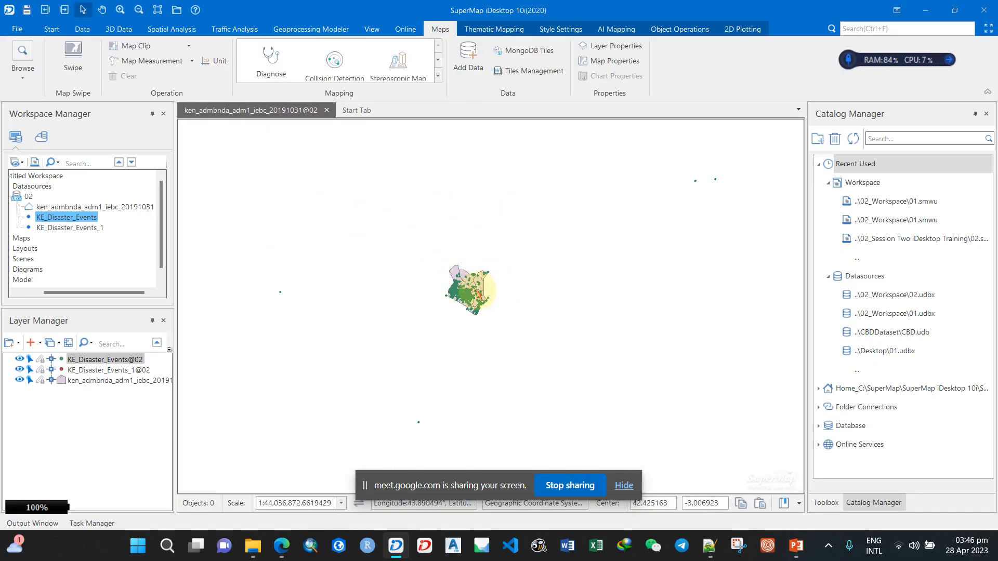
Hide the original KE_Disaster_Events layer and delete it from the counties map
click(20, 359)
right_click(93, 364)
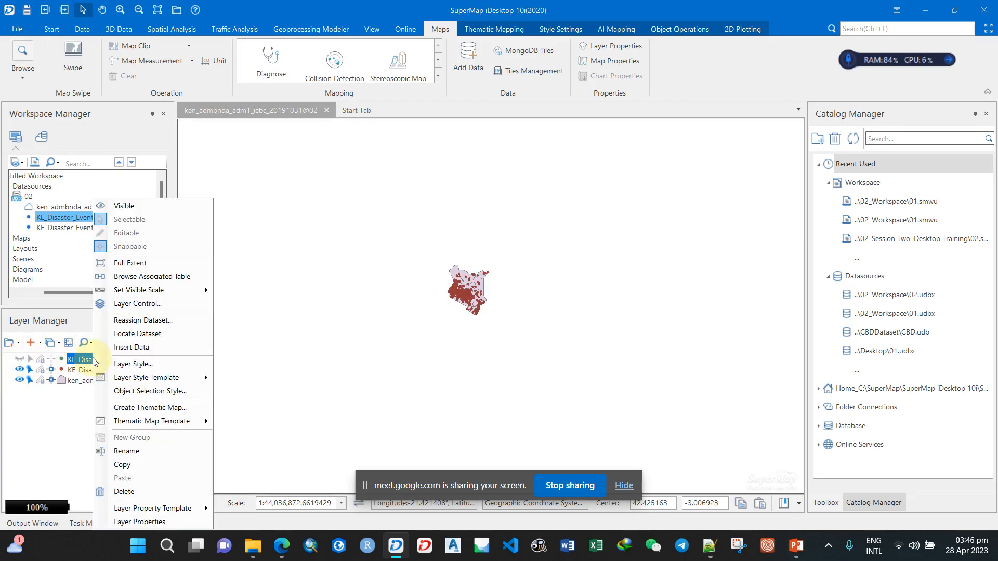
click(151, 491)
click(535, 317)
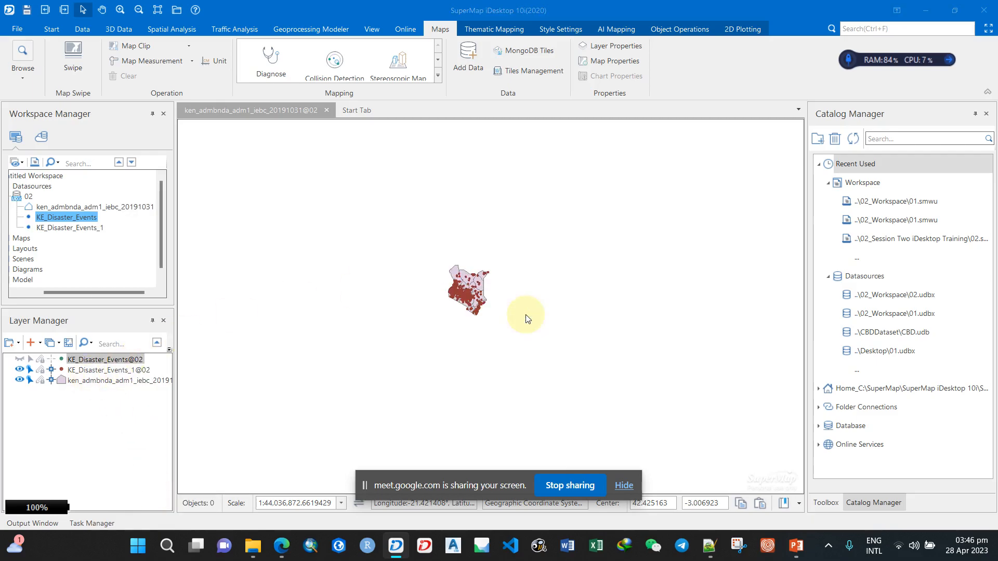
Display the clipped KE_Disaster_Events_1 layer at its full extent with the whole country in view
right_click(90, 363)
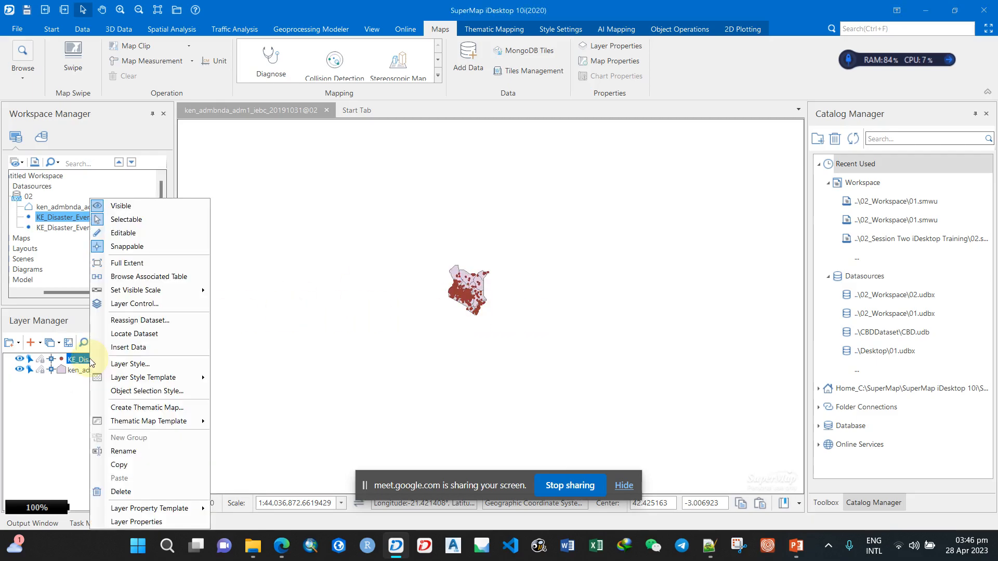
click(148, 263)
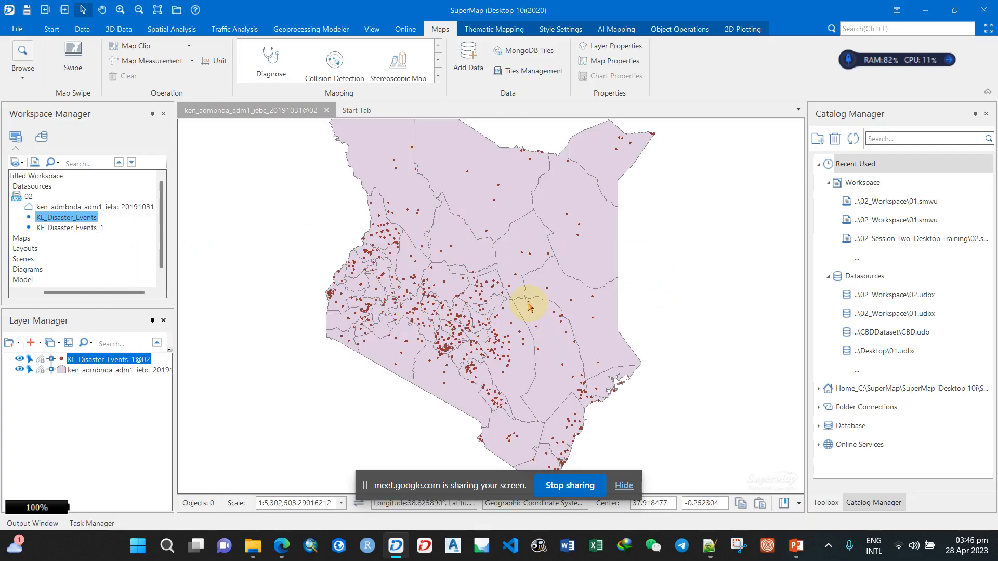
scroll(530, 306, down, 1)
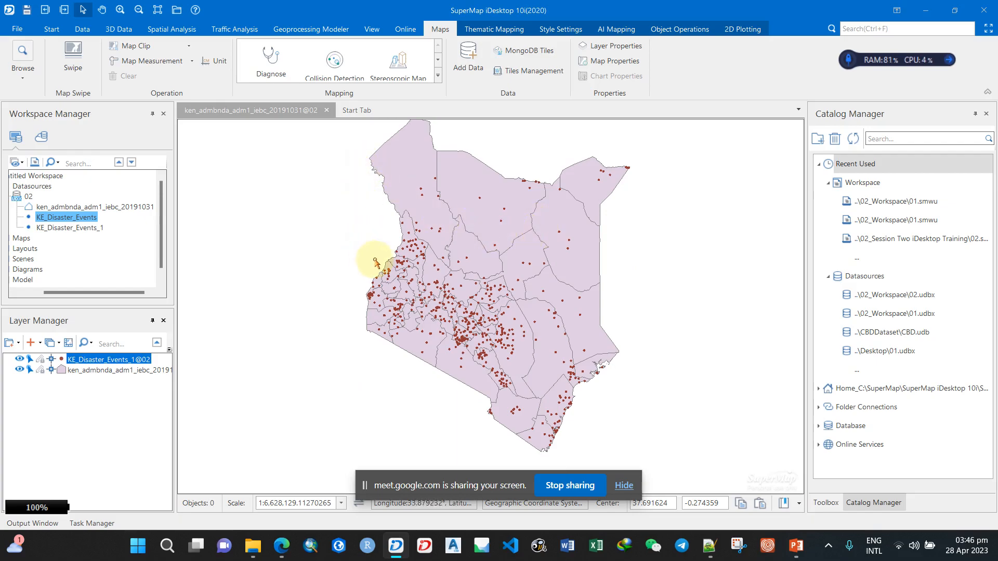
Switch to PowerPoint to review the methodology flowchart slide and return to SuperMap iDesktop
click(804, 550)
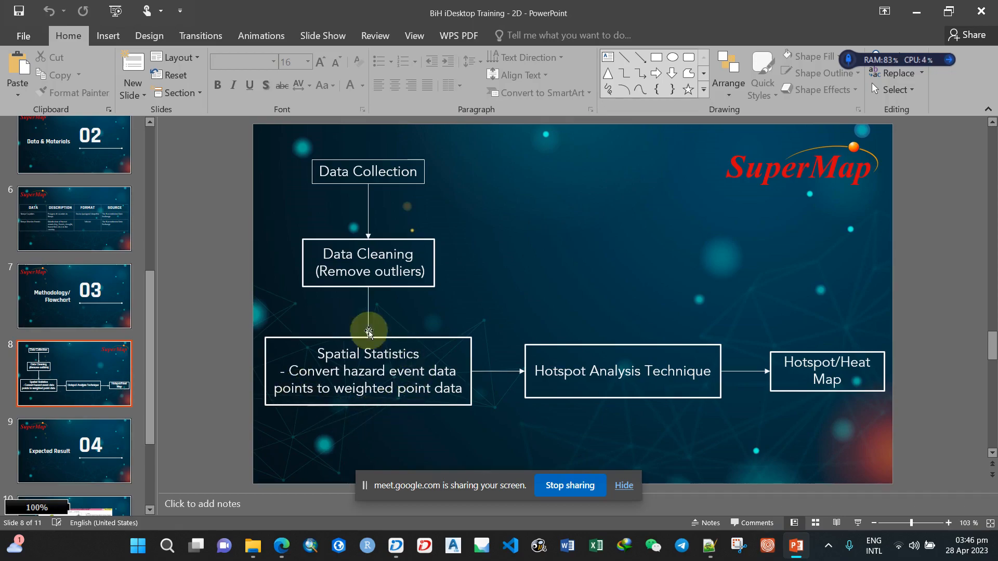
click(917, 15)
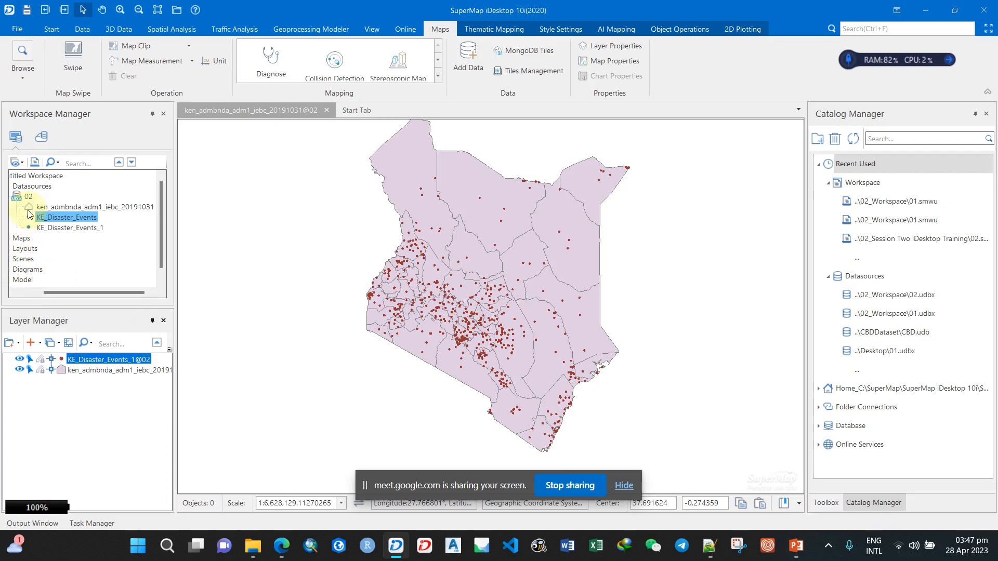
Try to close the KE_Disaster_Events dataset in the untitled workspace
drag(74, 294, 42, 294)
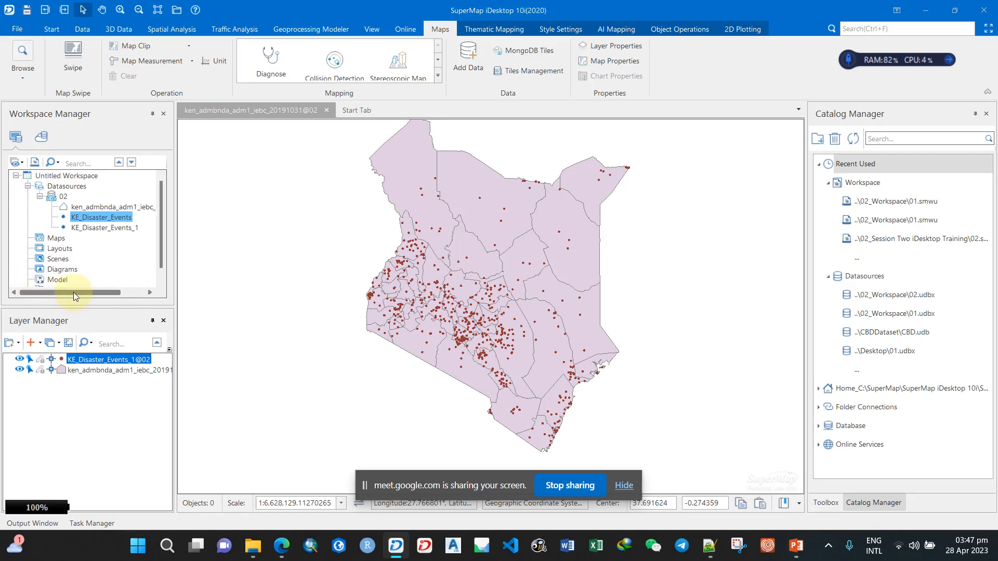
right_click(113, 220)
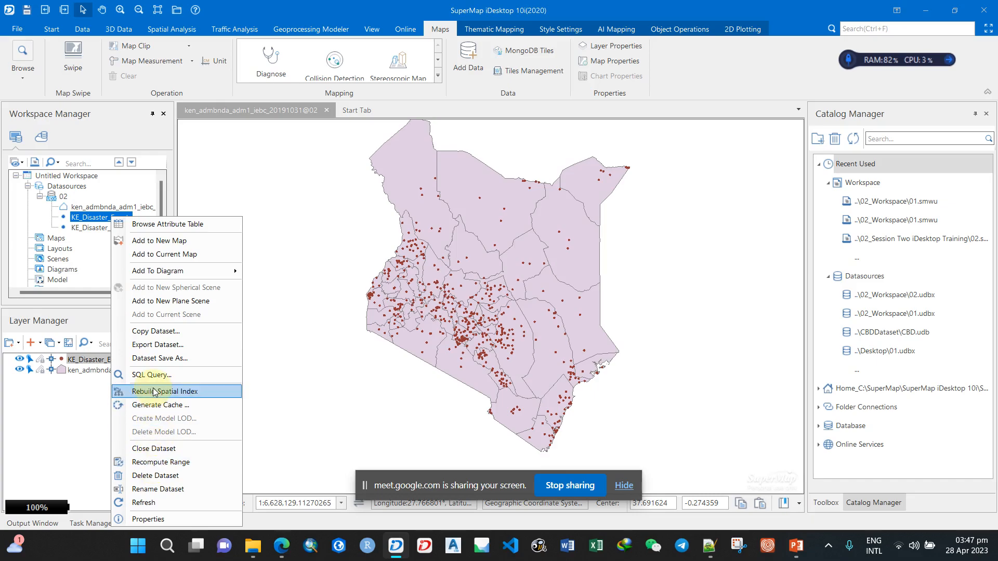
click(154, 451)
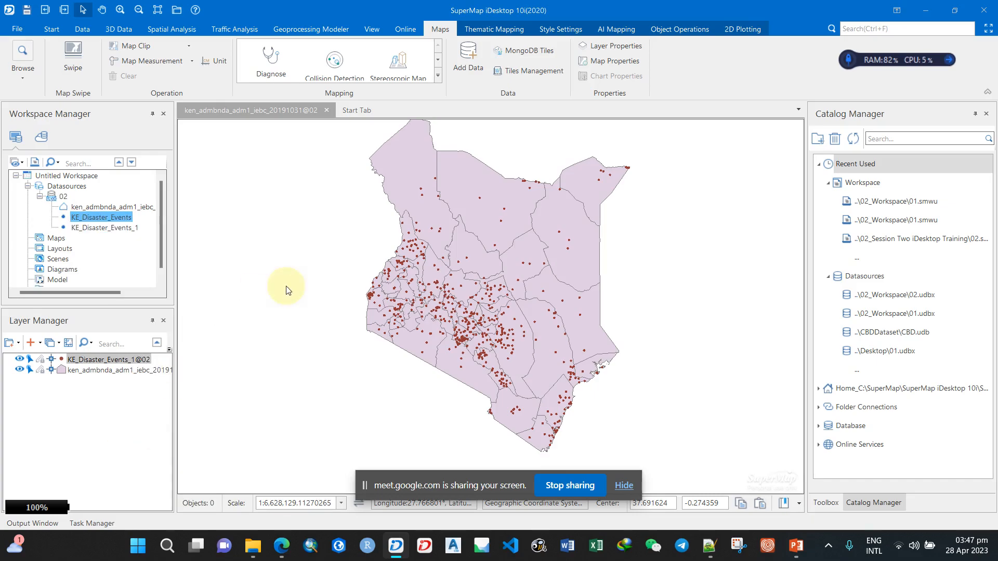
click(532, 316)
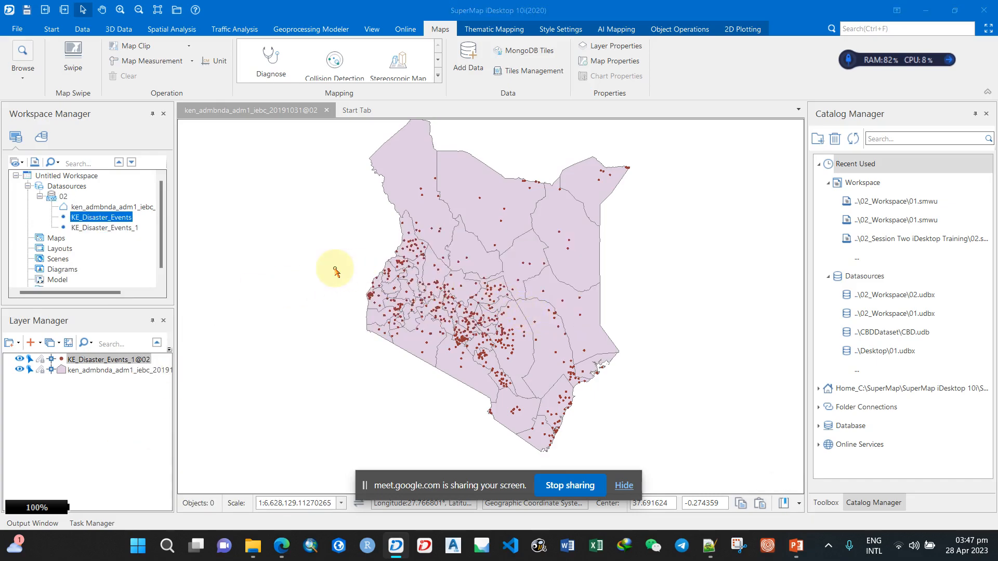
Start saving the untitled workspace and save the counties map in it under the name 02
click(82, 177)
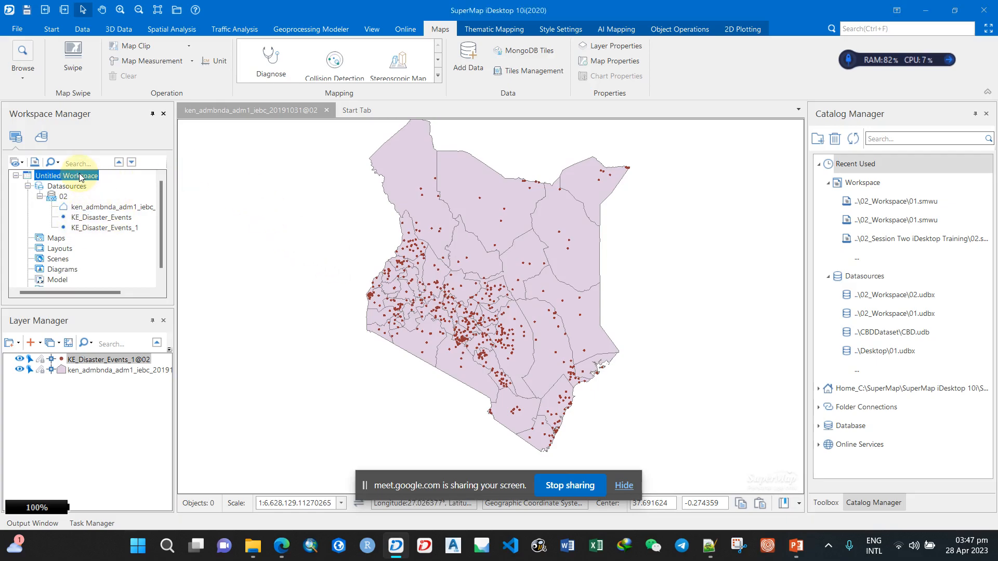
right_click(82, 178)
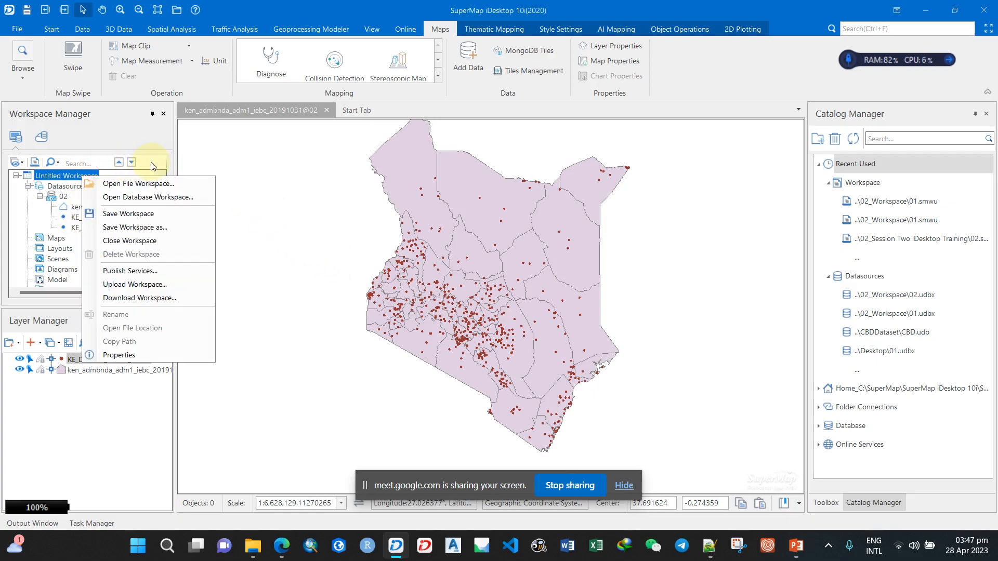
click(142, 213)
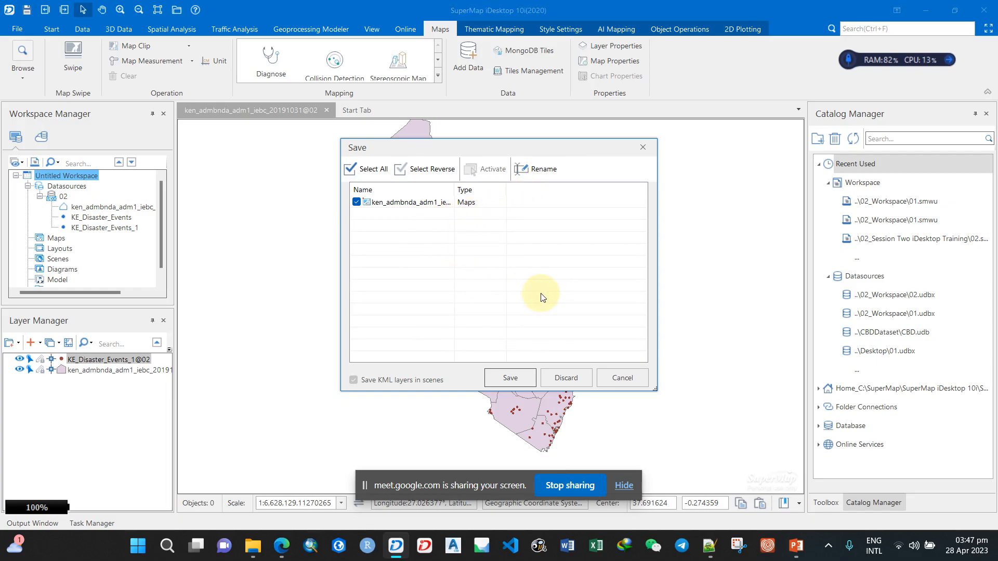
click(395, 207)
click(408, 202)
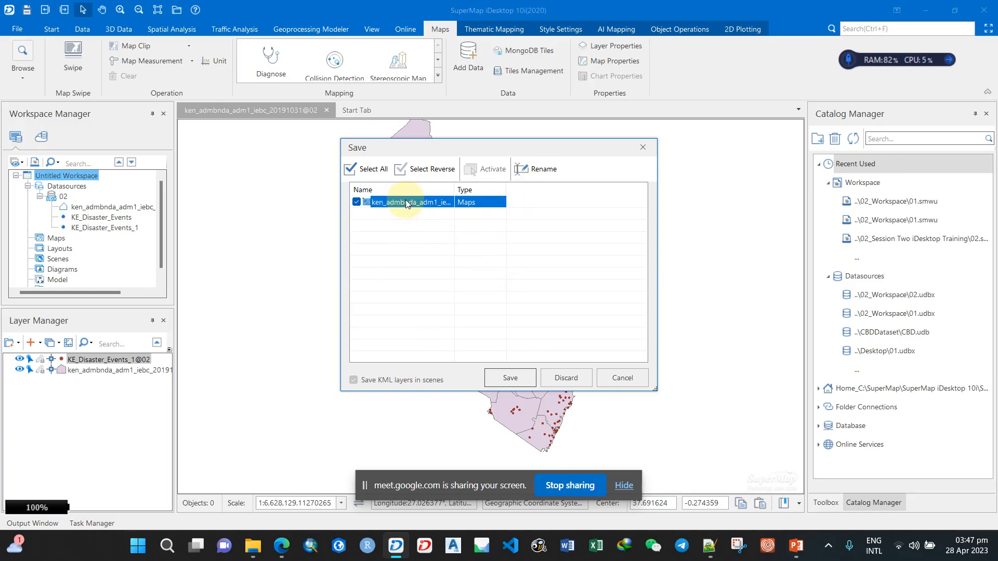
text(02)
click(508, 377)
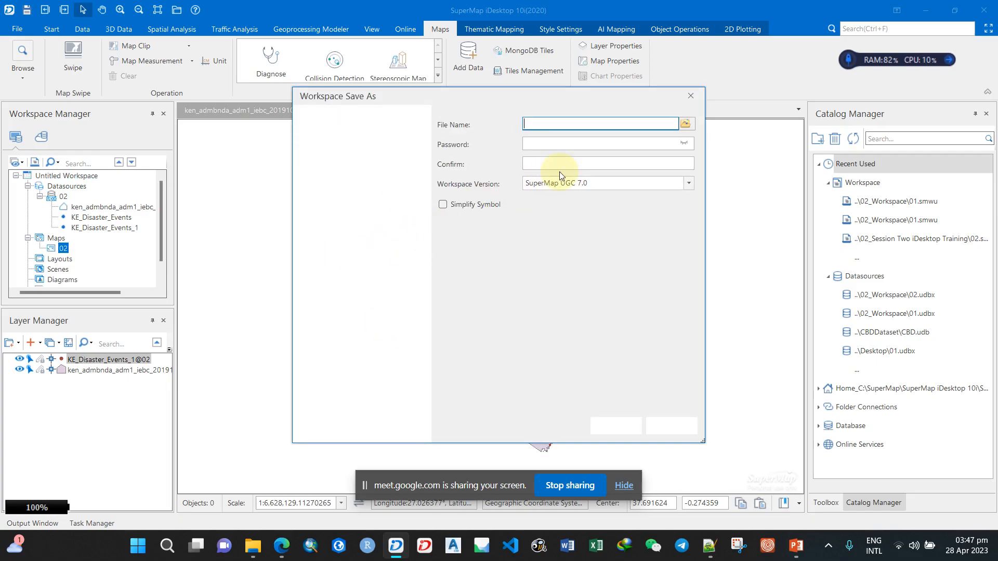
Save the workspace as a SuperMap workspace file named 02 in the 02_Workspace folder
click(692, 125)
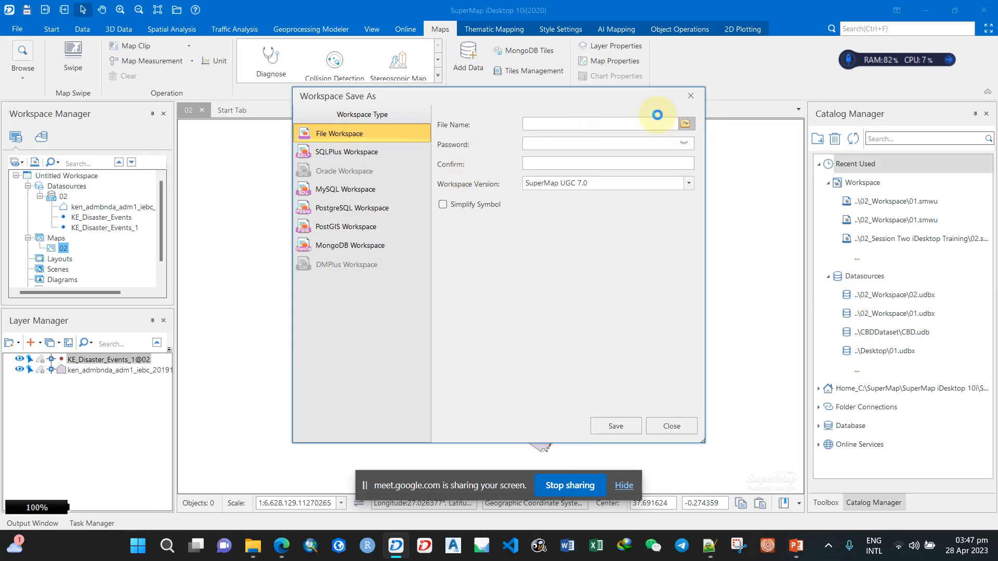
click(686, 124)
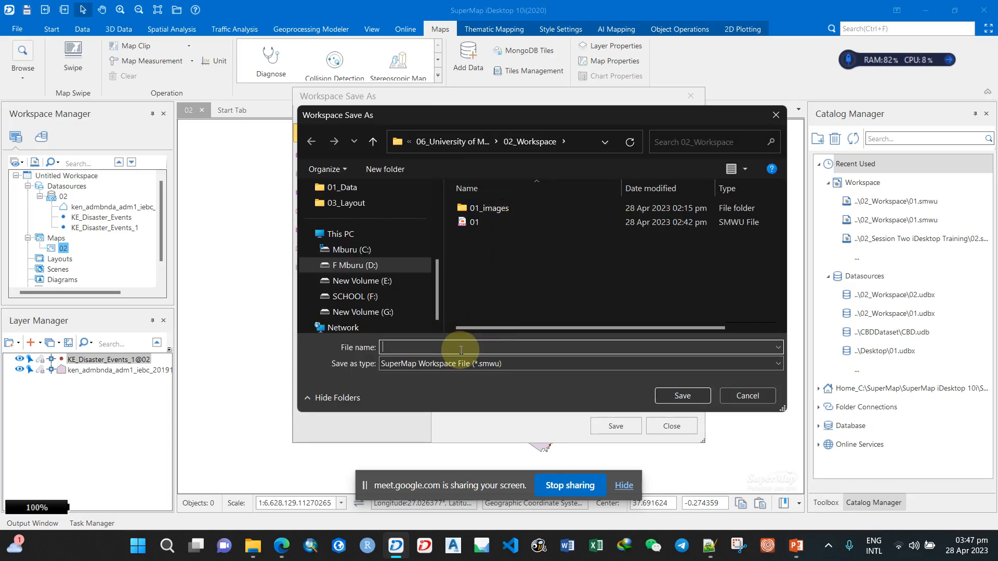
text(2)
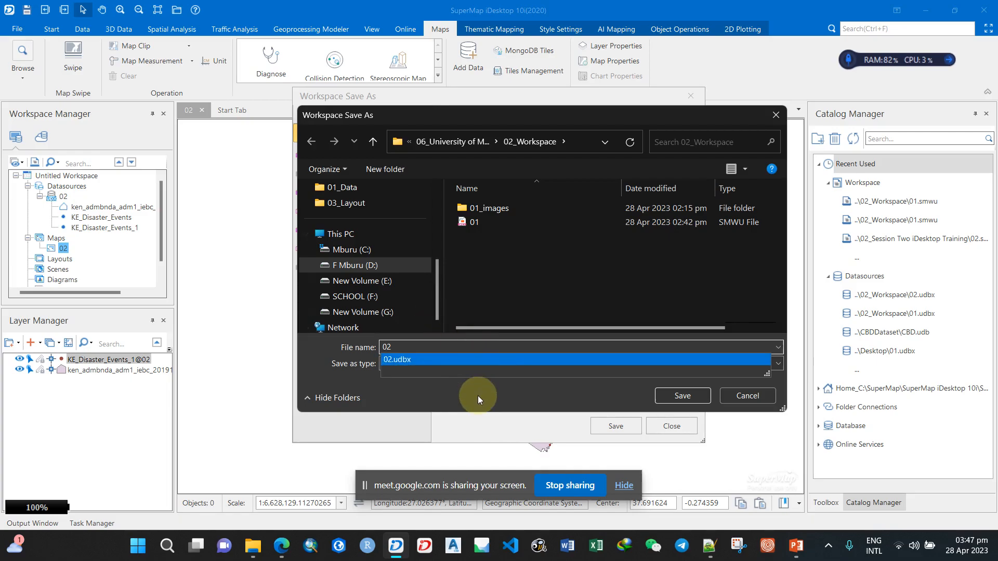
click(481, 375)
click(679, 398)
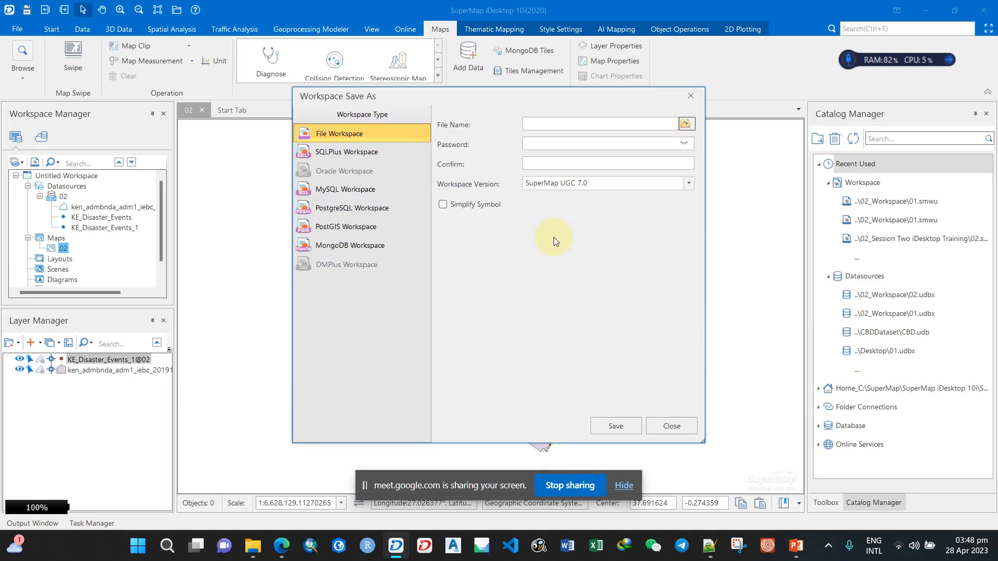
click(614, 429)
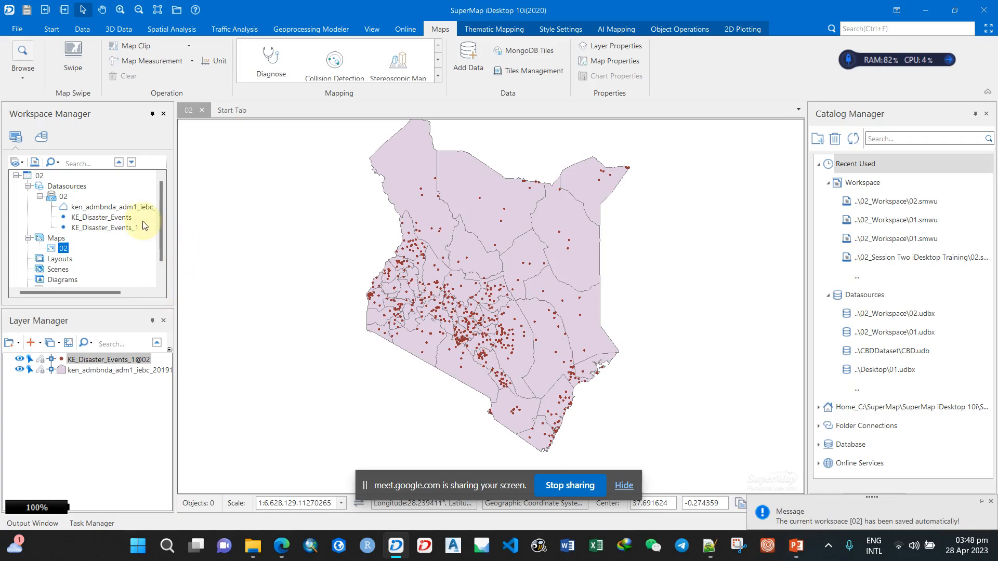
Close the original KE_Disaster_Events dataset in datasource 02 of the saved workspace
click(112, 219)
right_click(113, 221)
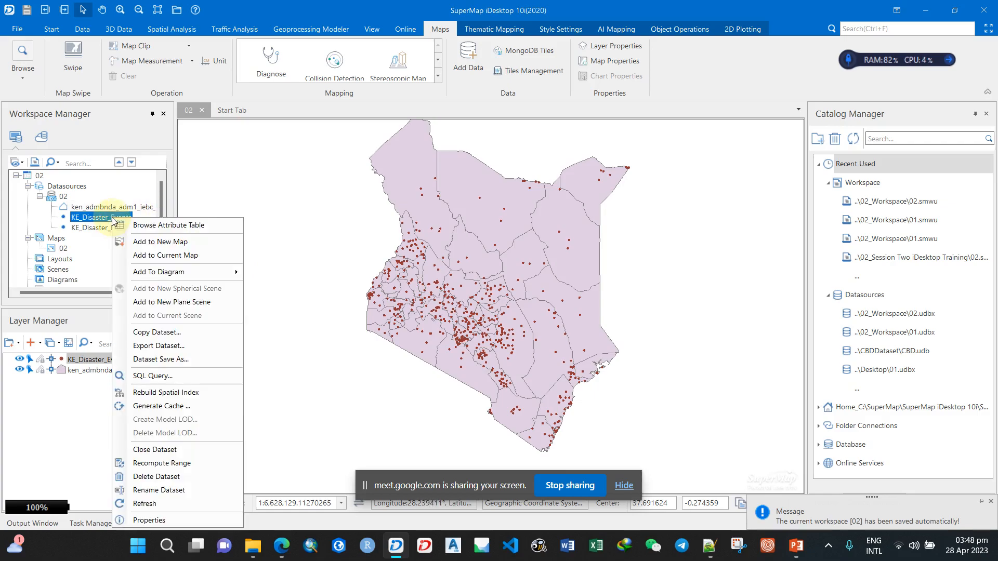
click(156, 450)
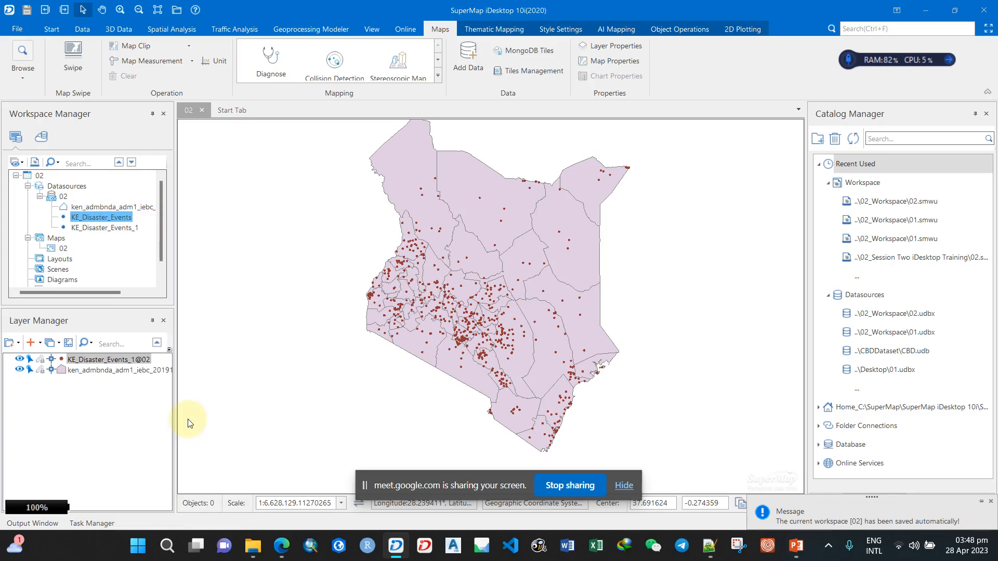
click(541, 312)
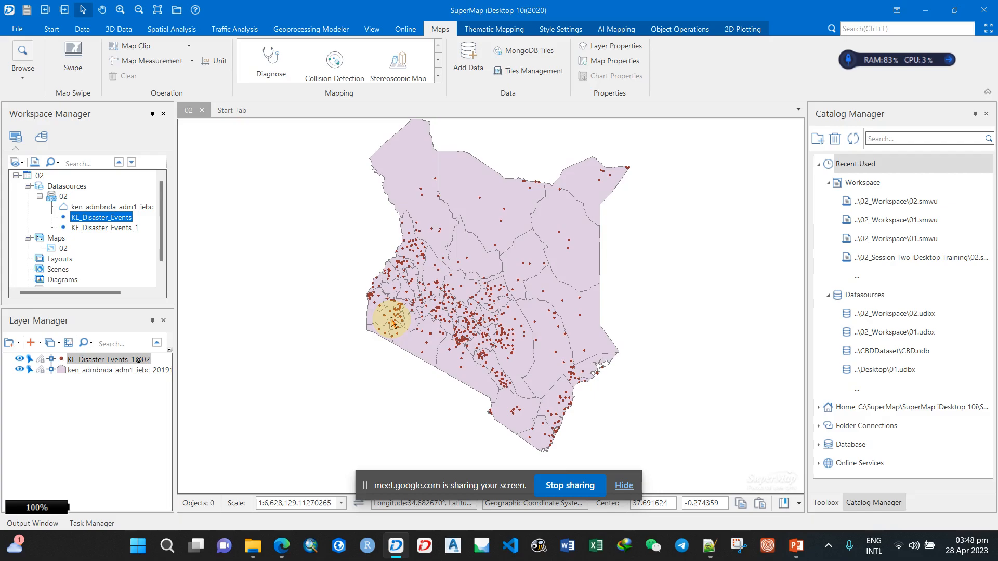
Delete the original KE_Disaster_Events dataset from datasource 02, keeping the clipped KE_Disaster_Events_1
scroll(393, 322, down, 1)
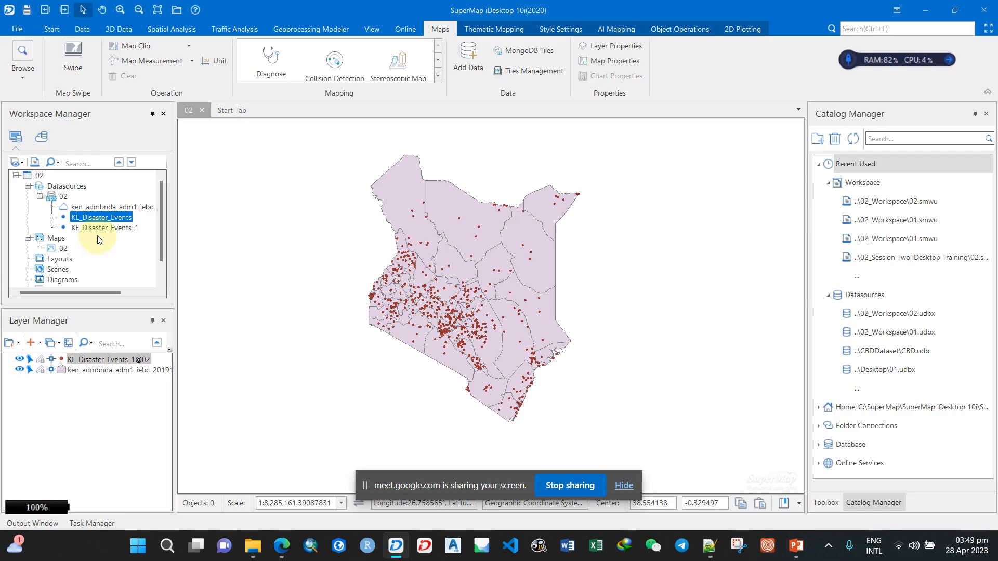
click(93, 207)
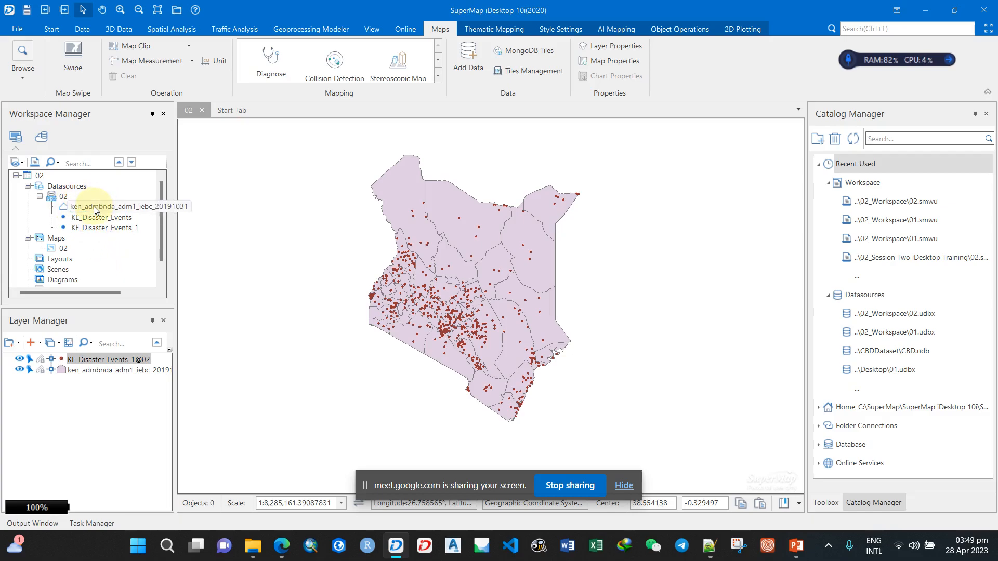
right_click(93, 206)
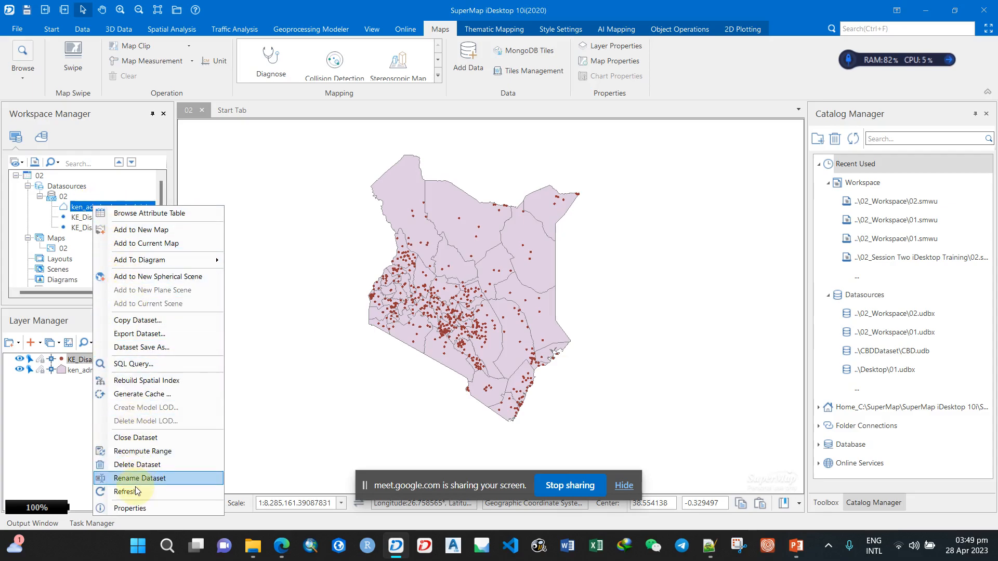
click(86, 217)
right_click(105, 217)
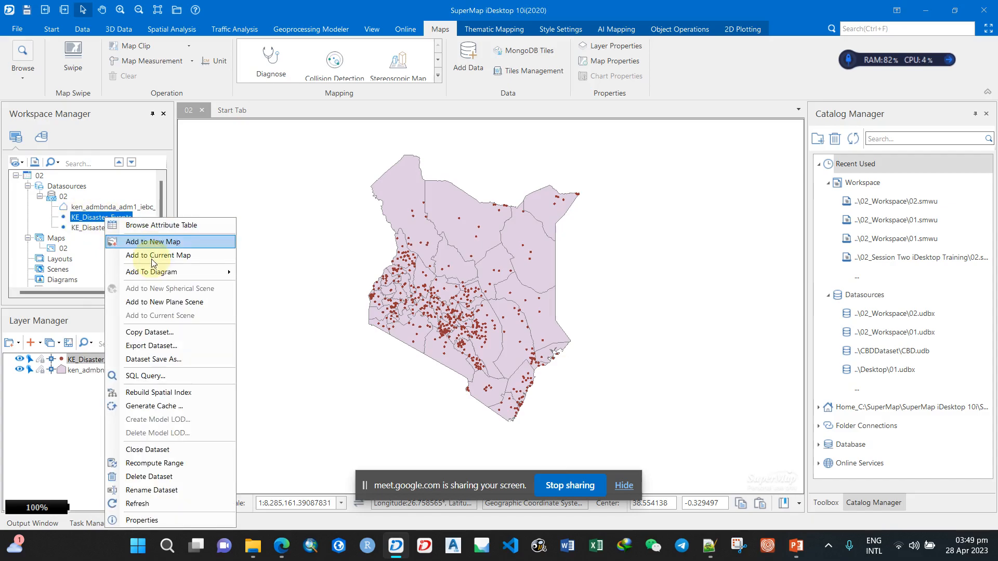
click(151, 476)
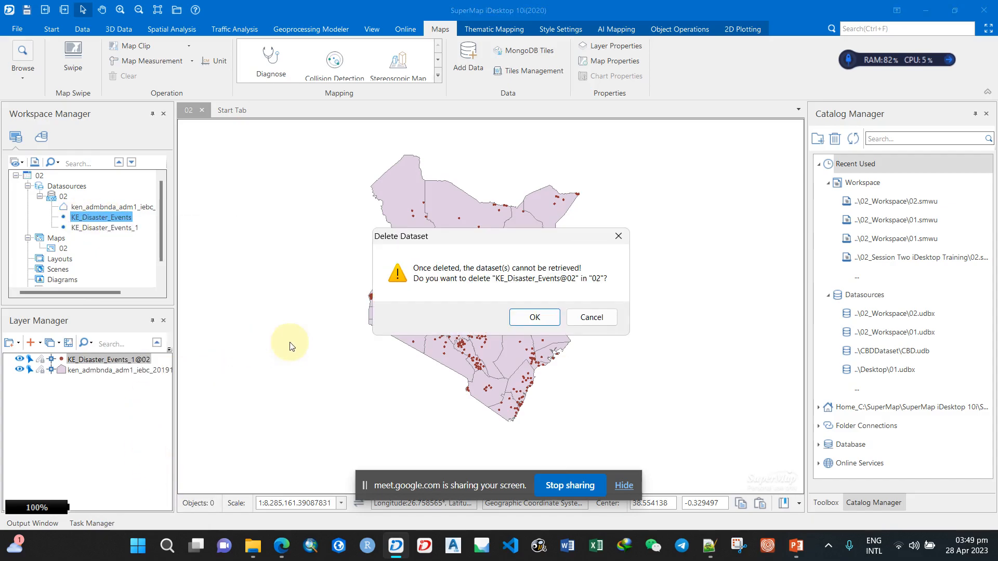
click(532, 316)
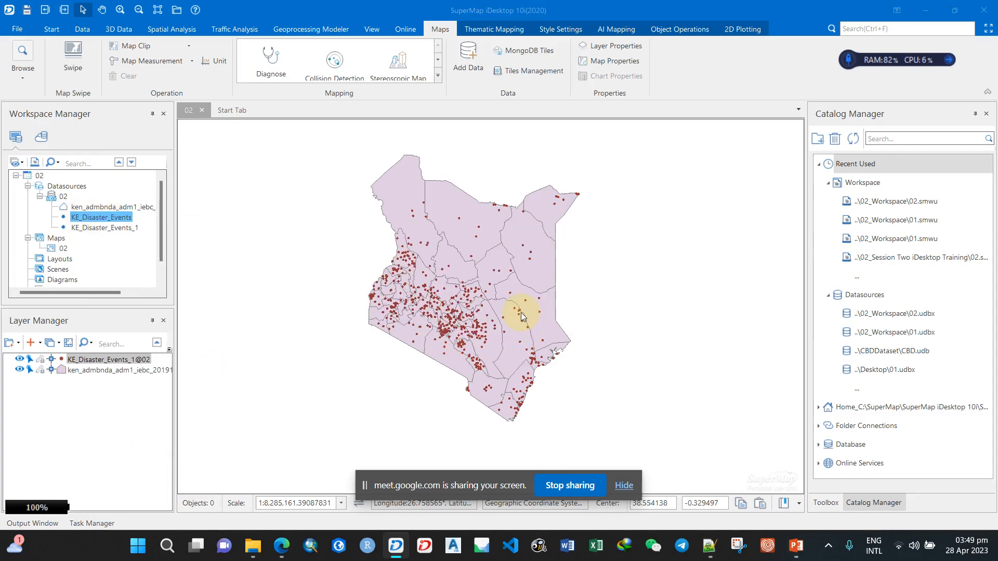
Open the properties of the ken_admbnda_adm1_iebc_20191031 dataset and examine its dataset information and coordinate system
right_click(100, 206)
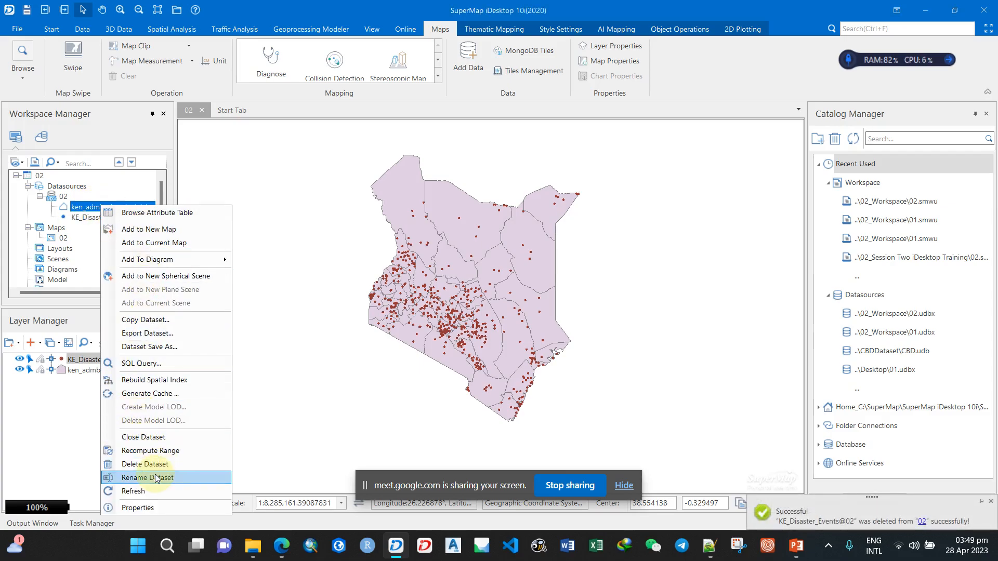
click(156, 508)
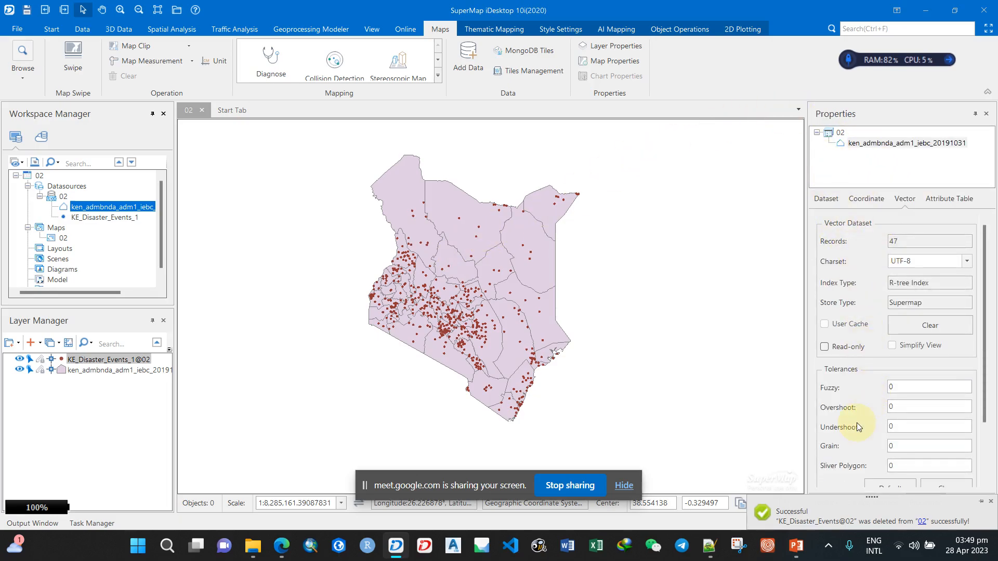
click(826, 199)
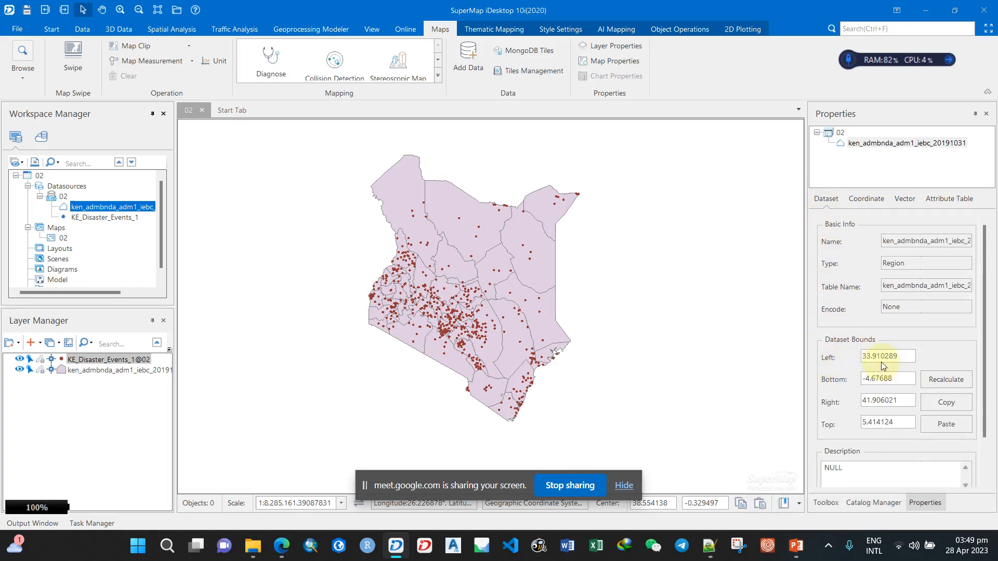
click(864, 201)
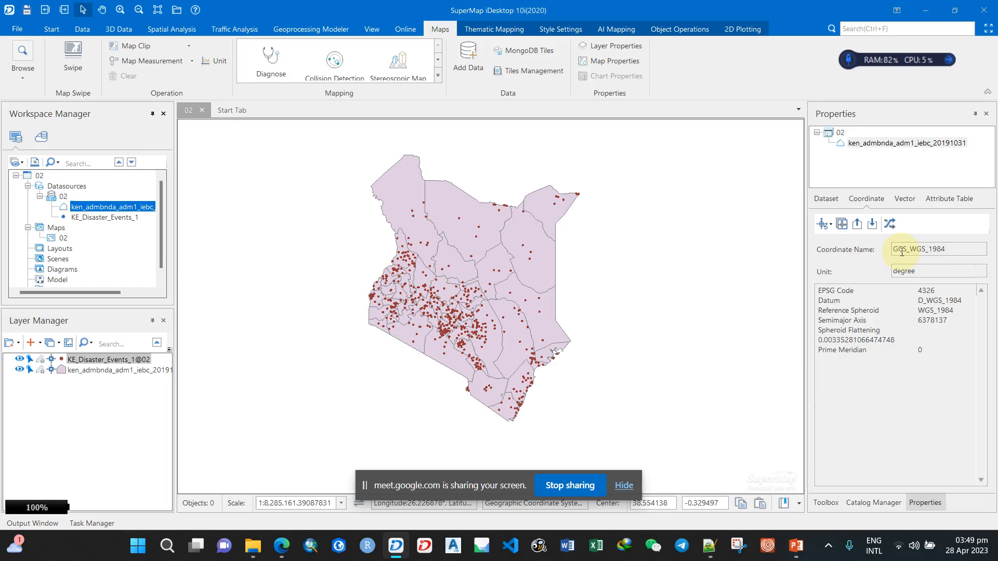
drag(894, 250, 950, 248)
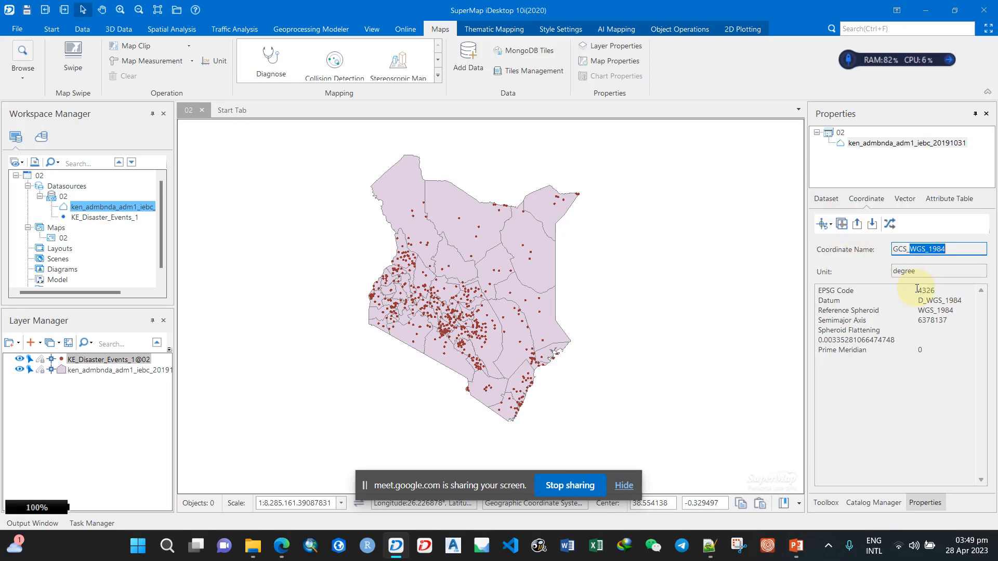
Check the coordinate system name and unit of the KE_Disaster_Events_1 dataset
click(117, 219)
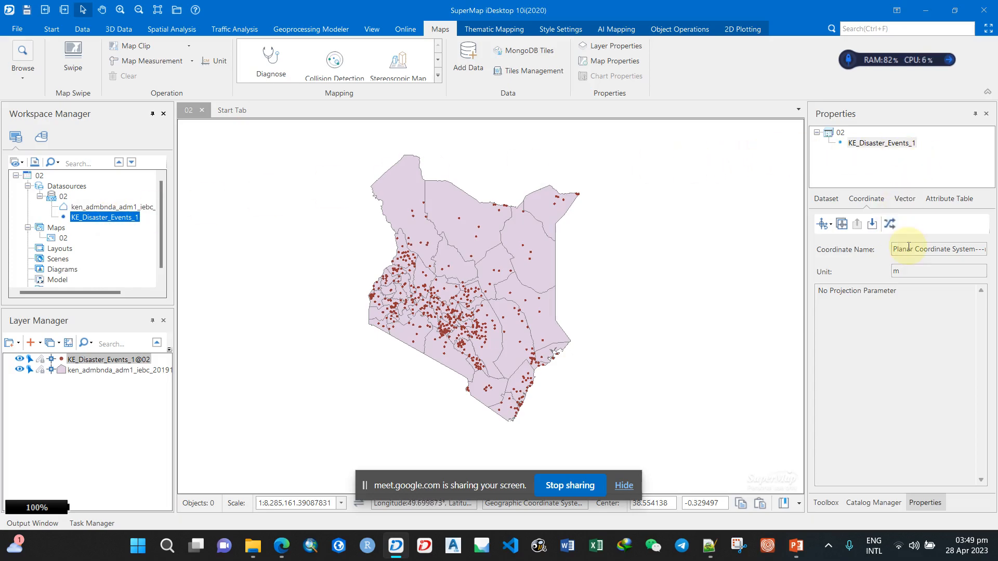
drag(894, 254, 992, 251)
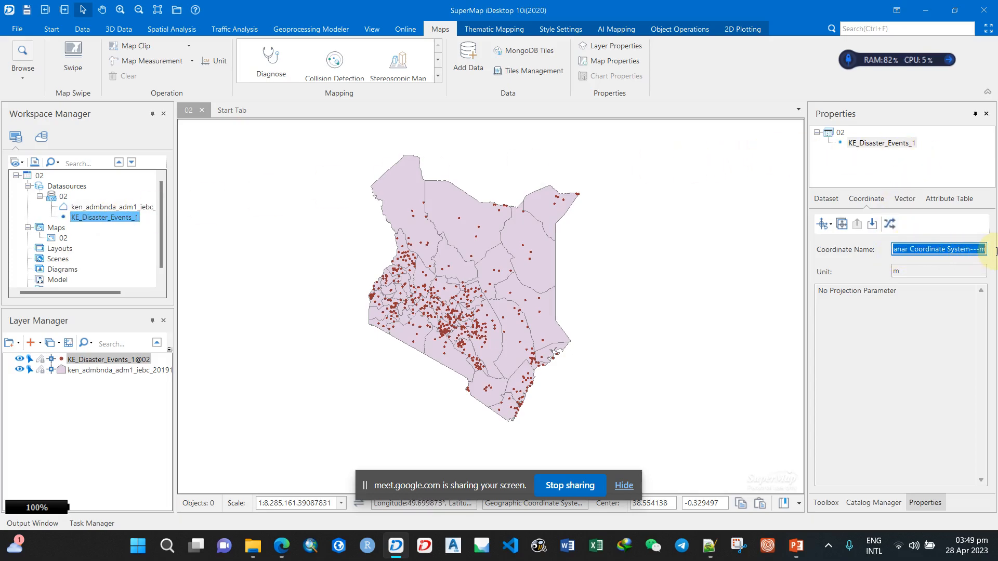
click(908, 250)
key(Home)
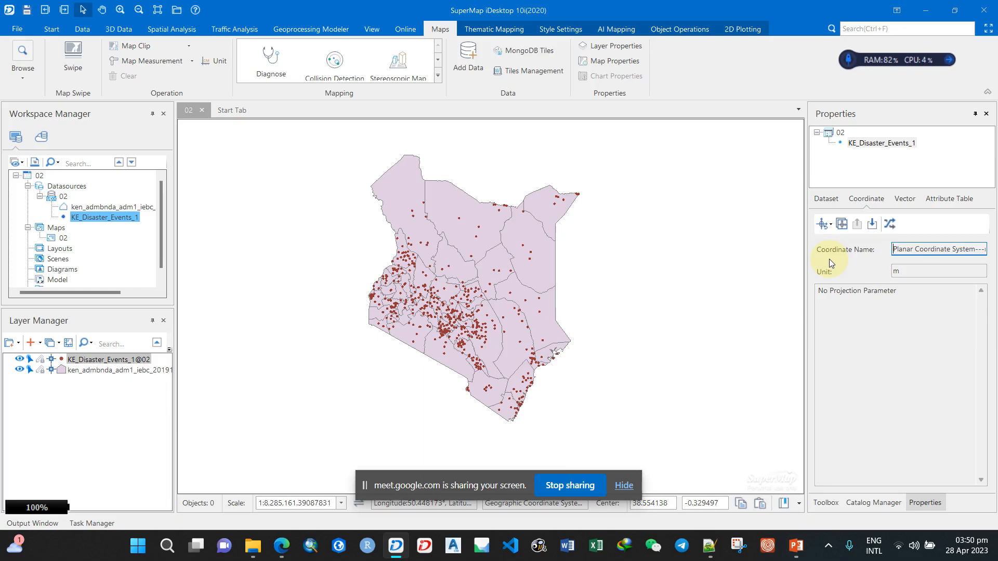
Browse the geographic, projected, custom and favorite coordinate systems offered for KE_Disaster_Events_1, and close the settings without applying any
click(832, 226)
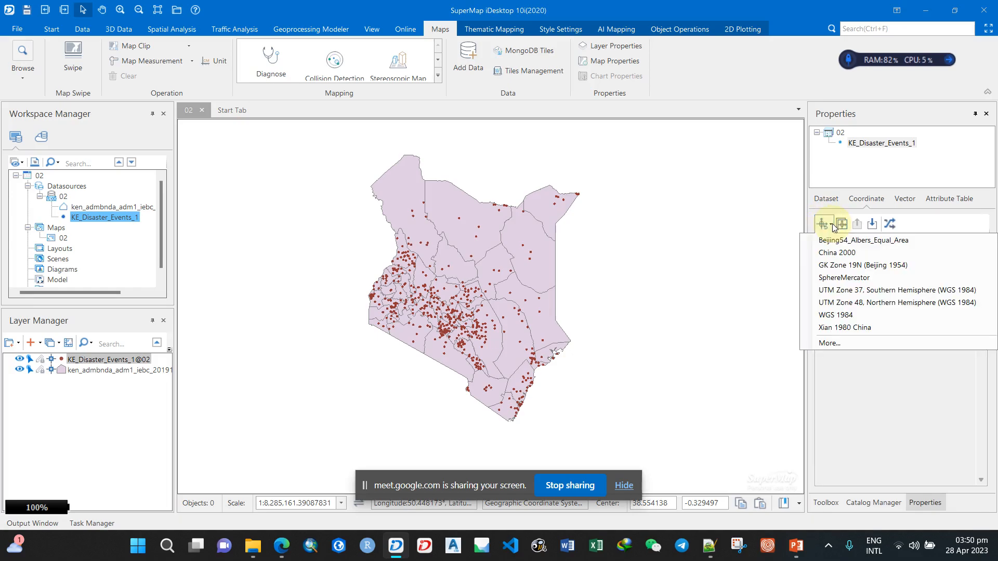
click(828, 342)
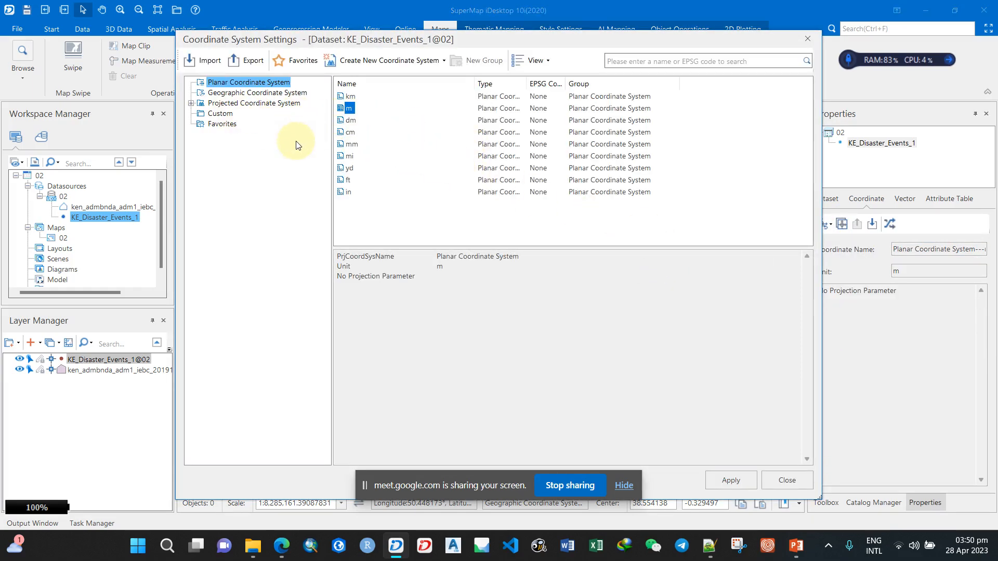
click(253, 93)
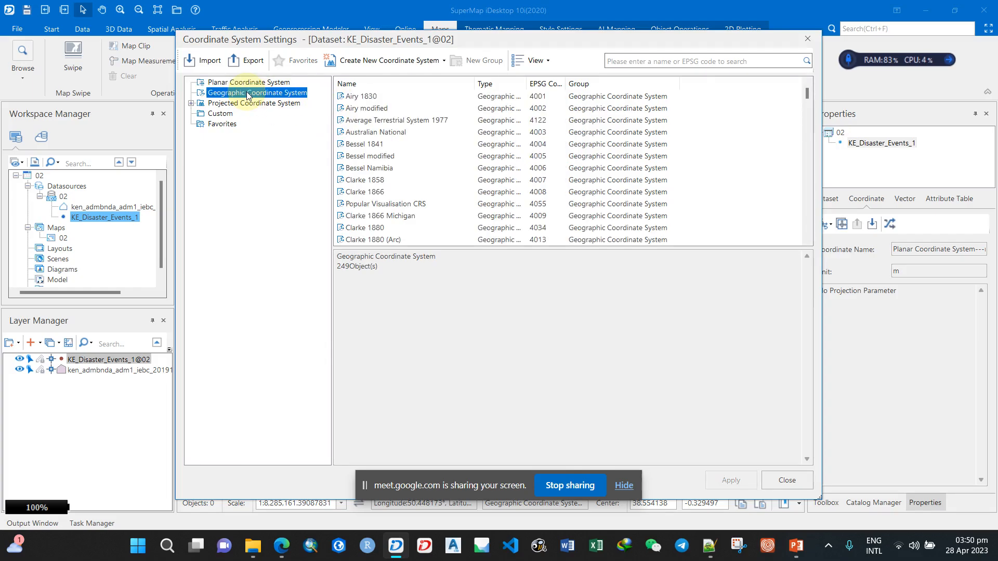
scroll(457, 173, down, 7)
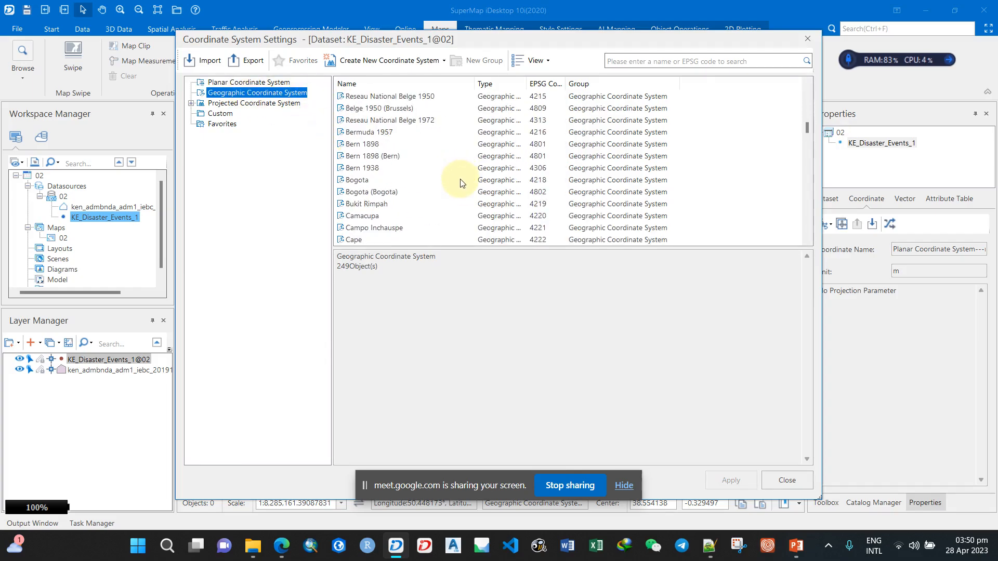
click(191, 103)
click(220, 105)
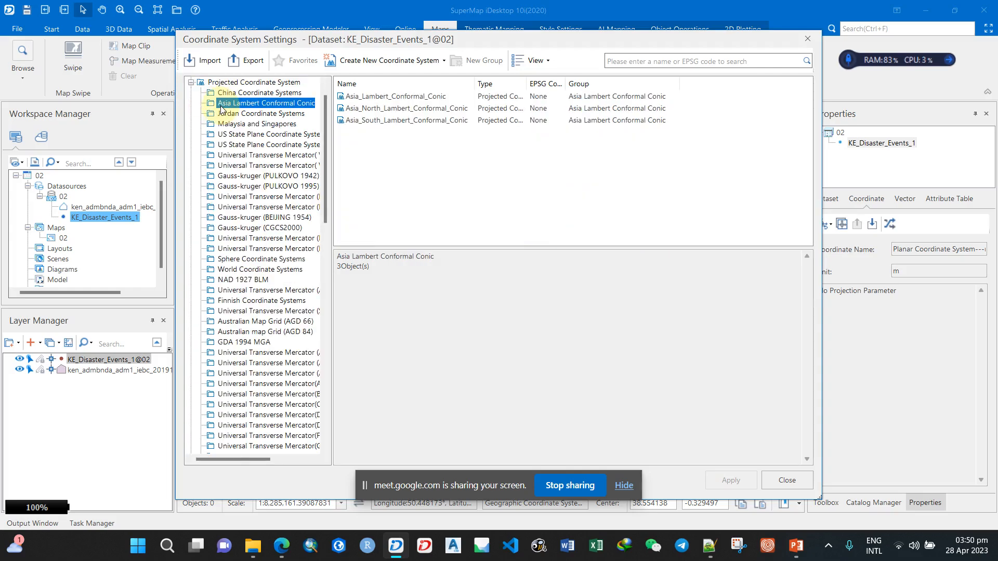
click(232, 83)
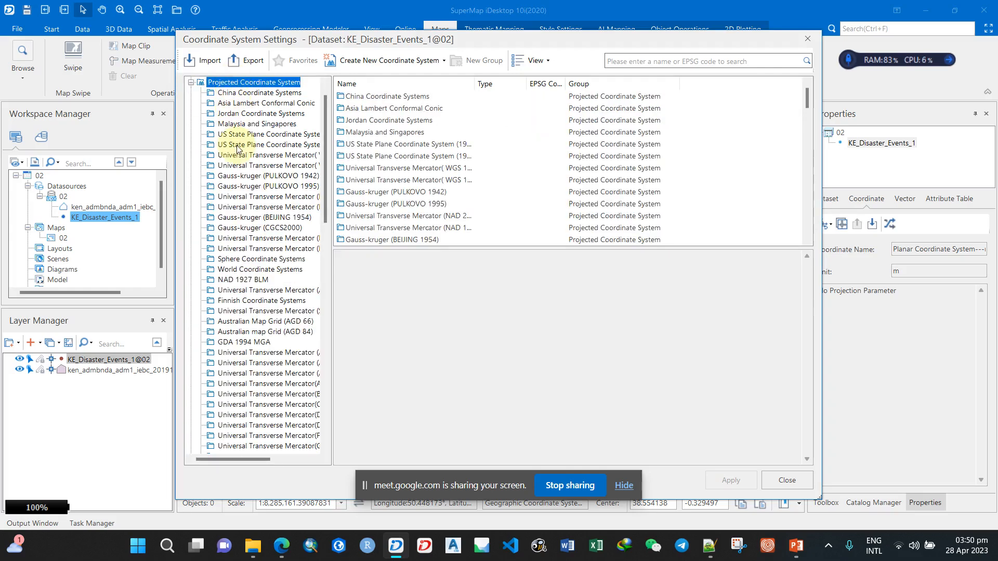
click(192, 83)
click(221, 115)
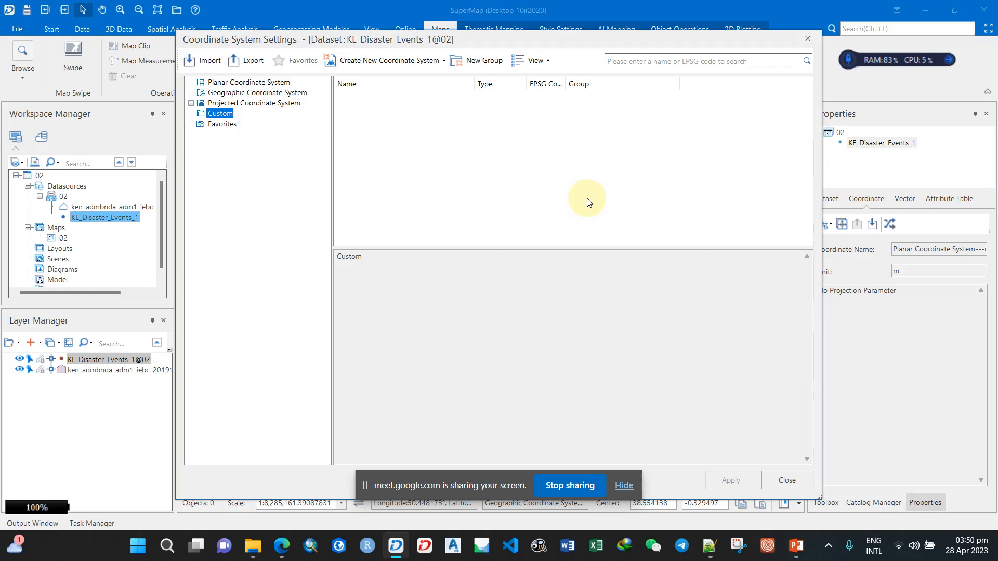
click(222, 127)
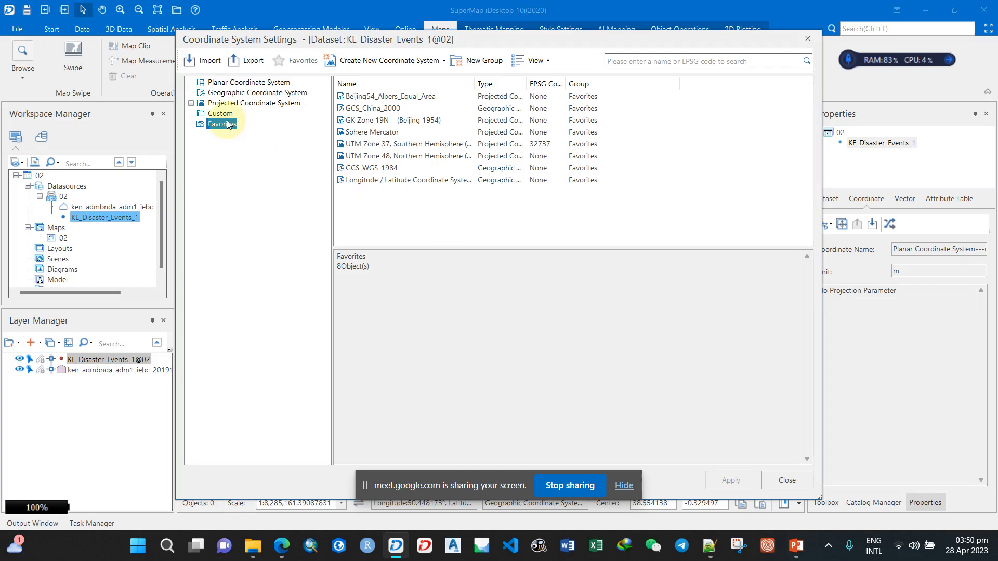
click(810, 37)
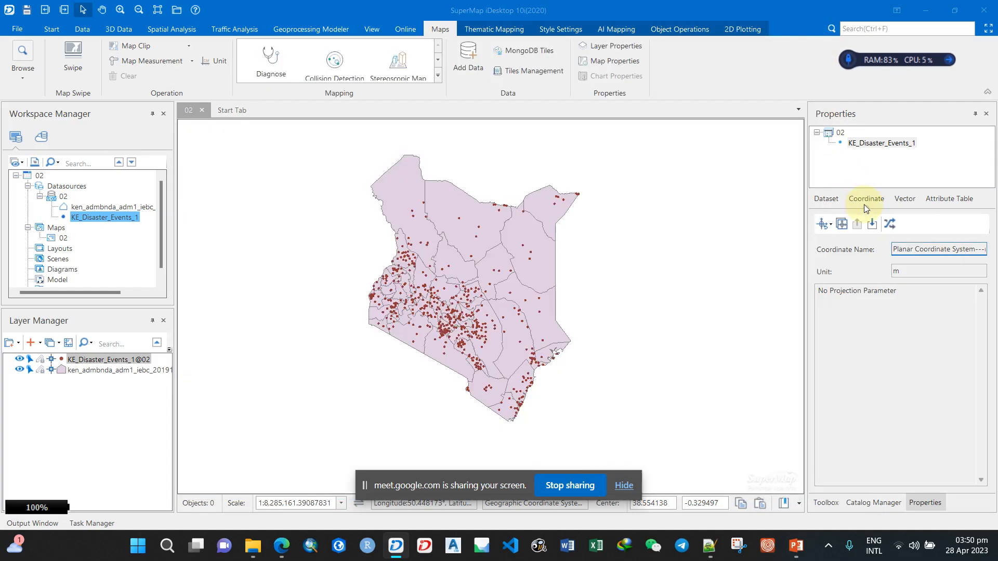
Copy the coordinate system name GCS_WGS_1984 from the properties of the ken_admbnda_adm1_iebc_20191031 dataset
click(88, 207)
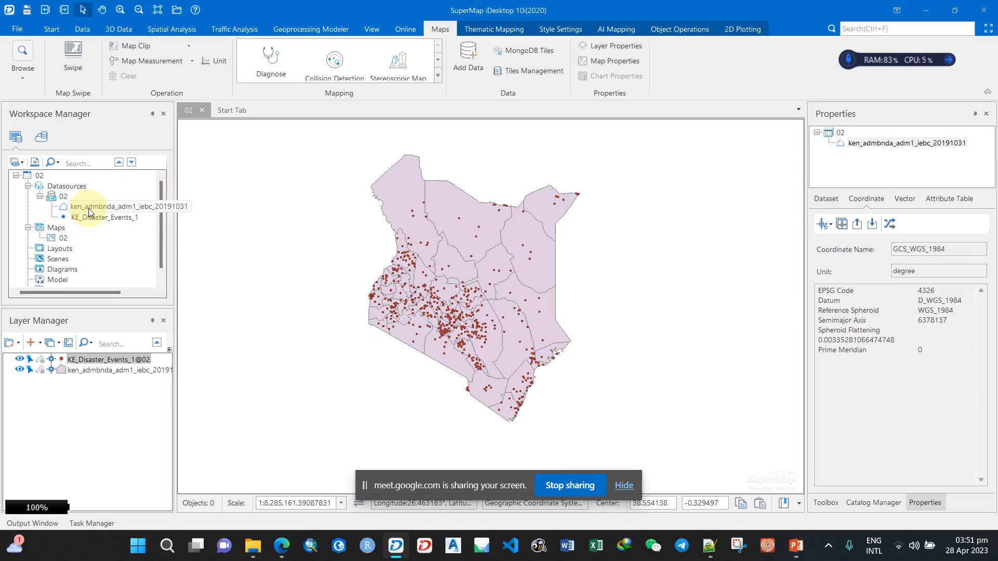
double_click(947, 249)
key(ctrl+c)
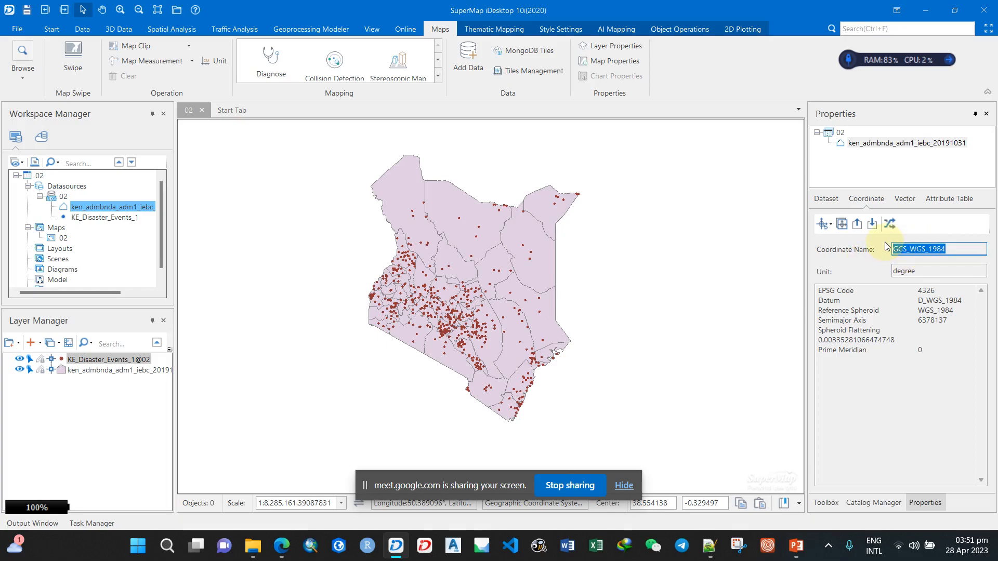
Search the coordinate system settings of the ken_admbnda_adm1_iebc_20191031 dataset for GCS_WGS_1984 and apply that system
click(825, 223)
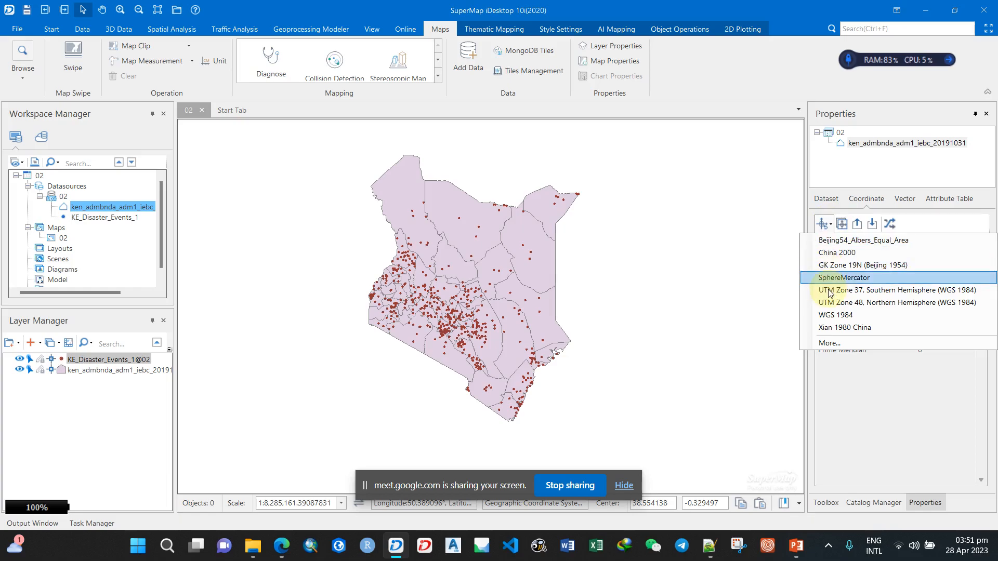
click(841, 341)
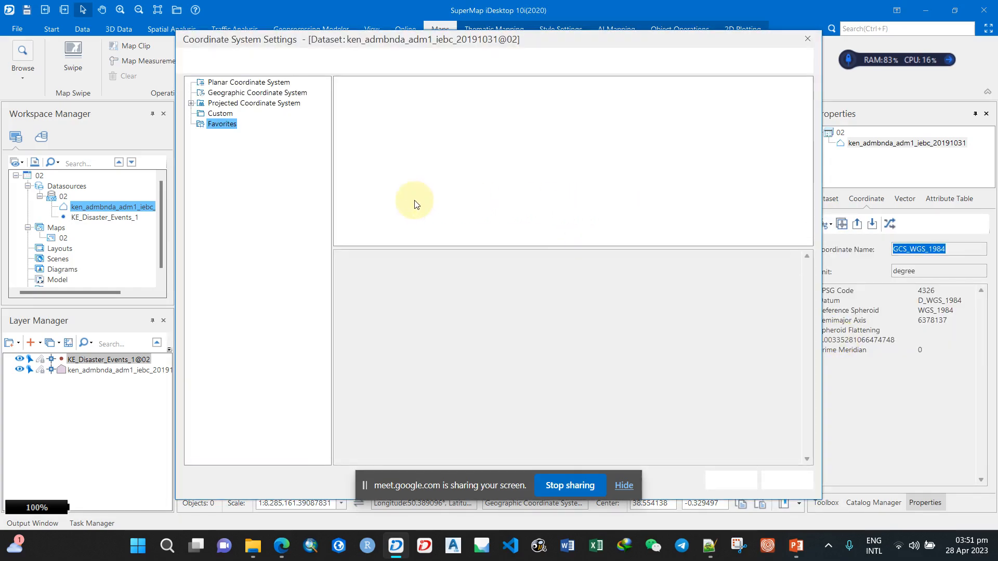
click(373, 222)
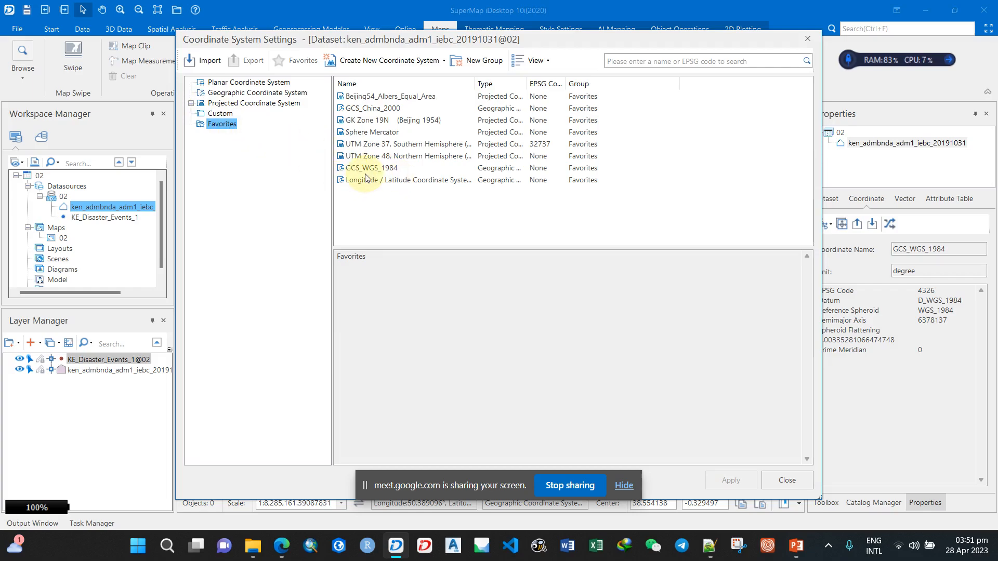
click(245, 83)
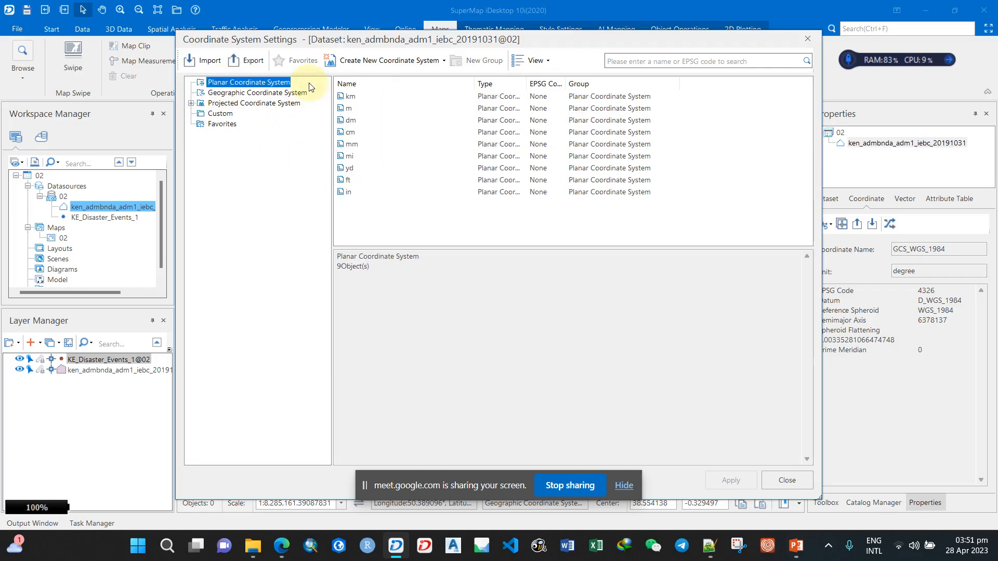
click(639, 59)
key(ctrl+v)
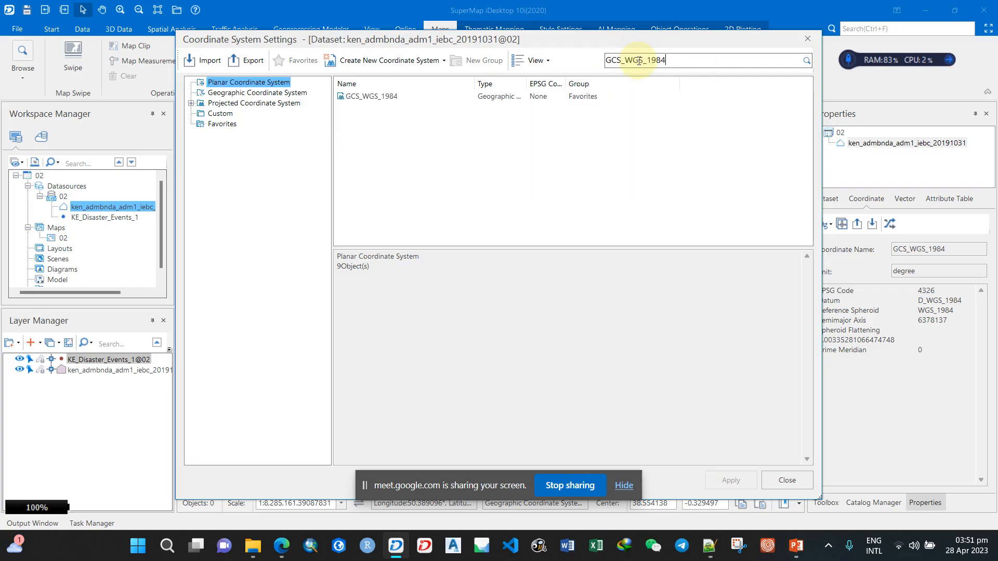
click(347, 97)
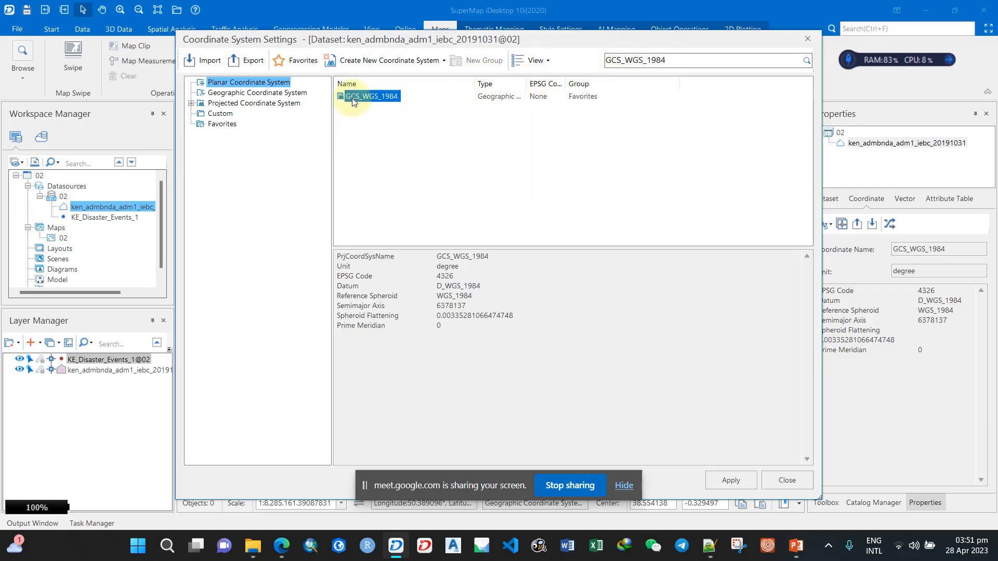
click(731, 480)
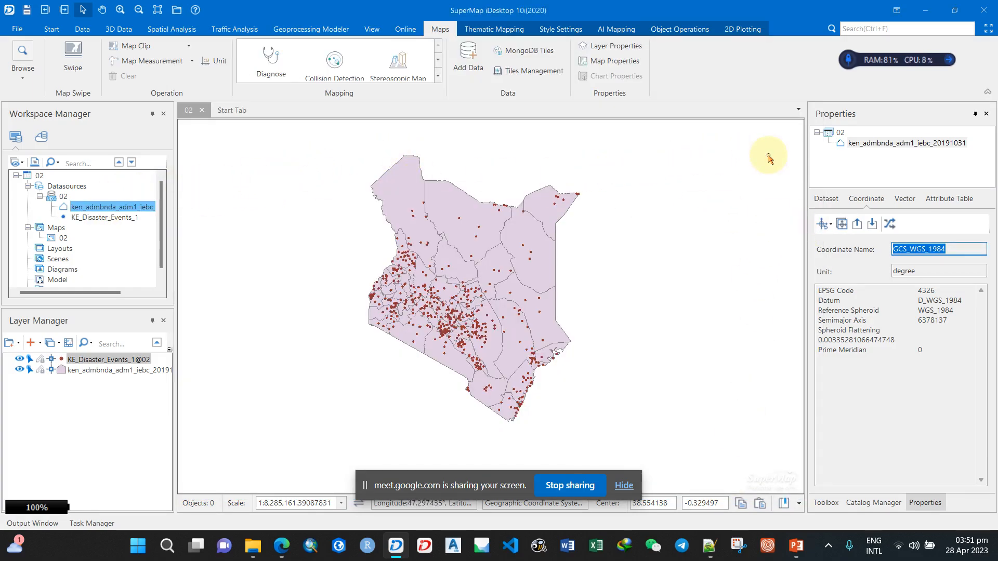
Search the coordinate system settings of the KE_Disaster_Events_1 dataset for GCS_WGS_1984 and apply that system
click(104, 222)
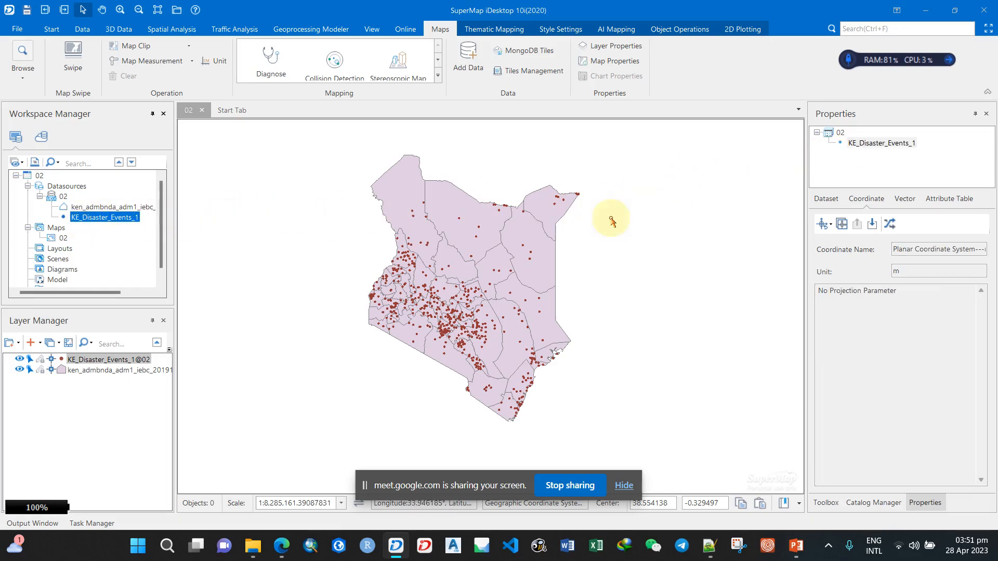
click(831, 225)
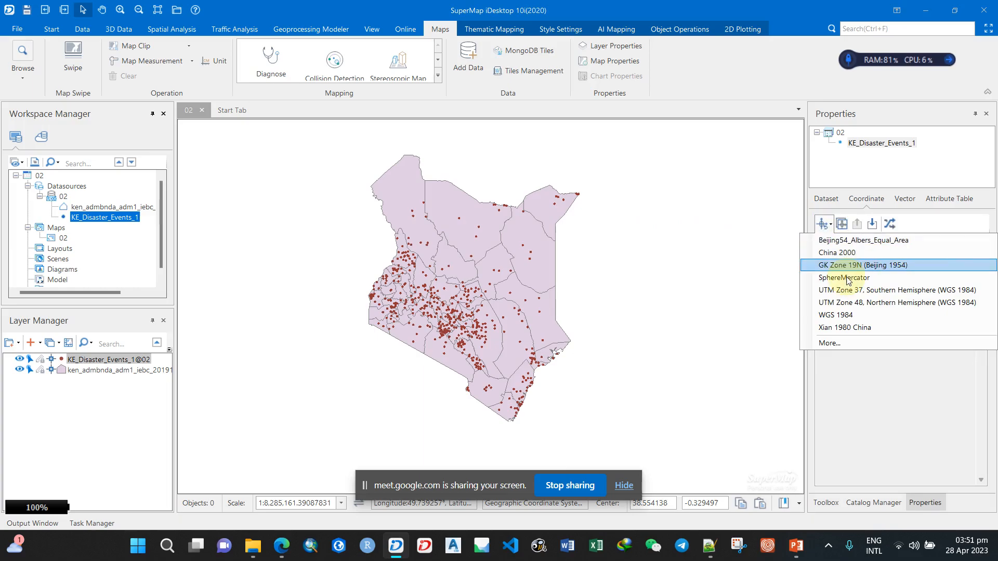
click(850, 344)
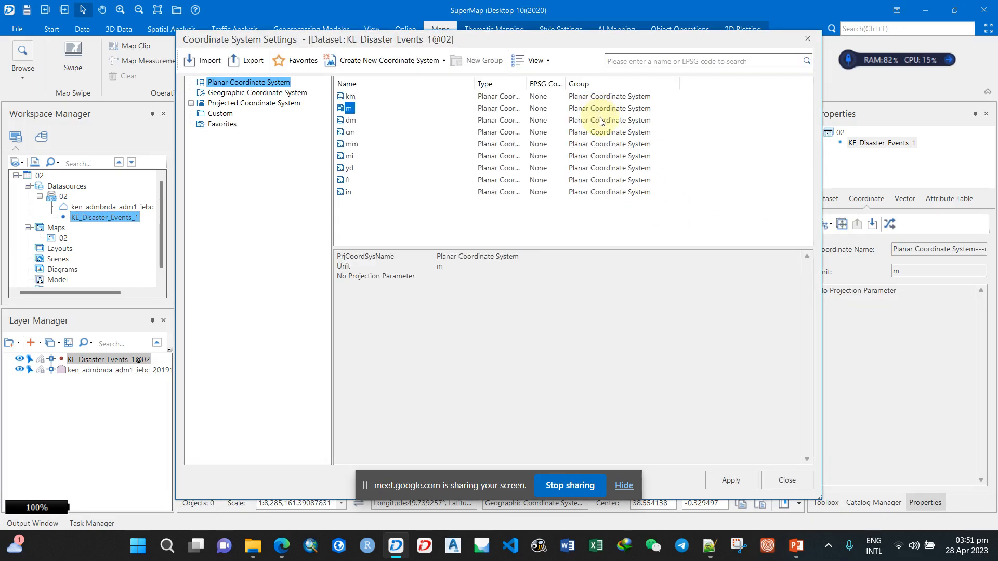
click(655, 62)
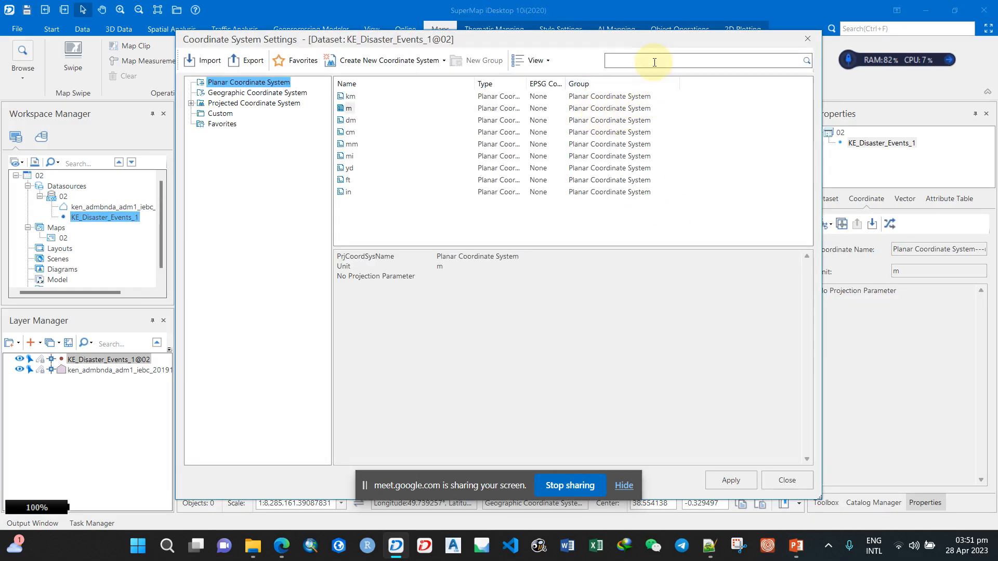
key(ctrl+v)
click(386, 98)
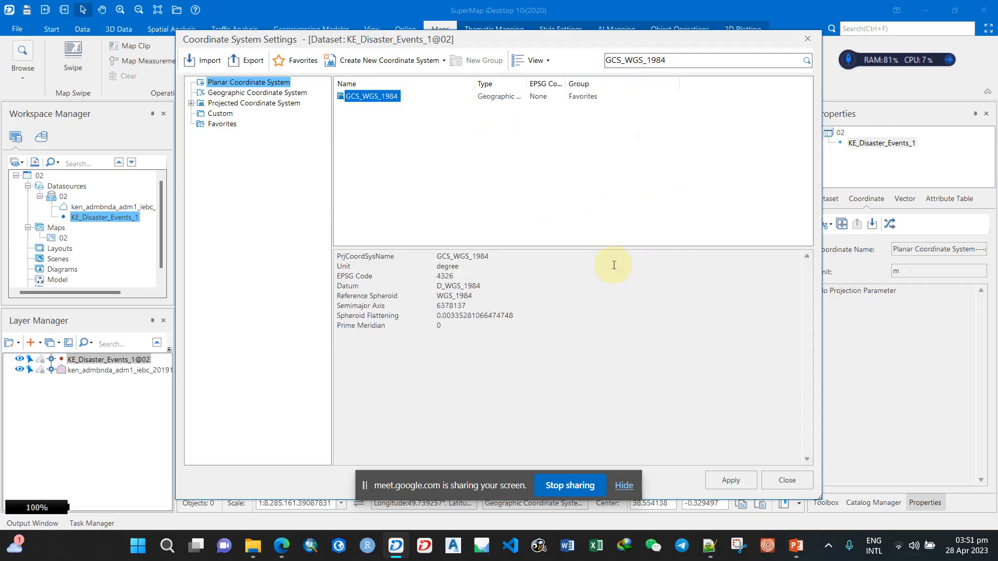
click(732, 487)
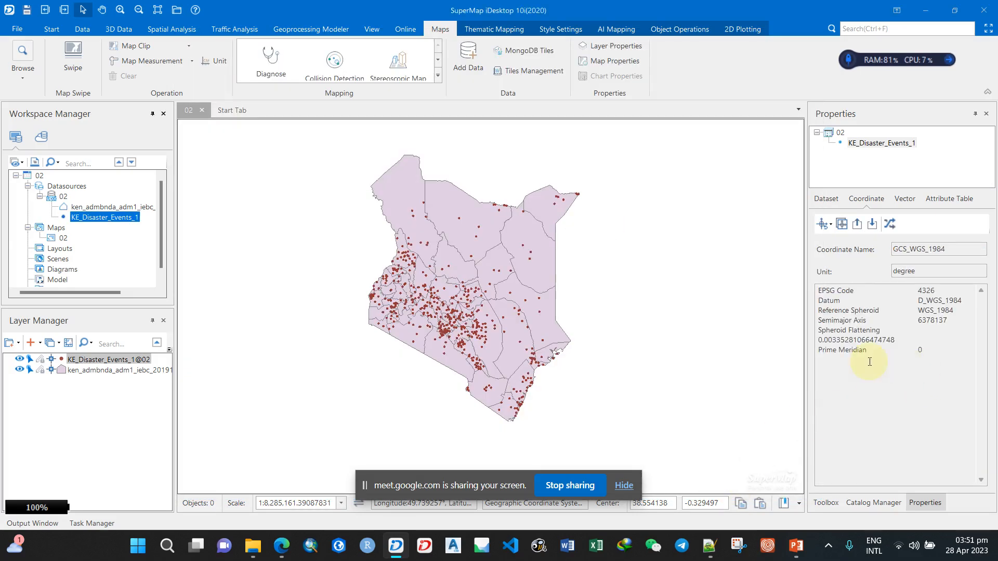
Compare the coordinate systems of the counties and events datasets, and review the methodology flowchart slide in PowerPoint
click(108, 207)
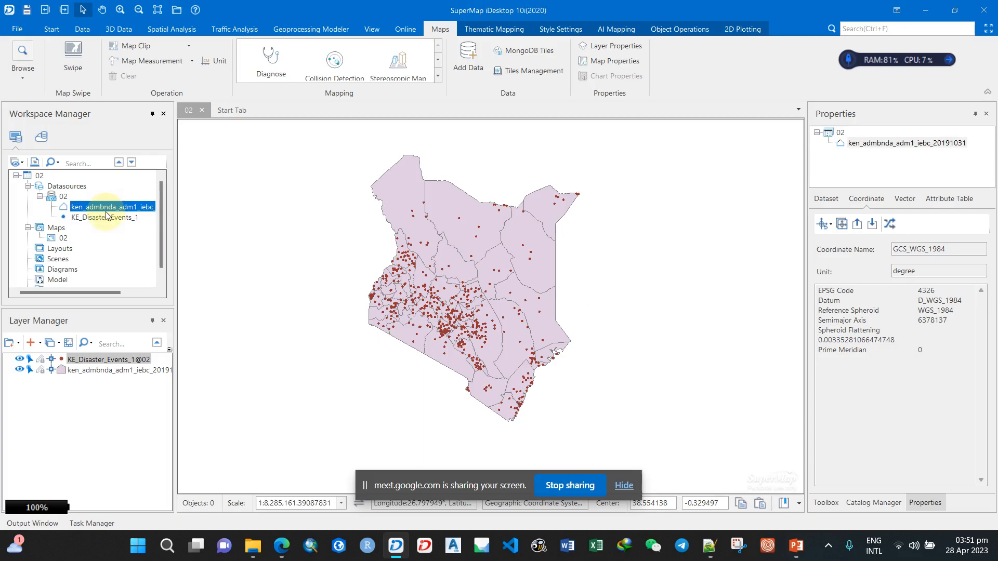
click(108, 216)
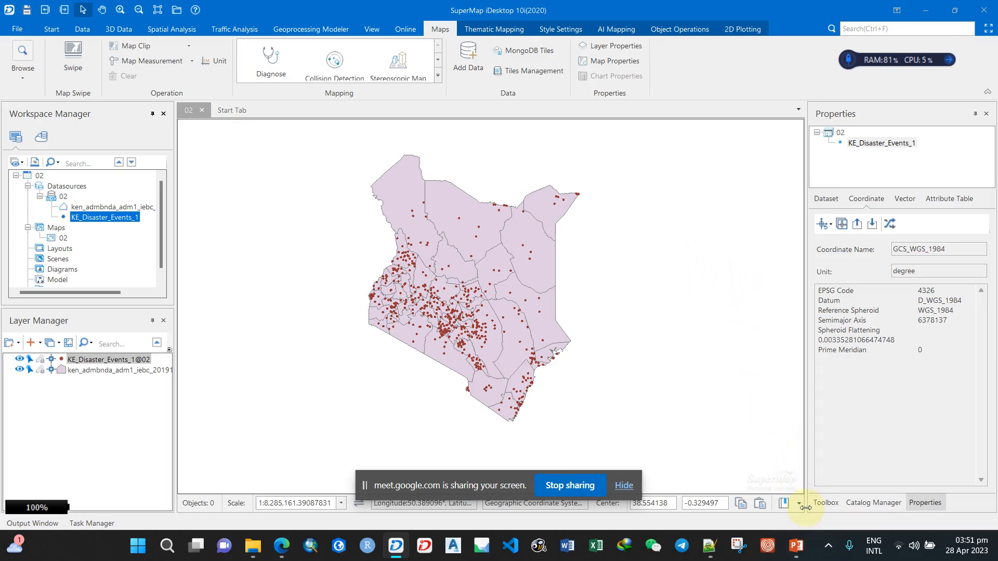
click(798, 544)
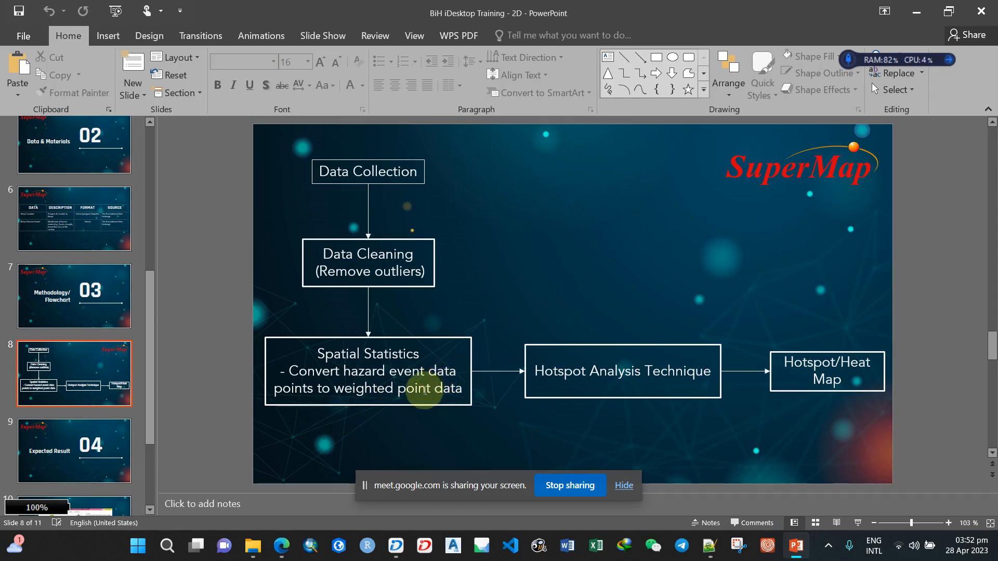
click(917, 13)
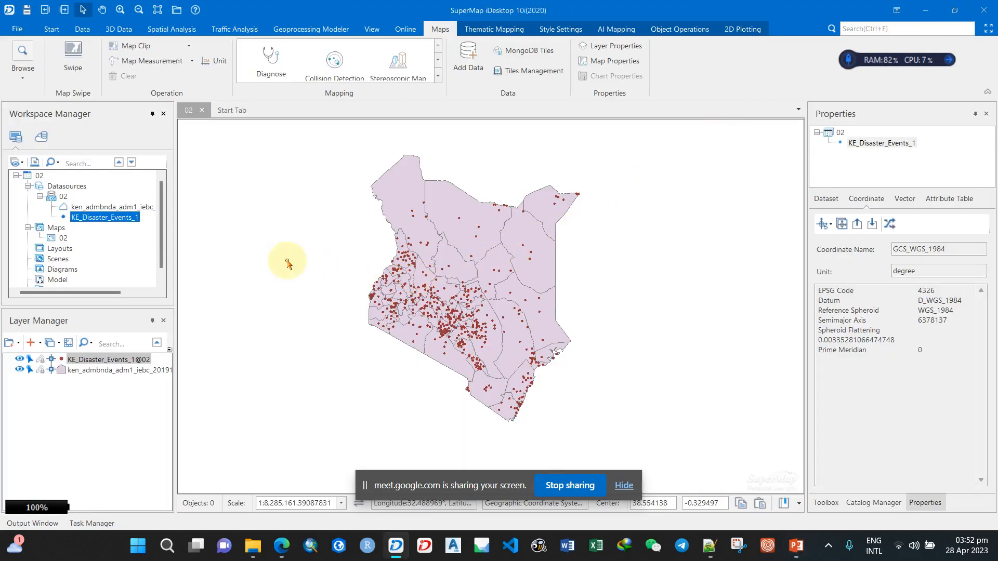
Review the attribute records of KE_Disaster_Events_1 against the event points on map 02, and close the attribute table
right_click(123, 222)
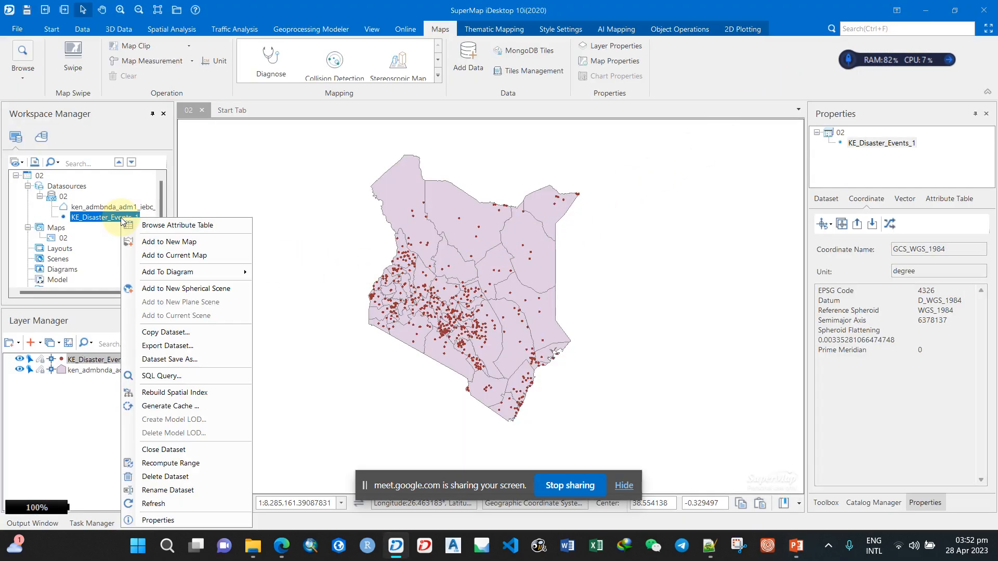
click(208, 225)
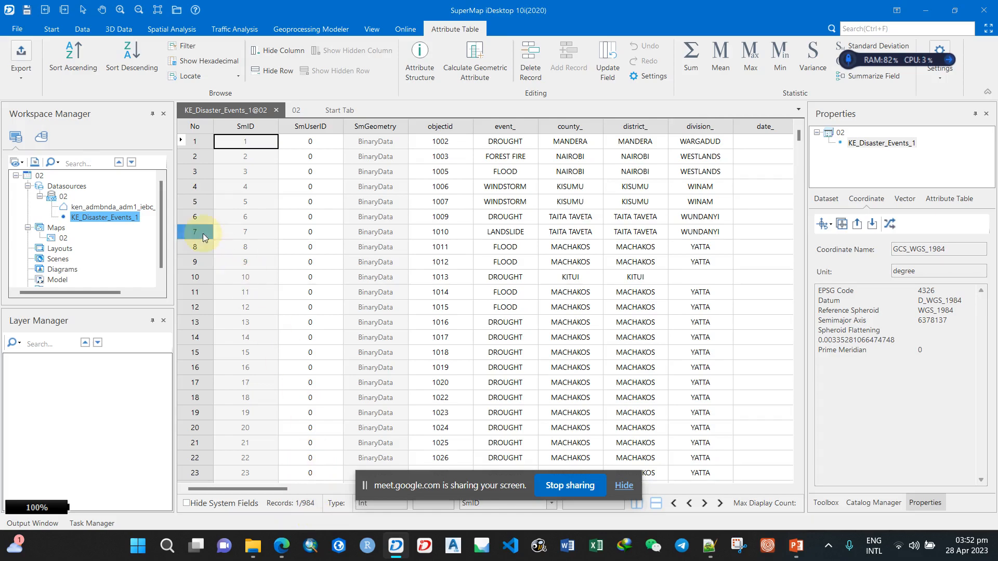
click(298, 110)
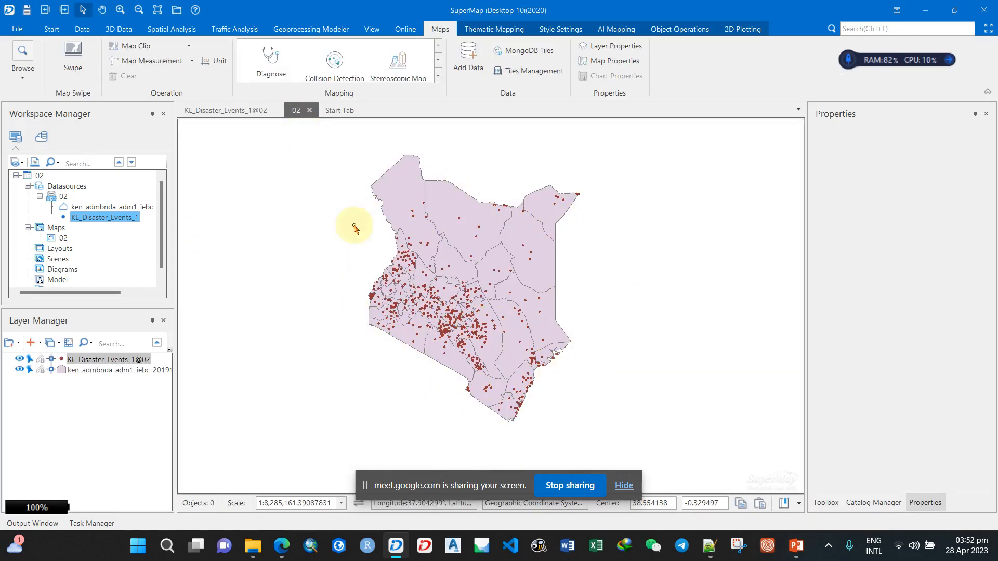
scroll(521, 227, up, 1)
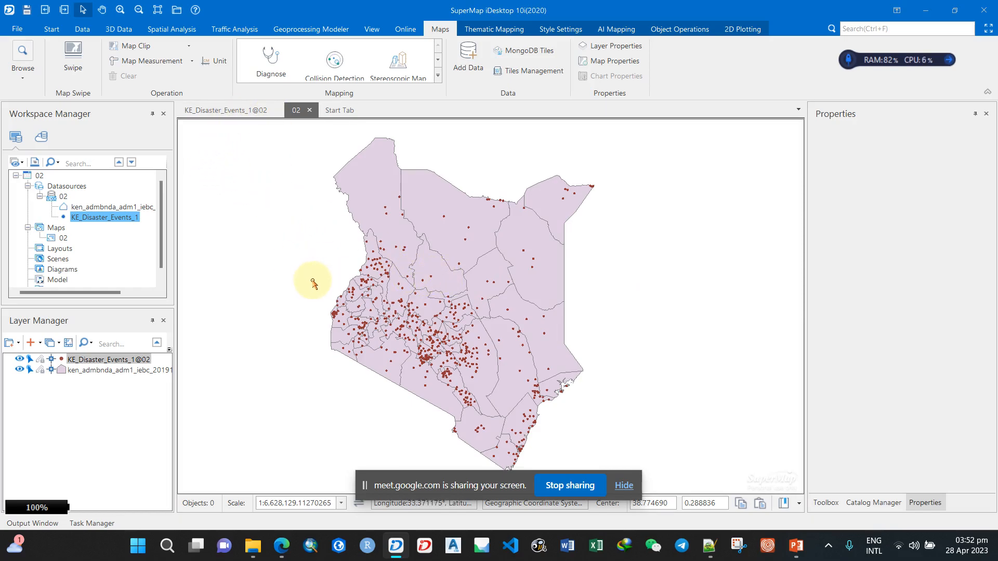
click(276, 110)
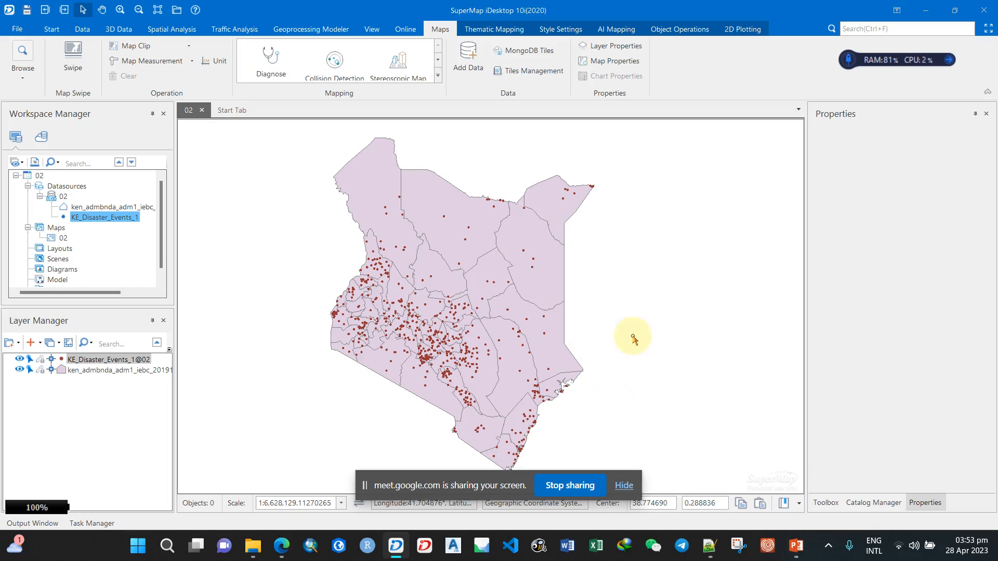
click(123, 214)
right_click(123, 214)
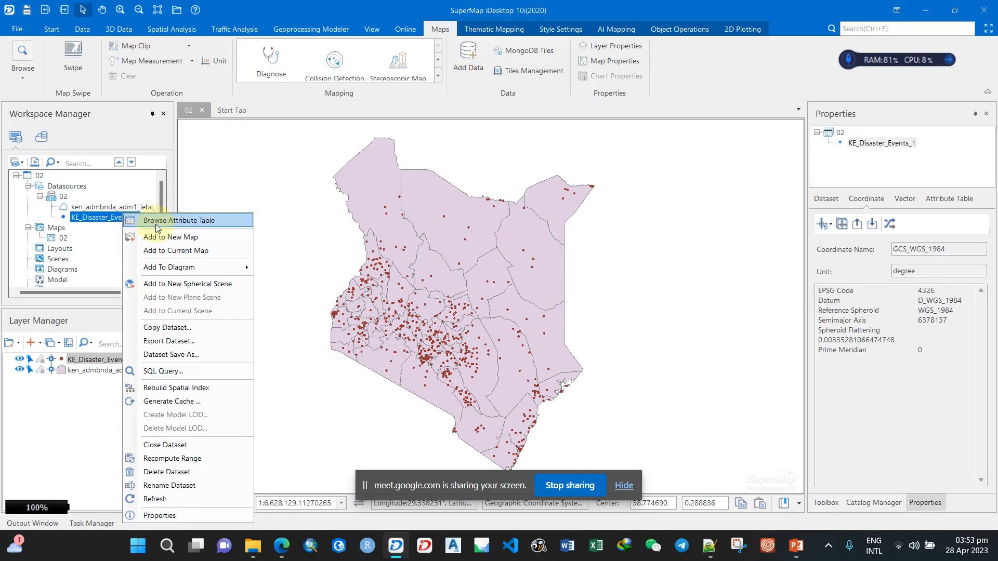
click(171, 220)
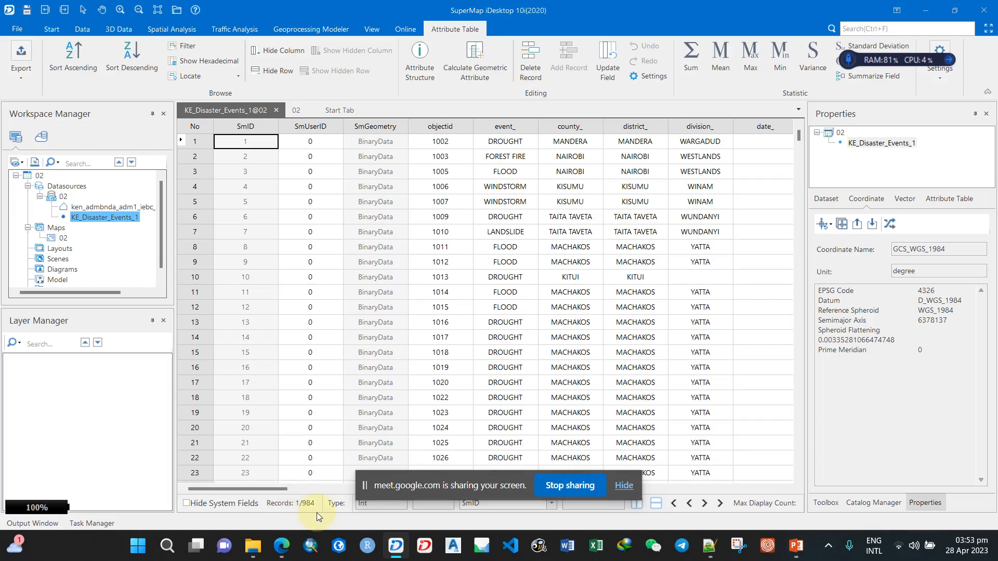
click(276, 112)
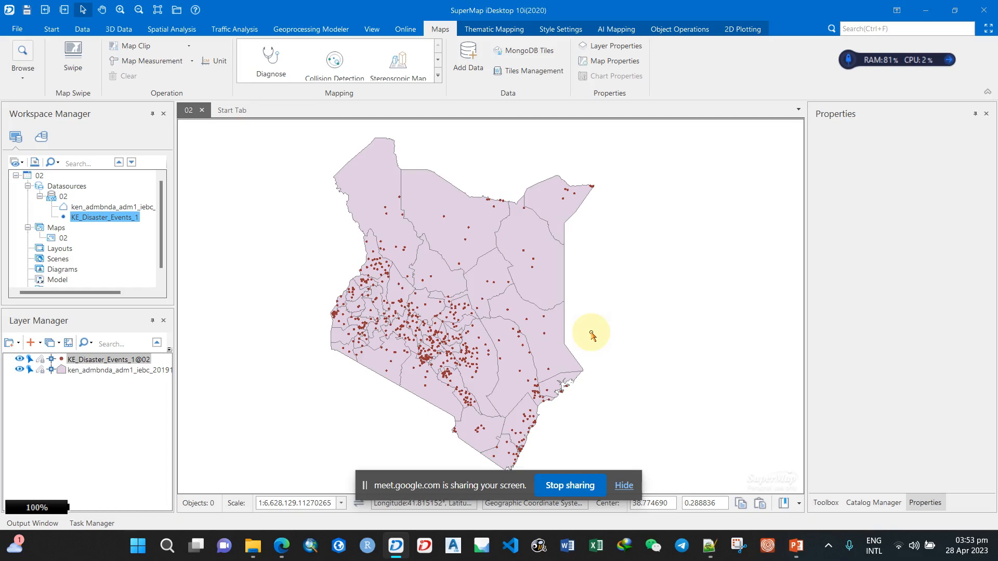
Inspect the attributes of a single disaster event point in Wajir county on map 02
scroll(541, 260, up, 5)
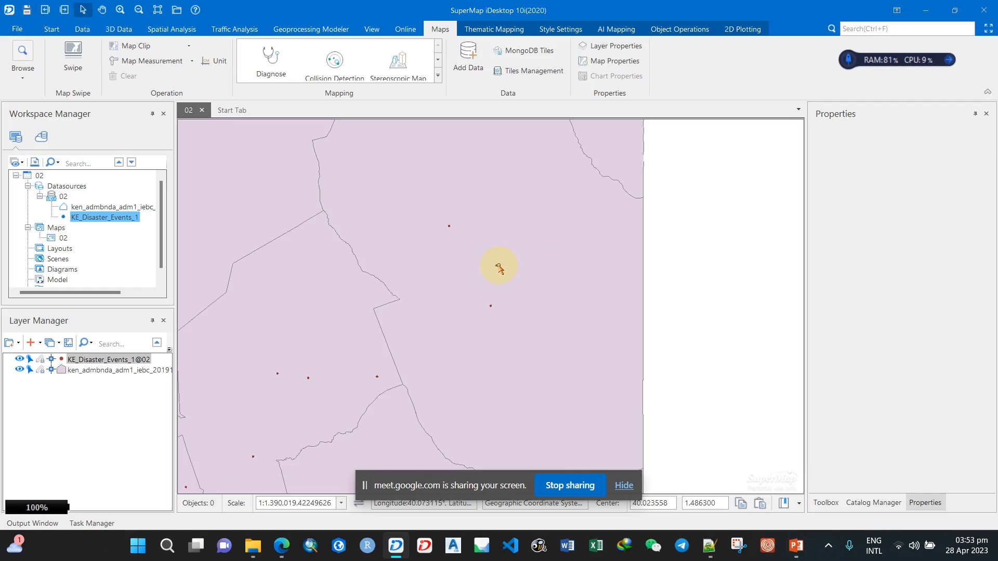
click(496, 266)
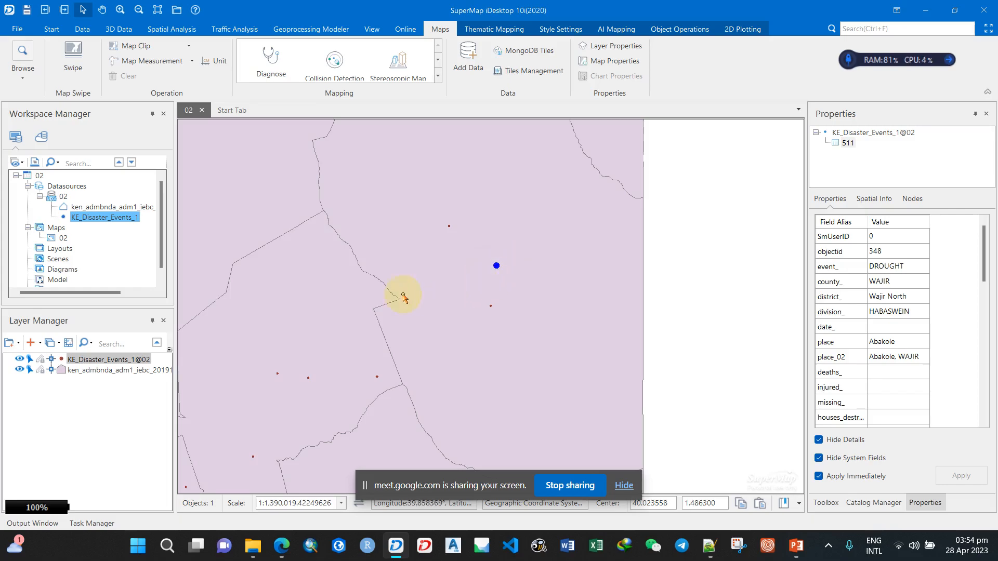
scroll(319, 289, down, 3)
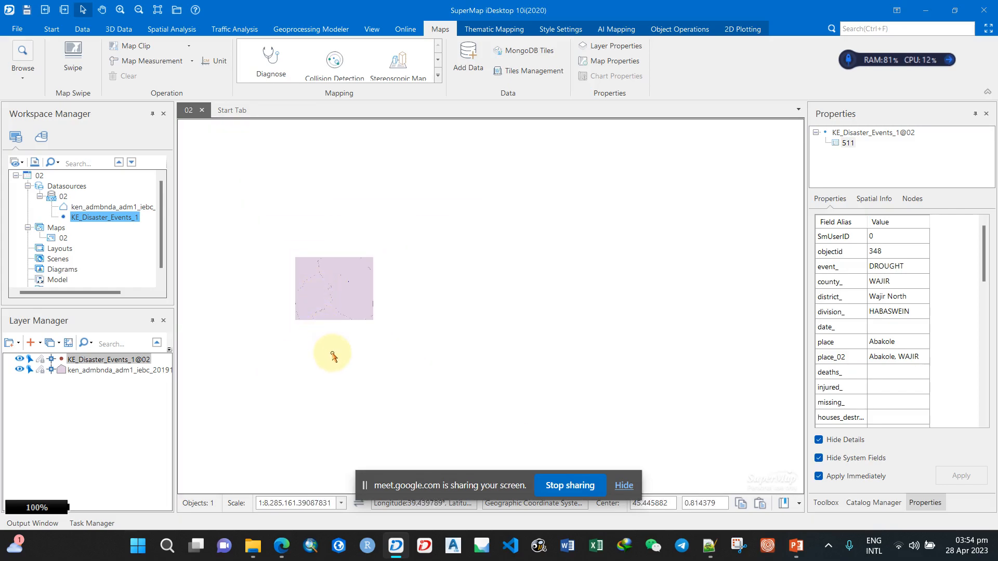
drag(300, 304, 465, 303)
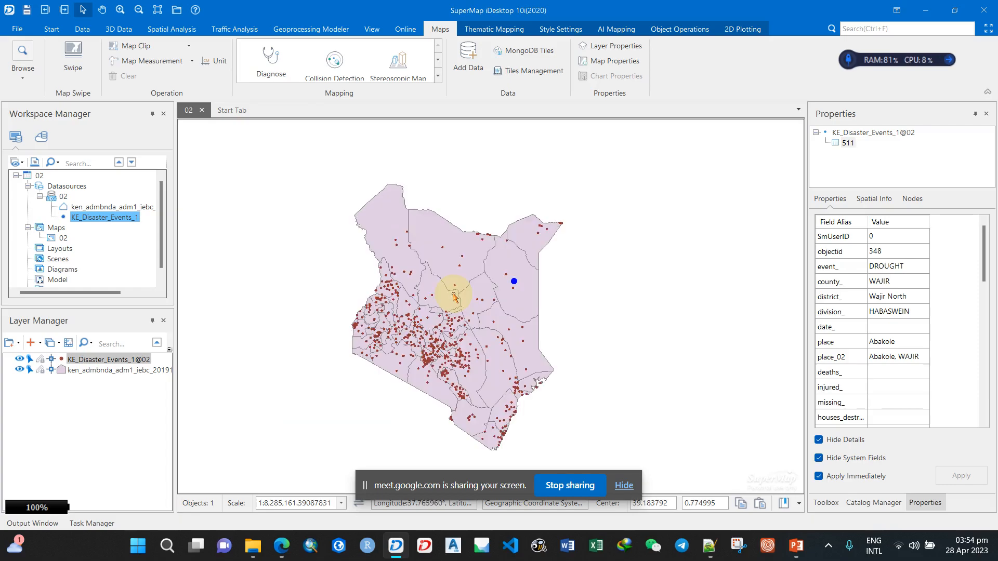
Switch to PowerPoint and review the Spatial Statistics stage of the flowchart on converting hazard event points to weighted point data
click(797, 547)
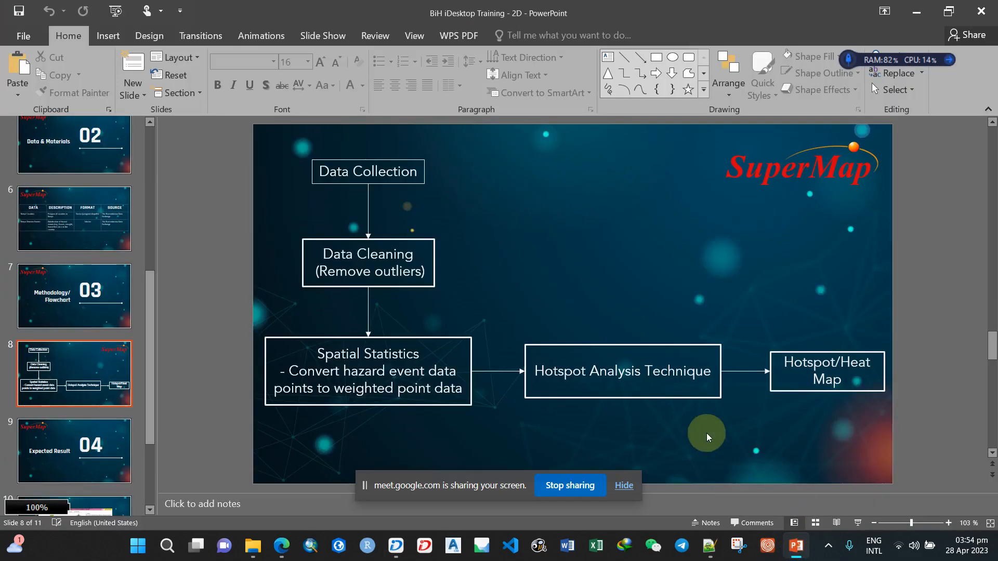
triple_click(320, 354)
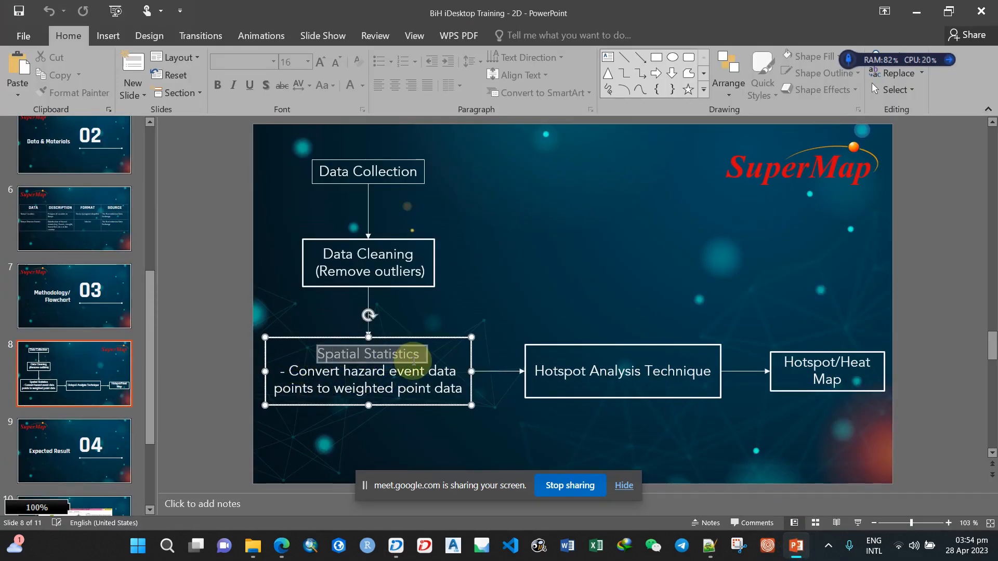
click(320, 386)
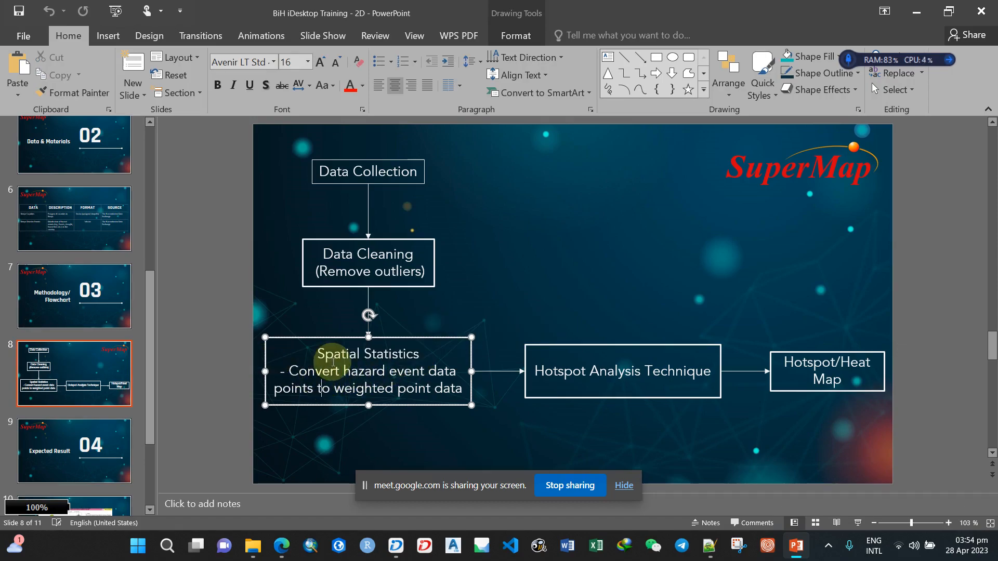
drag(333, 371, 437, 367)
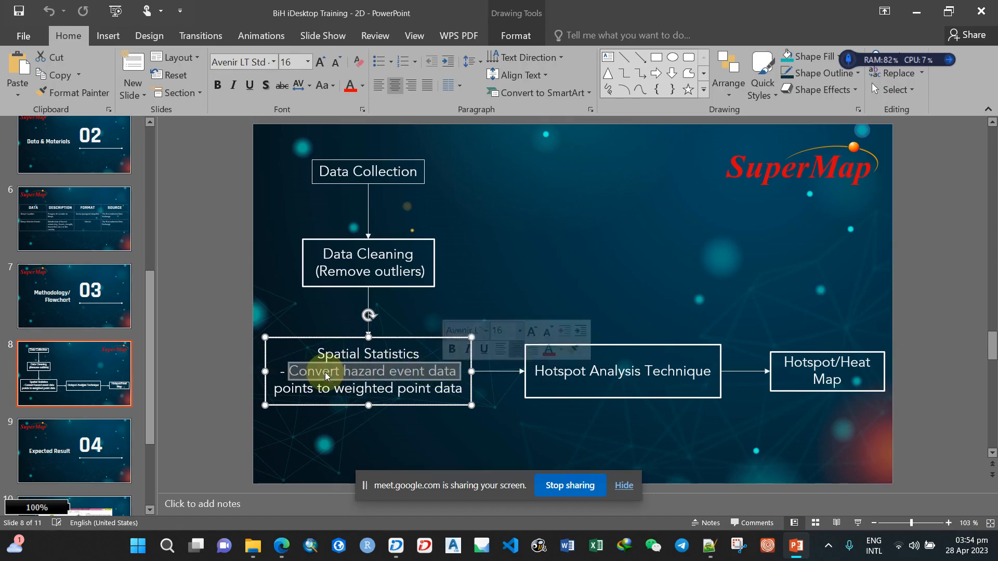
click(306, 389)
drag(335, 390, 456, 399)
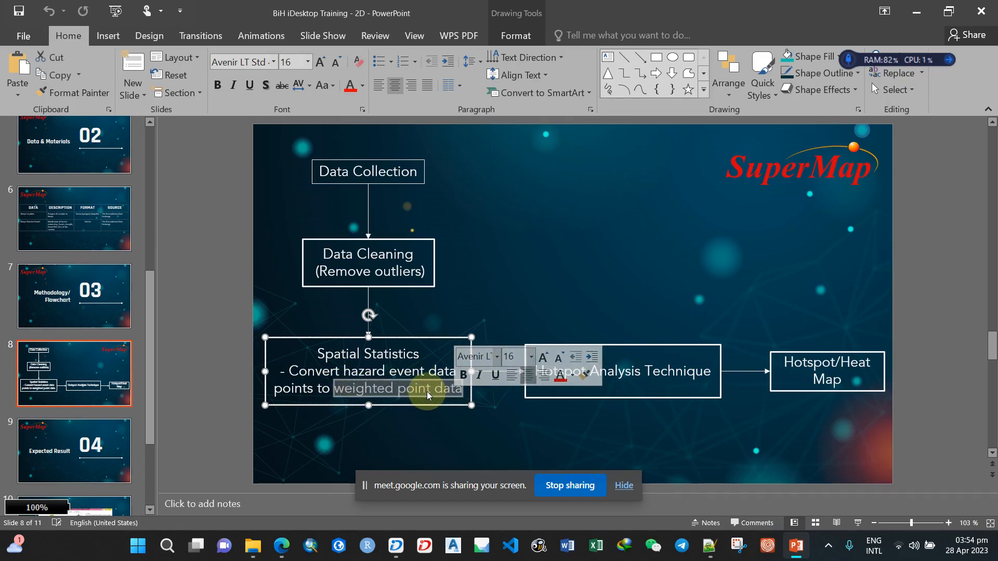
click(392, 354)
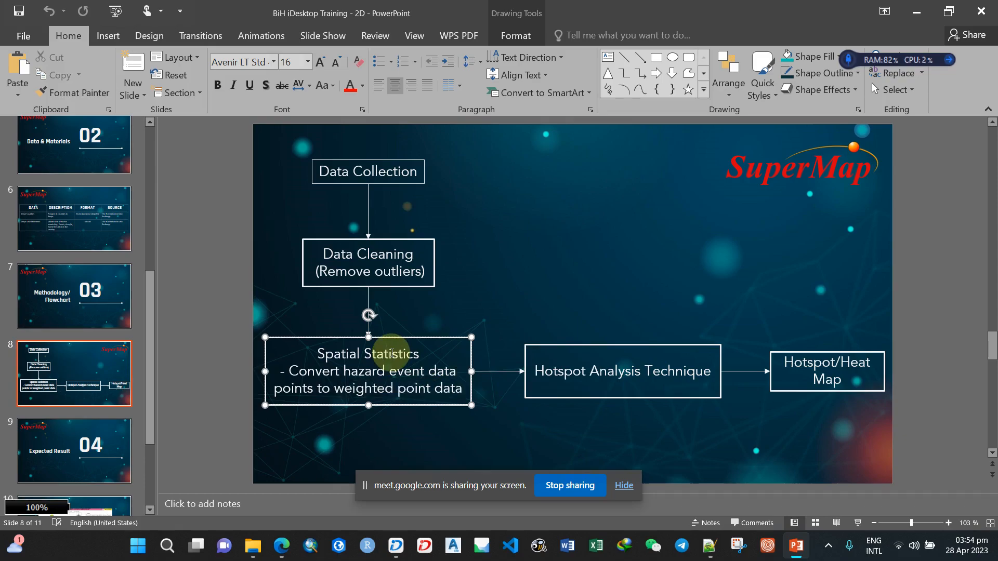
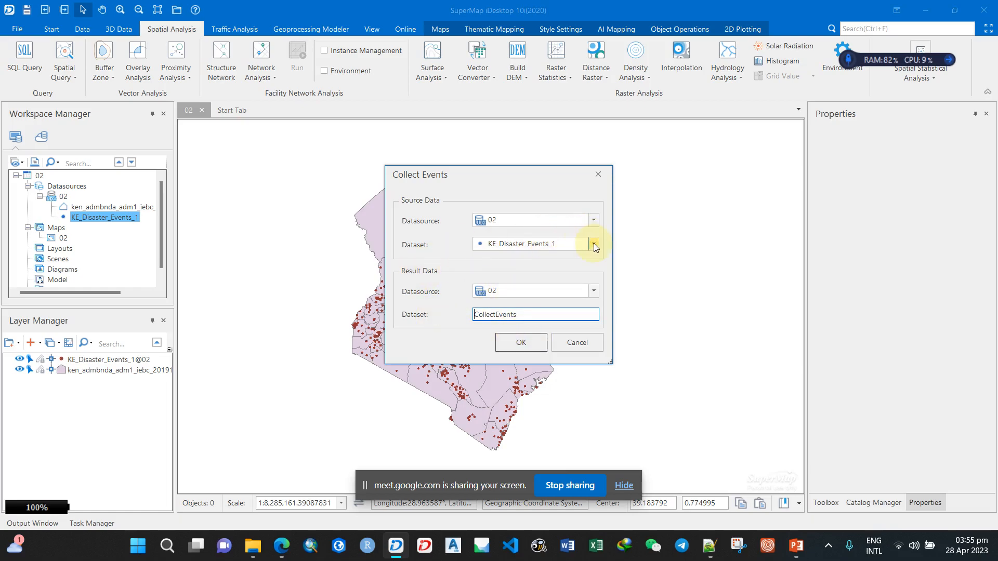
Run Collect Events on KE_Disaster_Events_1, storing the result in datasource 02 as KE_Disaster_Events_1_CollectEvents
click(544, 246)
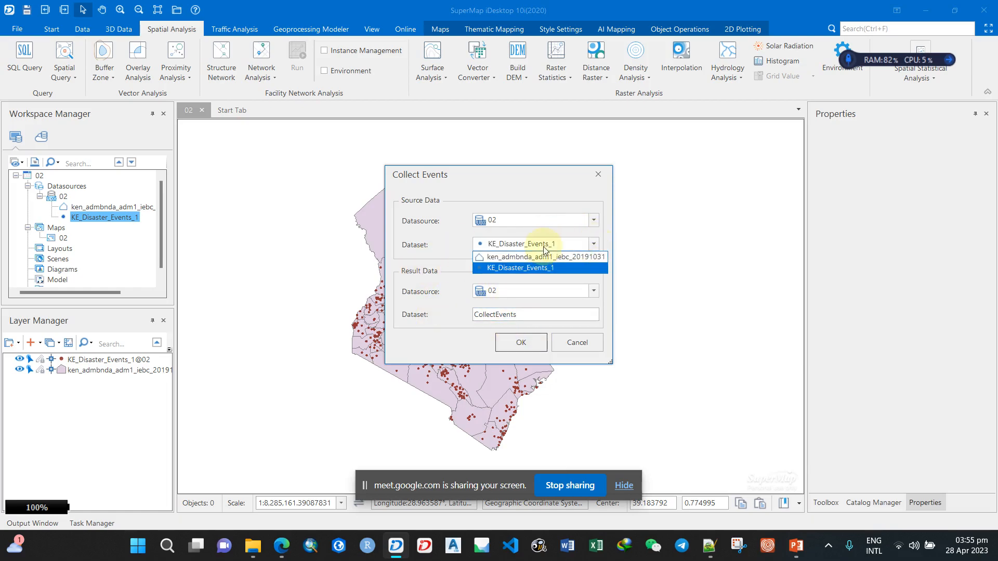
click(523, 268)
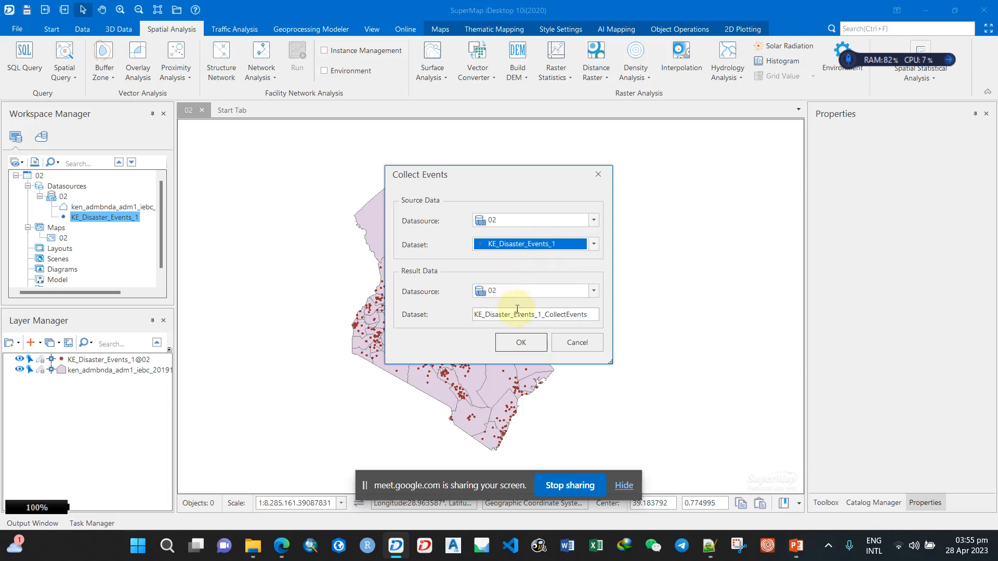
click(520, 342)
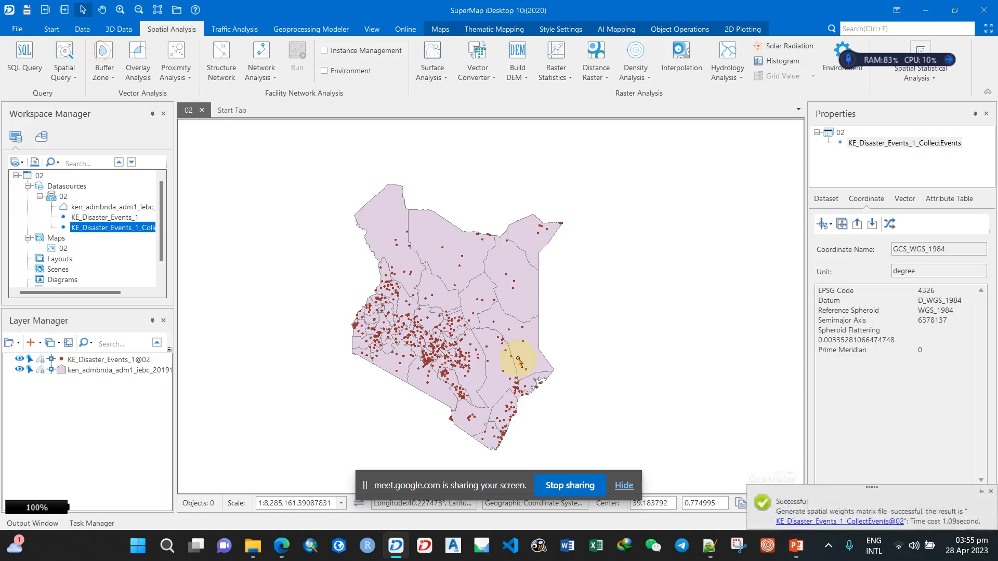
Delete the dataset KE_Disaster_Events_1_CollectEvents from datasource 02
click(126, 232)
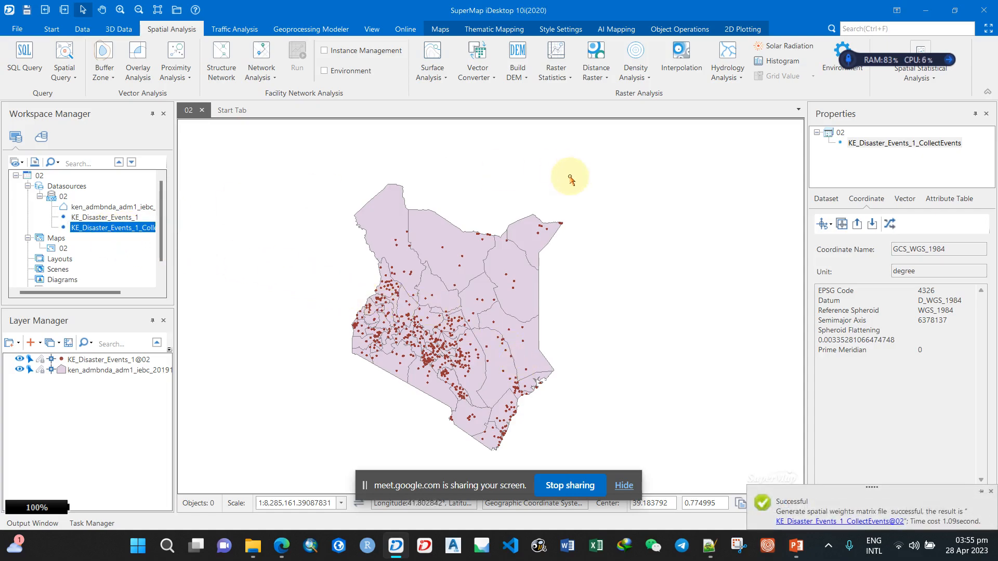
right_click(122, 230)
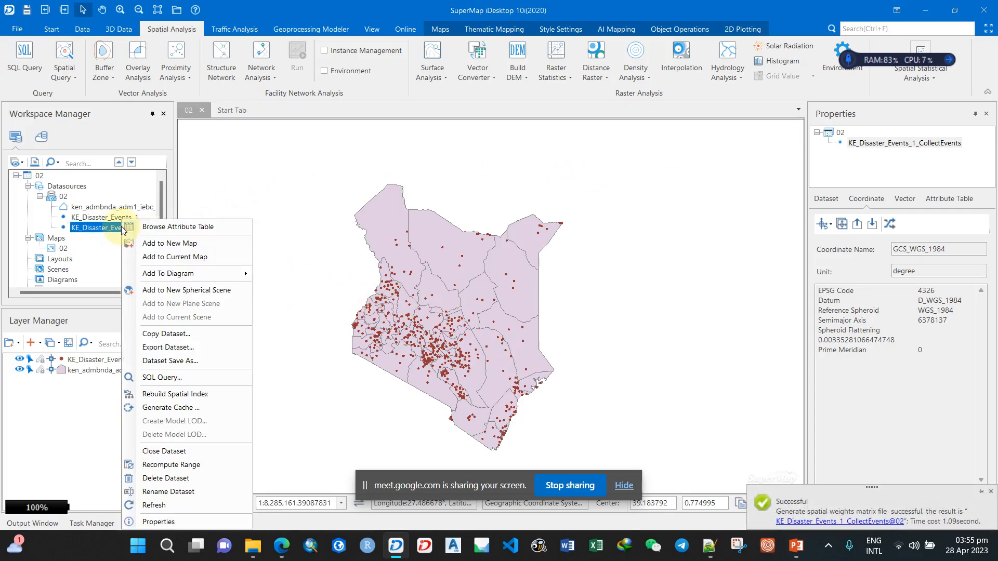
key(Escape)
key(Delete)
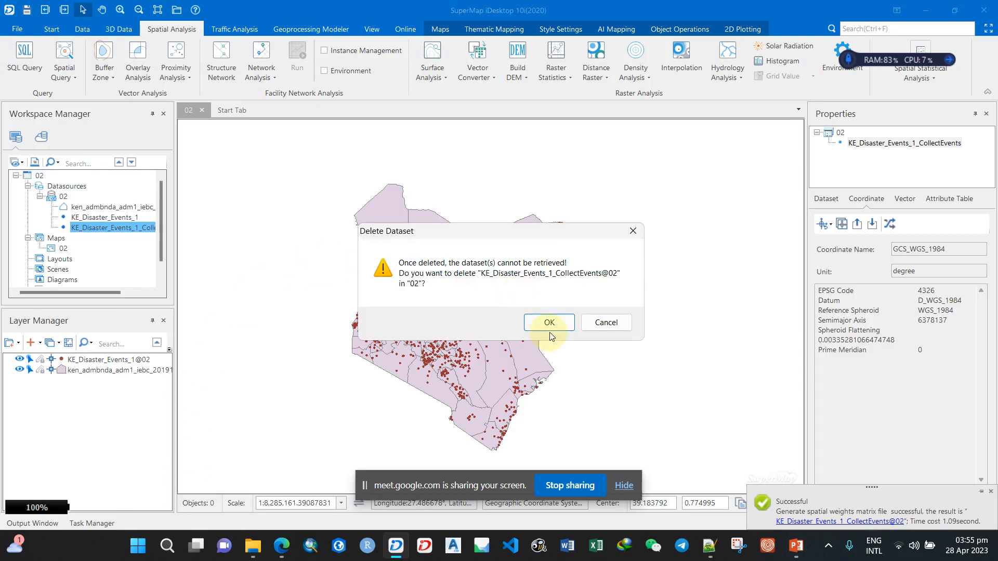
click(551, 323)
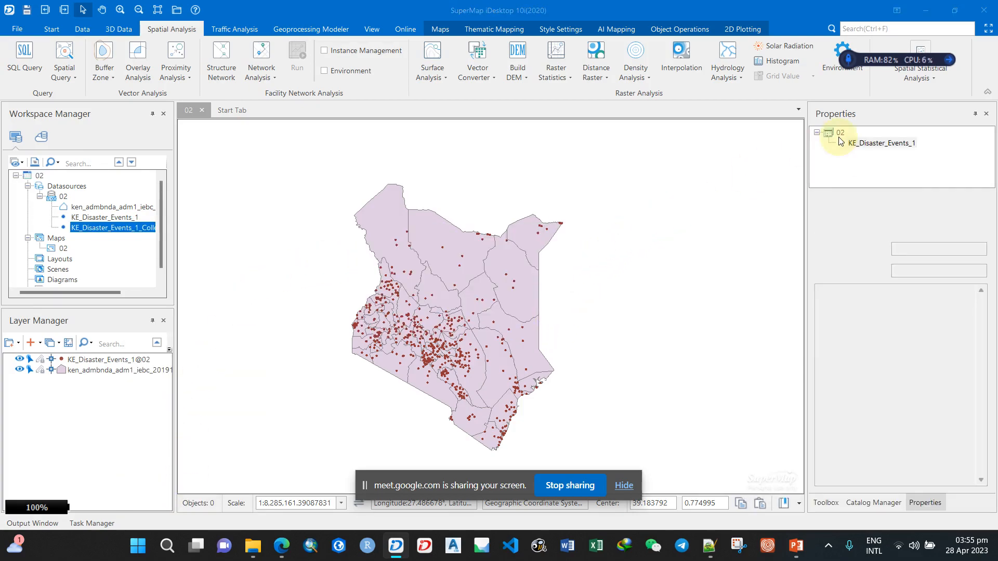
Run Collect Events on KE_Disaster_Events_1, storing the result in datasource 02 as CollectEvents
click(919, 78)
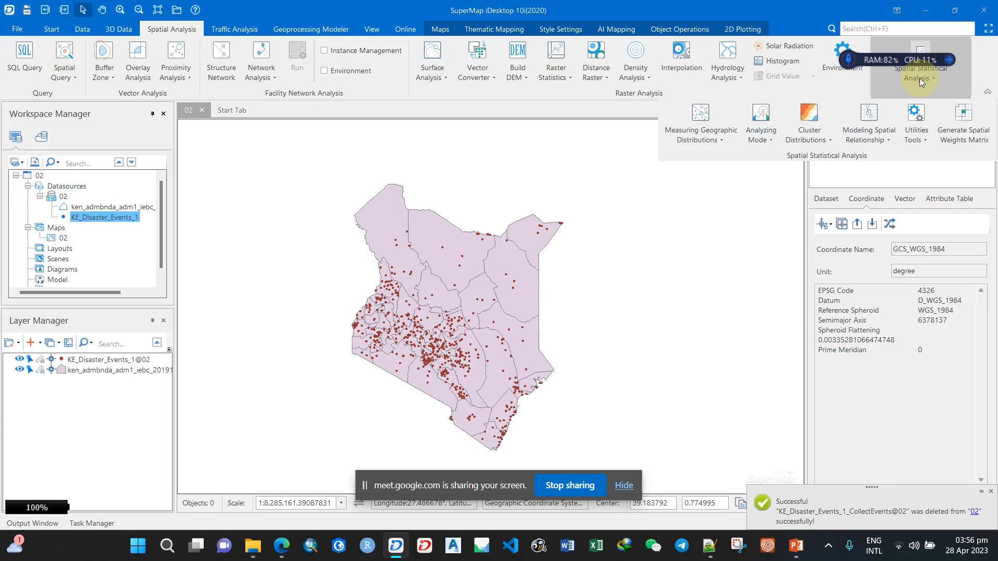
click(921, 135)
click(920, 156)
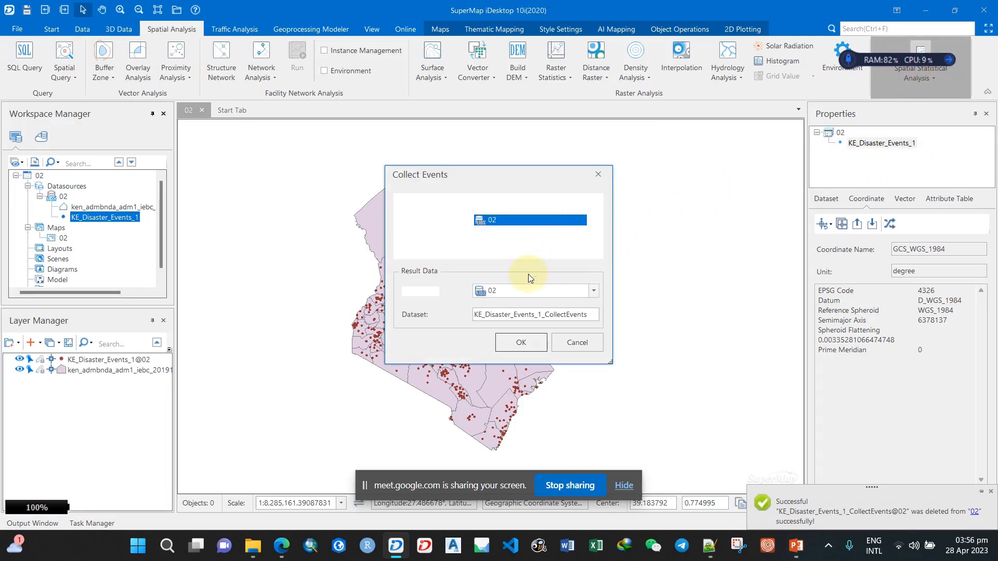
click(538, 314)
drag(547, 315, 444, 312)
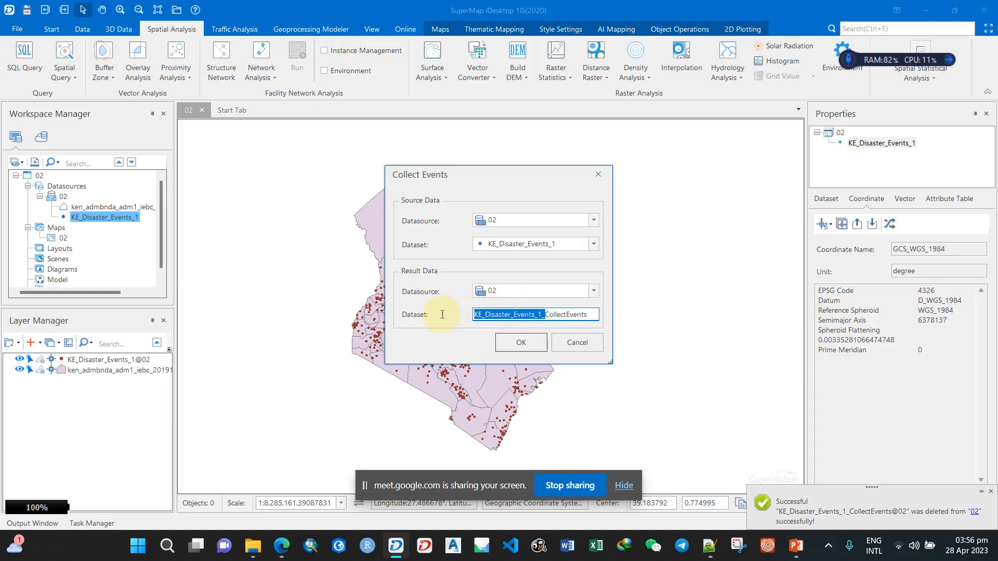
key(BackSpace)
click(524, 342)
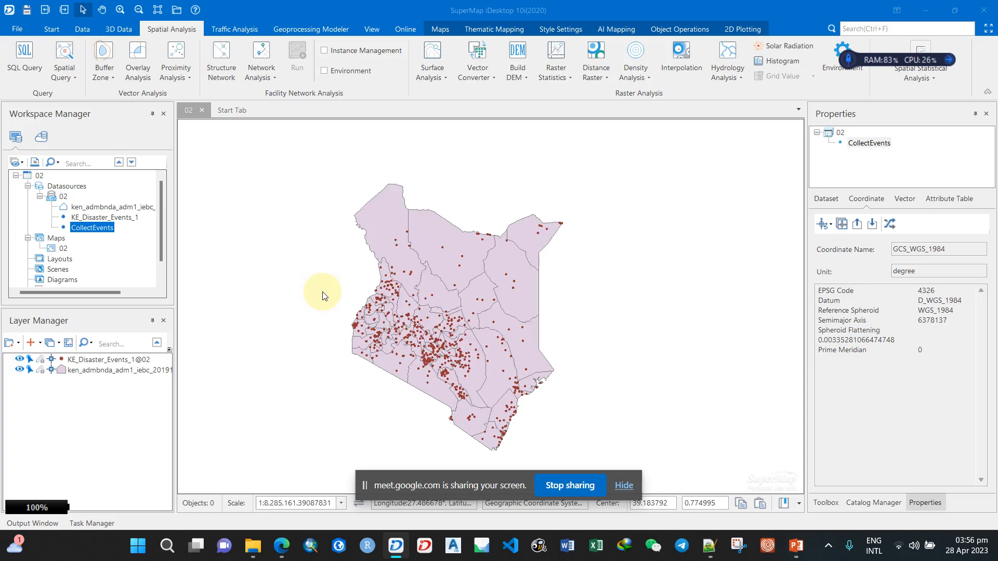
Add the CollectEvents dataset to map 02 and toggle its layer visibility to compare it with the original event points
drag(99, 232, 298, 238)
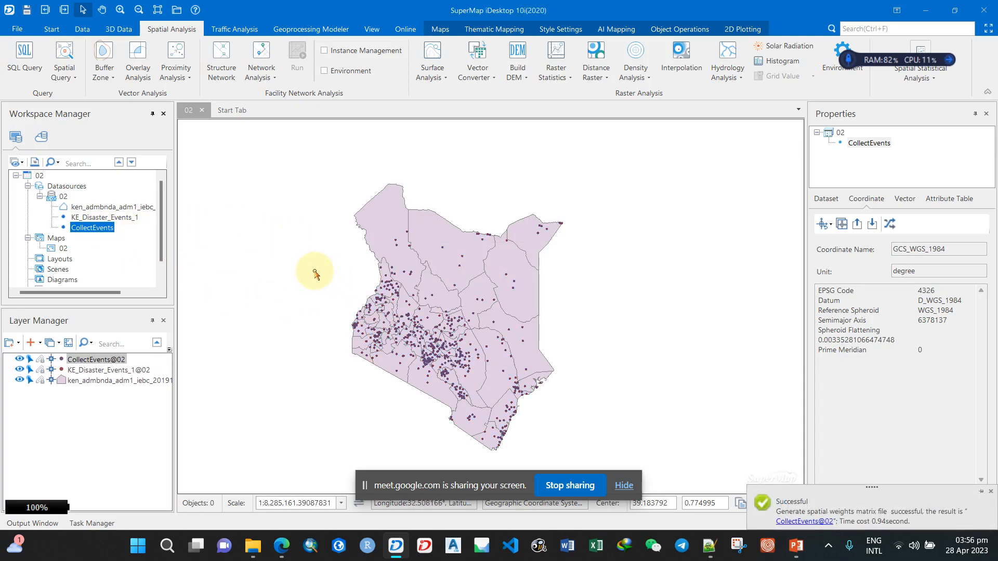
click(19, 360)
click(19, 360)
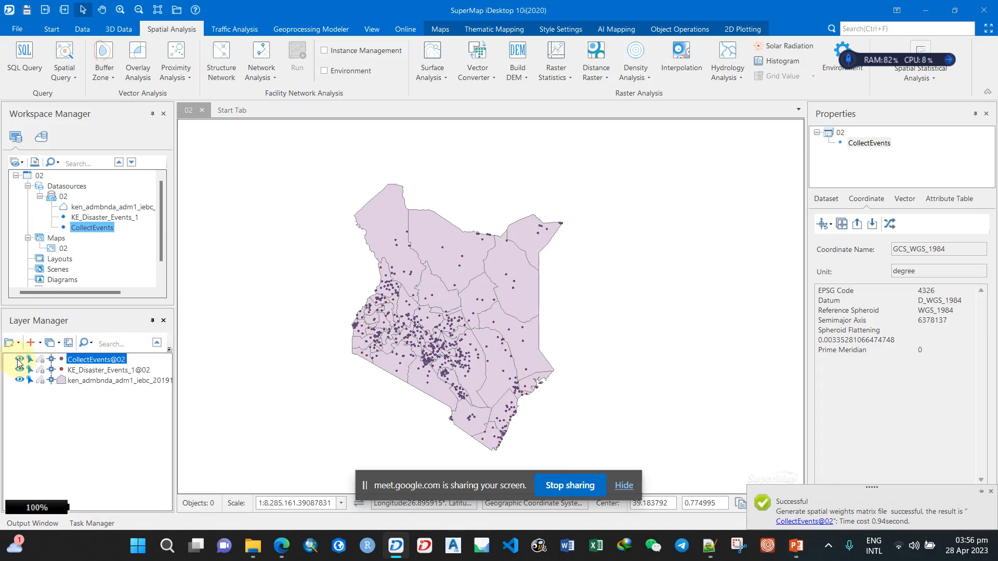
click(19, 360)
click(19, 359)
Open the attribute table of CollectEvents and sort the records by Counts in descending order
click(104, 232)
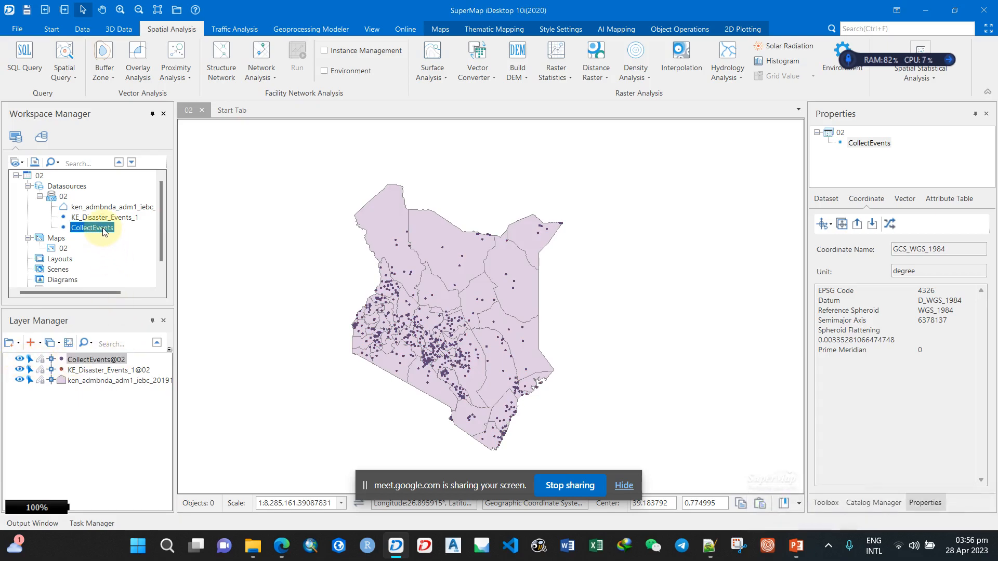
right_click(106, 227)
click(309, 298)
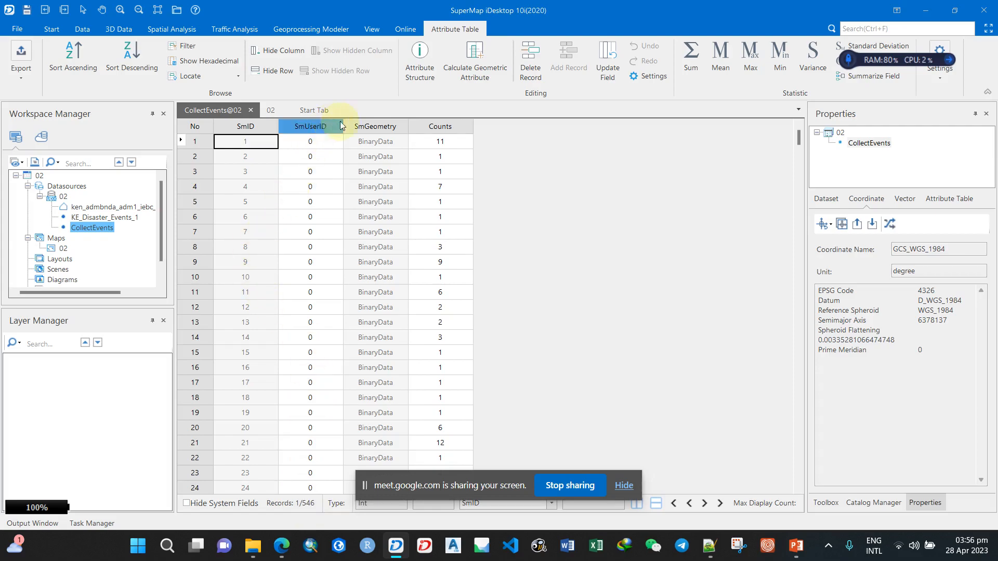
click(449, 132)
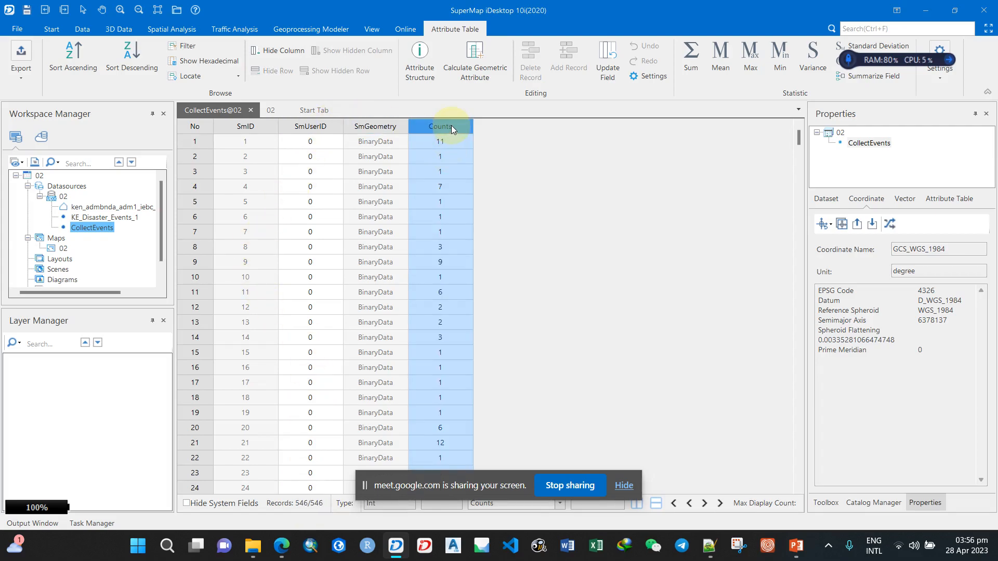
right_click(452, 130)
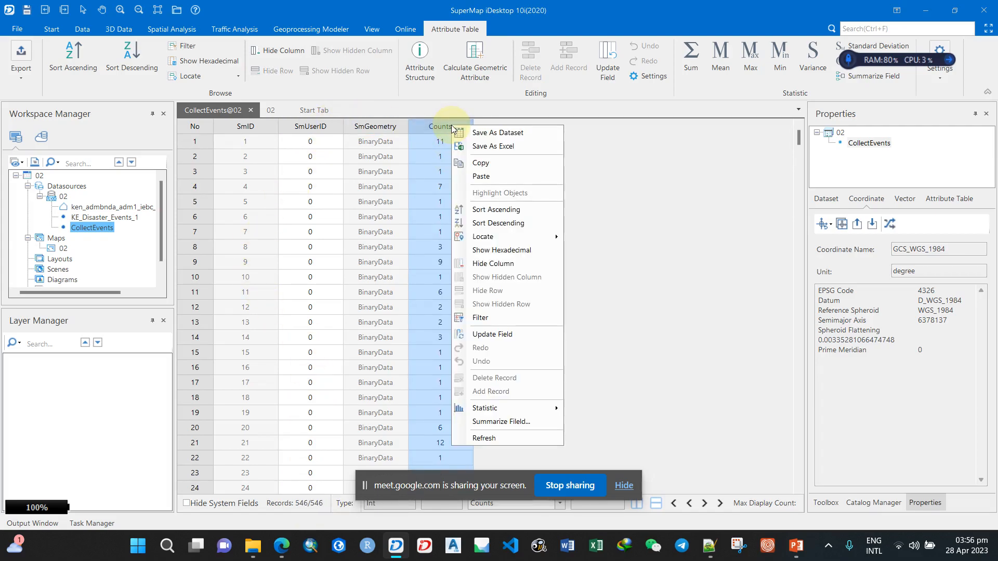
click(483, 224)
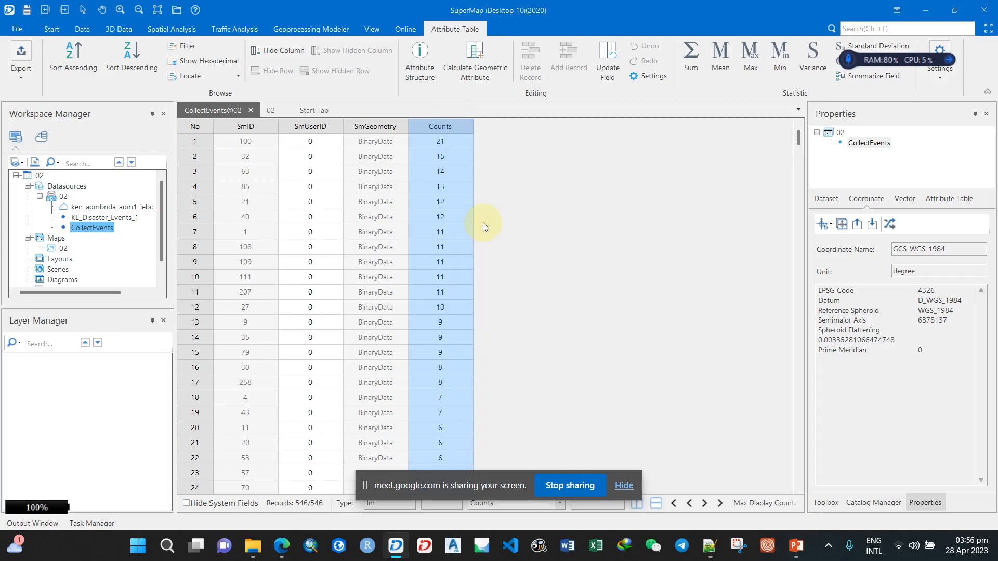
Examine the Counts values of individual records in the CollectEvents attribute table
click(301, 172)
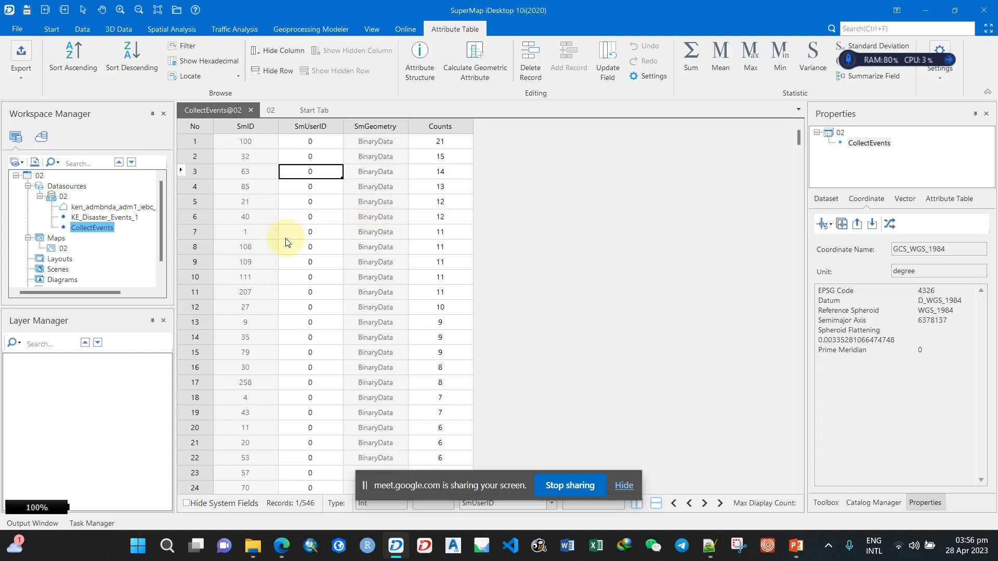
click(193, 233)
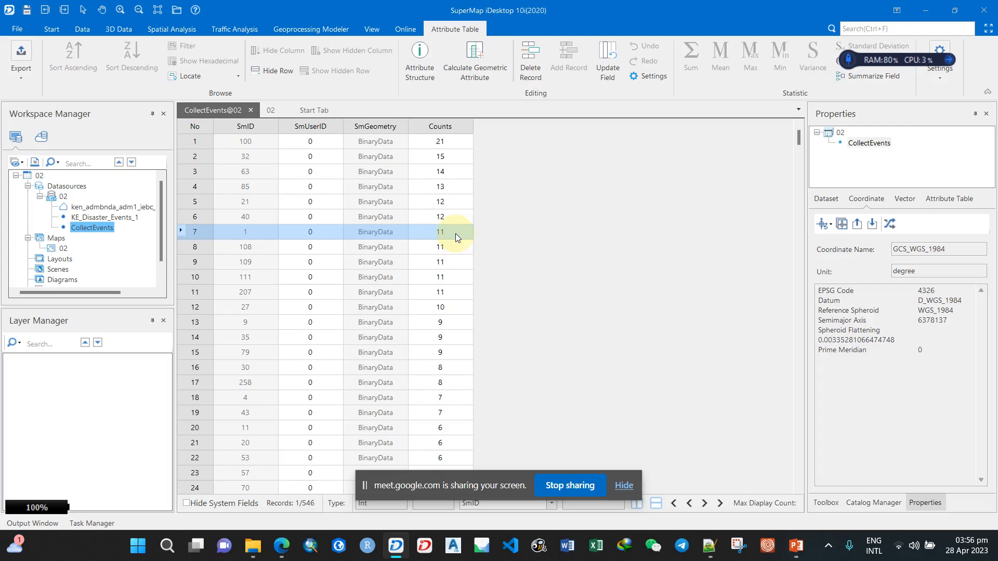
click(193, 157)
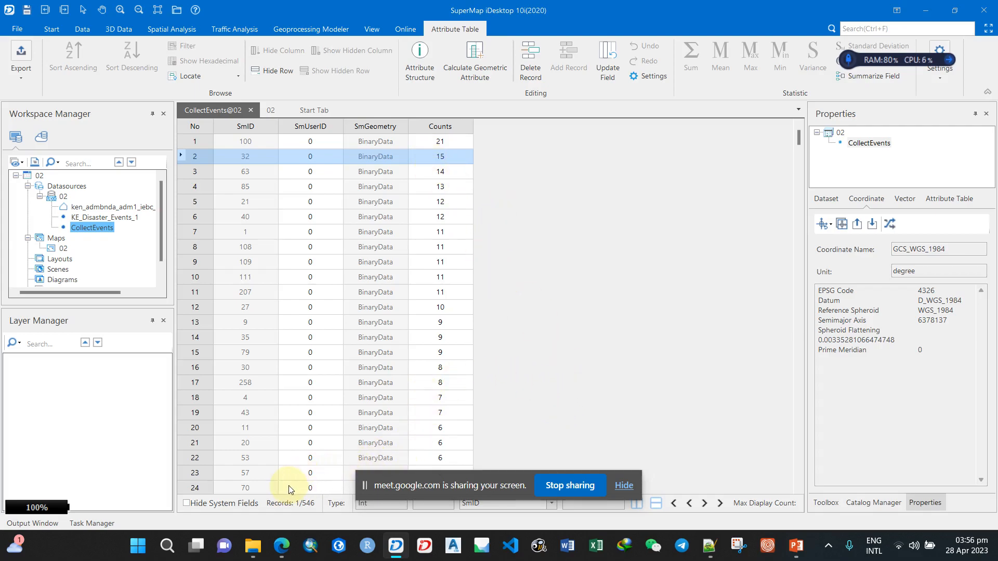
click(266, 123)
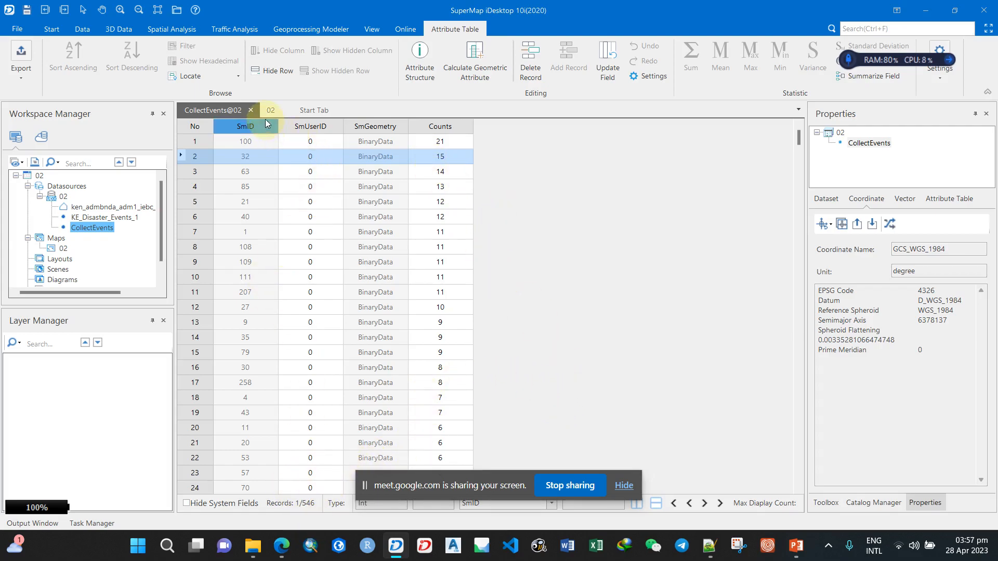
Return to map 02, close the CollectEvents attribute table, and save the workspace
click(270, 109)
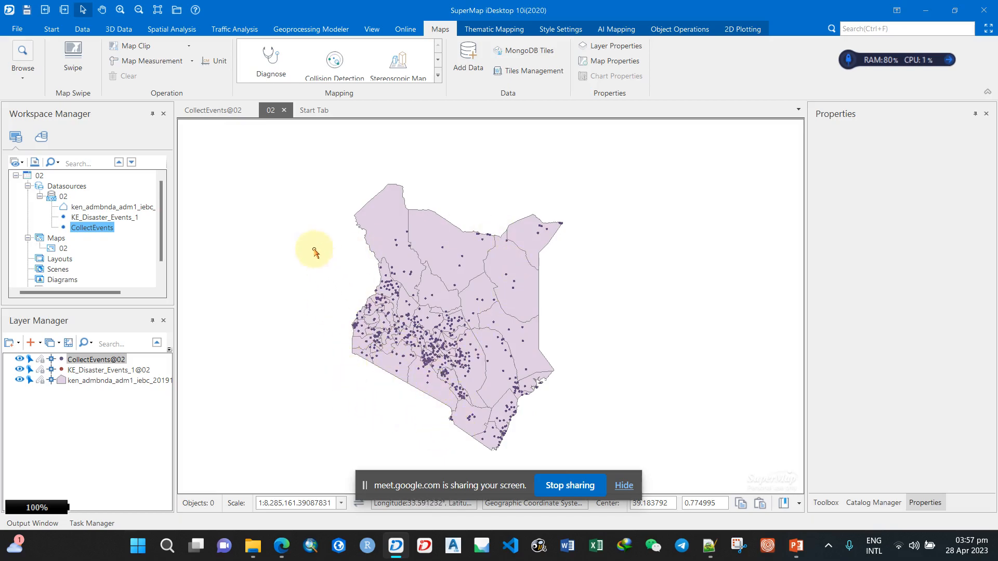
click(250, 111)
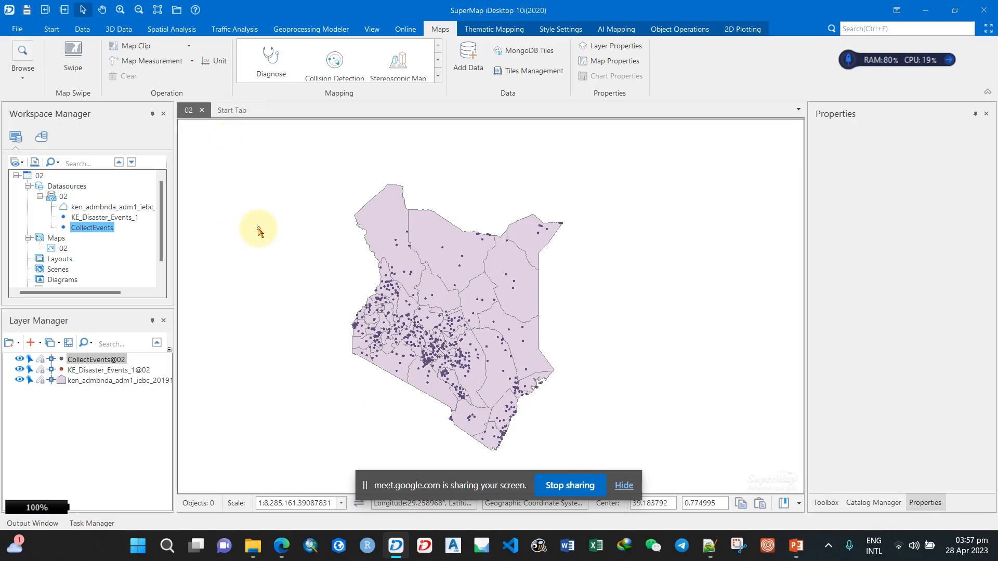
click(26, 10)
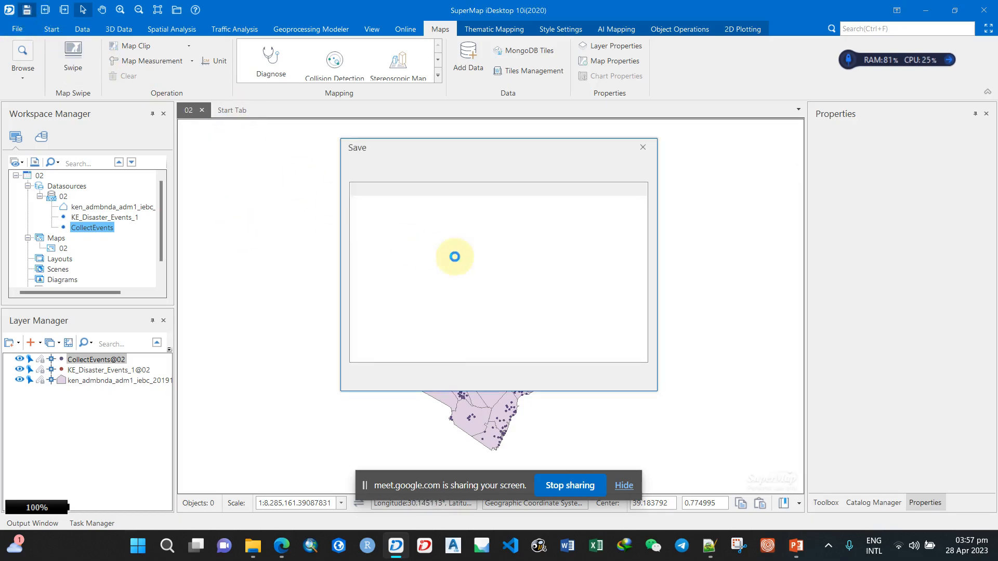
click(511, 383)
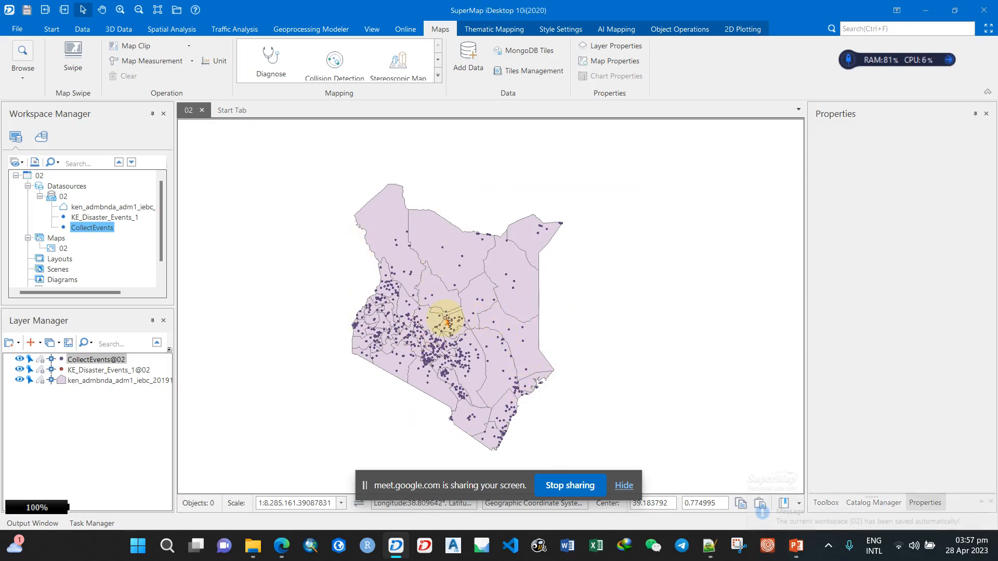
Switch to PowerPoint and review the Hotspot Analysis Technique stage of the methodology flowchart
click(800, 536)
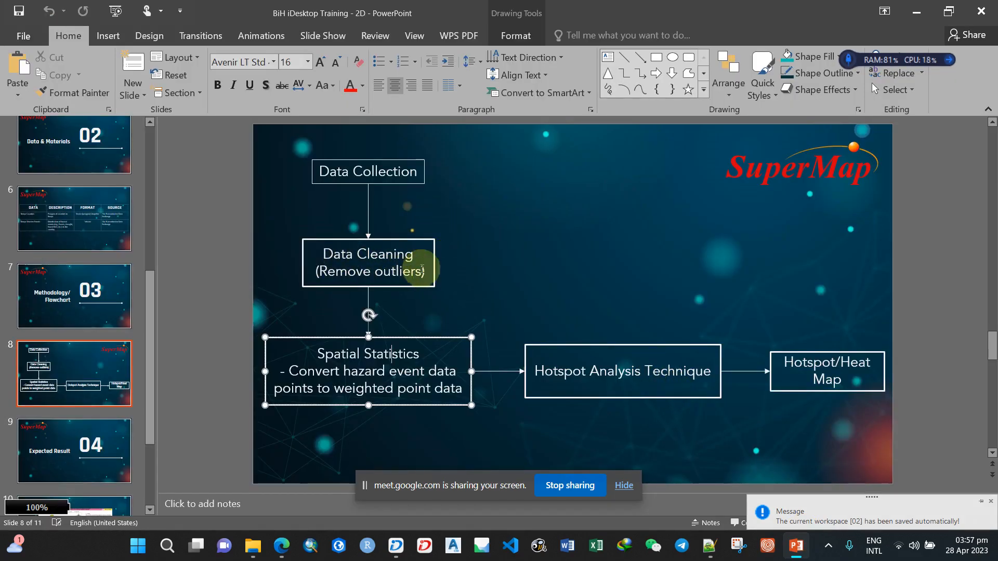
click(351, 420)
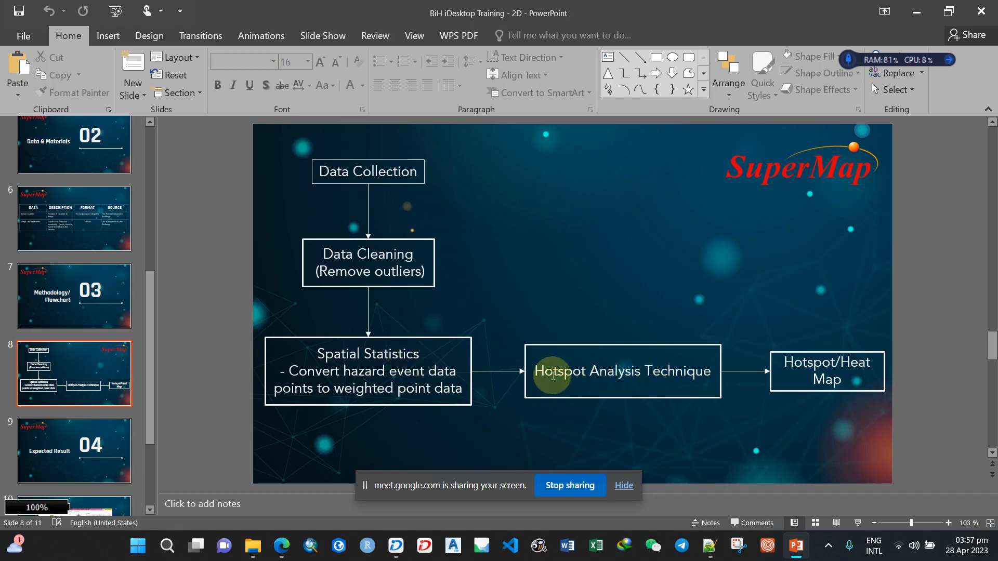
click(535, 371)
drag(582, 370, 704, 390)
Switch back to SuperMap iDesktop and examine the distribution of the CollectEvents points across the counties on map 02
key(alt+Tab)
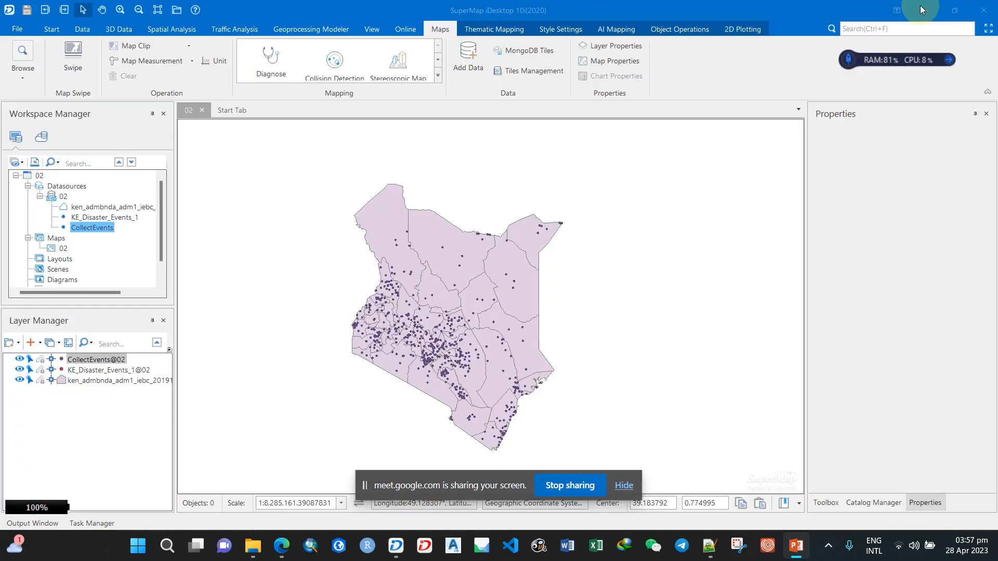
scroll(435, 284, up, 1)
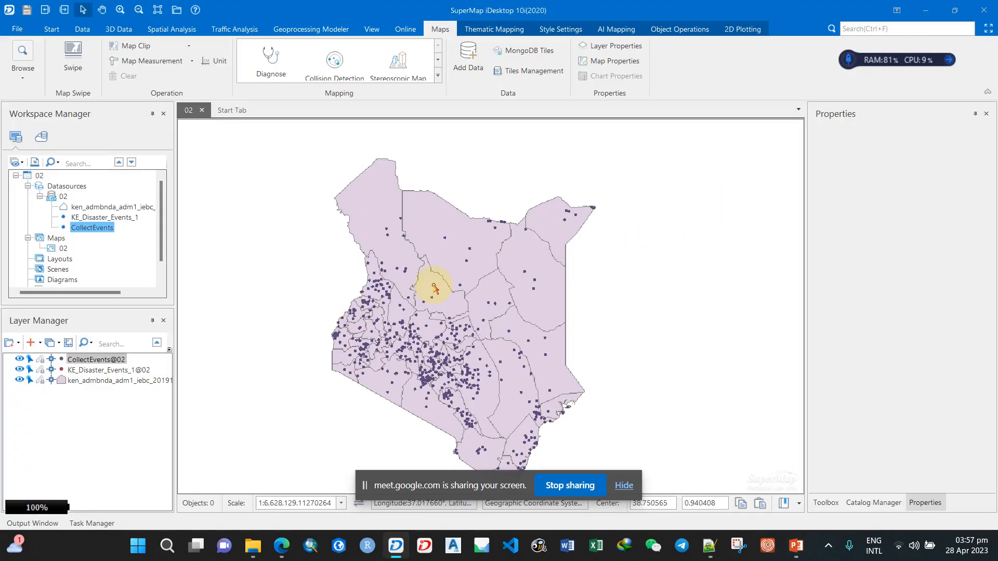
drag(627, 332, 622, 296)
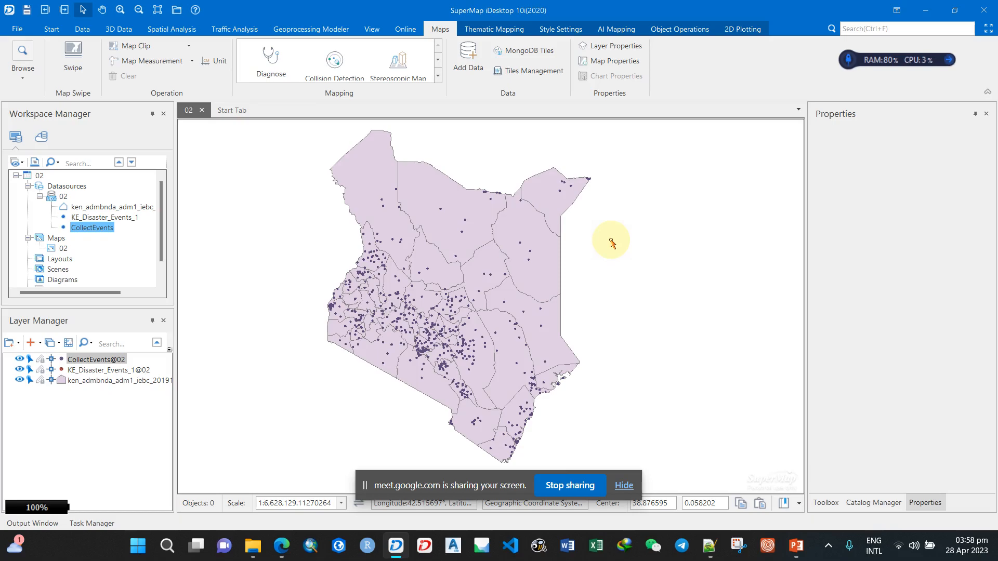
click(150, 438)
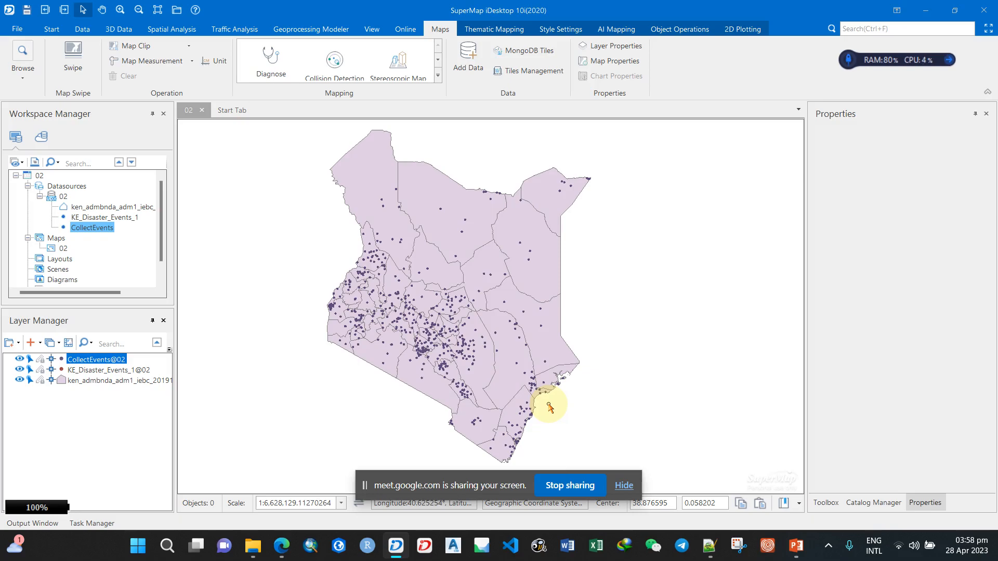
Switch to PowerPoint, review the expected Kenya Multi-Hazard Map on slide 10, and return to SuperMap iDesktop
click(796, 546)
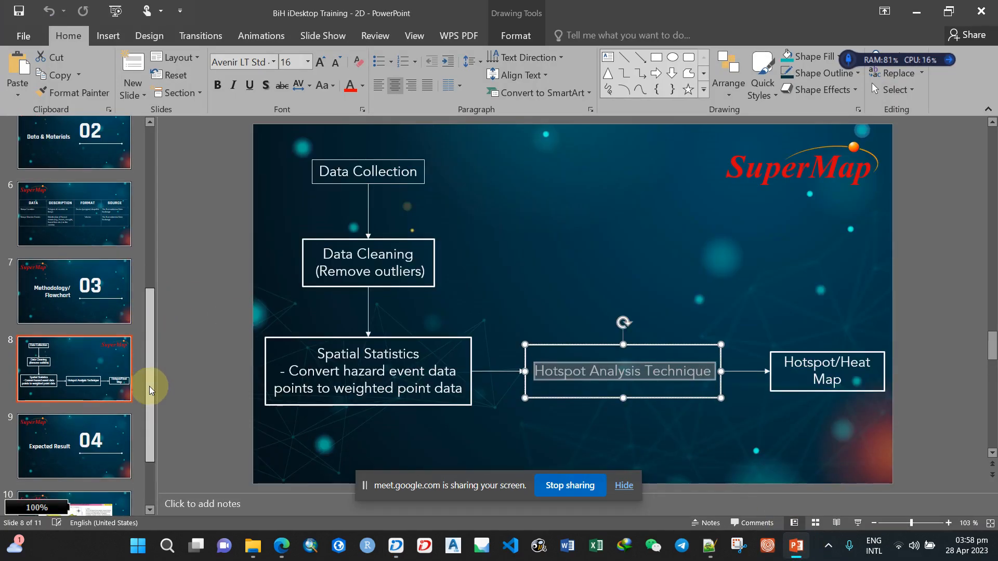
scroll(78, 390, down, 2)
click(66, 412)
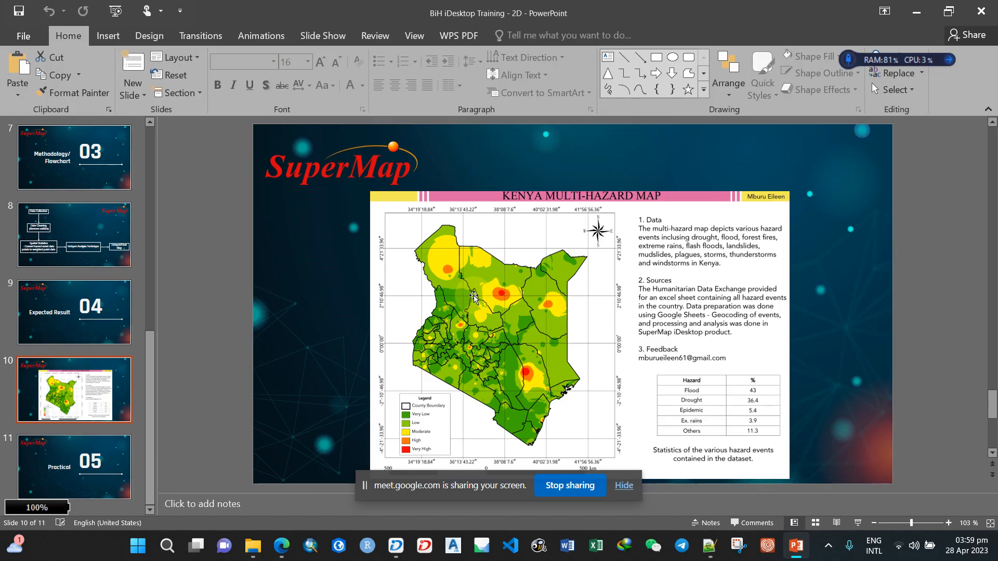
click(917, 13)
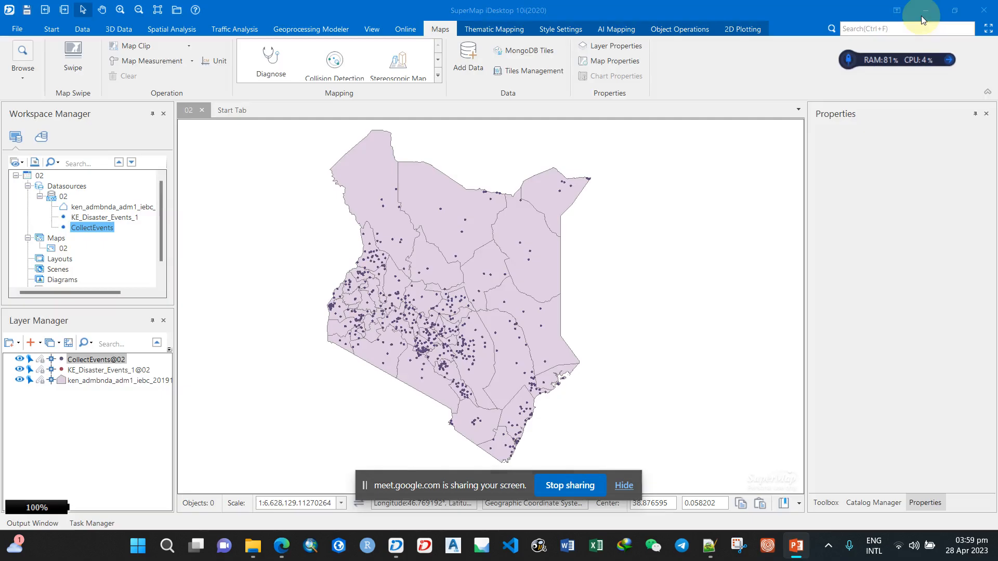
Start an Inverse Distance Weighted interpolation of the CollectEvents dataset using the Counts field
click(185, 28)
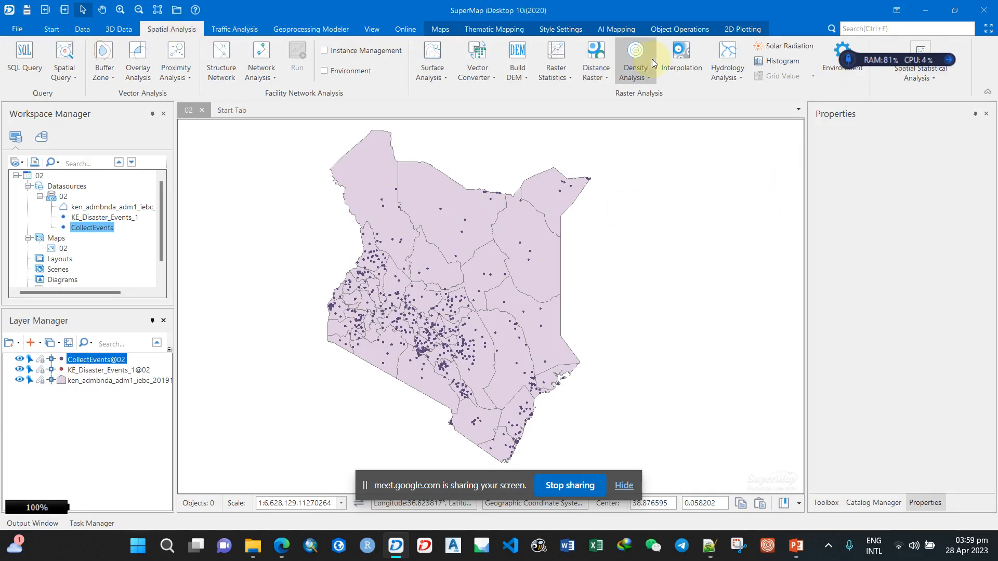
click(685, 66)
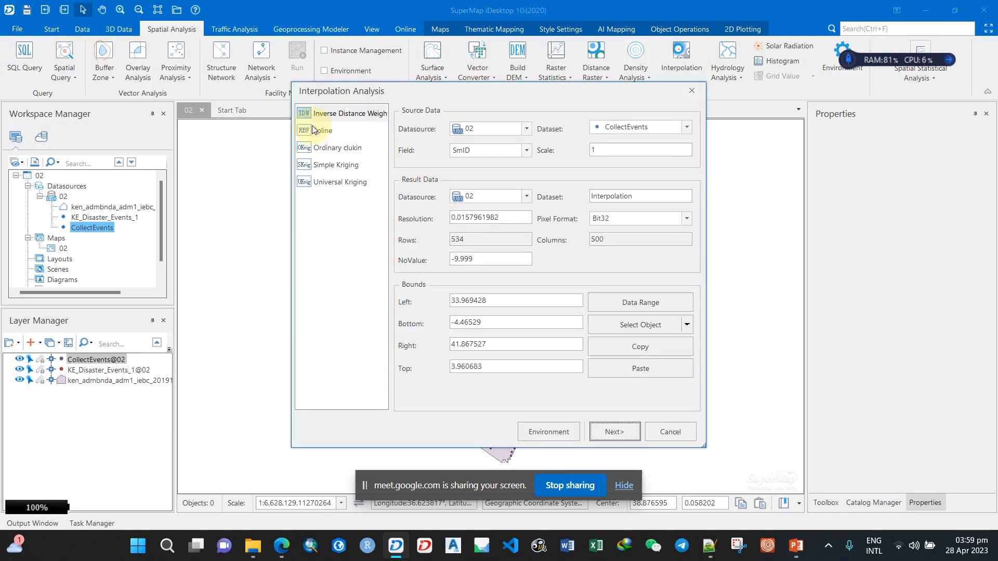
click(335, 118)
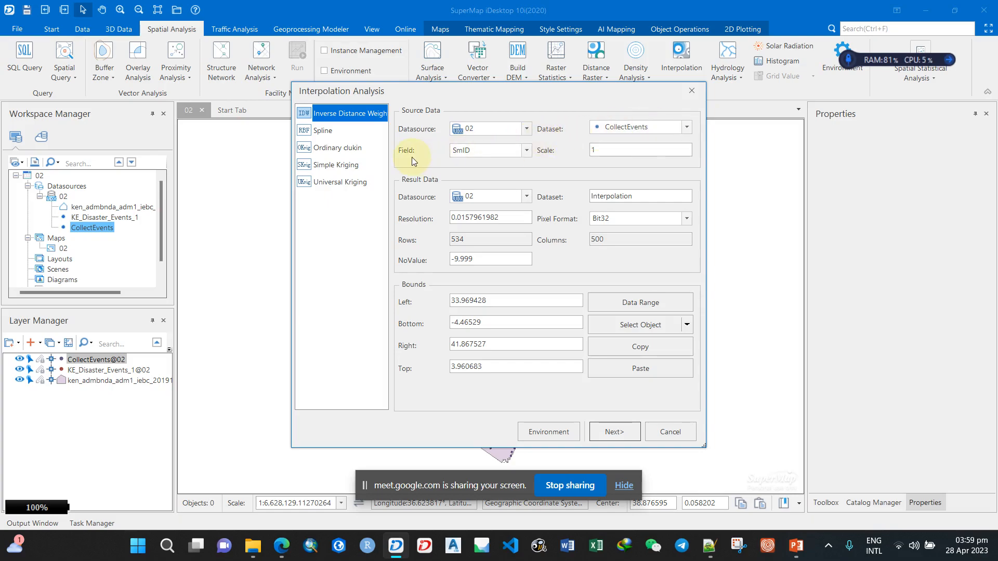
click(525, 151)
click(487, 186)
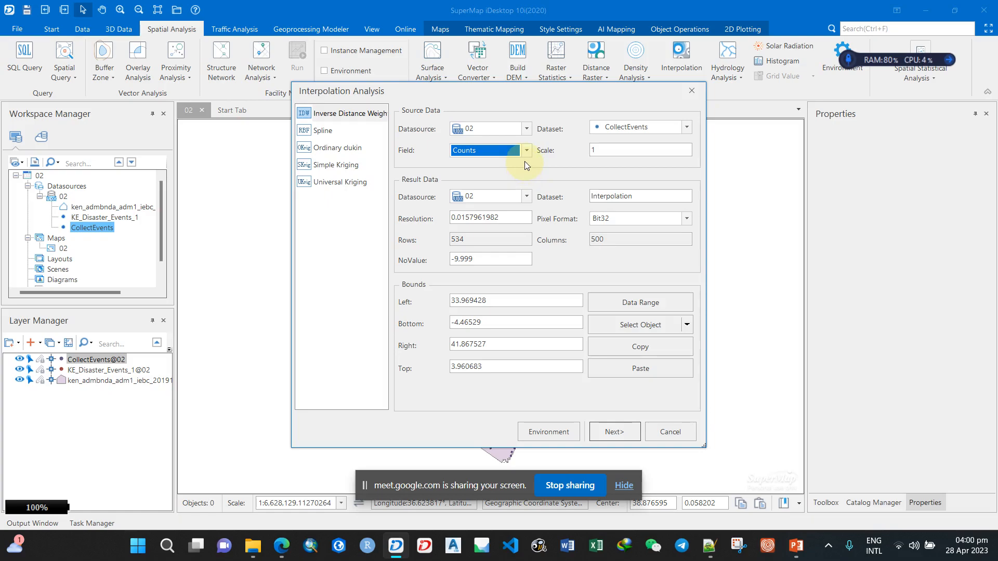
click(527, 152)
click(483, 186)
Configure the raster analysis environment with ken_admbnda_adm1_iebc_20191031 as both result bounds and clip dataset, and make these settings global
click(565, 430)
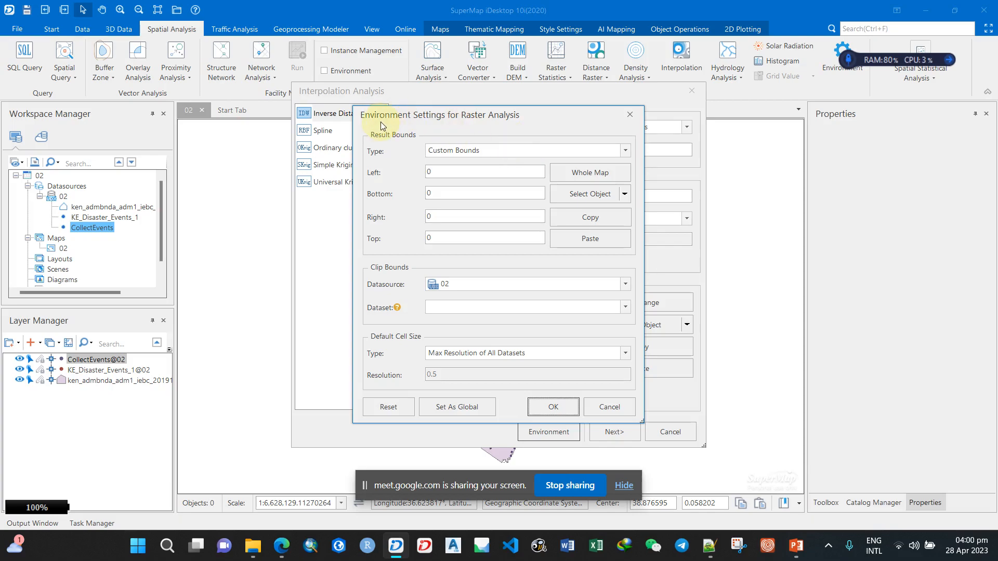
click(628, 149)
click(516, 198)
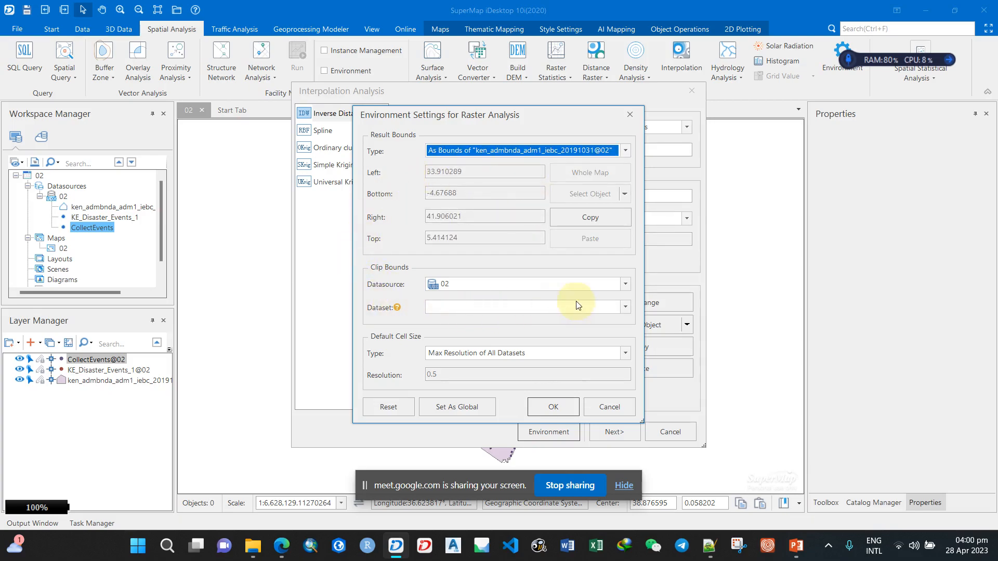
click(625, 307)
click(507, 333)
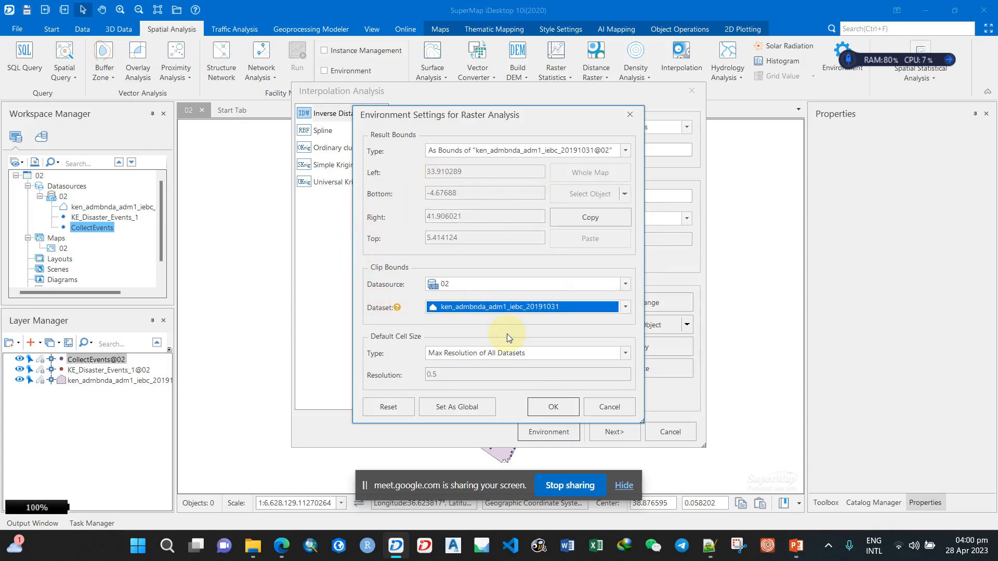
click(468, 411)
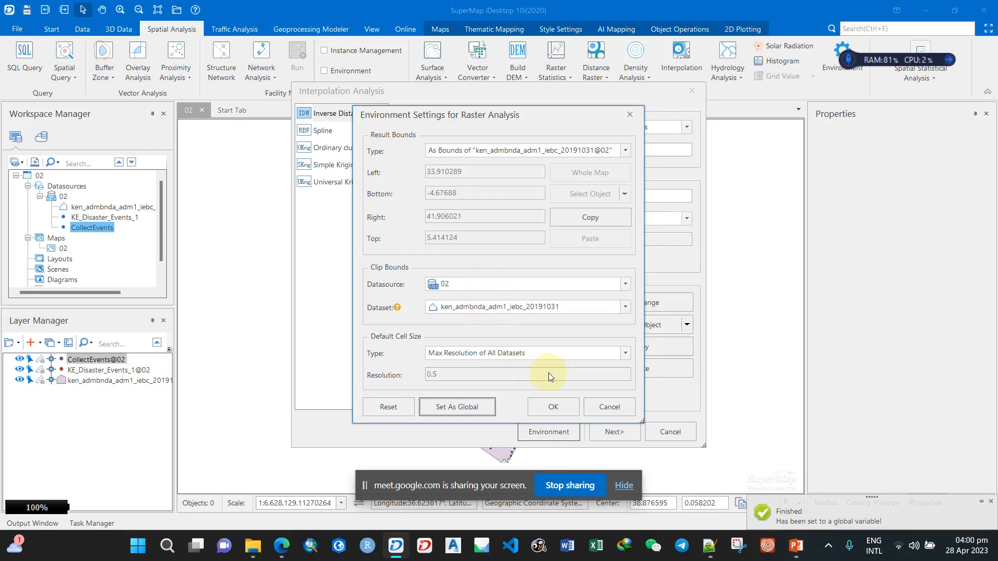
click(557, 408)
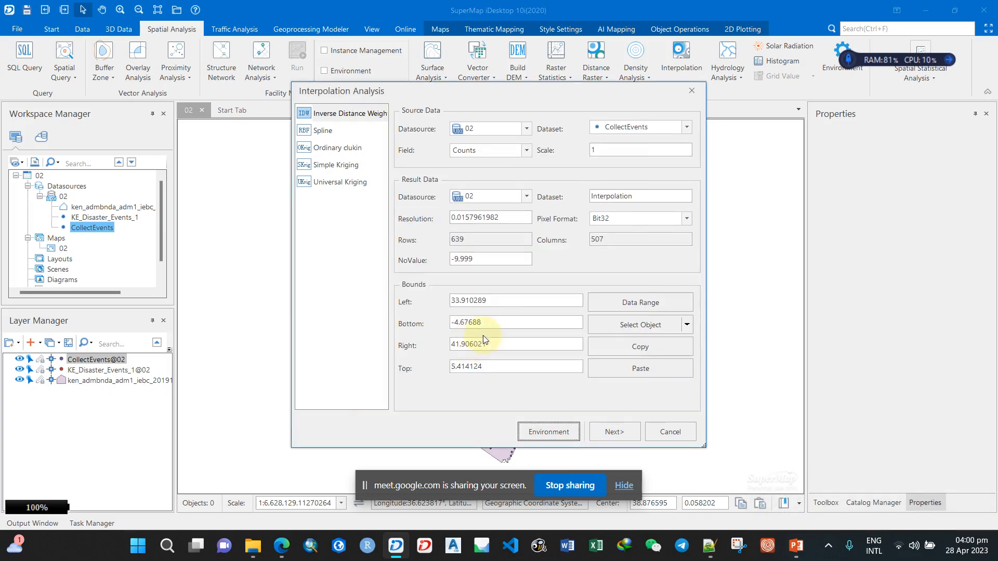
Run the interpolation with variable-length search, point count 12 and power 2, and add the Interpolation raster to map 02 with an image pyramid
click(617, 433)
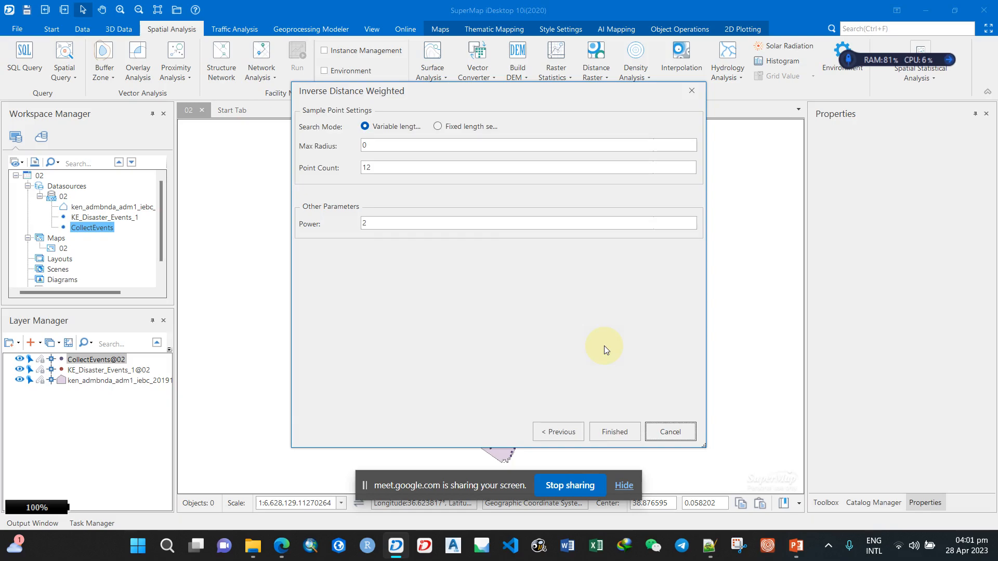
click(627, 428)
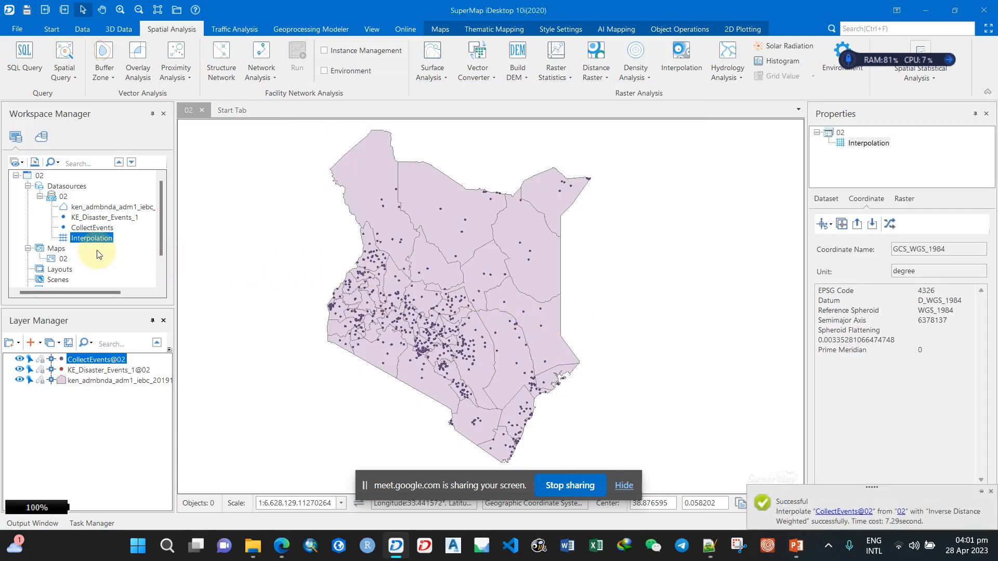
drag(101, 240, 314, 255)
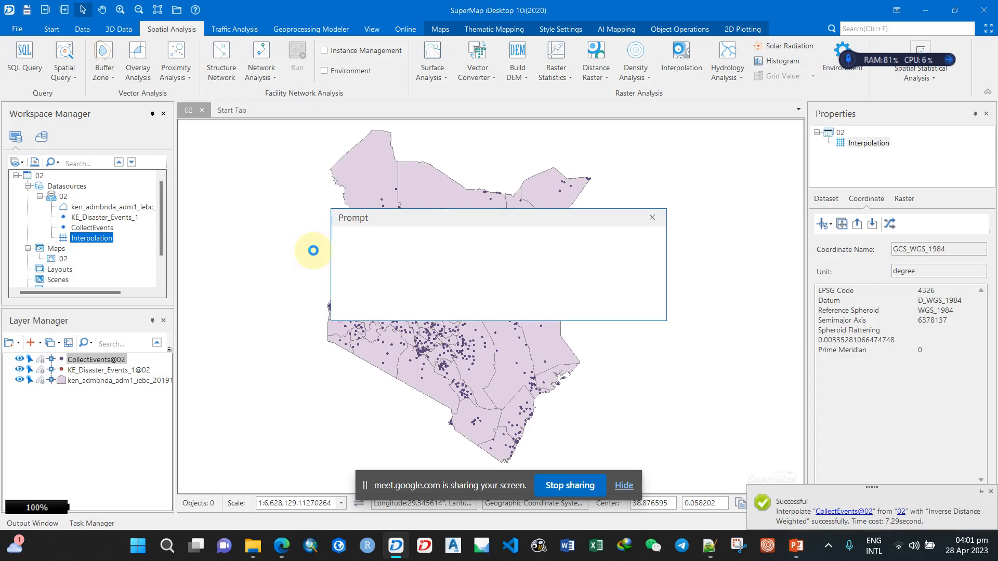
click(569, 306)
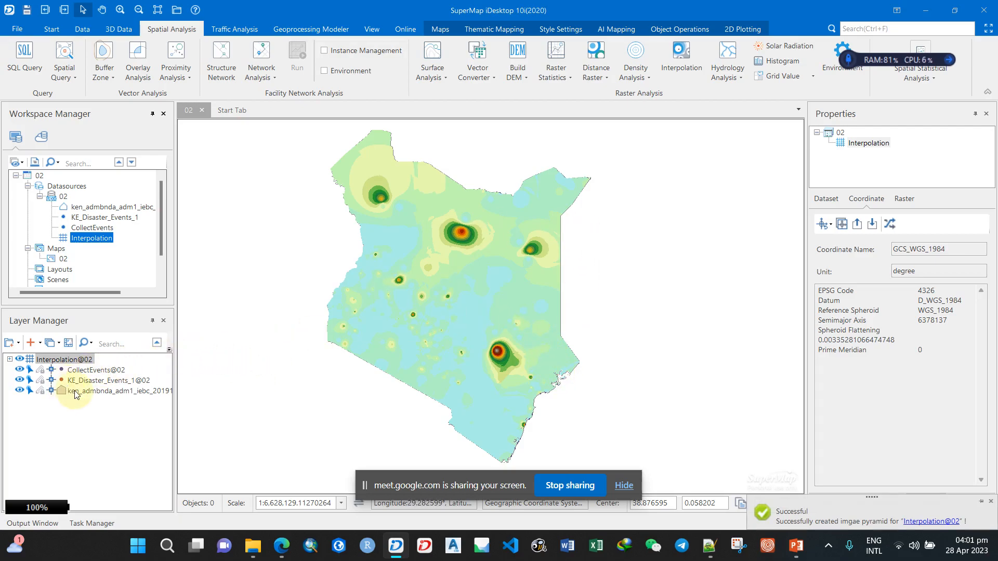
Give the ken_admbnda_adm1 county layer the empty System 1 fill and move it above the Interpolation layer
click(67, 390)
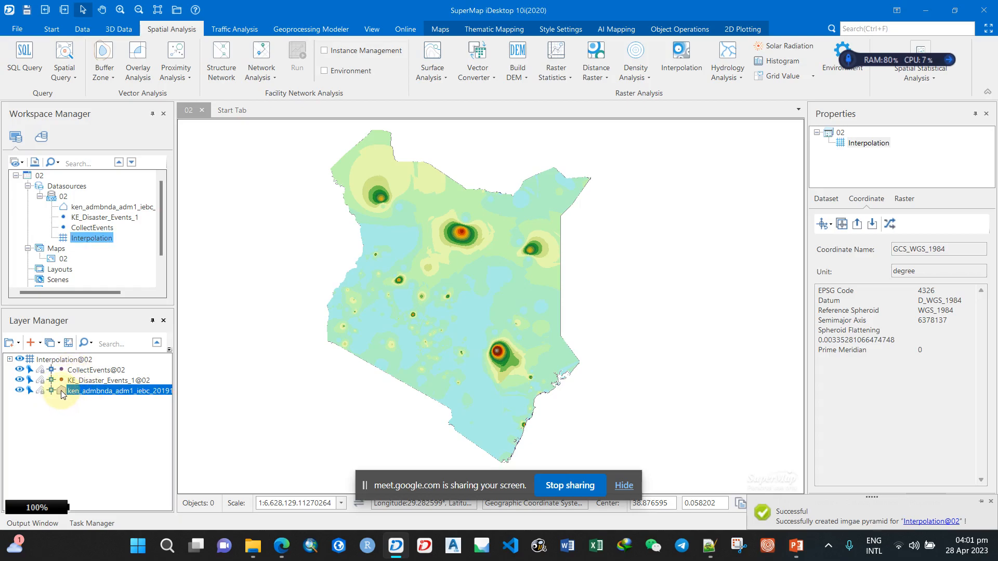
double_click(61, 391)
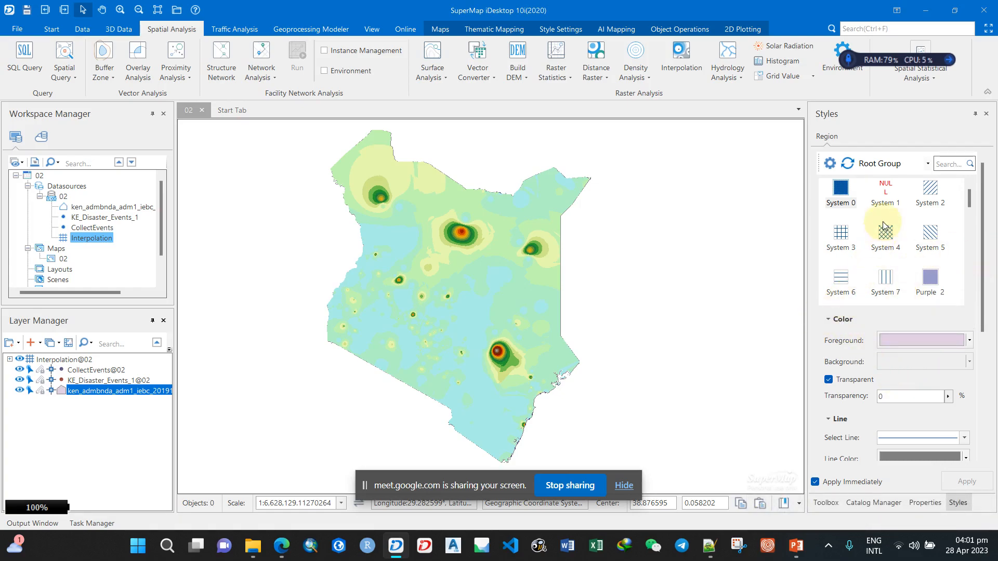
click(885, 195)
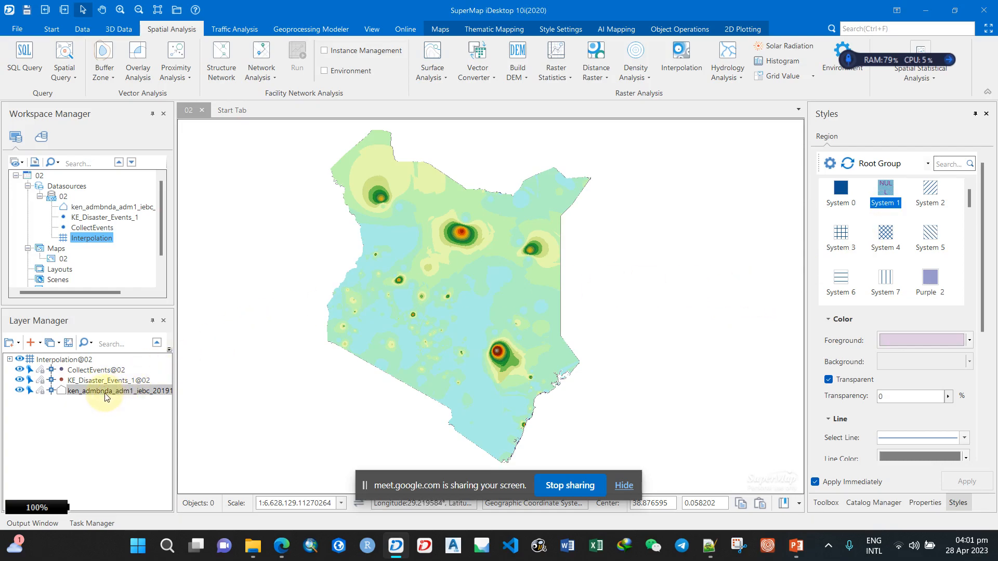
drag(108, 393, 97, 360)
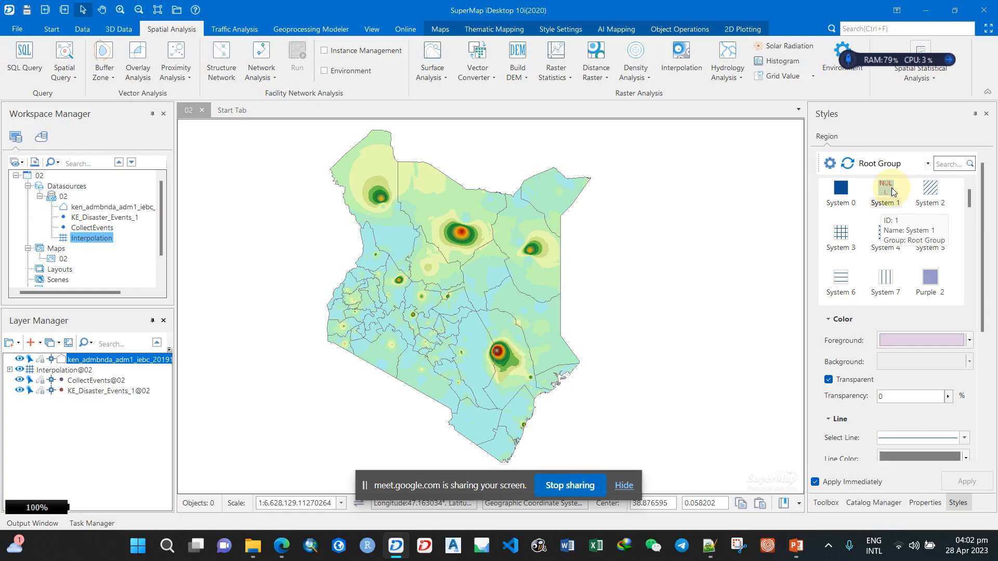
Set the county layer's boundary line color to black and its line width to 0.5 mm
drag(982, 272, 983, 322)
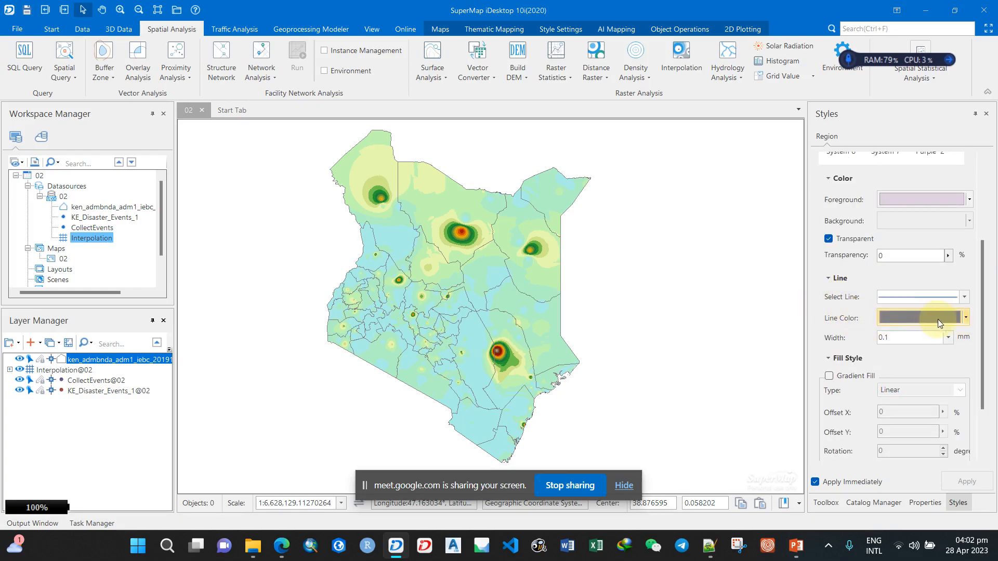
click(969, 317)
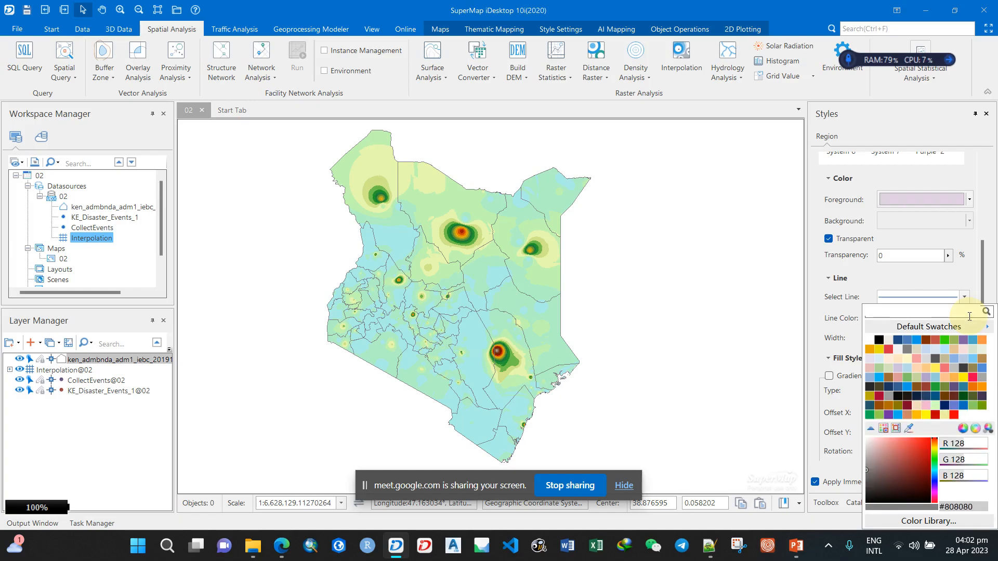
click(879, 341)
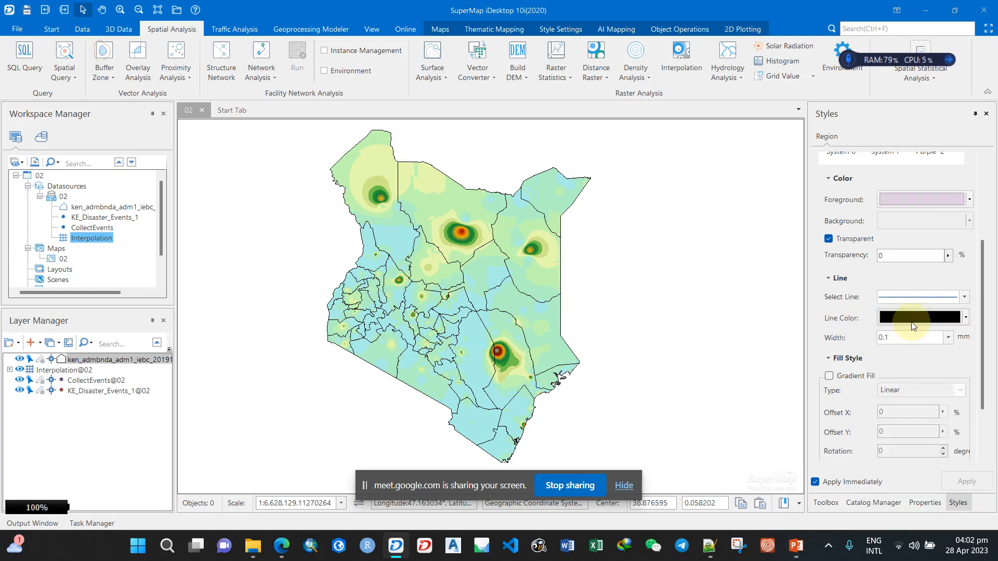
click(947, 337)
click(902, 372)
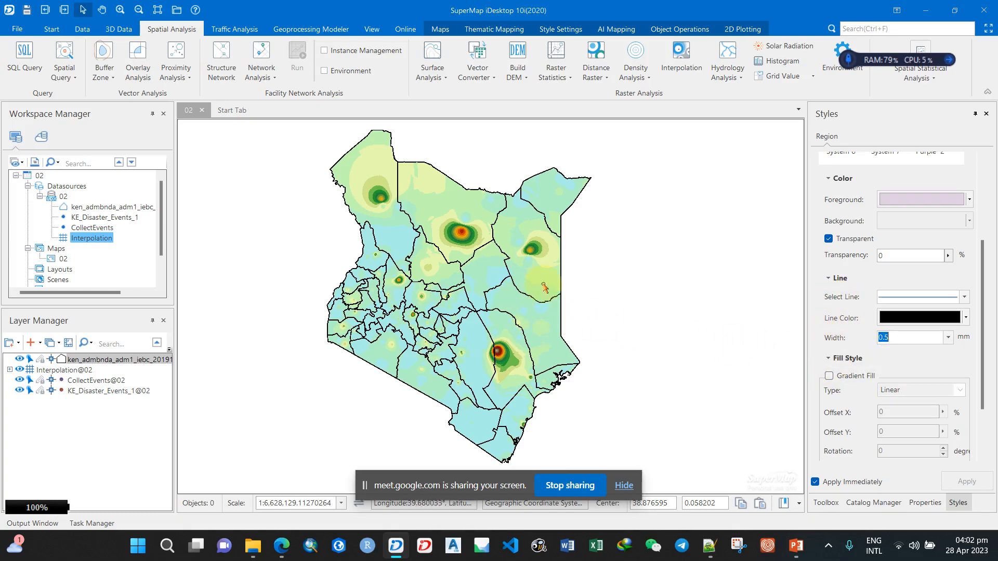
Reduce the county boundary line width to 0.4 mm
drag(583, 274, 597, 274)
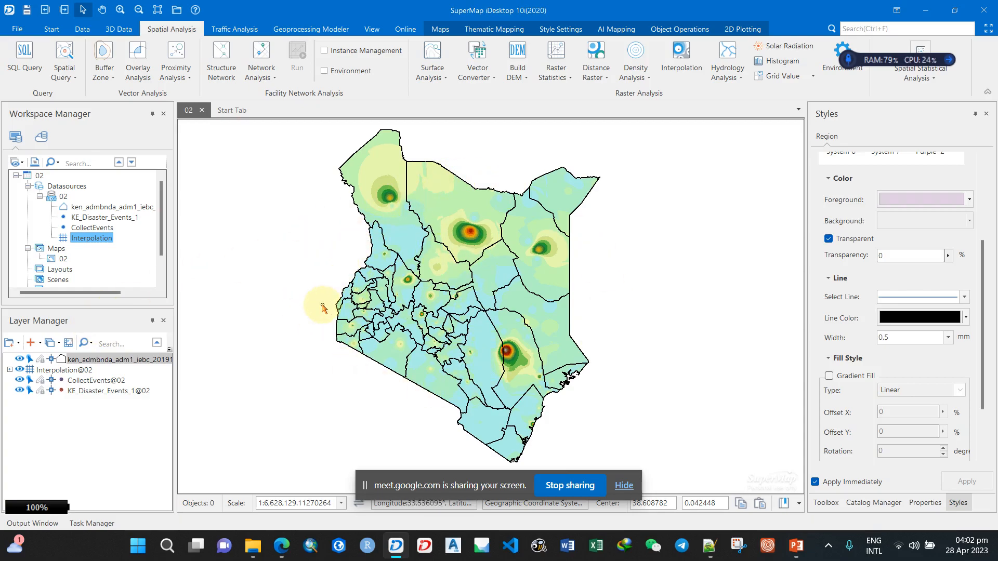
double_click(897, 337)
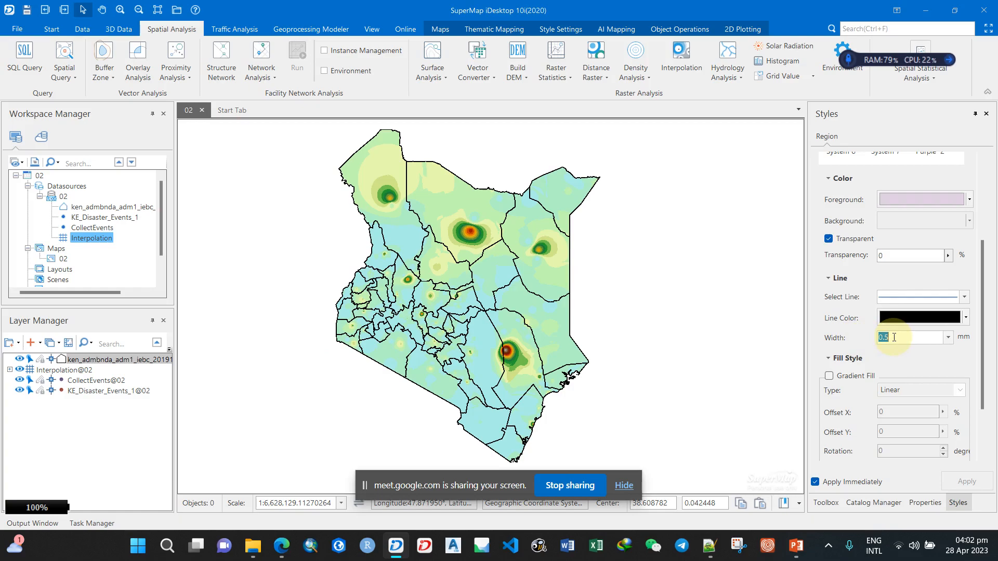
text(0.4)
scroll(914, 357, down, 1)
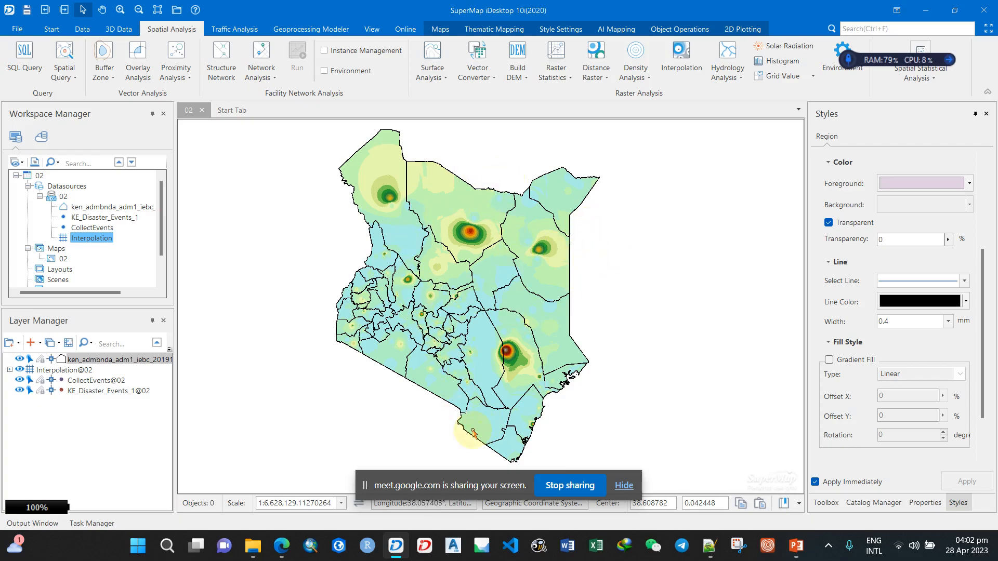
click(363, 333)
click(367, 288)
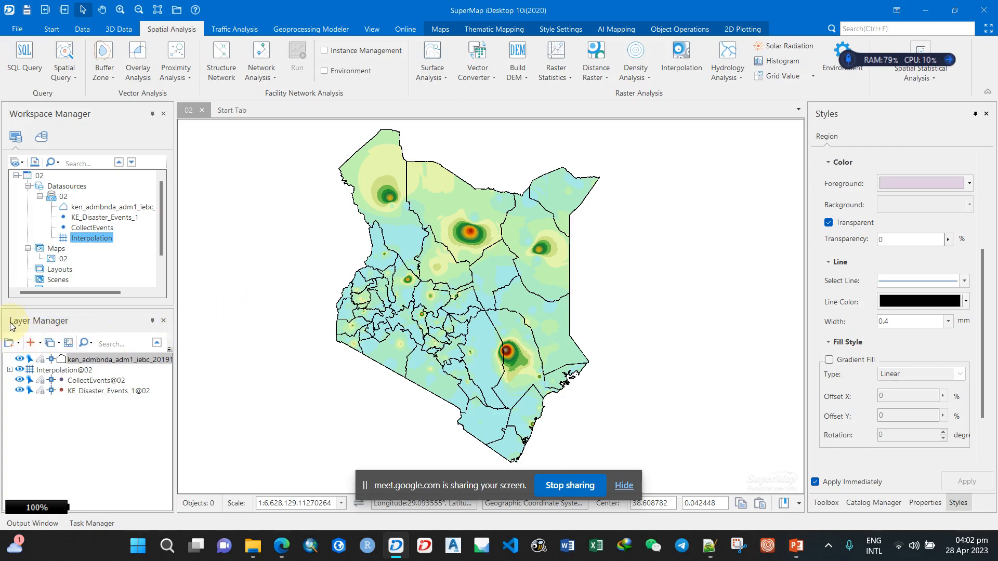
Expand the Interpolation layer's legend and examine its color classes from lowest to highest against the hotspots on the map
click(9, 371)
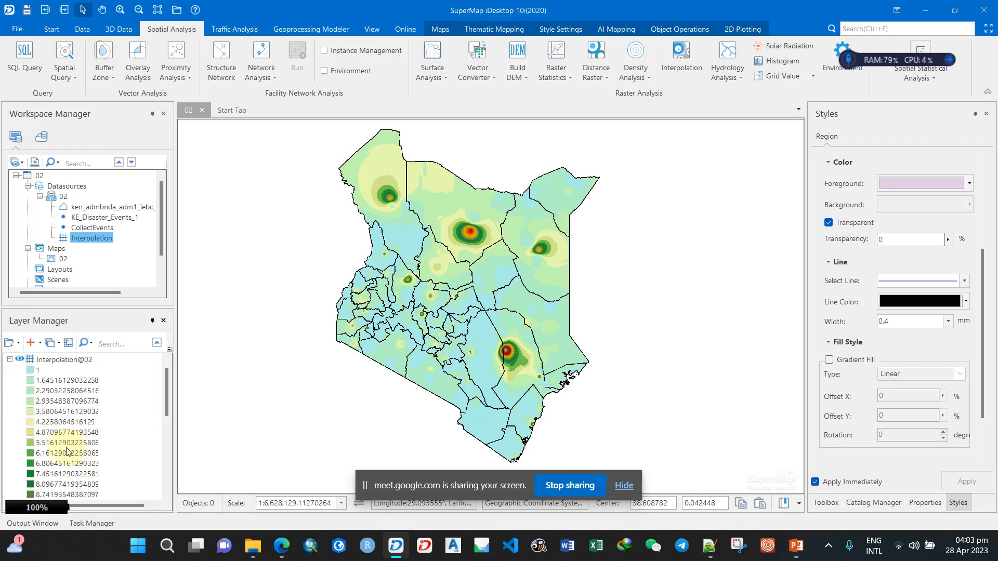
scroll(77, 388, down, 5)
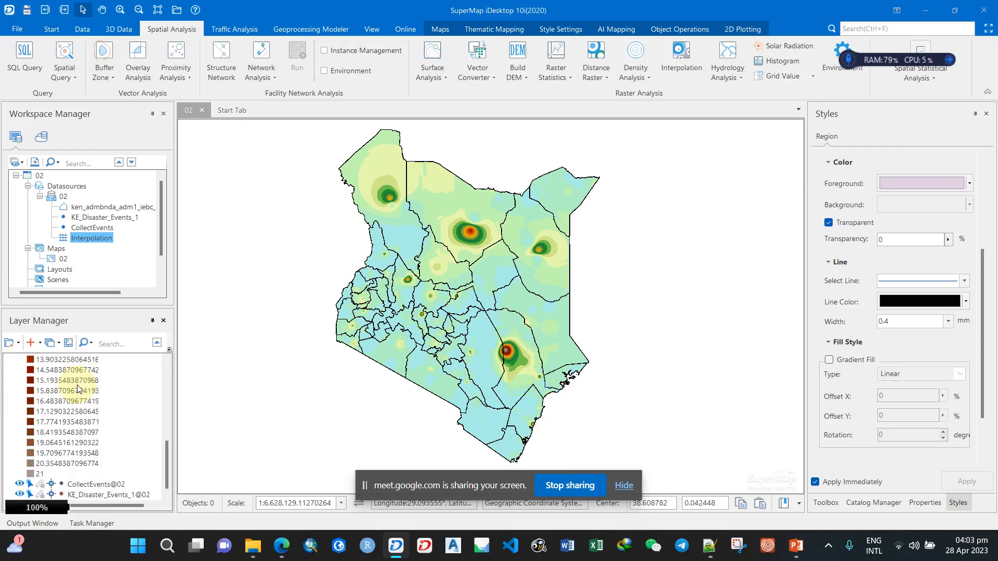
scroll(77, 387, up, 6)
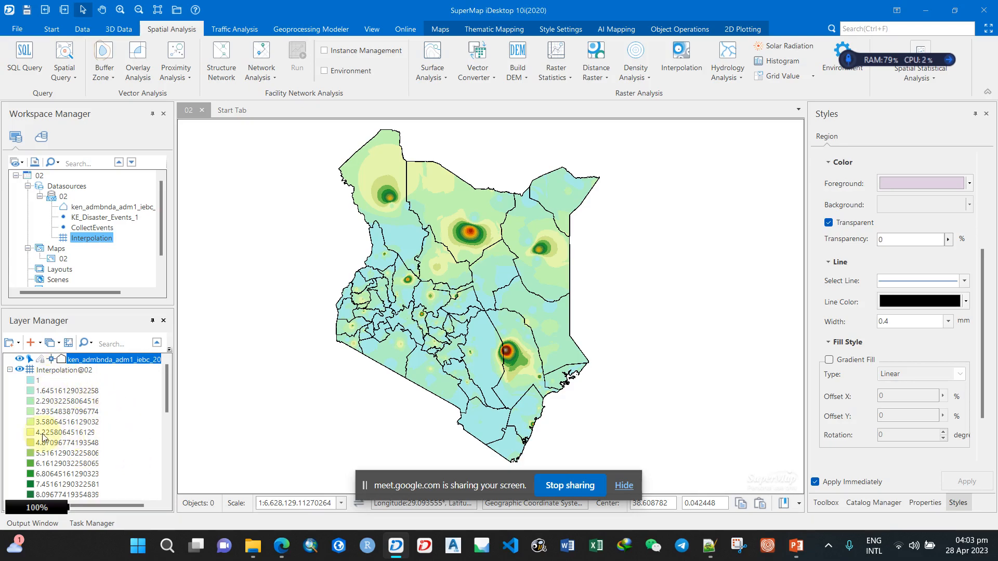
scroll(94, 475, down, 4)
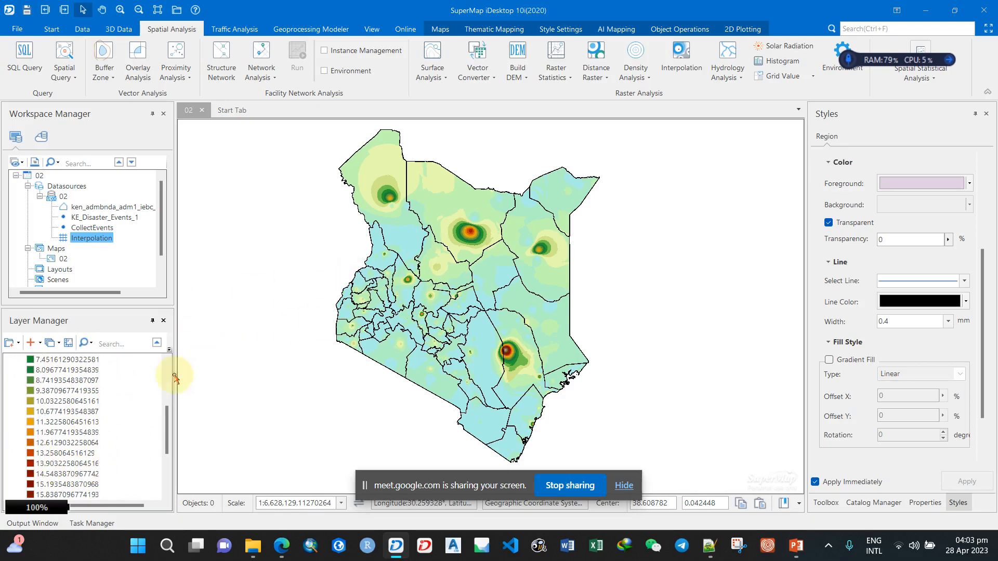
scroll(67, 458, up, 4)
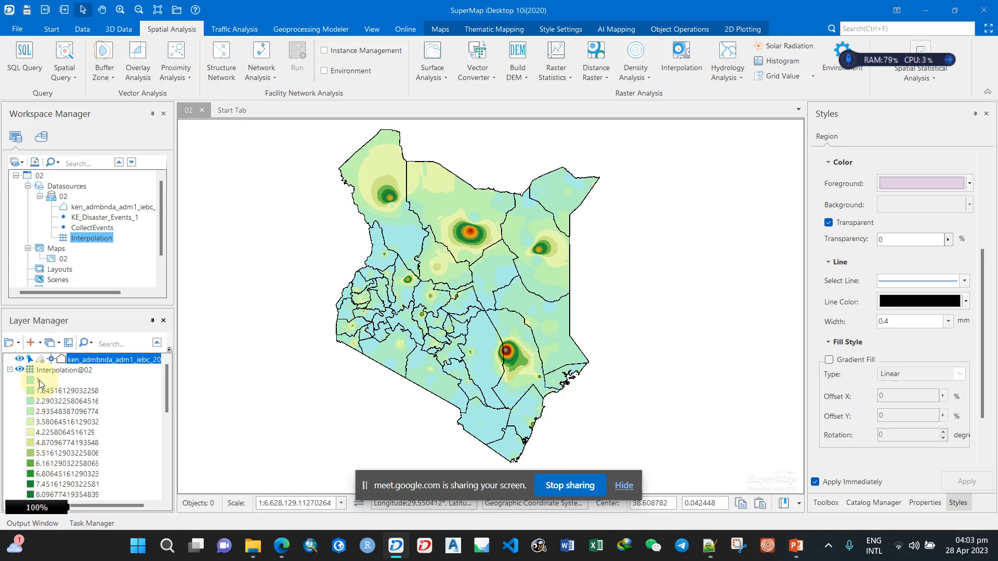
scroll(42, 401, down, 7)
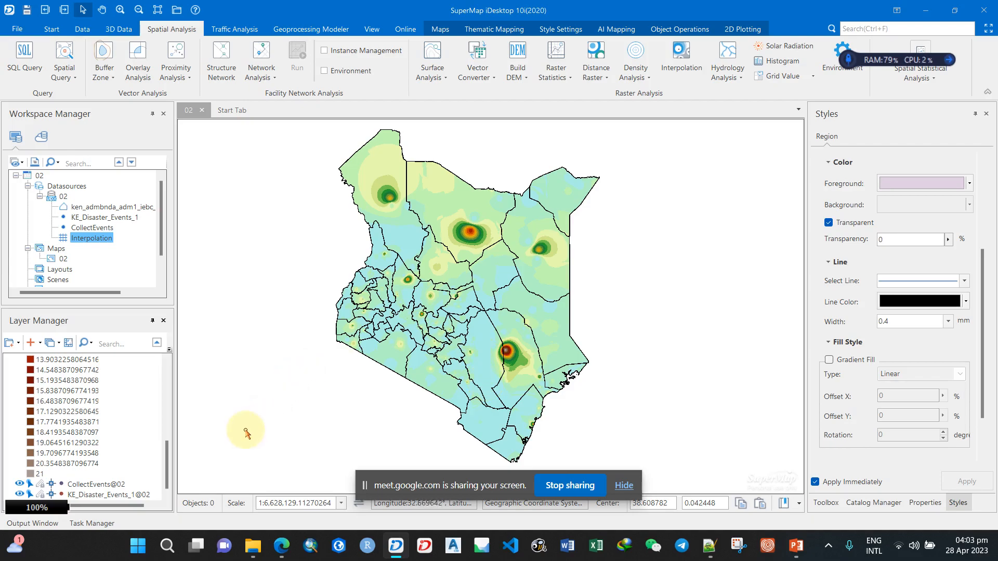
drag(166, 468, 160, 384)
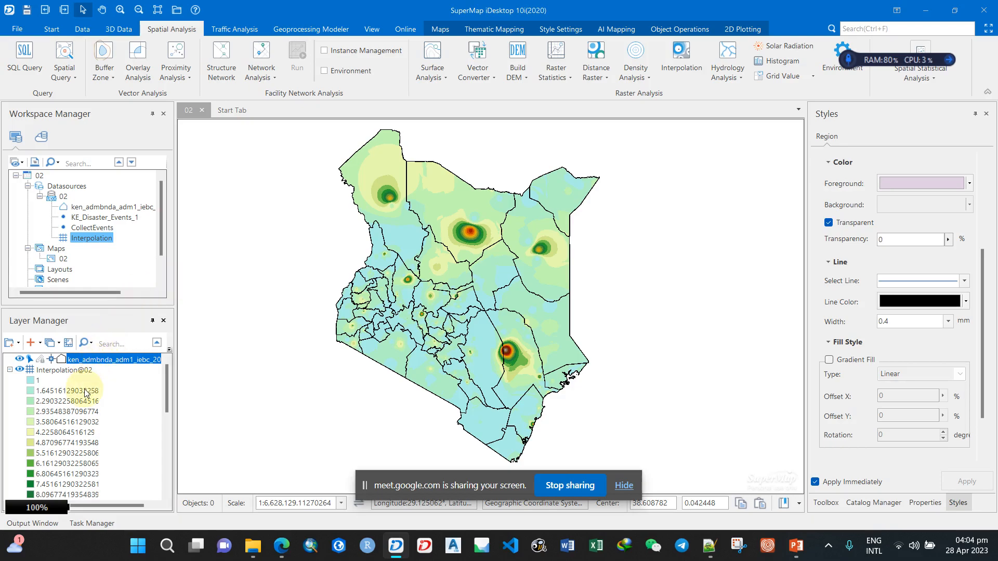
drag(164, 396, 146, 494)
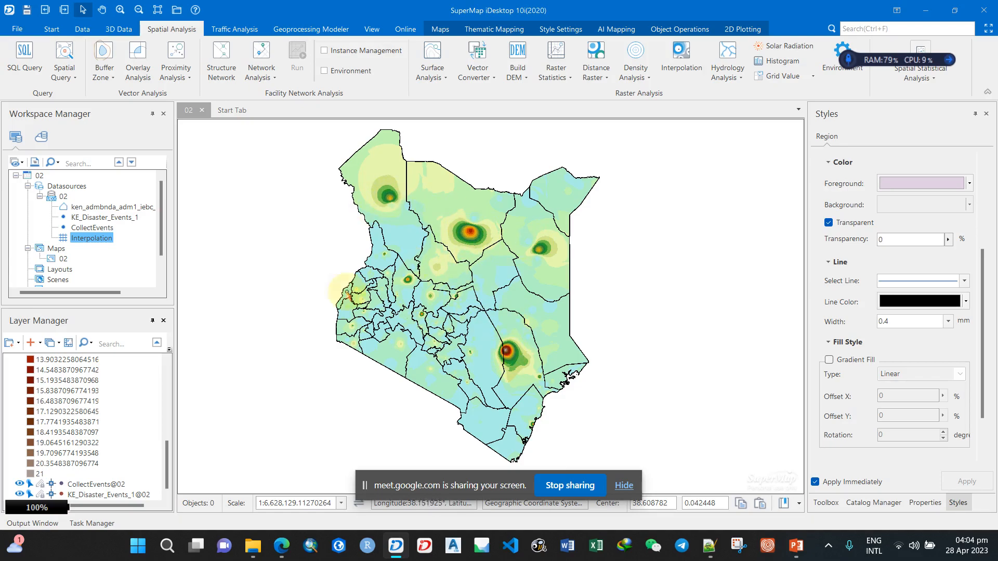
scroll(116, 424, up, 7)
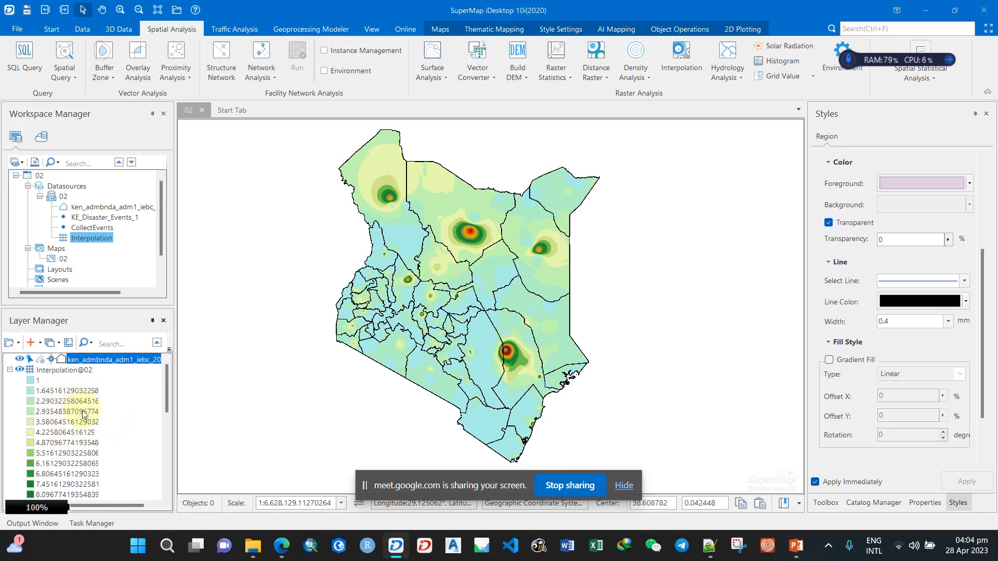
scroll(82, 432, down, 7)
scroll(83, 432, up, 7)
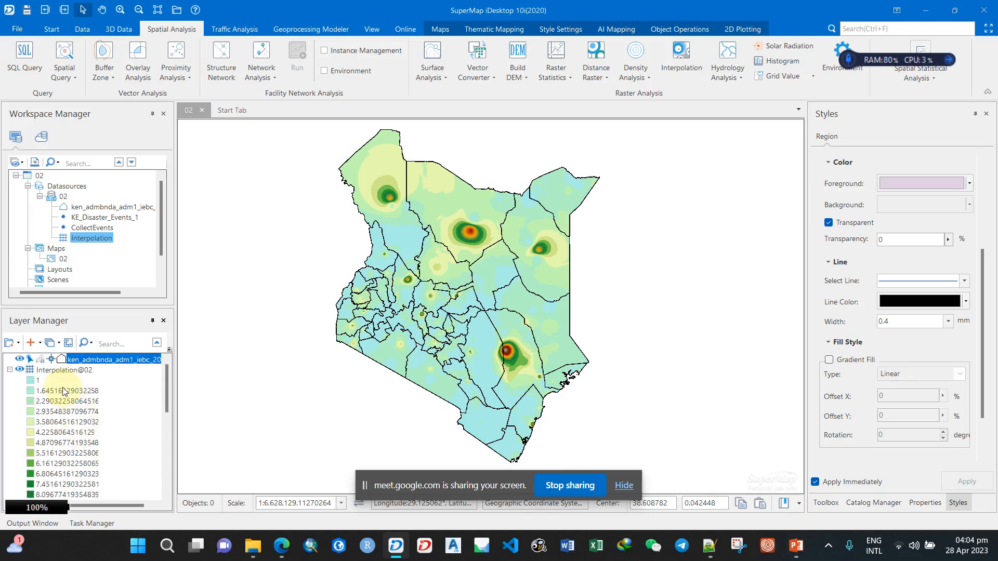
click(9, 370)
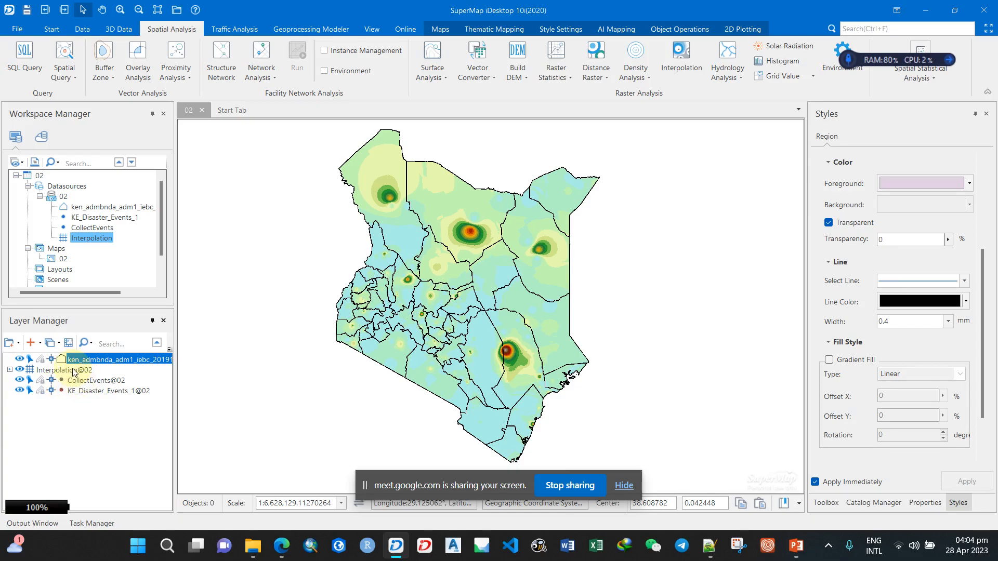
click(76, 370)
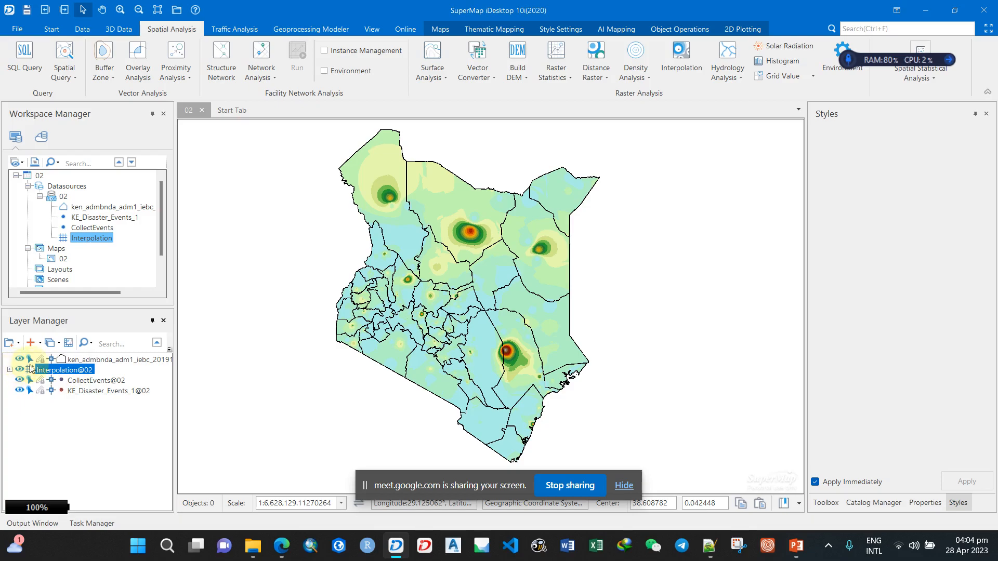
right_click(77, 371)
click(114, 408)
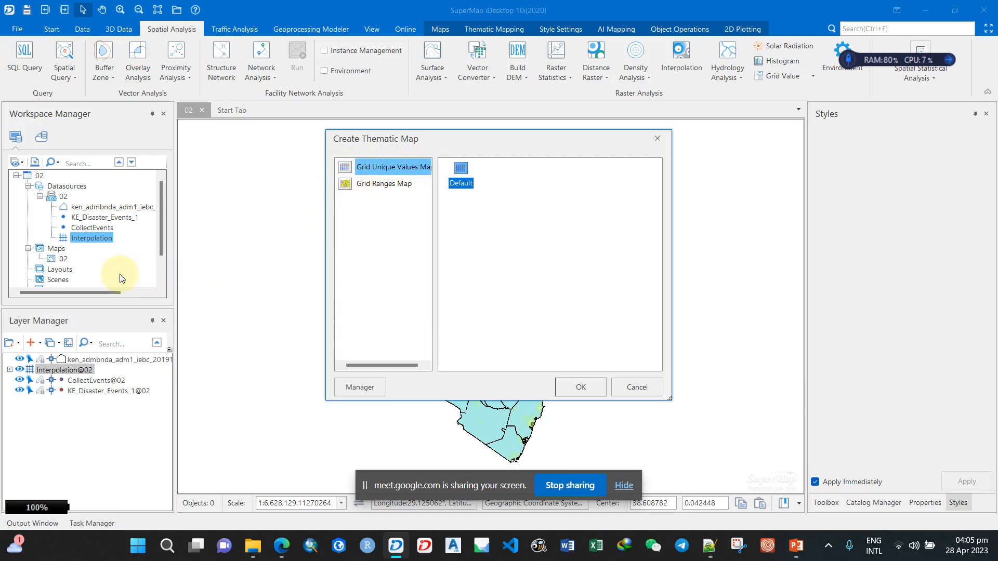
click(650, 144)
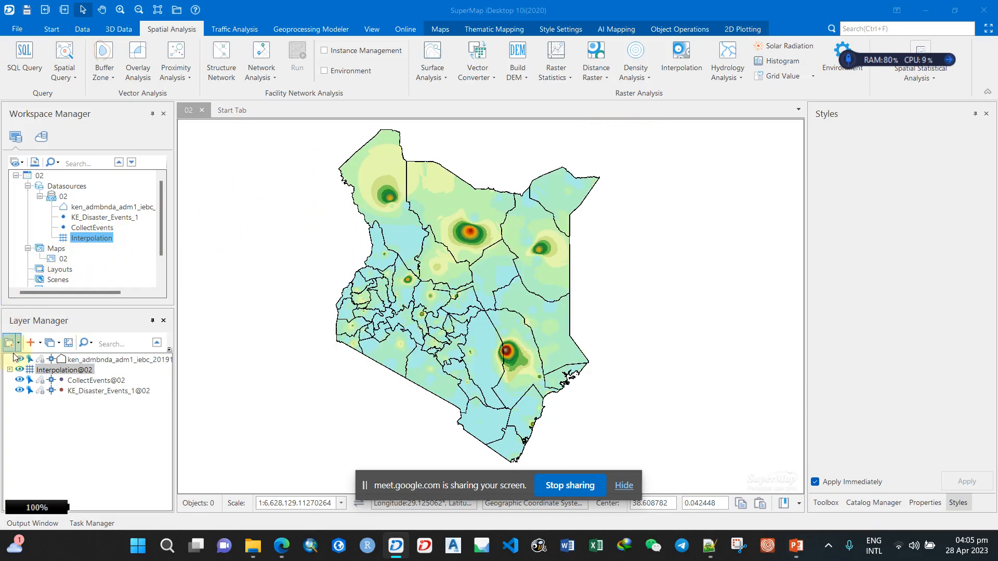
Expand the Interpolation layer's legend, review its class values and colors, and collapse it
click(10, 370)
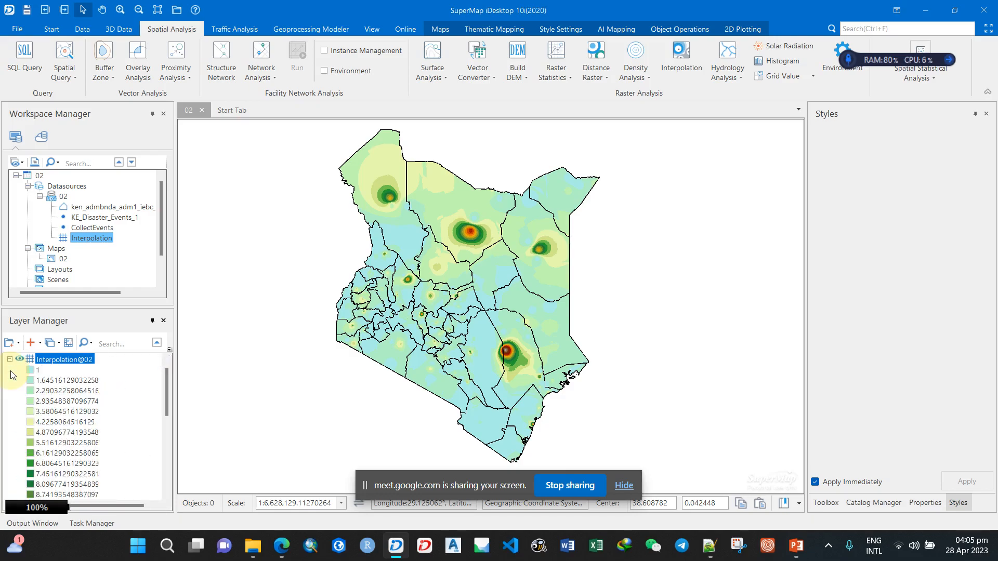
scroll(101, 395, up, 1)
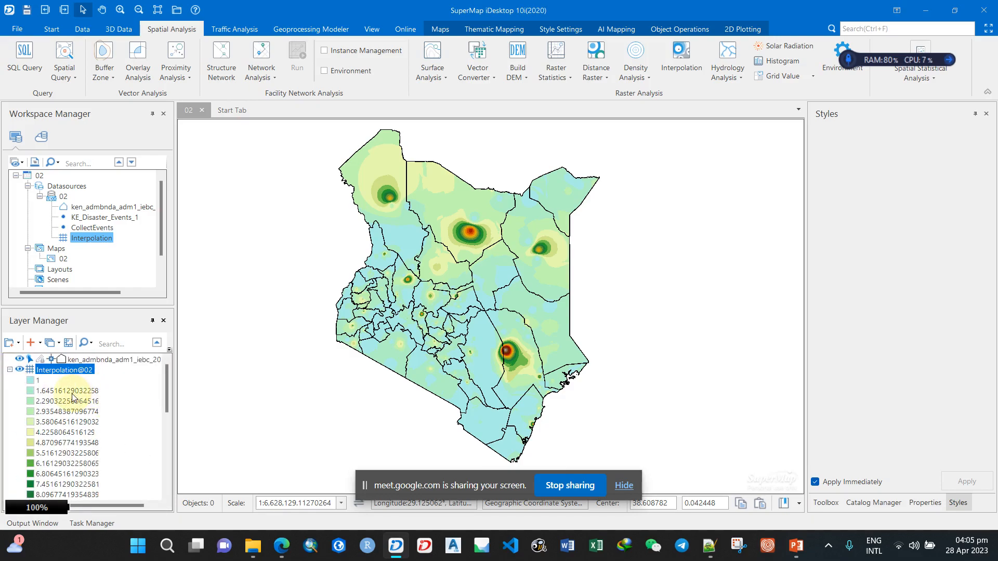
scroll(66, 396, down, 3)
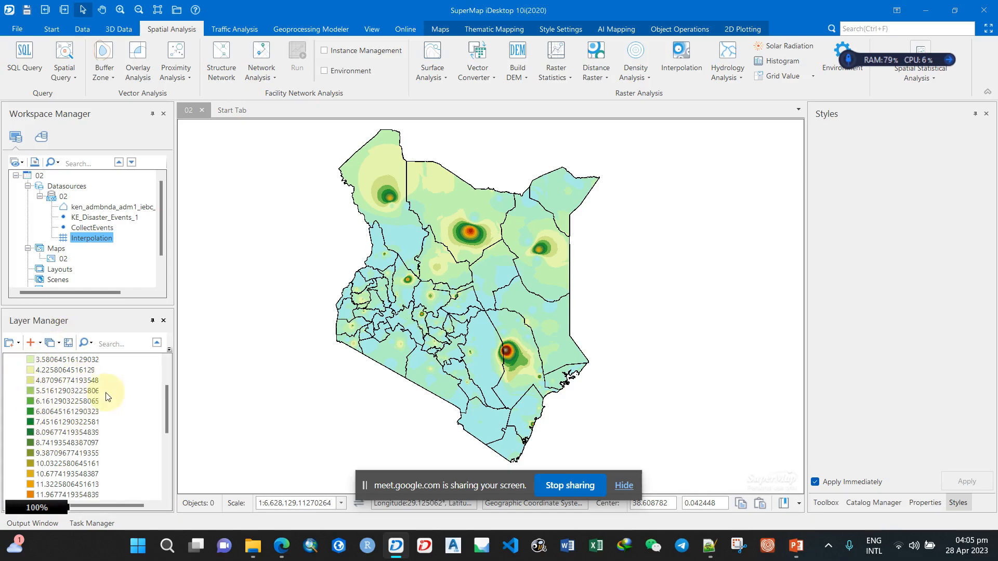
scroll(111, 399, up, 3)
click(10, 370)
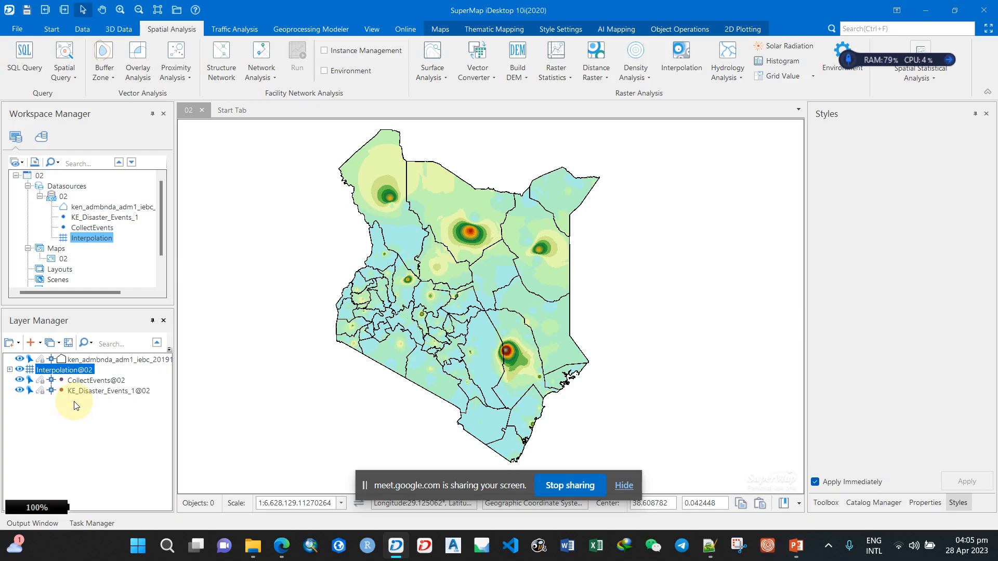
Create a Grid Ranges thematic map from the Interpolation layer using the Default template
right_click(51, 370)
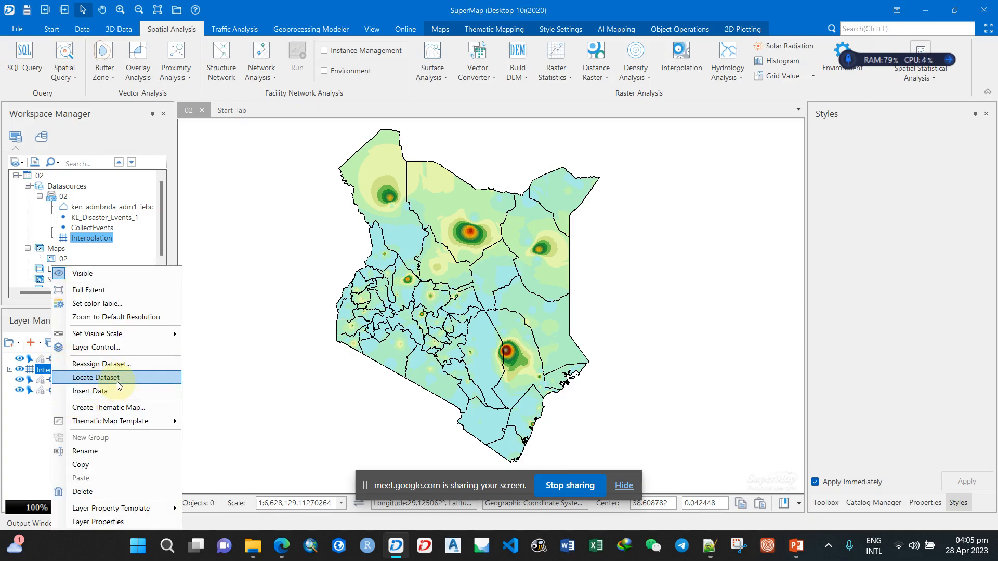
click(127, 406)
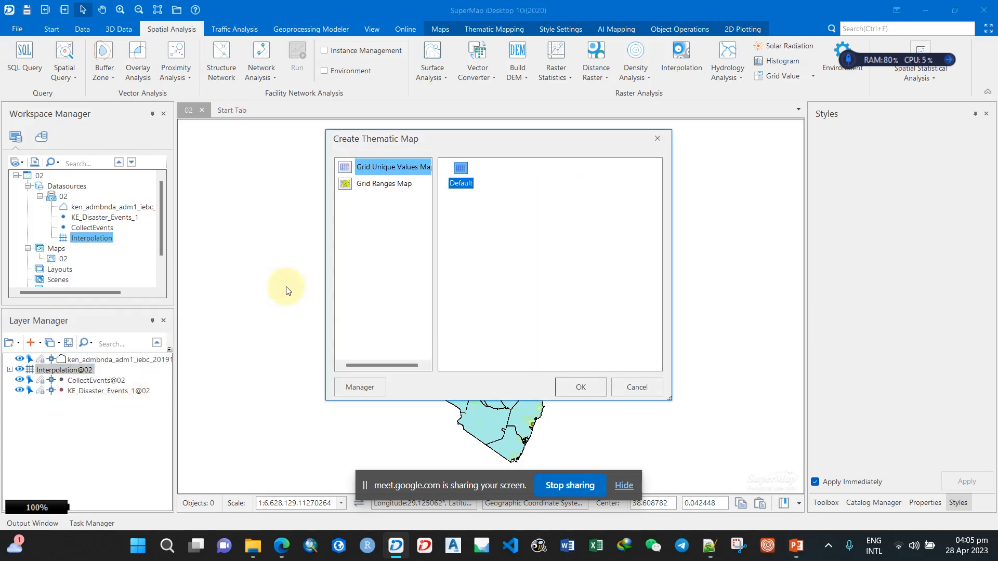
click(384, 185)
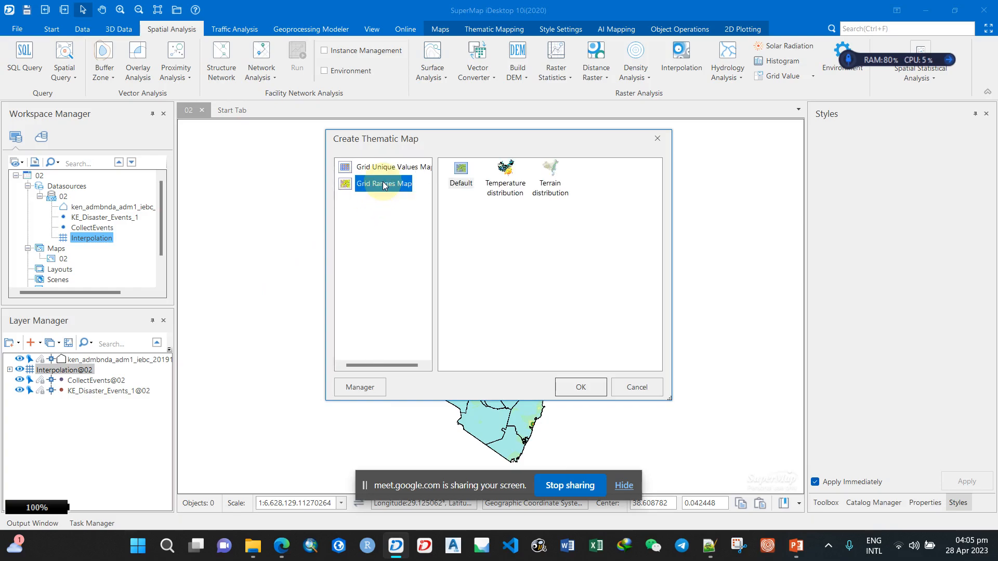
click(382, 168)
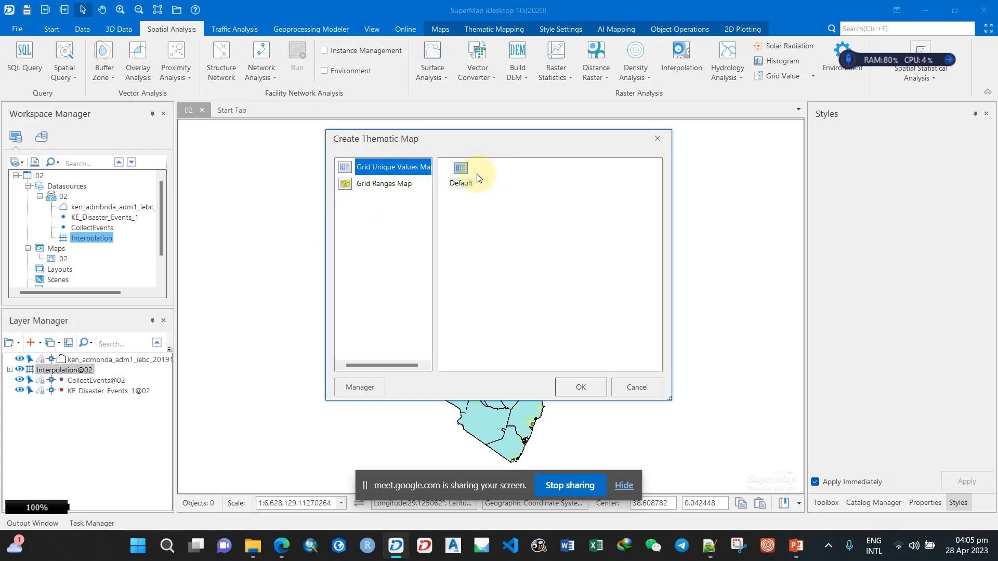
click(378, 192)
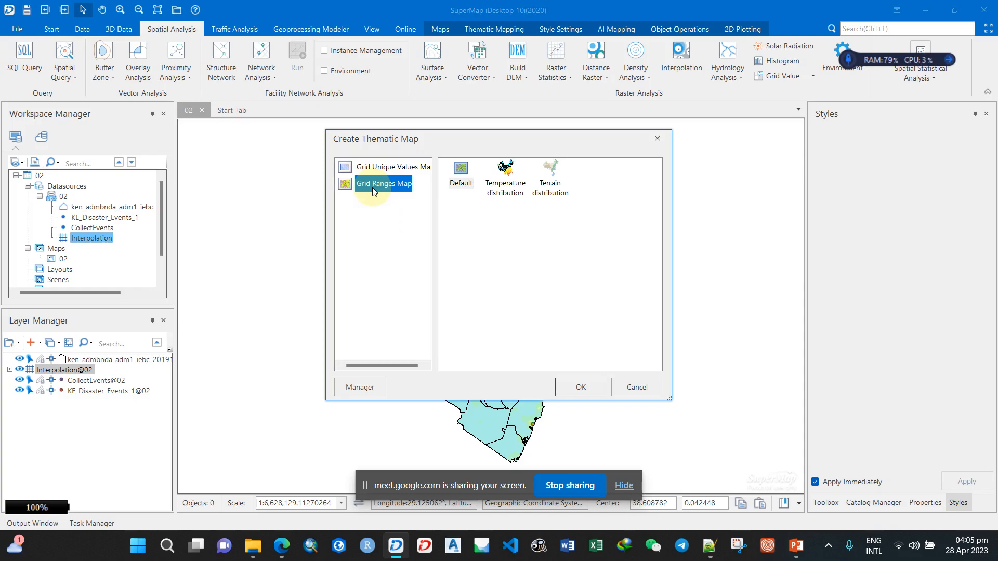
click(460, 172)
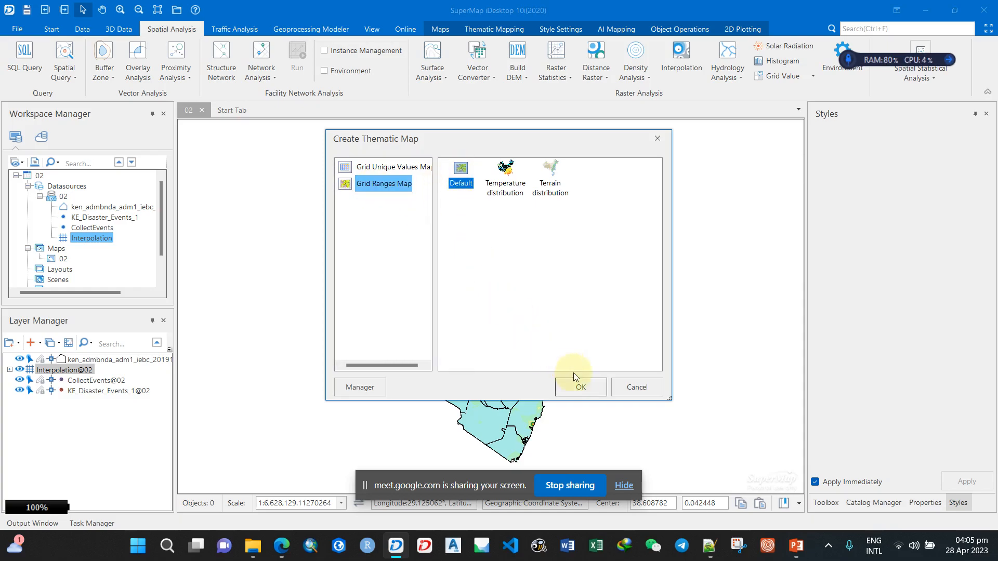
click(585, 387)
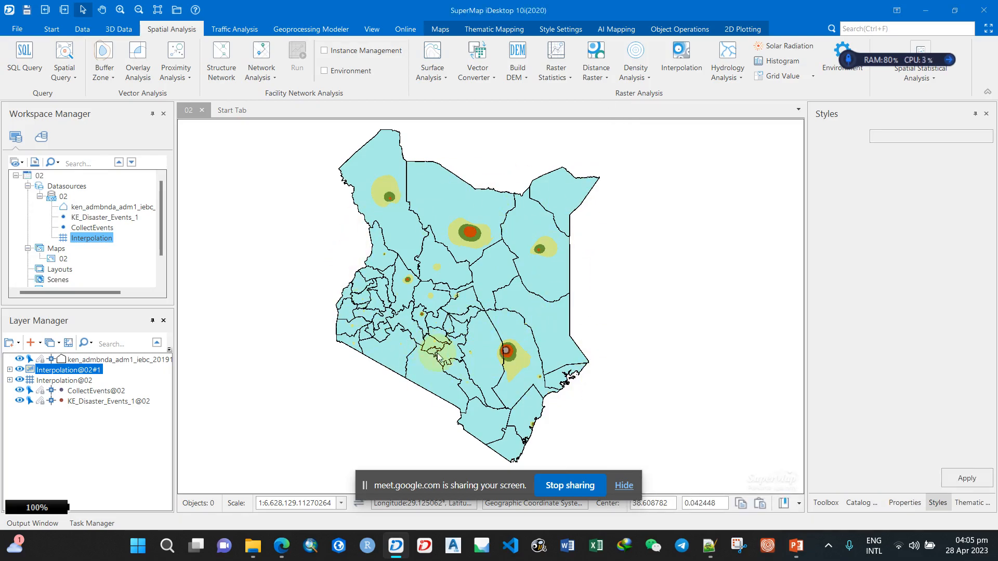
Hide the original Interpolation@02 layer and the CollectEvents and KE_Disaster_Events_1 point layers
click(19, 380)
click(89, 383)
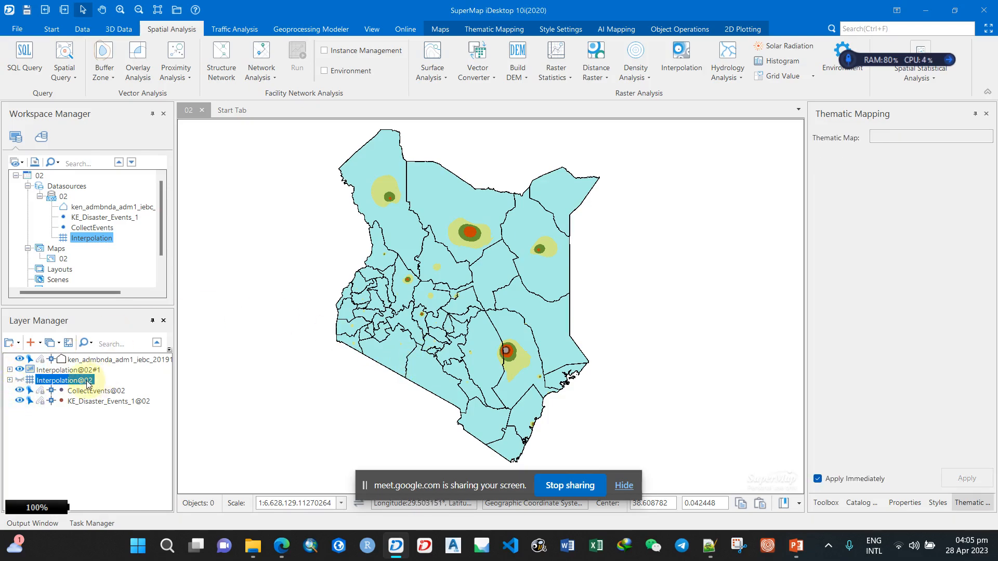
click(19, 391)
click(20, 401)
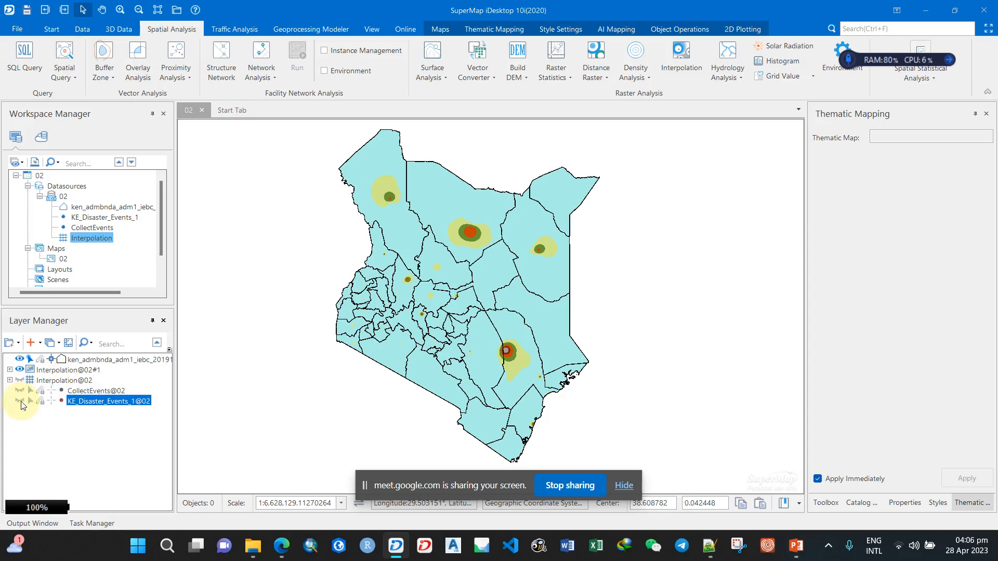
Rename the ken_admbnda_adm1 county layer to "County Boundary"
click(71, 364)
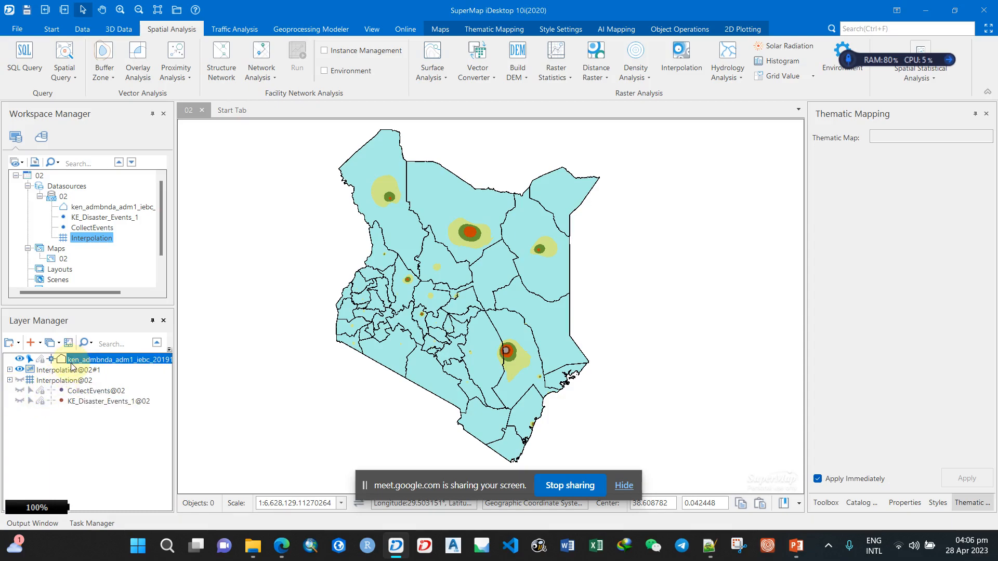
right_click(97, 359)
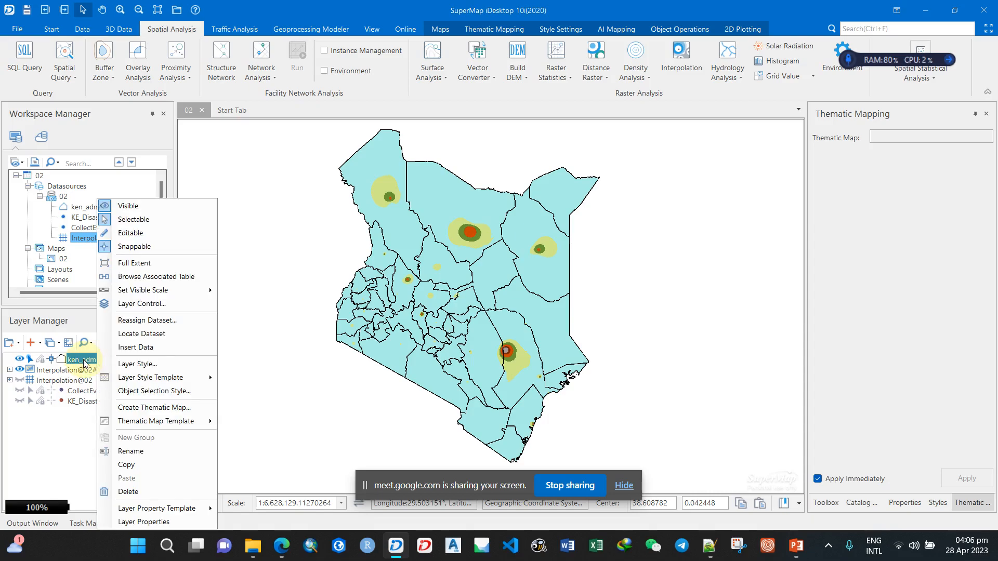
click(149, 447)
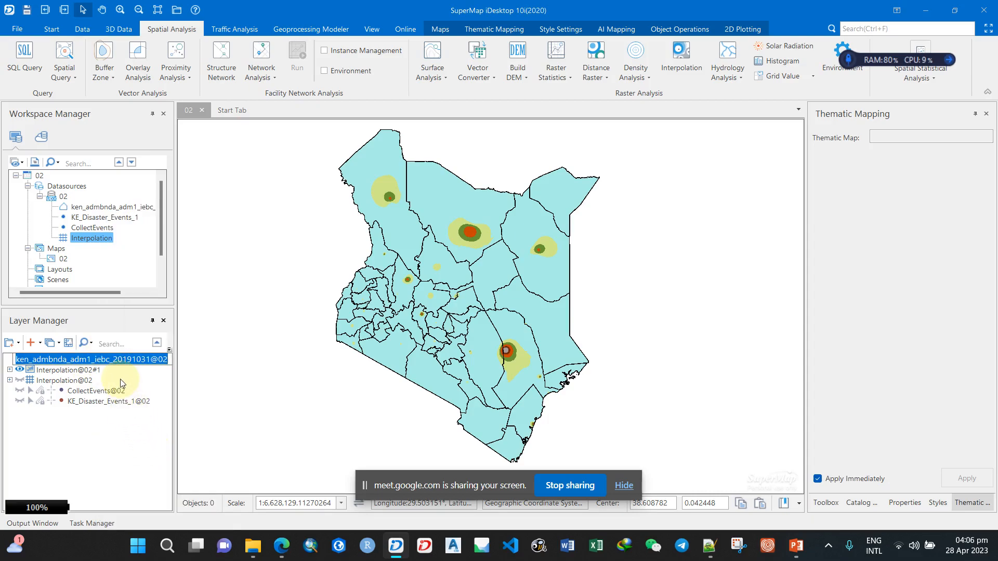
text(County )
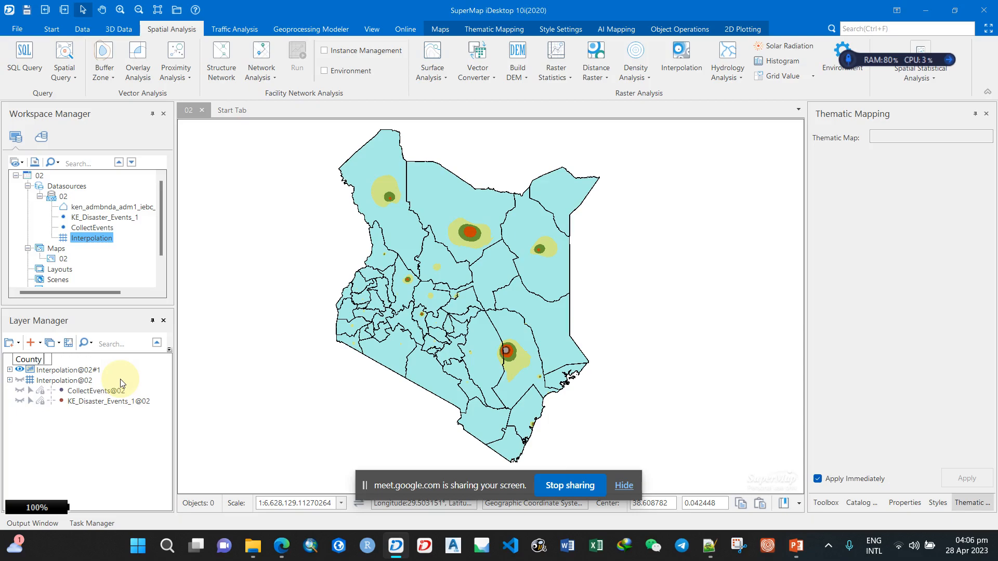
text(Boundary)
key(Return)
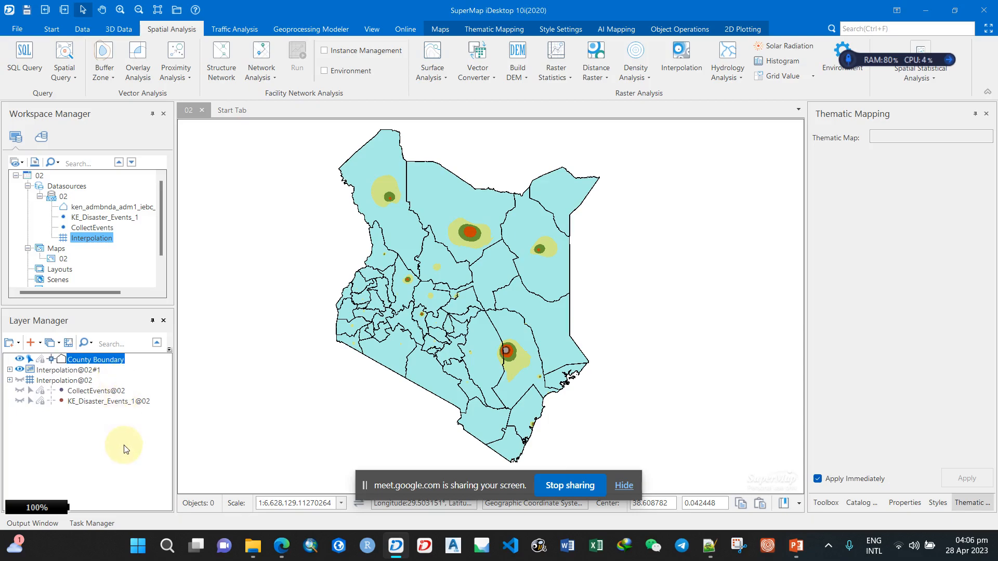
Open the thematic settings of Interpolation@02#1 with its legend expanded, and widen the settings area and its range Title column
click(63, 370)
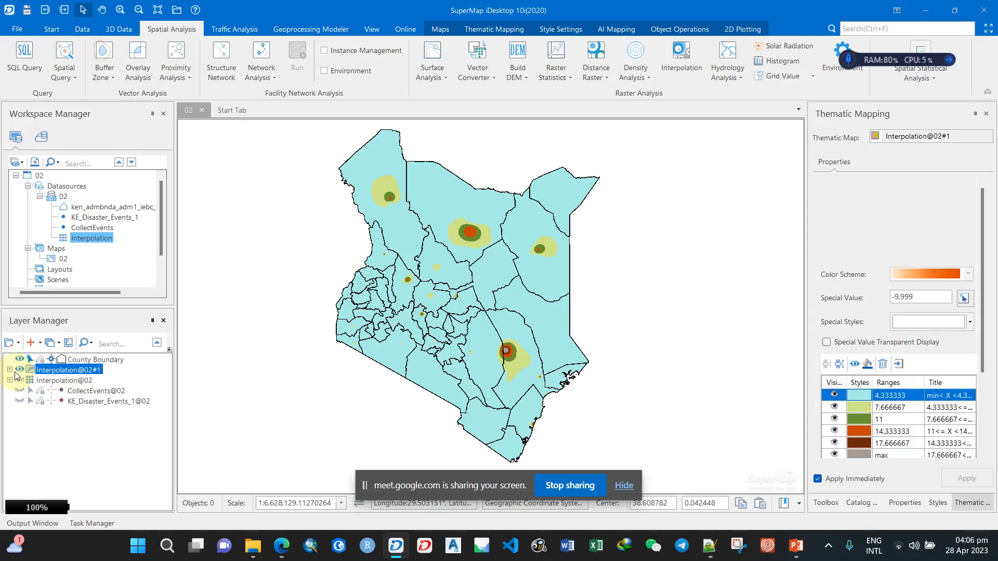
click(10, 370)
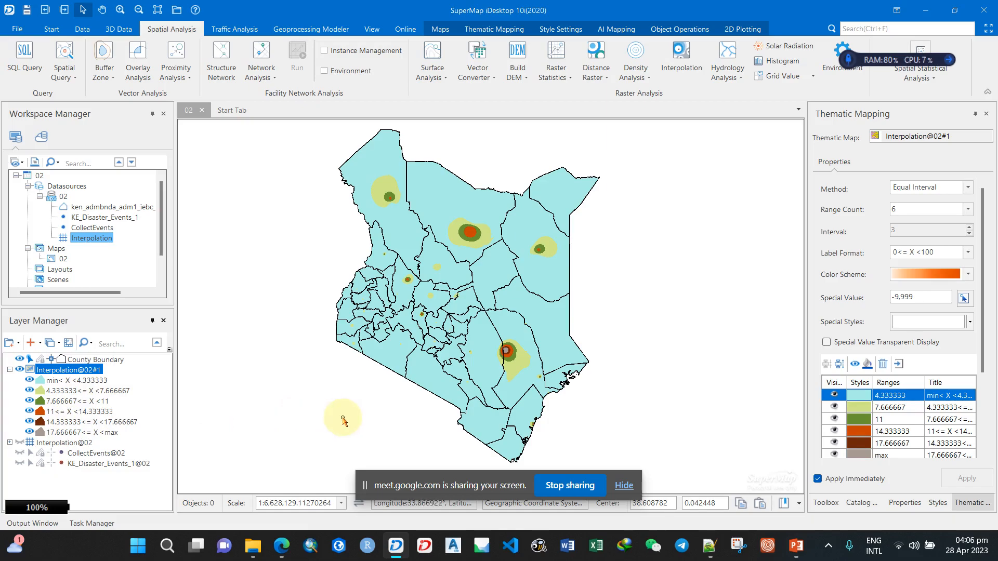
drag(806, 308, 771, 312)
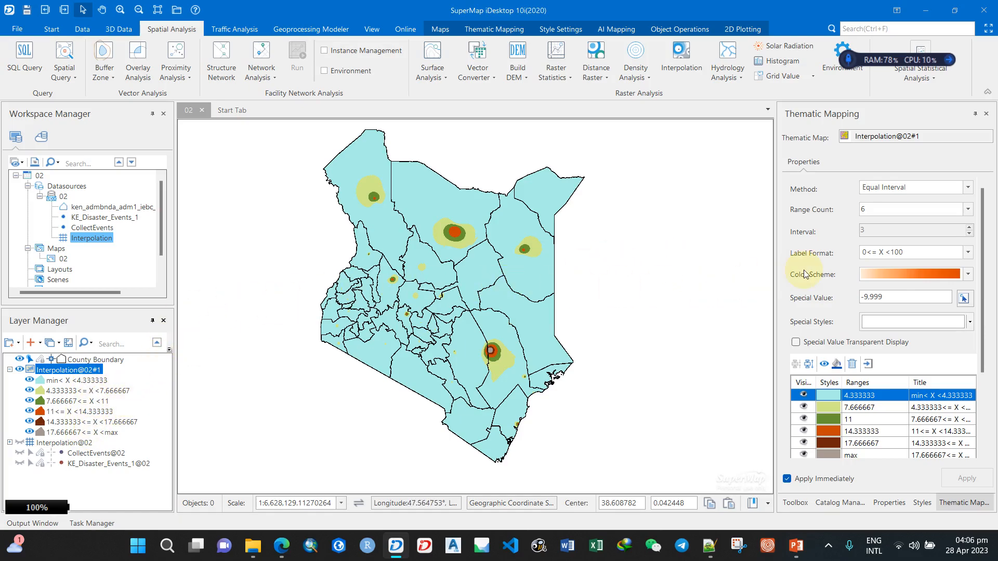
click(967, 188)
click(971, 189)
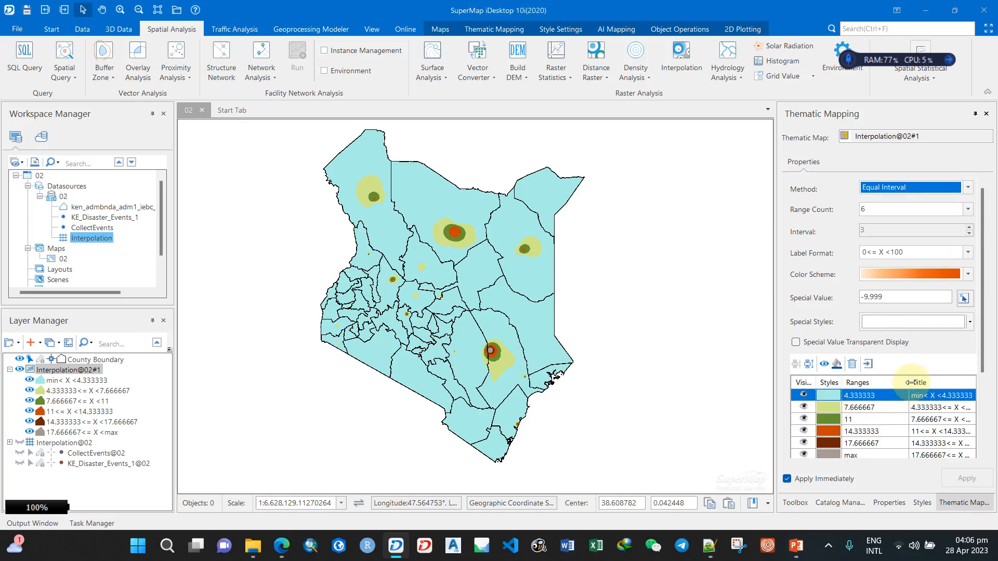
drag(909, 382, 891, 382)
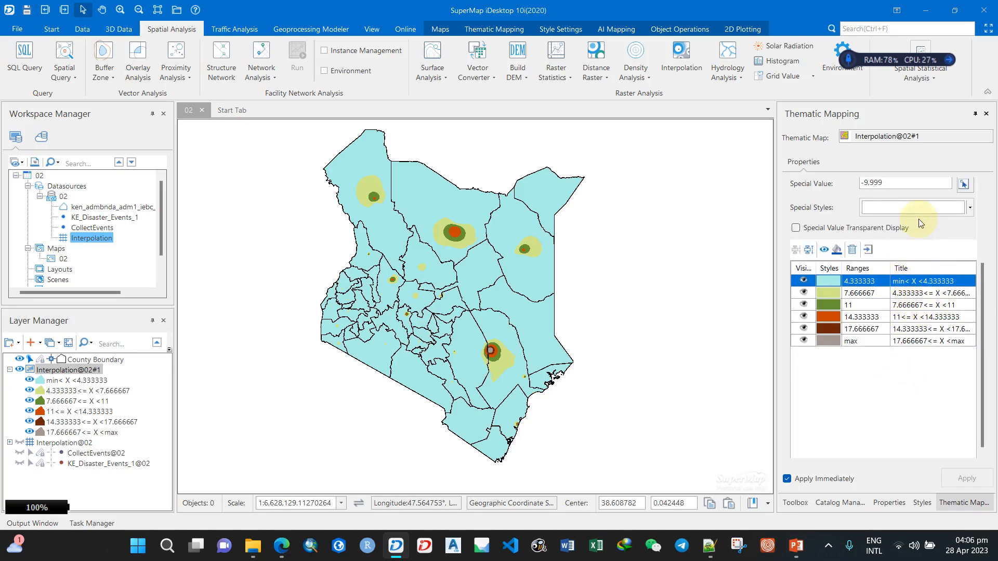
Change the label format of the Interpolation ranges map to 0 - 100
scroll(918, 208, up, 1)
scroll(899, 243, up, 1)
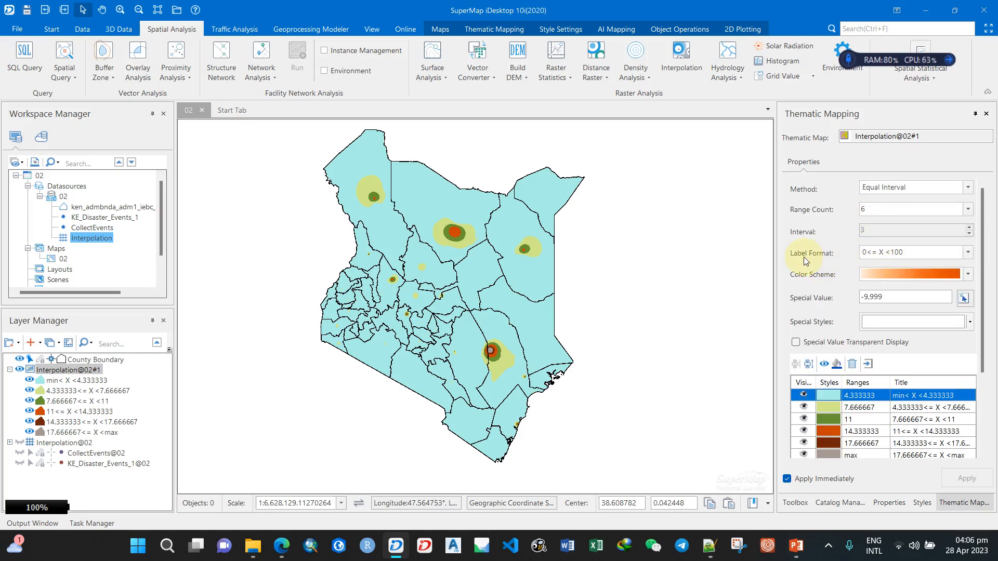
click(968, 252)
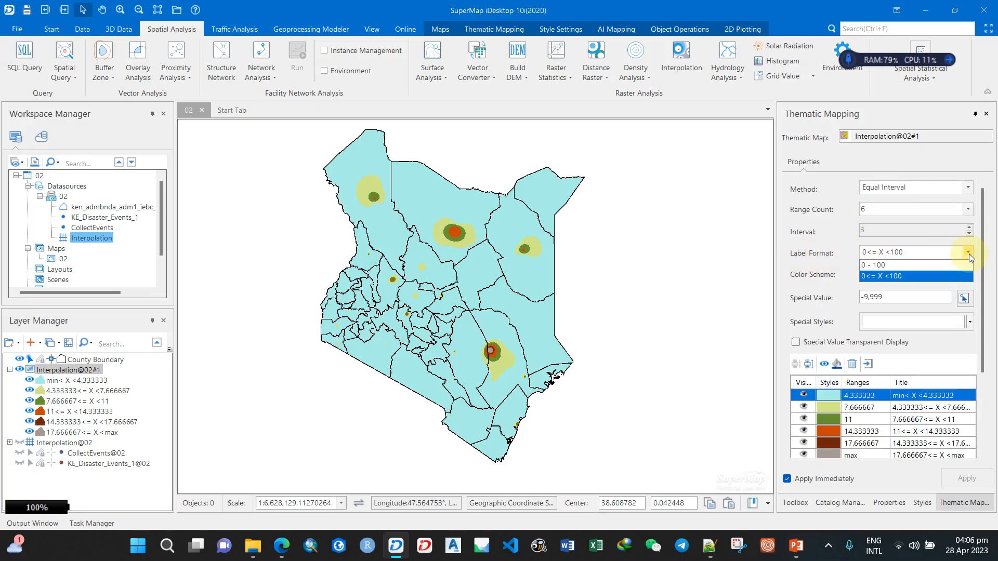
click(897, 264)
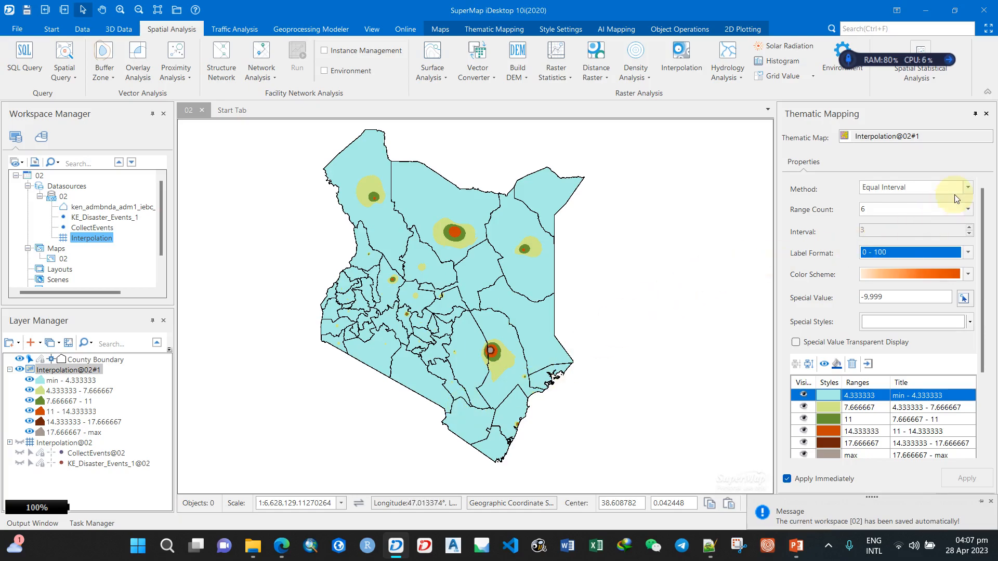
Try Square Root Interval as the ranges map's classification method, and set the method to Logarithmic Interval
click(968, 188)
click(924, 211)
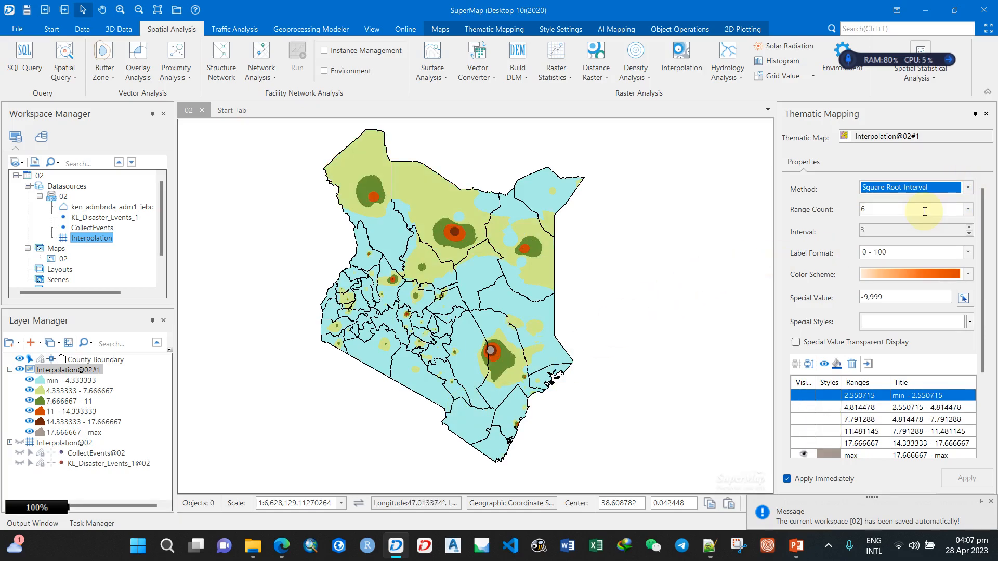
click(965, 190)
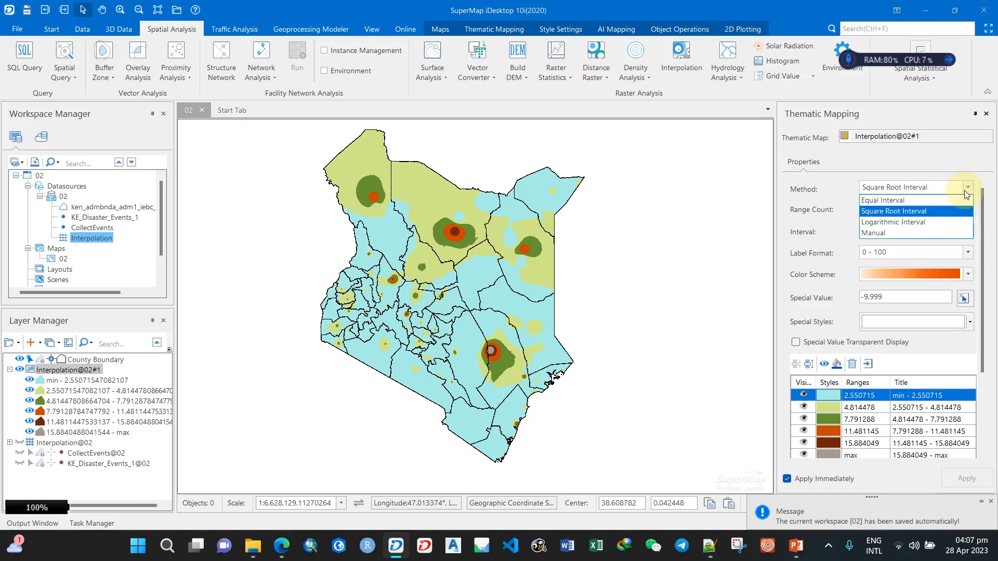
click(925, 220)
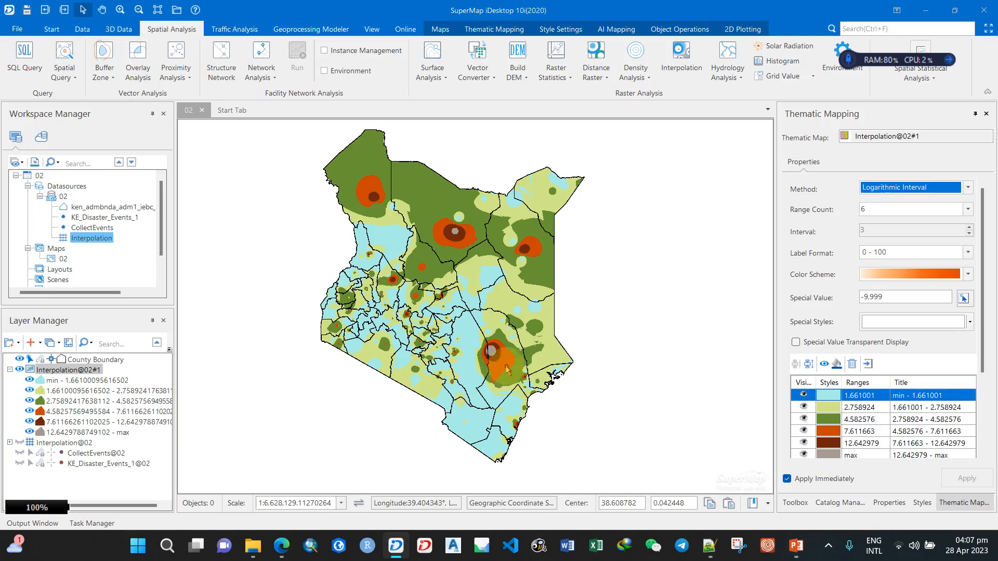
click(970, 187)
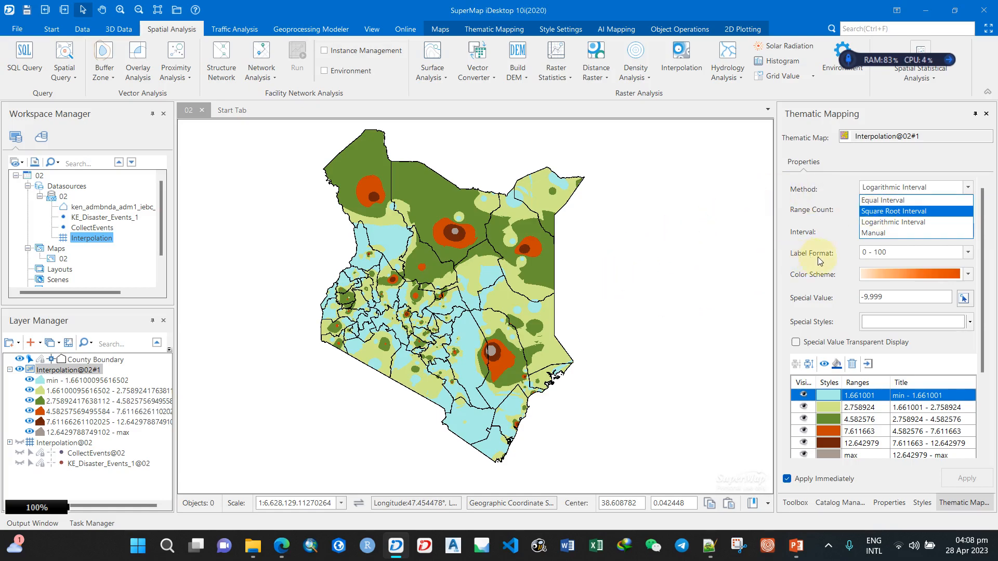
click(881, 224)
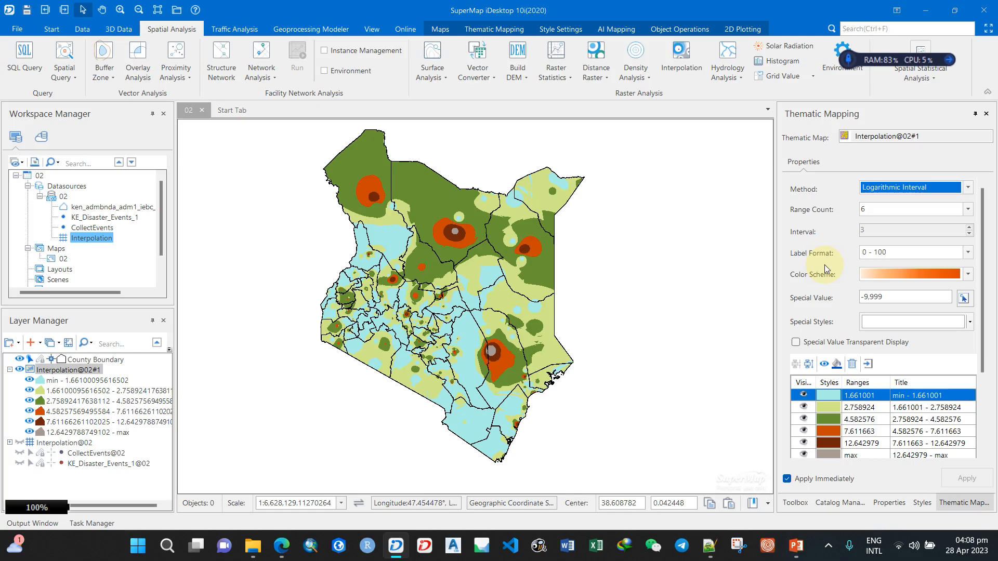
Switch to PowerPoint to check the expected Kenya multi-hazard map on slide 10, and return to SuperMap iDesktop
click(796, 546)
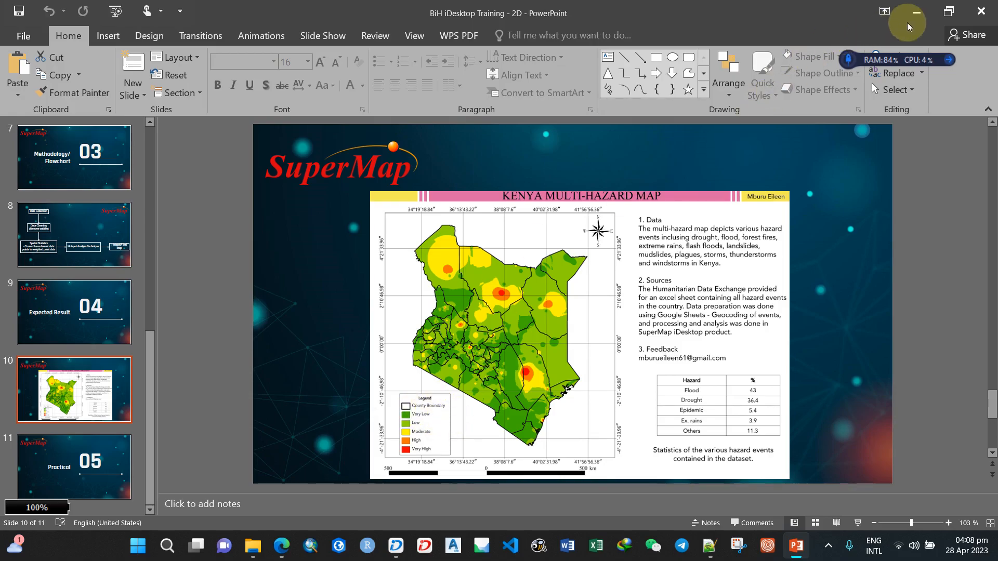
click(916, 13)
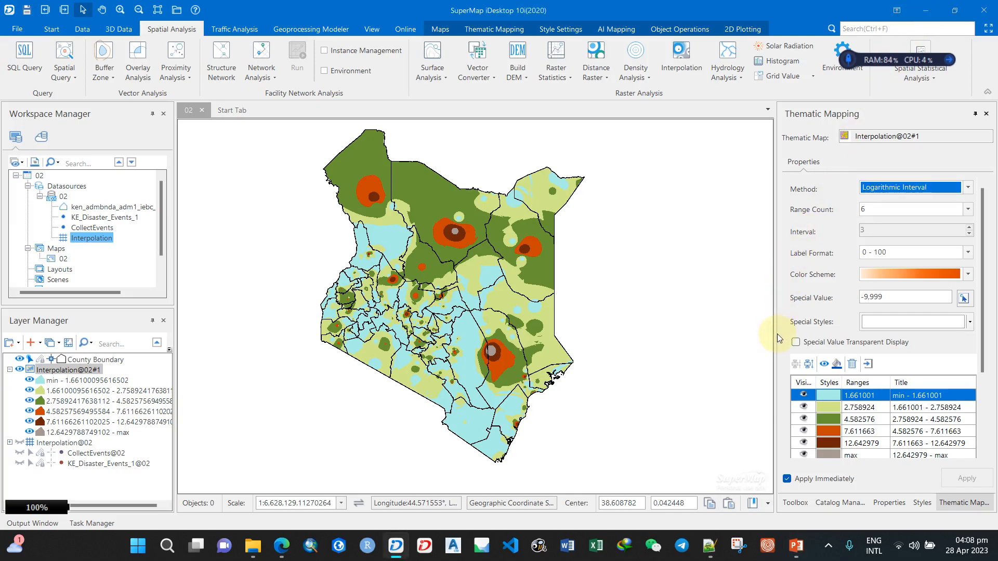
mouse_move(796, 546)
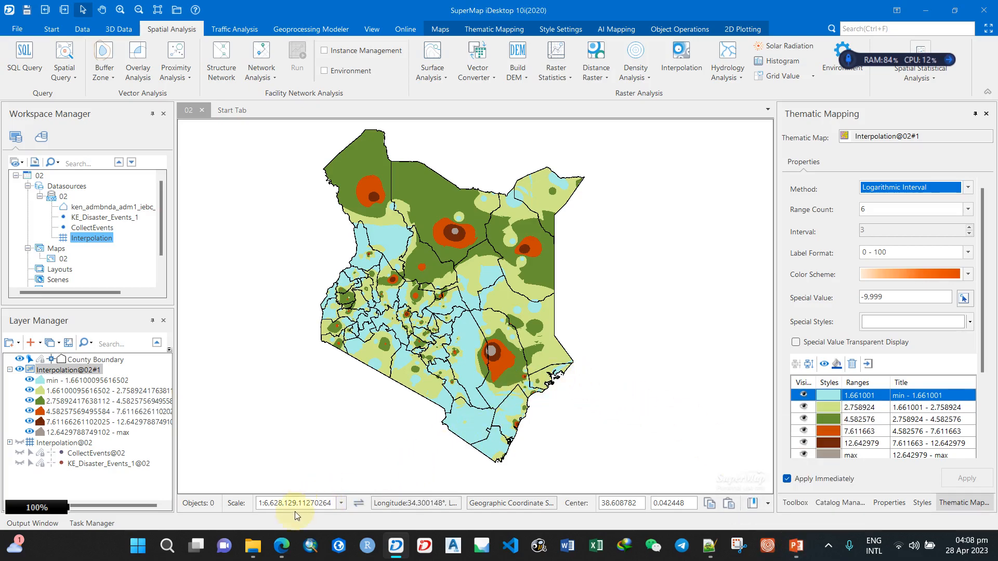
Switch to the Google Meet call in Edge, present the entire screen, and return to SuperMap iDesktop
mouse_move(280, 552)
click(332, 476)
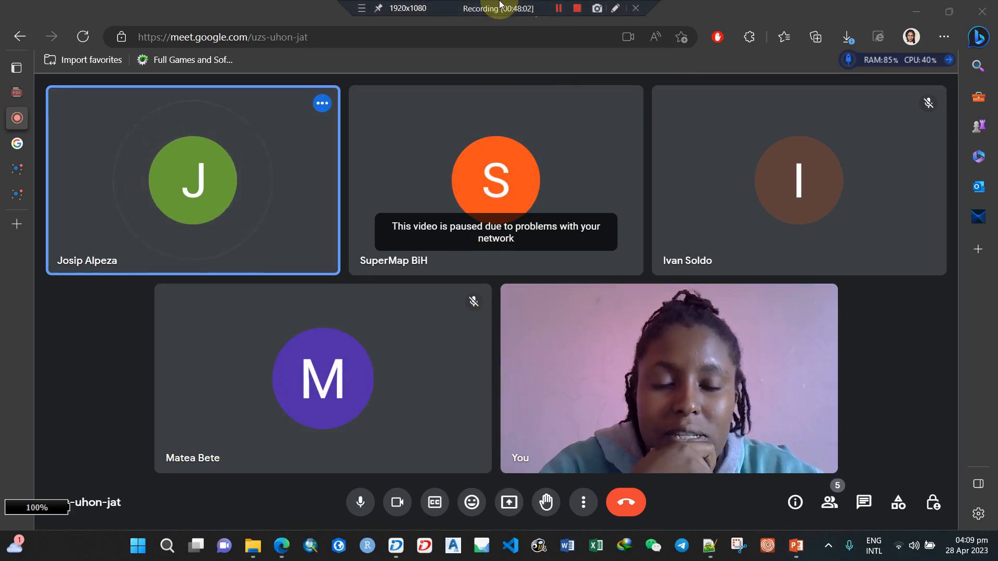
click(509, 503)
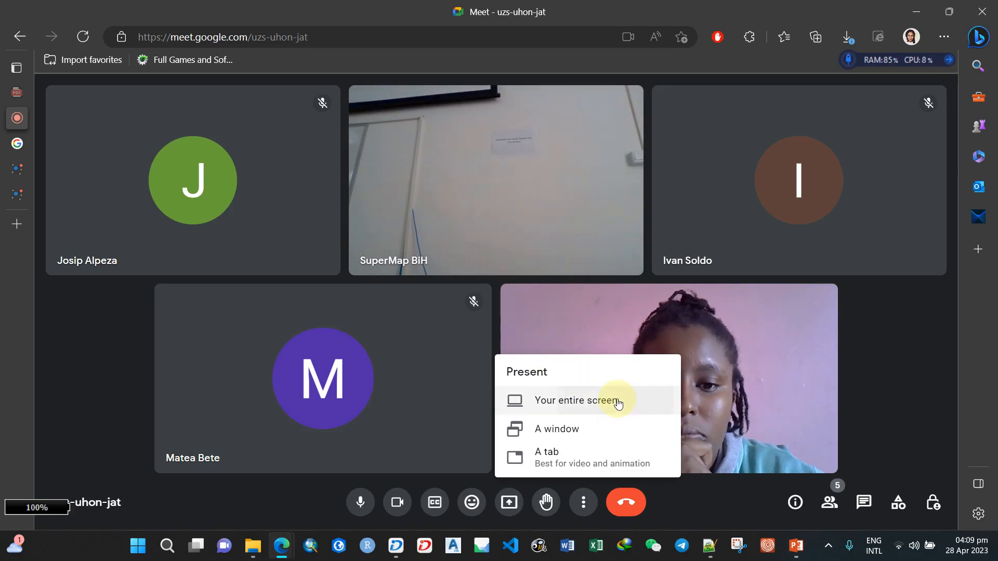
click(618, 403)
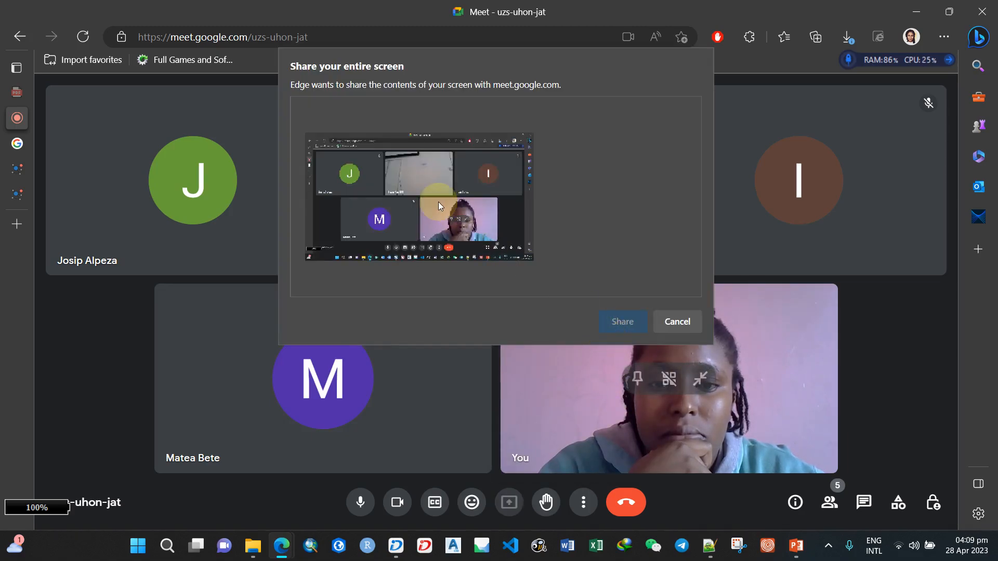
click(438, 206)
click(623, 320)
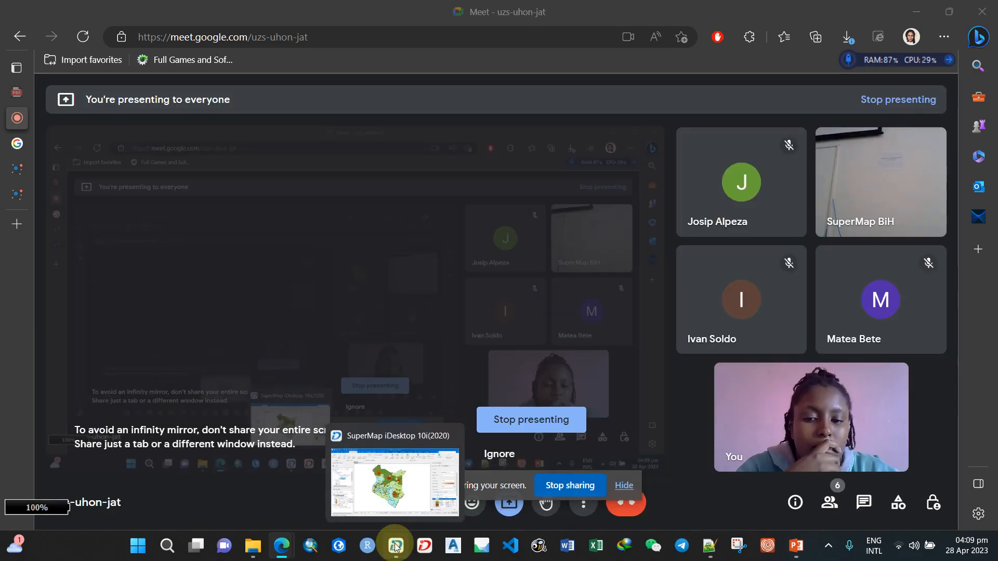
click(396, 546)
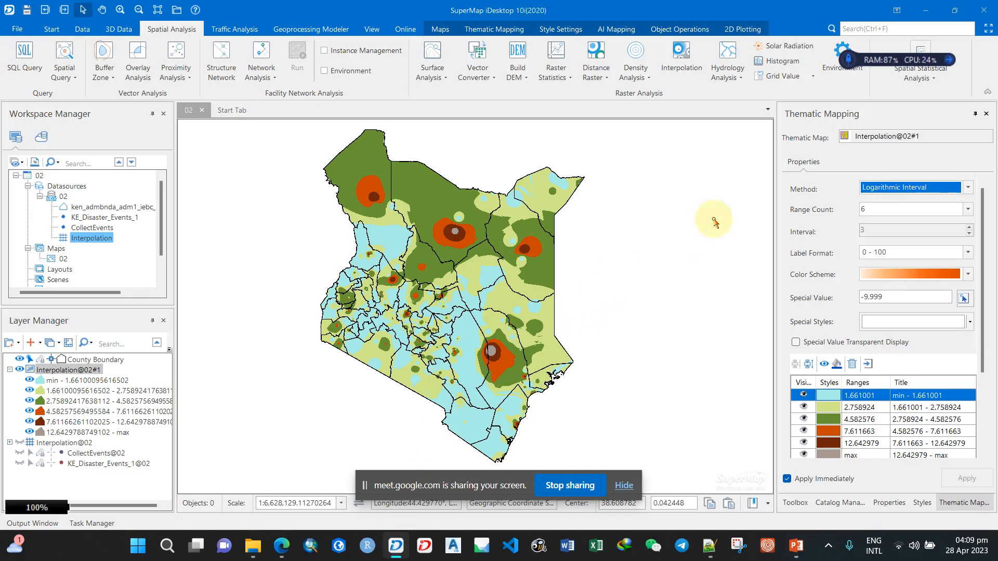
Check the expected map in PowerPoint, and set the Interpolation ranges map's range count to 5 in SuperMap iDesktop
click(851, 67)
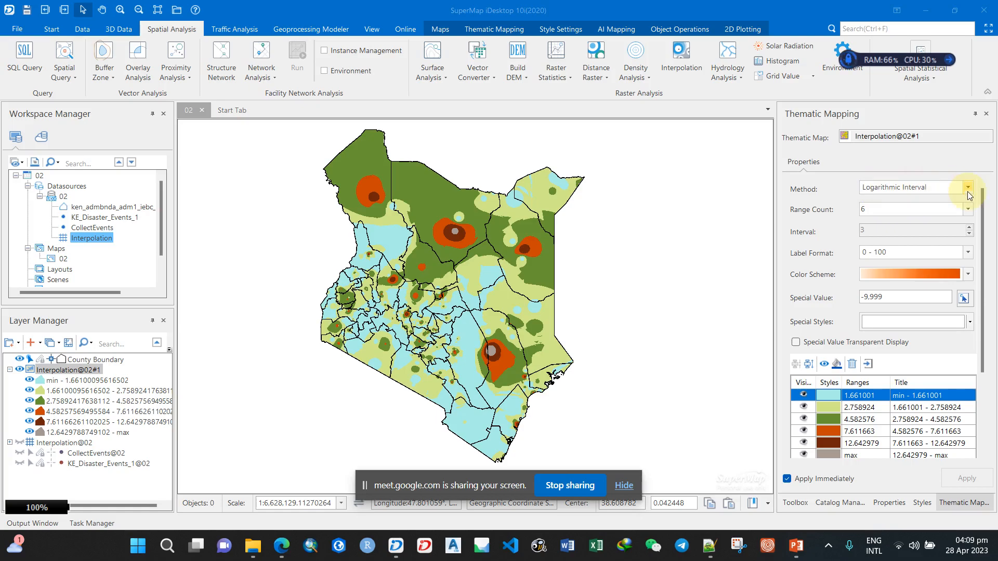
click(796, 546)
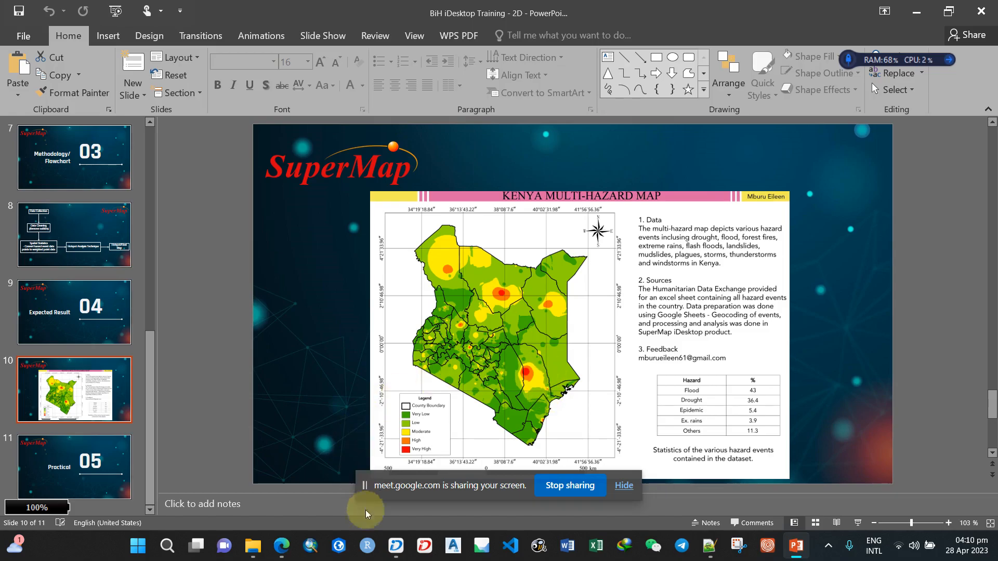
click(396, 544)
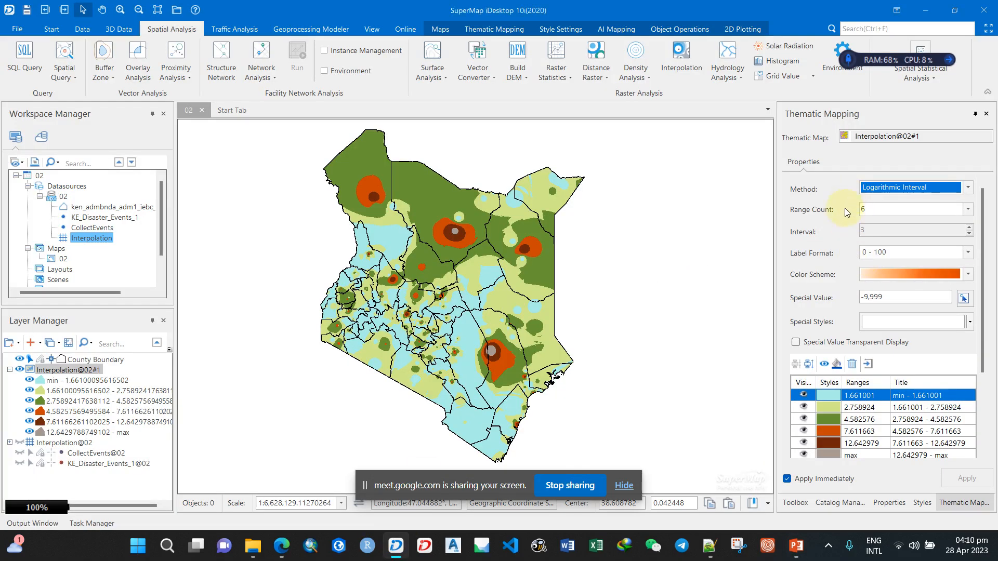
click(899, 211)
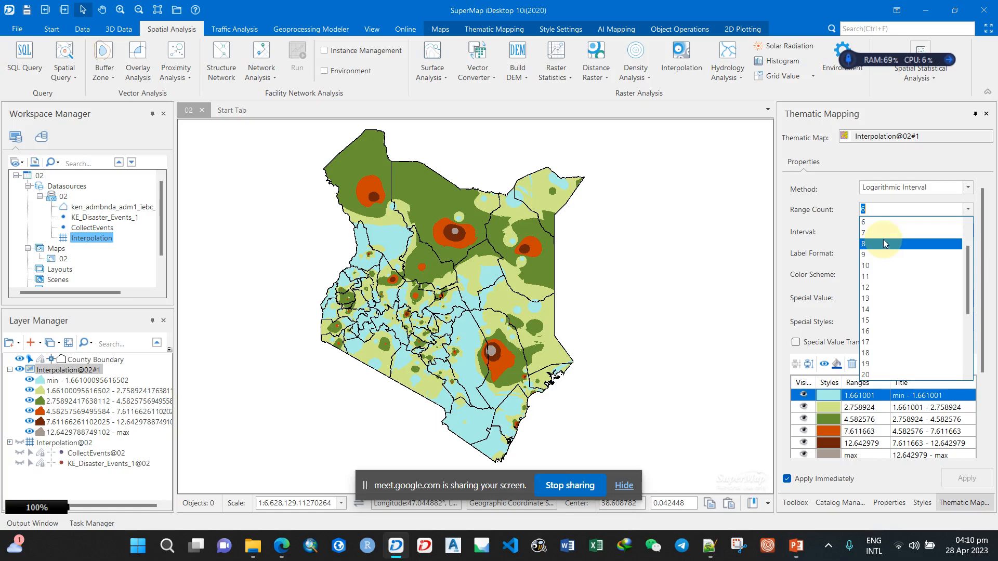
click(875, 255)
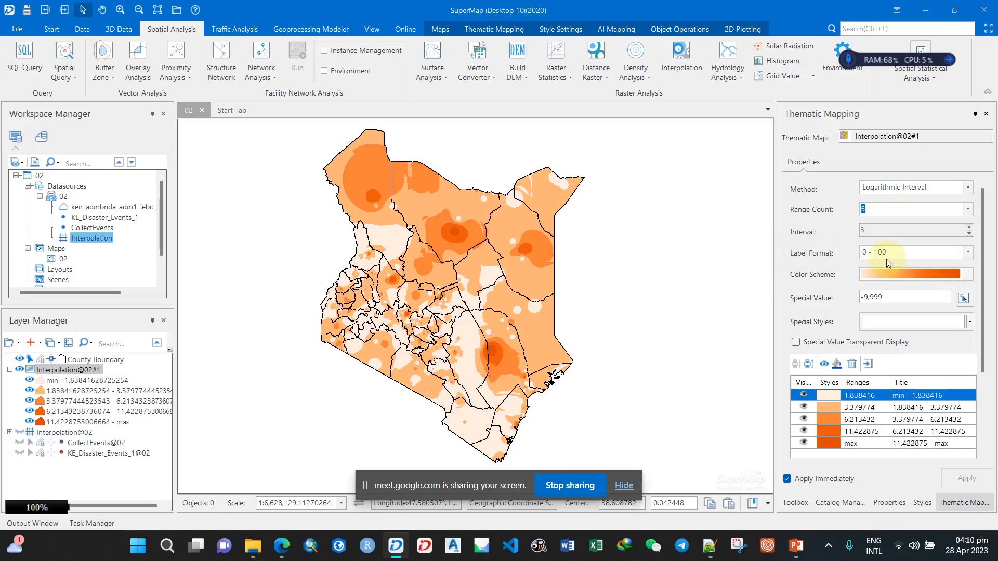
Apply the green-to-red ZW_Equal color scheme from the For Graph Map group to the ranges map
click(970, 274)
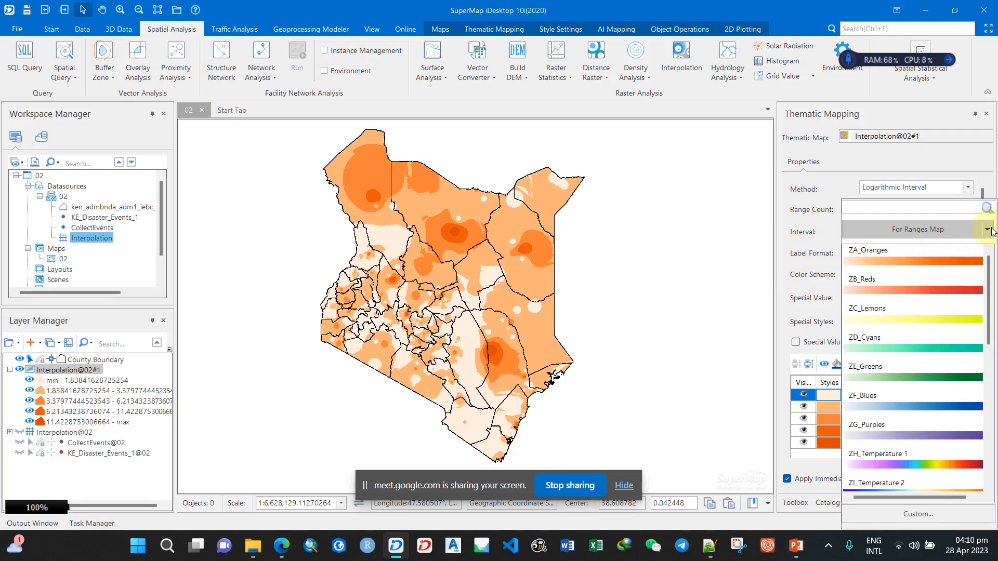
click(988, 230)
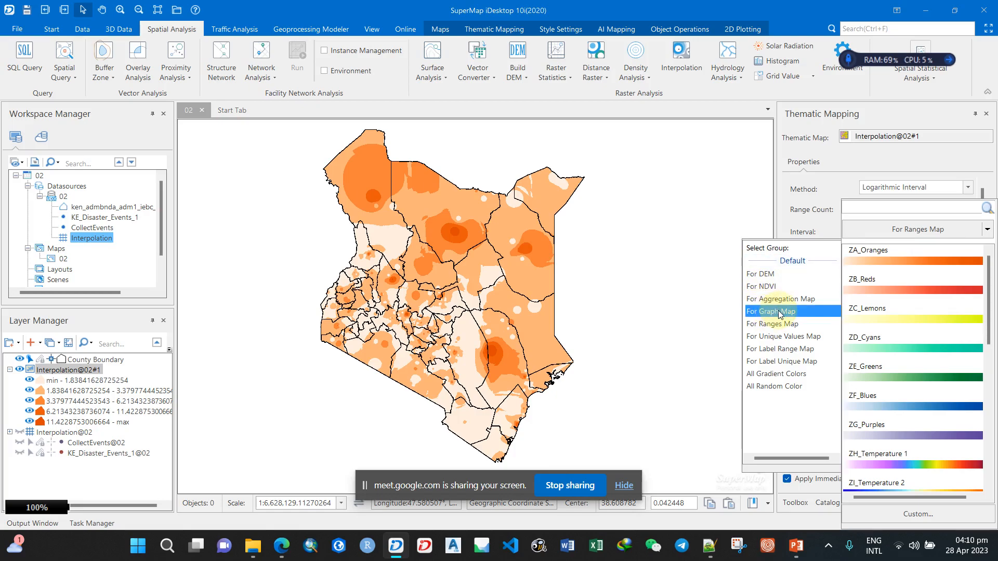
click(780, 312)
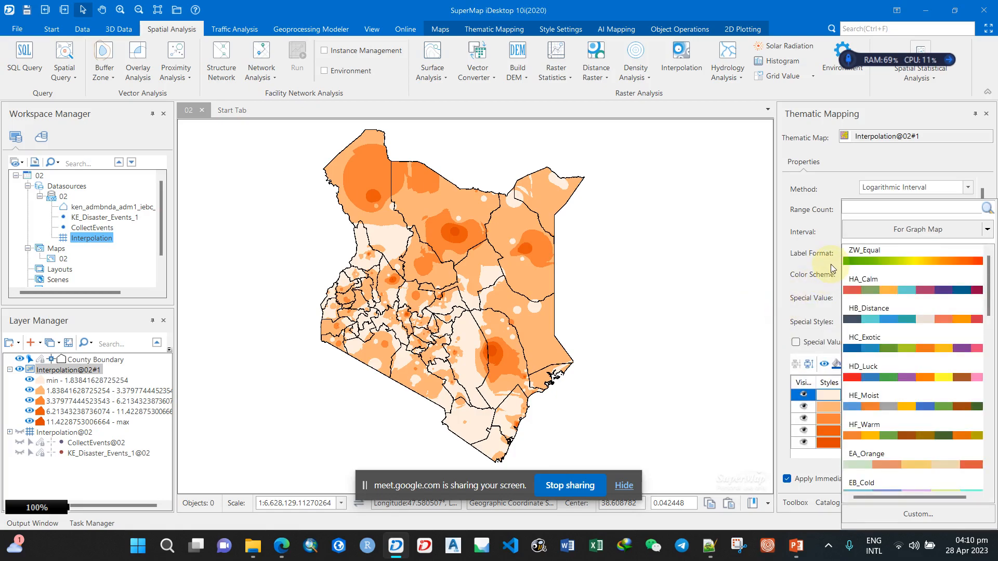
click(833, 263)
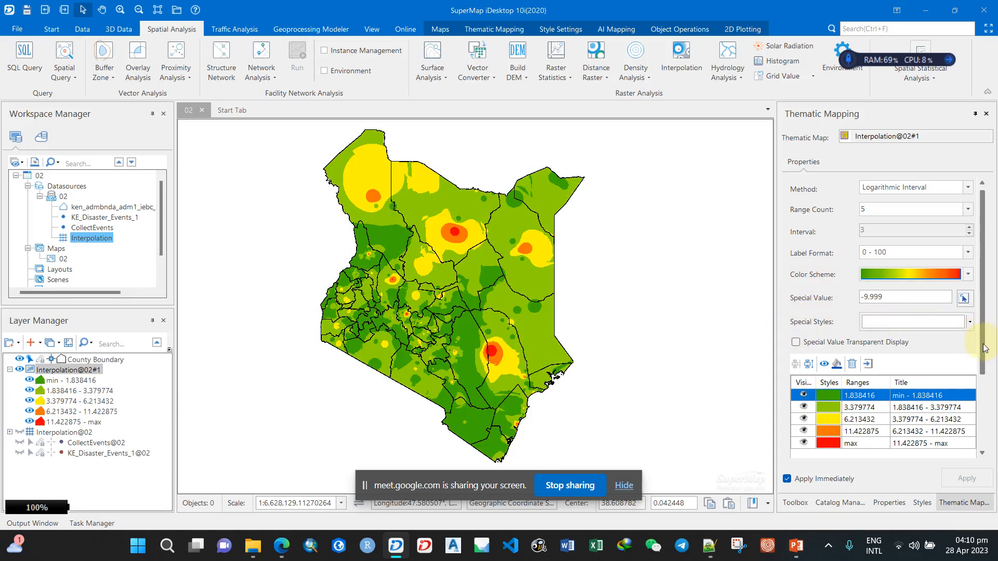
Title the lowest range (dark green) "Very Low" and the second range (light green) "Low"
drag(984, 348, 985, 388)
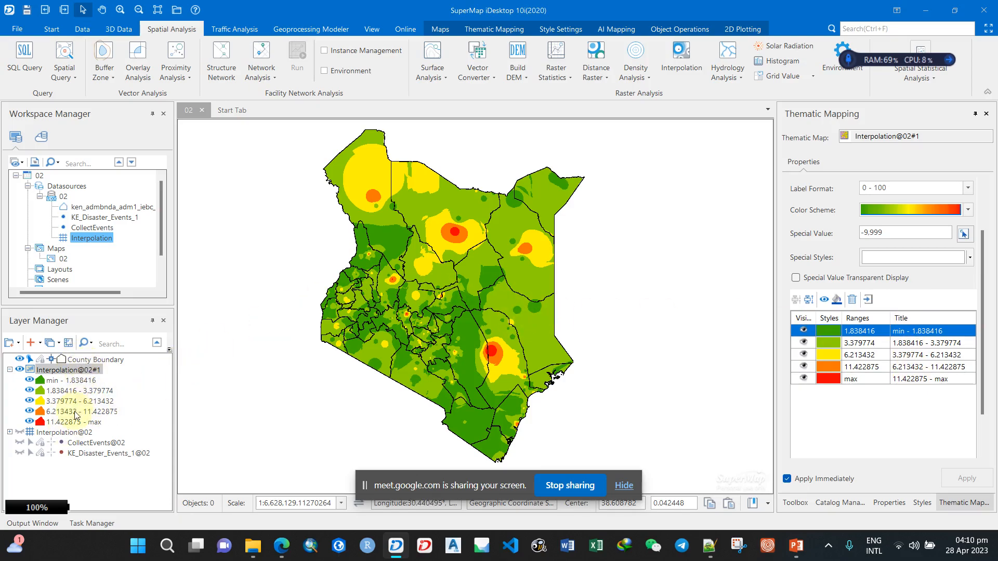
scroll(920, 335, down, 1)
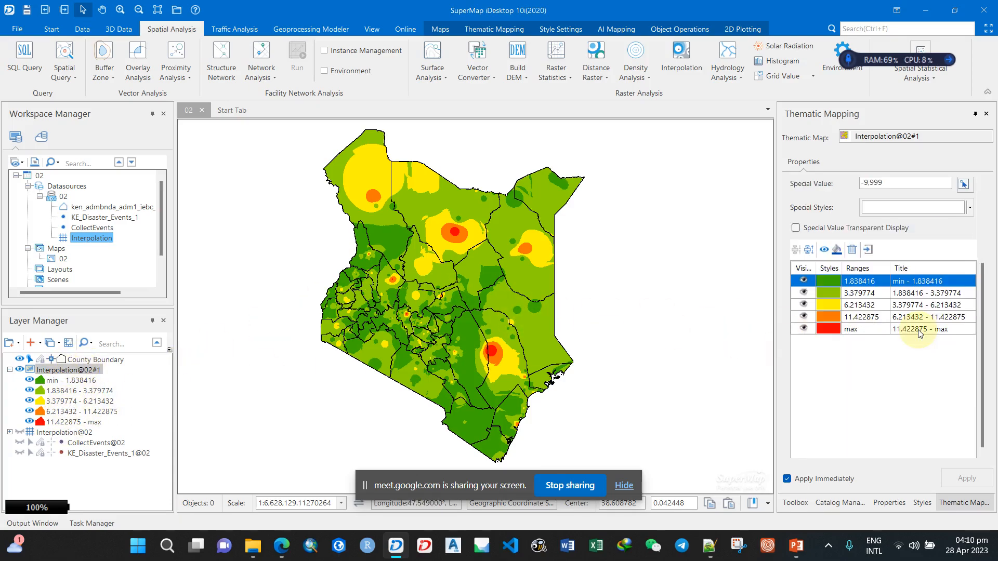
click(942, 282)
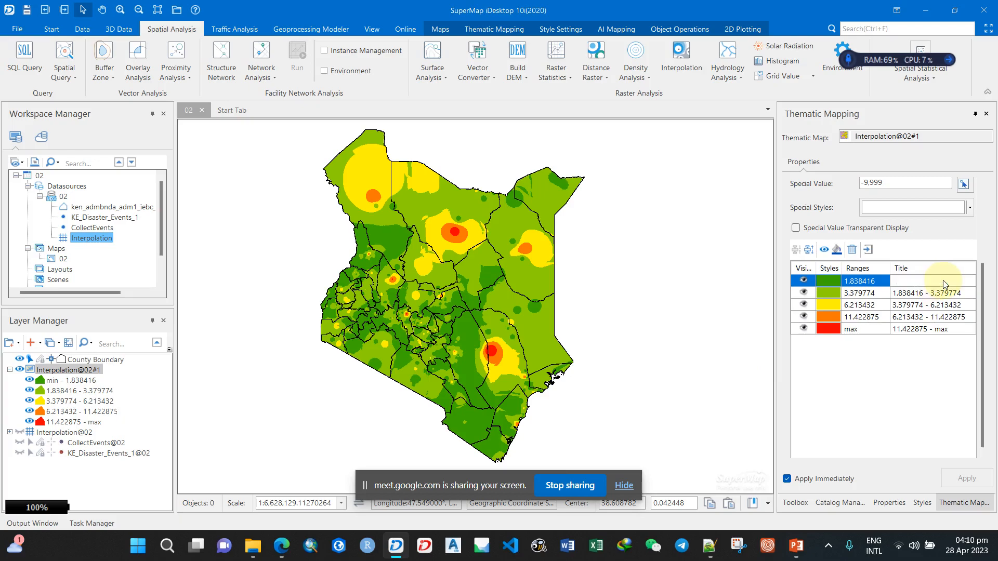
text(Very Low)
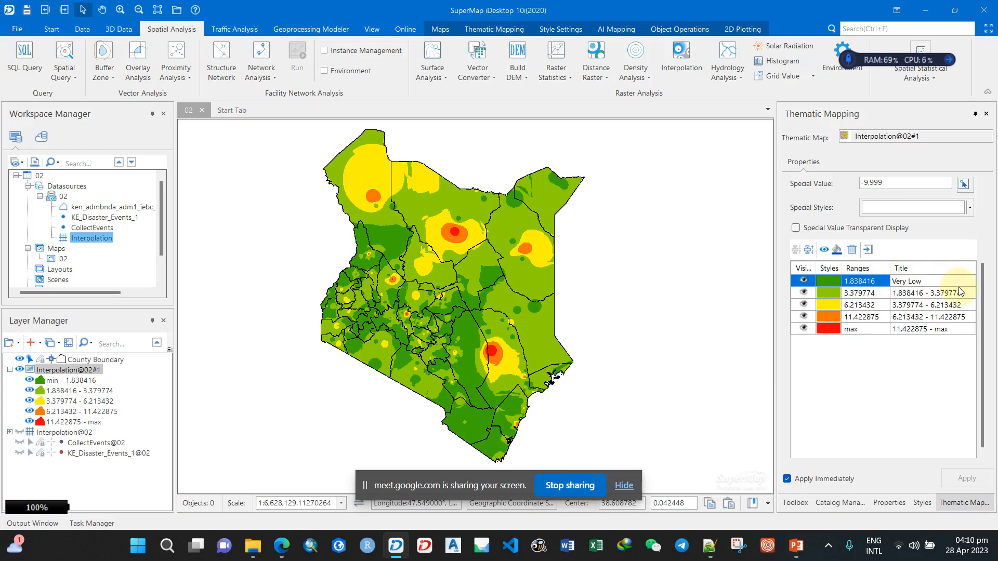
click(945, 293)
click(945, 293)
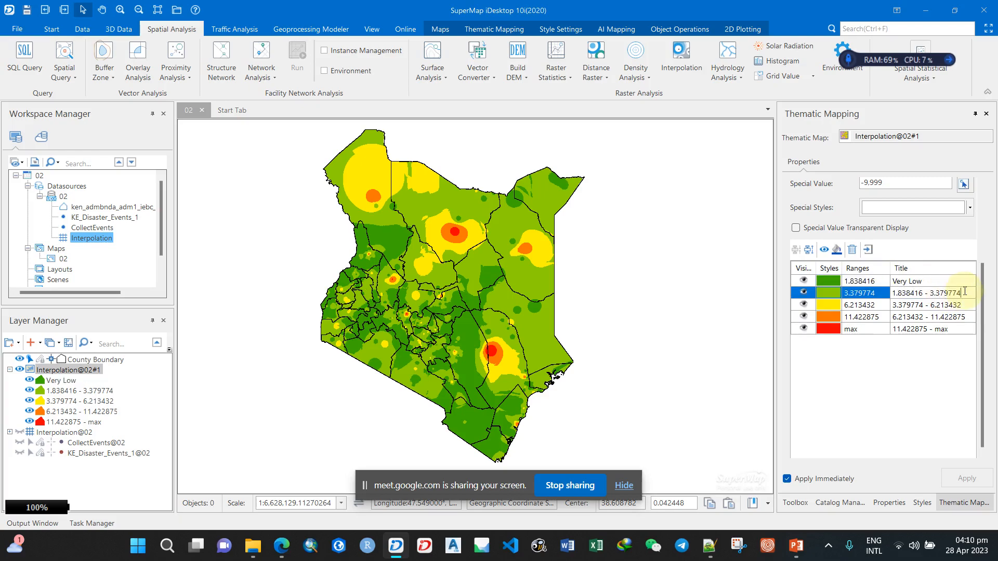
text(Low)
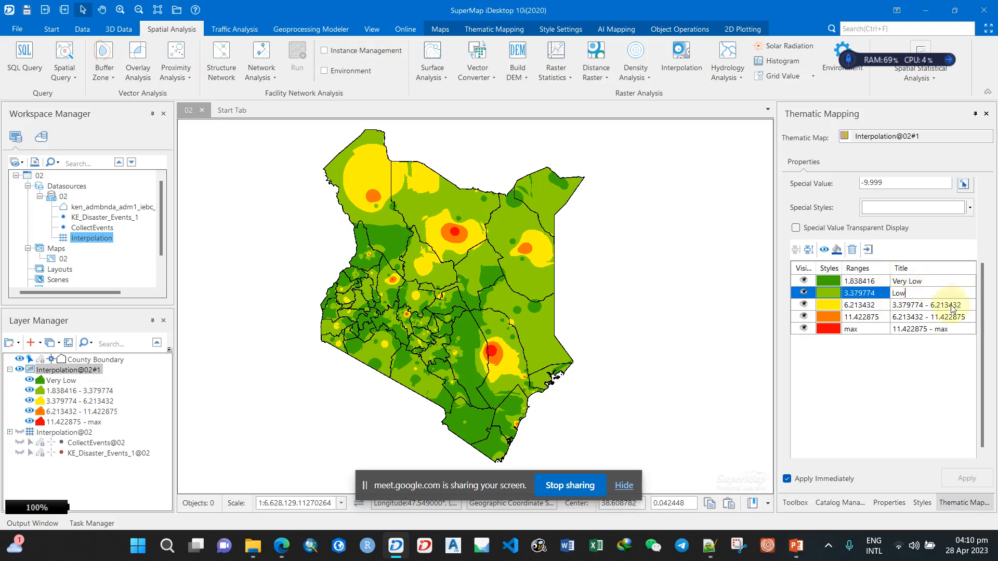
Title the yellow range "Moderate" and the orange range "High"
click(946, 306)
click(946, 306)
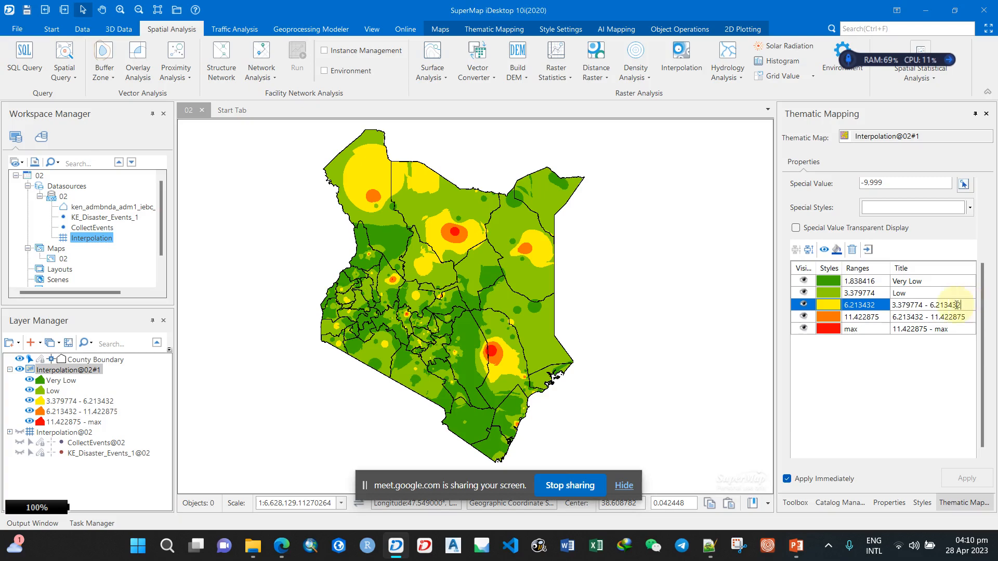
drag(957, 305, 887, 309)
text(Mo)
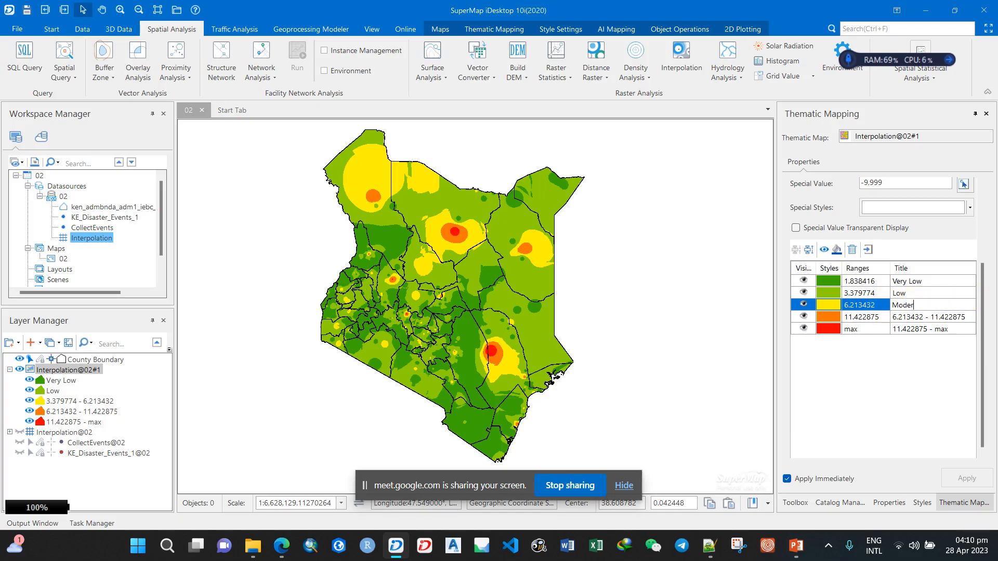
text(derate)
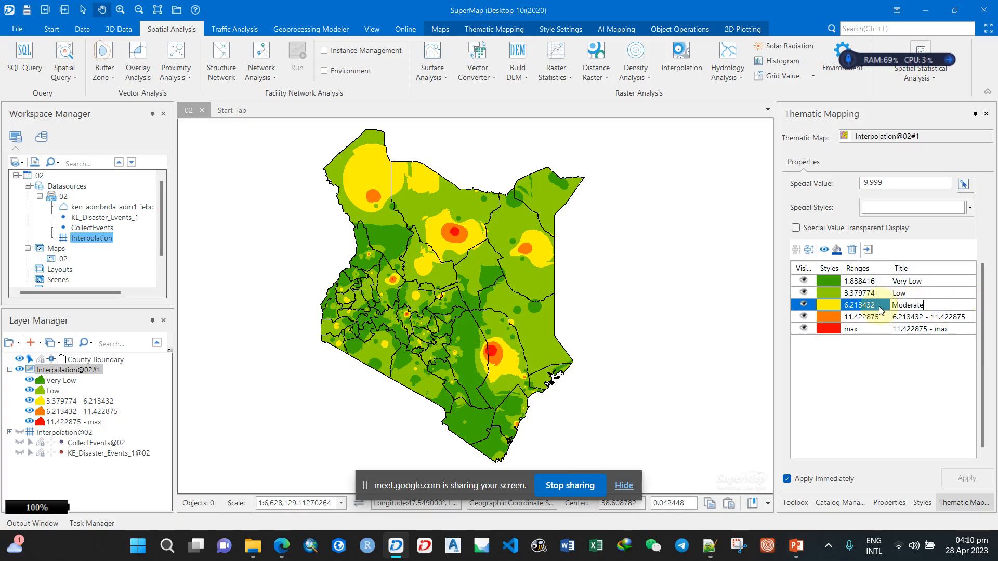
click(944, 318)
click(944, 317)
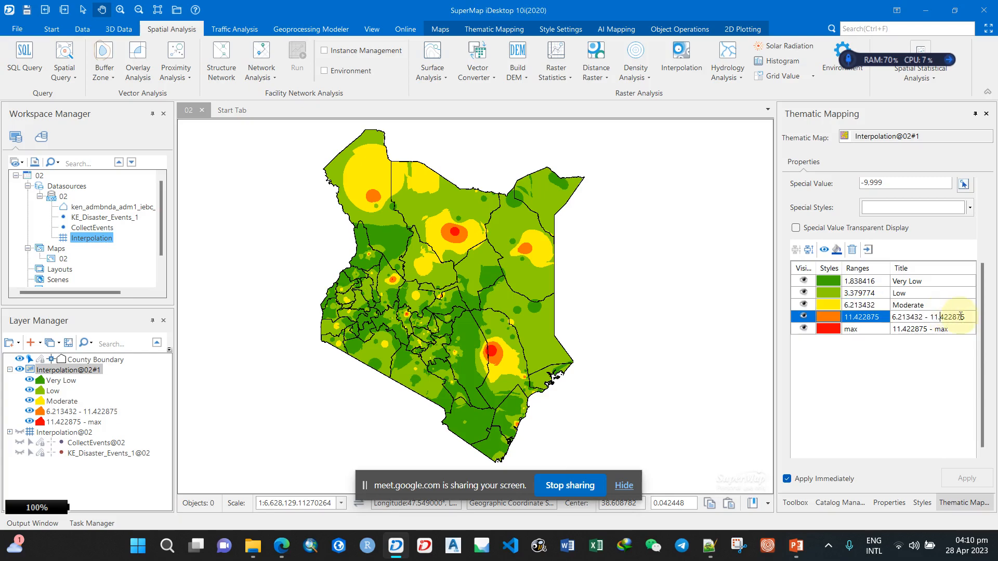
key(ctrl+a)
text(Hi)
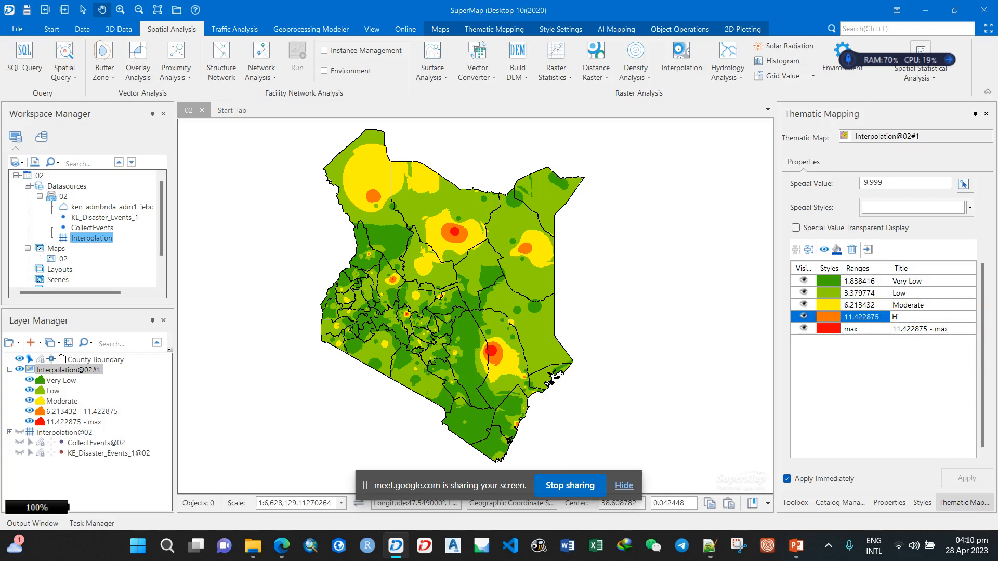
Title the highest range (red) "Very High" and commit the entry
click(937, 329)
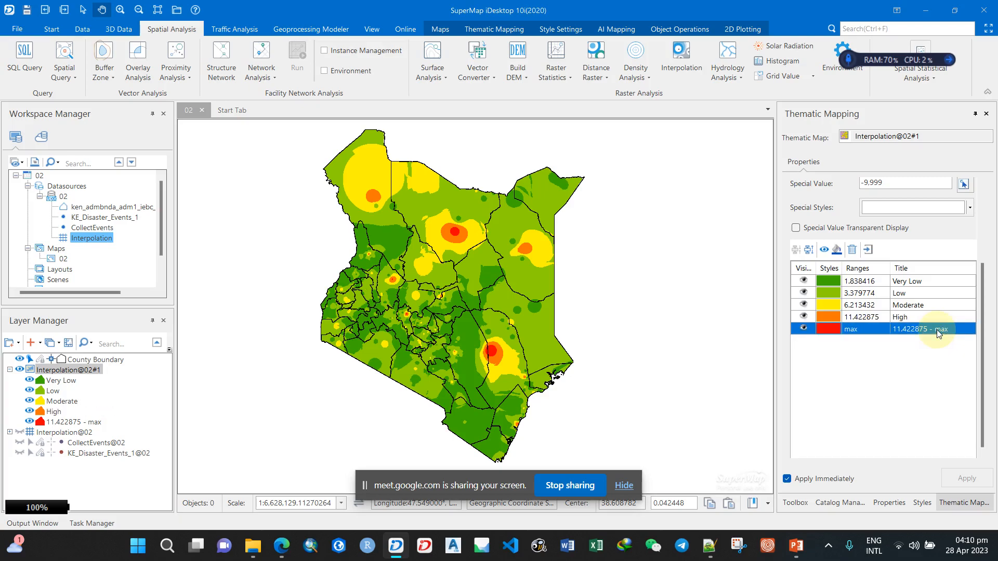
click(937, 330)
key(ctrl+a)
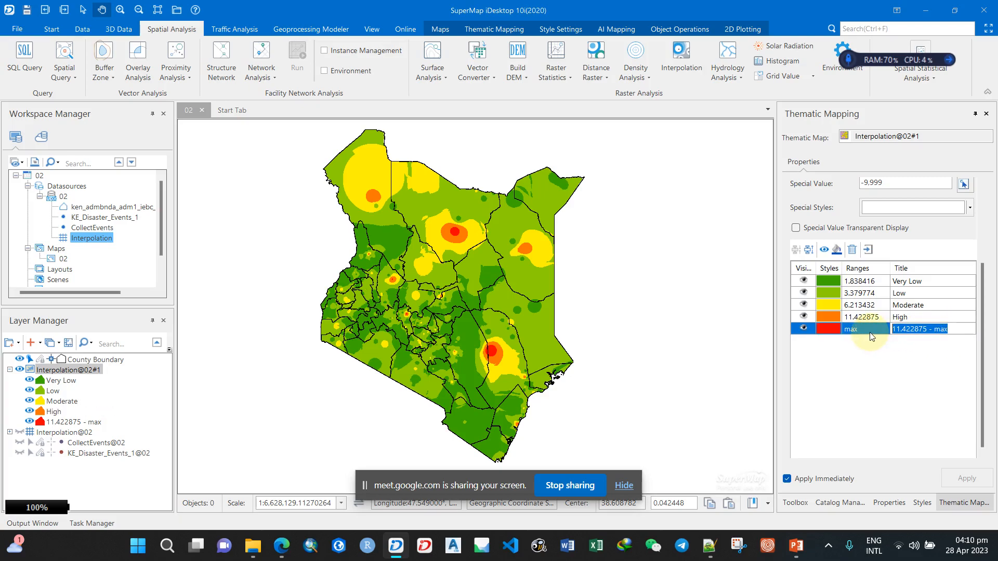
text(Very High)
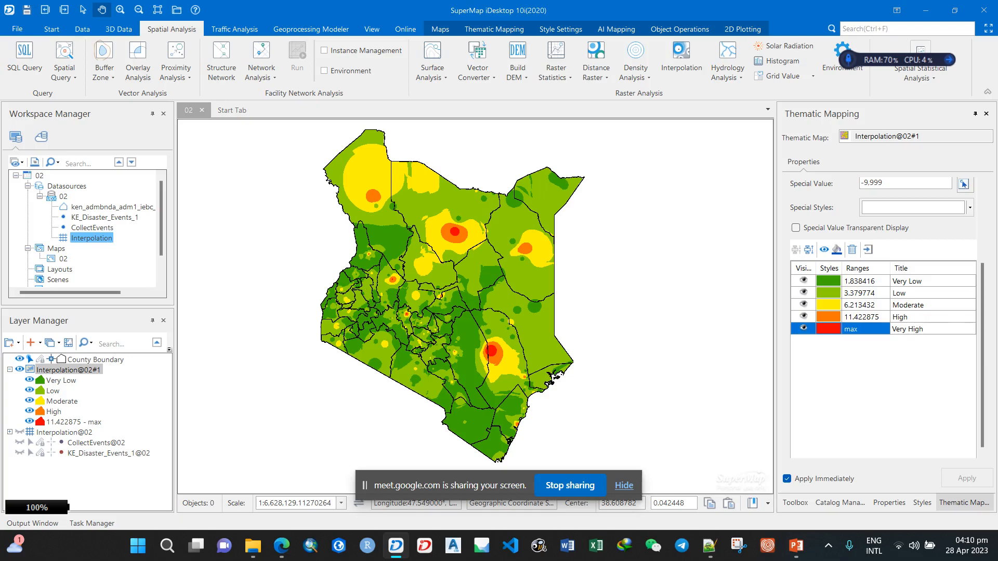
click(855, 332)
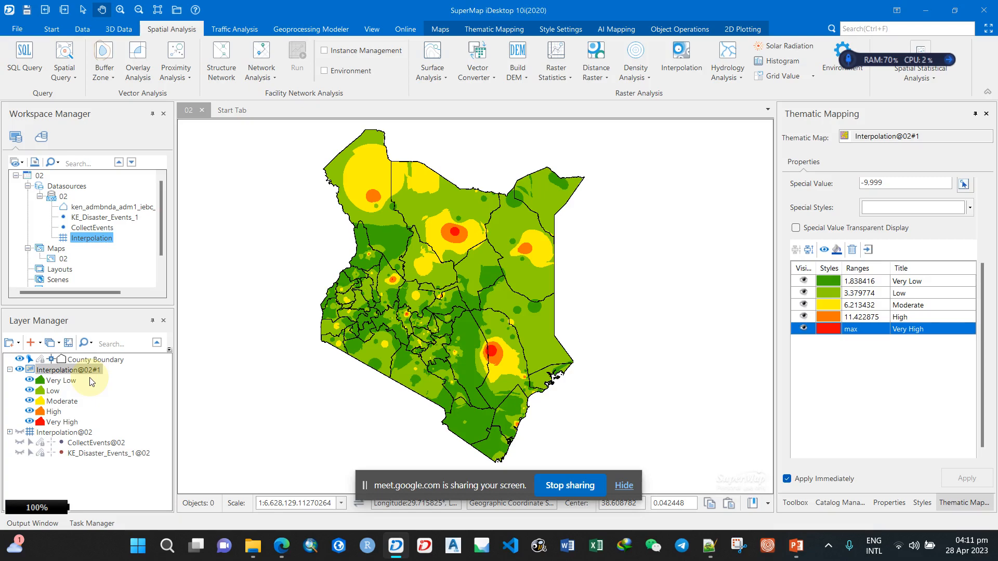
Save the workspace together with map 02
click(103, 474)
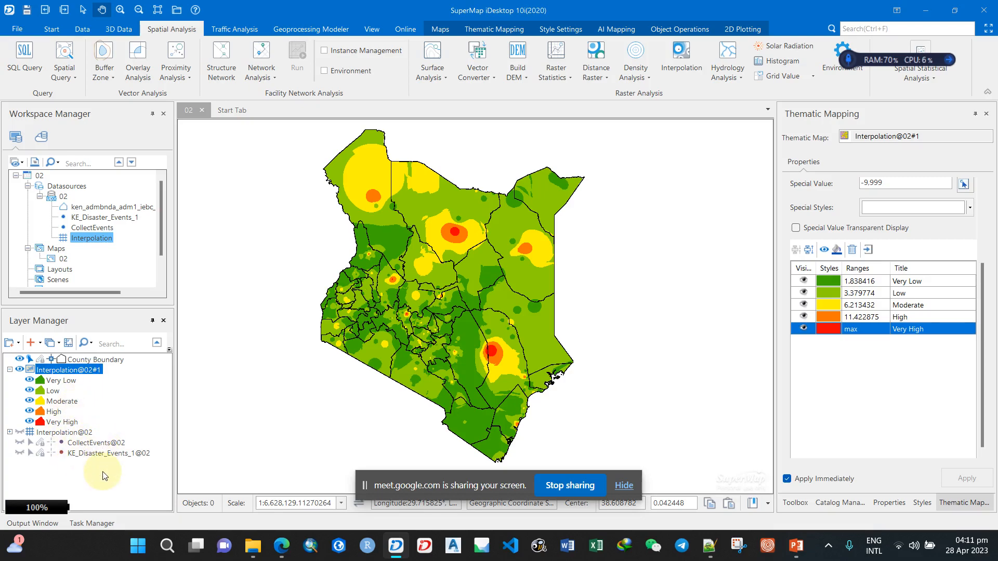
click(27, 12)
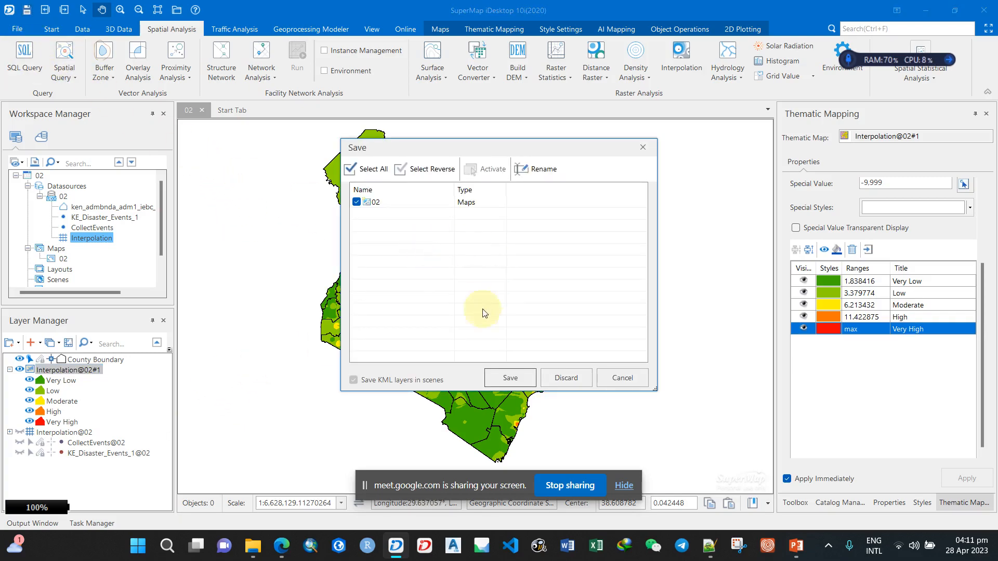
click(516, 379)
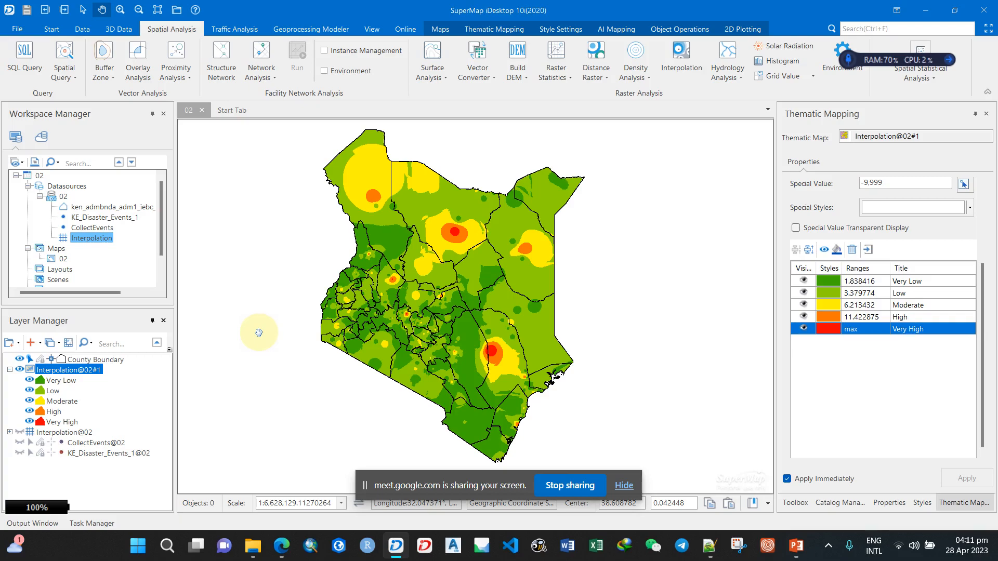
Remove the Interpolation@02, CollectEvents@02 and KE_Disaster_Events_1@02 layers from the map, keeping the County Boundary and Interpolation@02#1 layers
click(78, 434)
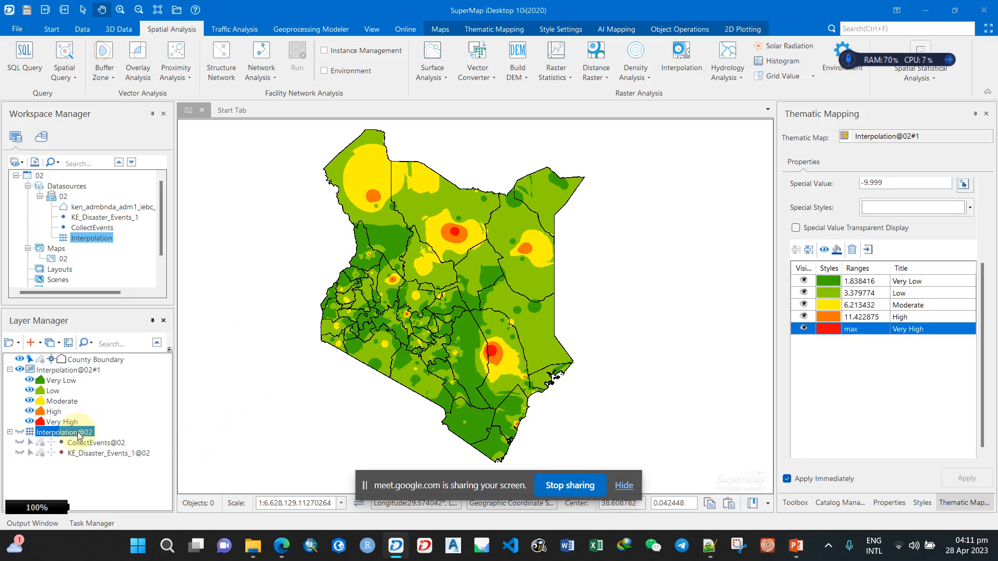
shift+click(100, 456)
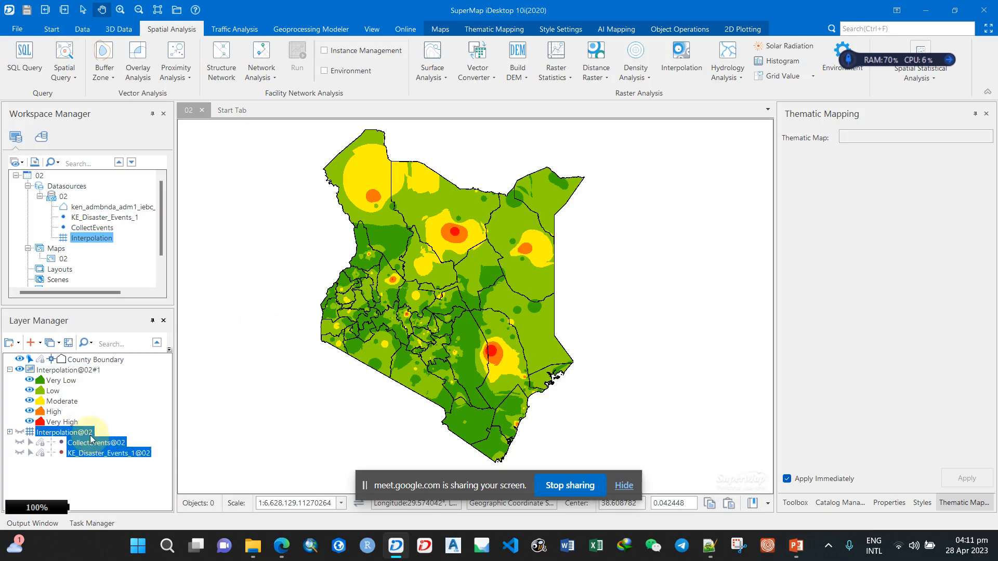
right_click(84, 454)
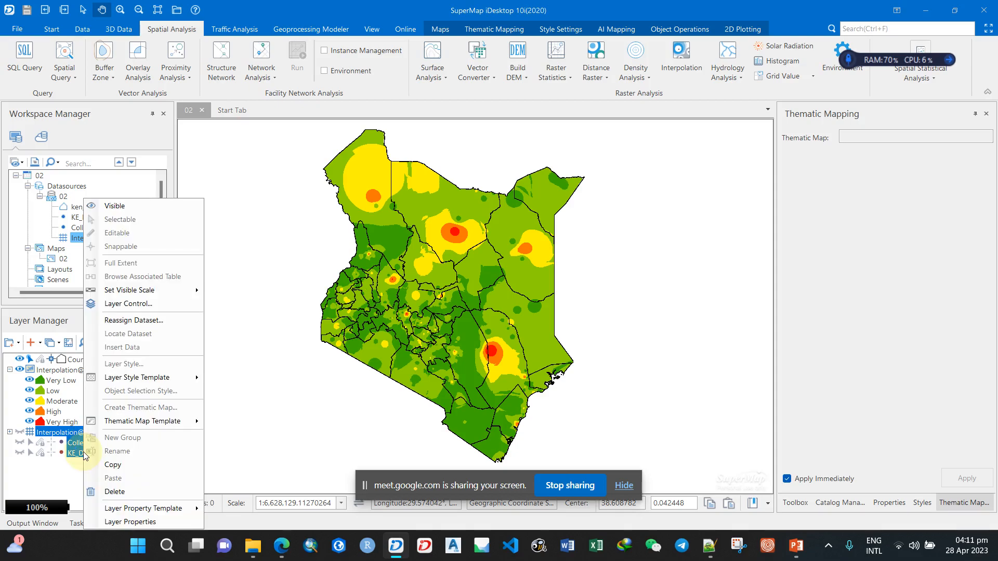
click(115, 492)
click(495, 318)
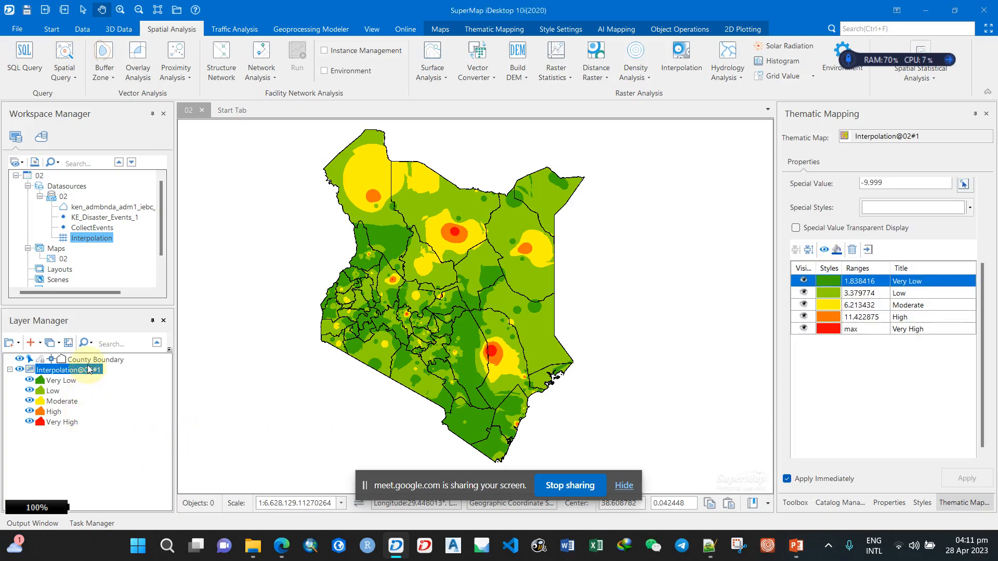
Save map 02 in the workspace and close its map window
click(26, 10)
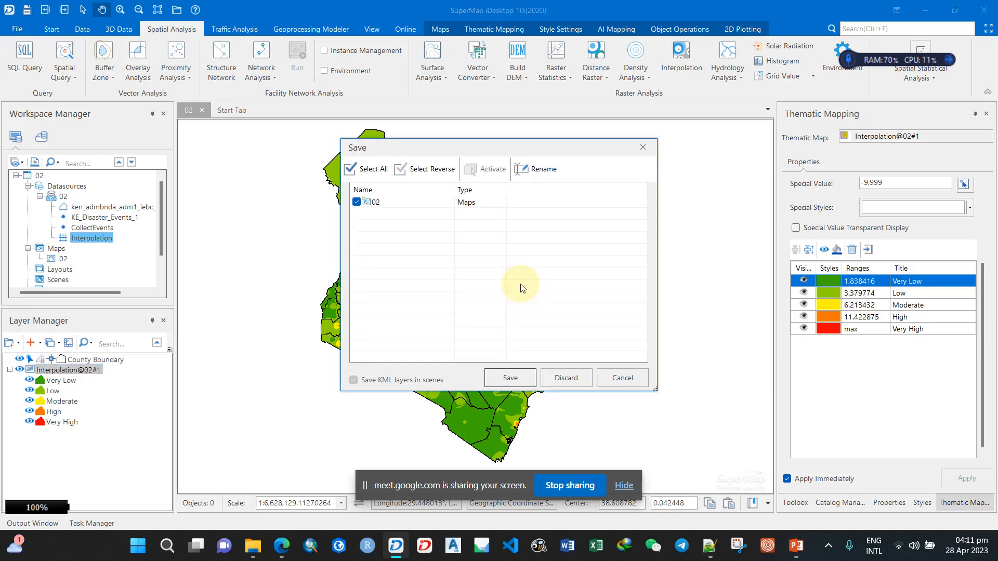
click(515, 379)
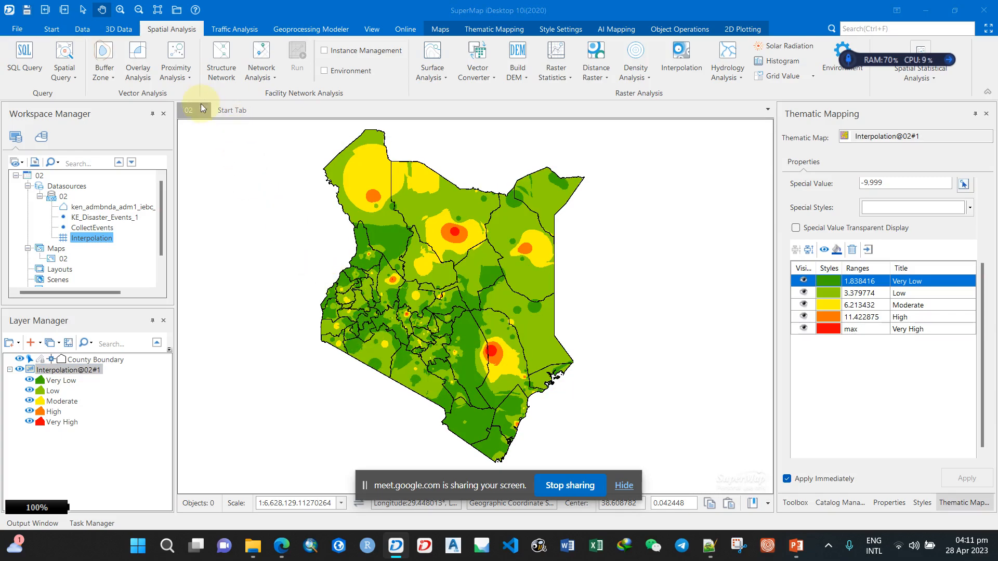
click(202, 110)
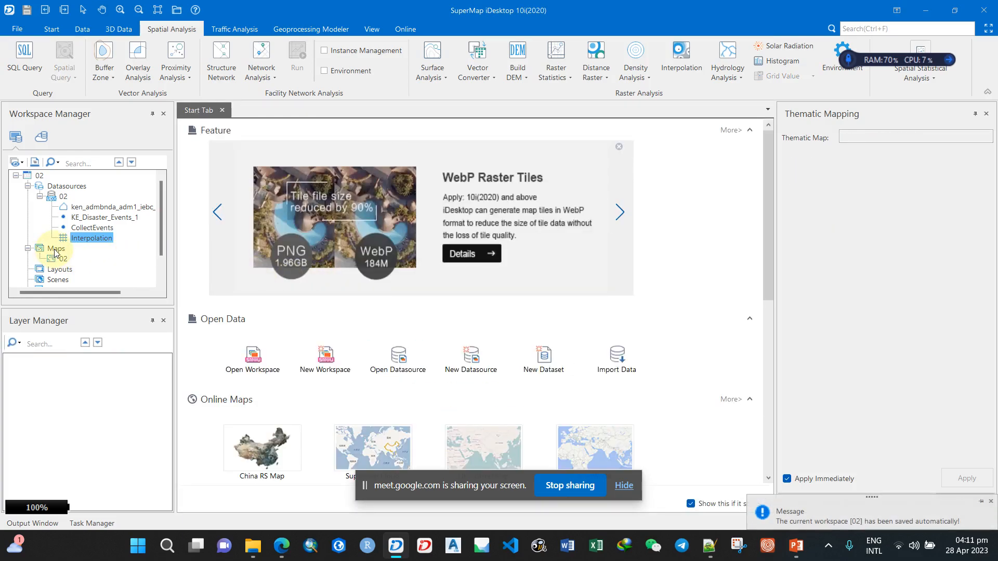
drag(157, 217, 161, 251)
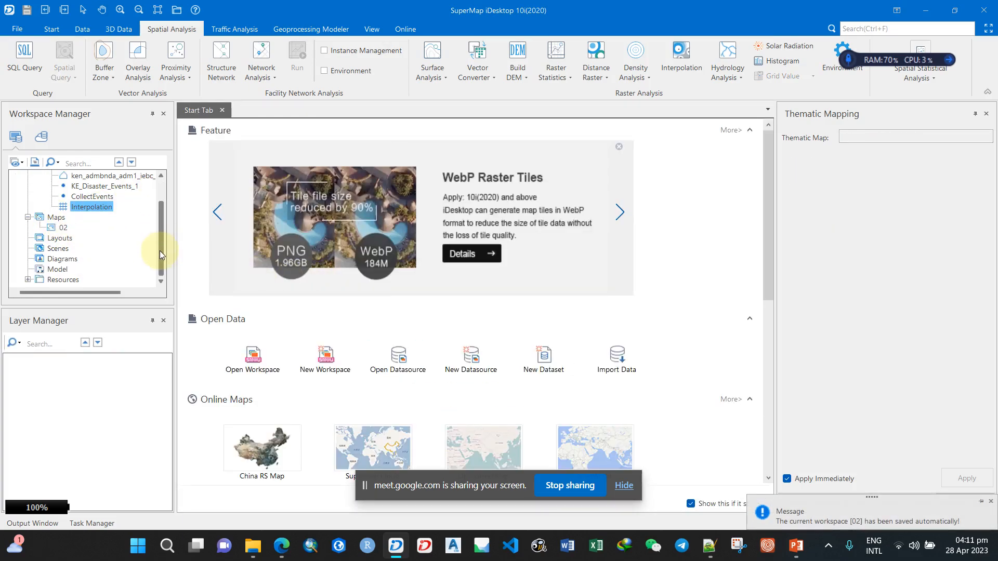
click(59, 238)
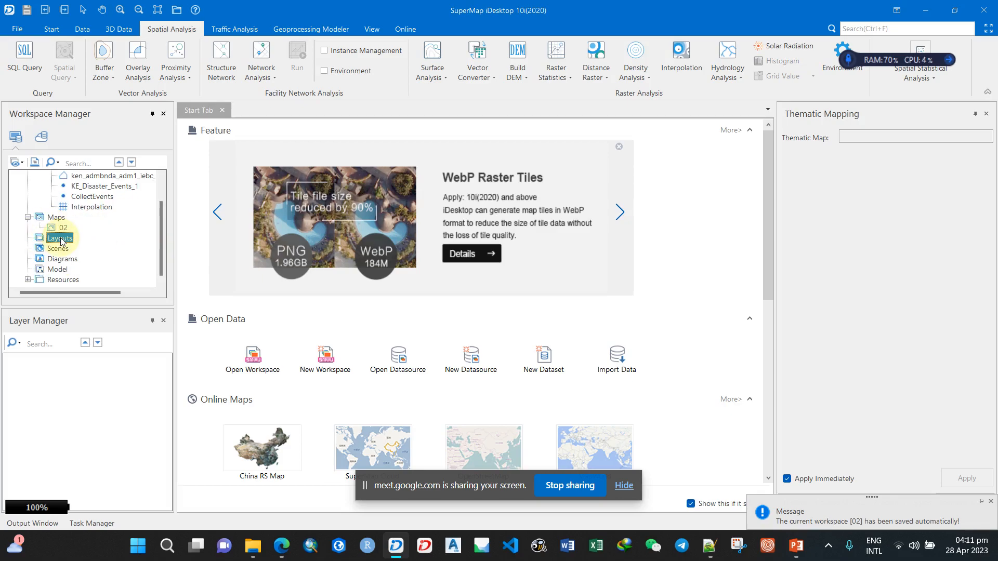
right_click(61, 240)
key(Escape)
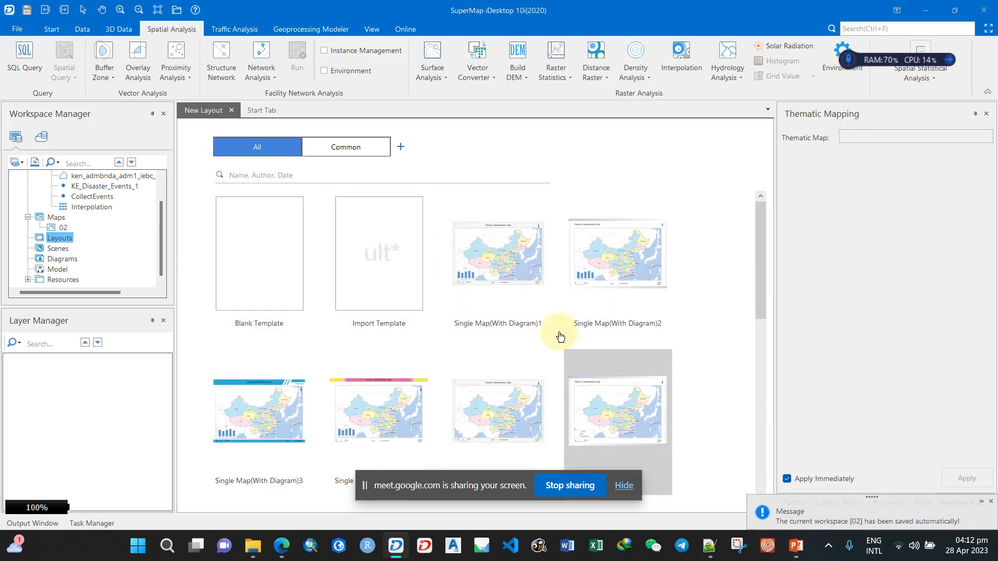
click(259, 271)
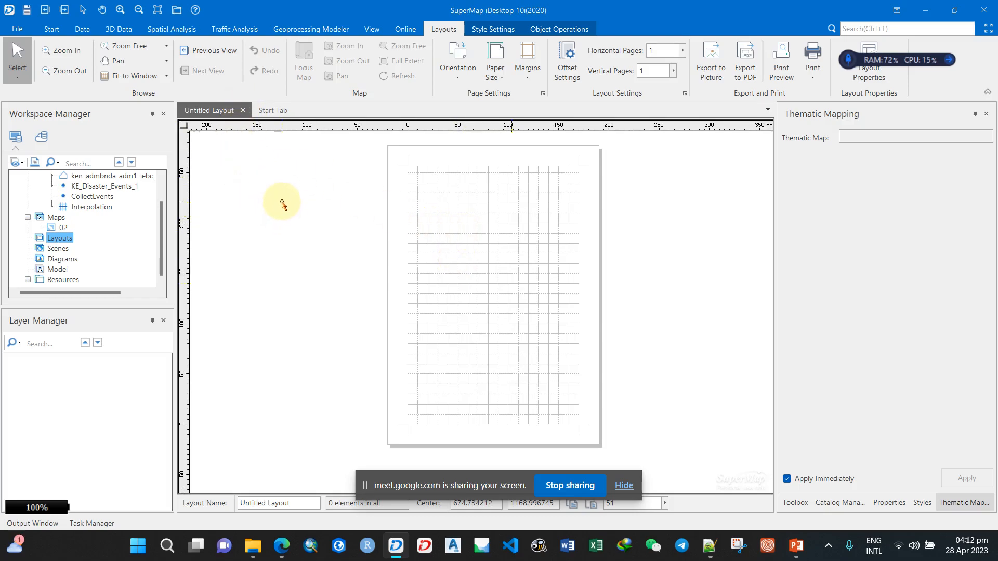
click(242, 110)
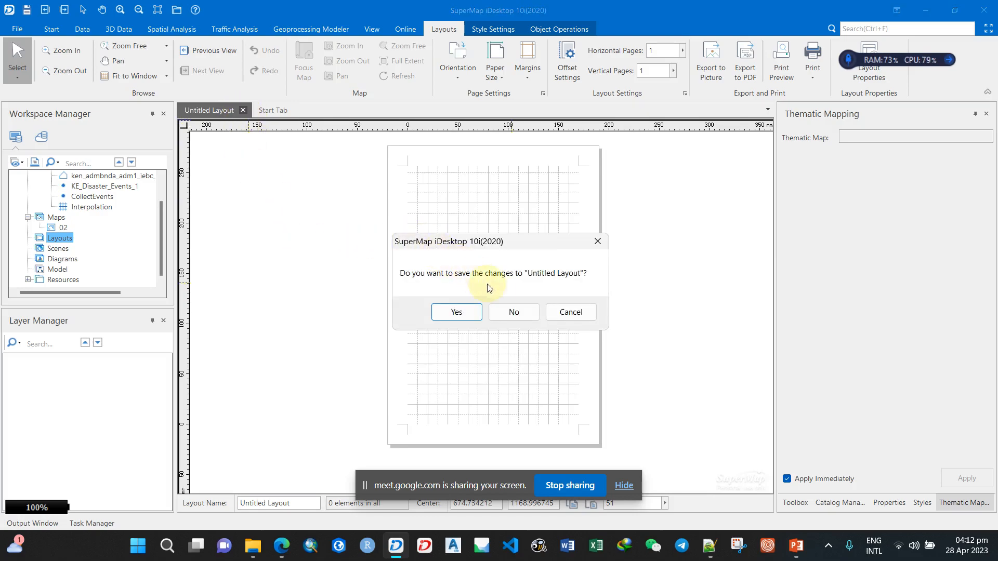
click(508, 312)
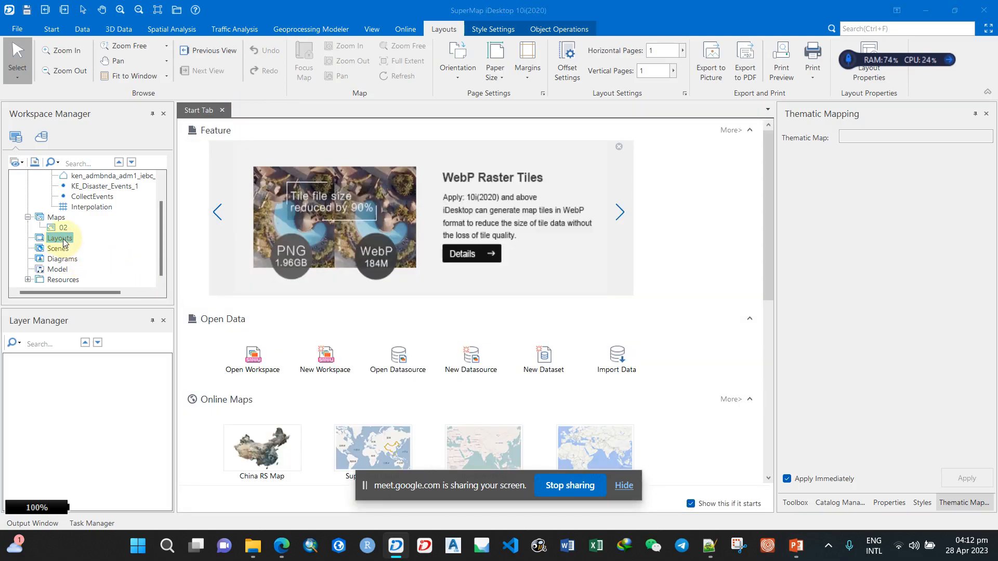
Create a new layout from the Single Map4 template, with 02 as its map and no overview map
right_click(64, 240)
click(103, 250)
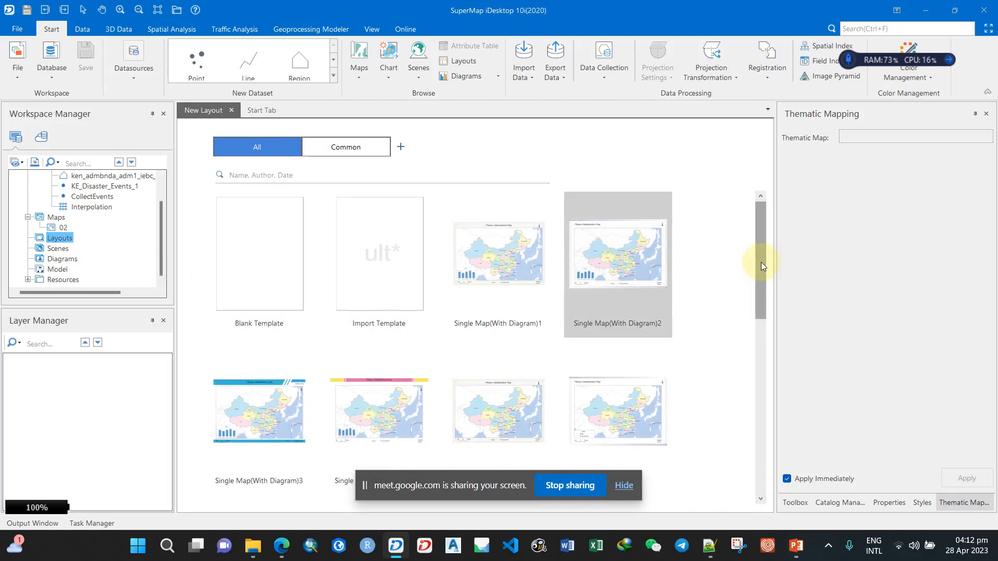
drag(761, 262, 761, 271)
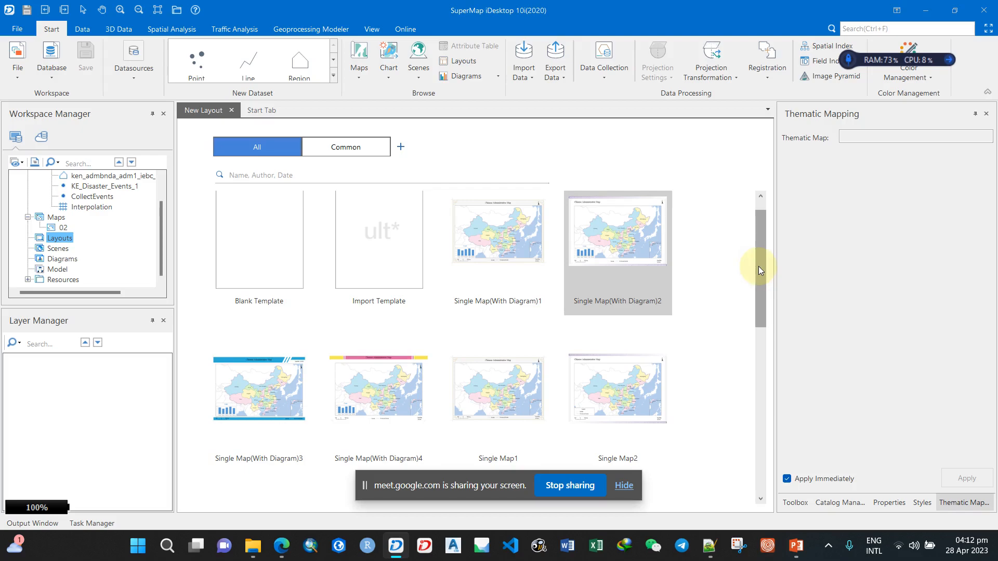
drag(759, 266, 754, 398)
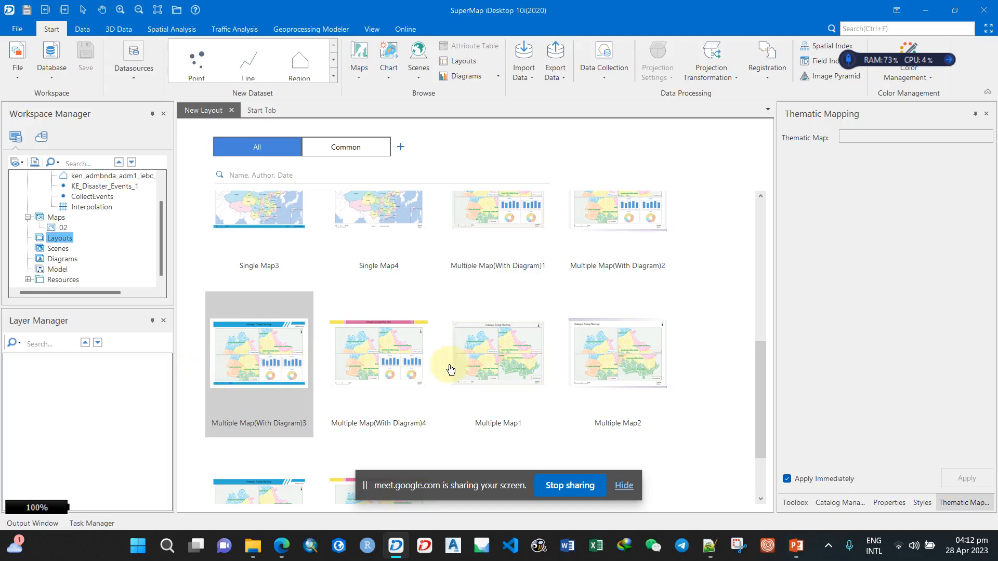
drag(761, 383, 760, 329)
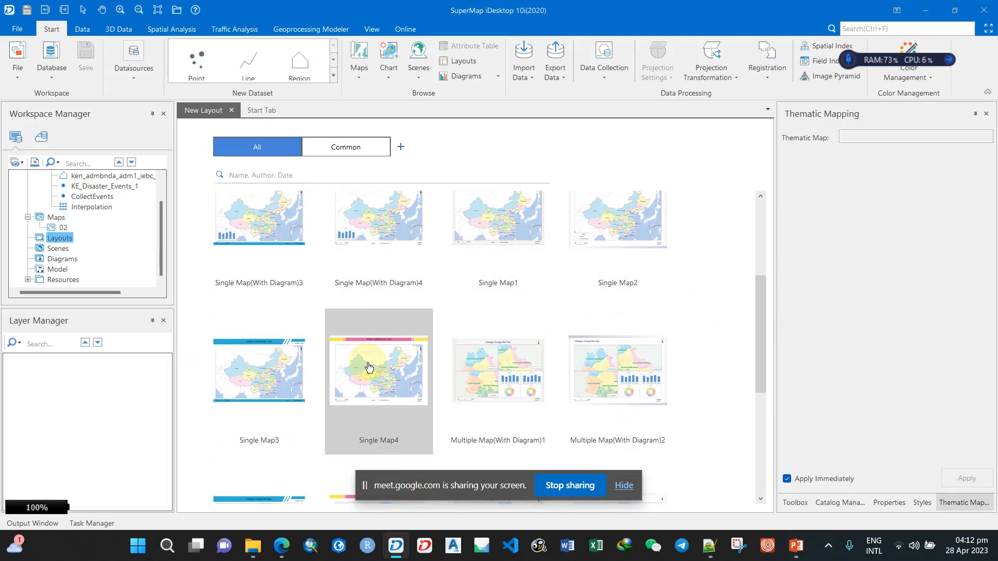
click(382, 325)
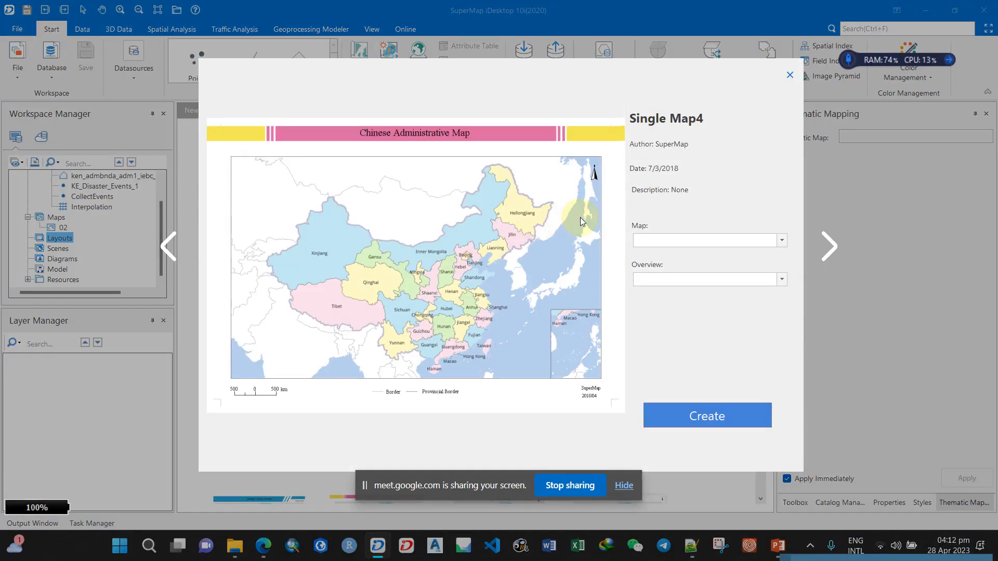
click(783, 240)
click(658, 261)
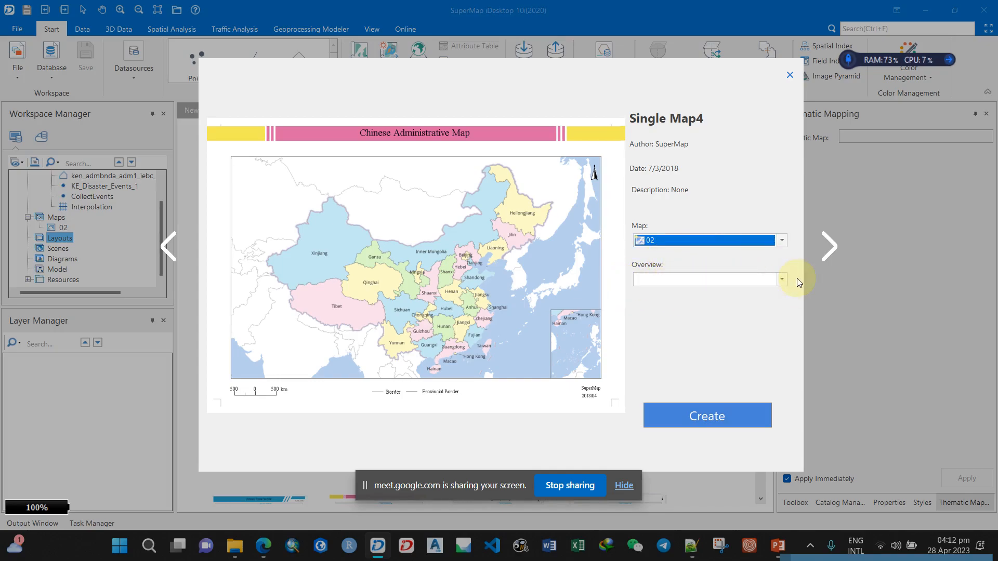
click(722, 423)
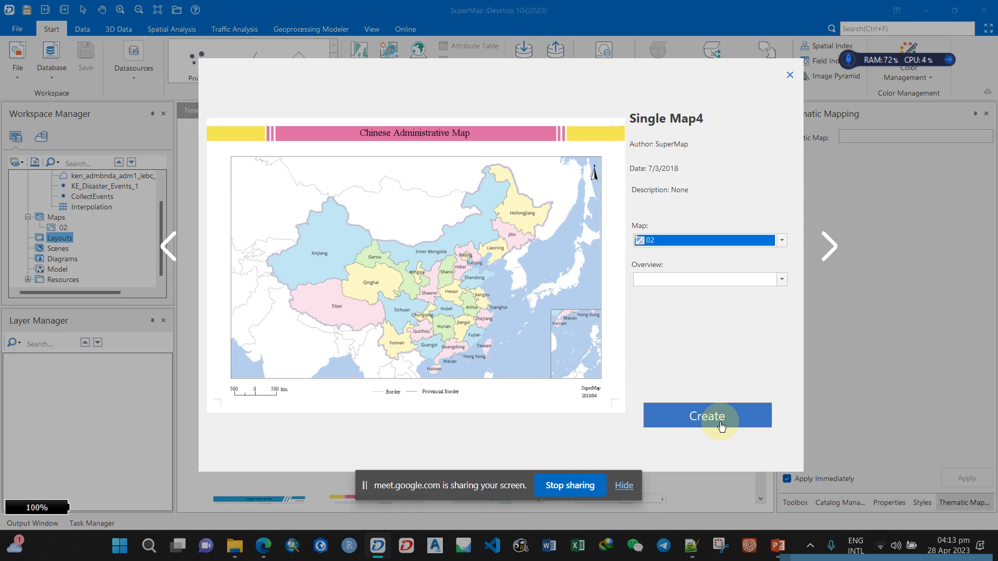
click(709, 419)
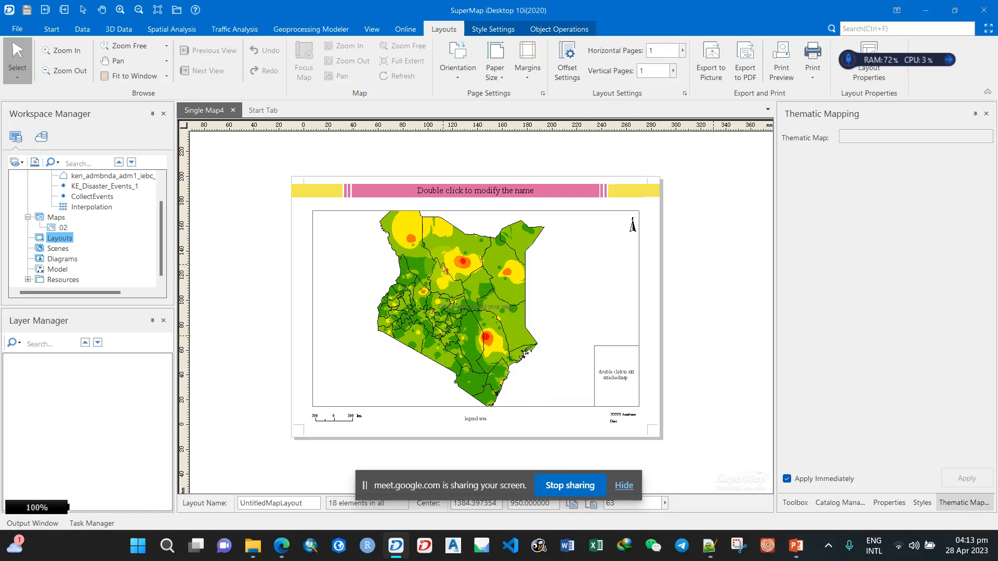
Consult the finished map slide in PowerPoint, and set the layout's title text to "KENYA MULTI HAZARD MAP" in iDesktop
click(796, 546)
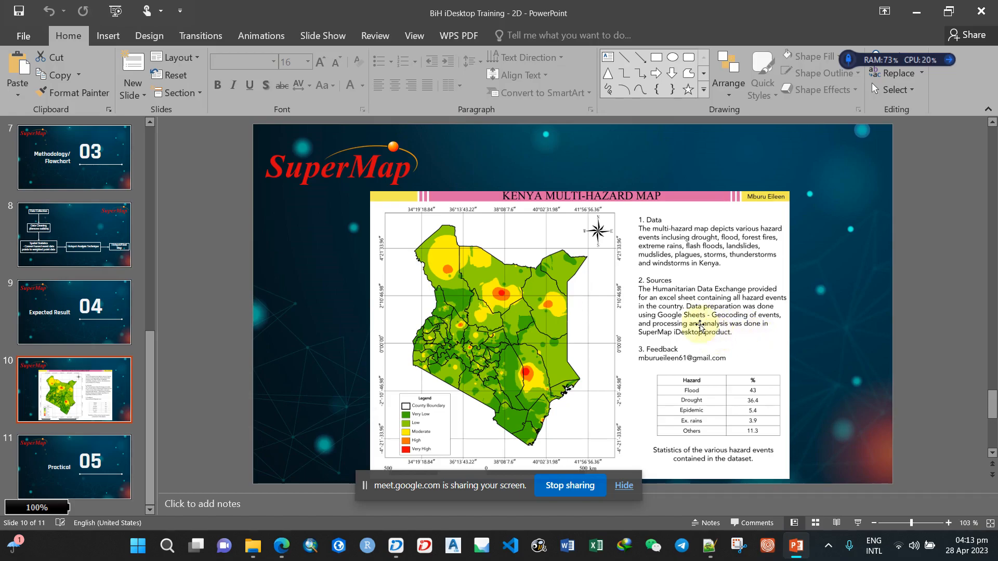
click(916, 10)
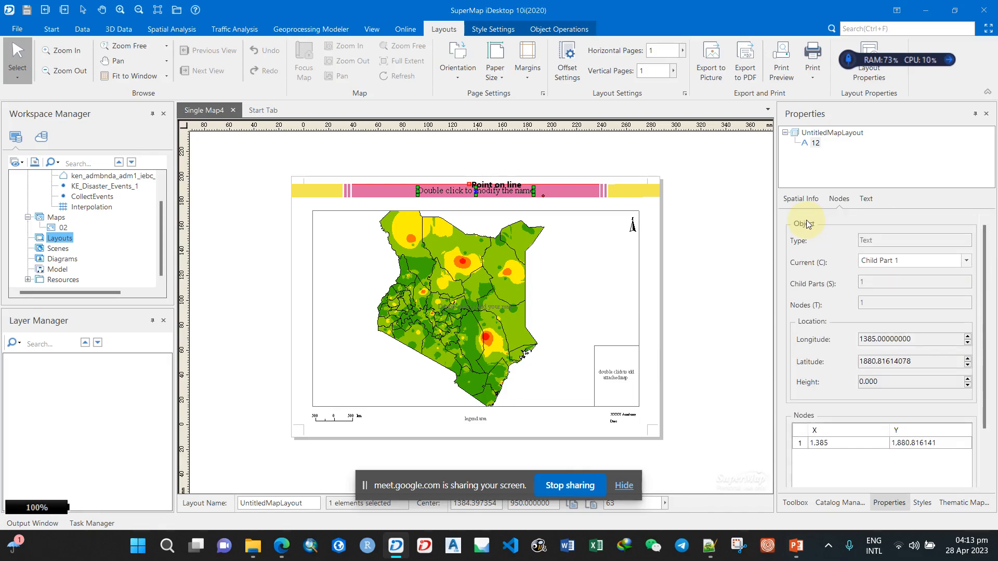
click(862, 204)
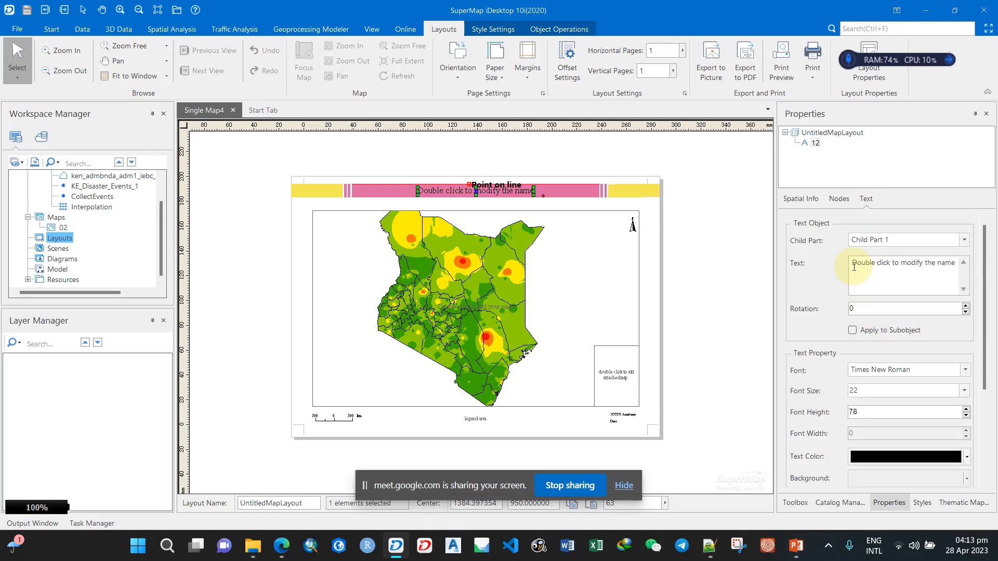
drag(854, 267, 857, 280)
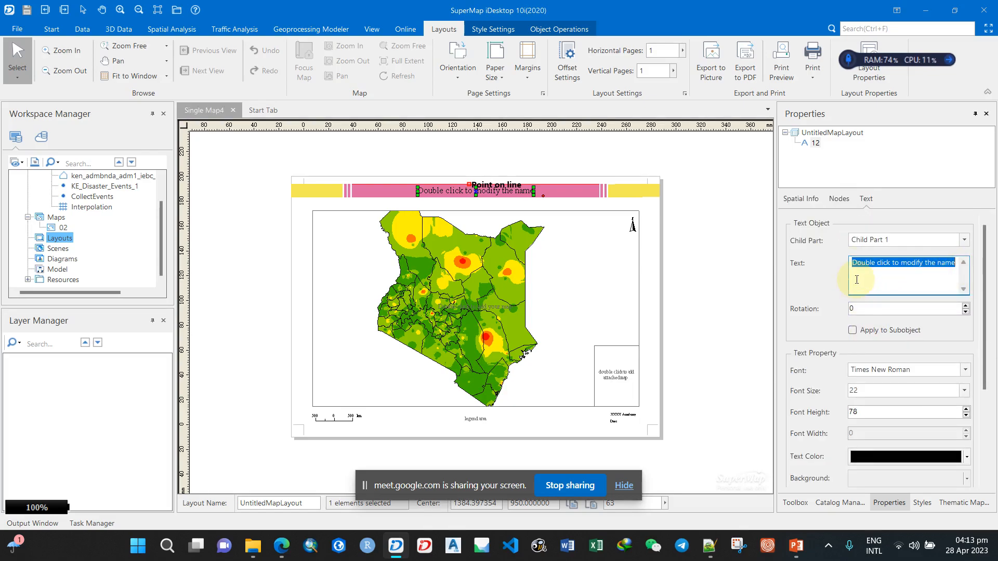
text(KENYA MUL)
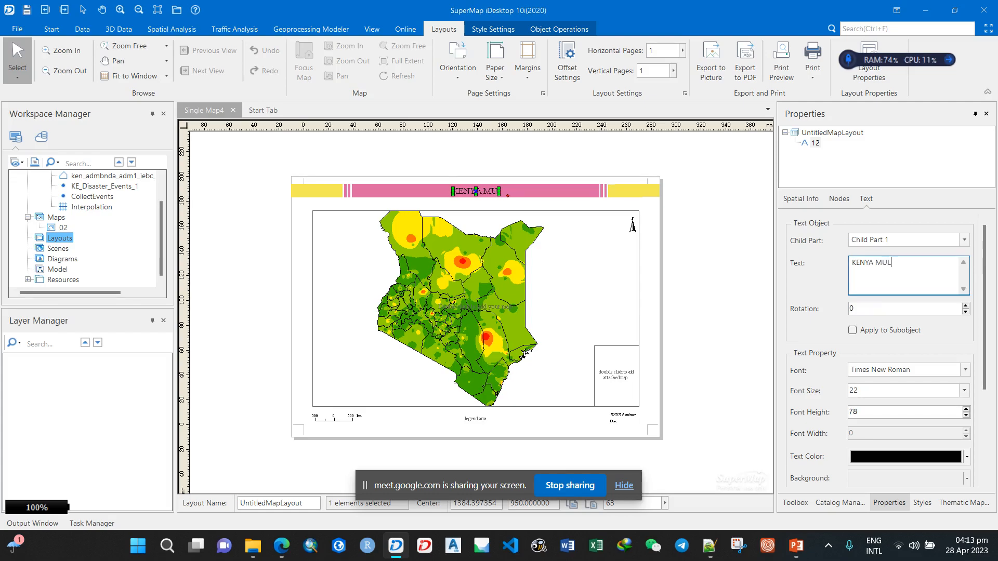
text(TI HAZARD )
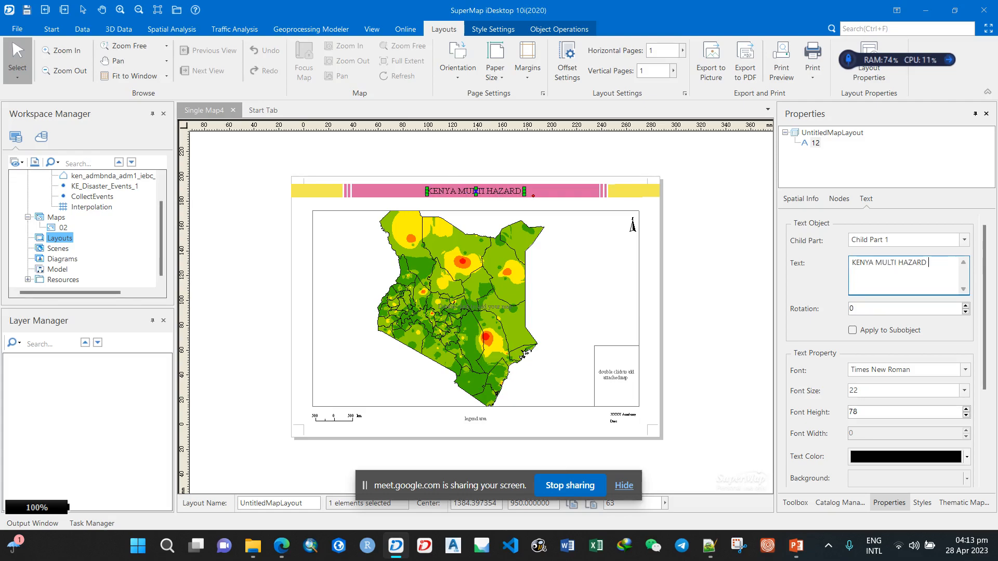
text(MAP)
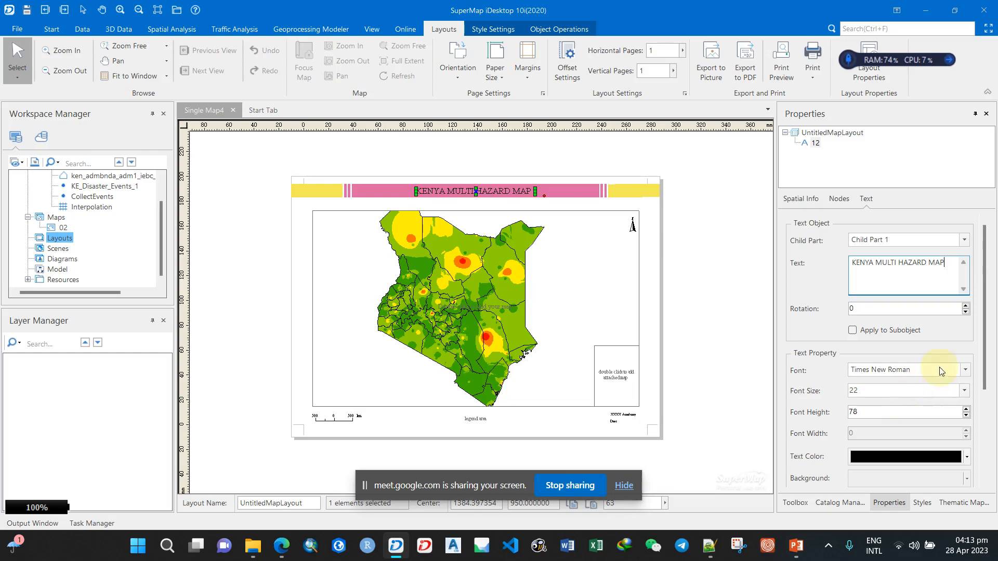
Set the layout title's font to Avenir LT Std 55 Roman and its font size to 24
click(965, 370)
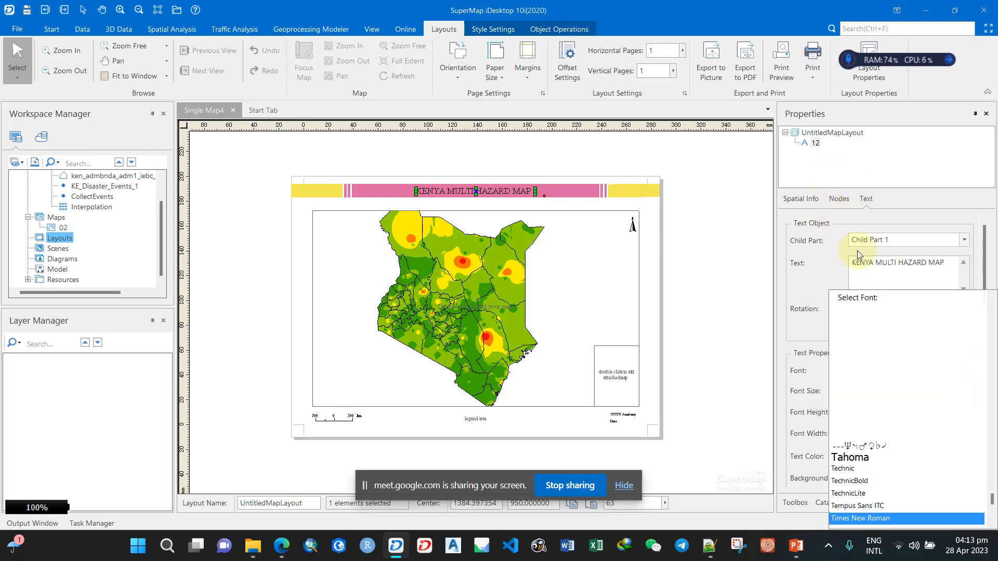
scroll(899, 347, up, 5)
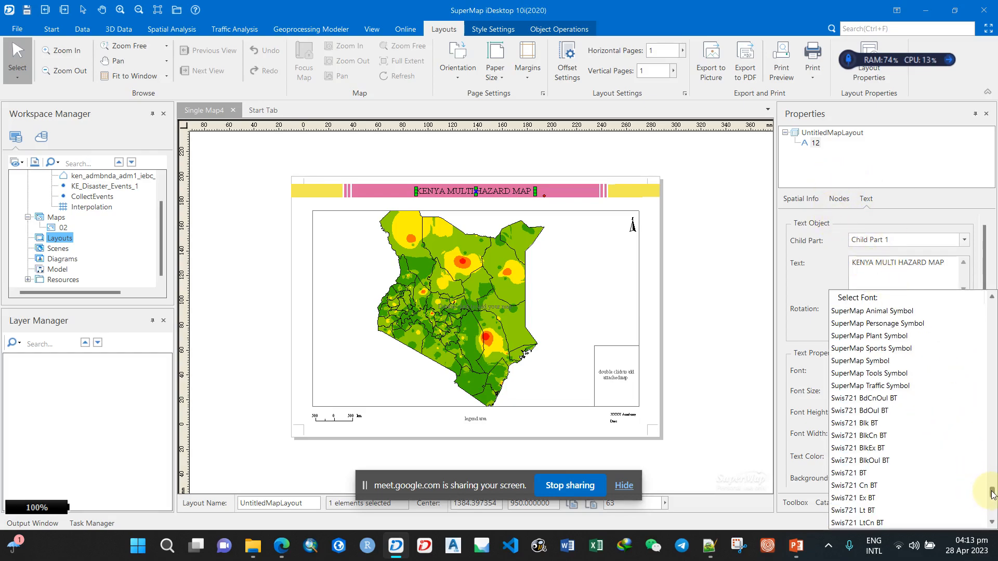
scroll(993, 476, up, 20)
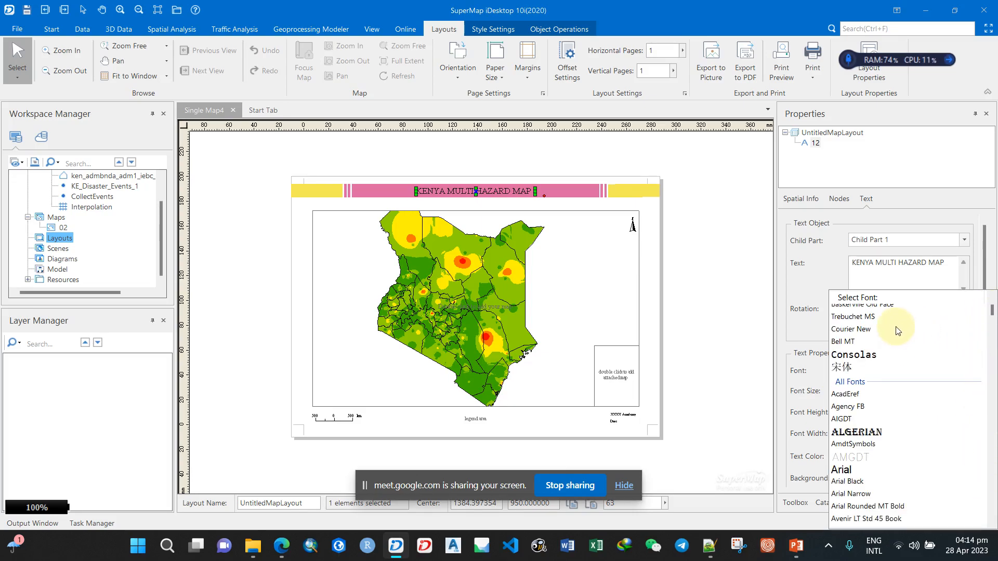
scroll(910, 338, up, 3)
click(877, 324)
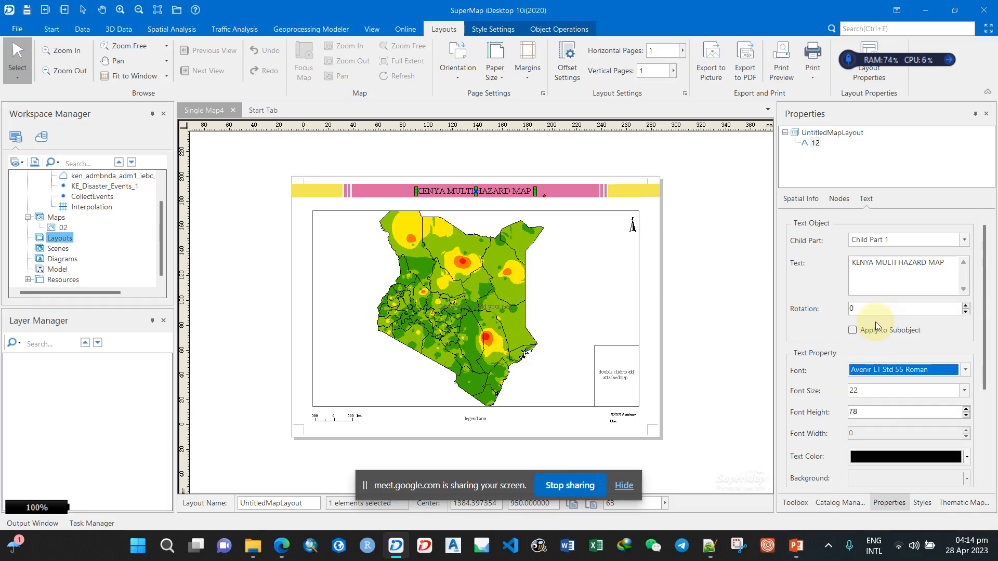
click(881, 394)
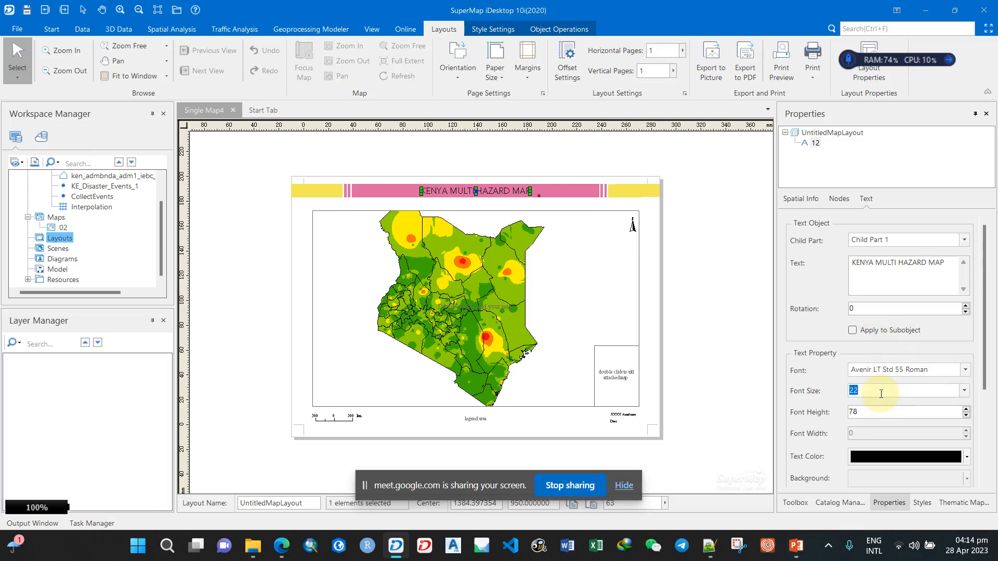
click(965, 390)
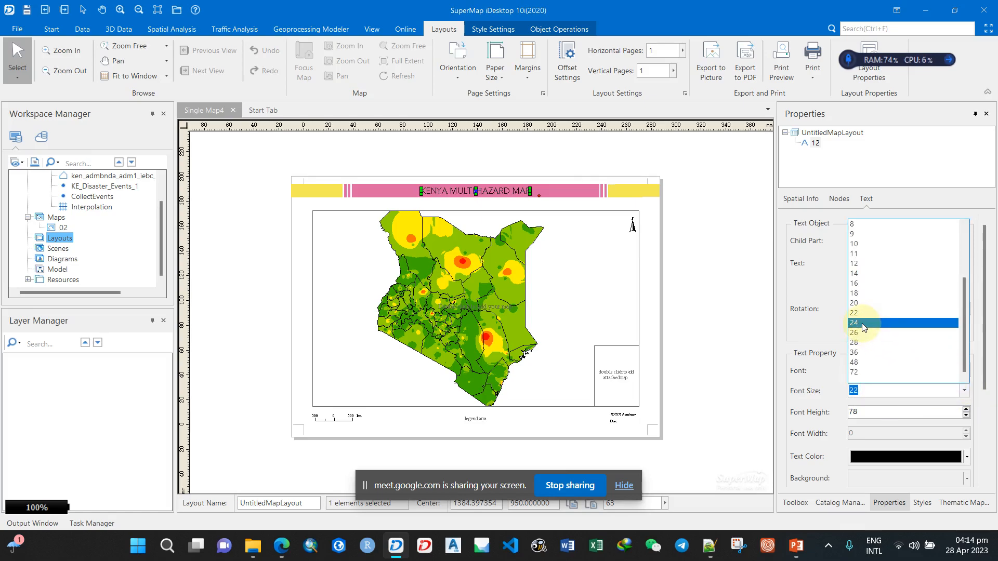
click(863, 328)
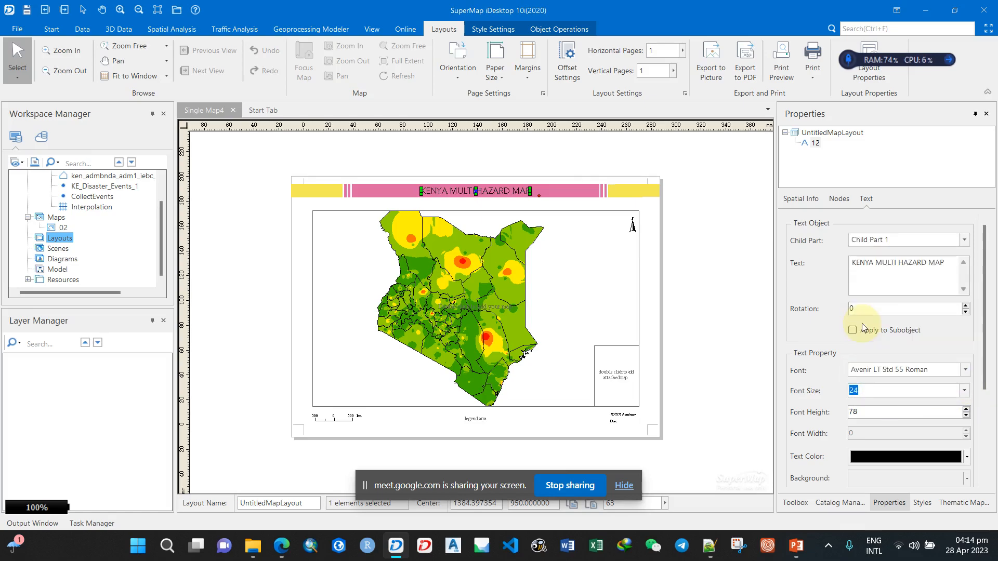
Delete the "double click to add attached map" placeholder text and its empty inset frame from the layout
click(651, 222)
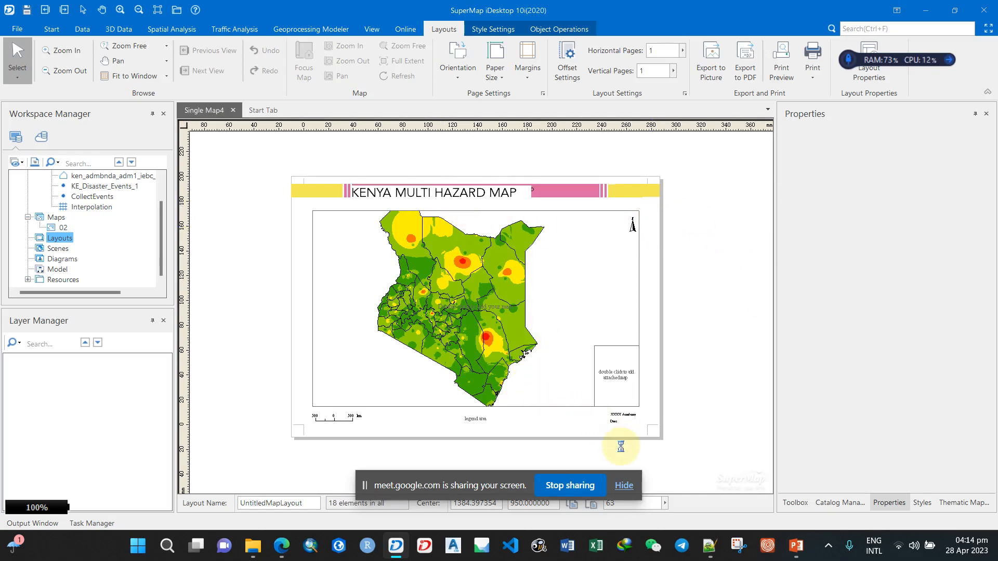
click(556, 286)
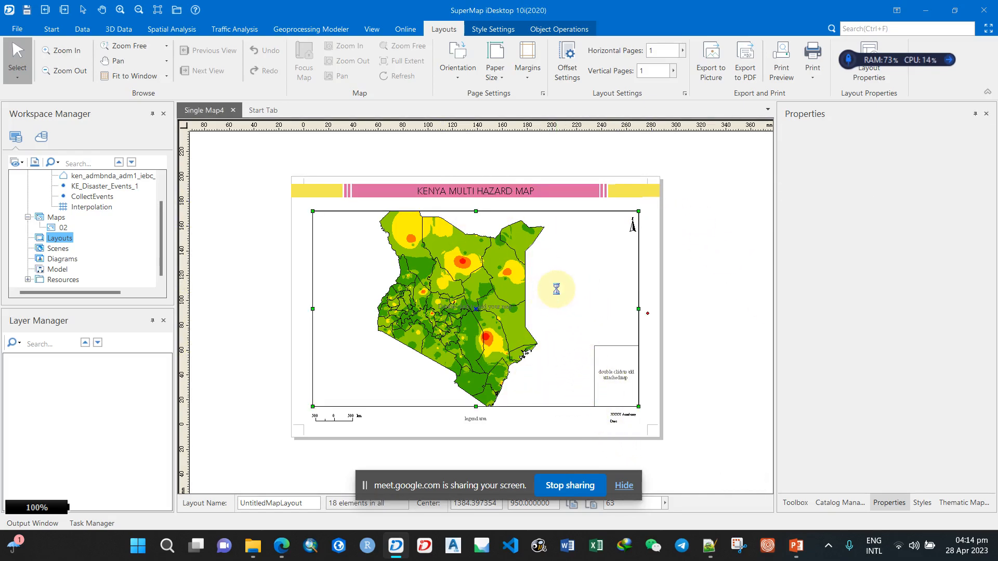
click(656, 336)
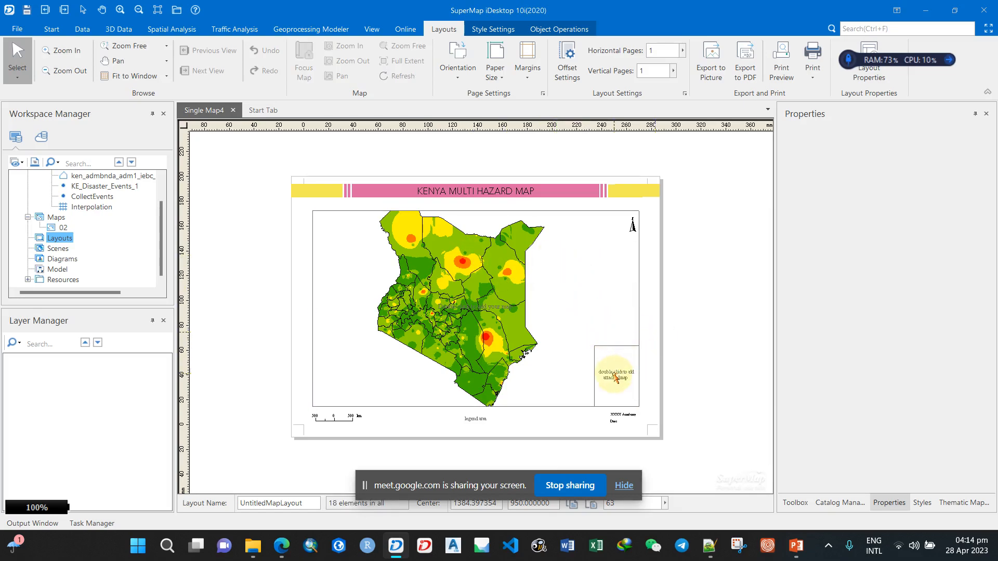
scroll(615, 377, up, 4)
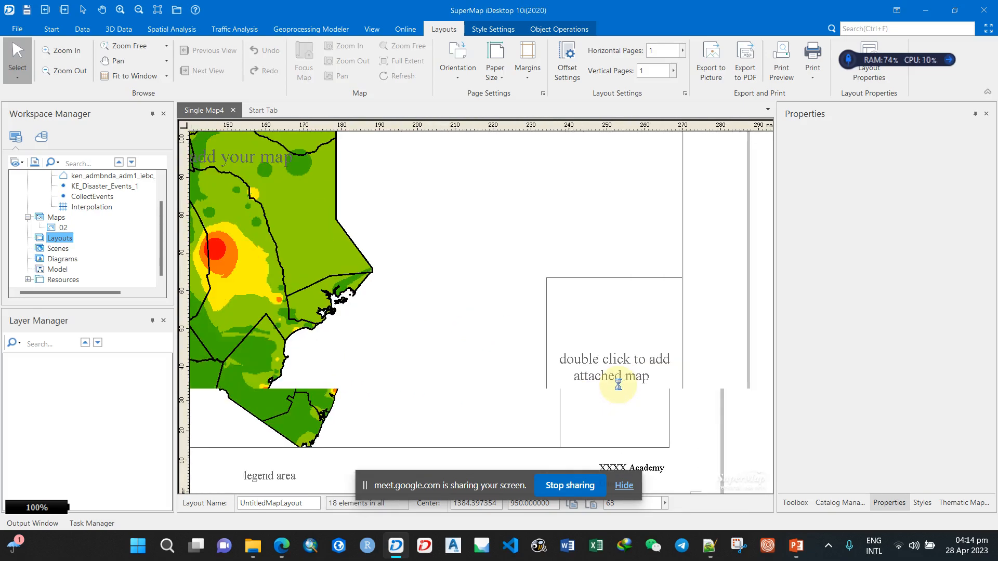
click(626, 360)
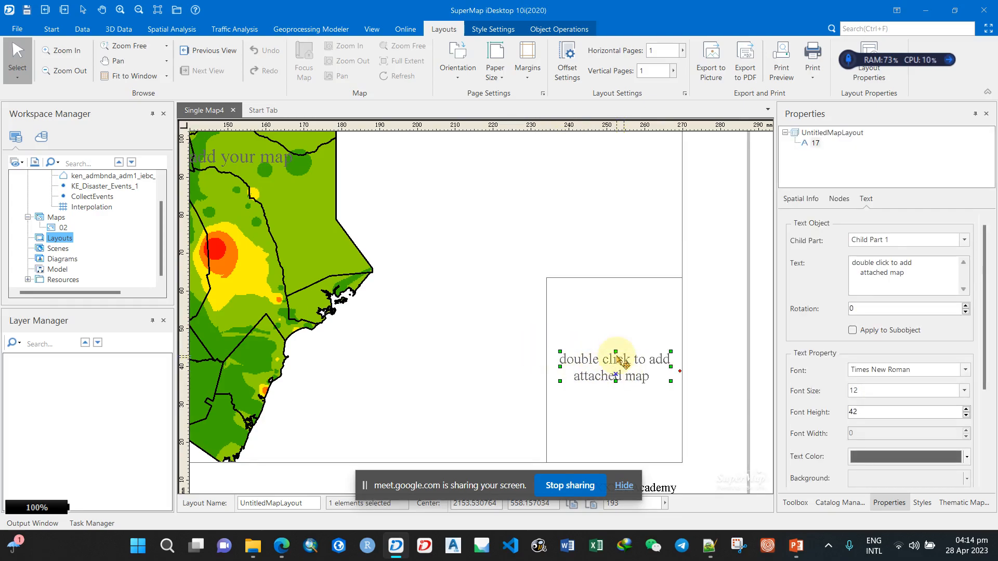
key(Delete)
click(598, 277)
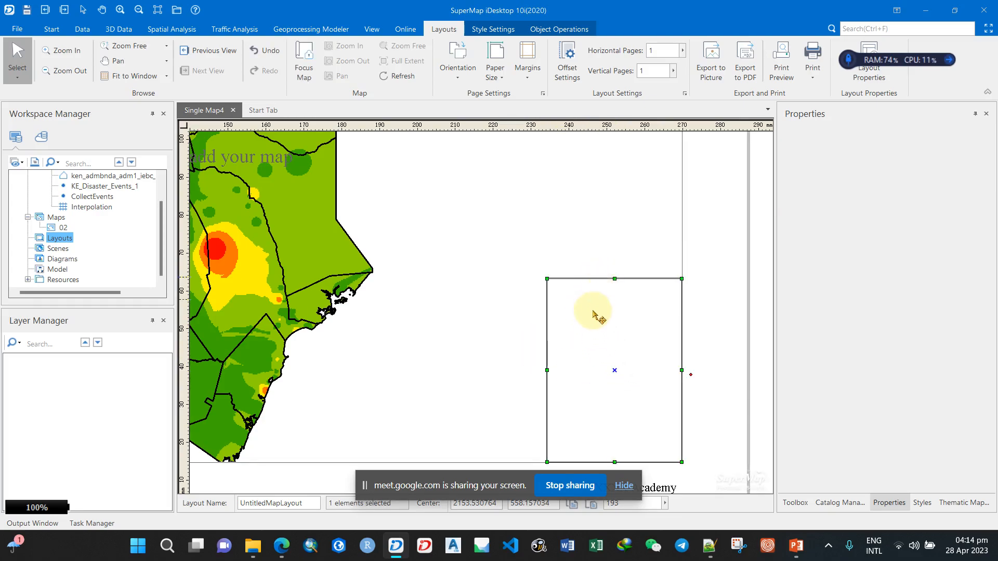
key(Delete)
Replace the "XXXX Academy" text below the map frame with "University of Mostar"
scroll(712, 397, up, 1)
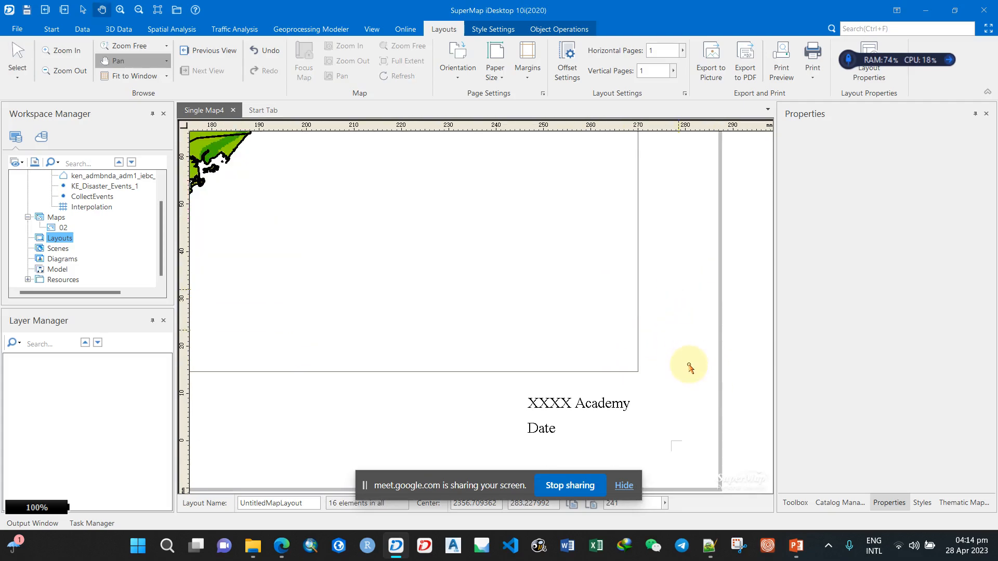
scroll(580, 428, up, 2)
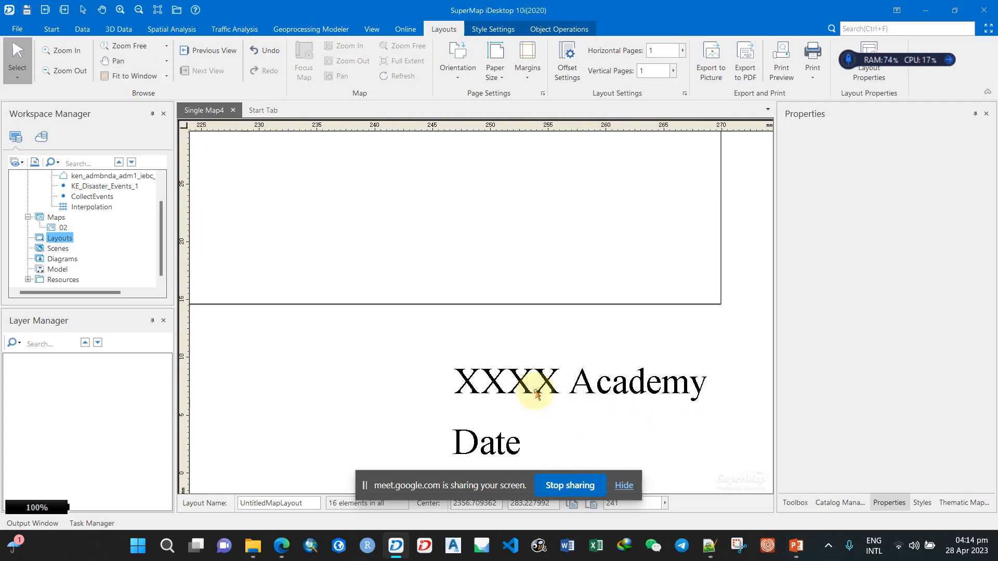
click(582, 386)
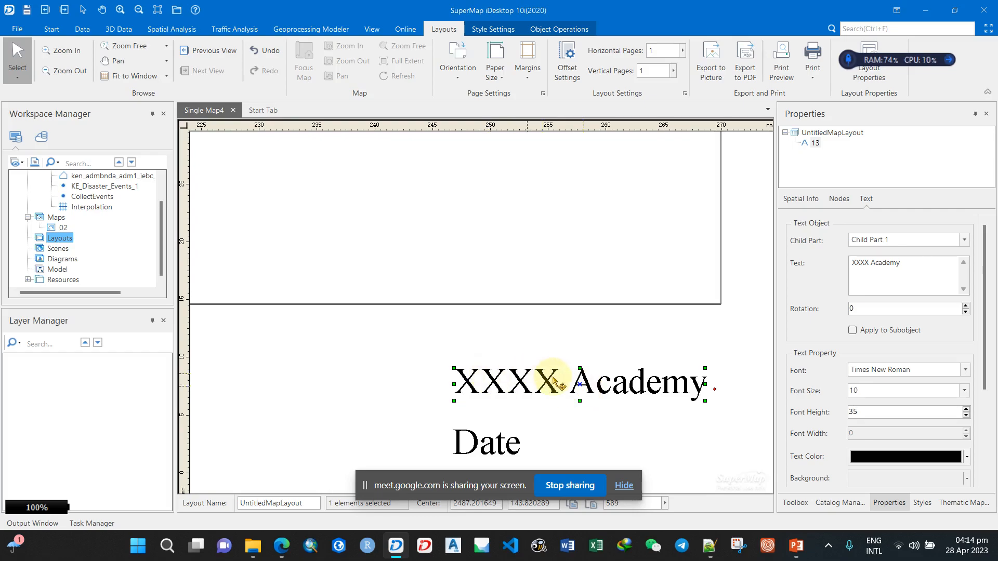
drag(905, 259, 836, 268)
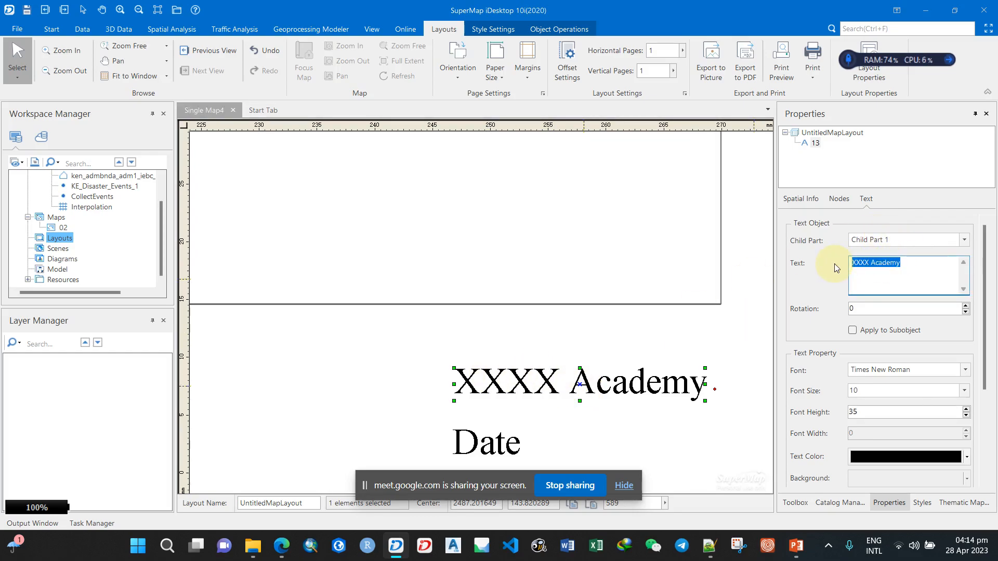
text(University)
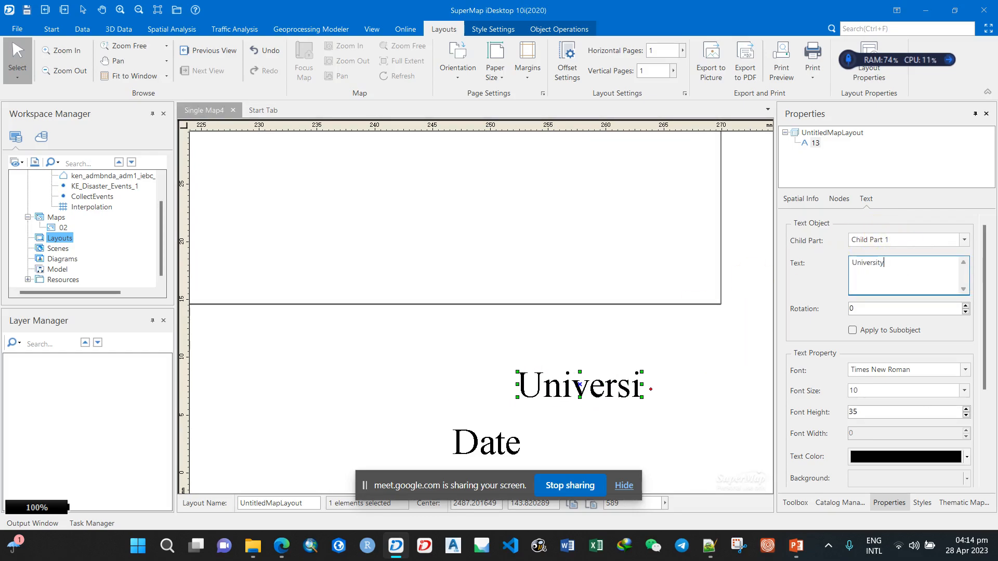
text( of Mostar)
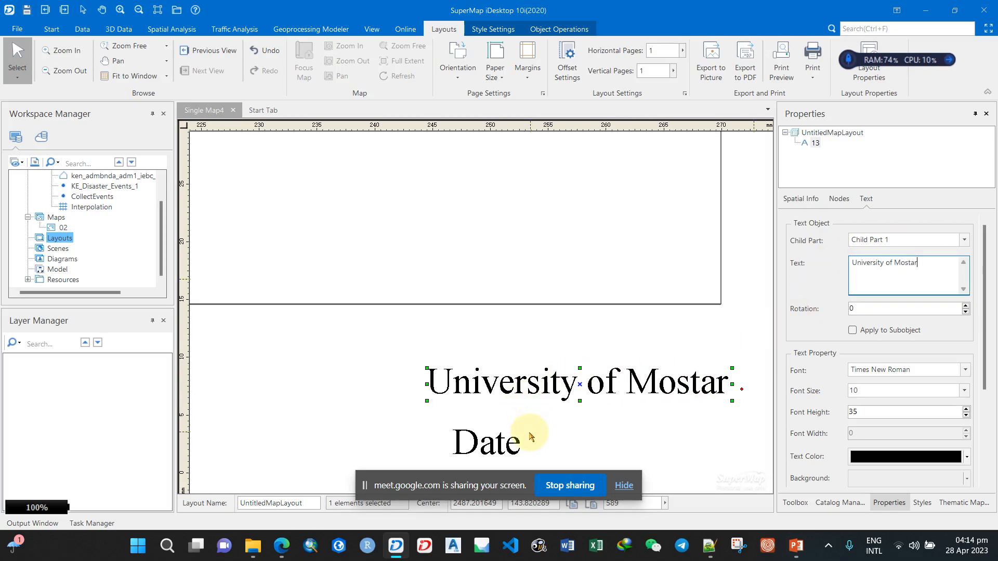
Set the University of Mostar text's font to Avenir LT Std 55 Roman and its font size to 12
click(965, 370)
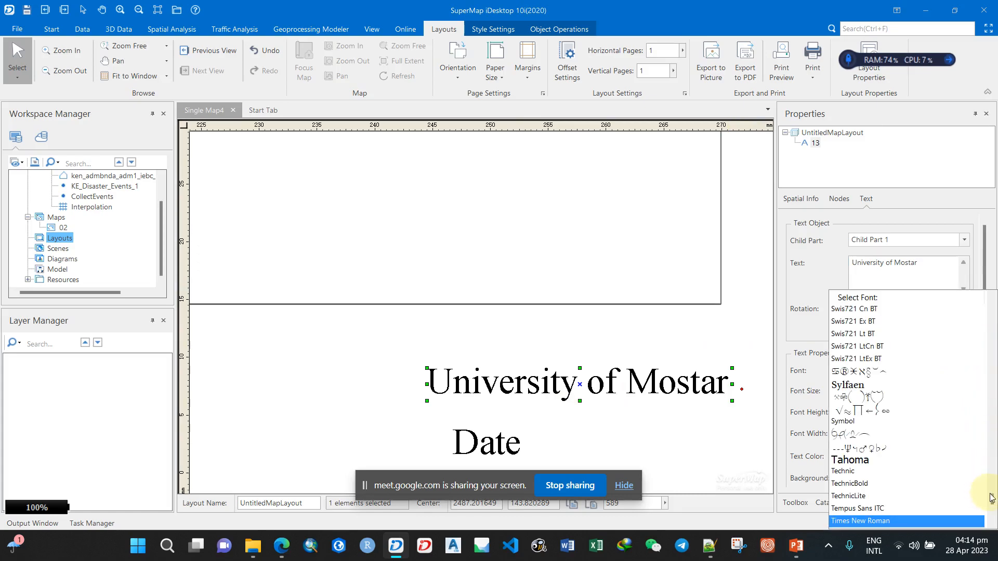
drag(992, 500, 992, 288)
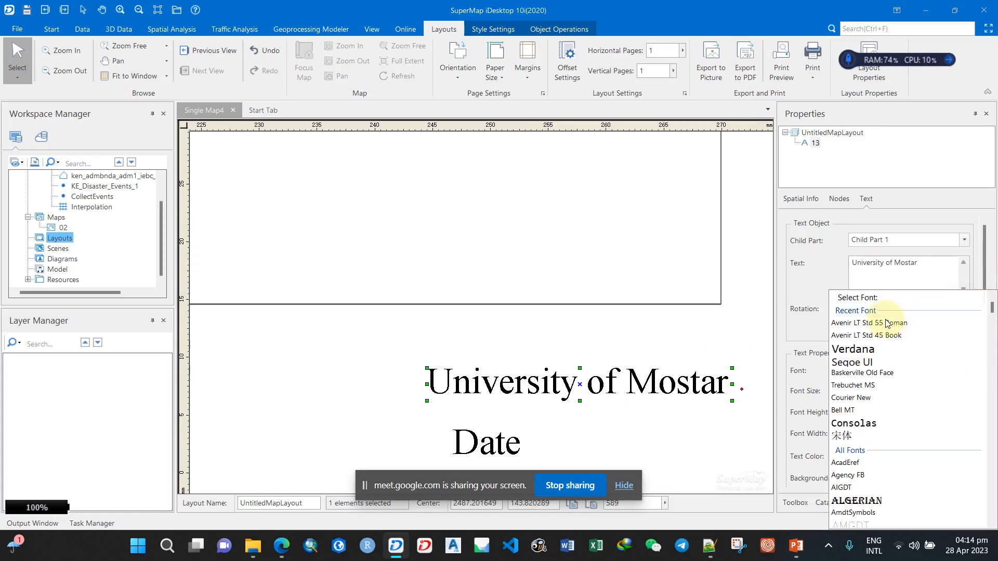
click(890, 330)
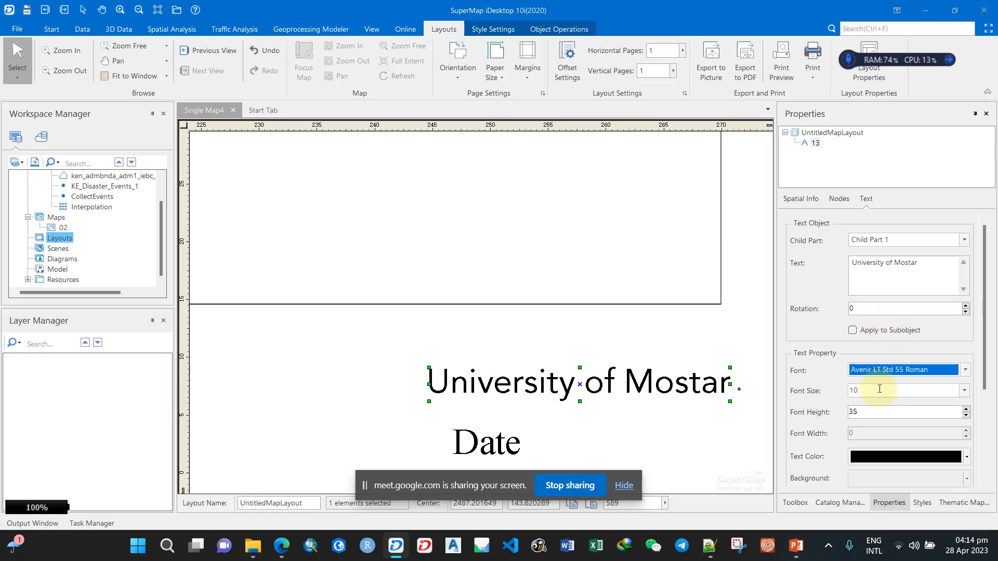
click(965, 391)
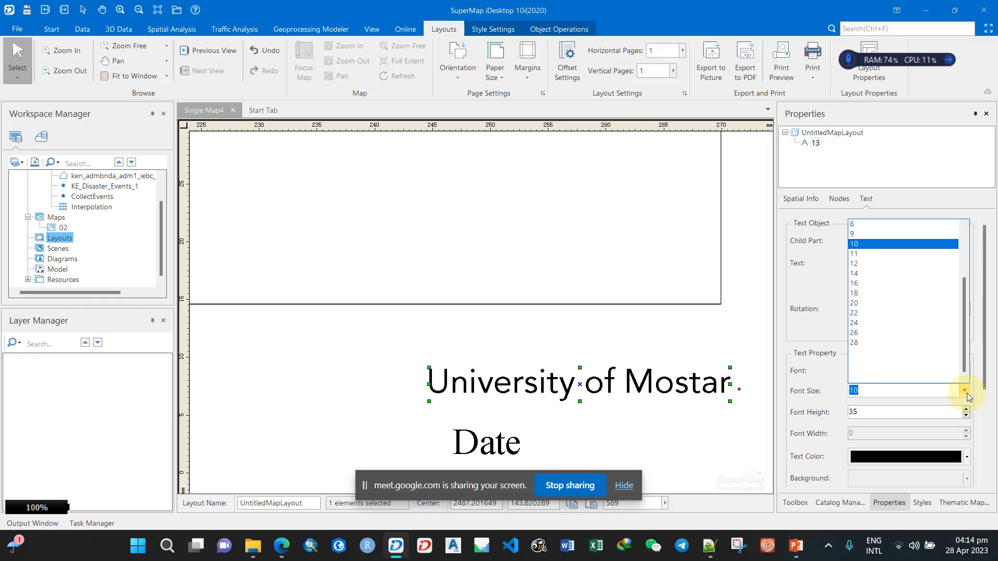
click(875, 273)
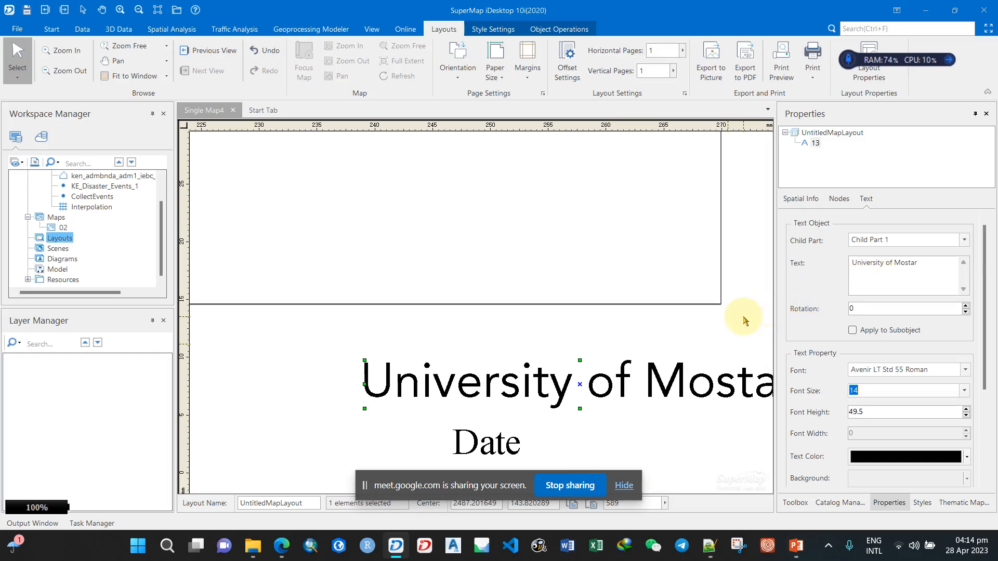
drag(702, 302, 564, 276)
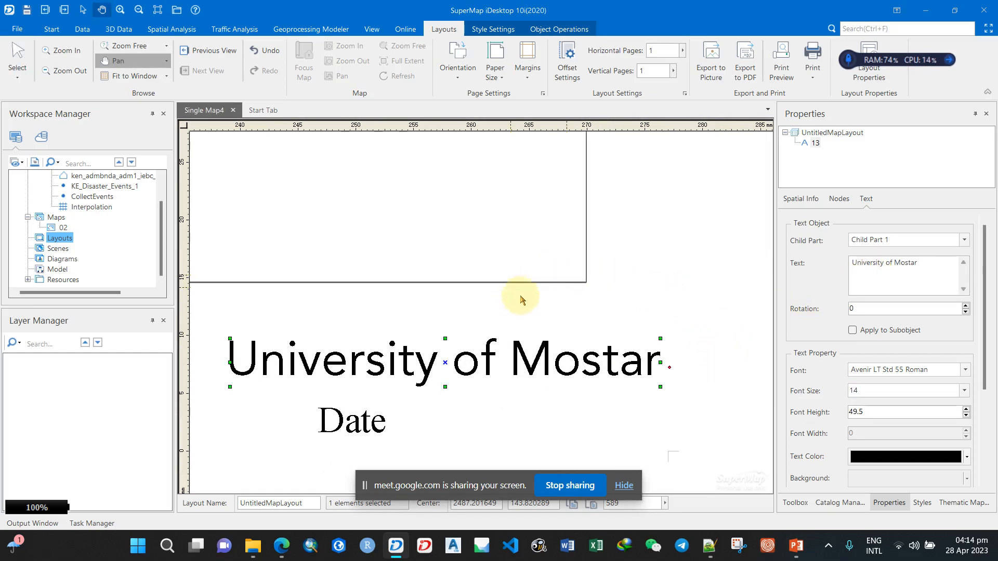
click(882, 390)
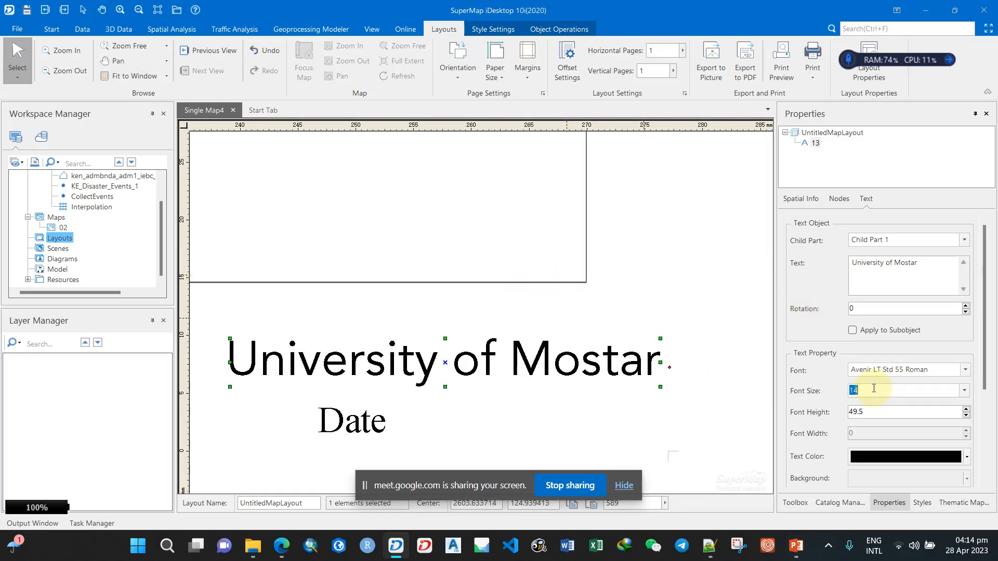
key(Return)
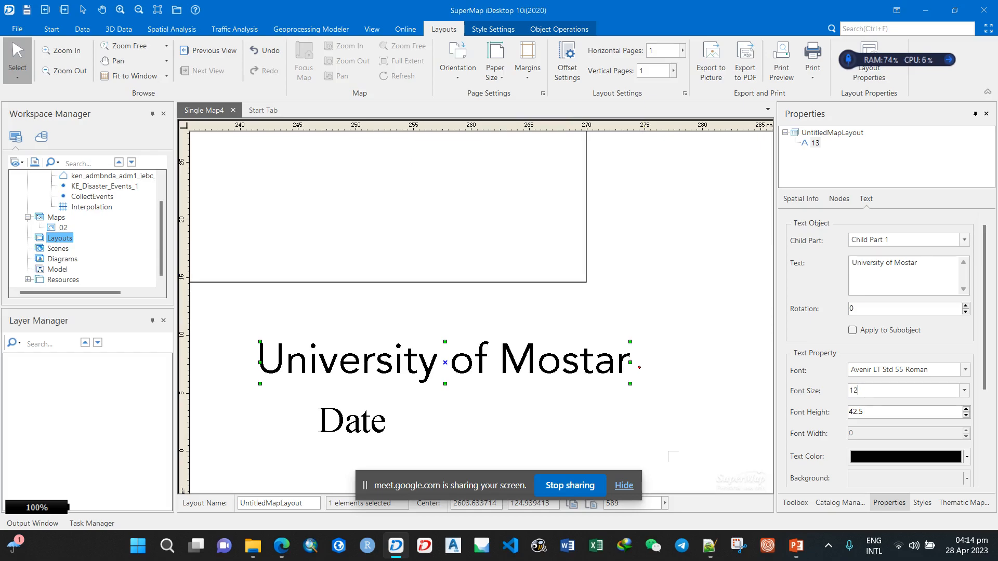
Change the date text below the university name to "Date: 28/04/2023"
click(363, 429)
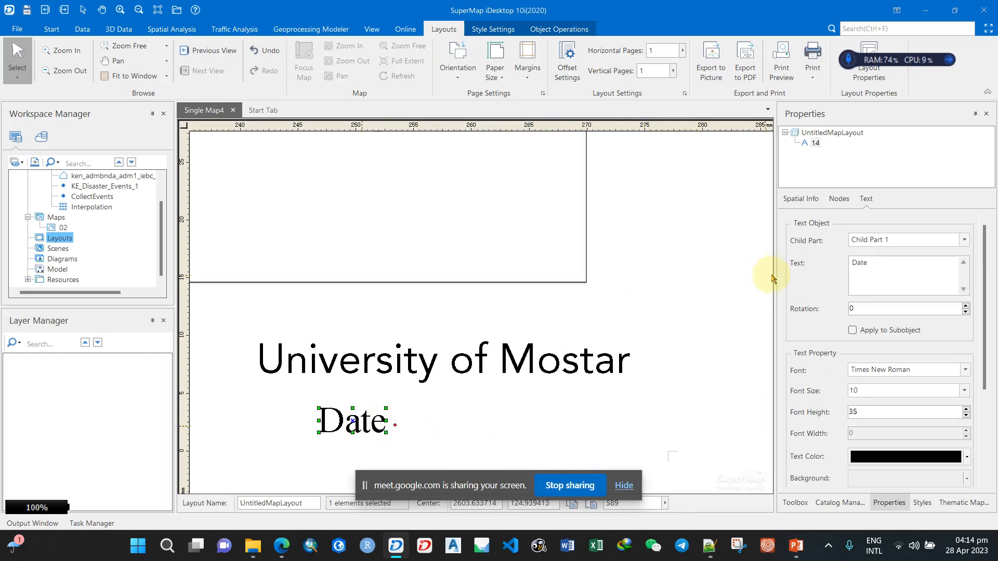
click(879, 263)
text(:)
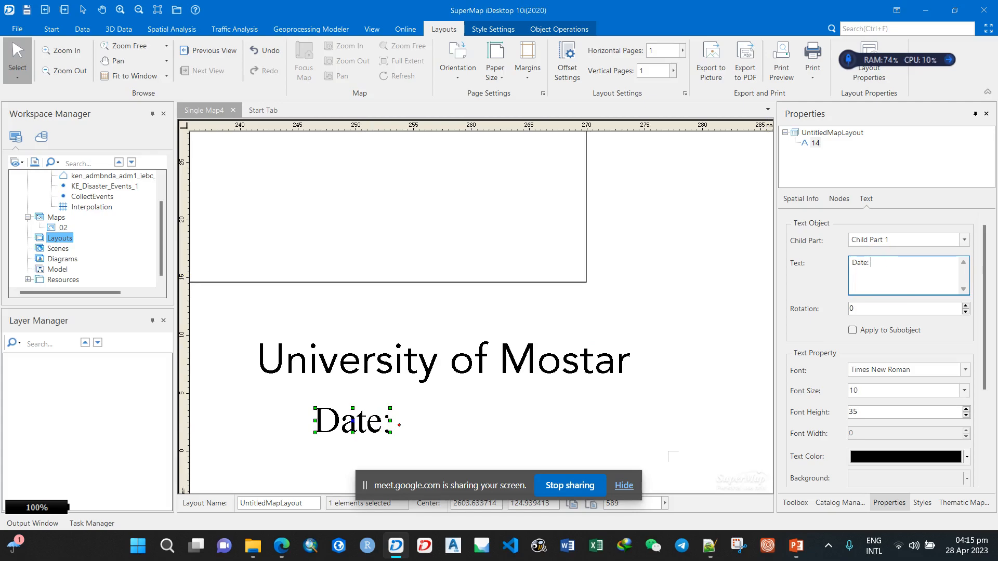
text( 28/04/2023)
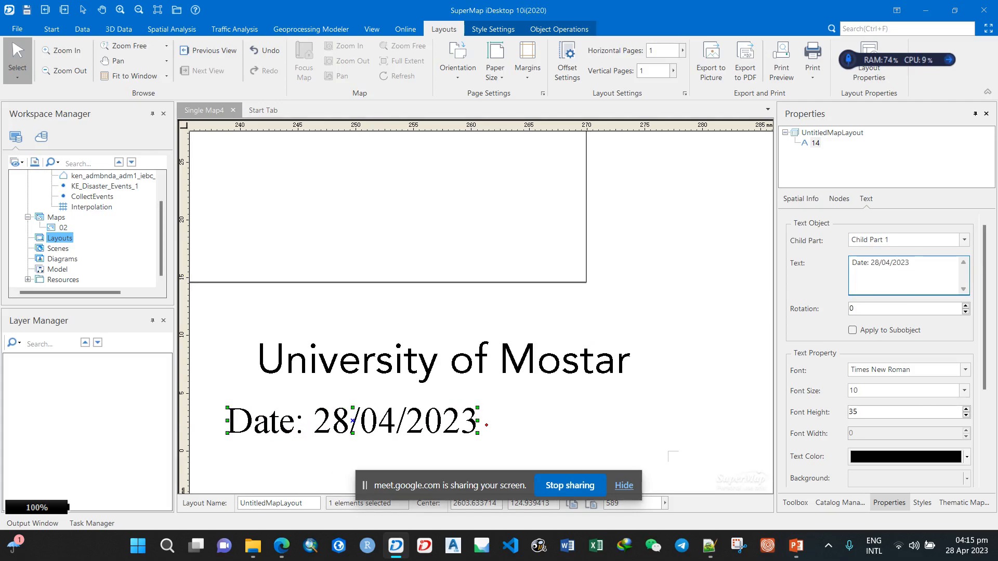
Set the date text's font to Avenir LT Std 55 Roman and its font size to 12
click(966, 370)
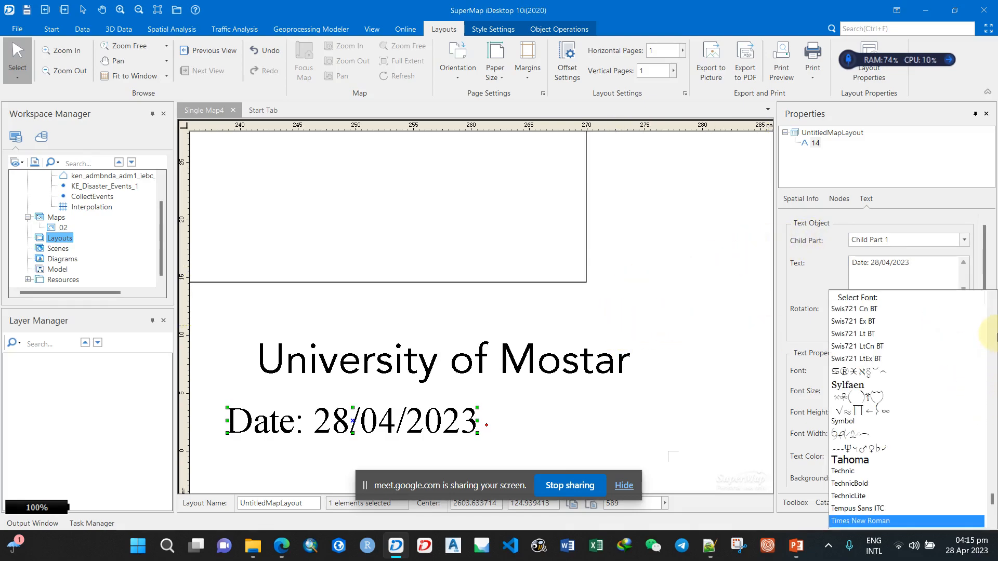
scroll(995, 320, up, 10)
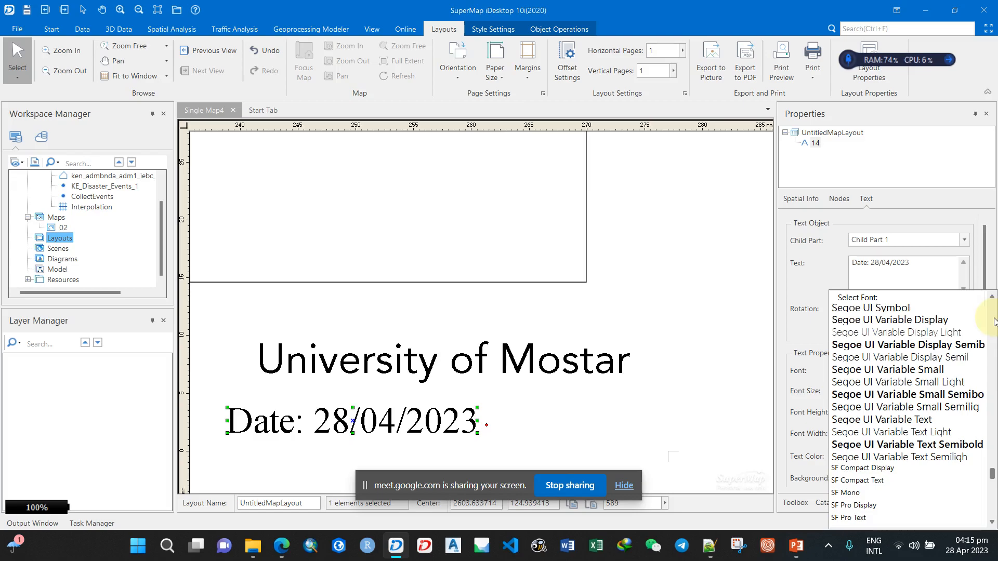
drag(994, 475, 991, 312)
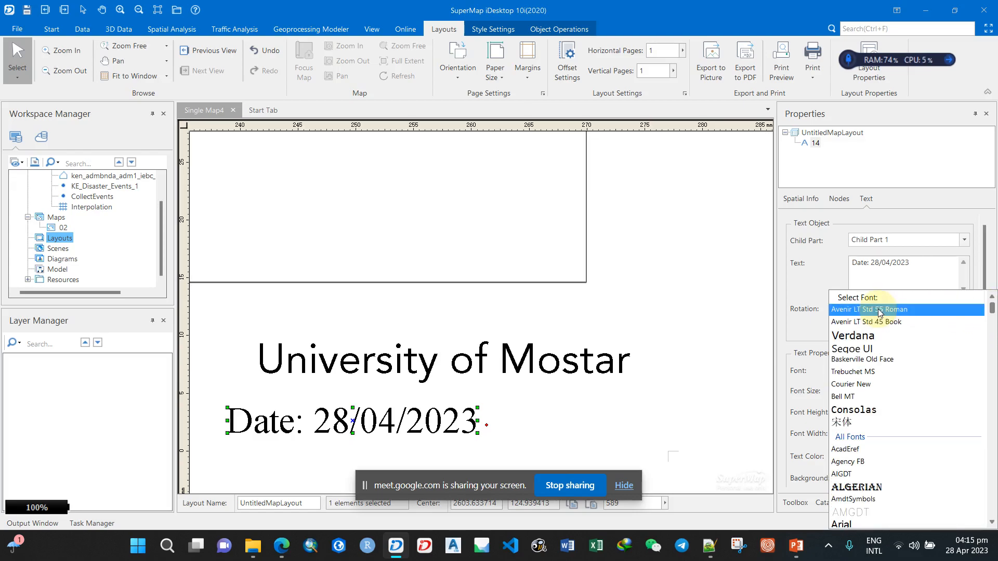
click(879, 311)
double_click(873, 393)
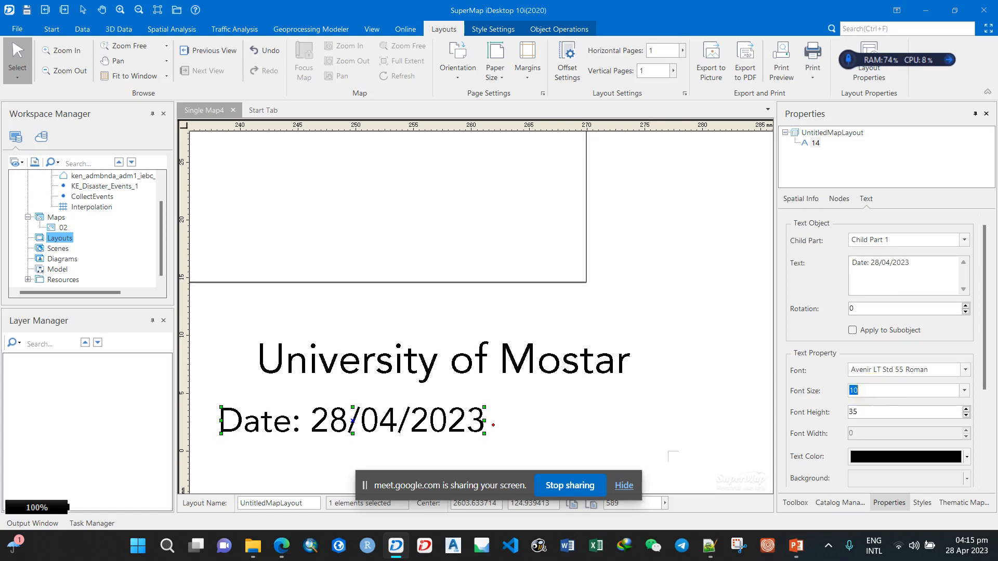
text(12)
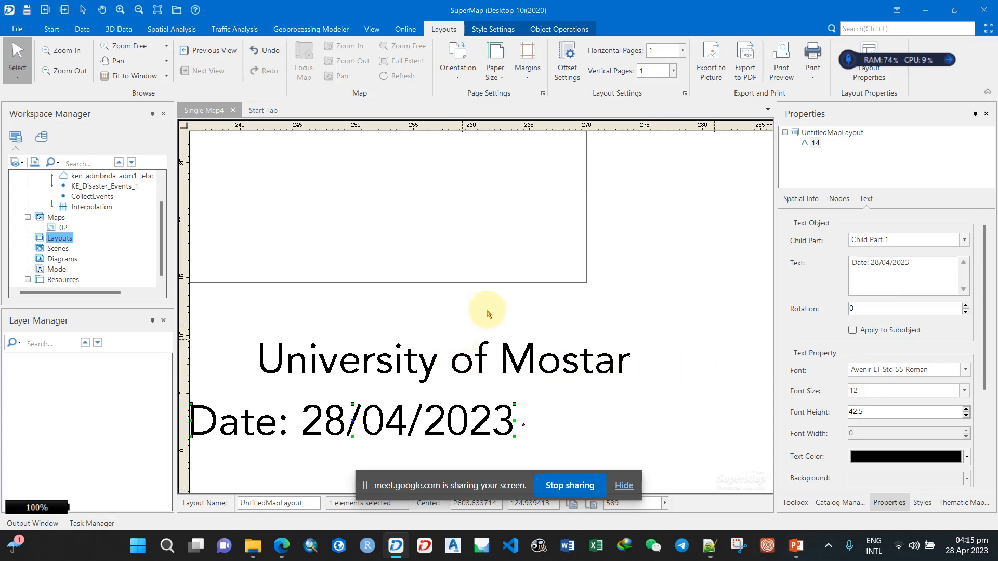
Move the University of Mostar text left so its start roughly lines up with the date text beneath it
drag(492, 279, 675, 282)
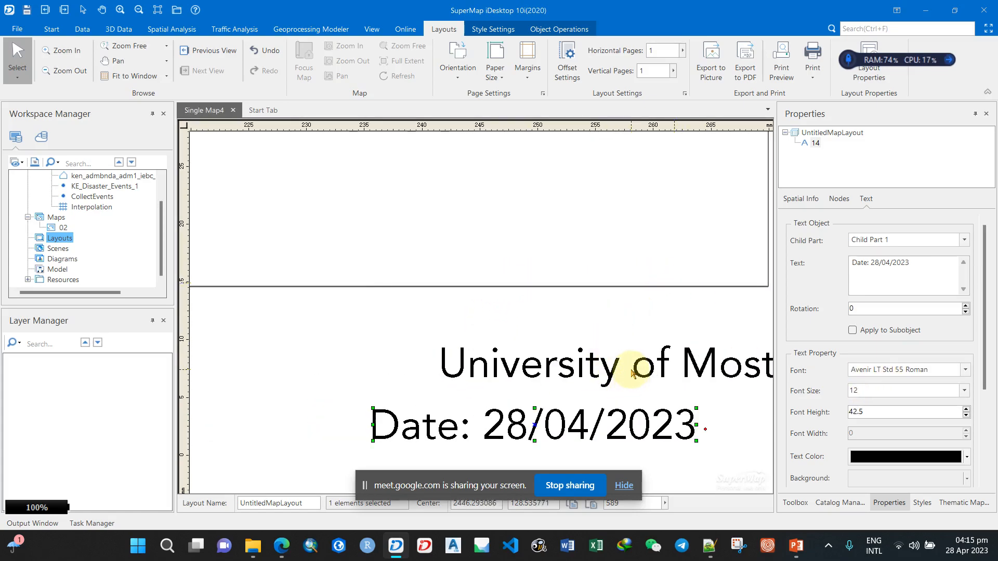
click(634, 371)
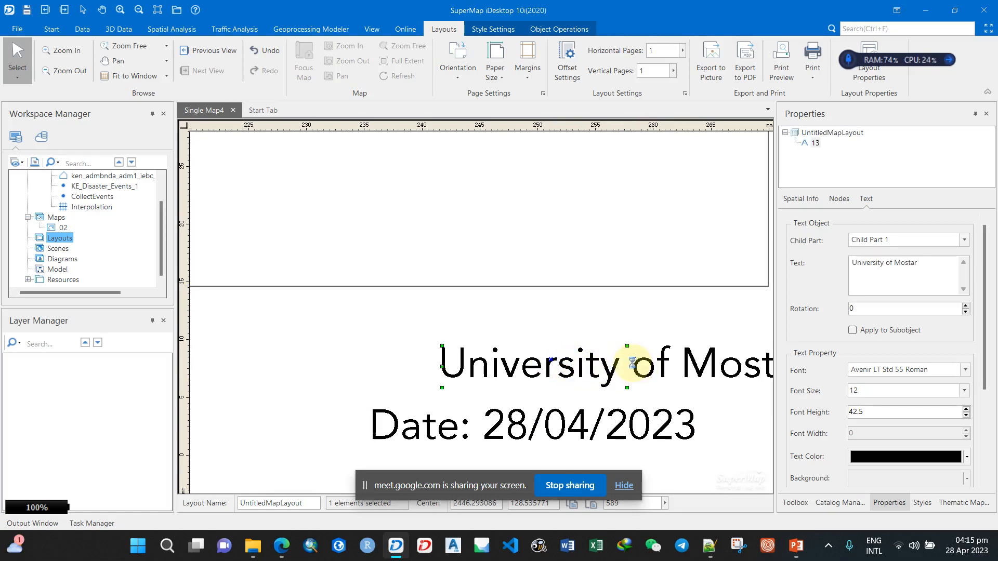
drag(629, 364, 562, 363)
click(508, 212)
Try deleting the selected map frame that covers the "Double click to add your map" placeholder, and undo the deletion
scroll(356, 272, down, 3)
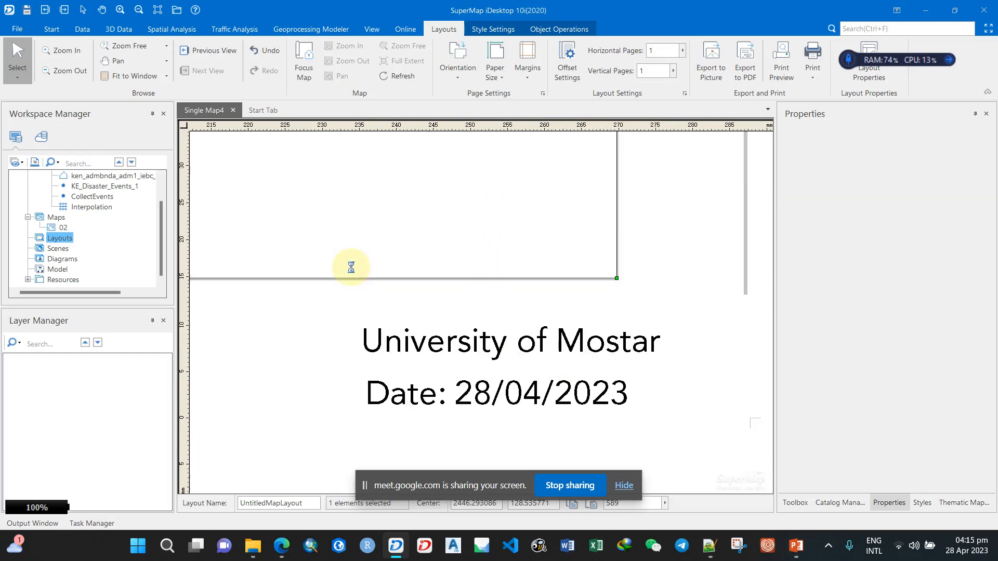
scroll(349, 269, down, 3)
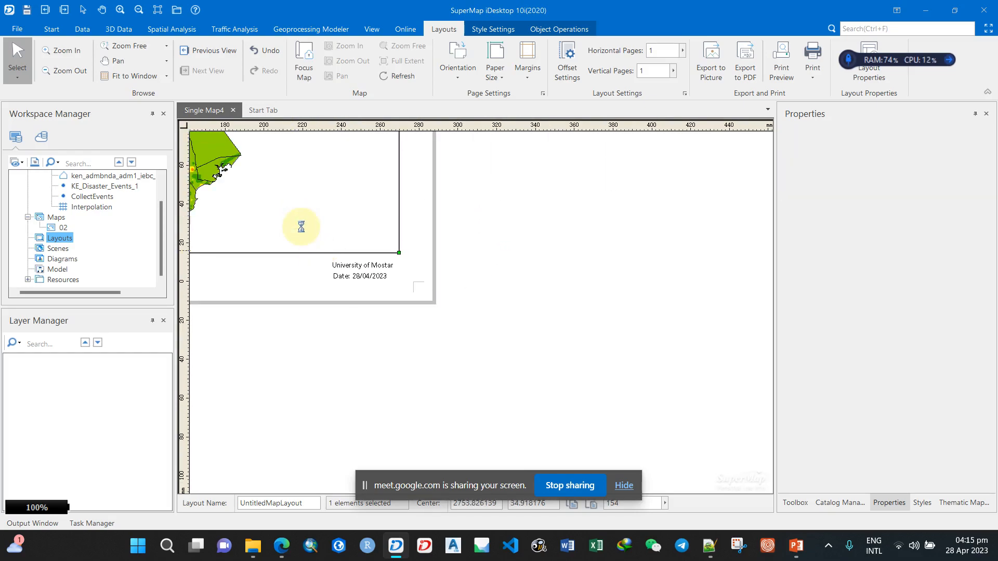
drag(302, 228, 562, 336)
scroll(357, 273, down, 2)
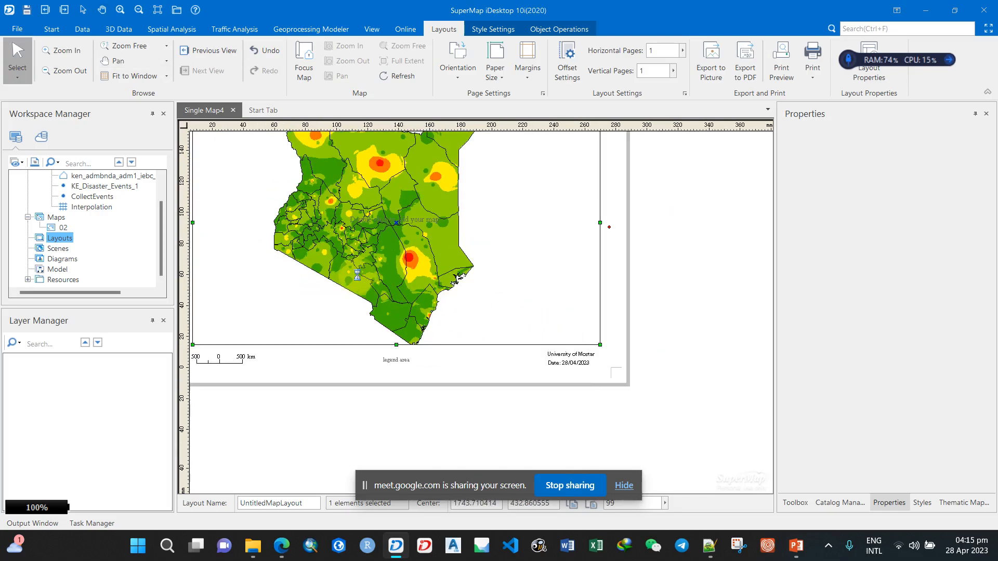
drag(364, 228, 451, 308)
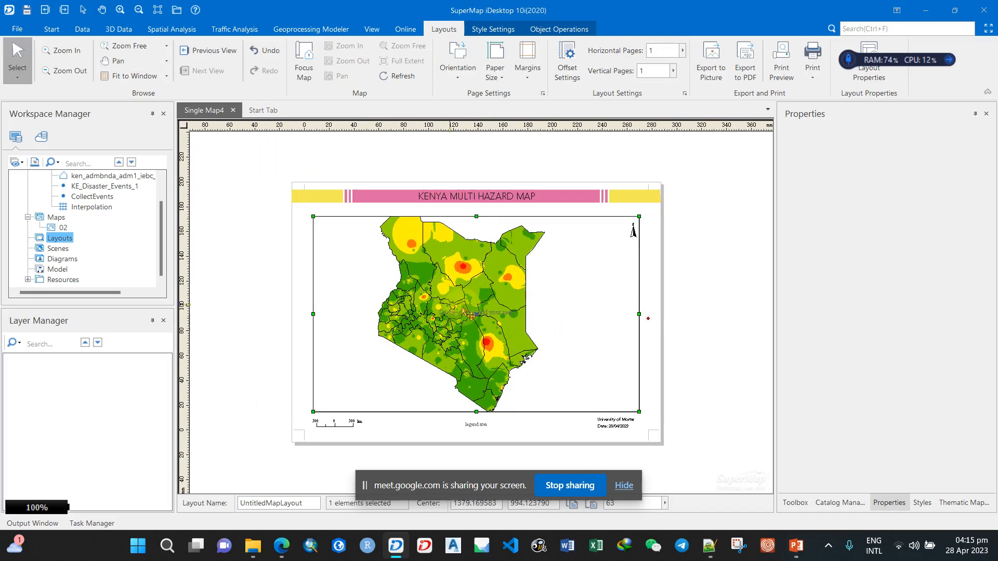
scroll(490, 321, up, 4)
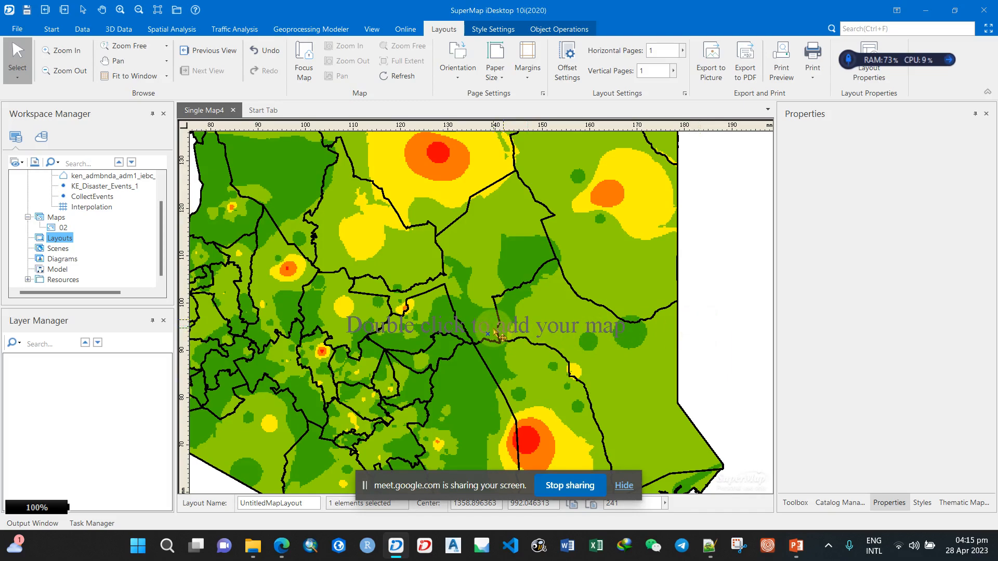
key(Delete)
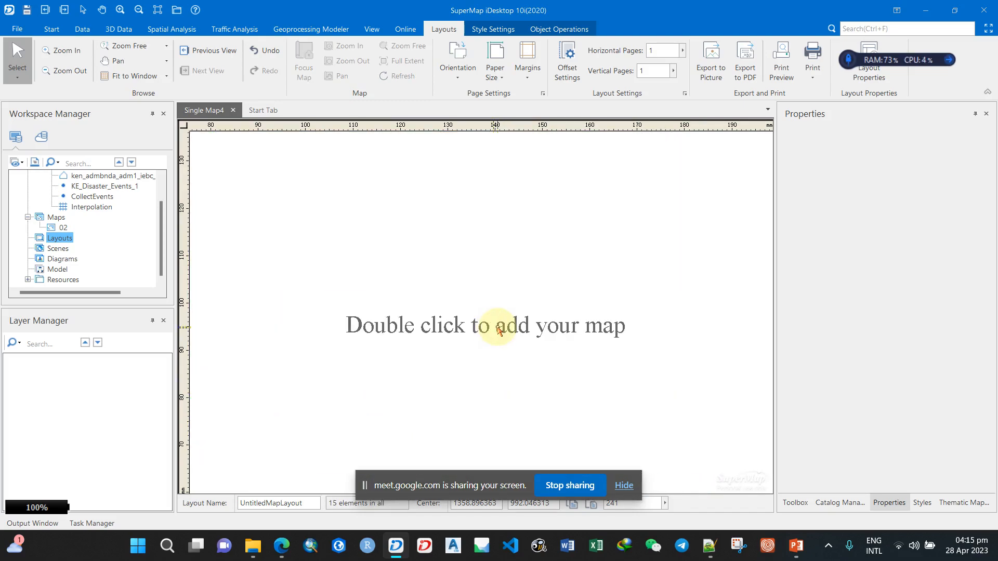
key(ctrl+z)
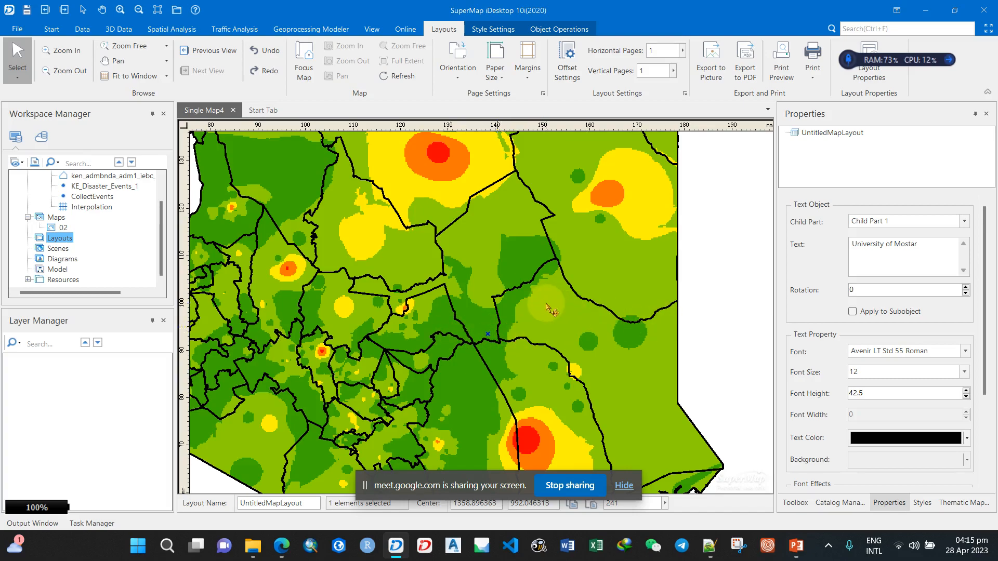
Shift the map frame slightly down and narrow it by bringing its right edge to about the 150 mm ruler mark
scroll(545, 303, down, 4)
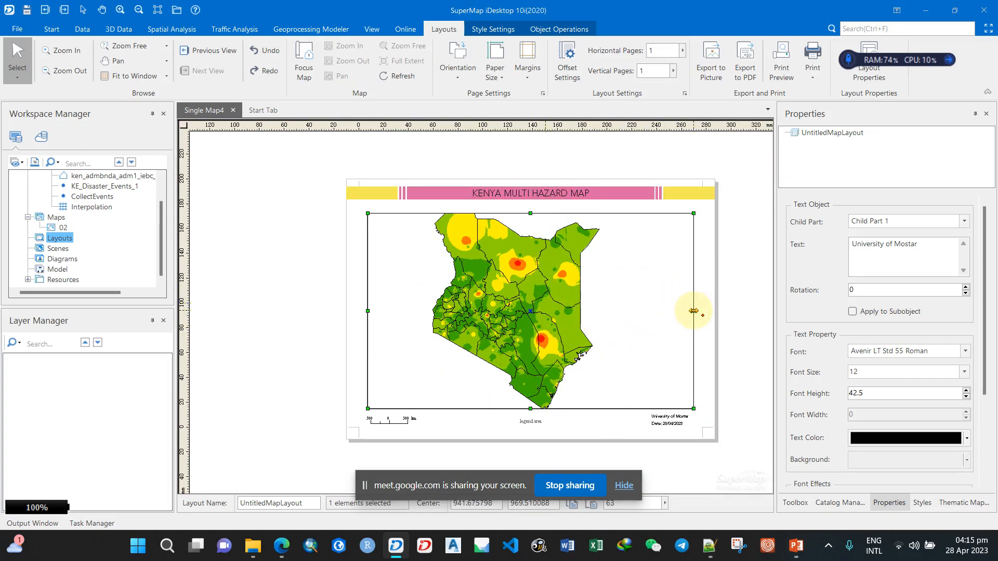
click(356, 249)
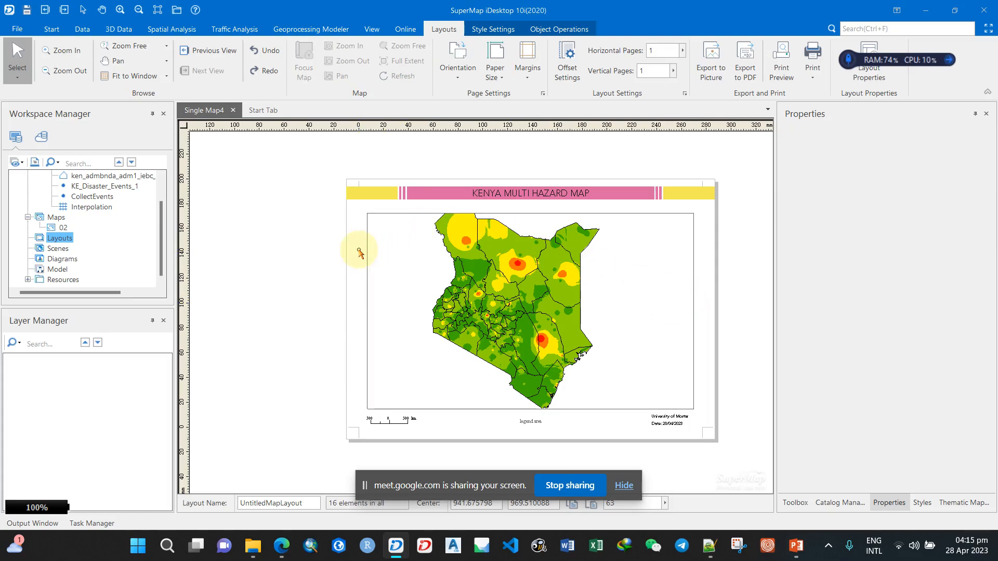
click(392, 246)
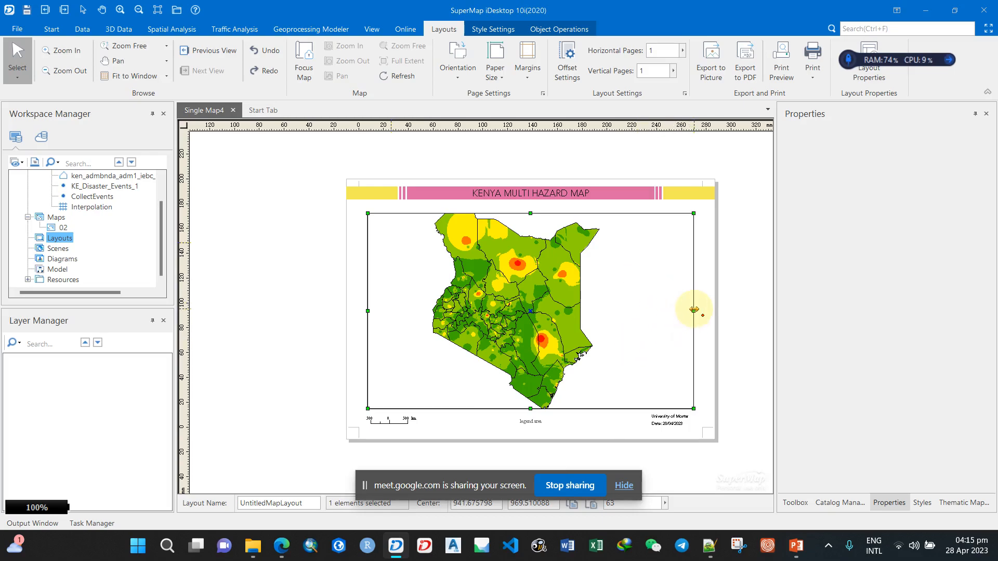
mouse_move(694, 310)
mouse_down()
mouse_move(597, 311)
mouse_move(694, 314)
mouse_up()
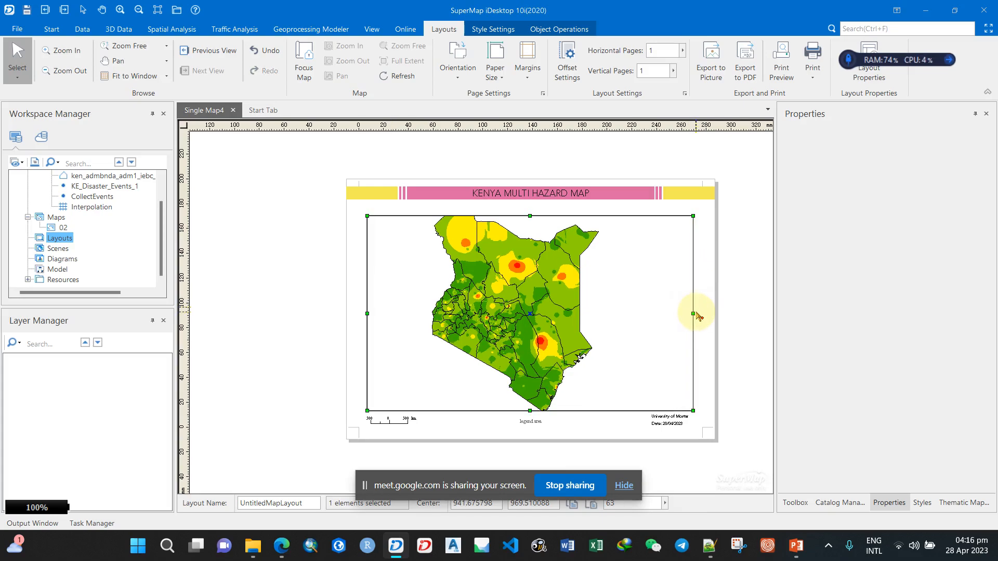
drag(694, 314, 544, 317)
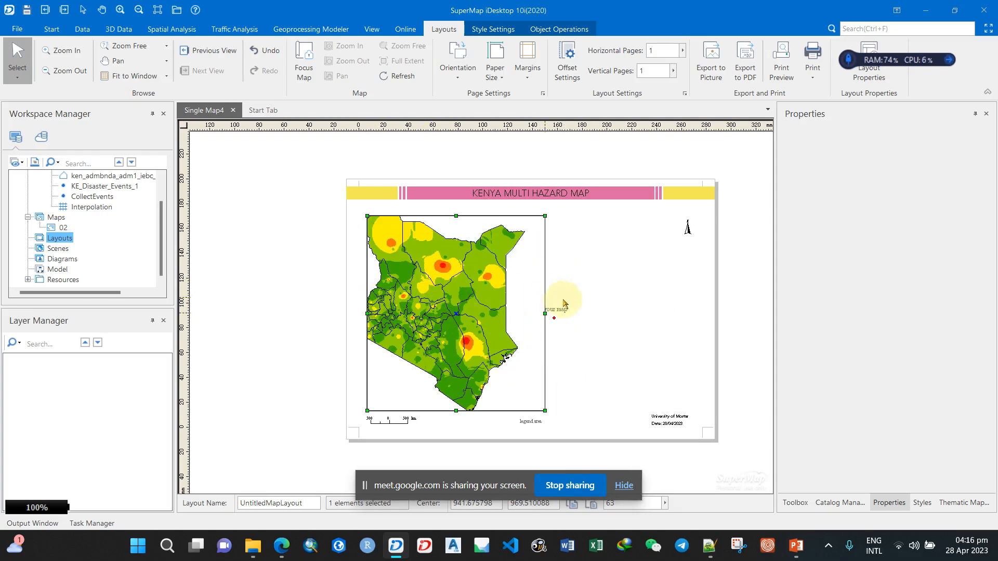
Delete the "Double click to add your map" placeholder text and extend the map frame's top edge to just below the title banner
click(563, 314)
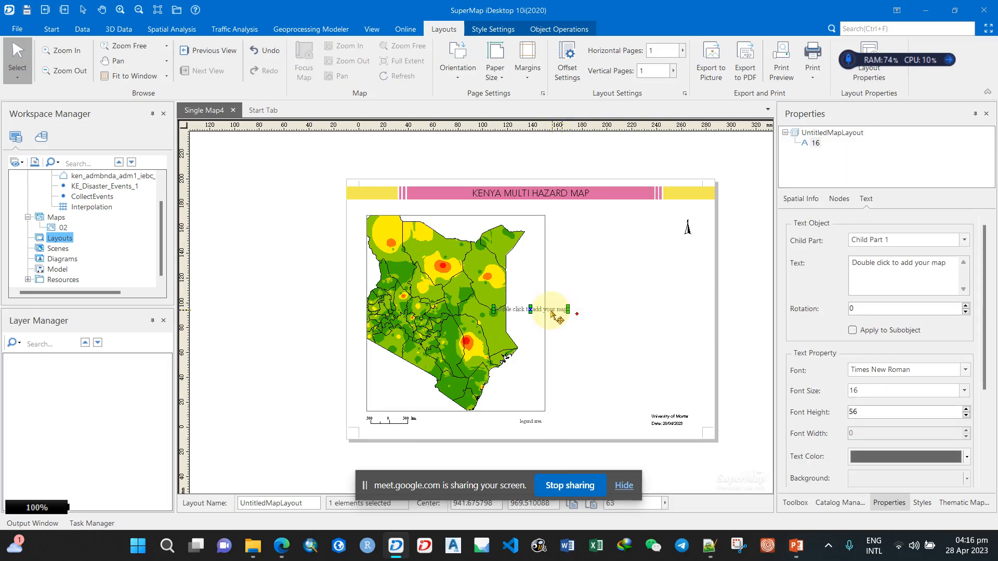
key(Delete)
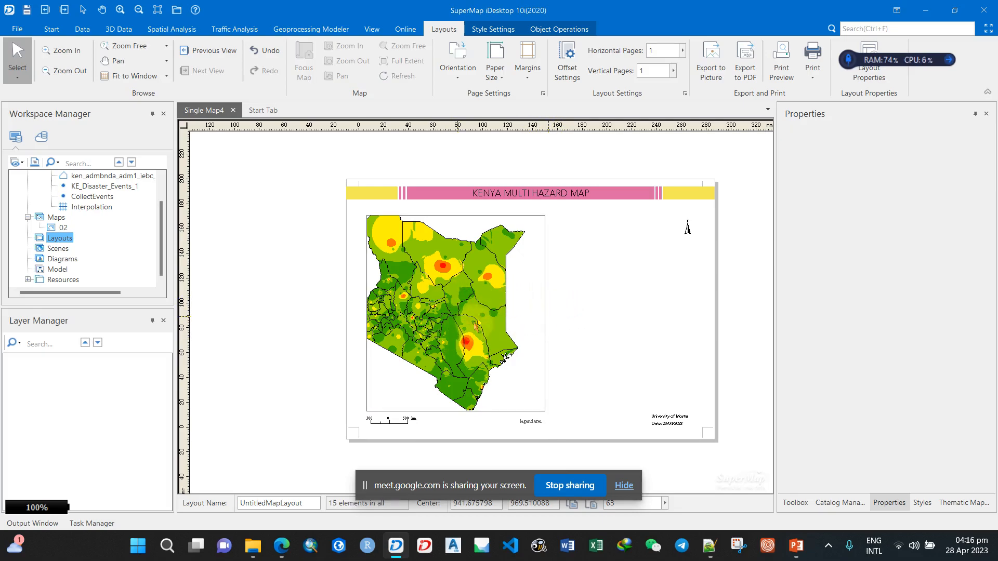
click(453, 234)
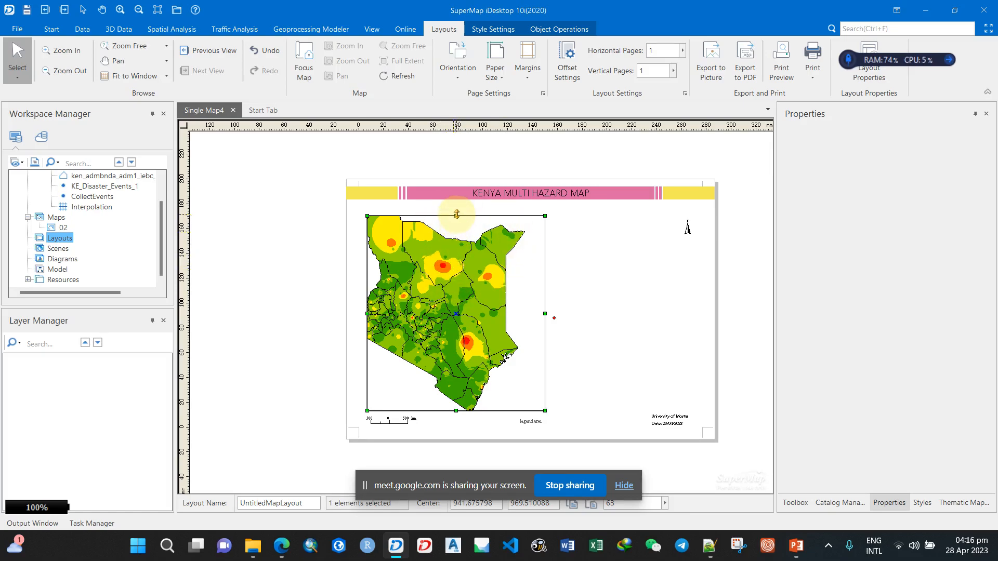
drag(457, 215, 455, 203)
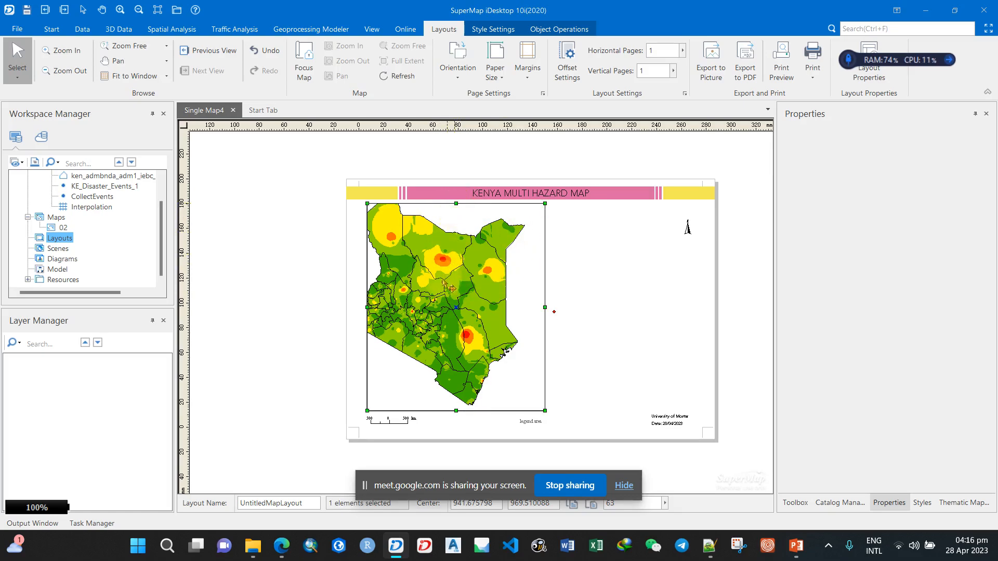
Delete the legend area placeholder below the map and extend the map frame's bottom edge slightly downward
click(393, 428)
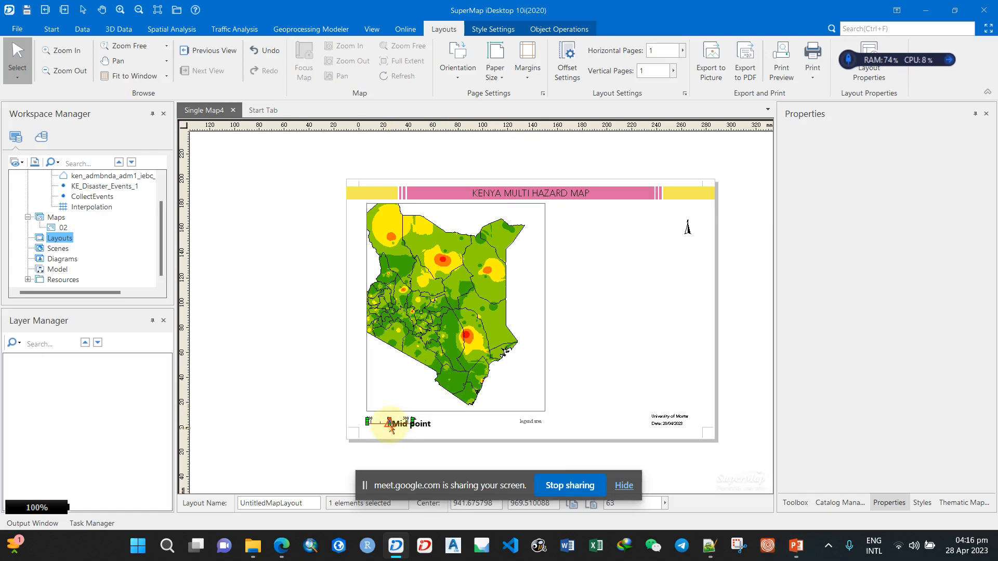
drag(390, 427, 390, 426)
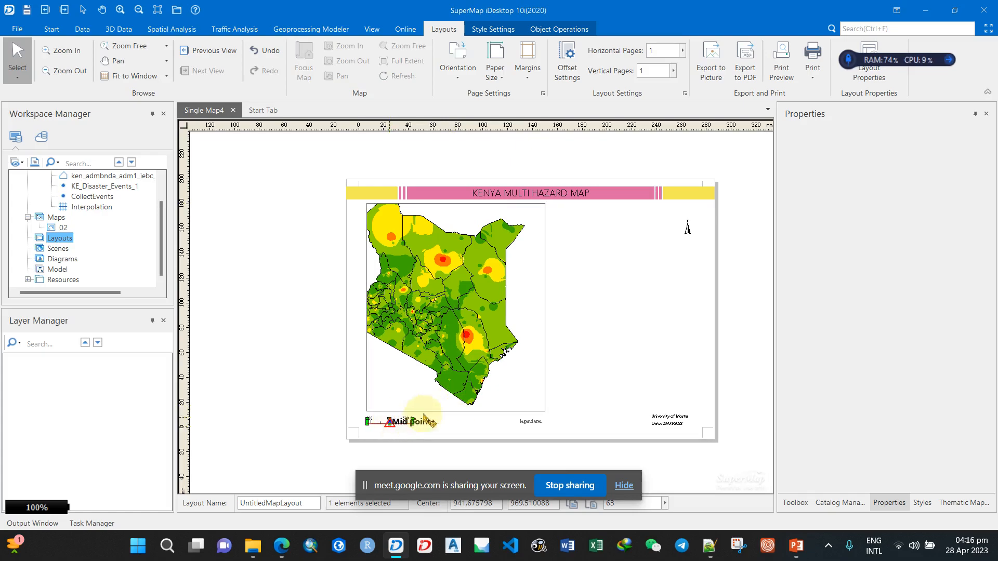
click(529, 426)
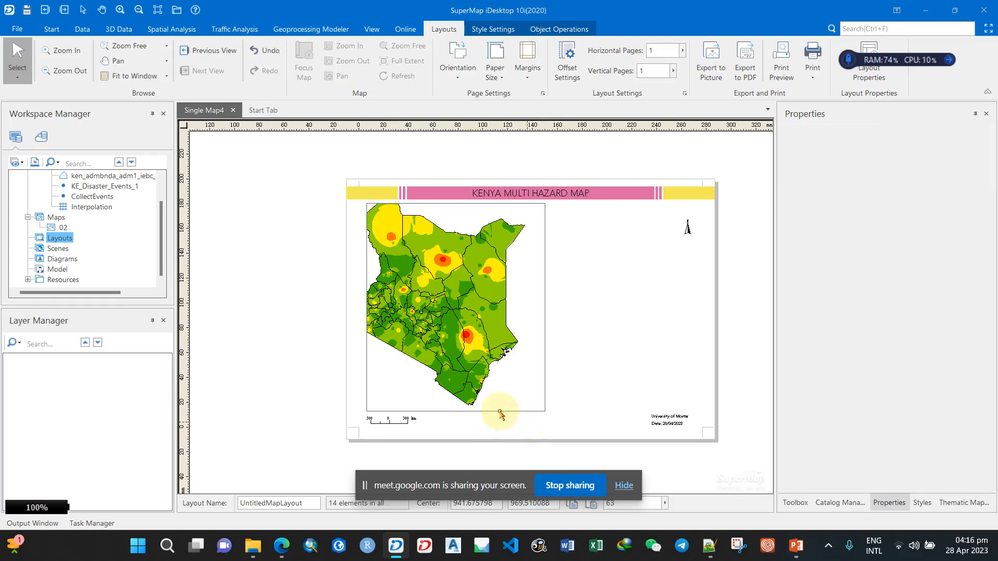
click(456, 419)
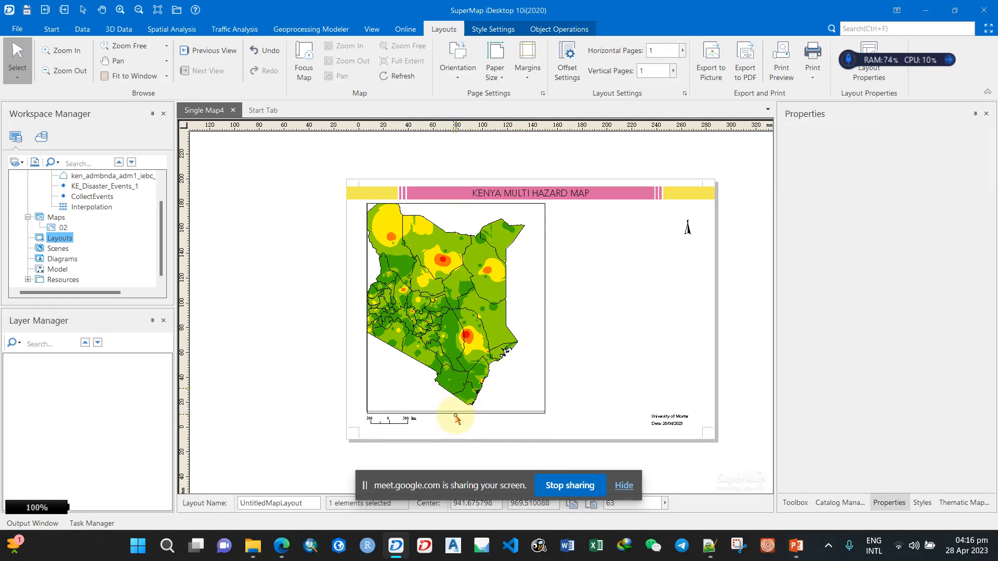
Move the scale bar slightly right beneath the map frame's lower left corner
scroll(390, 419, up, 5)
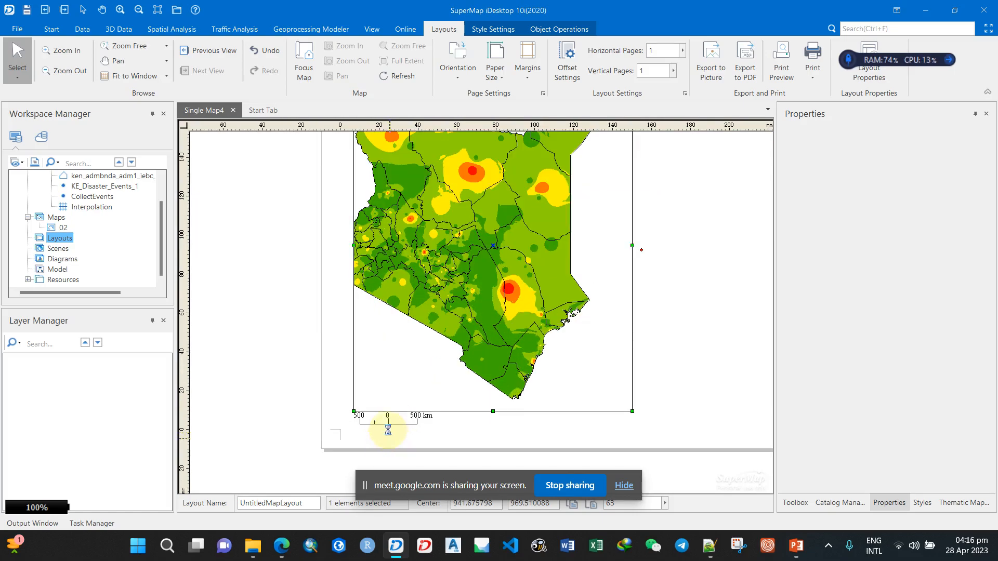
scroll(388, 431, up, 2)
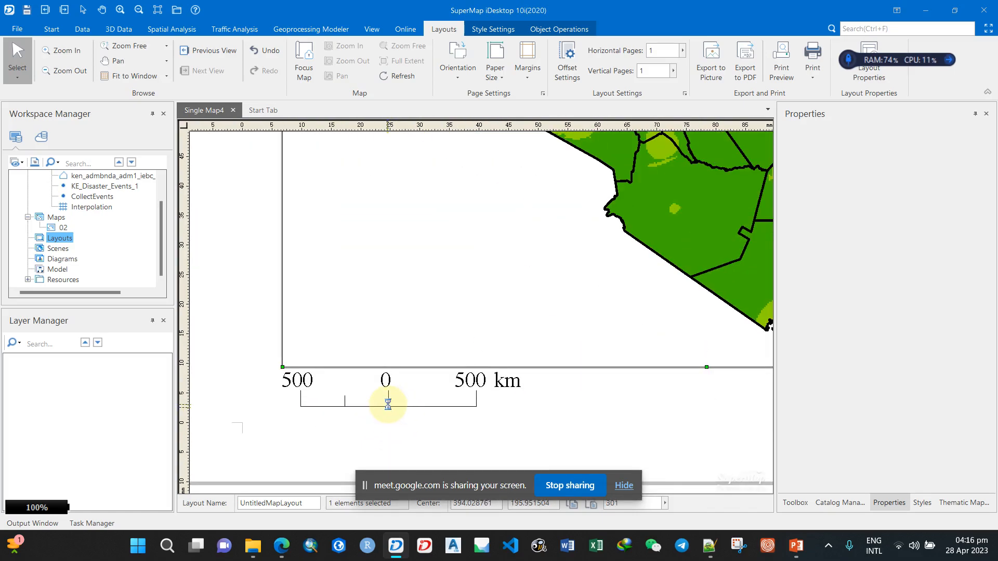
click(389, 405)
drag(390, 400, 441, 408)
scroll(489, 299, up, 2)
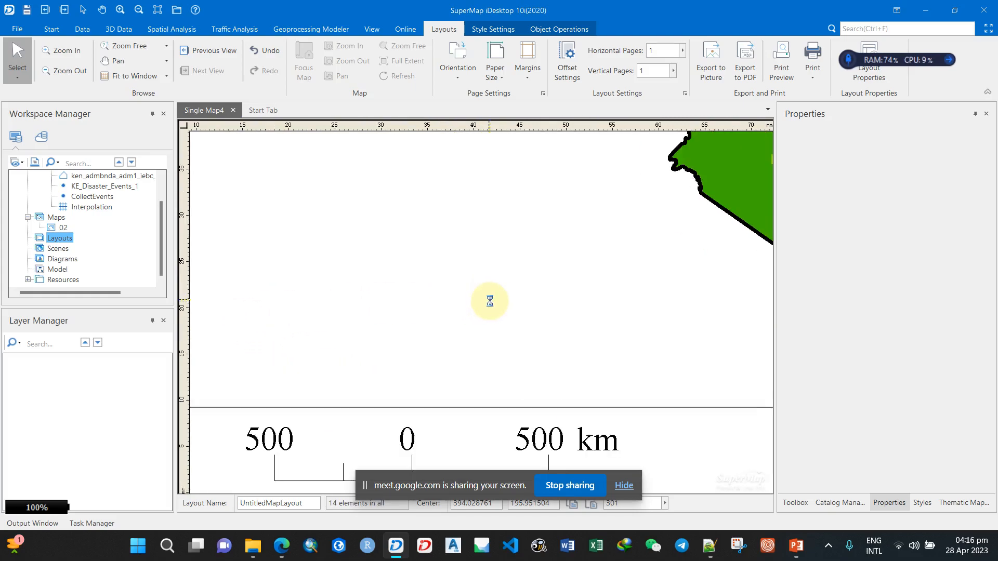
Focus the map inside its frame, fit it to full extent so all of Kenya shows, and end the map focus
scroll(484, 316, down, 5)
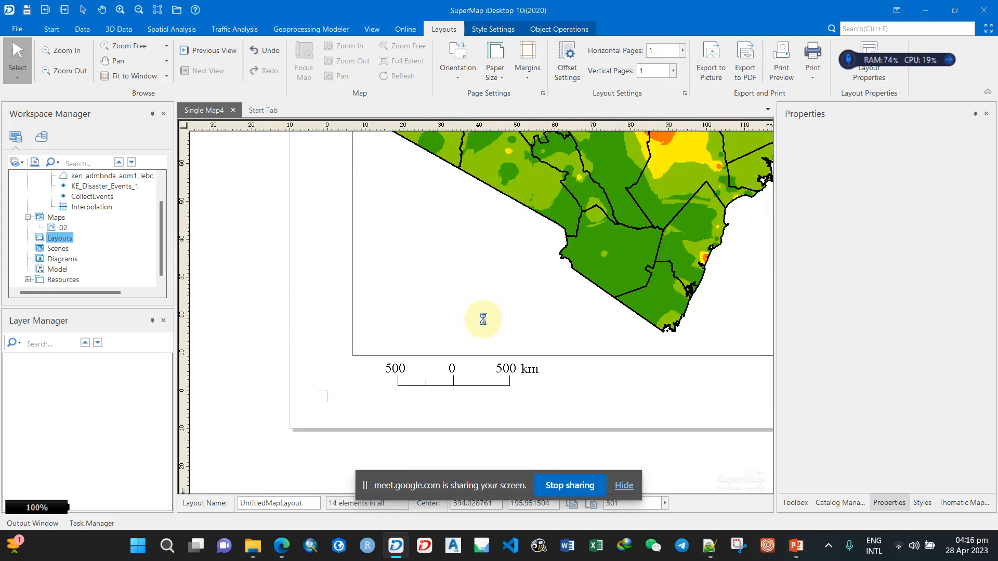
drag(588, 226, 479, 307)
scroll(479, 306, down, 1)
scroll(479, 305, down, 1)
scroll(654, 212, down, 1)
drag(654, 212, 623, 294)
click(536, 297)
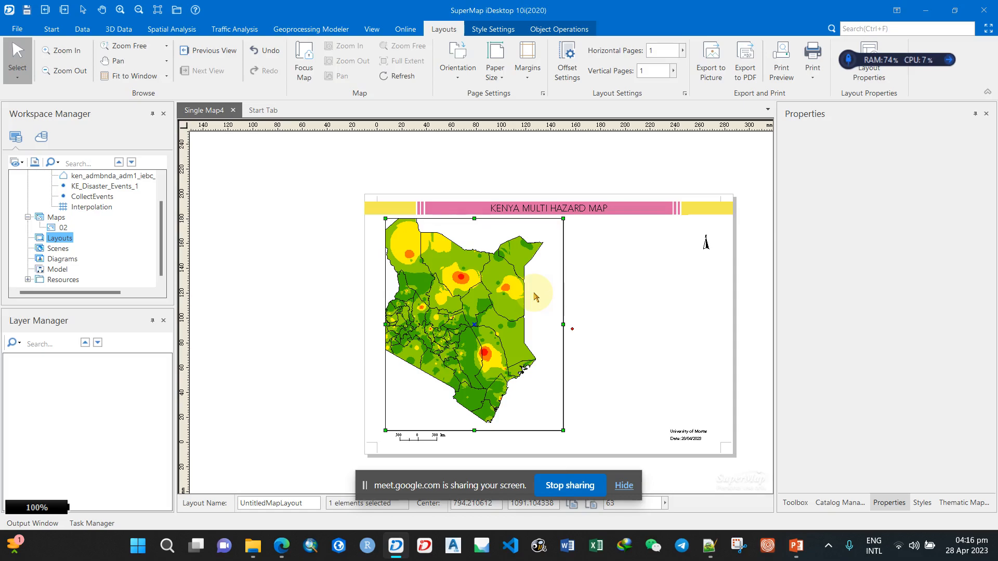
click(304, 65)
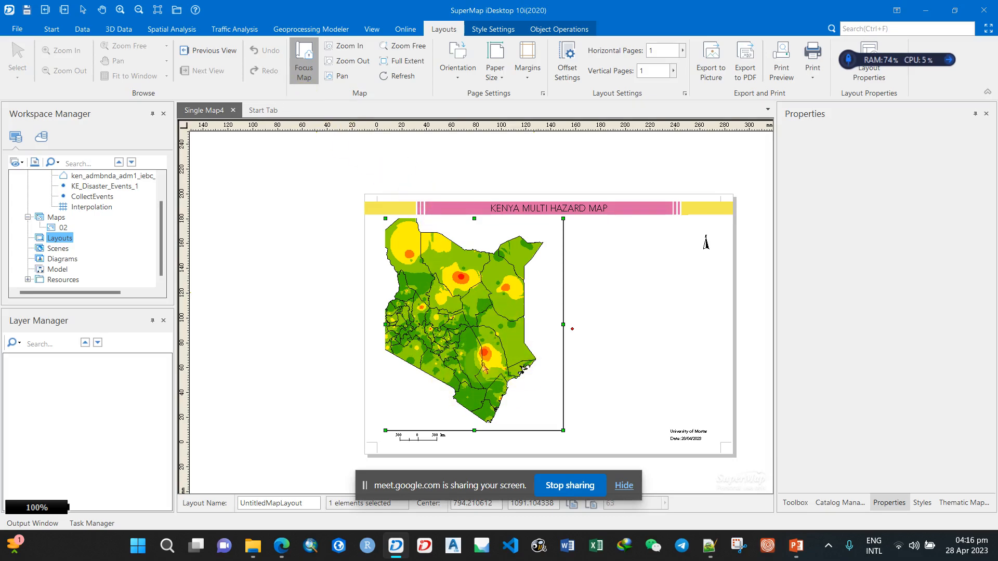
click(414, 61)
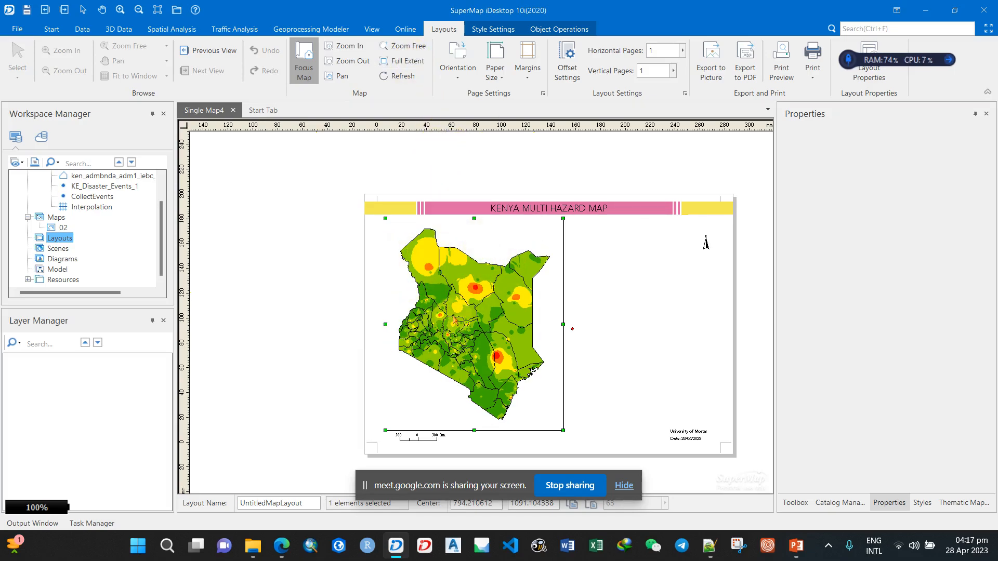
click(303, 78)
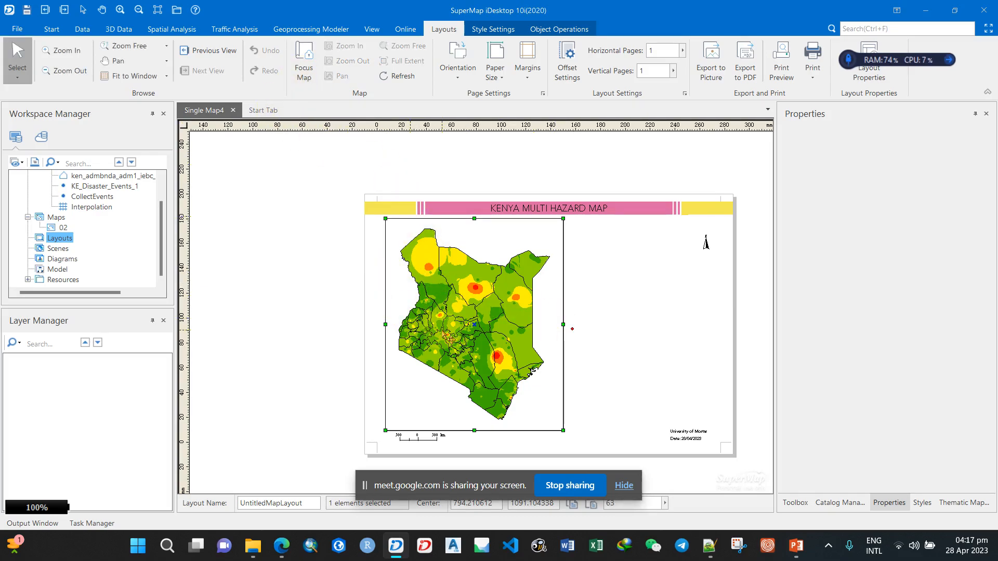
Move the north arrow into the upper right corner of the map frame, above the northeastern tip of Kenya
click(631, 350)
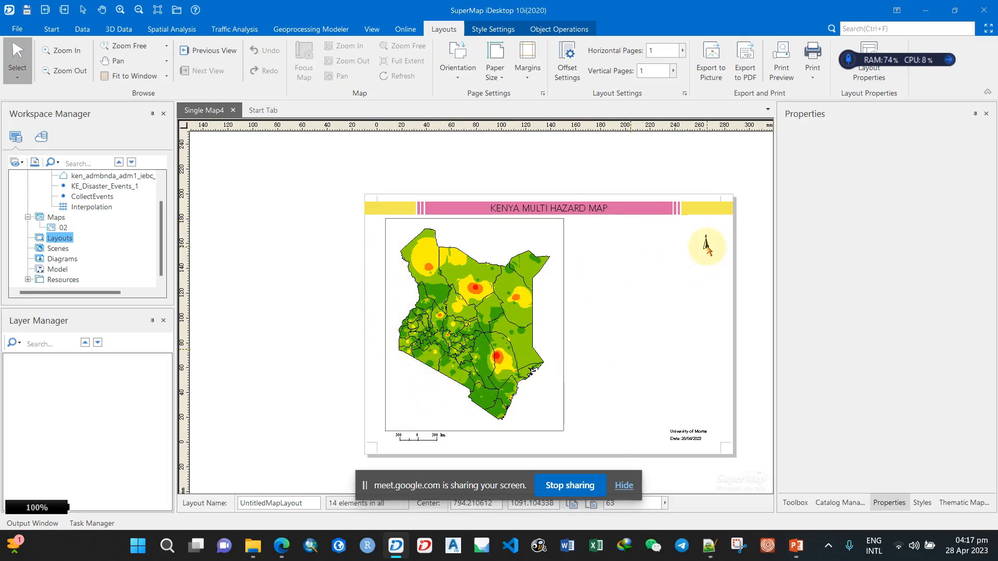
drag(706, 246, 547, 242)
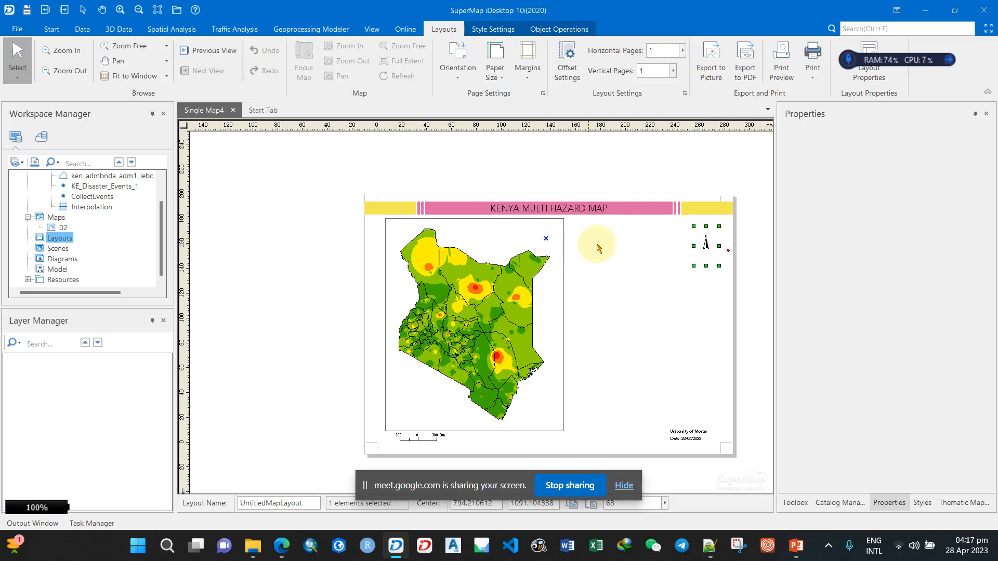
drag(707, 247, 546, 240)
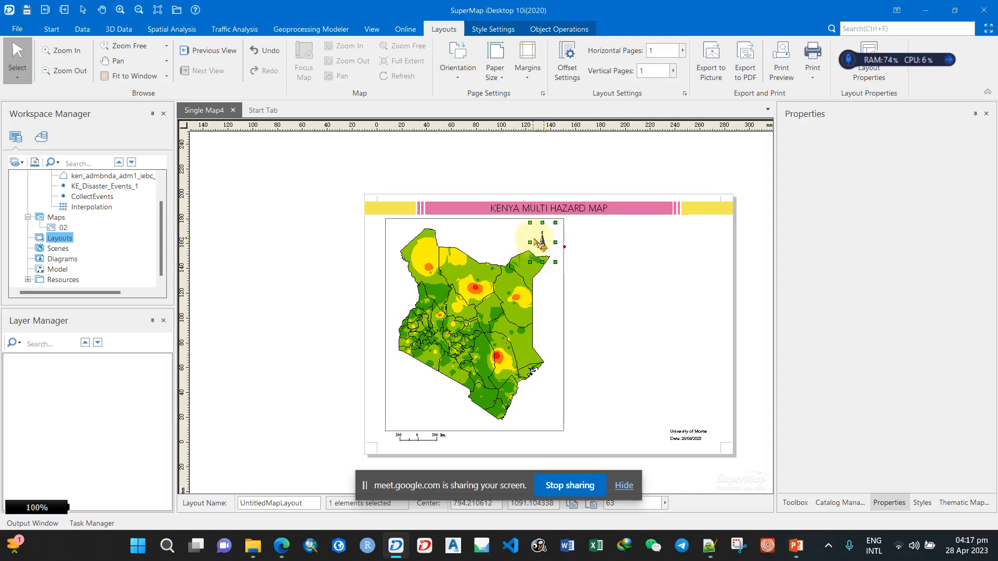
Change the north arrow's style to Eight-direction north arrow in its properties
right_click(546, 242)
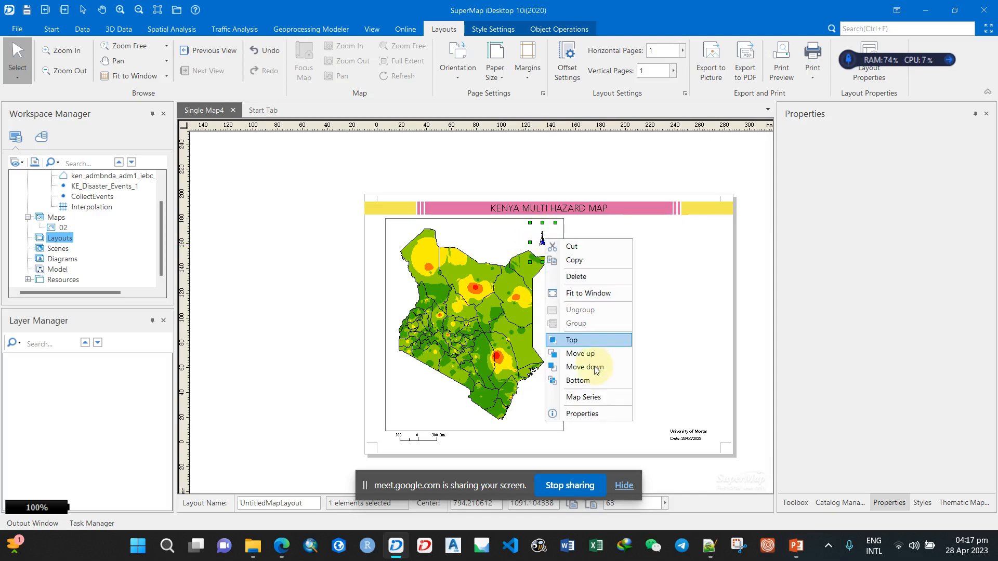
click(597, 412)
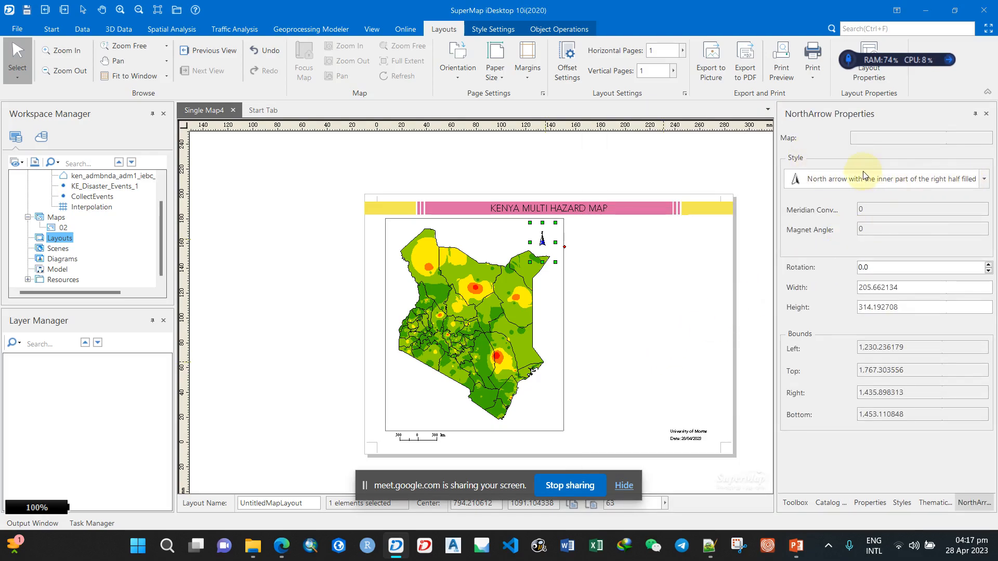
click(984, 179)
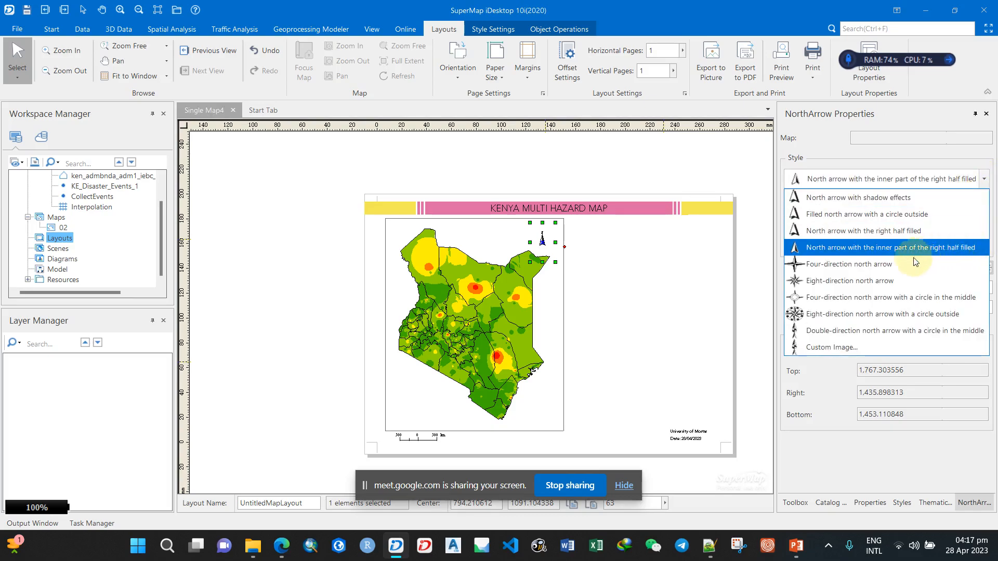
click(878, 282)
click(576, 253)
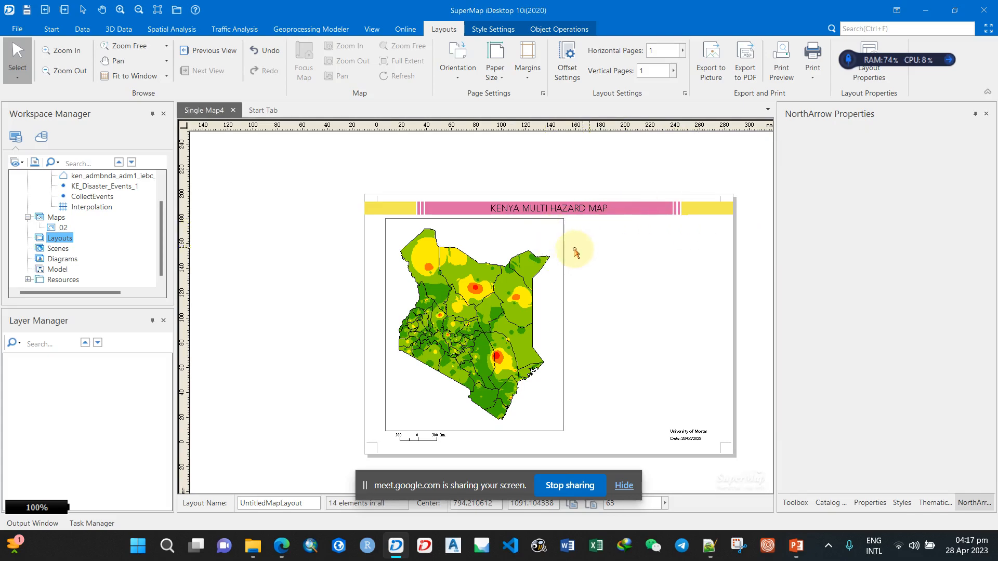
click(544, 238)
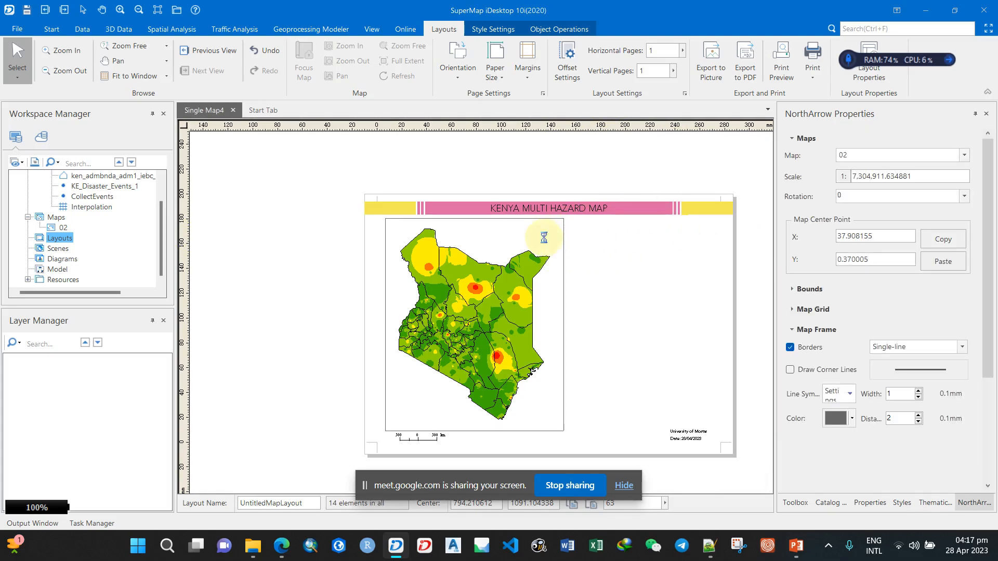
click(601, 254)
scroll(601, 256, up, 2)
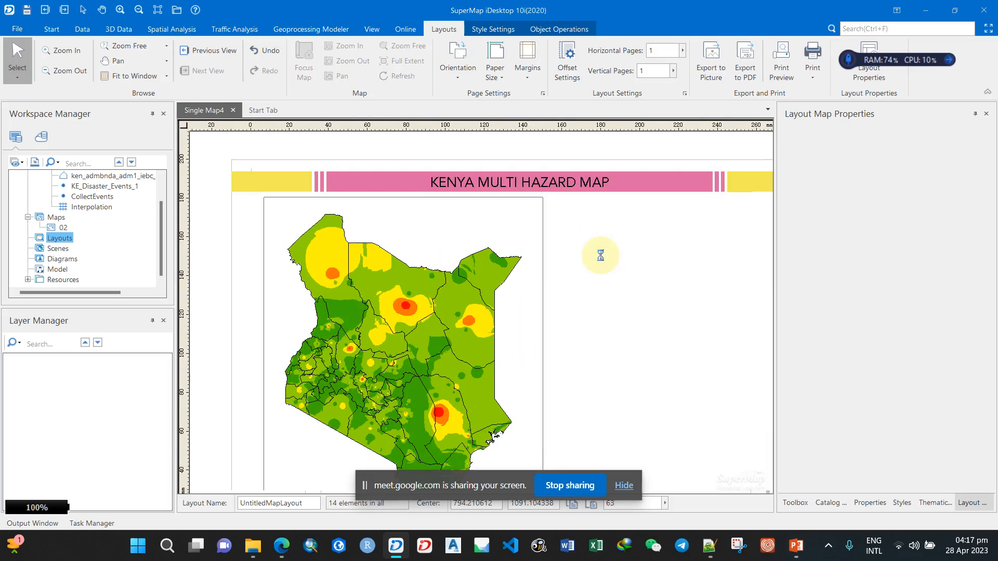
scroll(573, 249, down, 3)
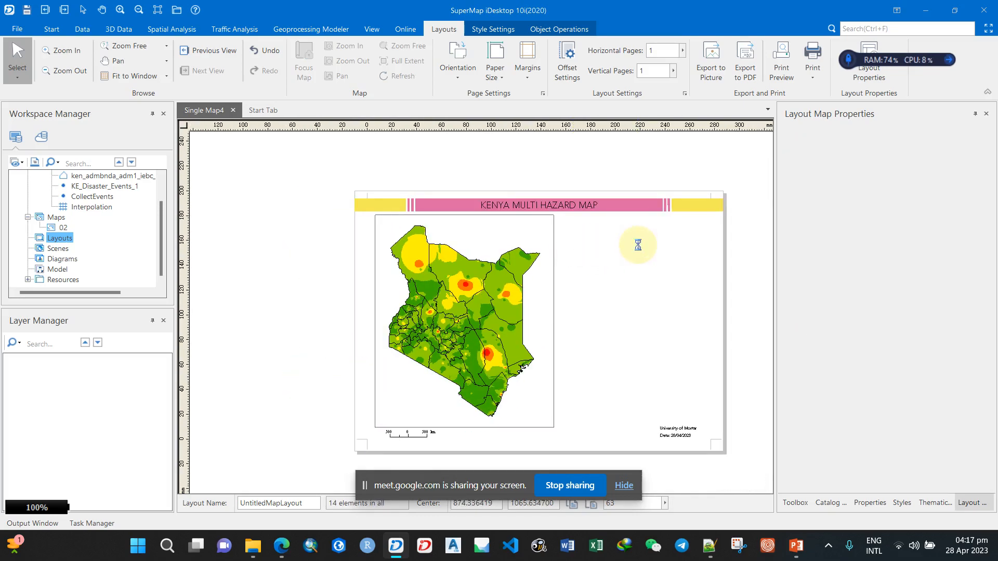
Add a north arrow associated with the Kenya map in the blank page area right of the map frame
click(509, 241)
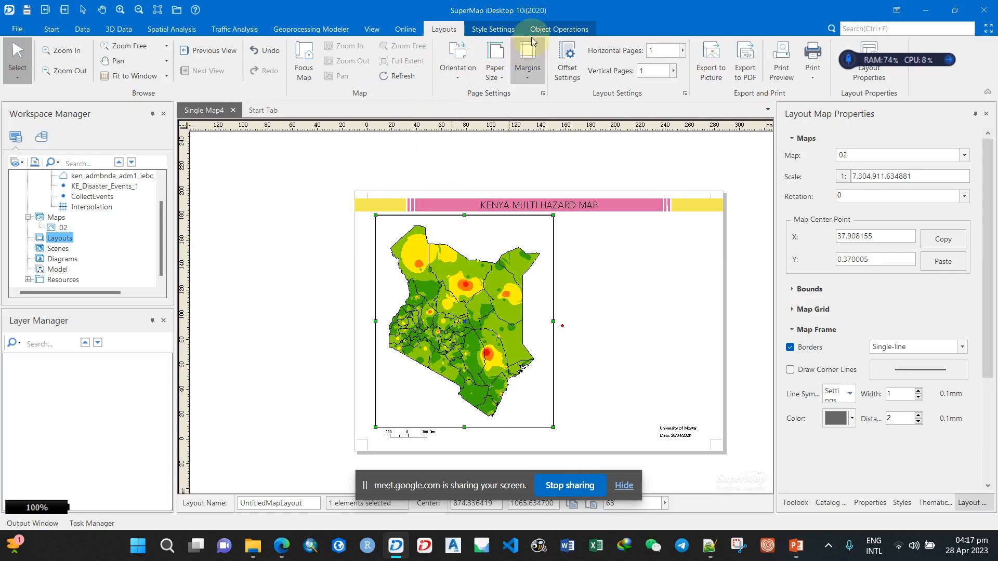
click(576, 32)
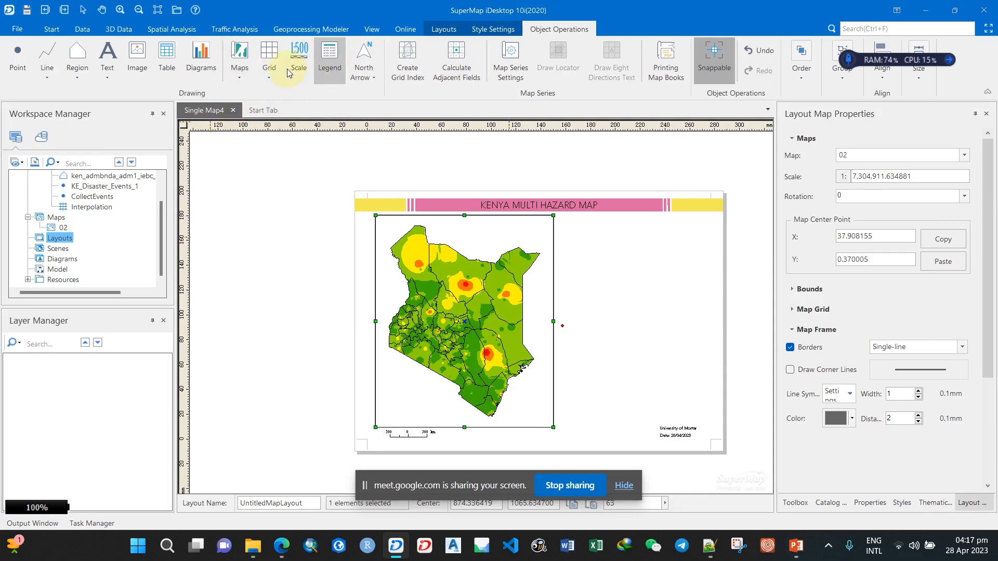
click(363, 77)
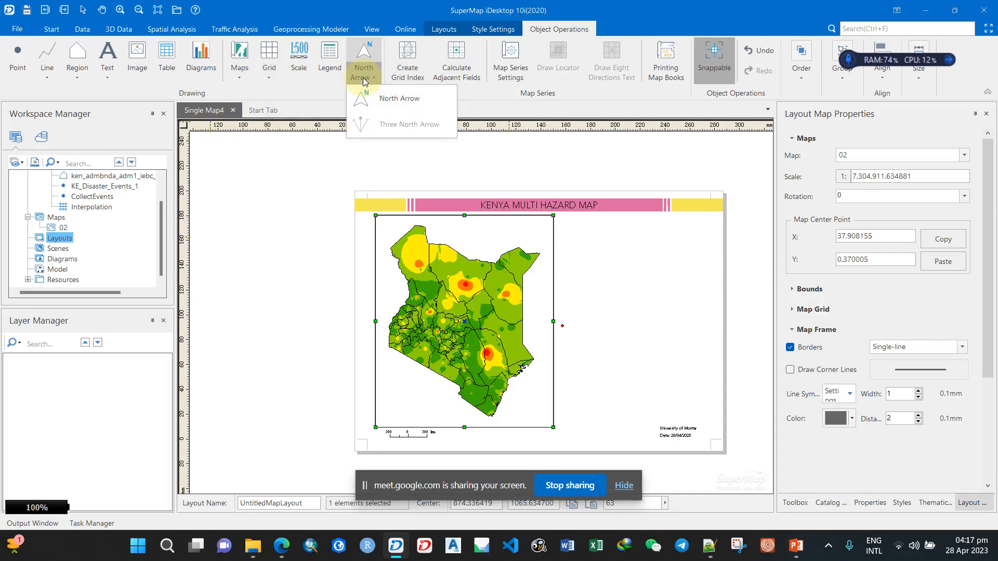
click(380, 98)
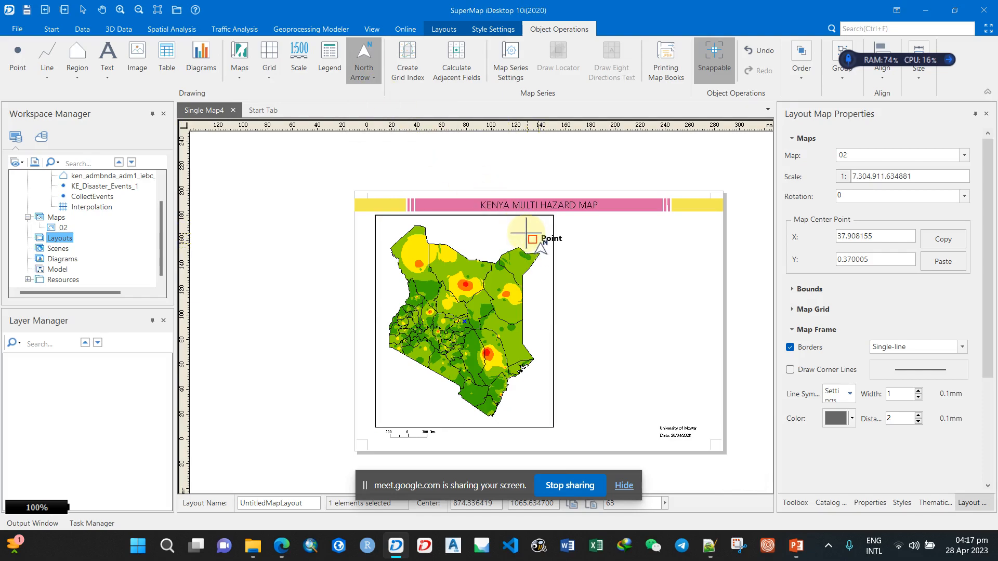
drag(581, 228, 645, 283)
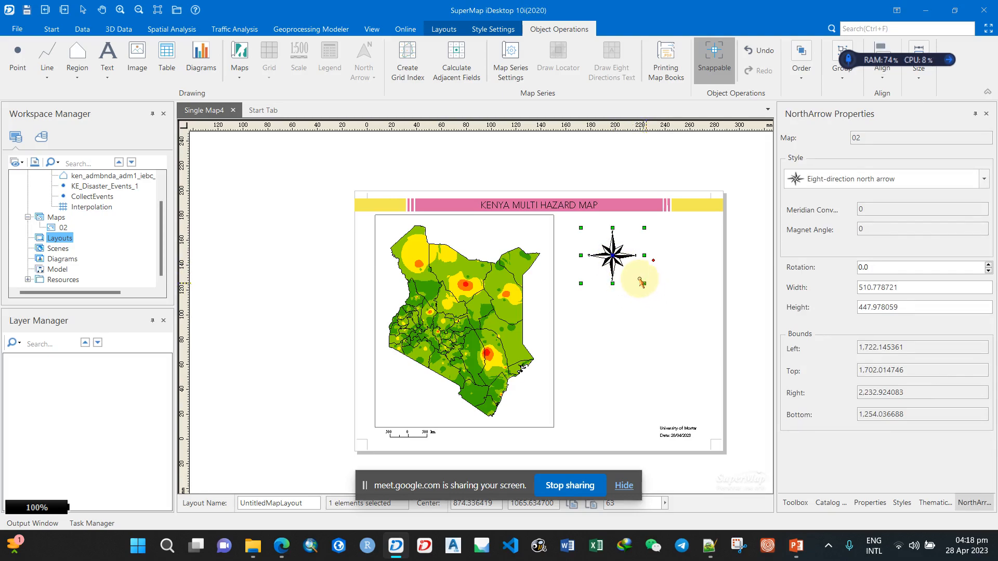
Shrink the north arrow to about 176 wide and 149 high and place it inside the map frame's upper right corner
drag(640, 280, 548, 248)
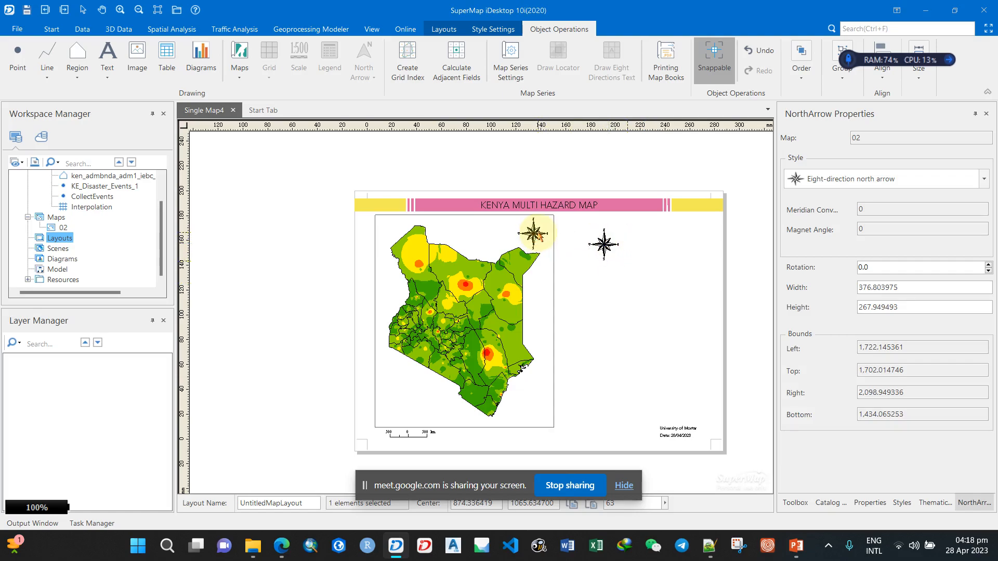
click(605, 268)
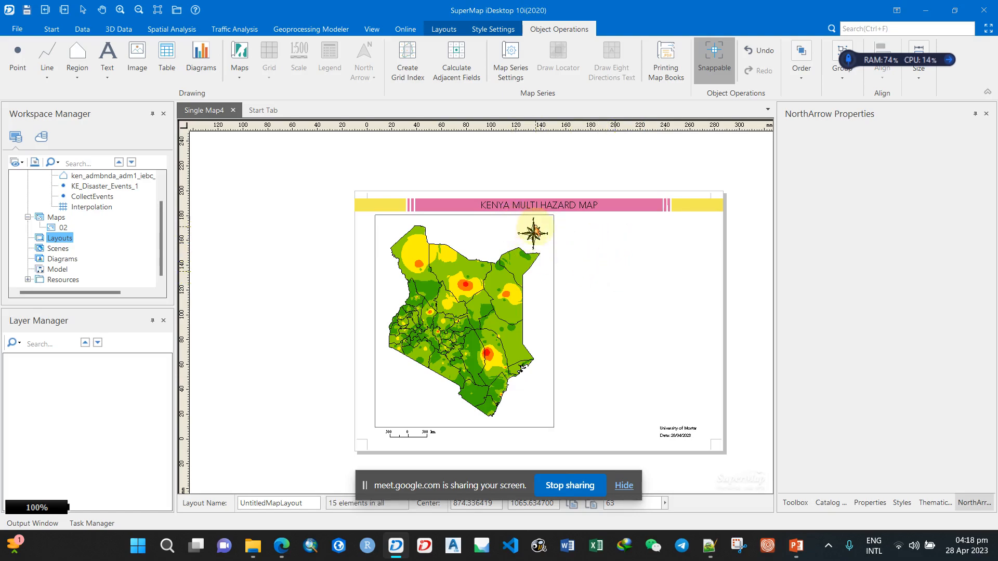
scroll(533, 229, up, 4)
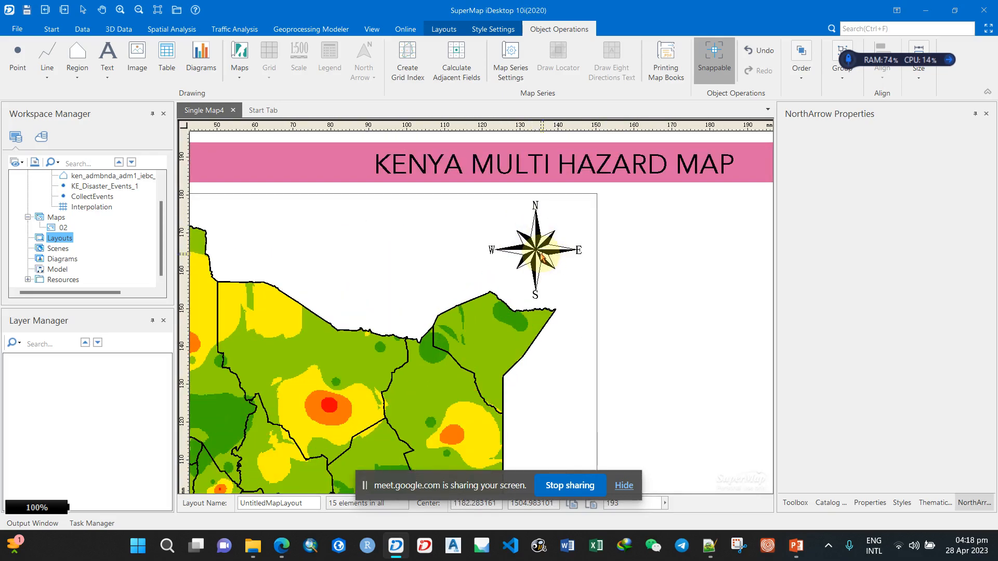
click(541, 255)
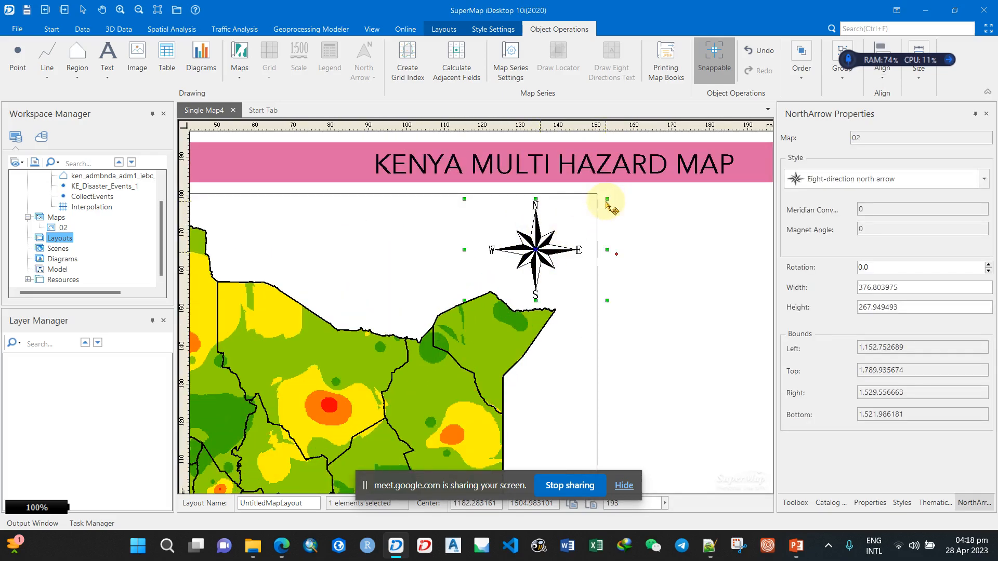
drag(604, 198, 539, 240)
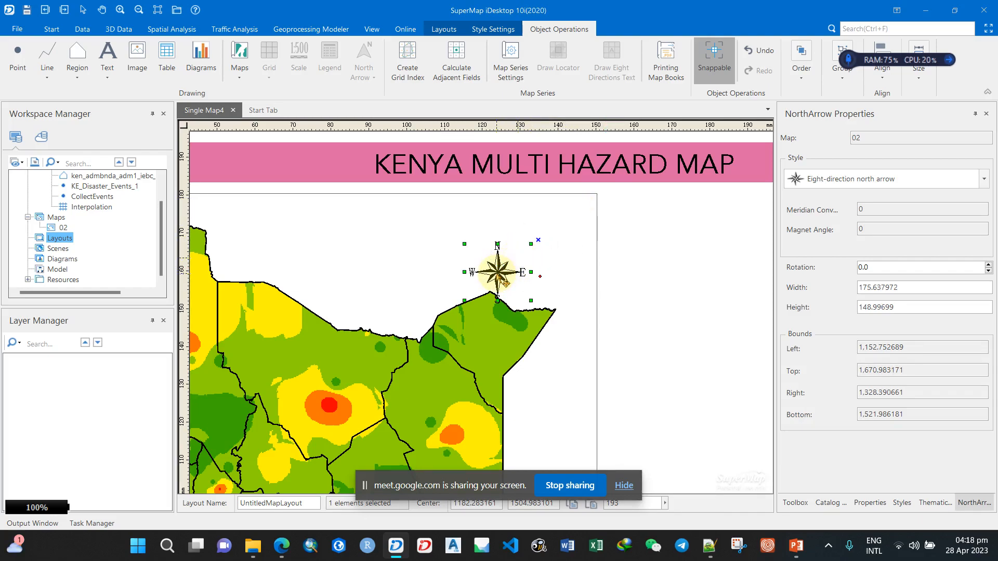
drag(499, 271, 542, 243)
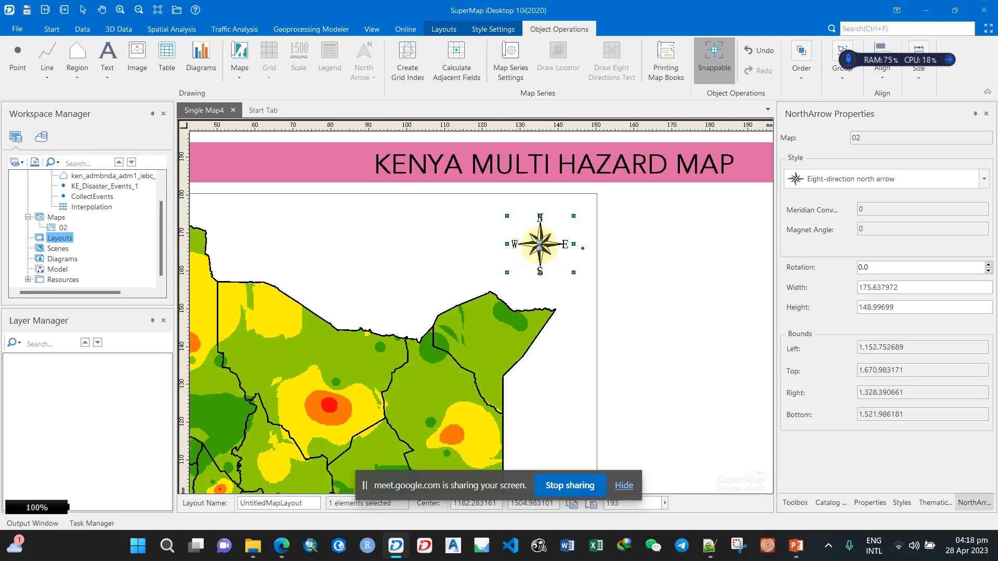
click(674, 261)
Change the font of the scale bar's label style to Avenir LT Std 55 Roman
scroll(518, 327, down, 4)
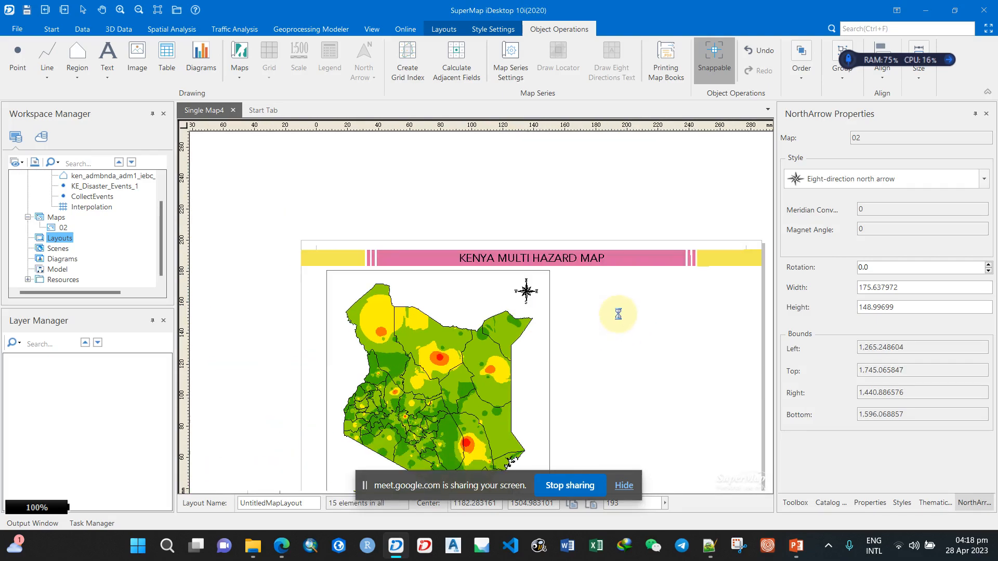
scroll(597, 367, down, 1)
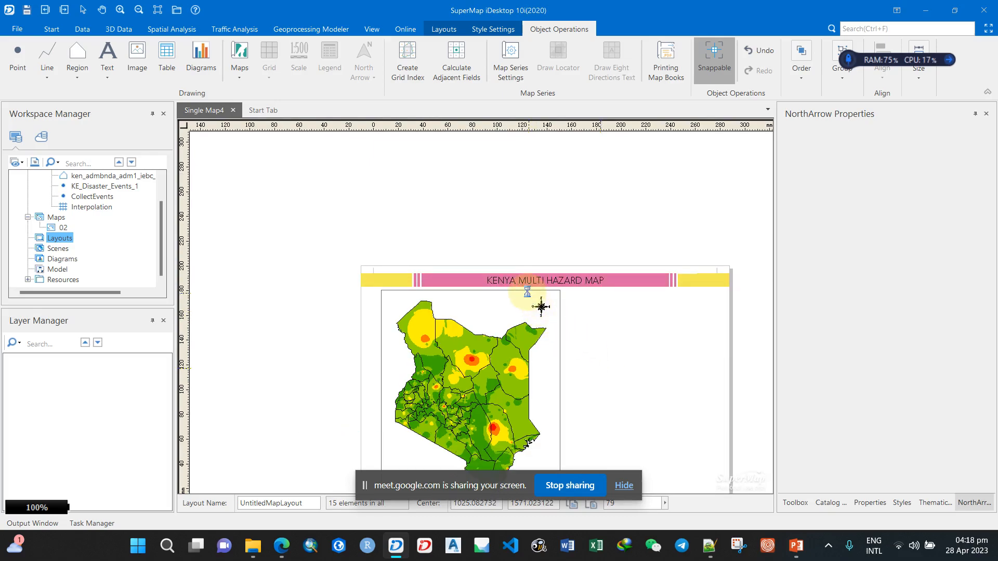
drag(602, 368, 527, 292)
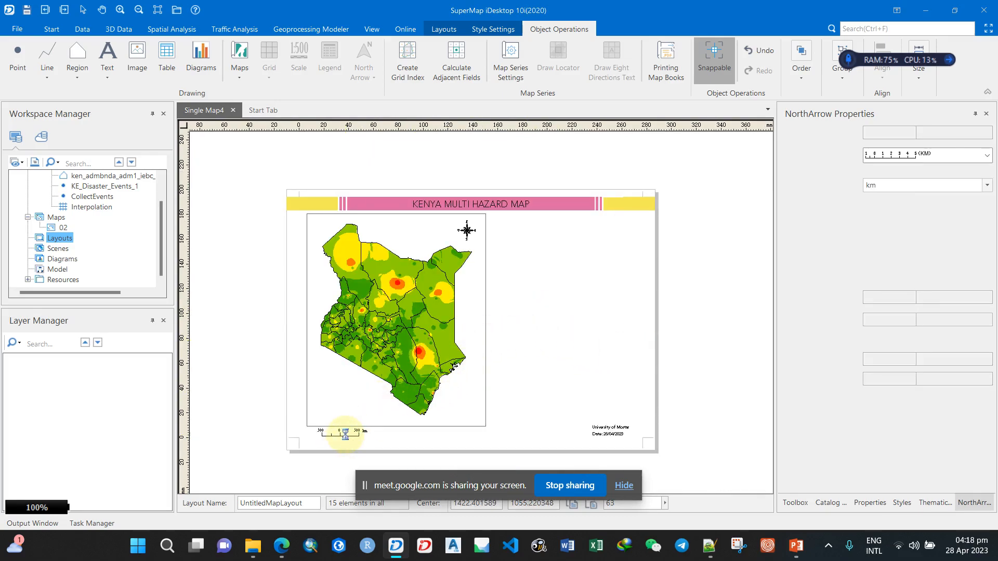
click(333, 432)
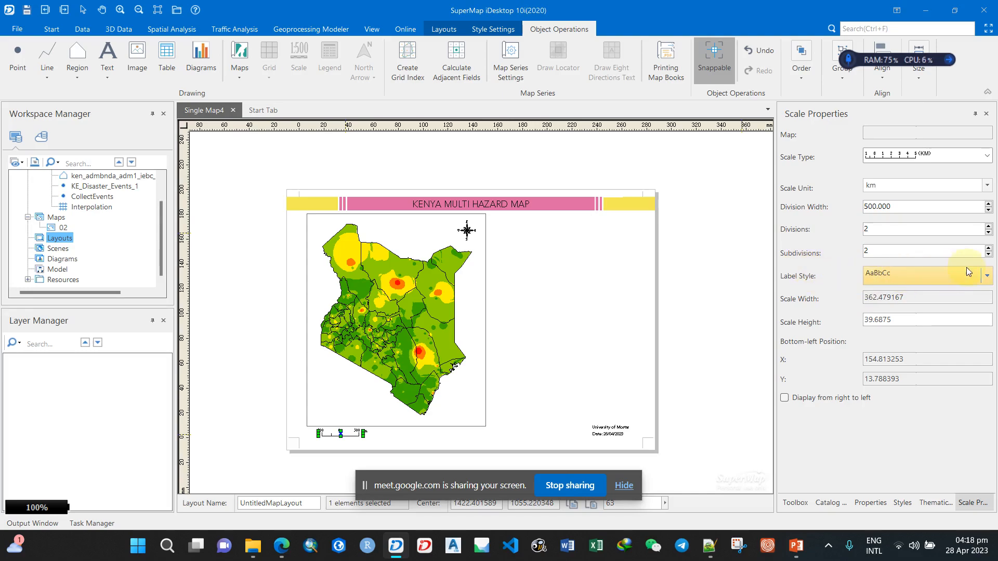
click(986, 277)
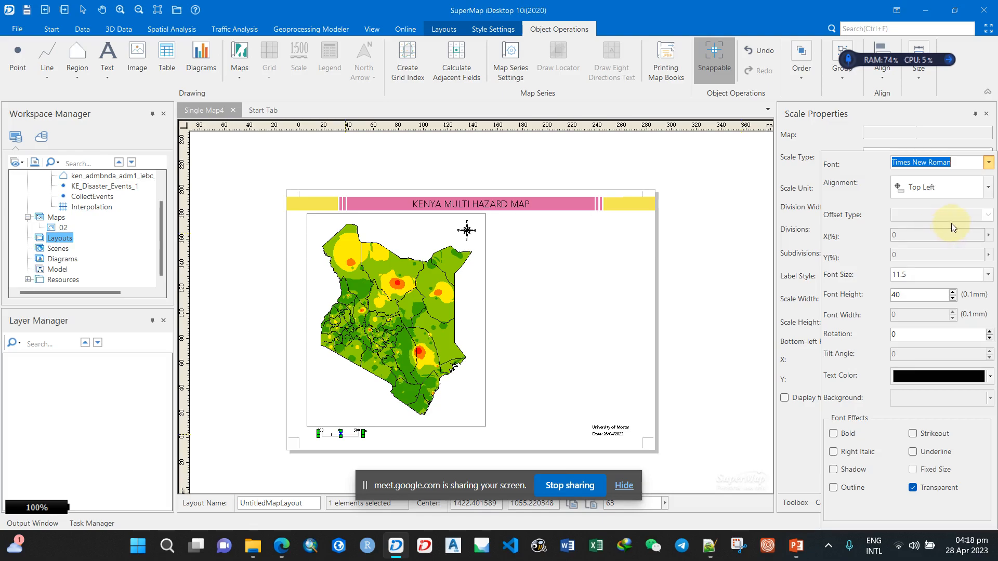
click(989, 162)
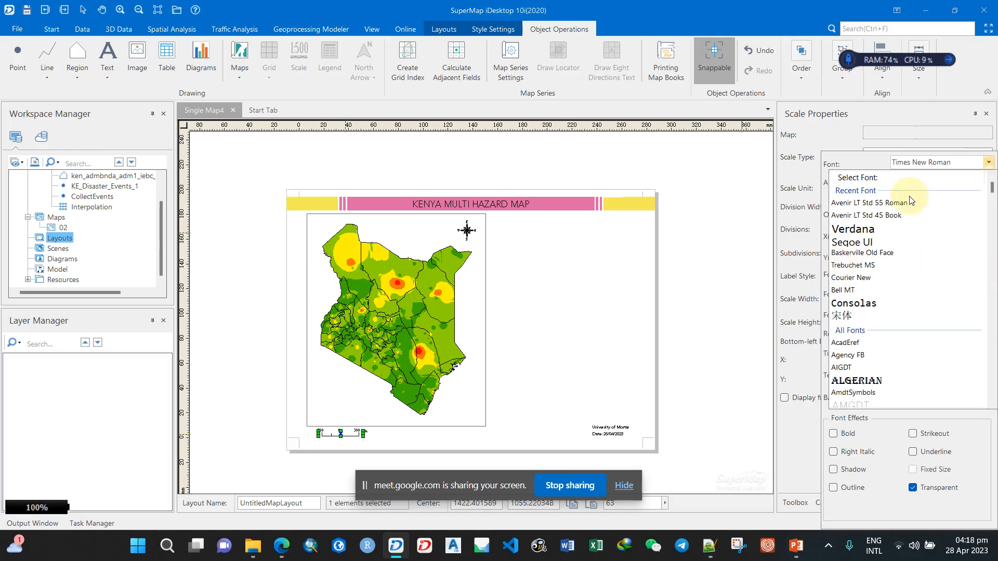
click(864, 206)
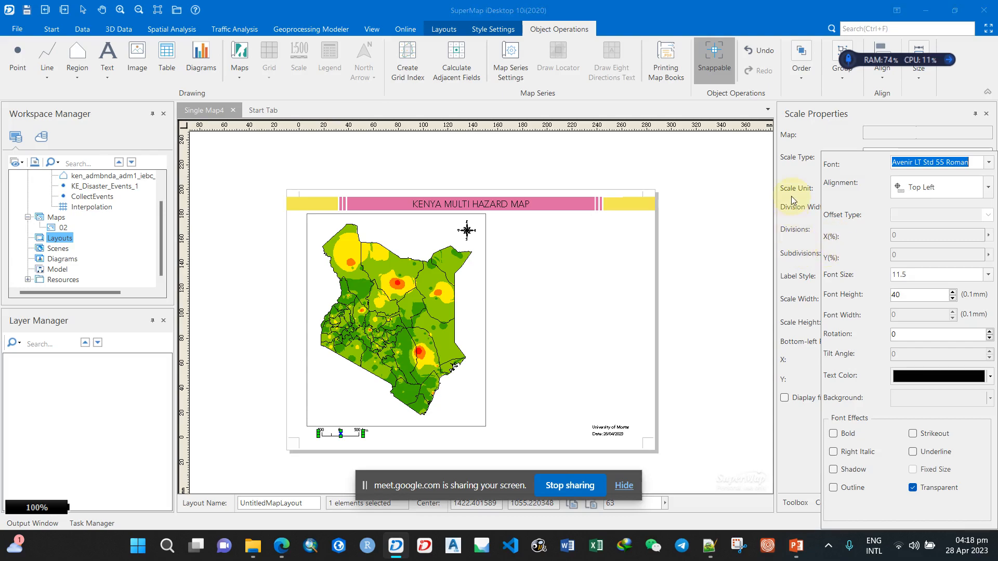
click(794, 179)
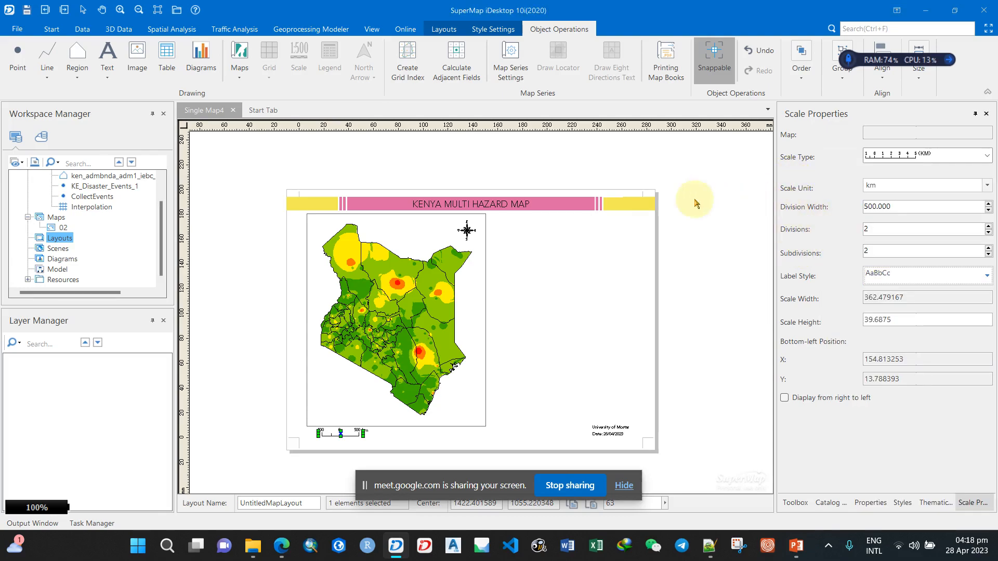
Insert a legend for the map, about 285 wide and 322 high, in the lower left part of the map frame
click(478, 350)
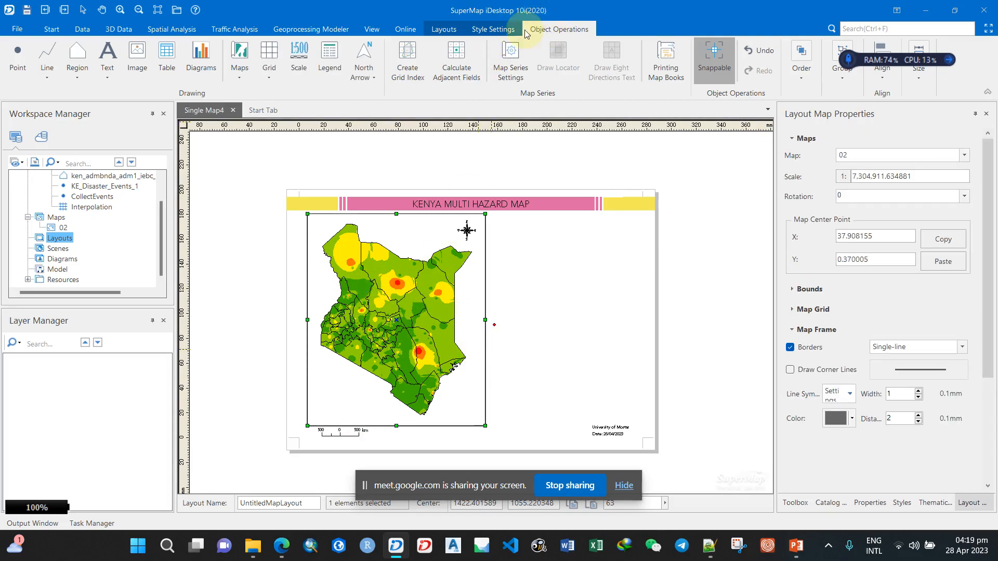
click(300, 49)
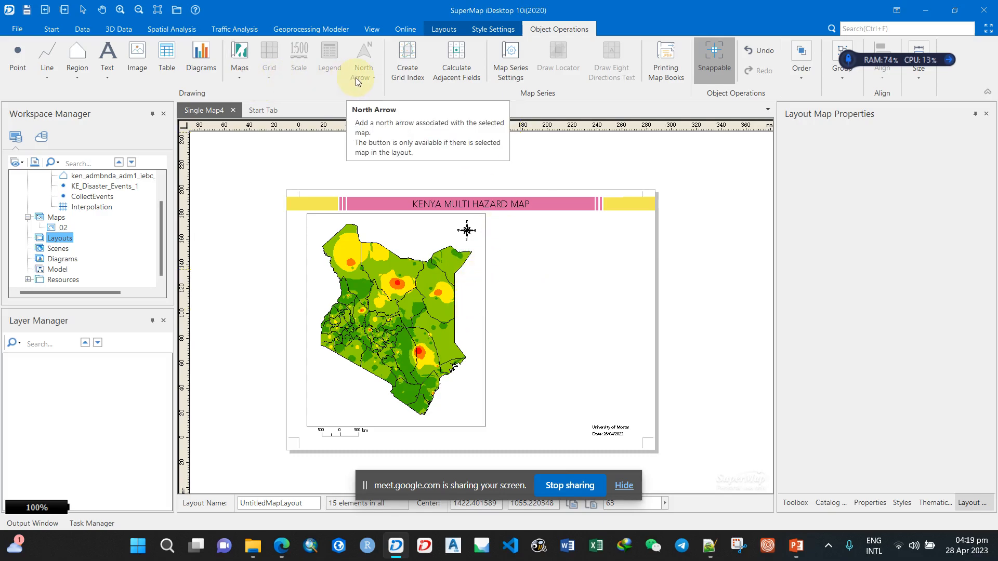
click(484, 274)
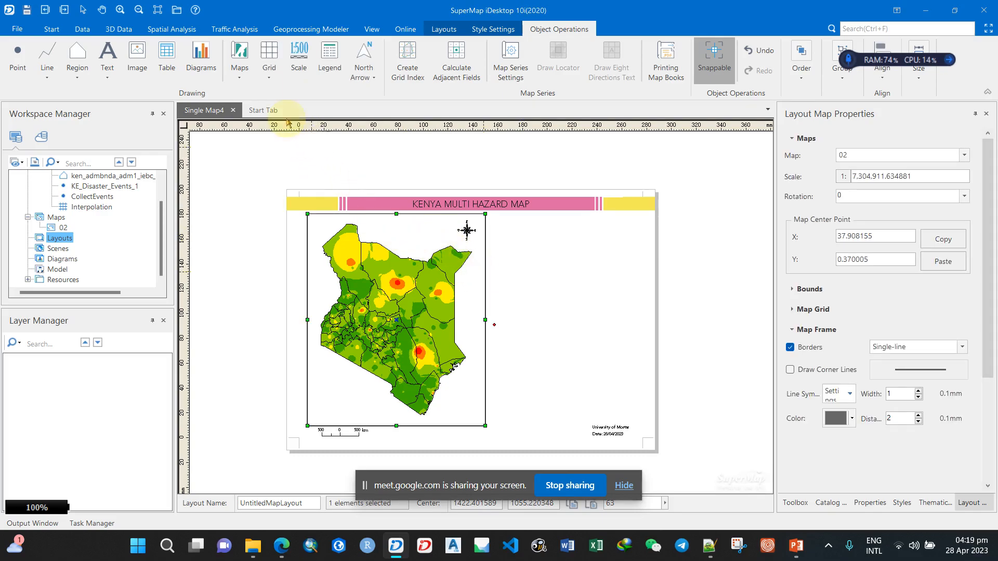
click(326, 83)
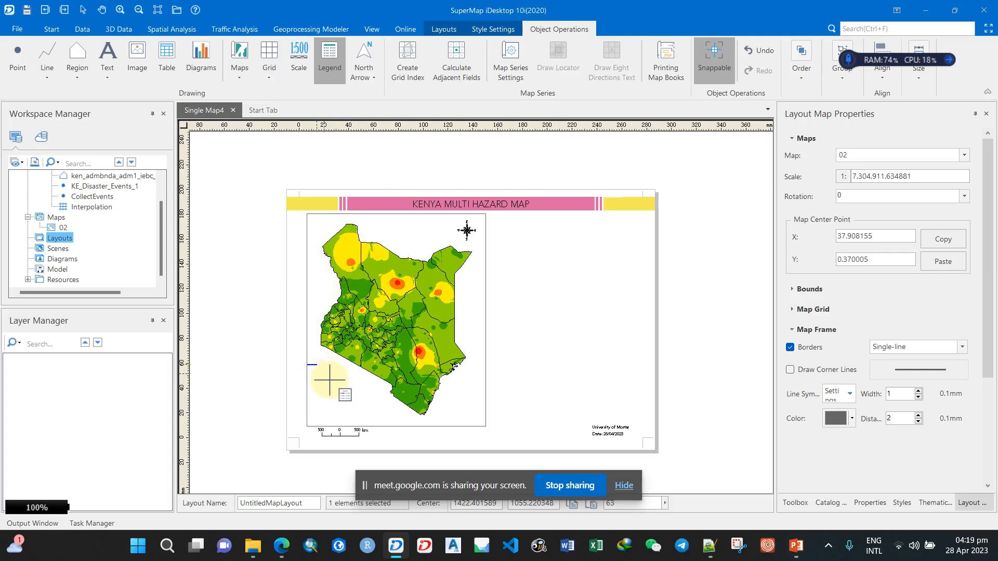
drag(307, 365, 342, 405)
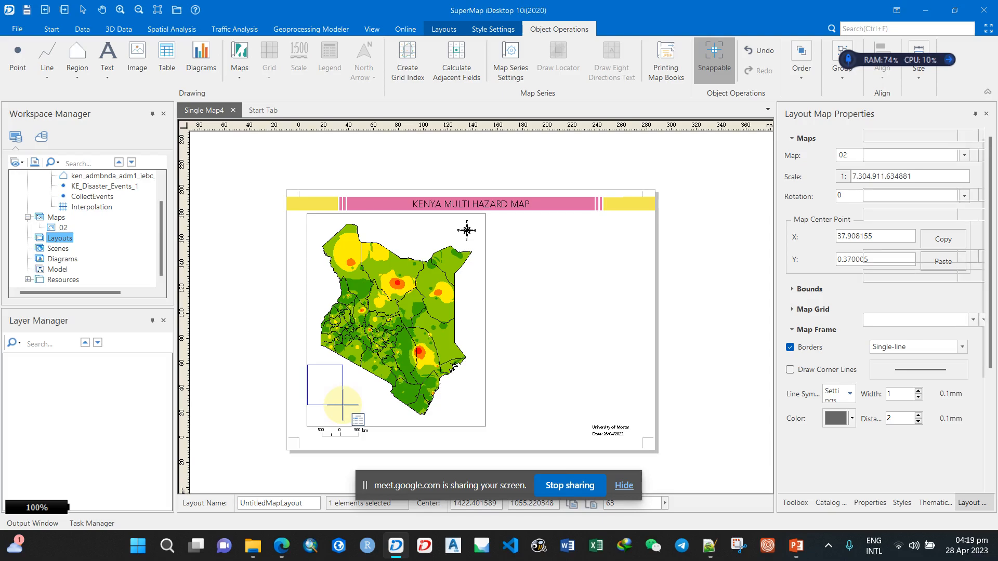
right_click(343, 400)
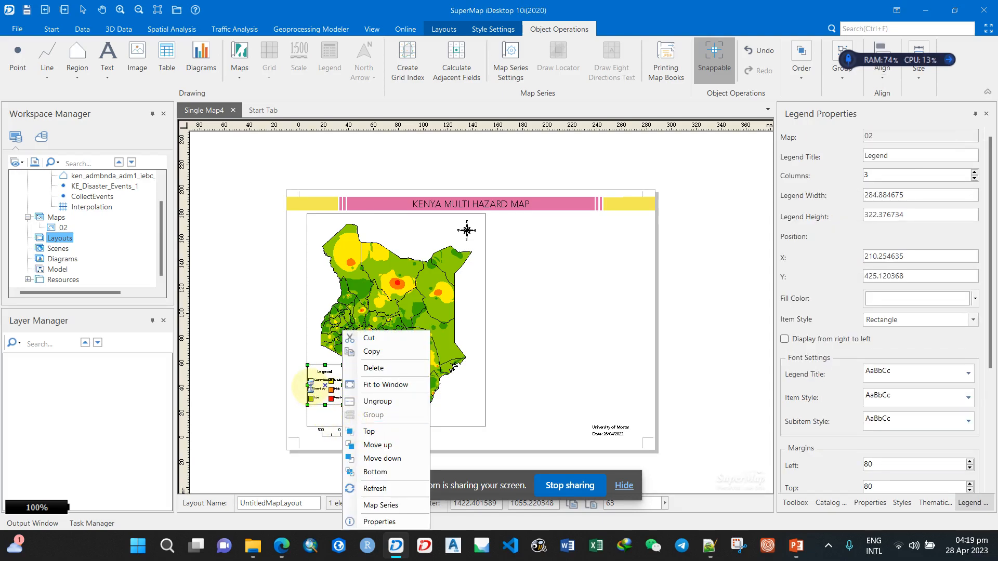
scroll(326, 394, up, 3)
scroll(312, 386, up, 1)
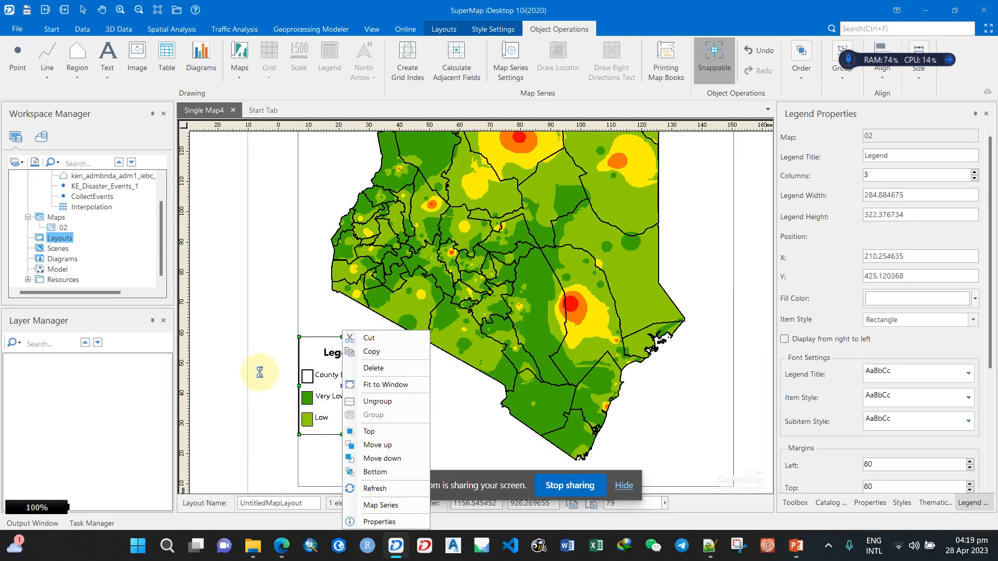
click(230, 324)
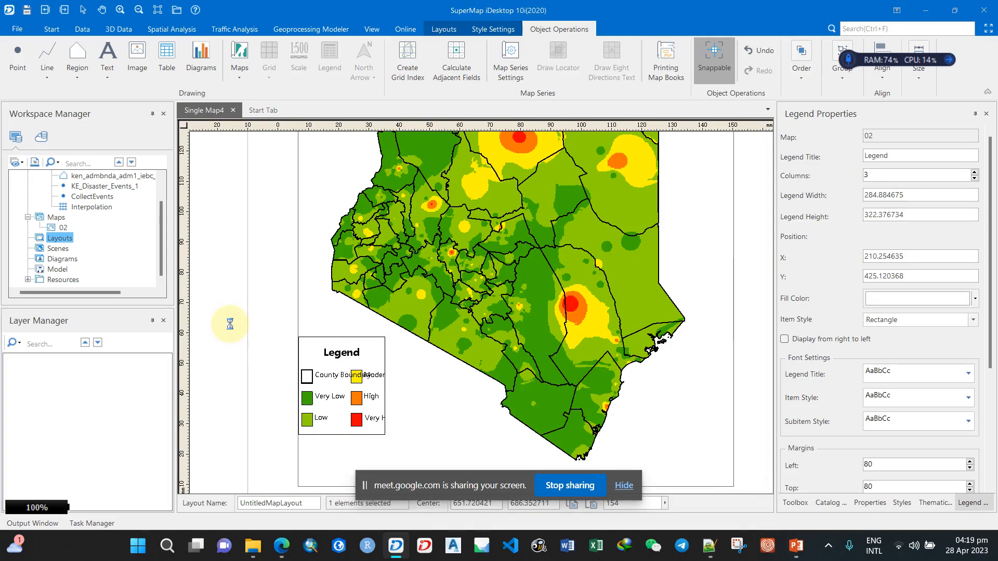
Move the legend slightly right and down inside the map frame, and reduce its columns to 1
click(369, 400)
drag(347, 387, 383, 400)
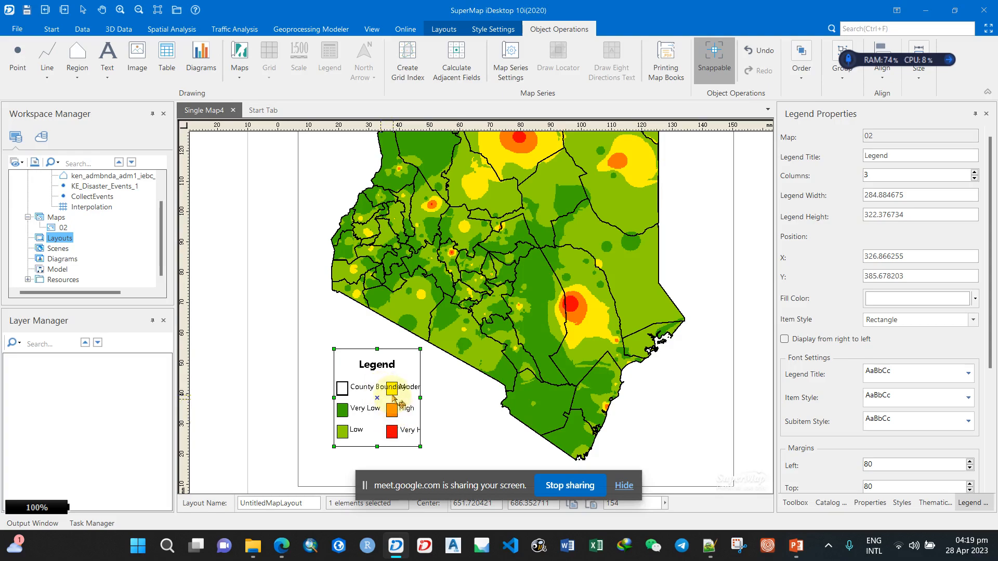
right_click(379, 386)
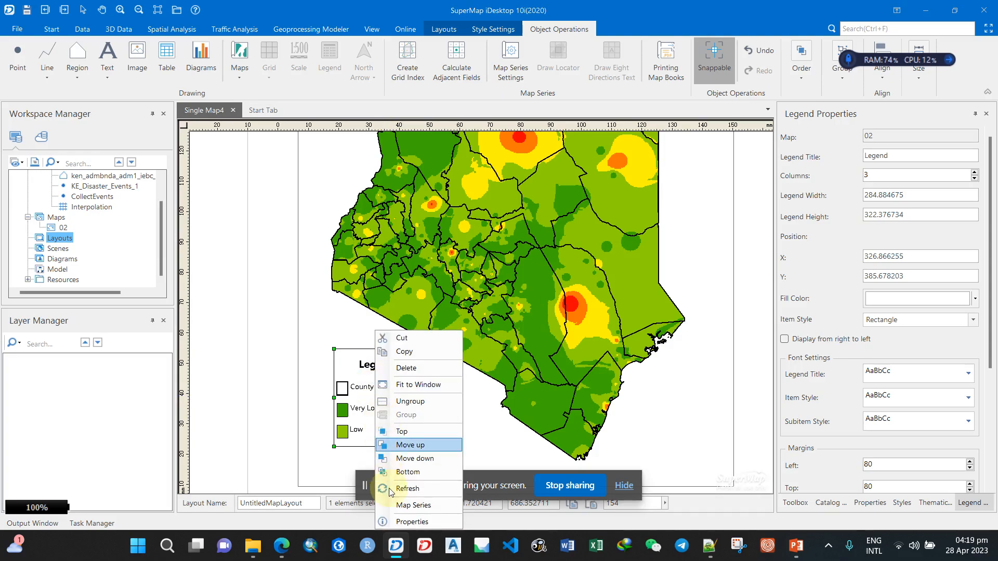
click(436, 507)
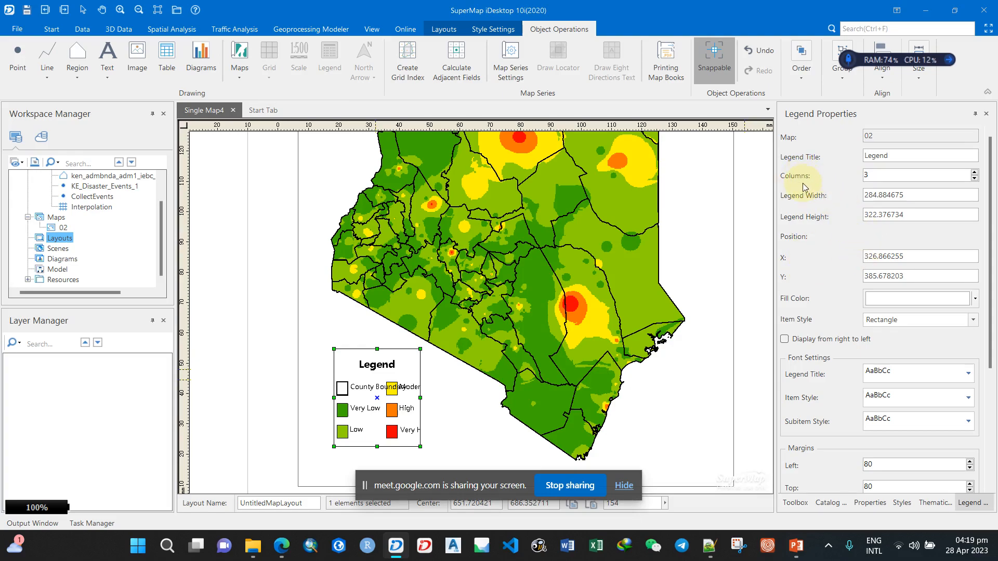
click(974, 179)
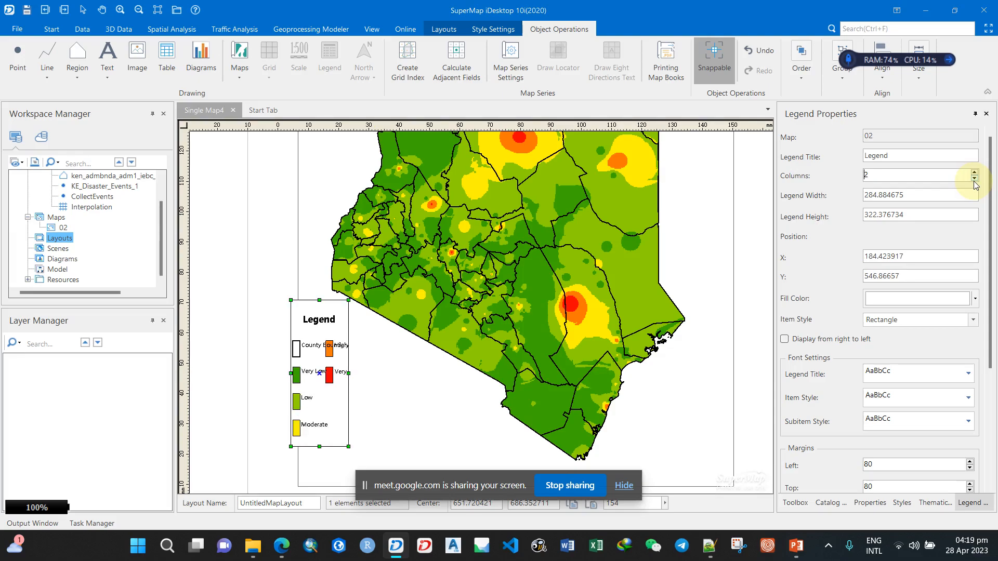
click(975, 179)
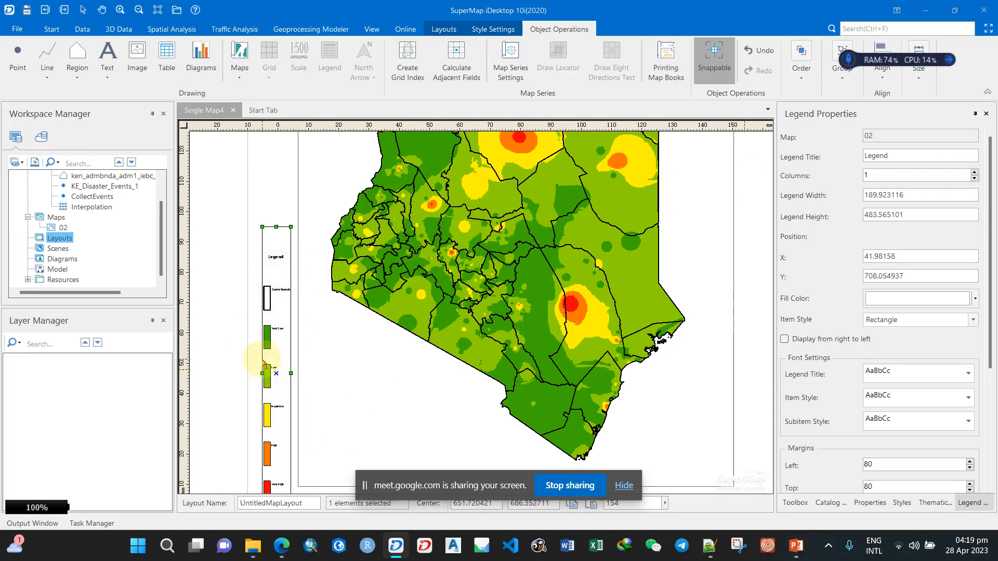
Resize the legend to about 260 wide and 345 high and place it in the map frame's lower left part
scroll(320, 351, down, 1)
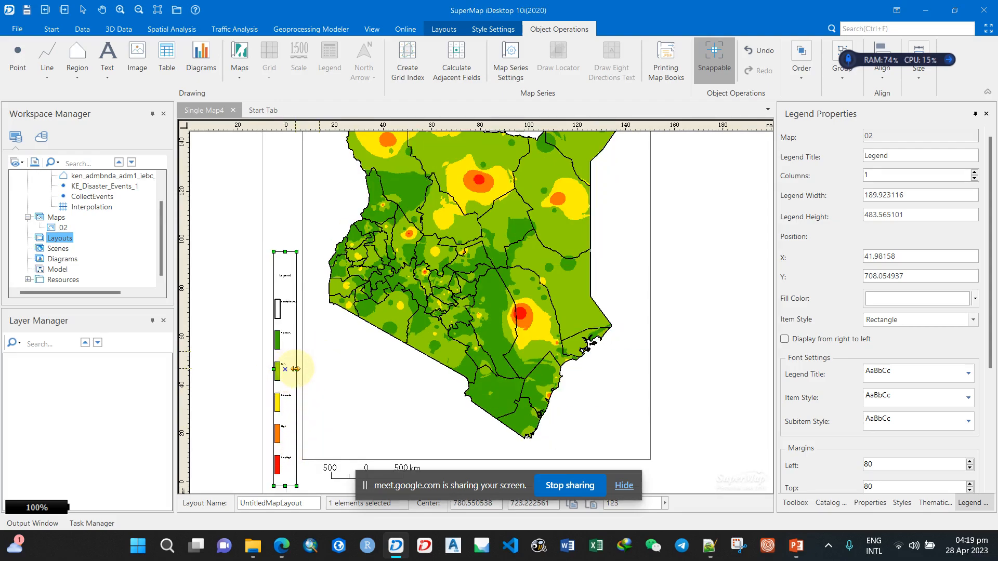
drag(295, 369, 427, 370)
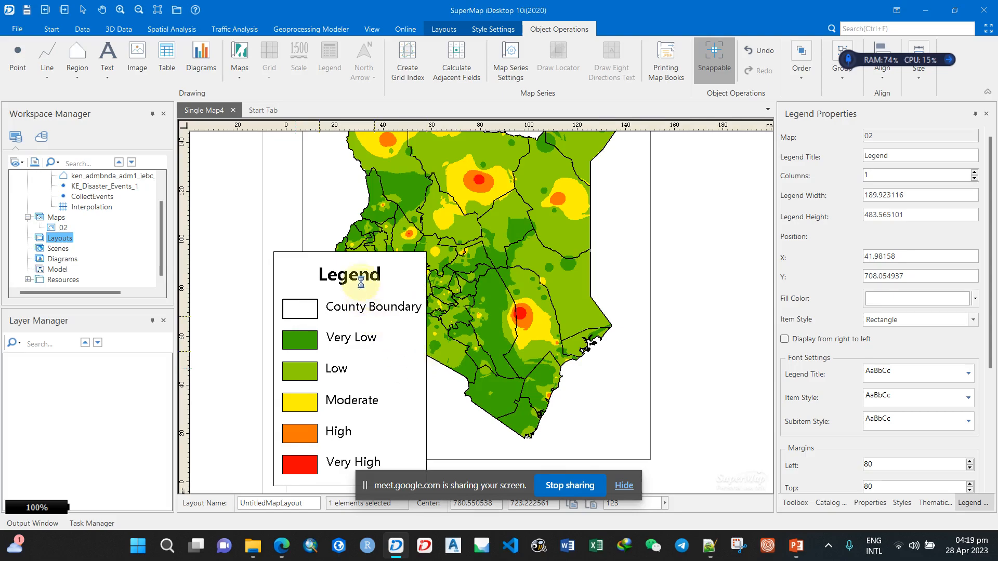
drag(349, 253, 362, 347)
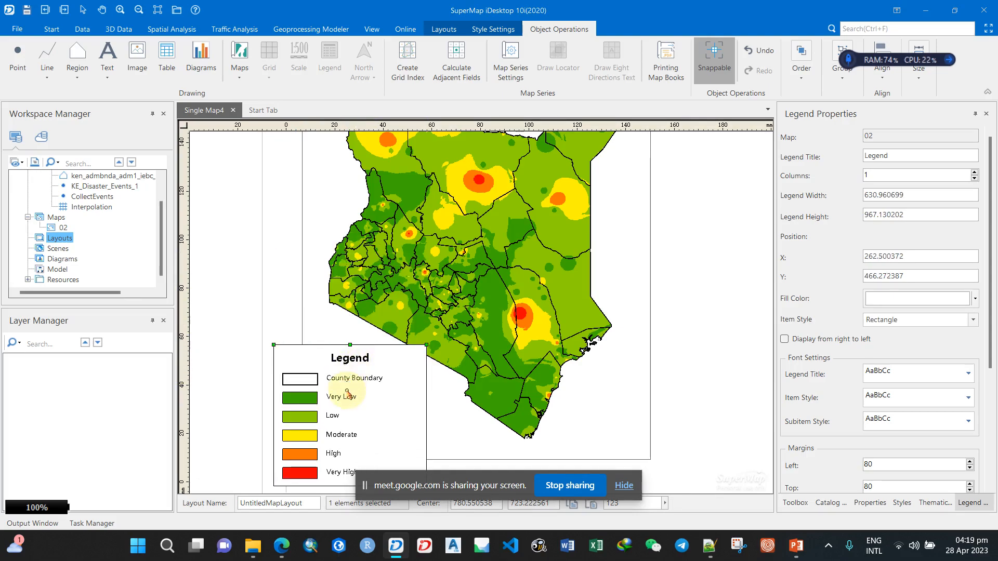
drag(407, 414, 373, 384)
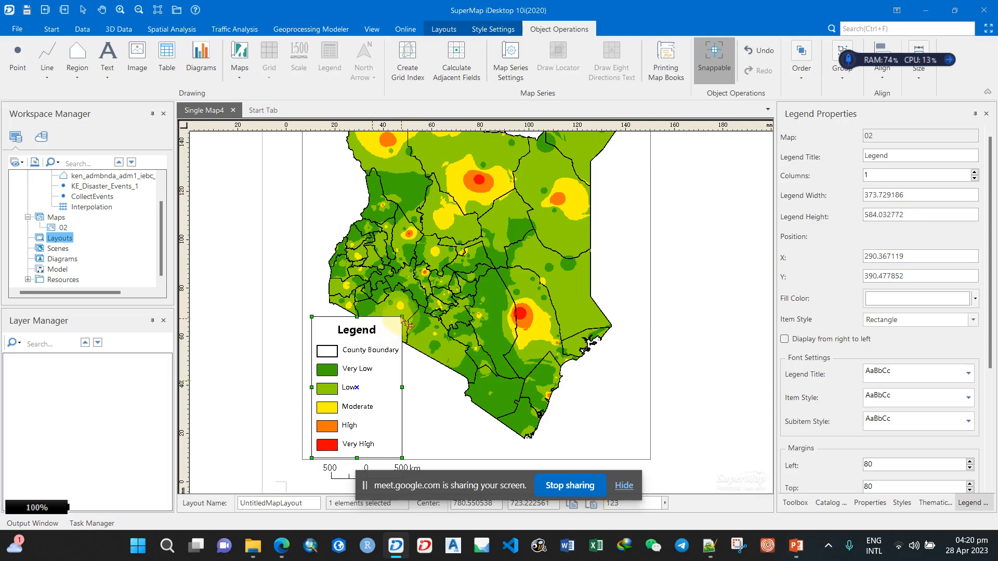
drag(402, 317, 441, 395)
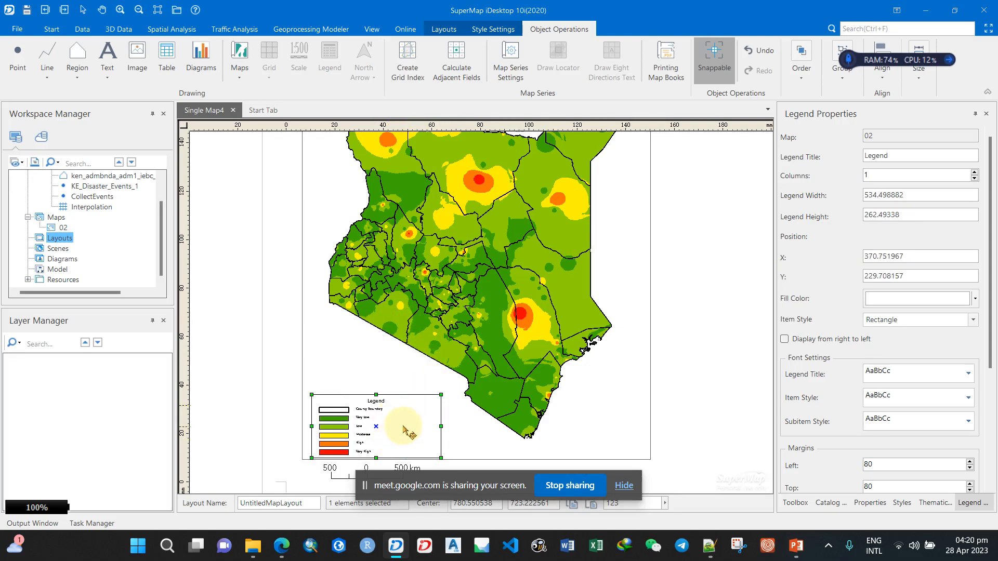
drag(374, 426, 377, 409)
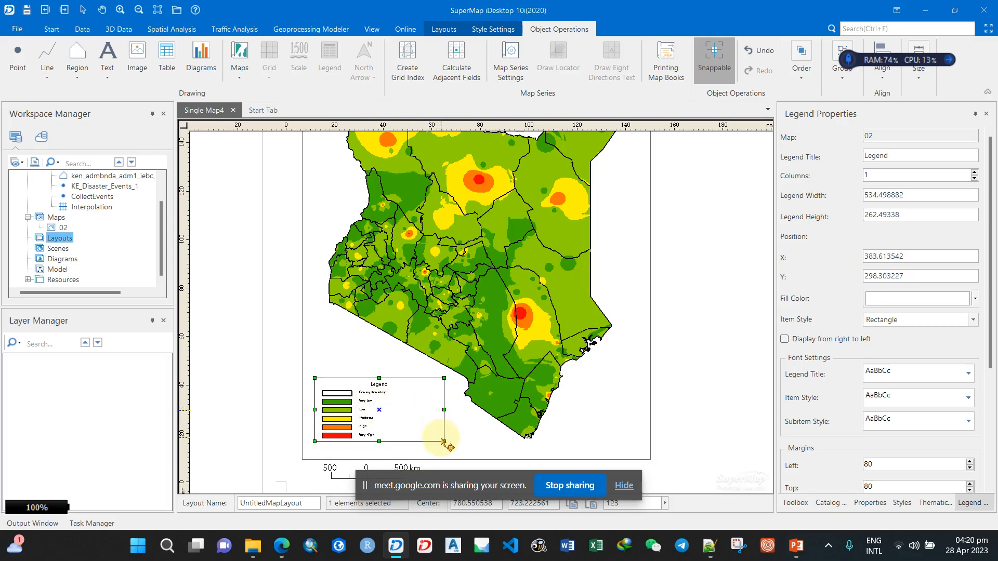
drag(444, 412, 382, 464)
drag(356, 422, 369, 406)
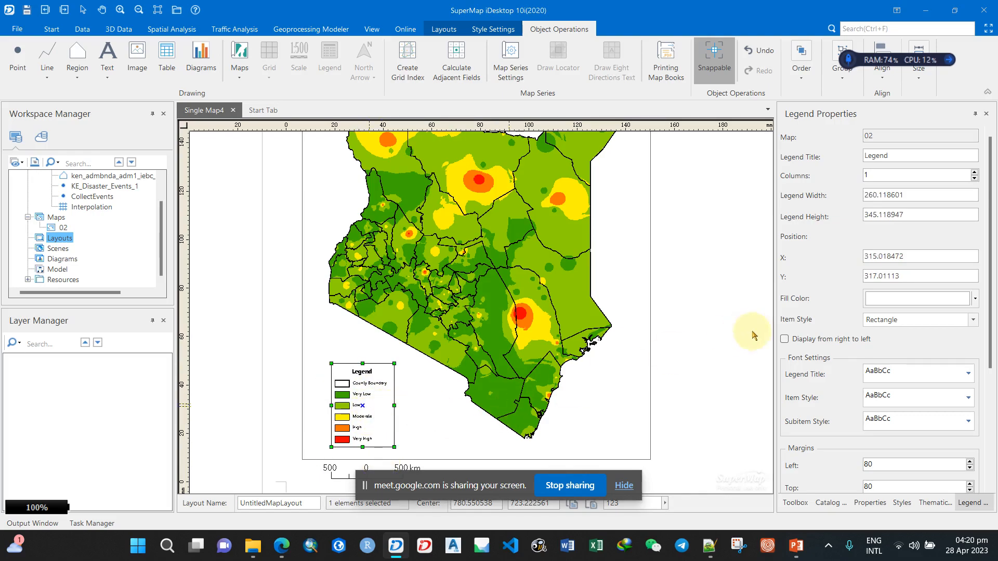
Set the legend title's font to Avenir LT Std 55 Roman at size 50
drag(988, 296, 989, 397)
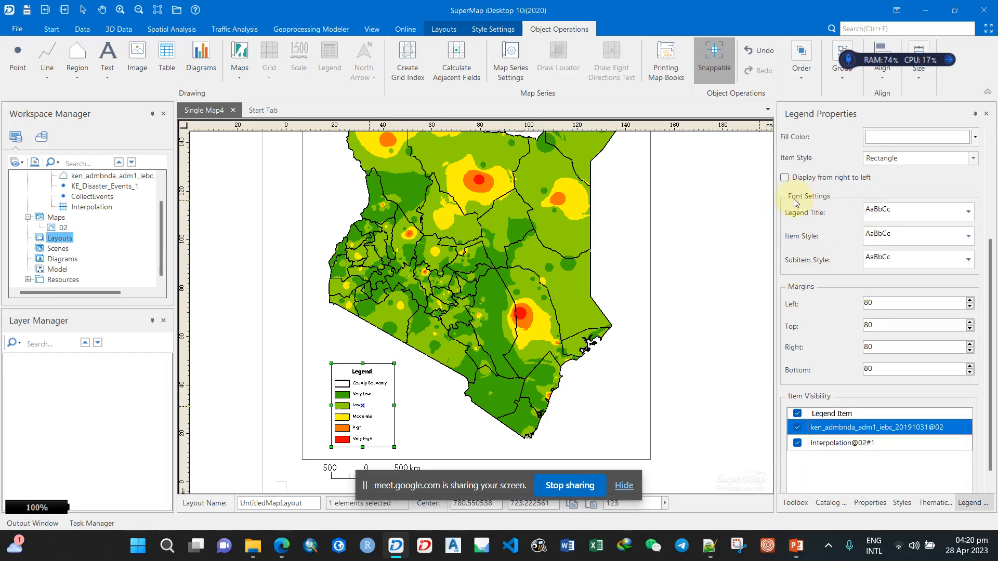
scroll(805, 222, up, 3)
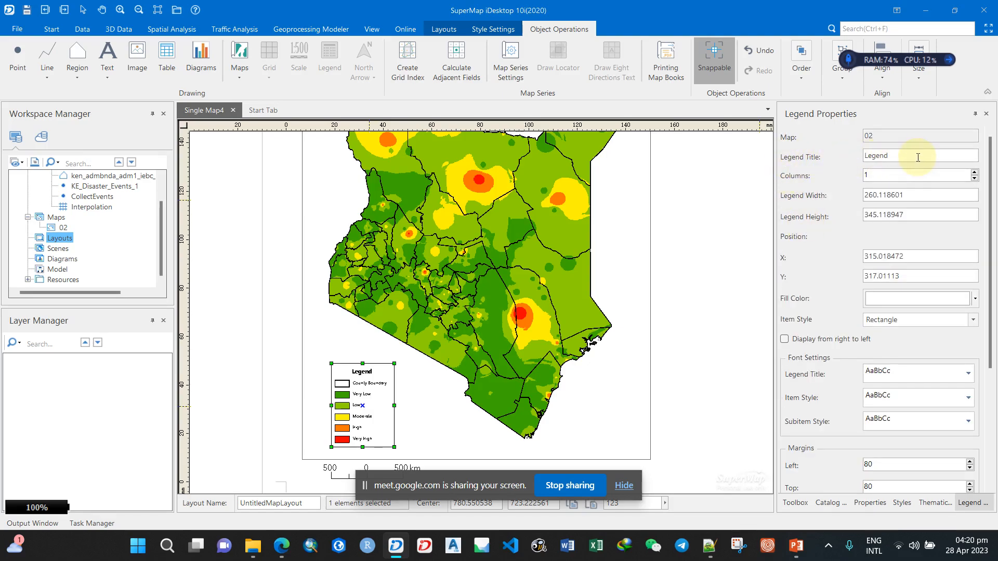
scroll(825, 301, down, 3)
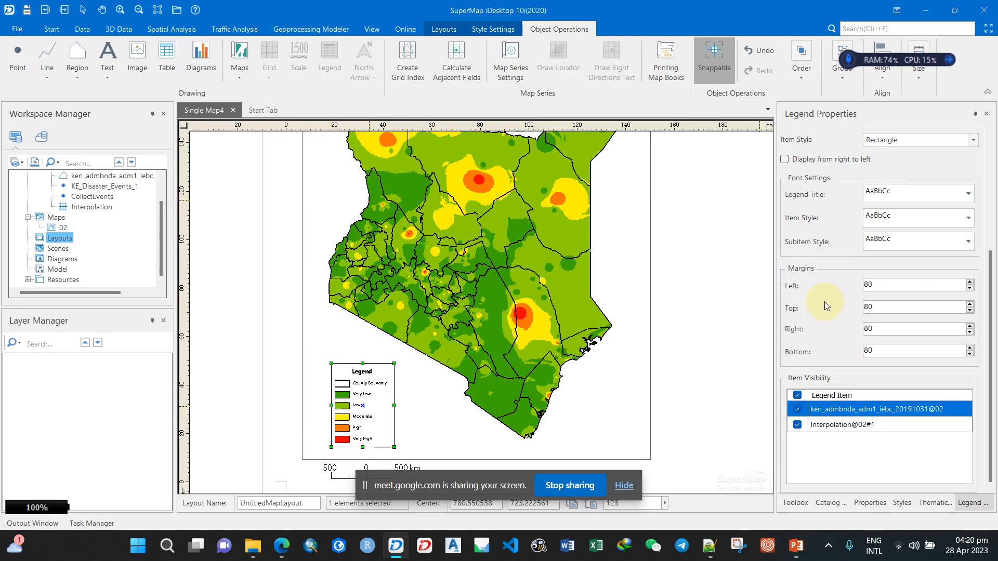
scroll(811, 307, up, 1)
scroll(842, 291, up, 1)
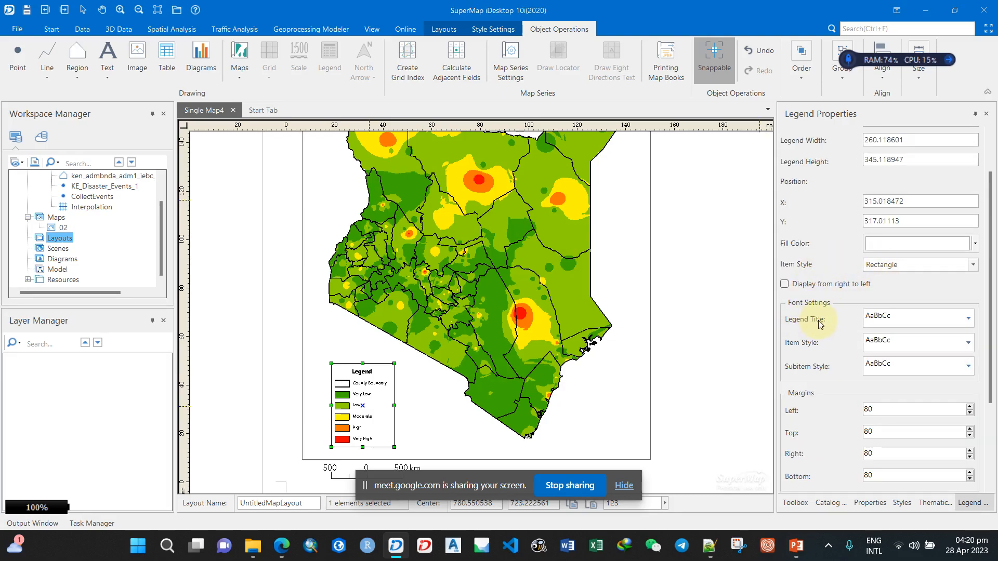
click(971, 318)
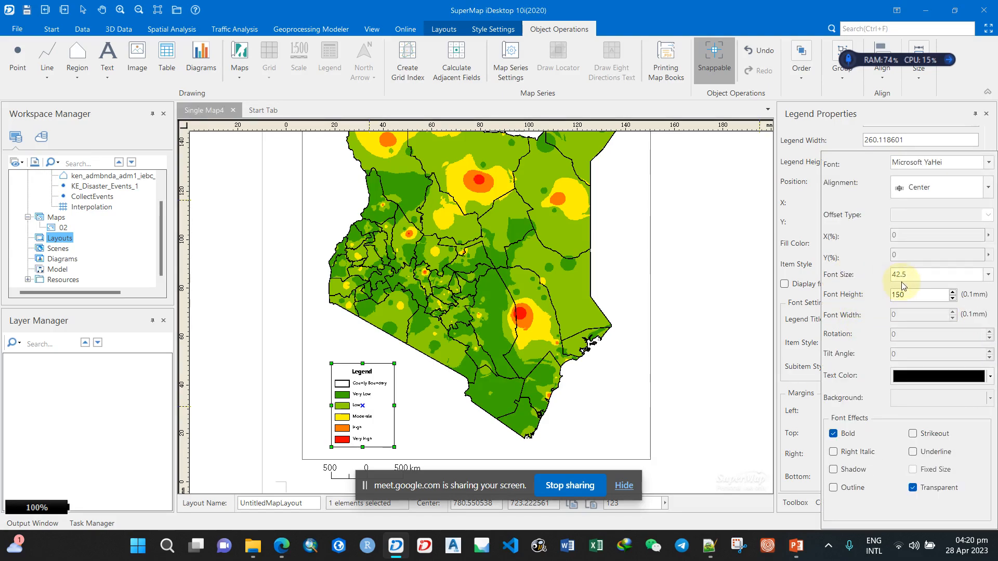
text(48)
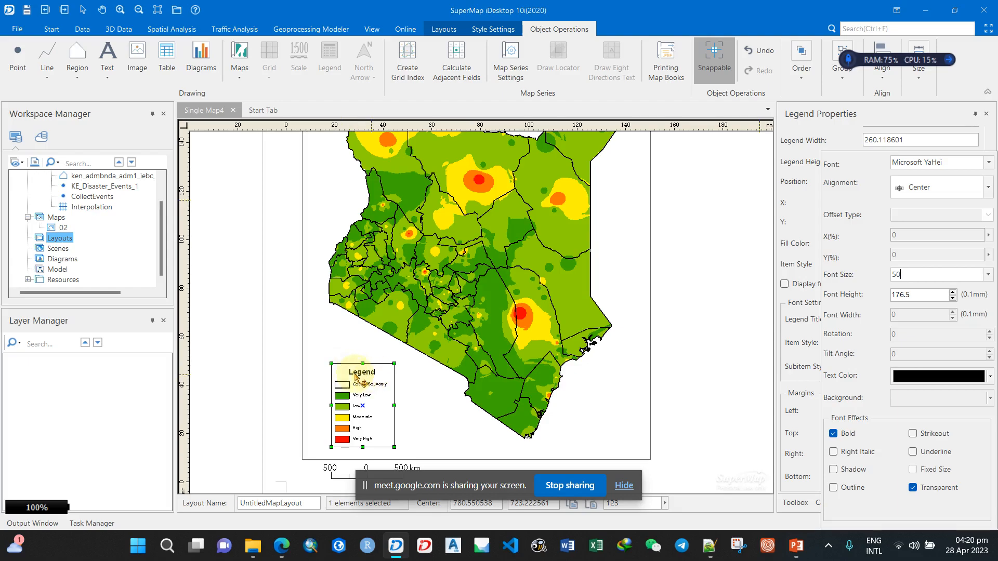
click(987, 167)
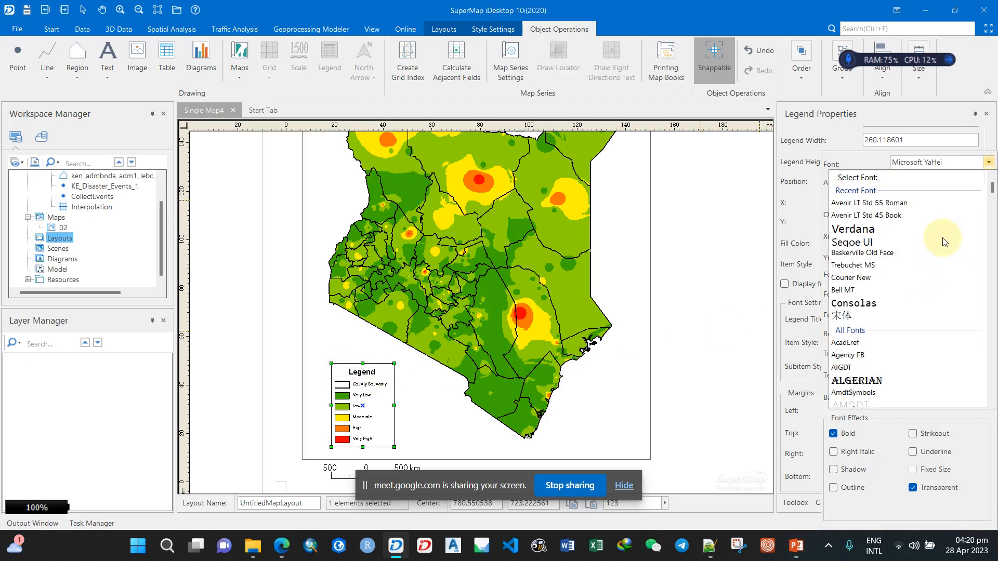
click(892, 204)
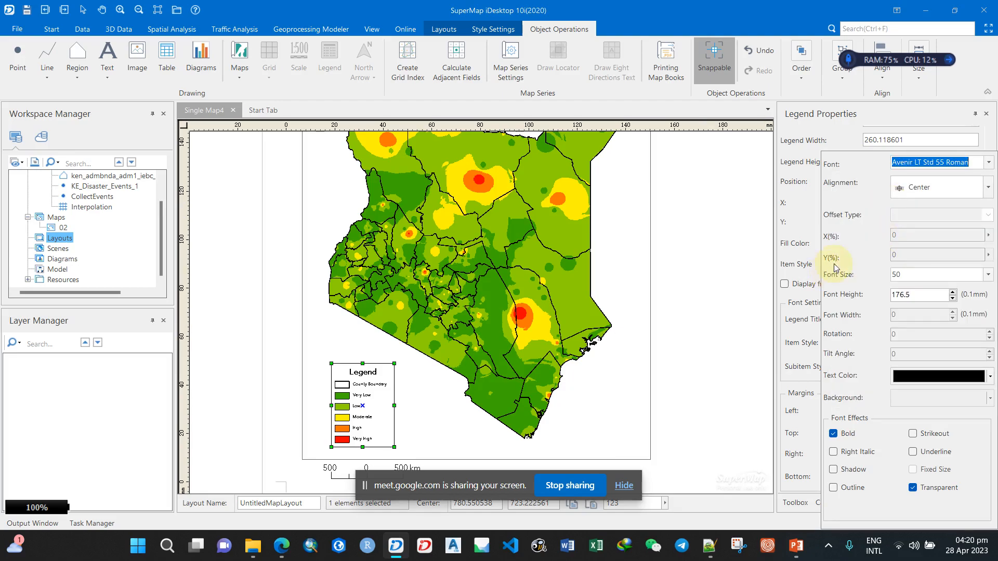
click(809, 257)
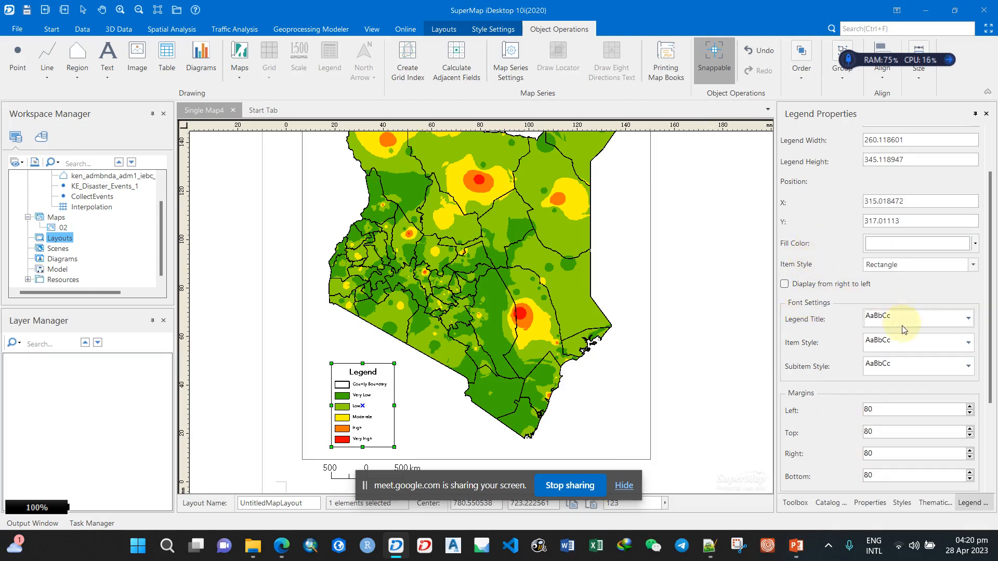
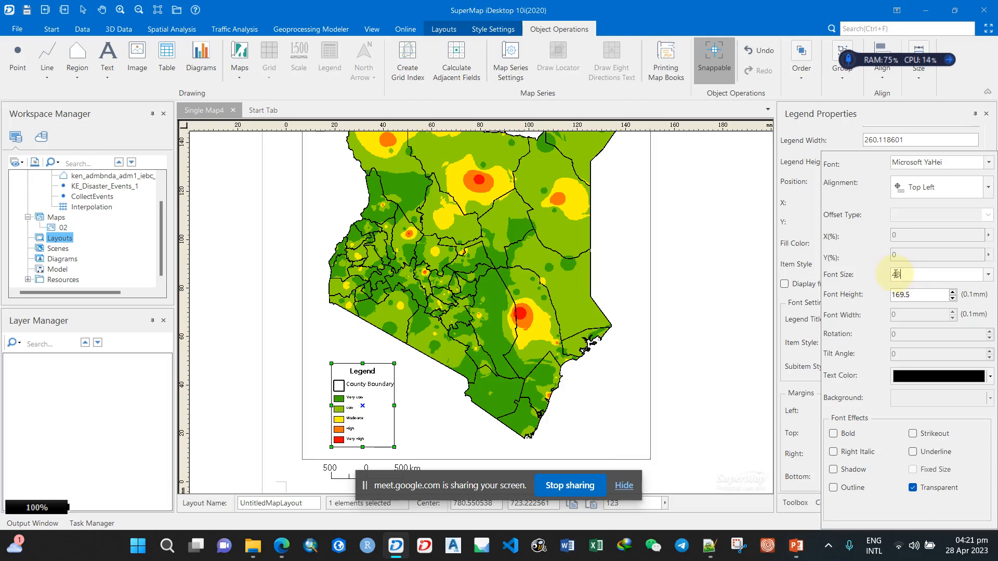
Set the legend's item style to font size 50 and Avenir LT Std 55 Roman
text(0)
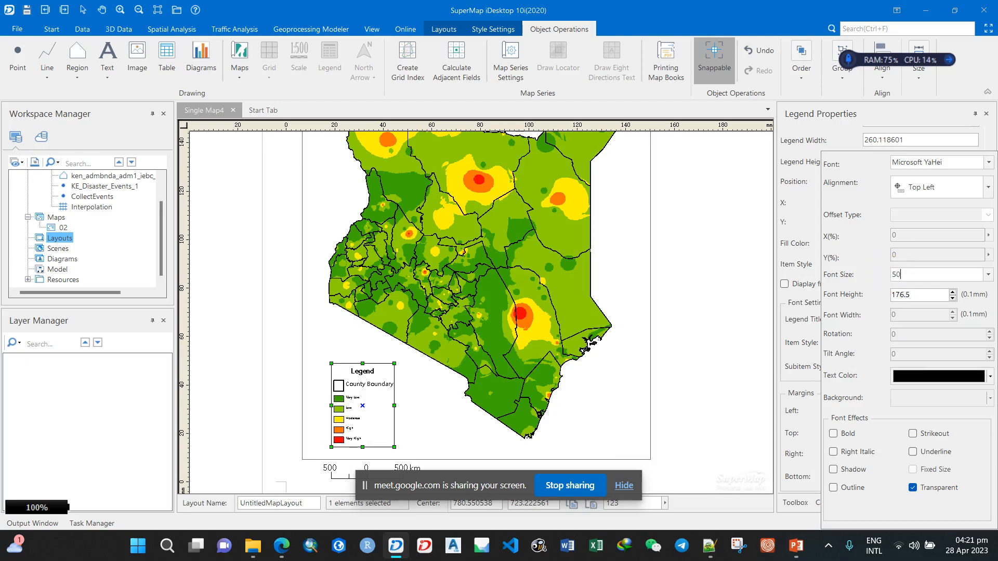
click(988, 164)
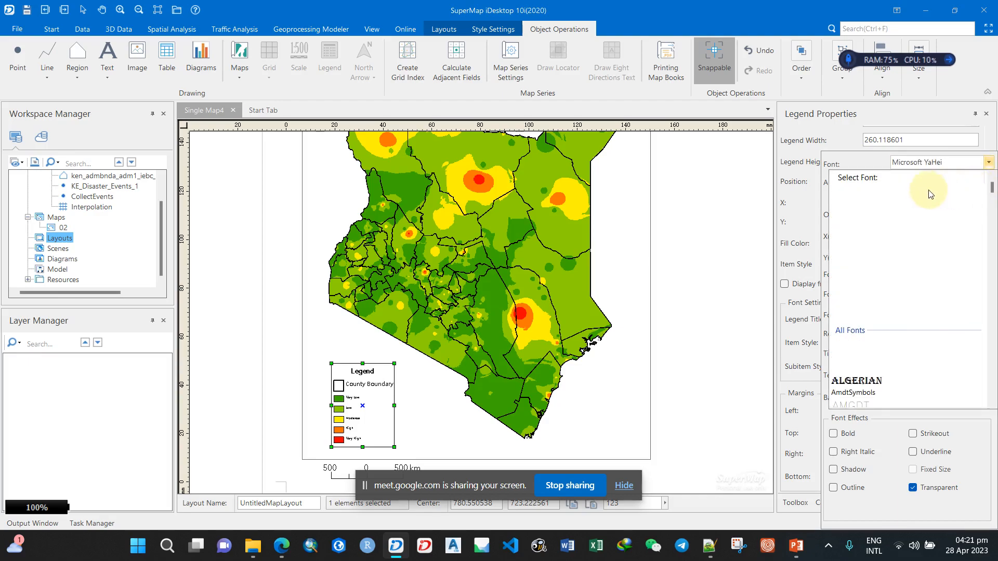
click(882, 204)
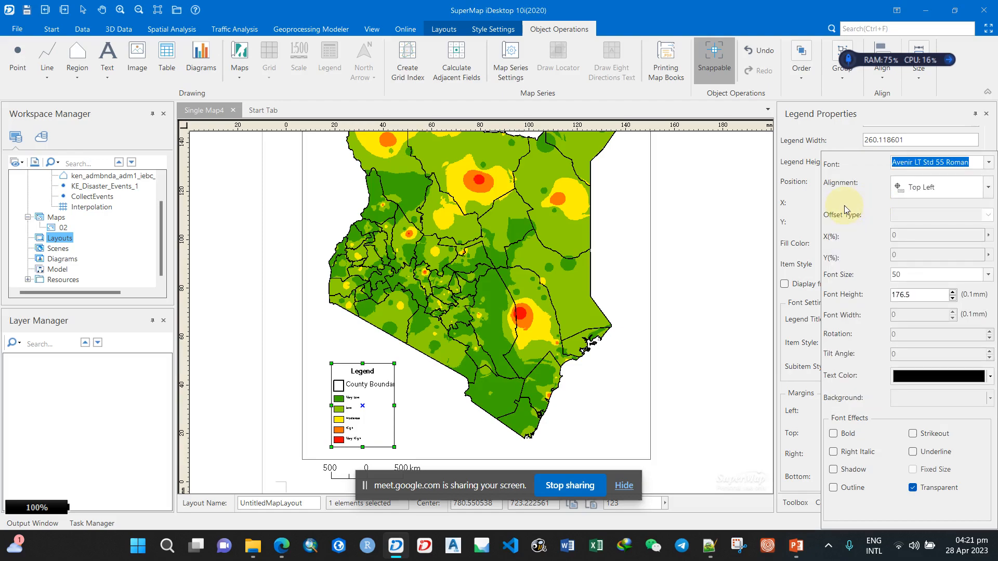
click(802, 223)
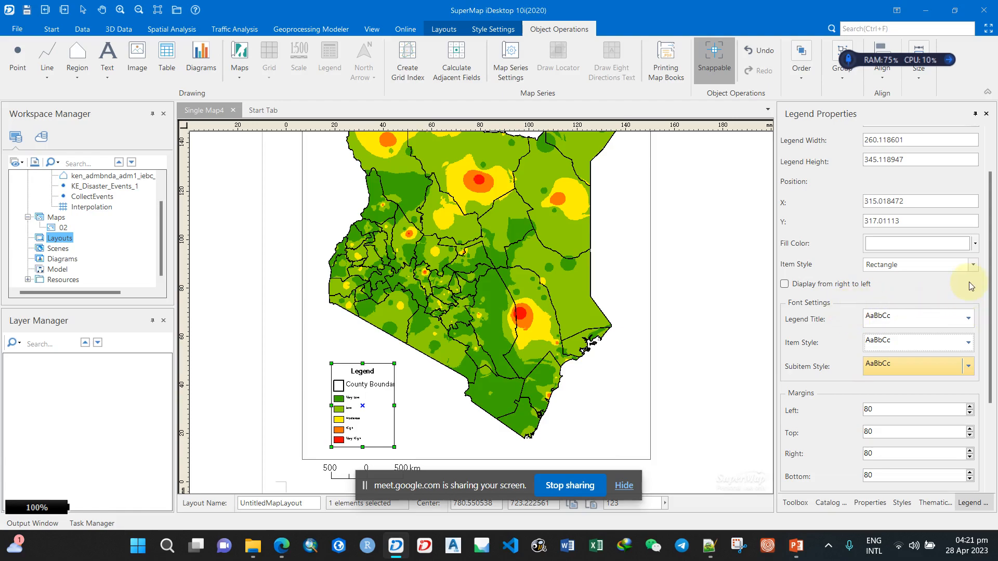
Set the legend's subitem style to font size 50 and Avenir LT Std 55 Roman
click(962, 367)
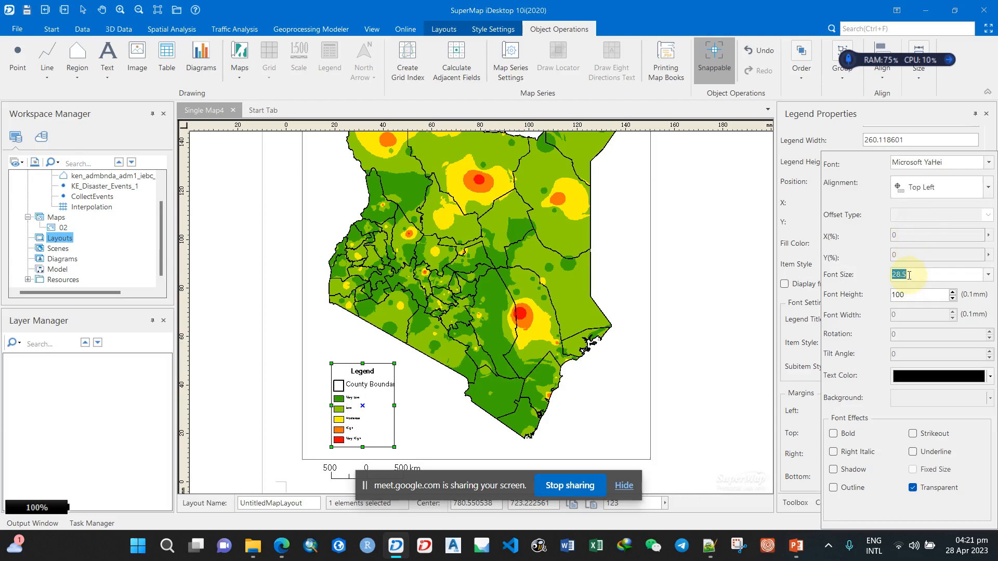
text(50)
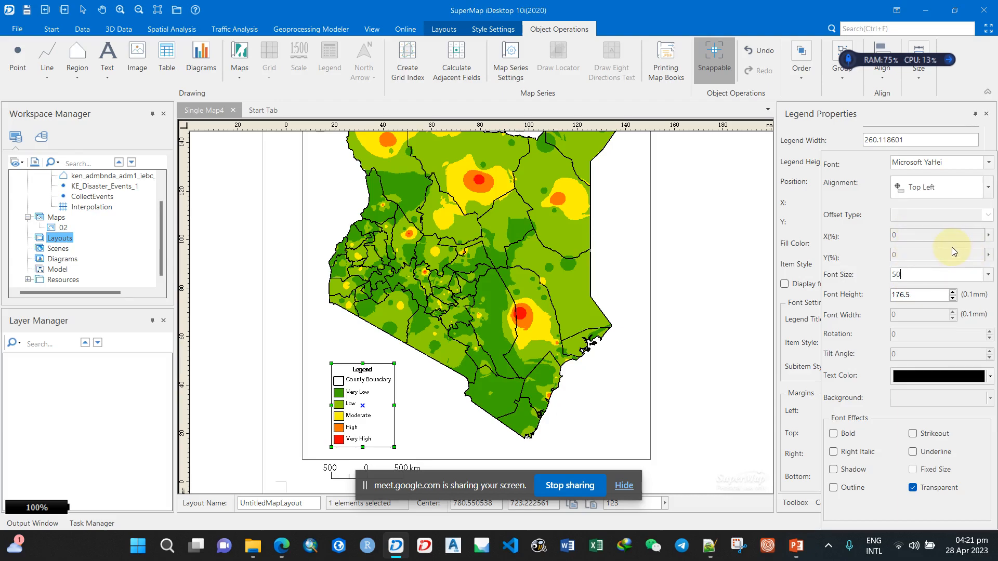
click(988, 165)
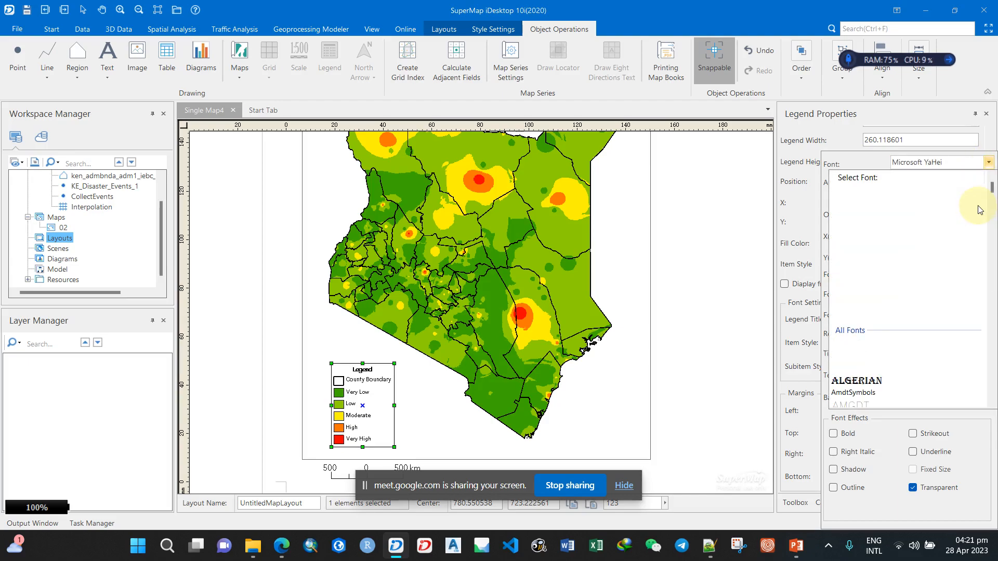
click(891, 204)
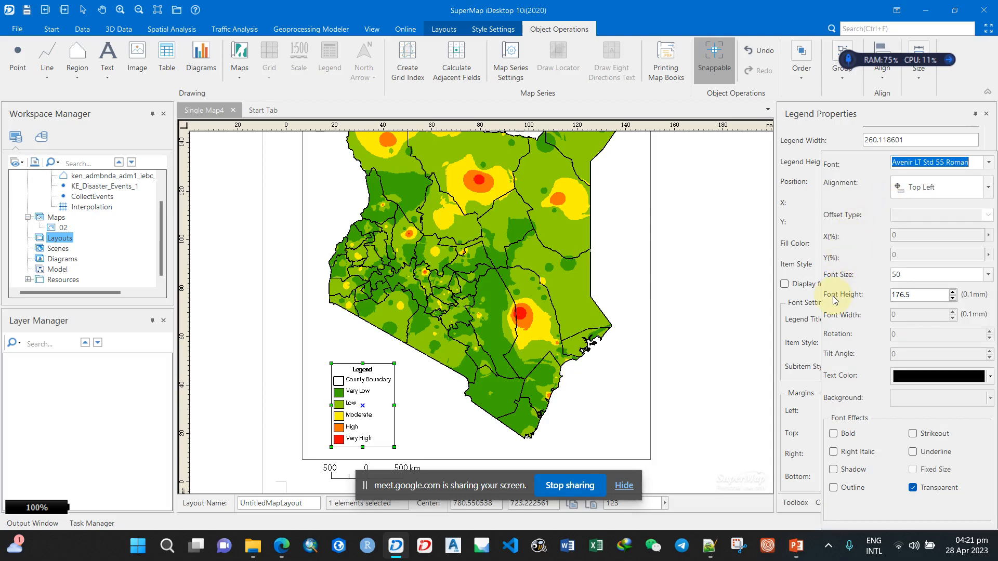
click(800, 266)
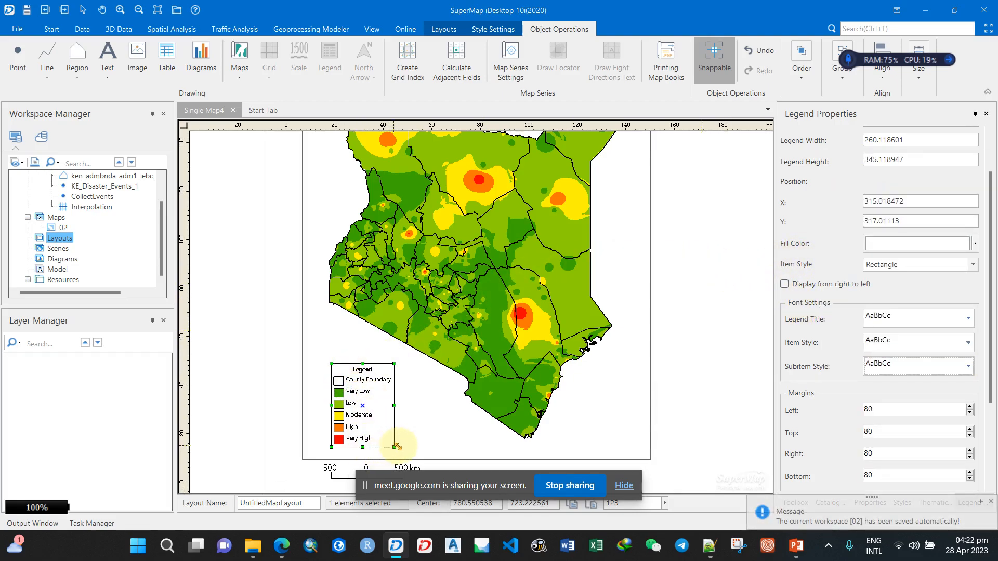
Enlarge the legend to about 372 wide and 399 high and shift it slightly up and left inside the map frame
drag(394, 447, 406, 454)
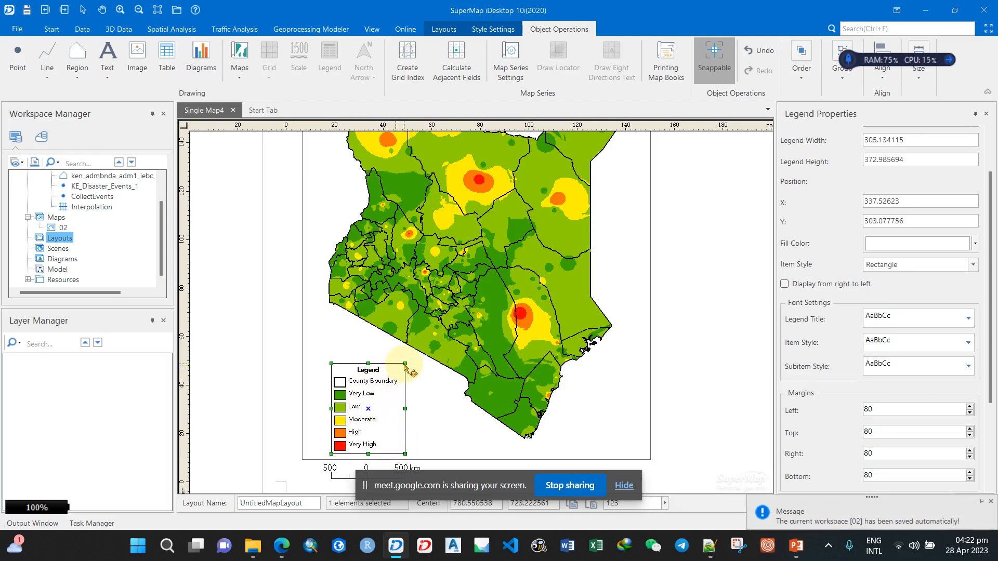
drag(406, 364, 421, 357)
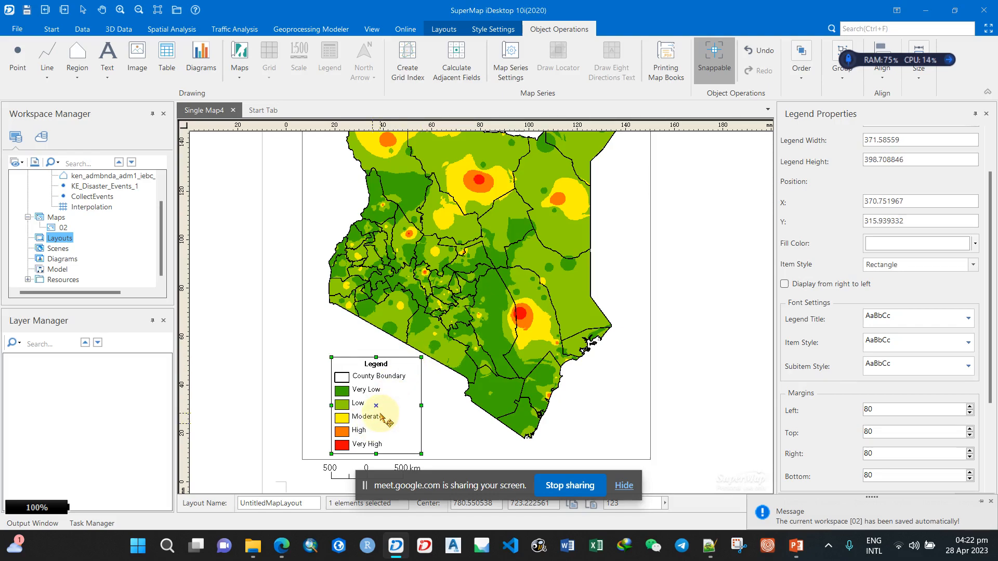
drag(378, 416, 377, 414)
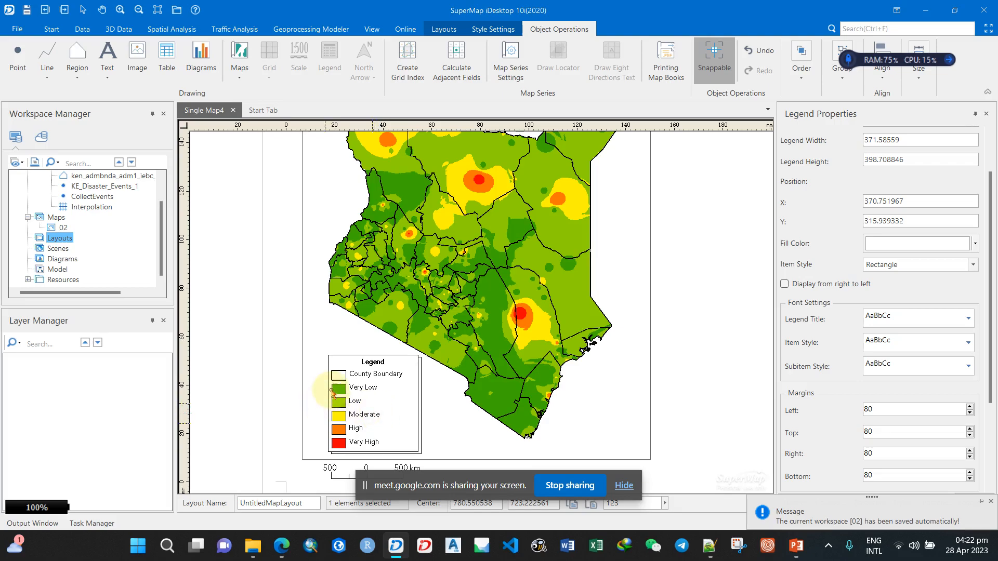
click(271, 334)
Review the whole layout and compare it with the expected result slide in PowerPoint, returning to SuperMap iDesktop
scroll(504, 320, down, 1)
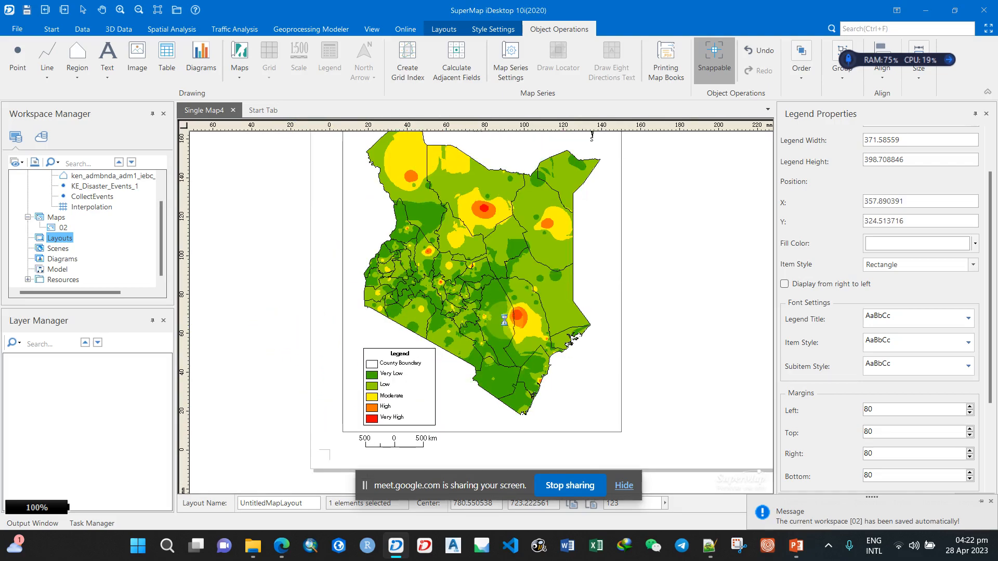
scroll(504, 320, down, 1)
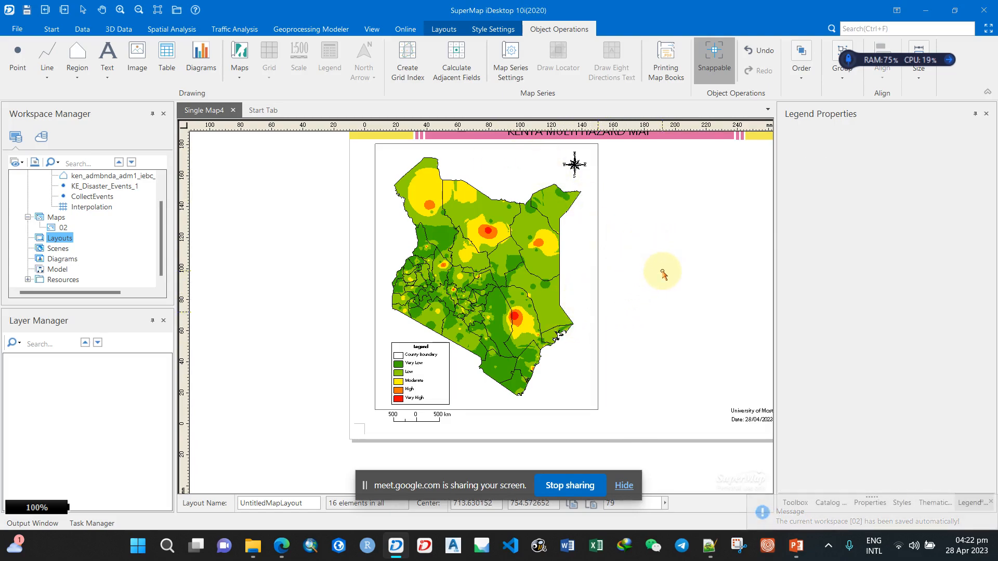
drag(640, 287, 615, 299)
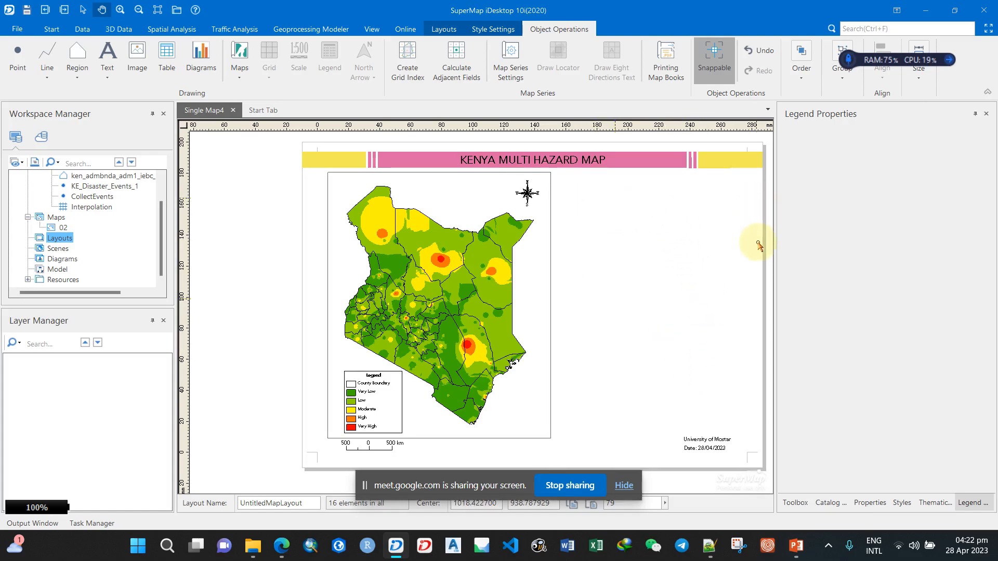
click(795, 546)
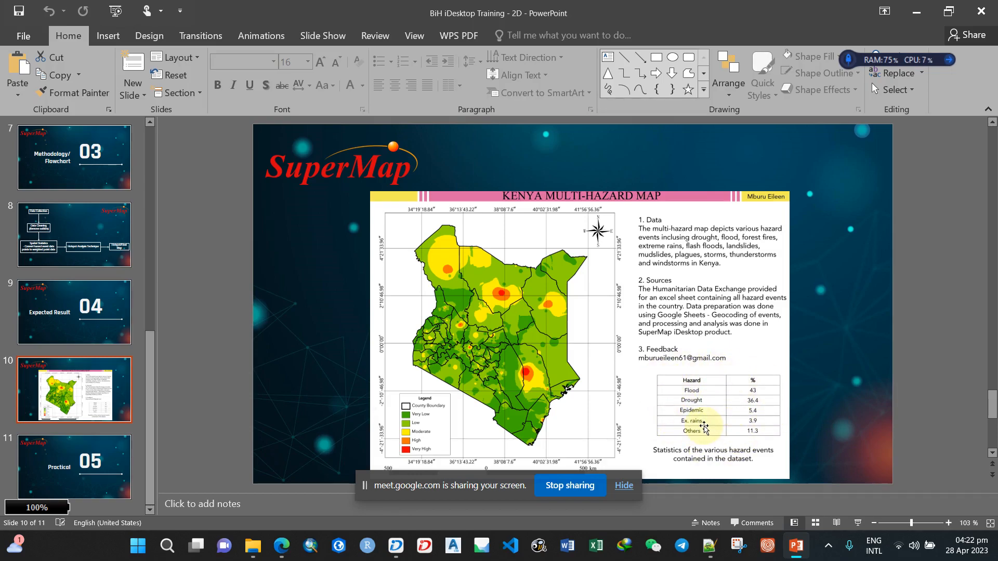
click(794, 554)
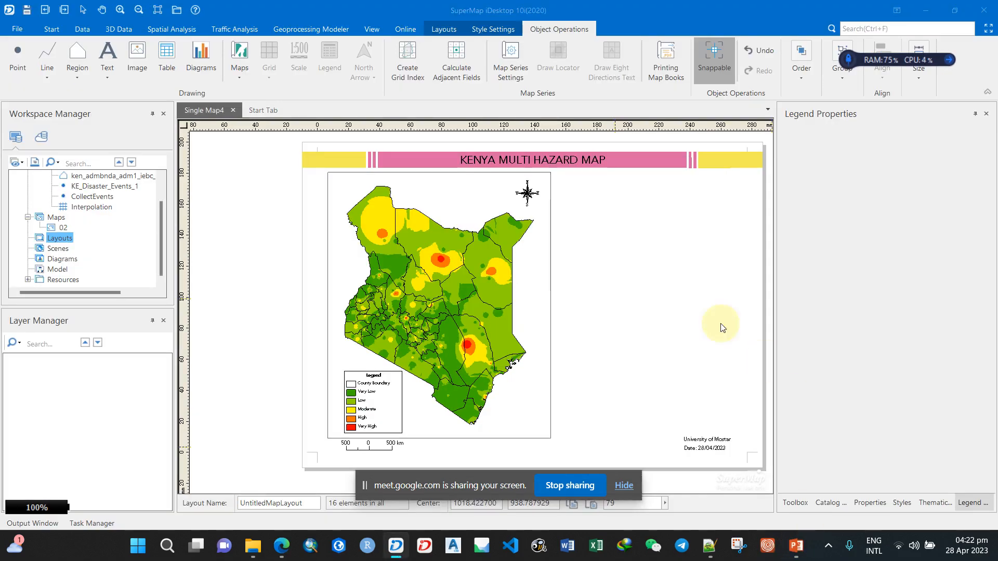
Move the scale bar slightly down, away from the lower edge of the map frame
click(437, 197)
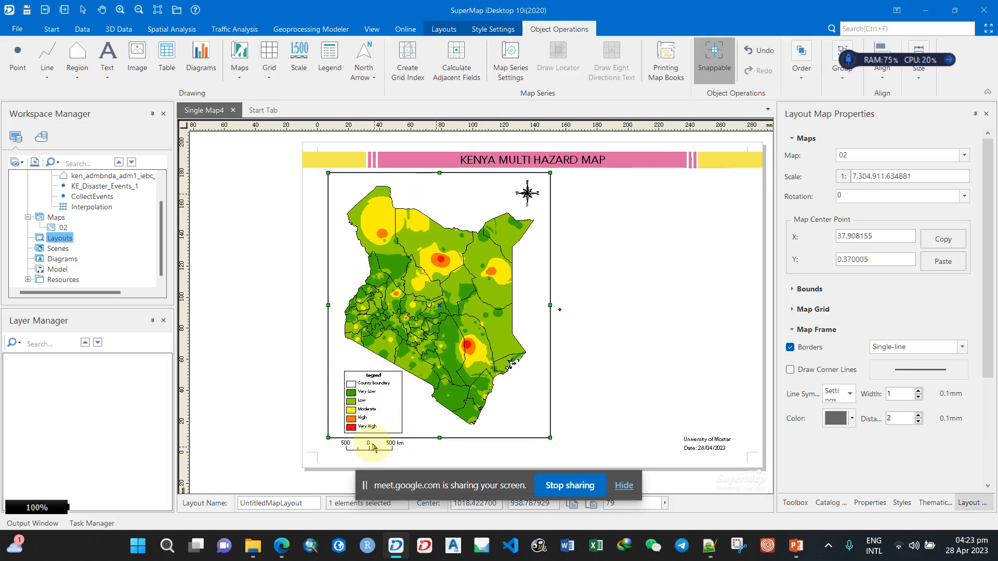
scroll(367, 440, up, 1)
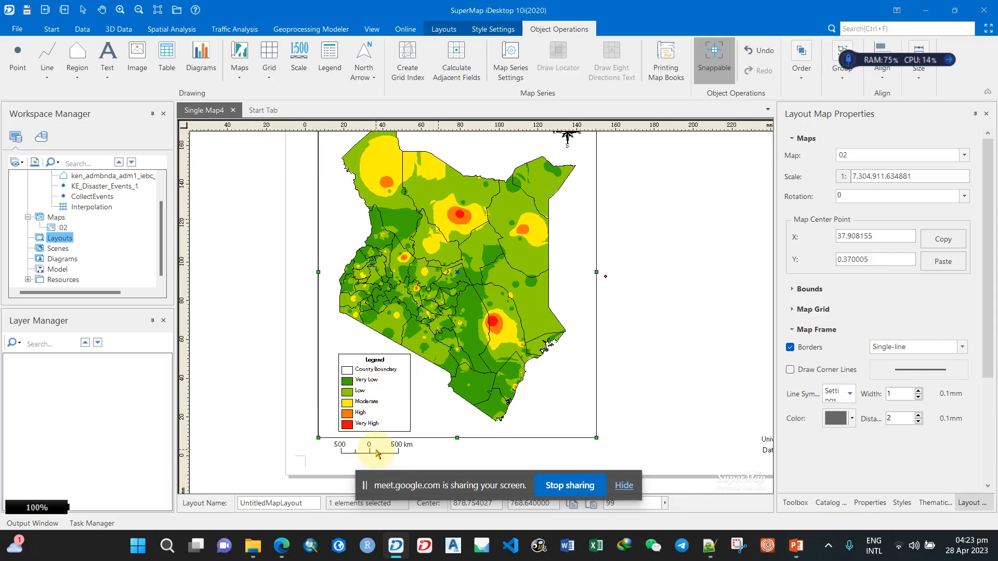
mouse_move(372, 452)
mouse_down()
mouse_move(446, 441)
mouse_move(375, 456)
mouse_move(378, 469)
mouse_up()
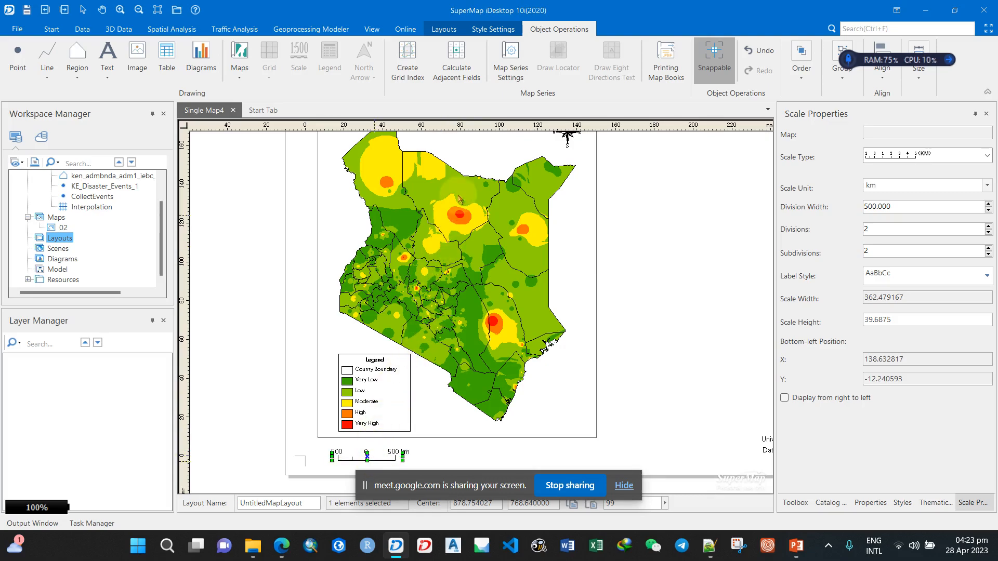
Lower the top edge of the map frame slightly to leave more space beneath the title banner
drag(453, 254, 442, 368)
scroll(424, 219, up, 1)
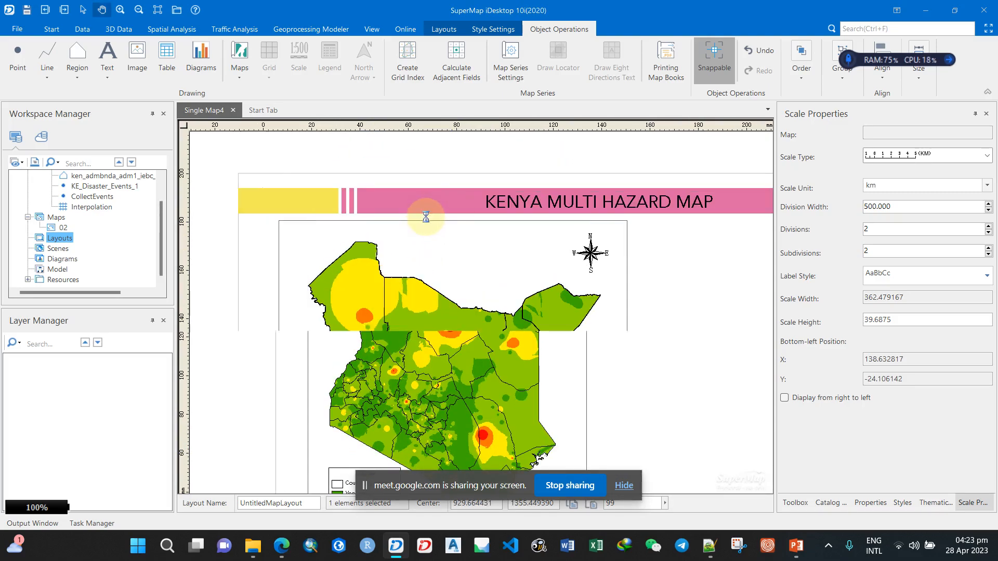
scroll(404, 222, up, 1)
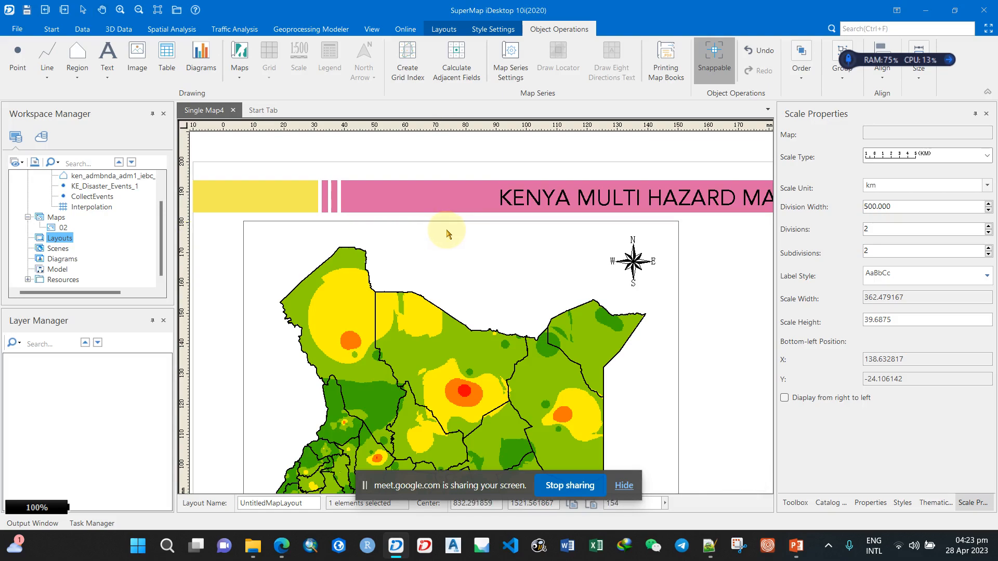
click(455, 222)
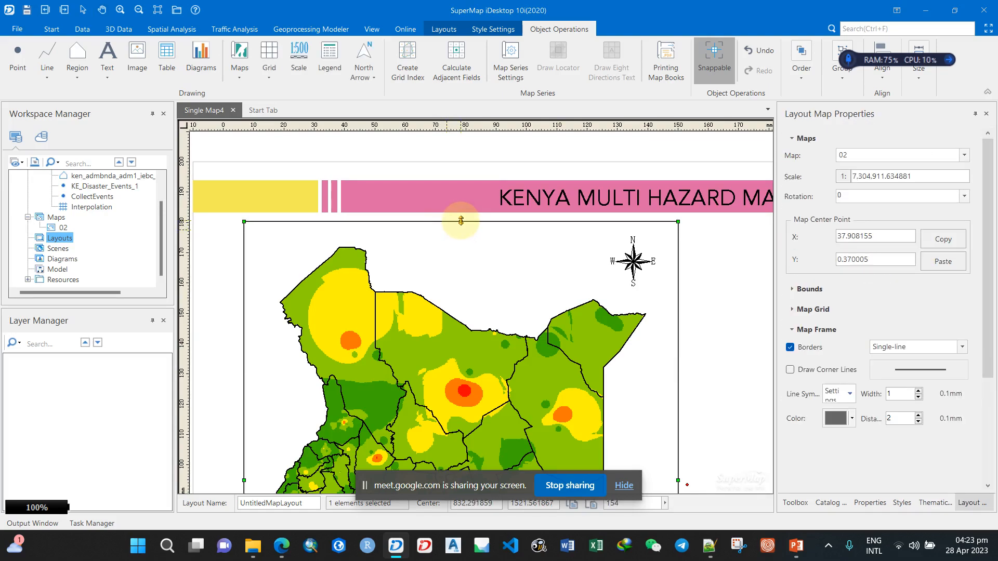
drag(461, 221, 461, 237)
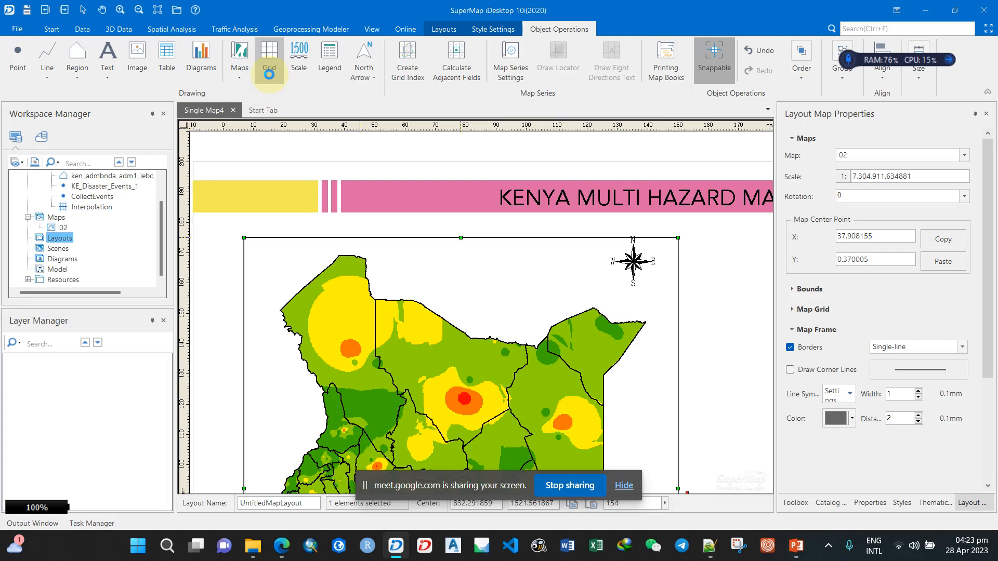
Add a BlackVerticalLabel graticule with 5 rows and 5 columns to the map frame
click(269, 75)
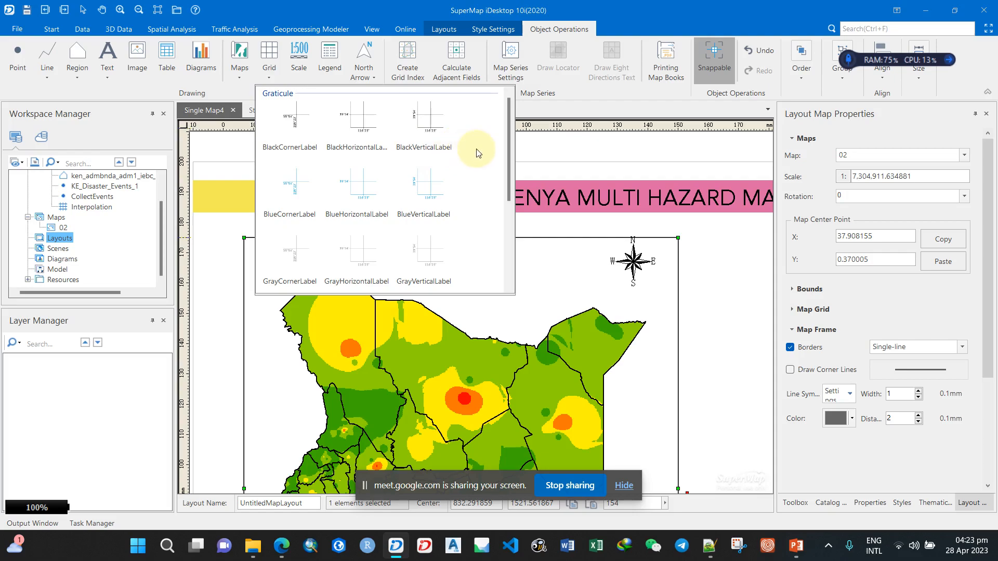
click(433, 118)
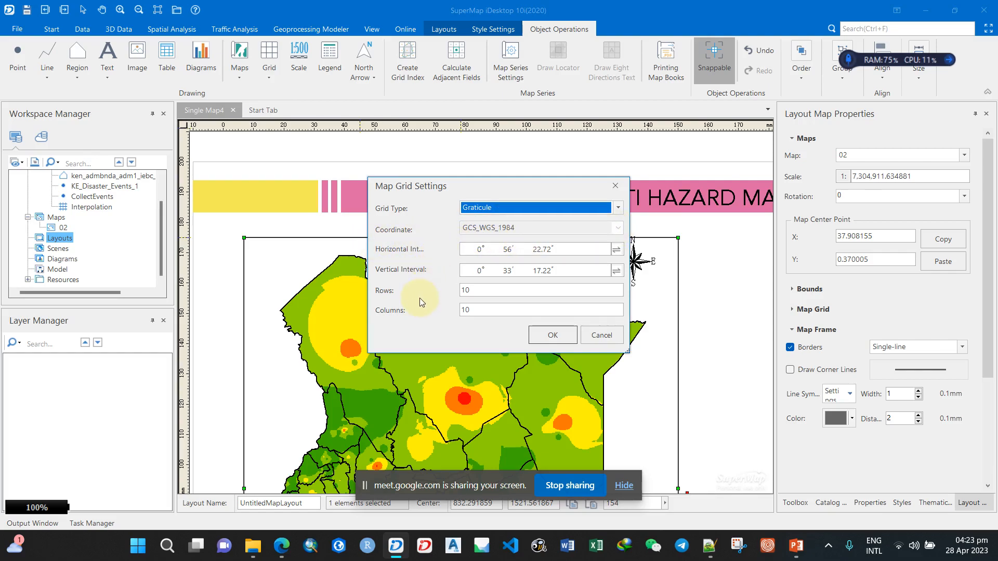
double_click(466, 290)
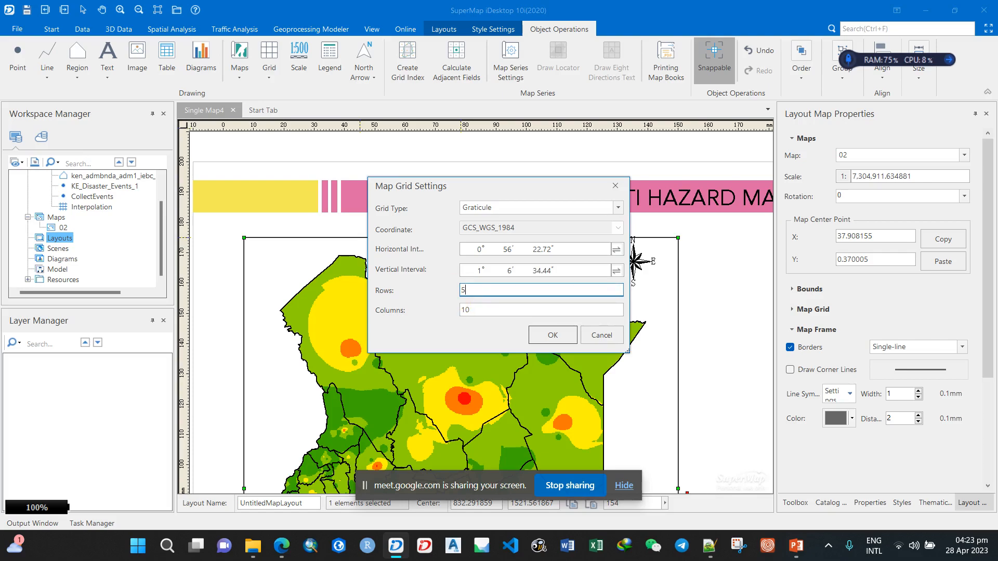
text(5)
double_click(457, 311)
text(5)
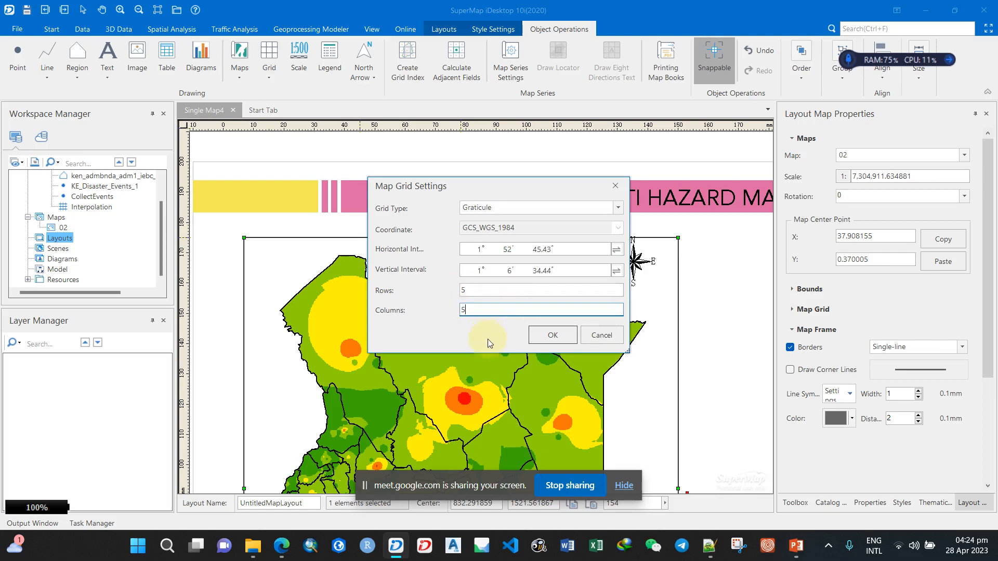
click(553, 336)
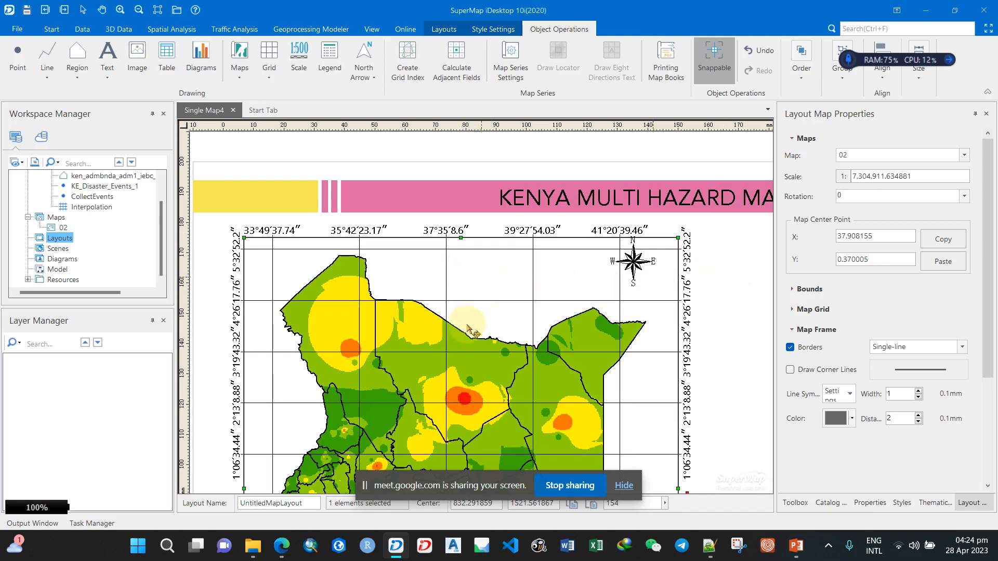
Delete the graticule from the map frame's grid list
scroll(419, 333, down, 1)
scroll(498, 360, down, 2)
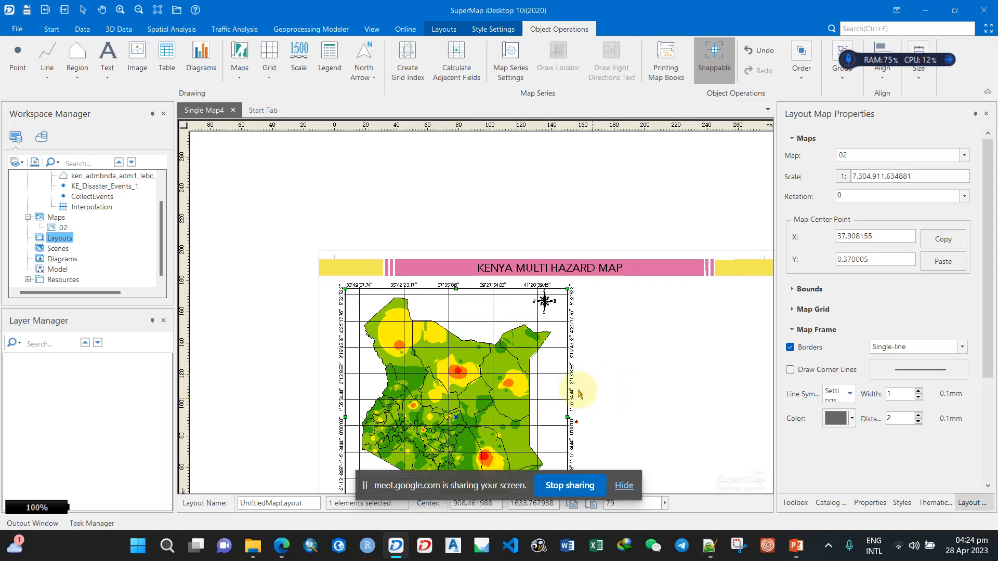
drag(601, 357, 537, 269)
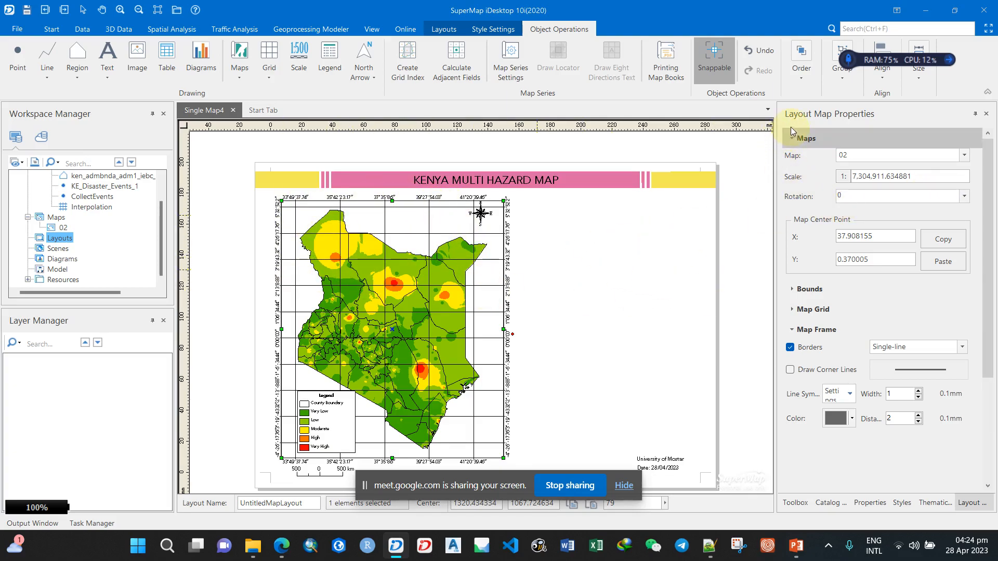
click(792, 309)
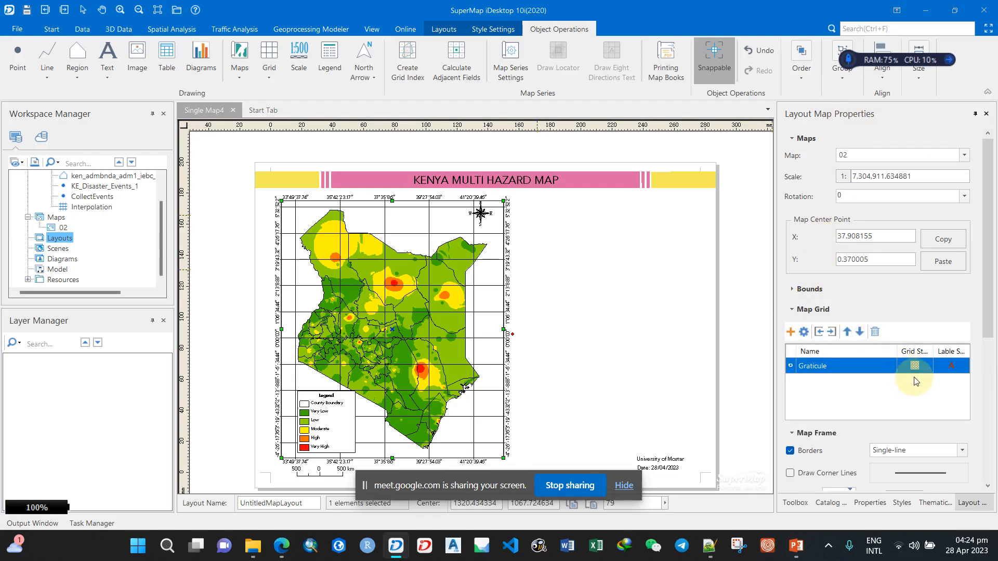
click(875, 331)
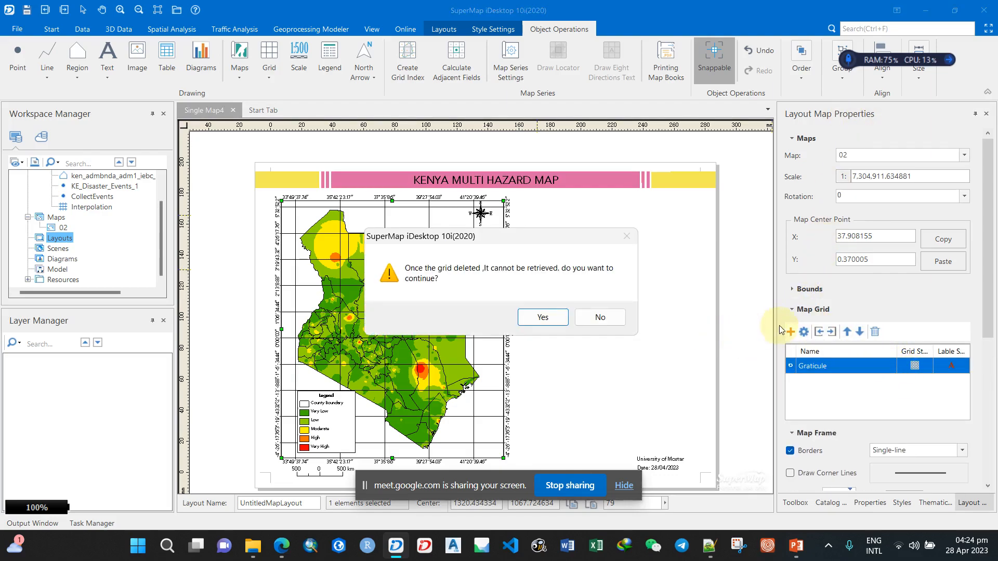
click(543, 317)
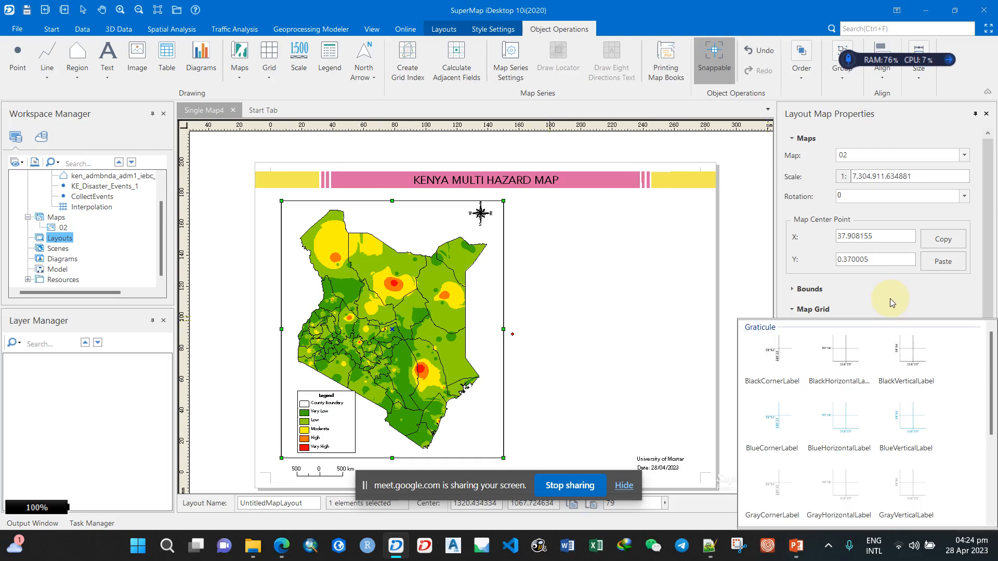
Add a BlackVerticalLabel graticule again through the map's grid properties, with 5 rows and 5 columns
click(913, 361)
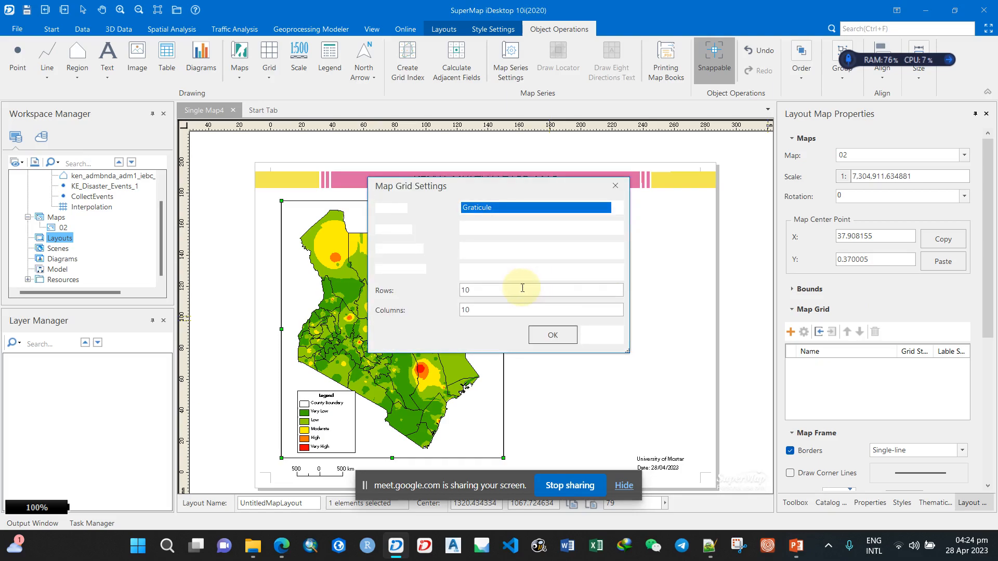
mouse_move(473, 290)
mouse_down()
mouse_move(429, 290)
mouse_move(445, 311)
mouse_up()
text(5)
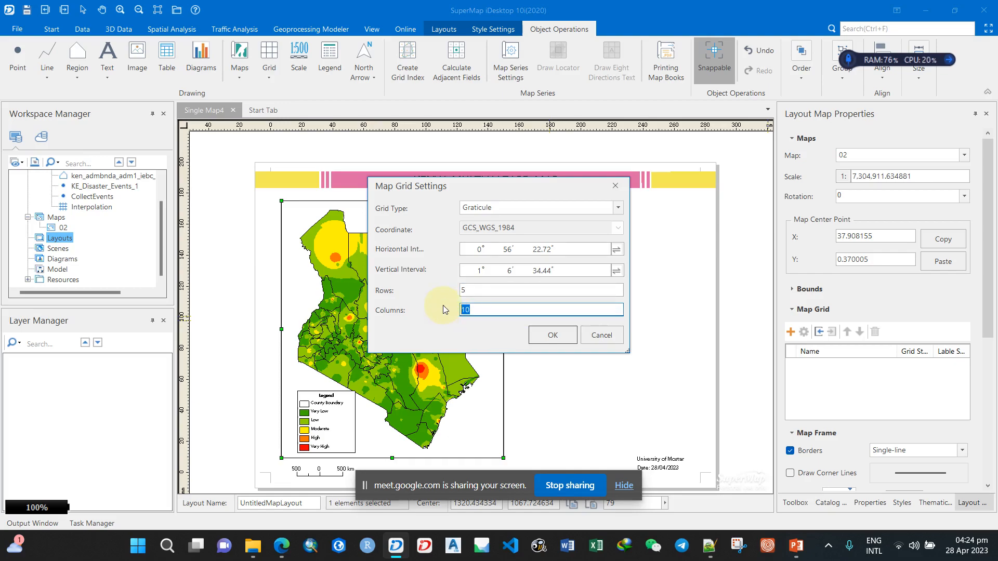
click(551, 335)
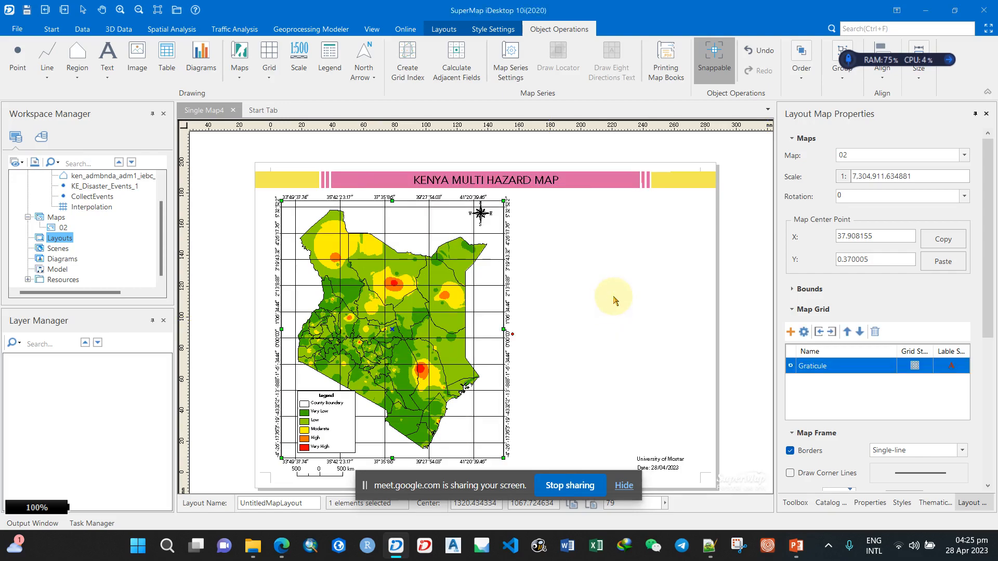
Set the graticule's number of rows to 3
scroll(507, 335, up, 1)
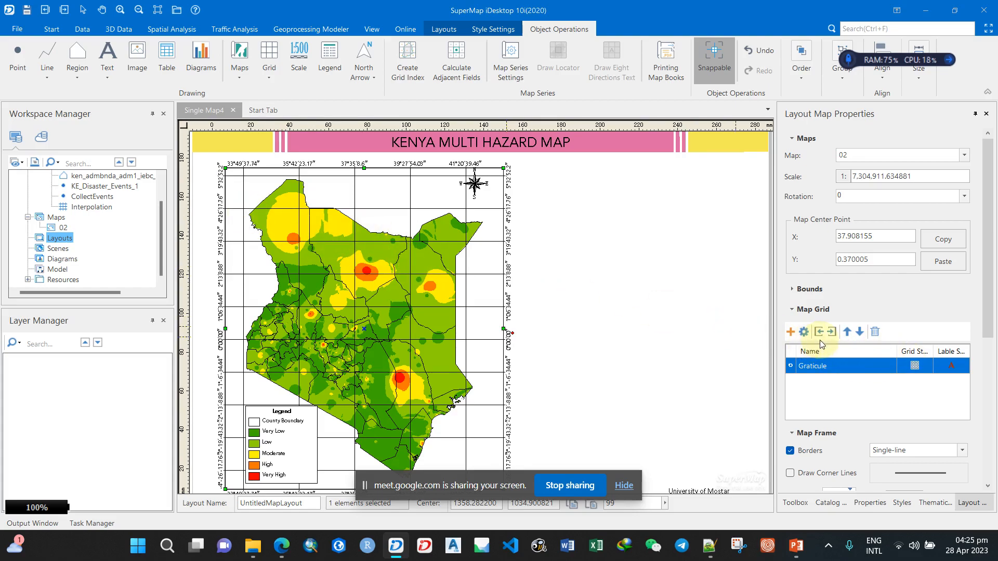
click(804, 332)
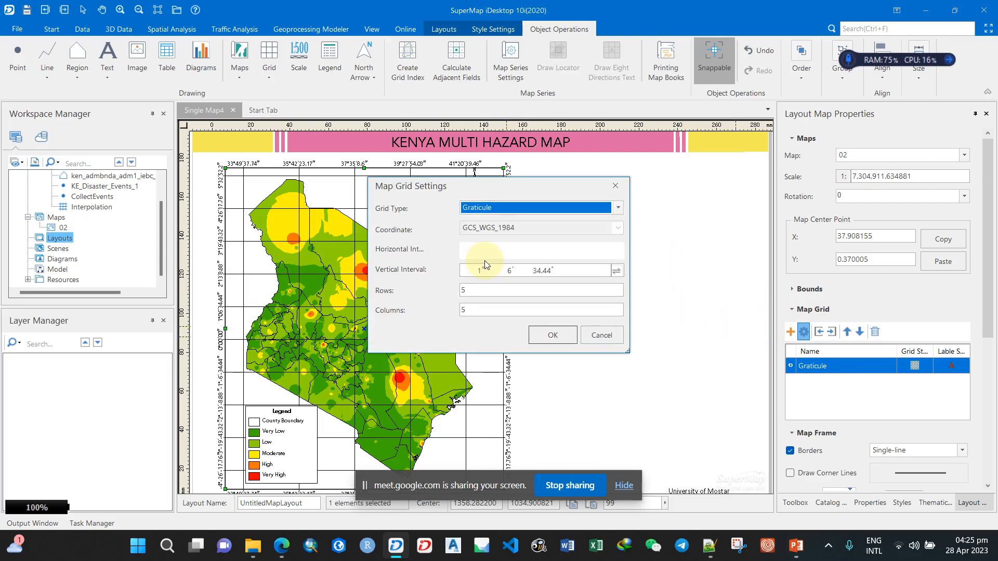
click(473, 289)
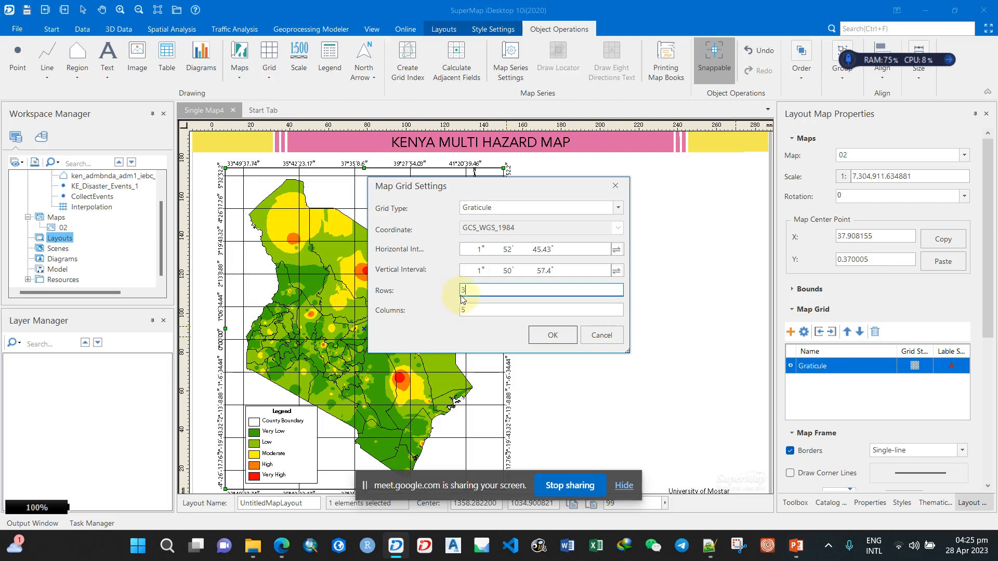
click(544, 336)
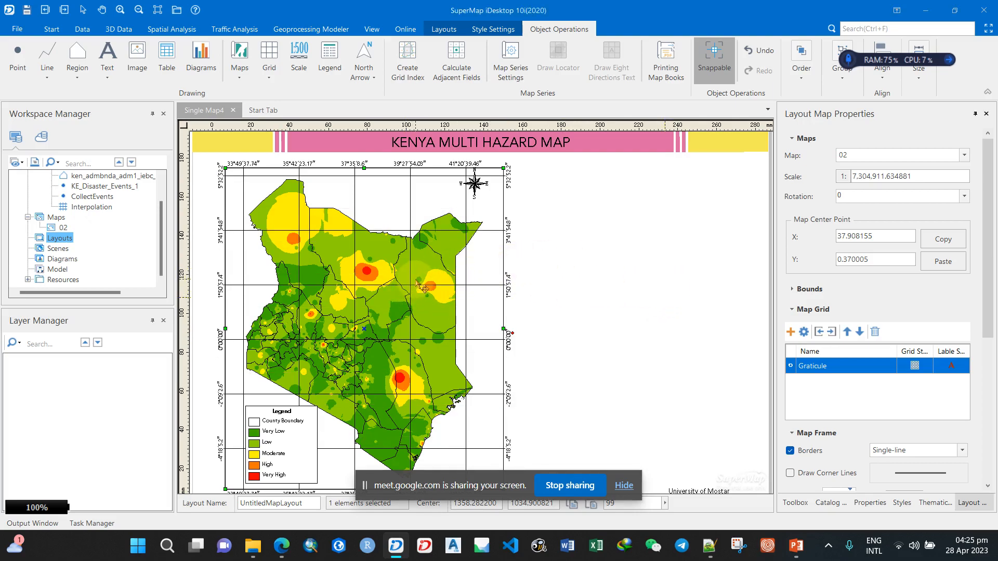
scroll(417, 283, down, 1)
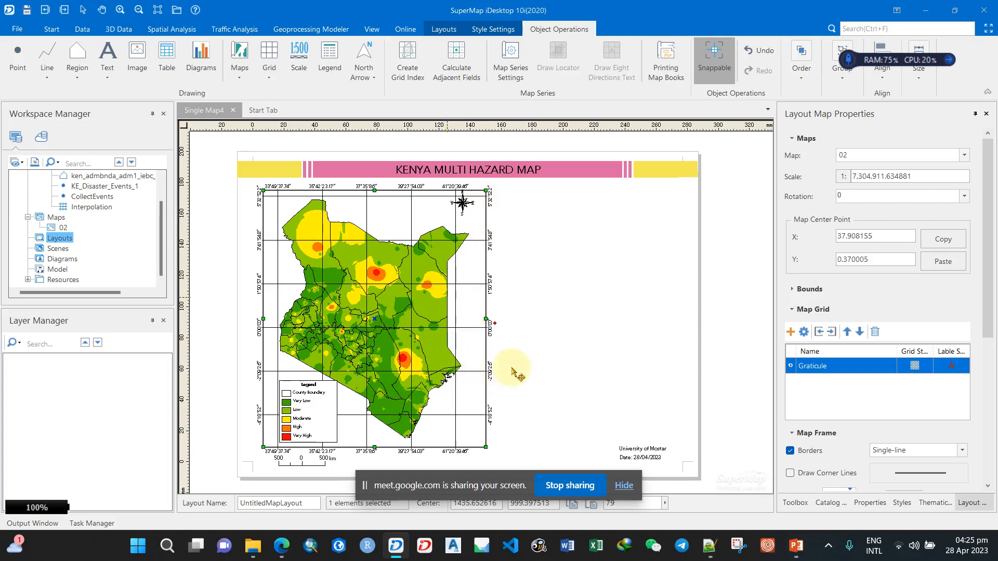
drag(986, 264, 987, 310)
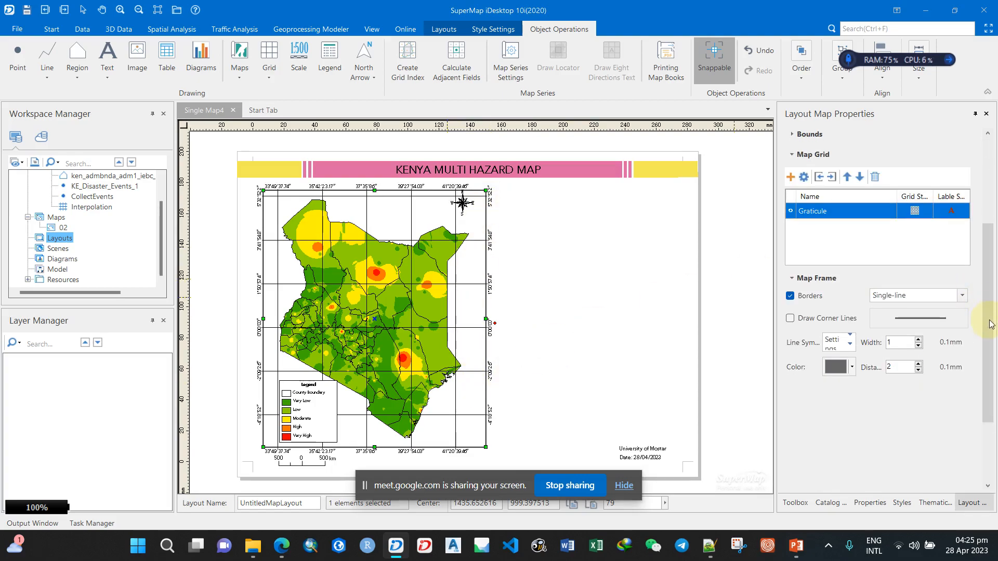
drag(988, 311, 990, 250)
scroll(989, 240, up, 5)
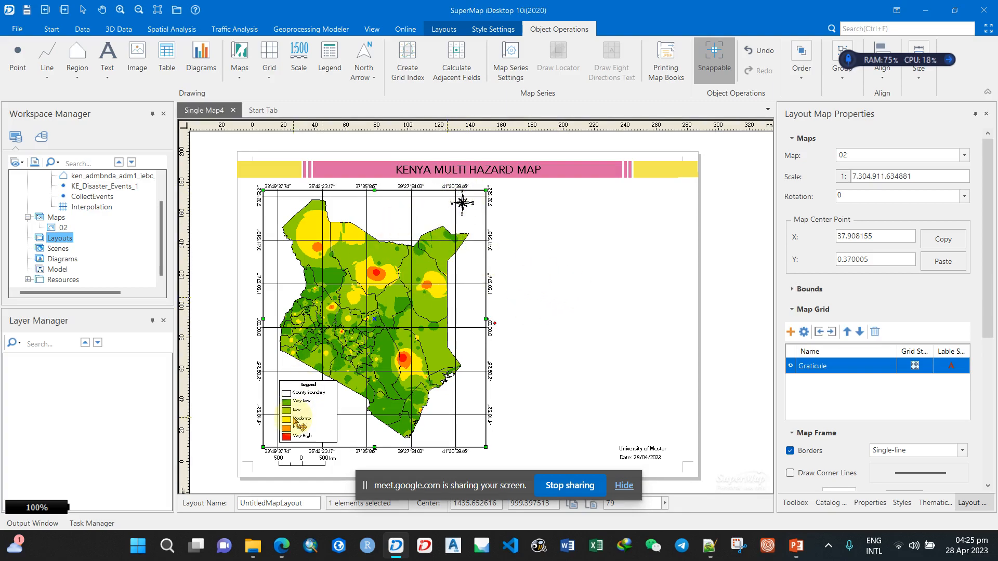
Move the north arrow down and right, off the graticule lines in the map frame's upper-right corner
click(464, 206)
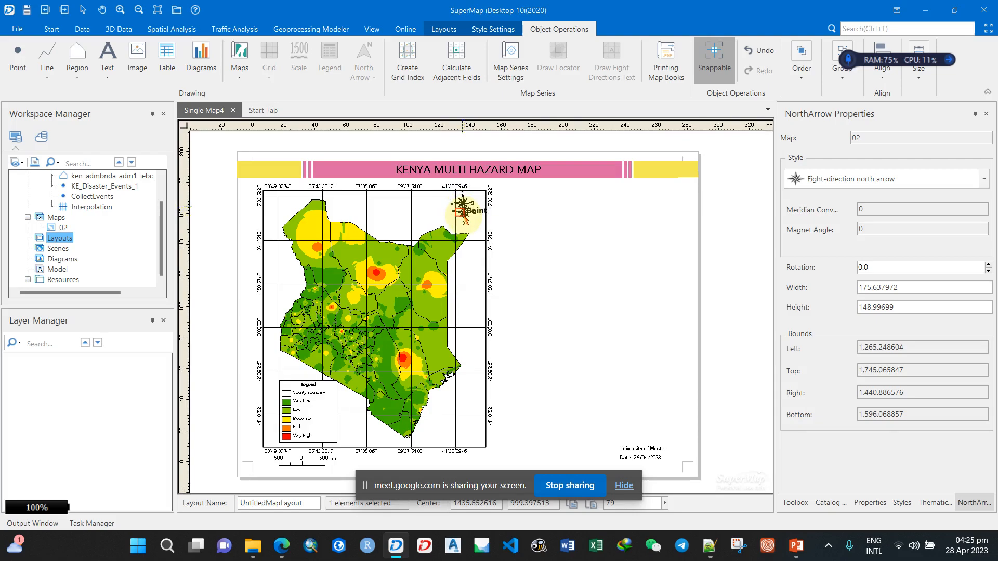
click(552, 229)
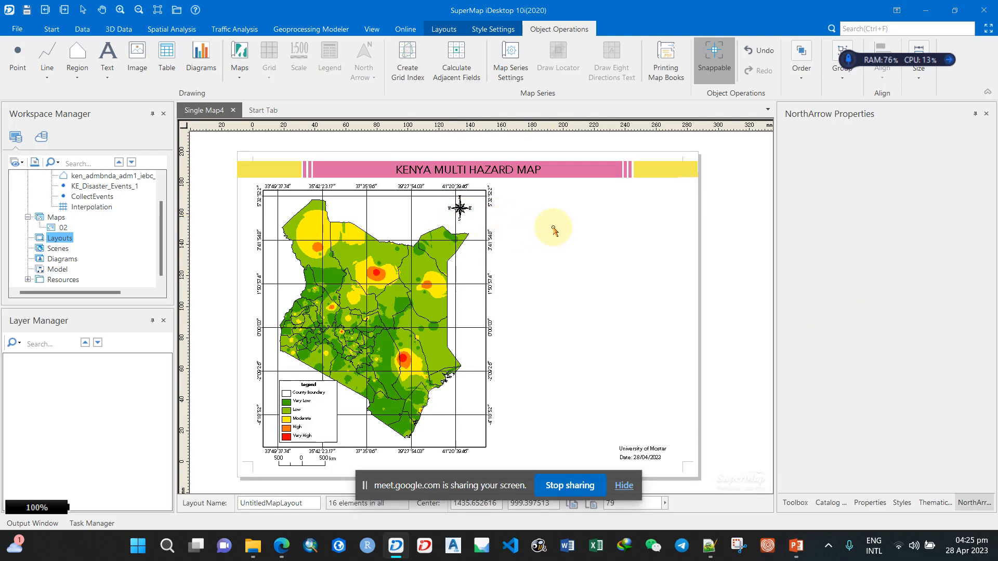
click(461, 211)
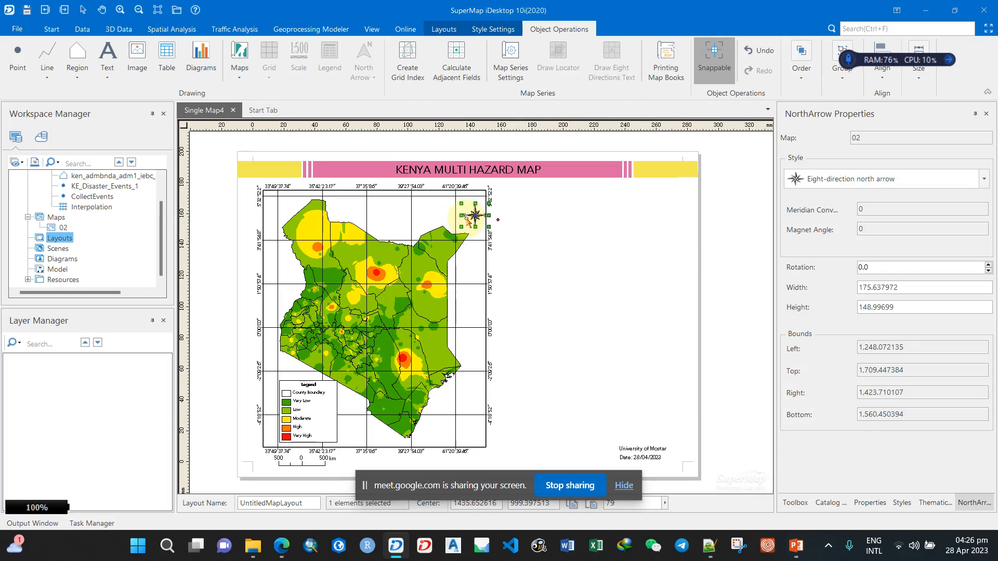
click(585, 229)
click(472, 216)
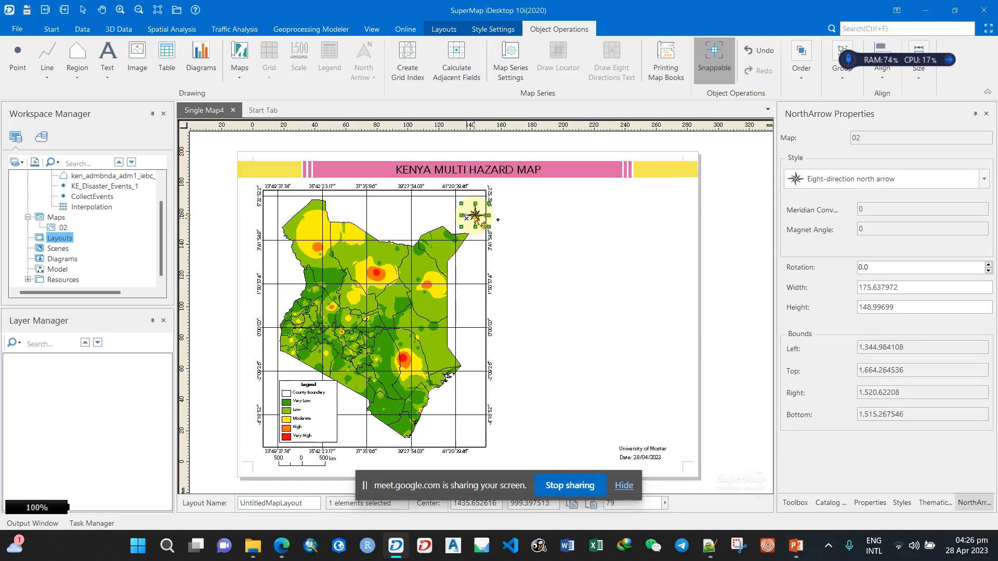
click(579, 225)
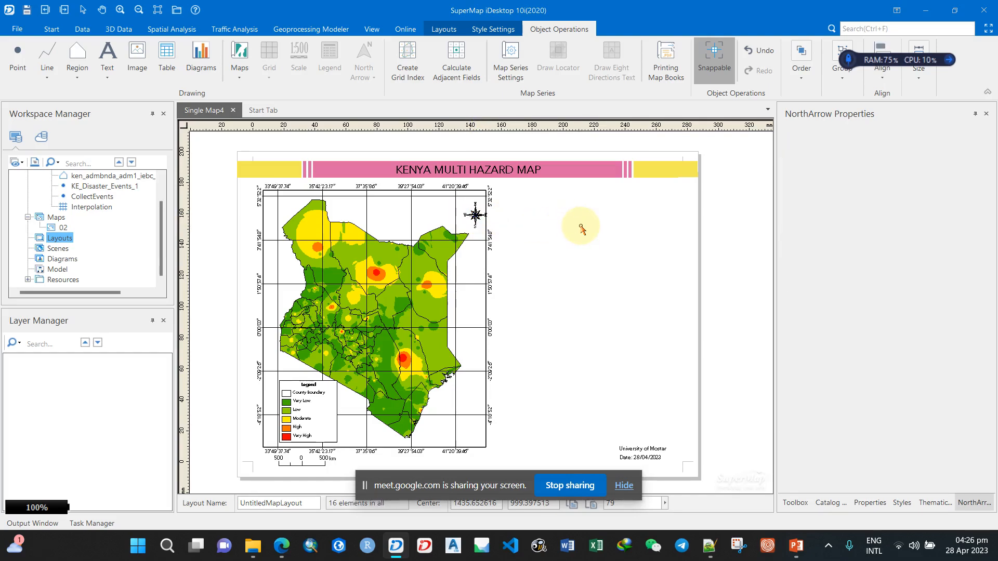
Shift the north arrow slightly left so it sits between the last vertical graticule line and the frame border, with its left bound at about 1316
scroll(477, 205, up, 1)
scroll(477, 205, up, 2)
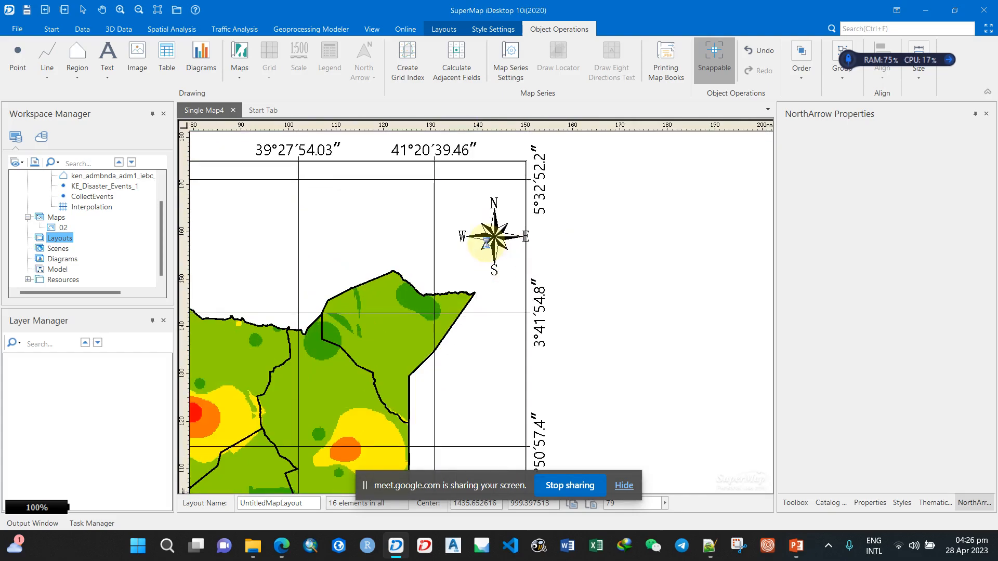
click(494, 237)
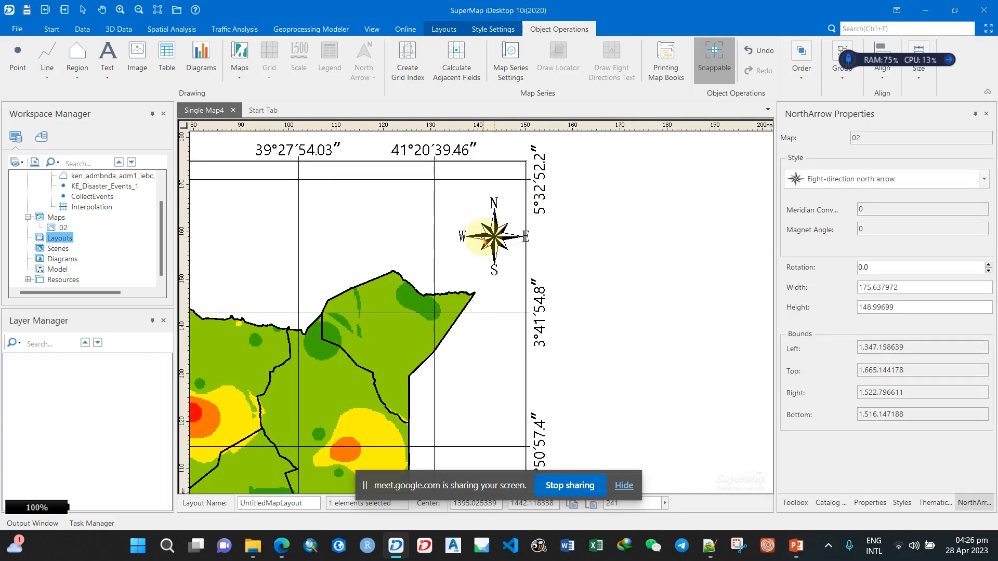
drag(495, 238, 481, 237)
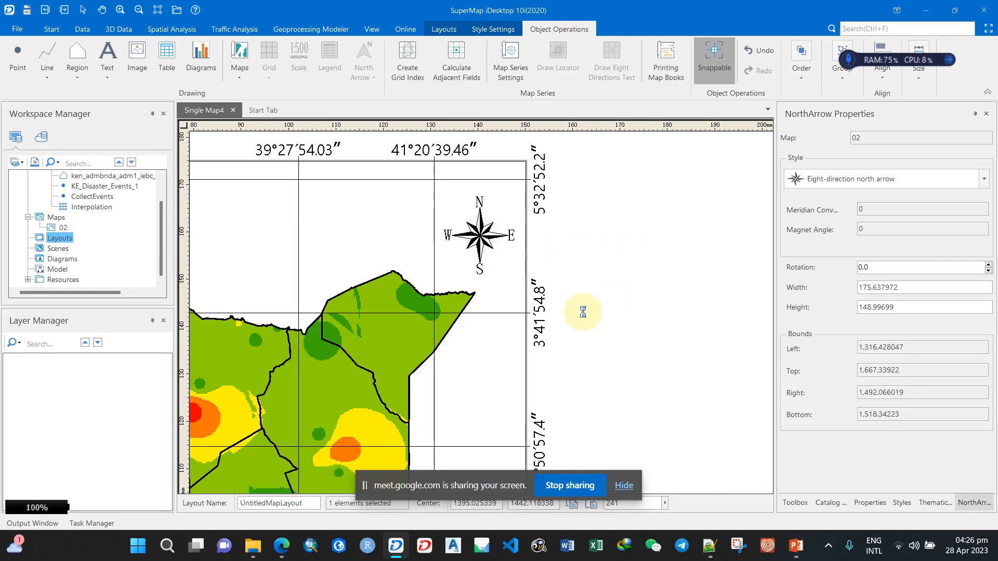
Shrink the legend slightly from its upper-right corner so it sits clear of the Kenya boundary
scroll(292, 338, down, 2)
scroll(291, 339, down, 2)
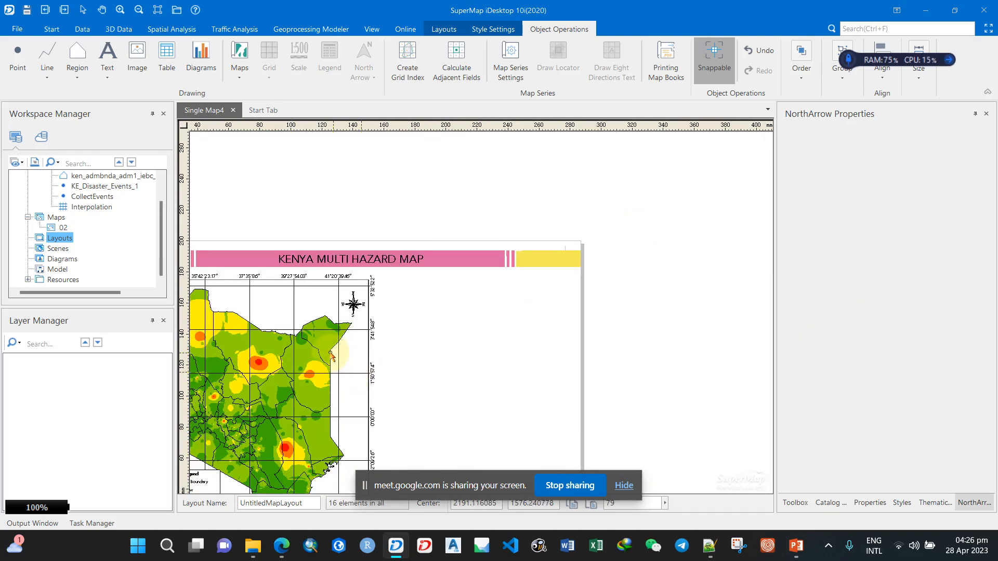
scroll(323, 385, up, 4)
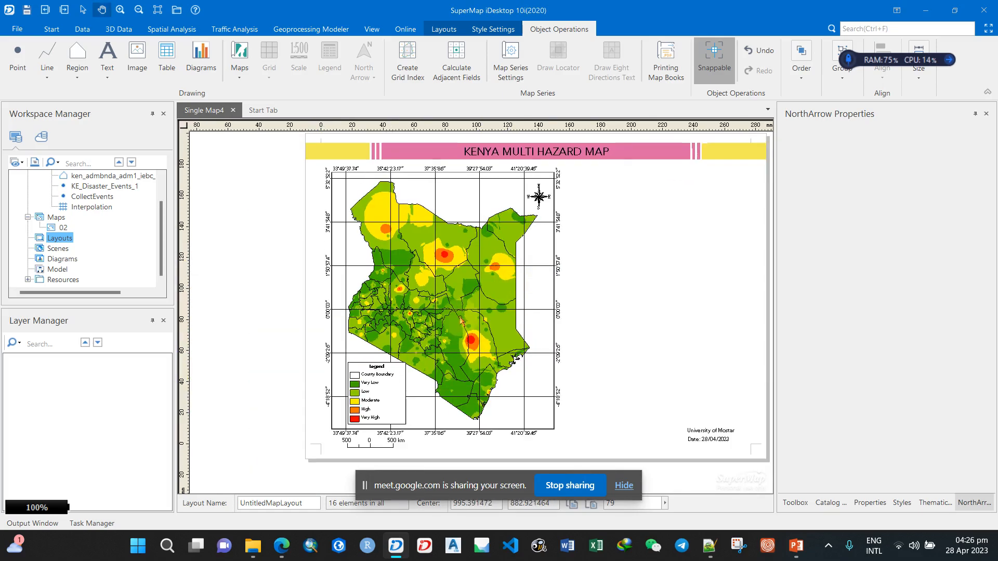
scroll(416, 405, up, 2)
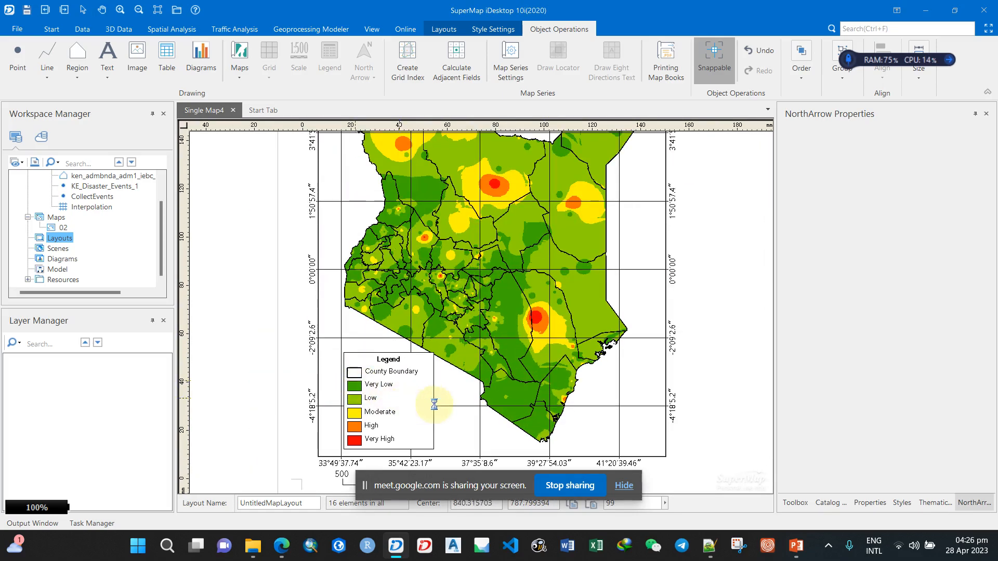
click(394, 419)
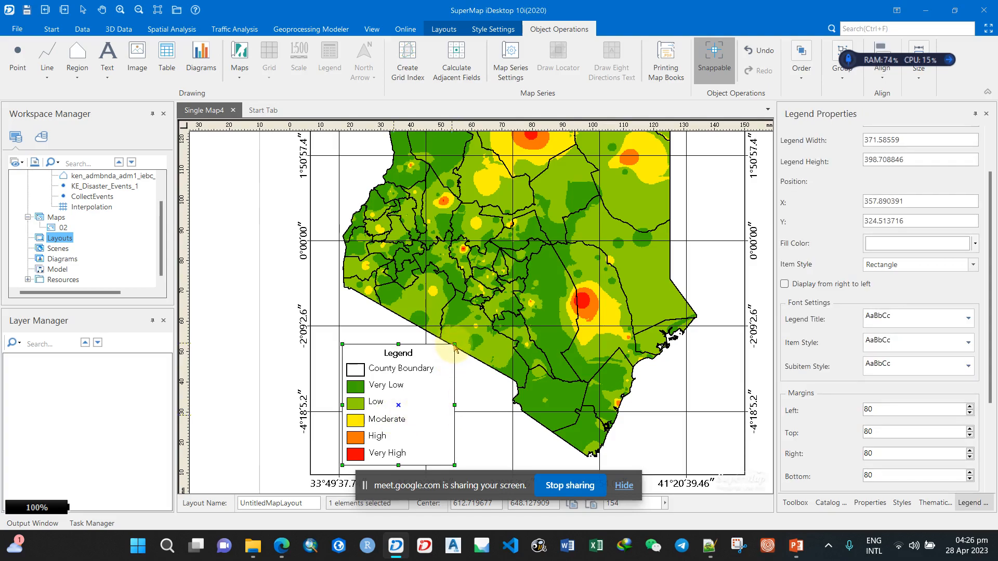
drag(454, 344, 448, 349)
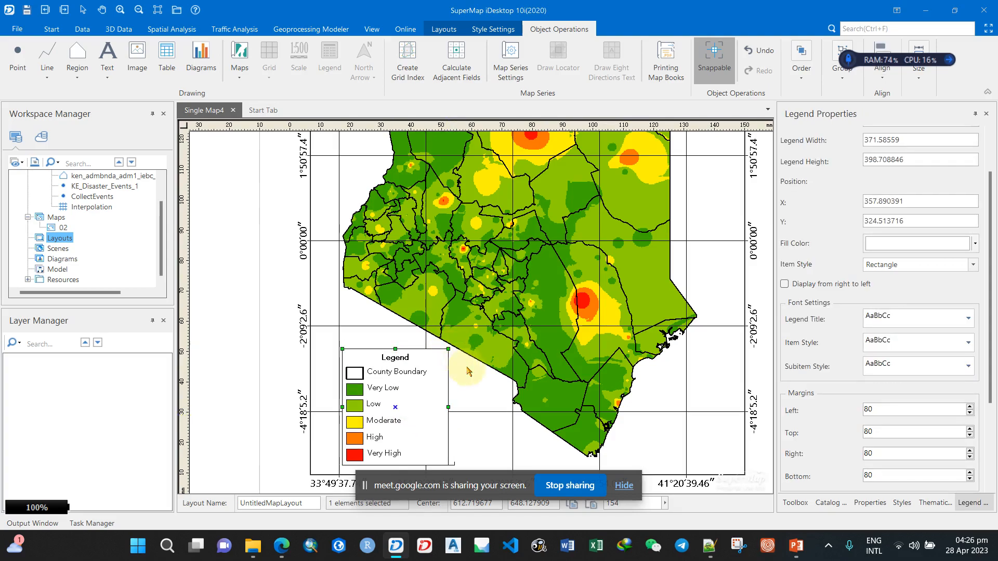
click(289, 299)
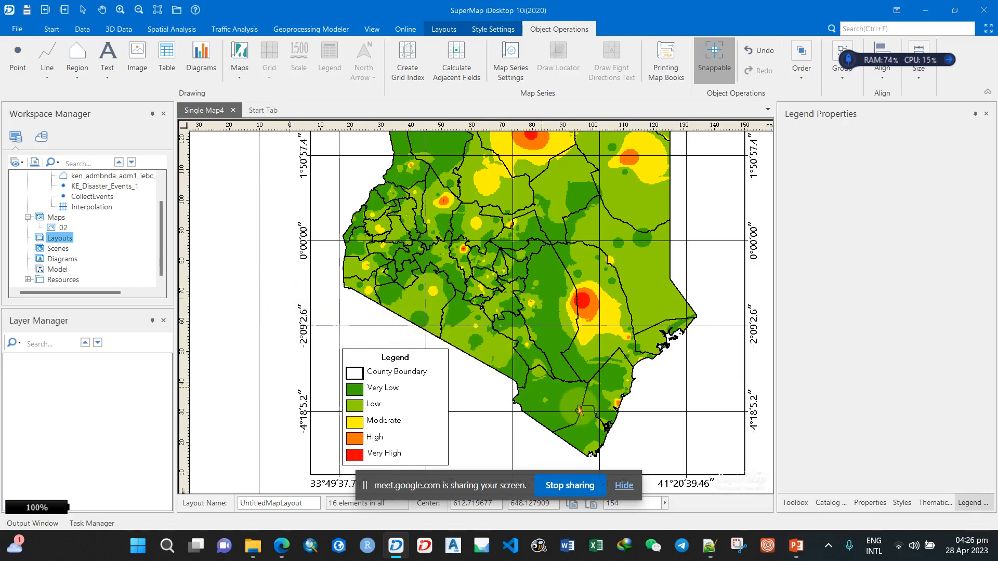
Delete the existing 500 km scale bar below the map frame
scroll(590, 359, down, 2)
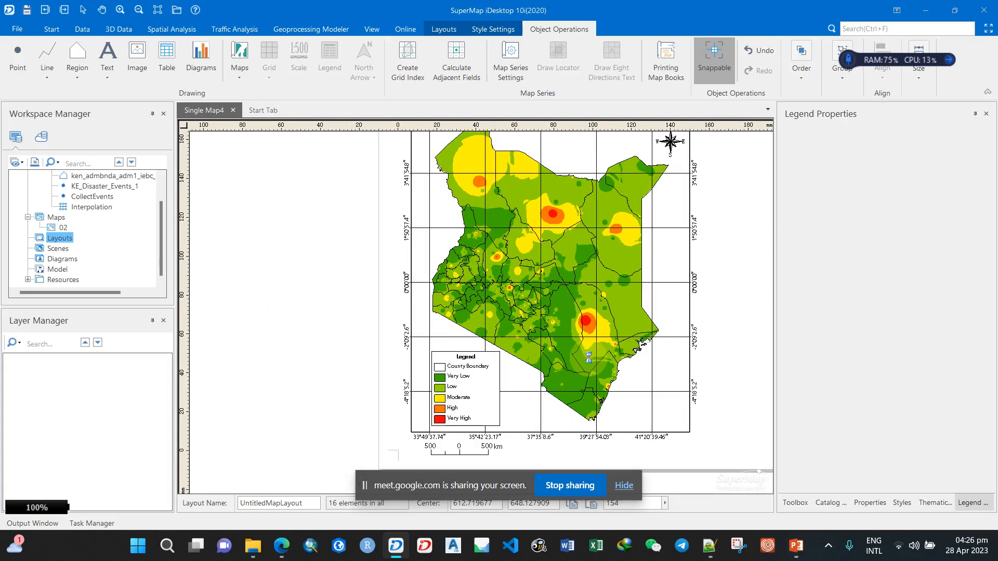
click(456, 455)
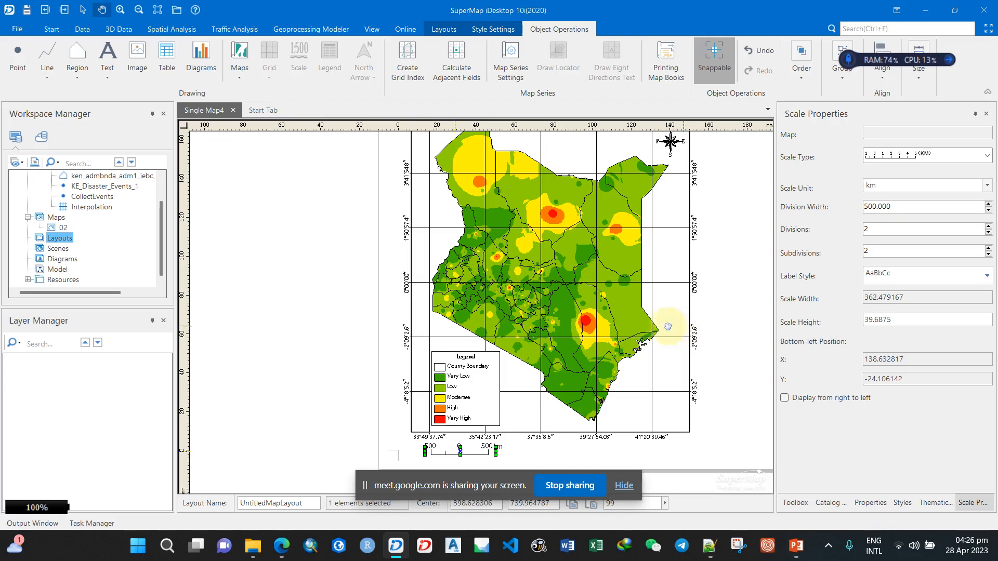
drag(664, 325, 503, 319)
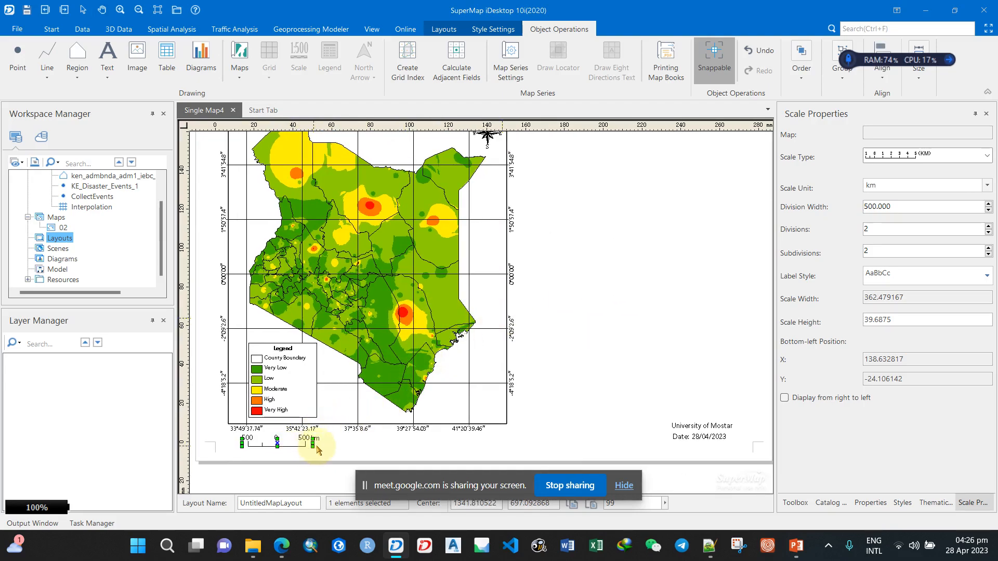
drag(281, 442, 463, 412)
key(Delete)
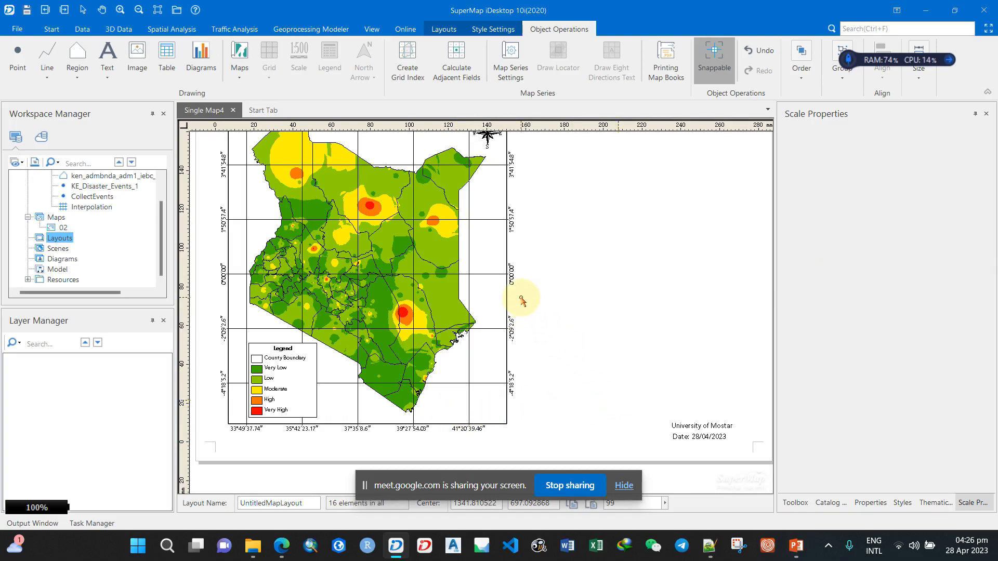
Insert a new scale bar for the map, about 342 wide and 31 high, in the lower-right part of the map frame
click(447, 404)
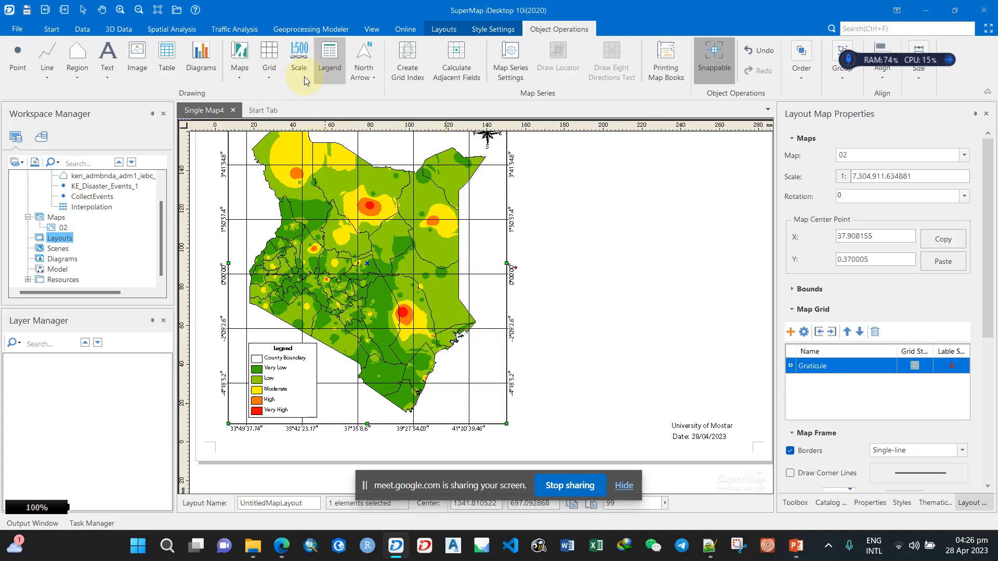
click(289, 70)
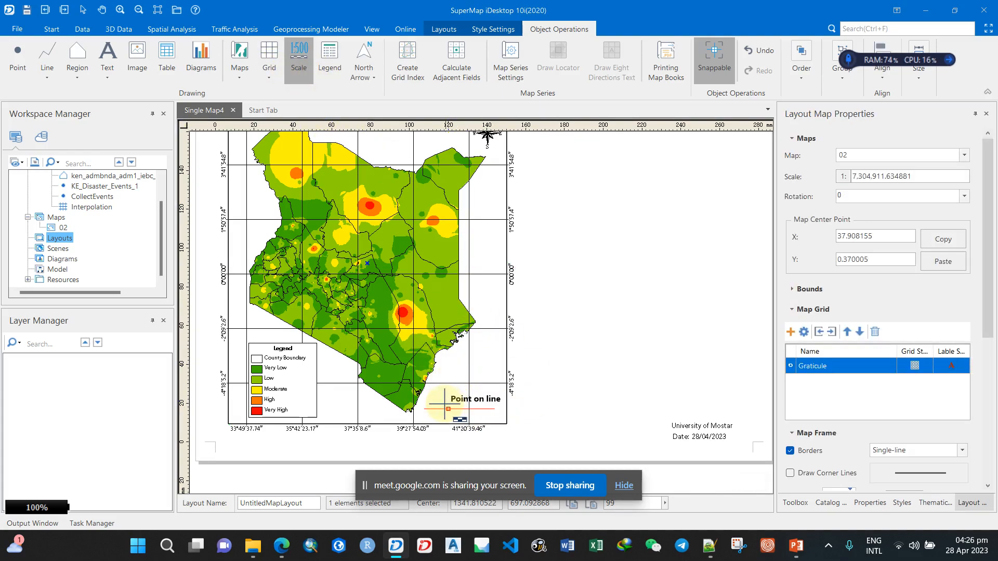
mouse_move(440, 409)
mouse_down()
mouse_move(506, 414)
mouse_move(442, 410)
mouse_up()
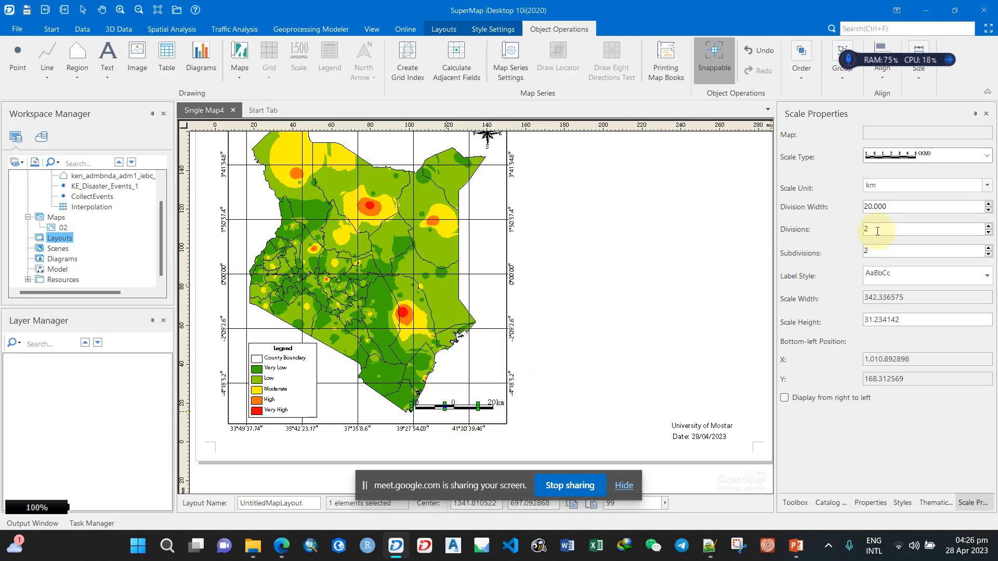
Set the new scale bar's number of subdivisions to 1, dismissing the message notification that covers the properties
double_click(876, 253)
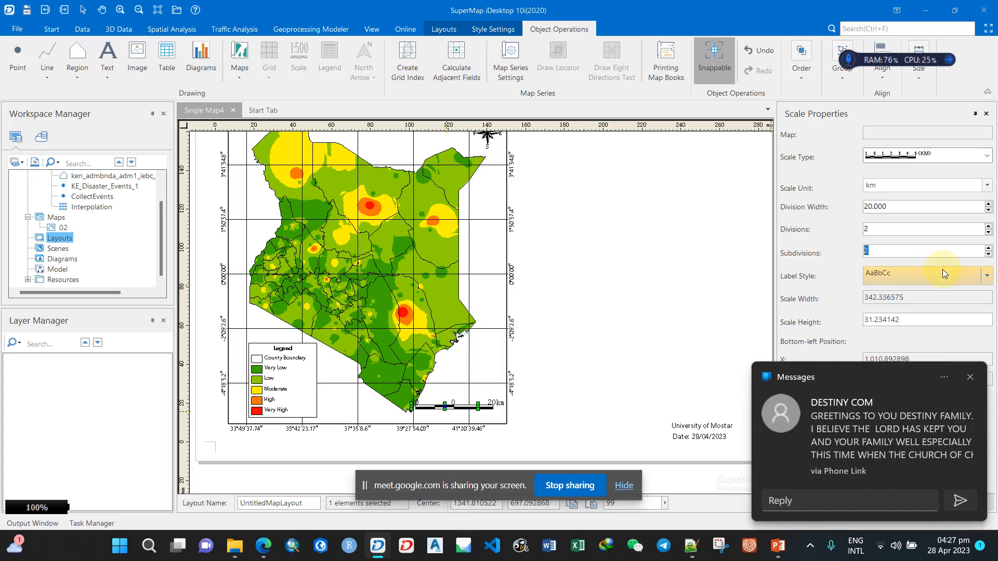
click(971, 378)
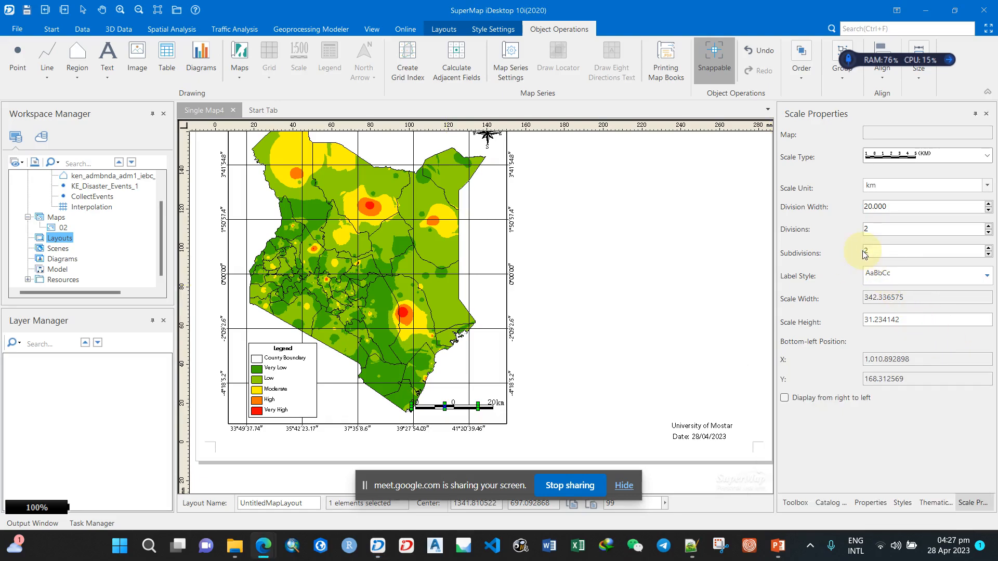
double_click(866, 252)
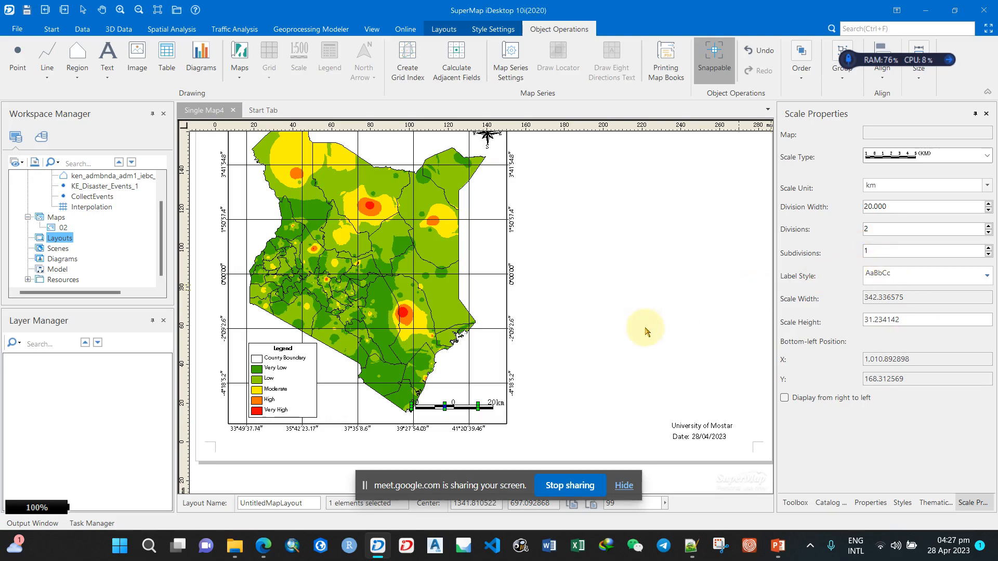
Move the scale bar out of the map frame to the empty area beside the University of Mostar text
click(460, 411)
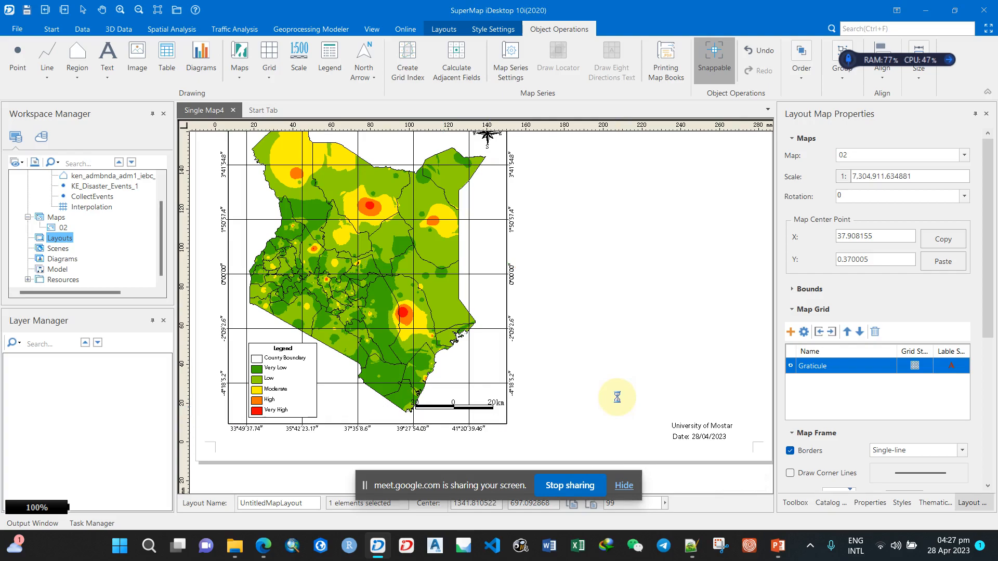
click(471, 407)
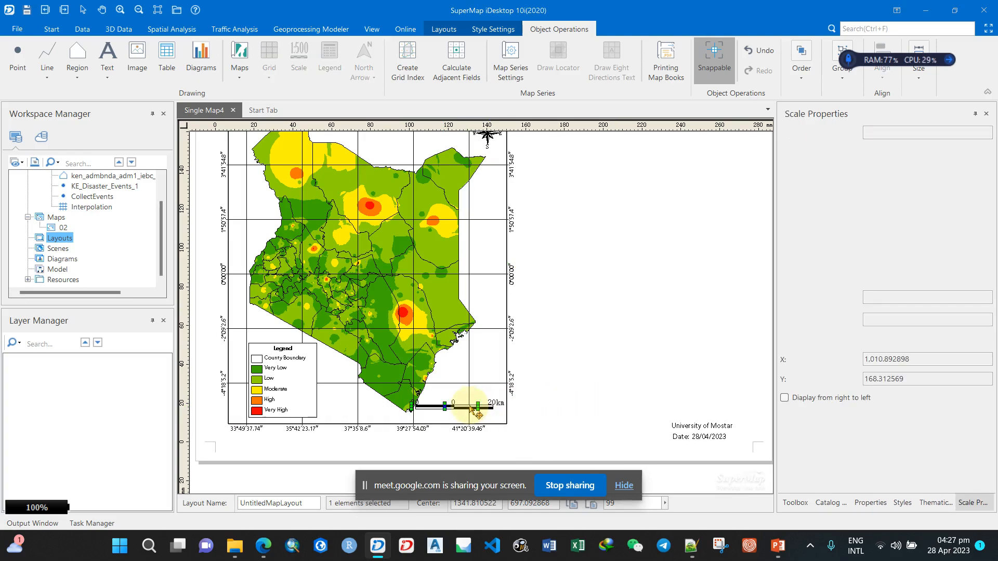
drag(468, 412, 589, 434)
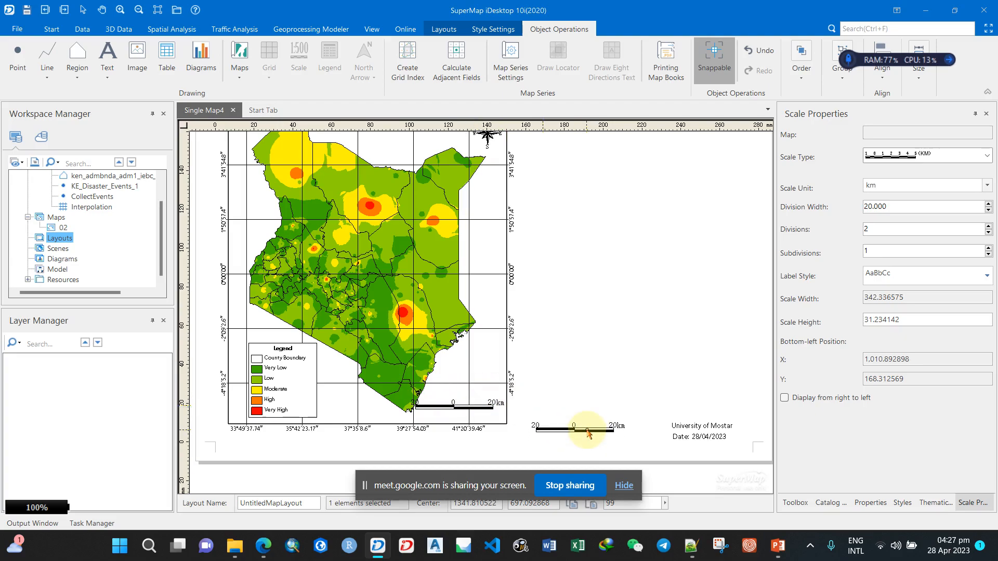
click(618, 388)
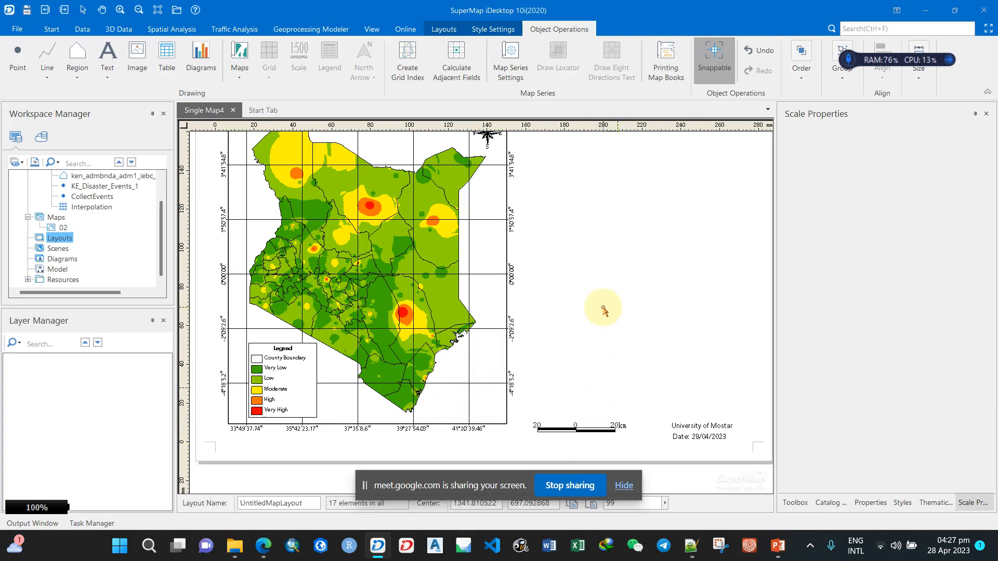
Activate the plain Text tool, and switch to Notepad++ to delete the closing sentence about hazard event statistics from the notes
scroll(603, 307, down, 1)
scroll(603, 308, down, 1)
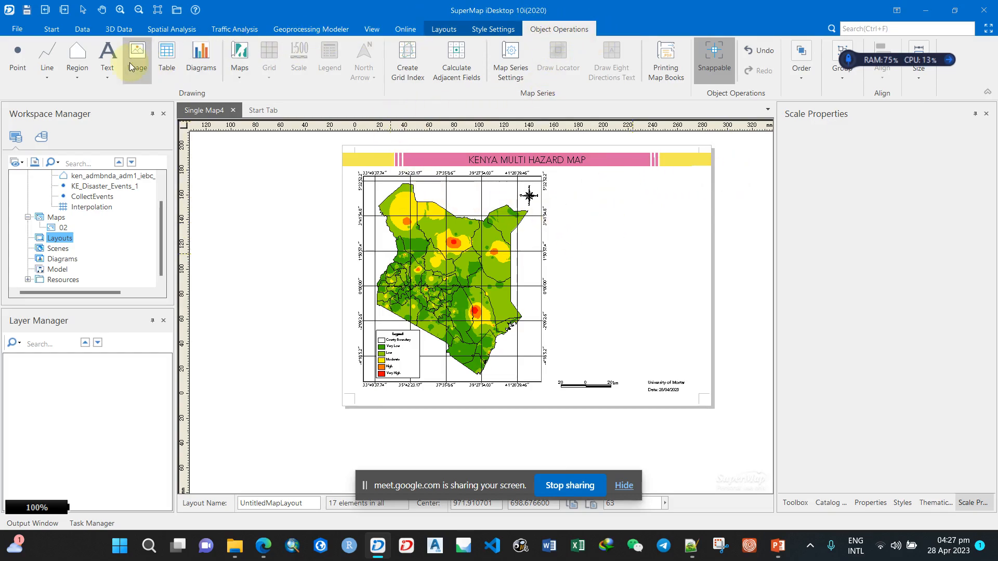
click(112, 76)
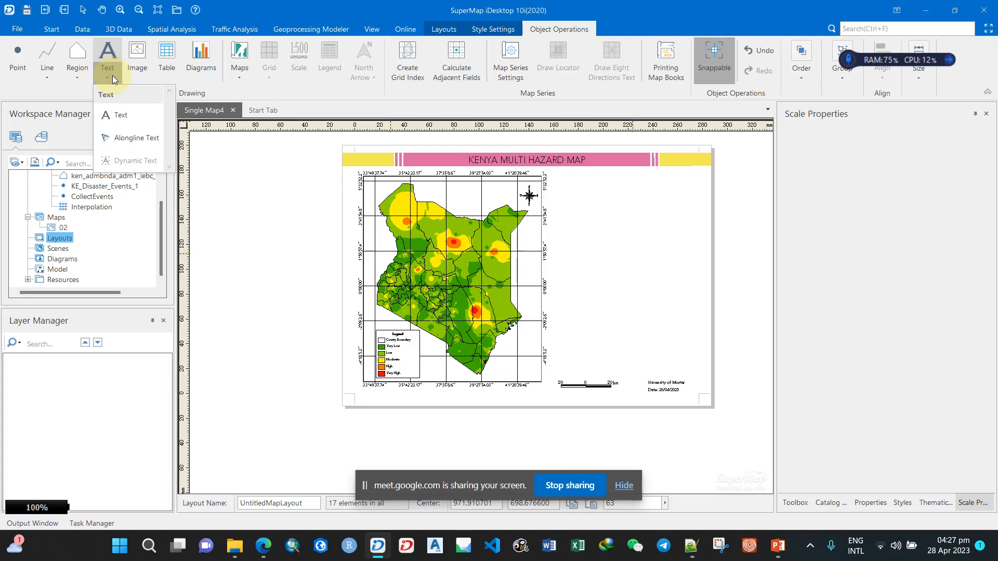
click(118, 113)
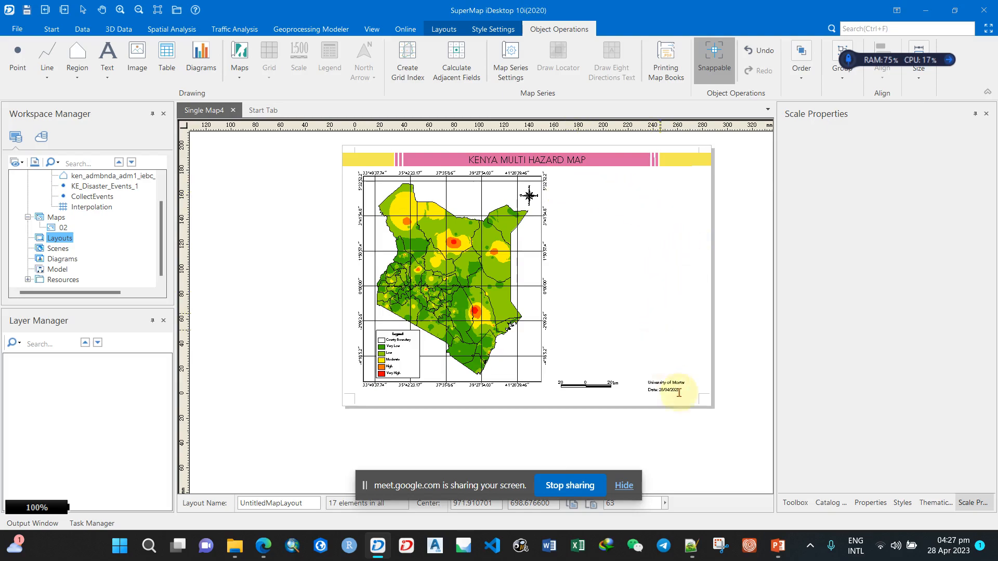
click(692, 549)
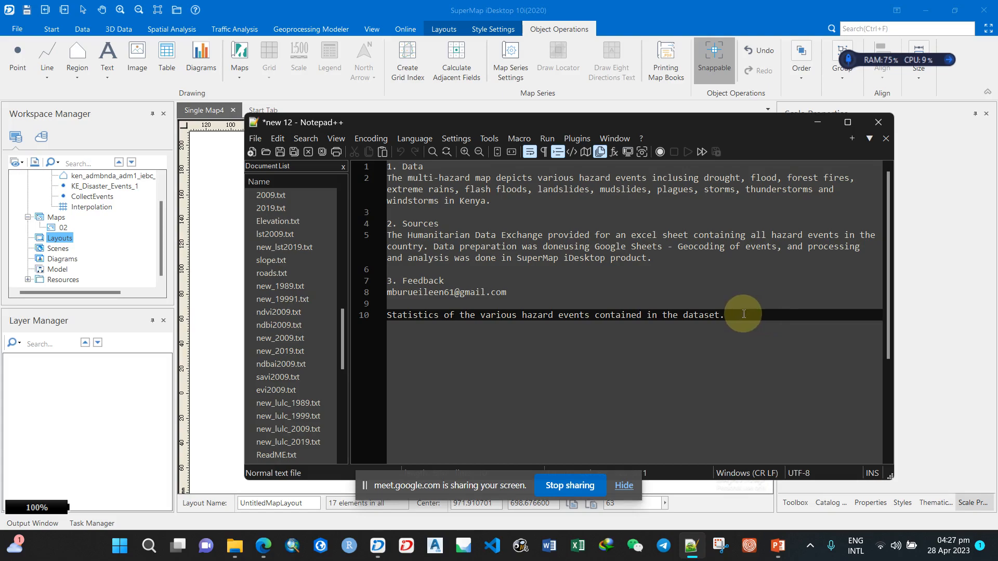
drag(744, 314, 352, 316)
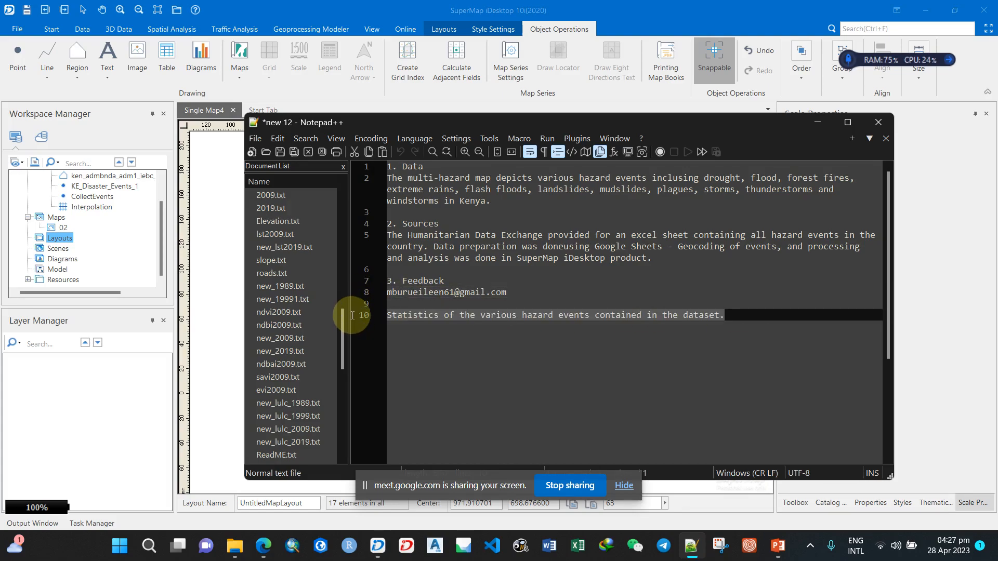
key(Delete)
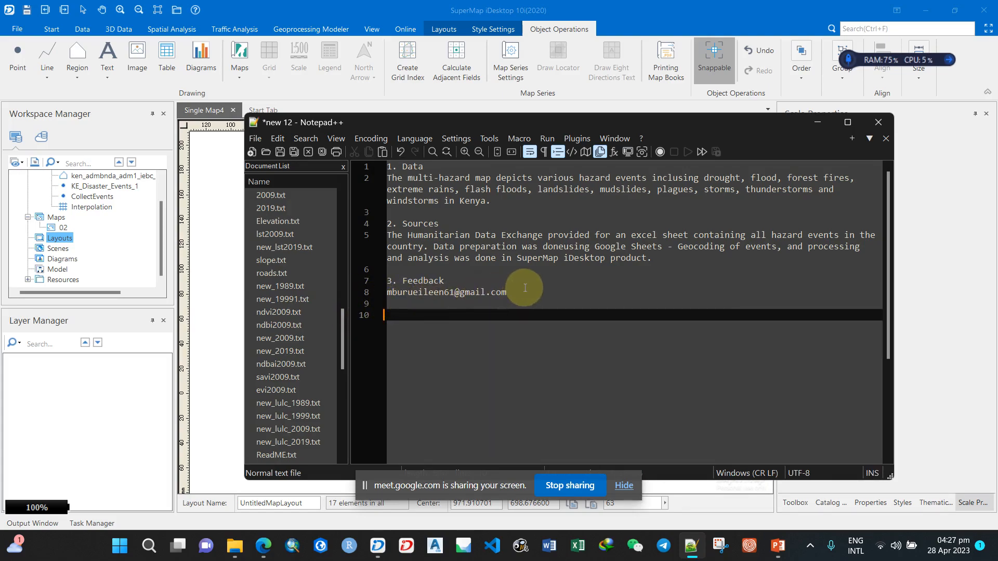
Copy the Data, Sources and Feedback notes from Notepad++ and return to the map layout
drag(525, 294, 387, 166)
right_click(413, 186)
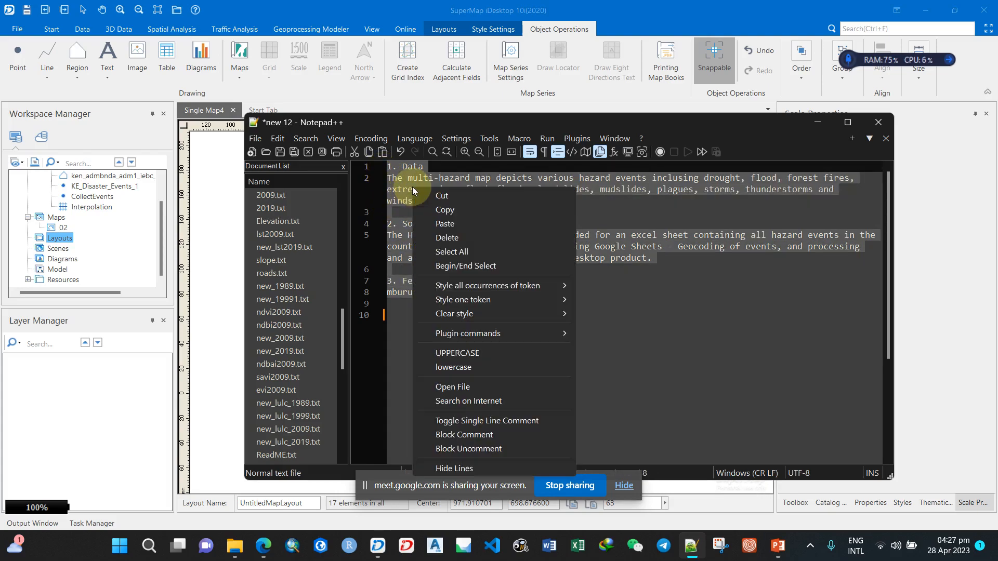
click(439, 211)
click(484, 227)
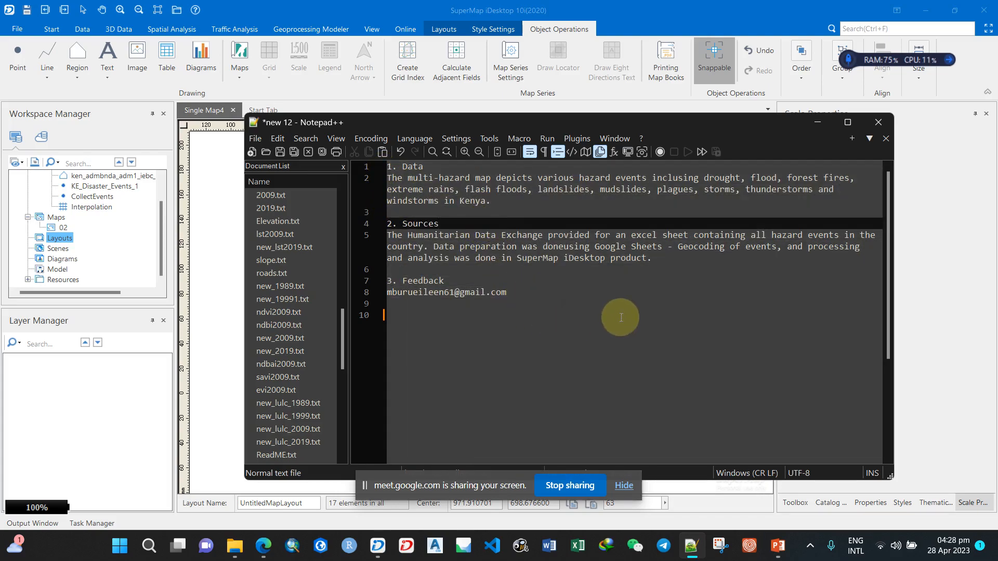
click(818, 122)
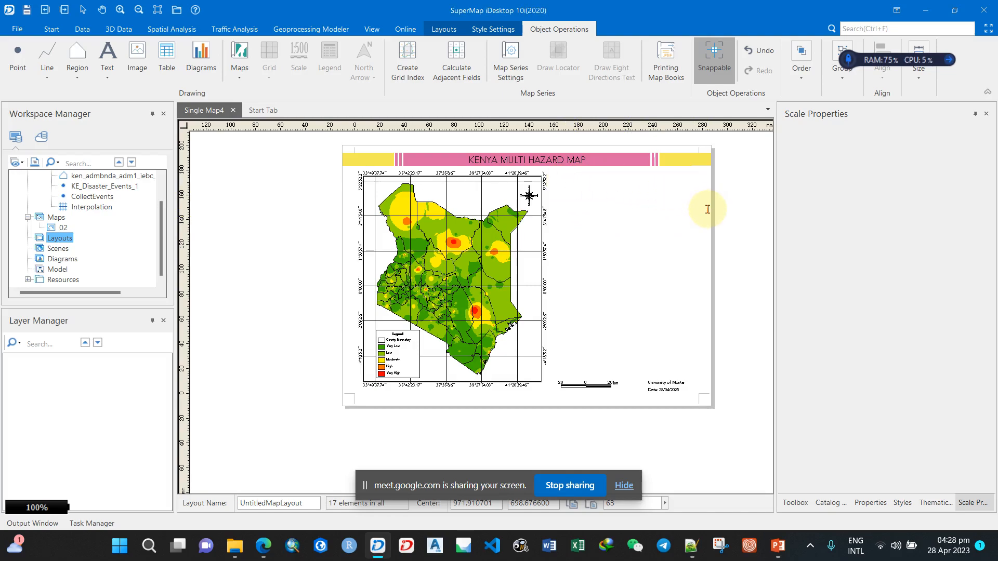
click(691, 546)
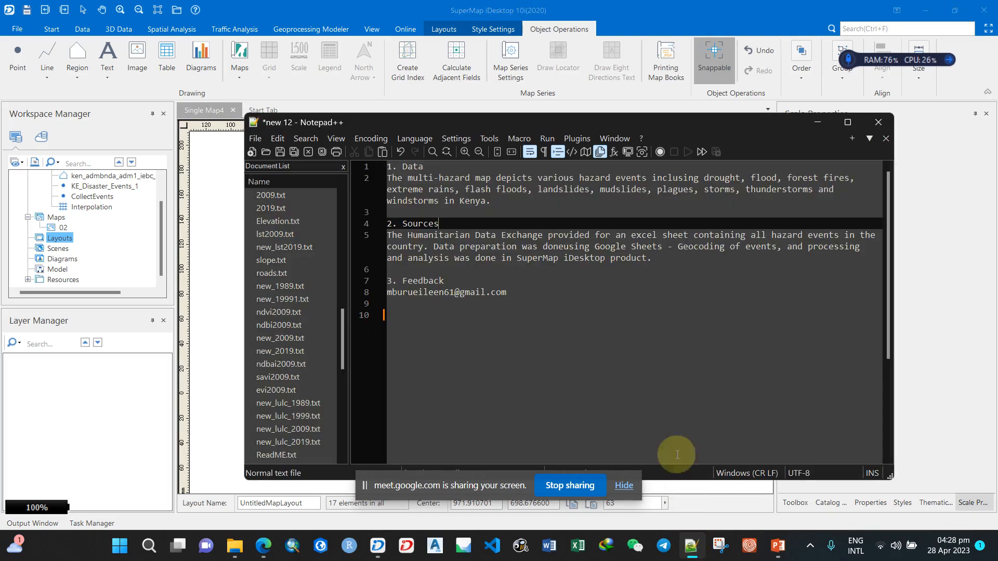
click(818, 122)
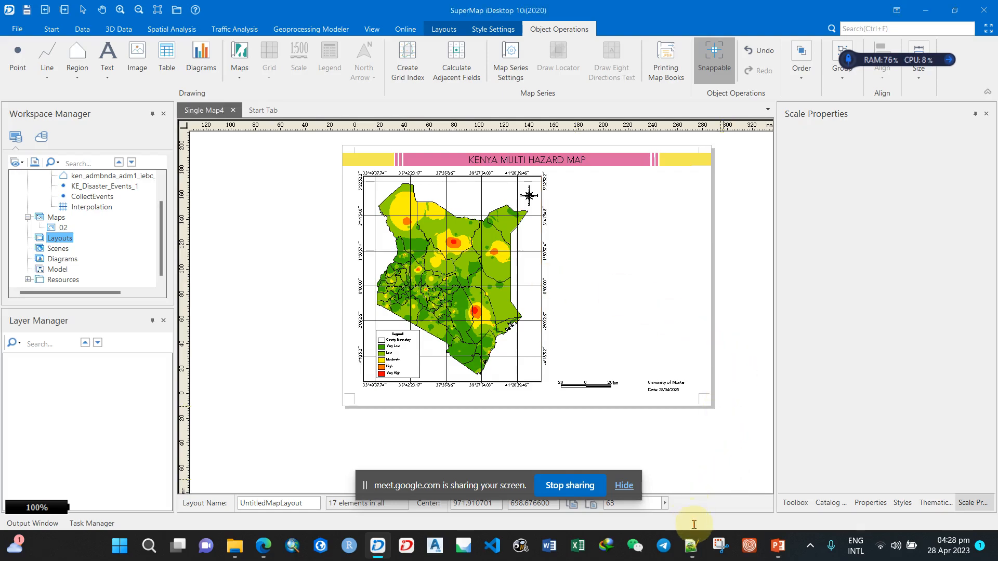
Copy the Data, Sources and Feedback notes again from Notepad++ and paste them into a text object in the layout's empty area beside the map
click(692, 546)
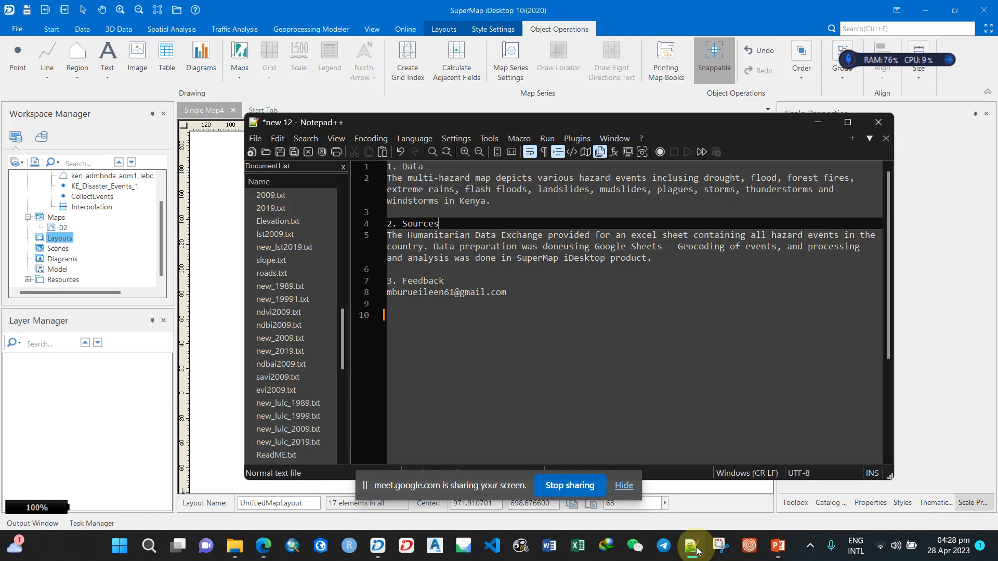
drag(507, 293, 382, 171)
right_click(405, 186)
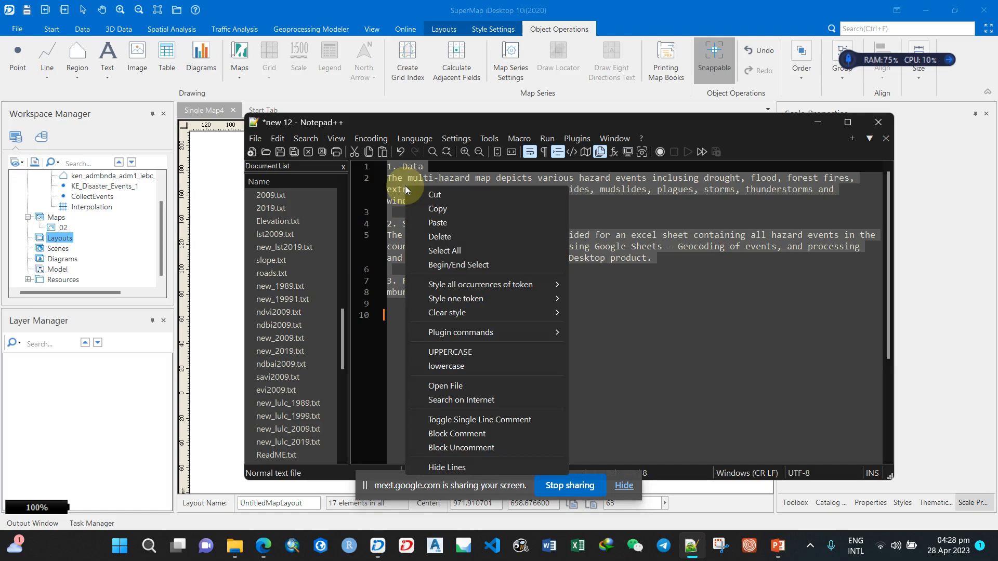
click(435, 211)
click(816, 123)
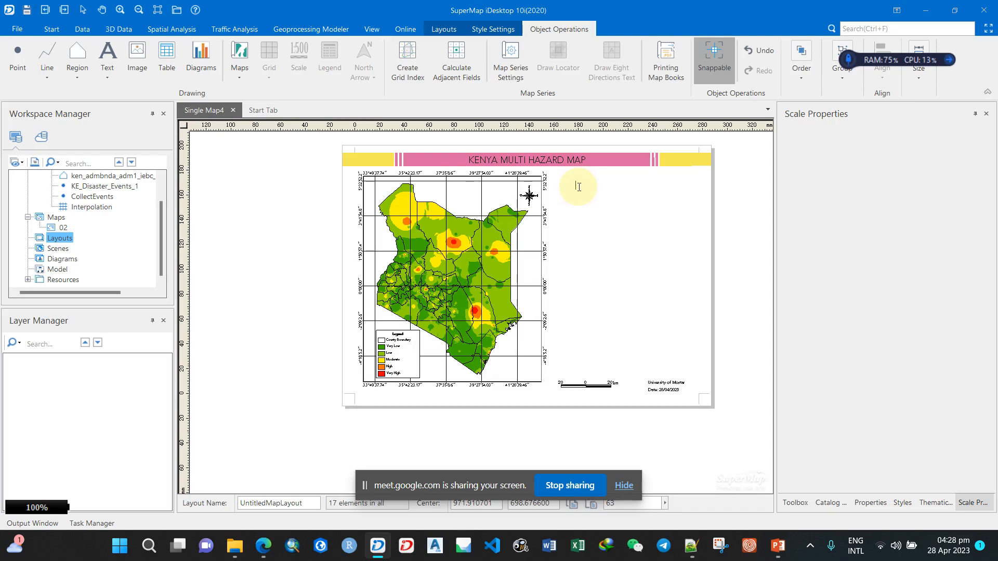
key(ctrl+v)
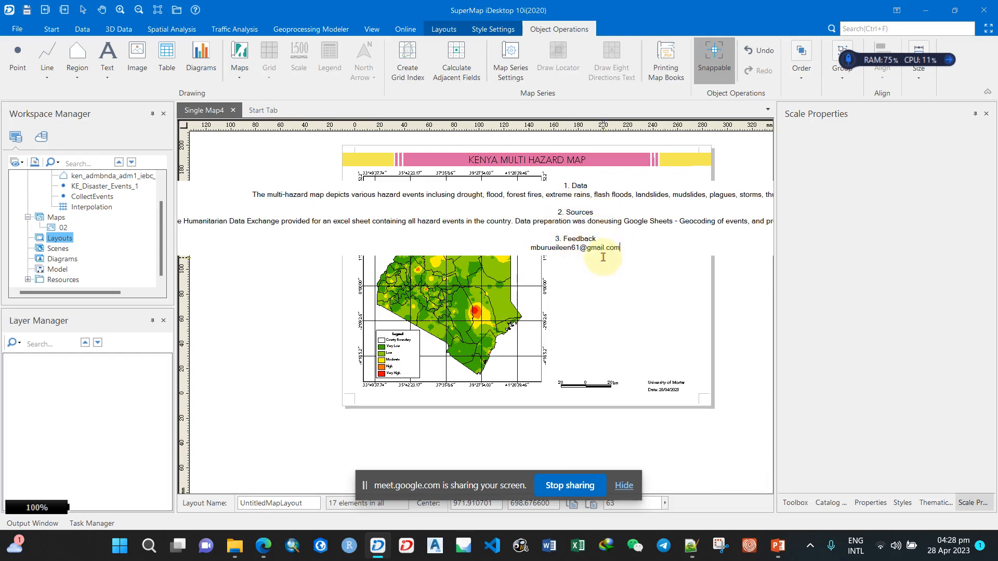
Close and reopen the pasted notes text, and break the Data paragraph onto a new line after "various hazard events"
click(605, 275)
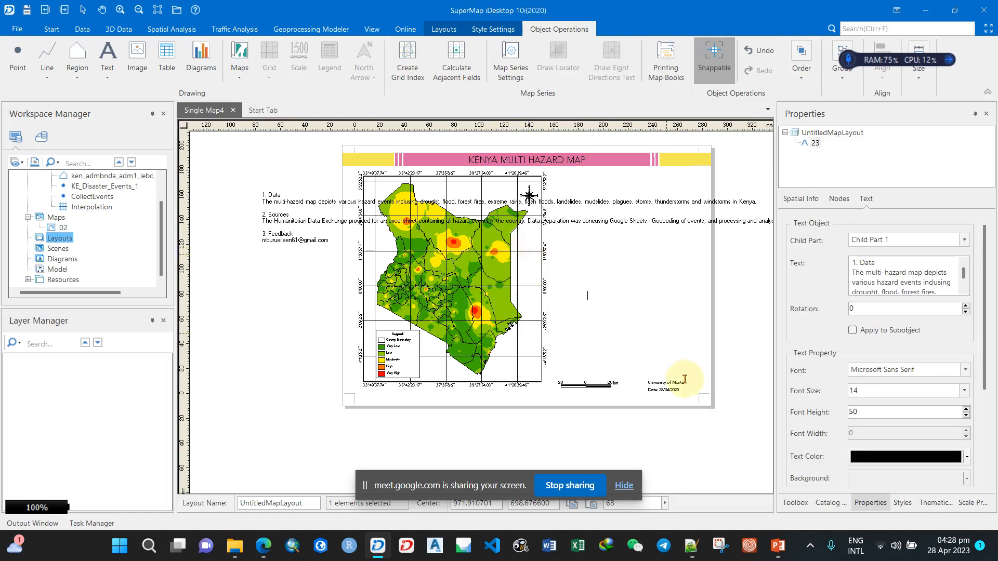
click(692, 545)
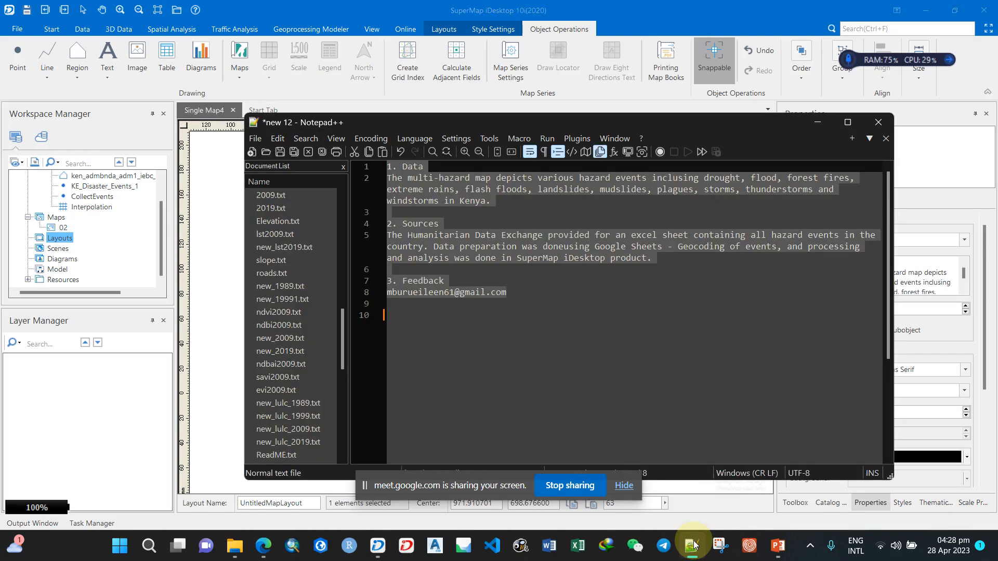
click(692, 545)
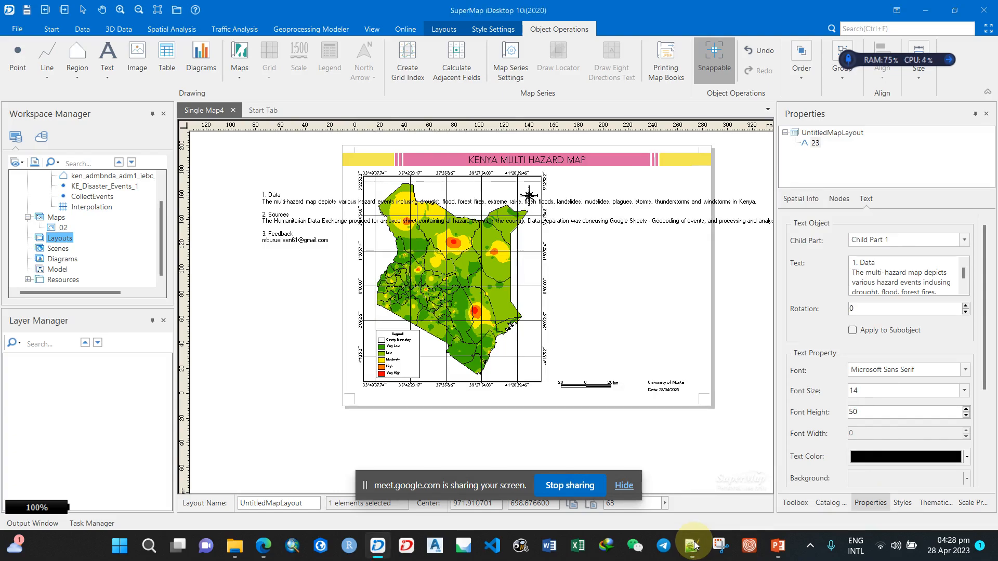
double_click(319, 206)
click(468, 215)
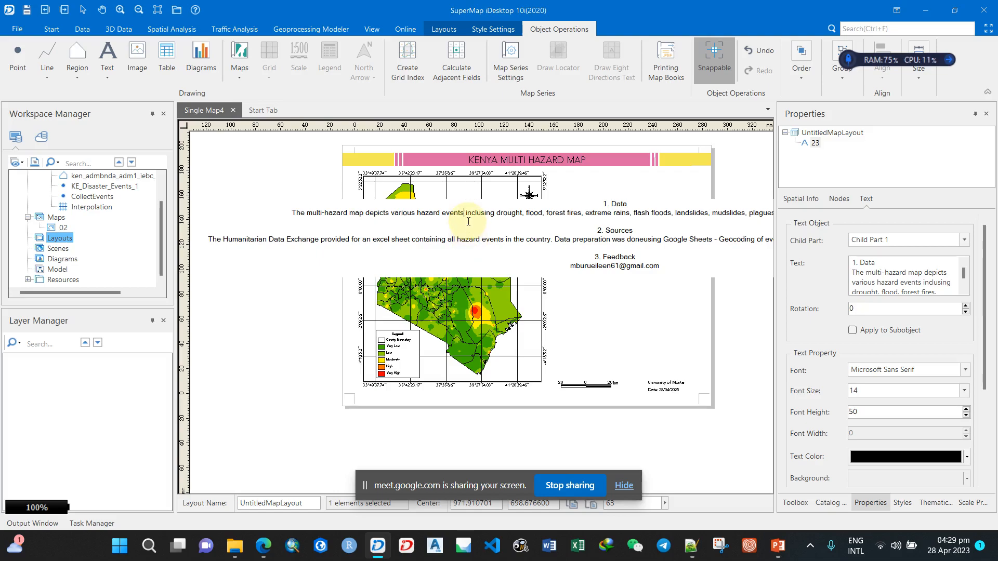
key(Return)
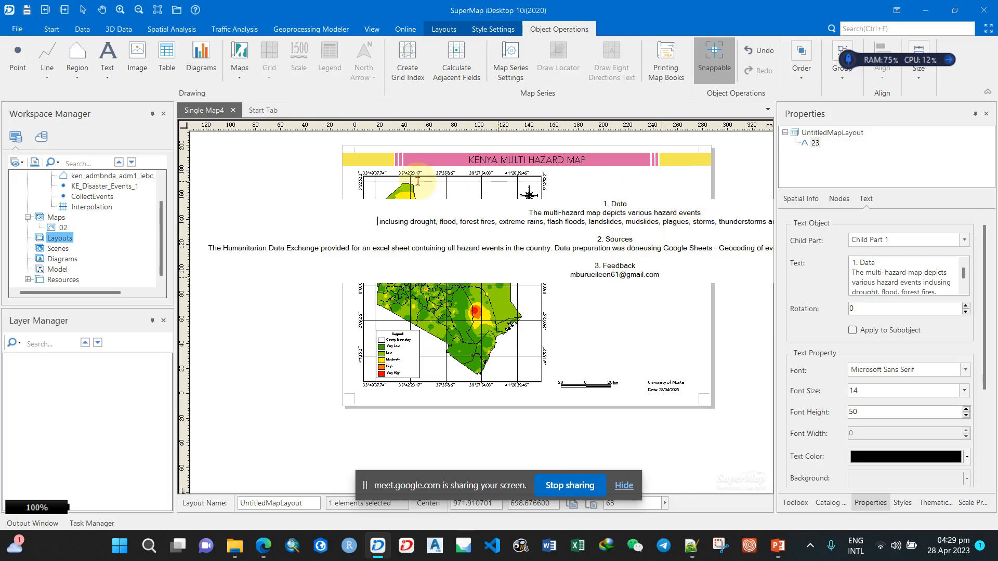
Compare with the notes on the PowerPoint reference slide, and remove the line break after "hazard events" in the layout's Data paragraph
click(784, 553)
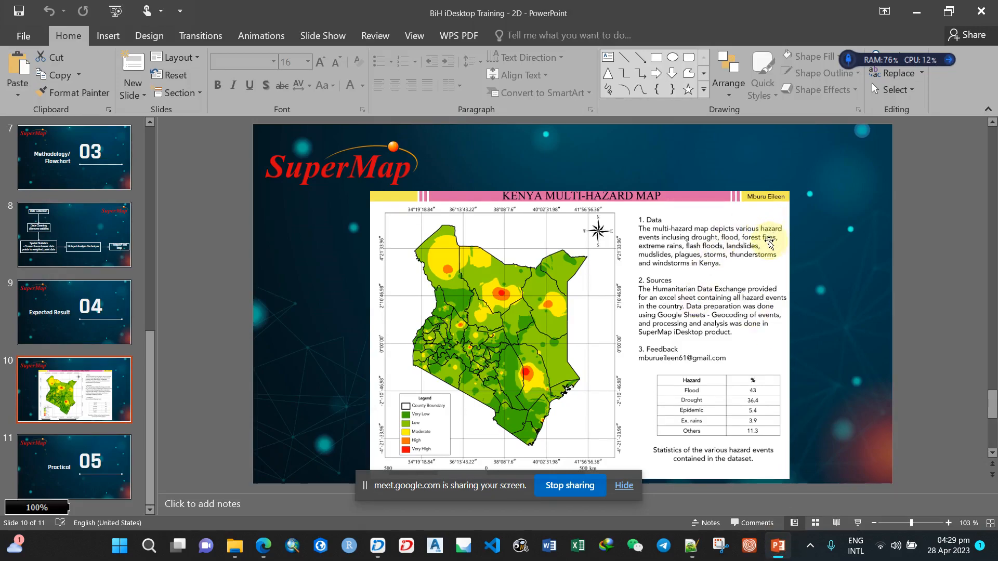
click(778, 546)
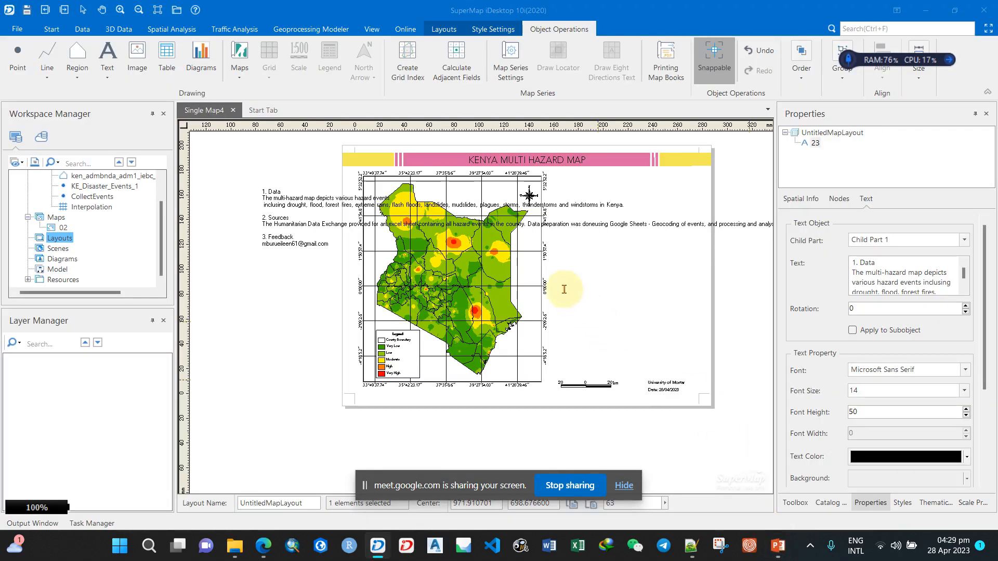
double_click(345, 201)
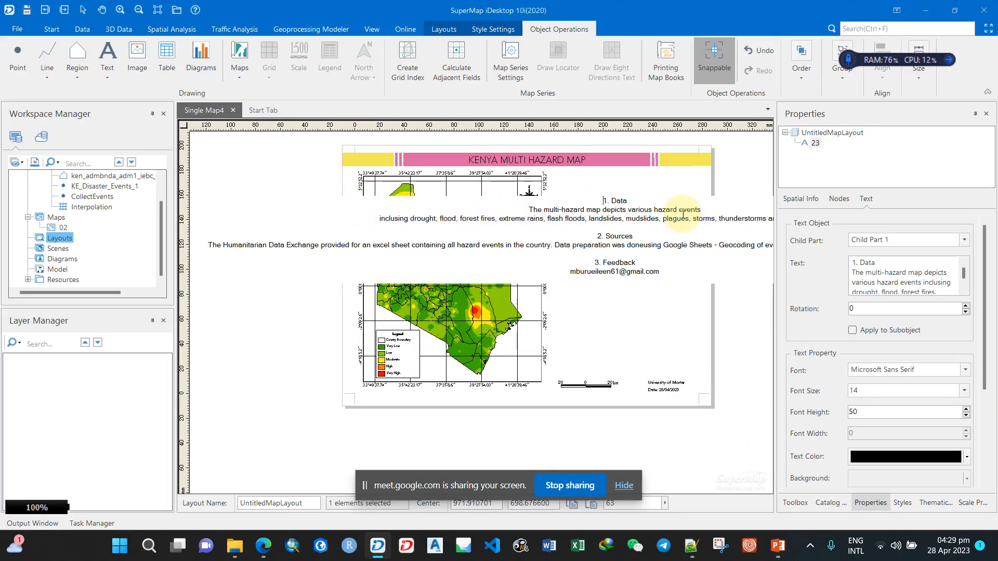
click(703, 209)
key(Delete)
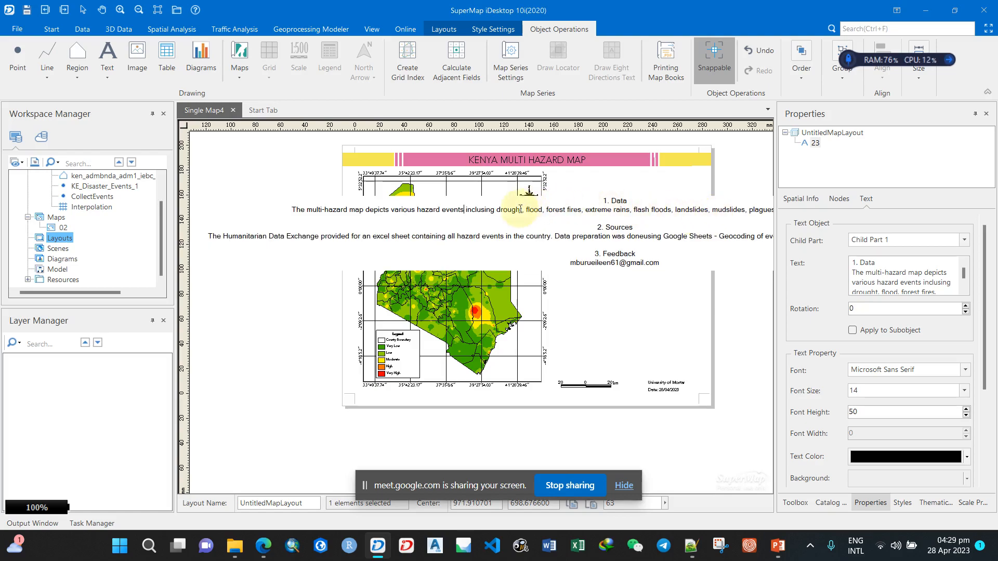
Break the Data paragraph into shorter lines after "various hazard", "forest fires," and "thunderstorms"
click(440, 210)
key(Return)
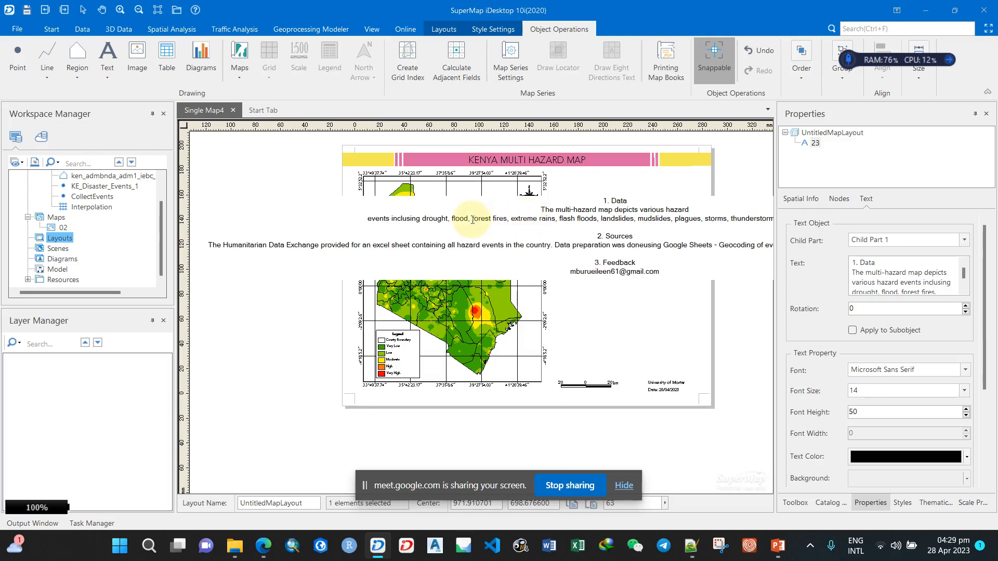
click(509, 219)
key(Return)
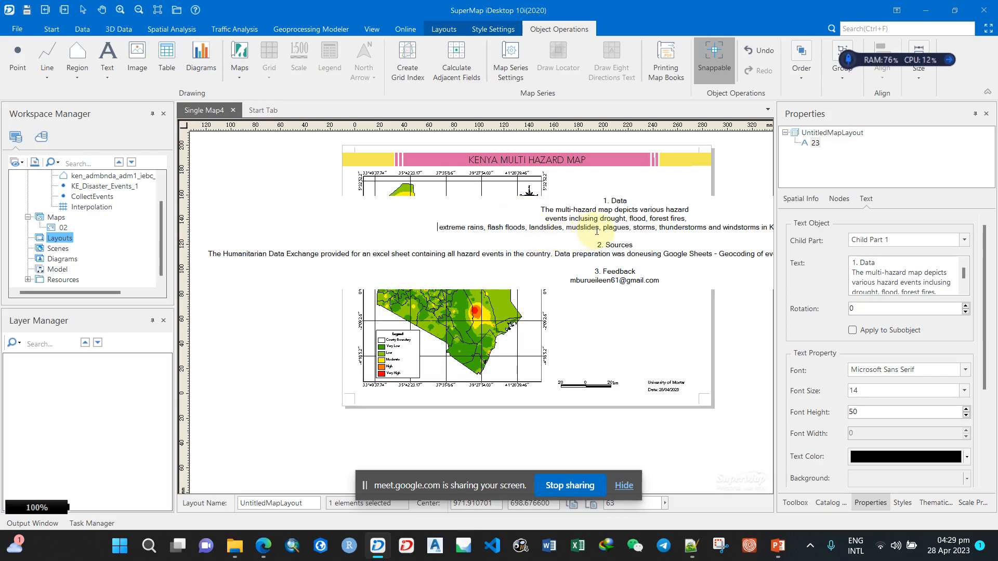
click(707, 227)
key(Return)
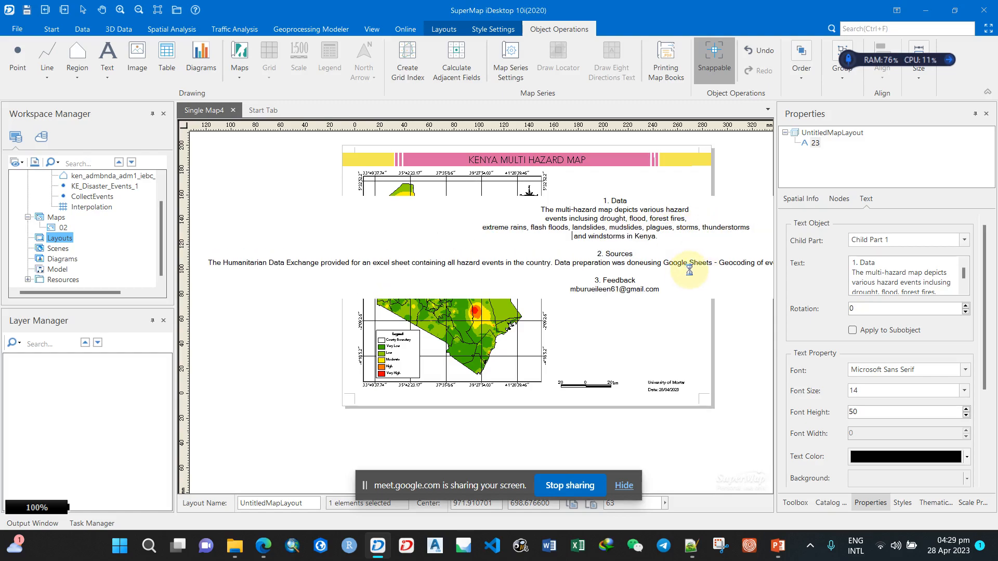
Check the PowerPoint reference slide, and break the layout's Sources paragraph after "provided" and "hazard events"
click(778, 546)
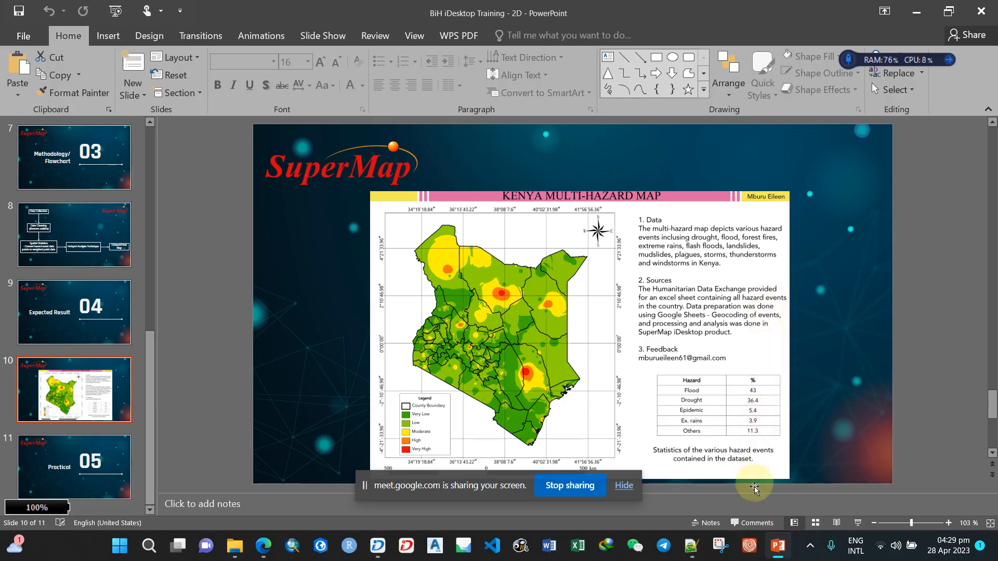
click(778, 544)
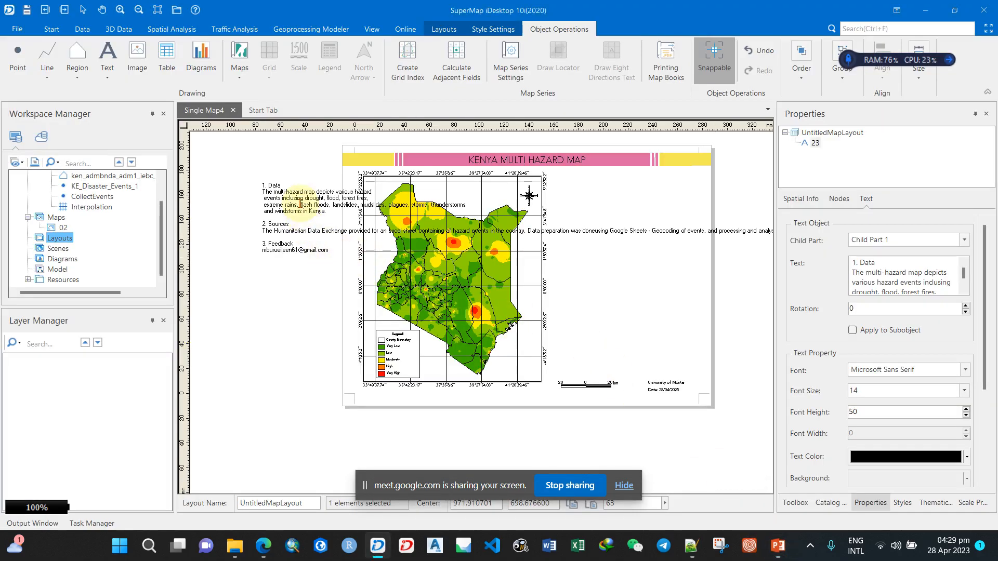
double_click(567, 241)
click(567, 242)
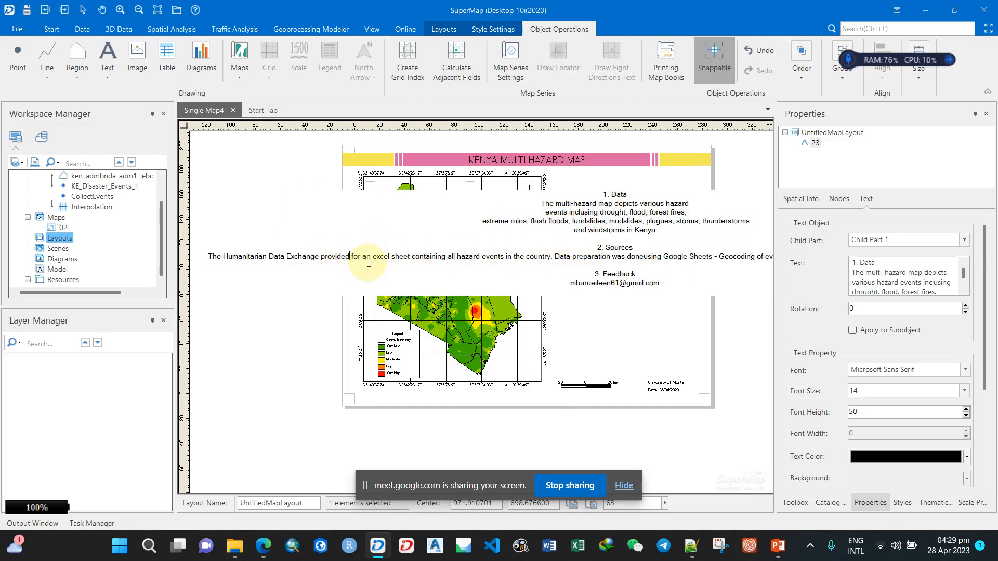
key(Return)
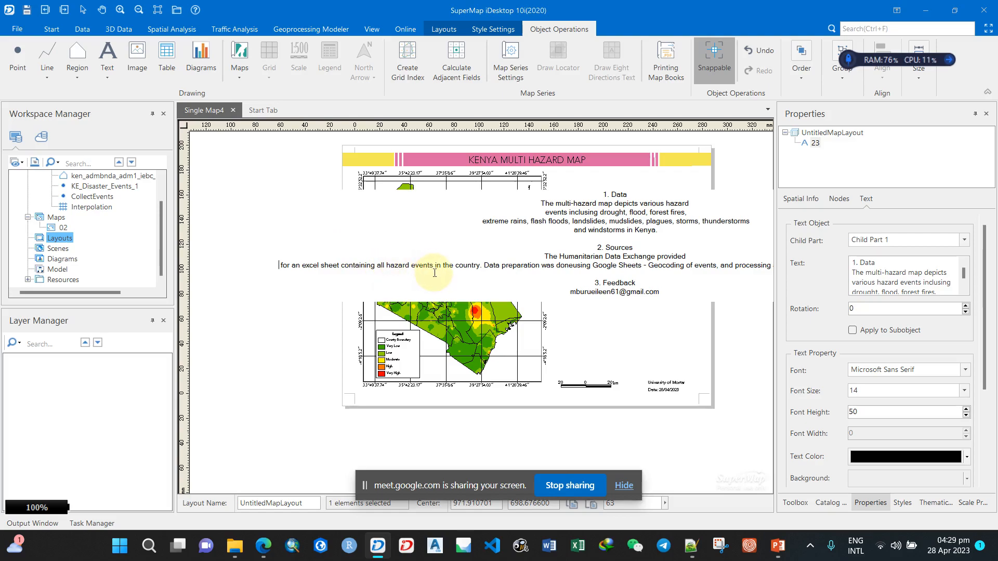
click(432, 267)
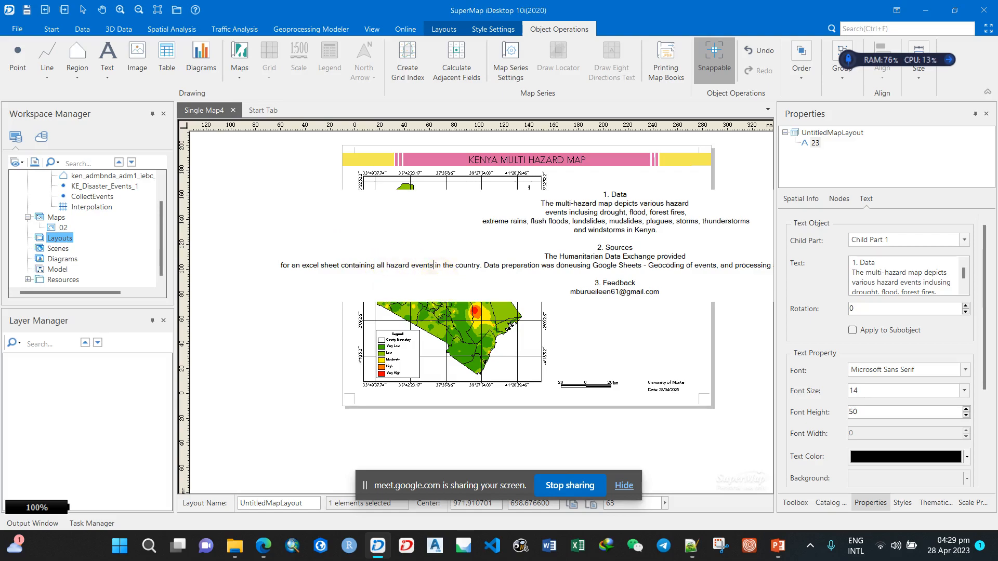
key(Return)
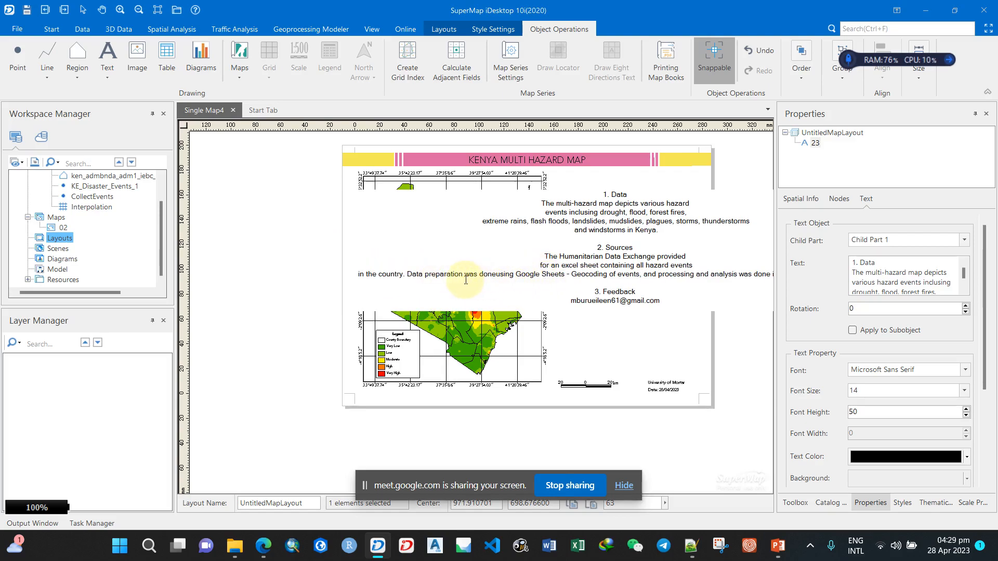
Insert the missing space between "done" and "using" in the Sources paragraph, and break the line after "Data preparation was done"
click(496, 273)
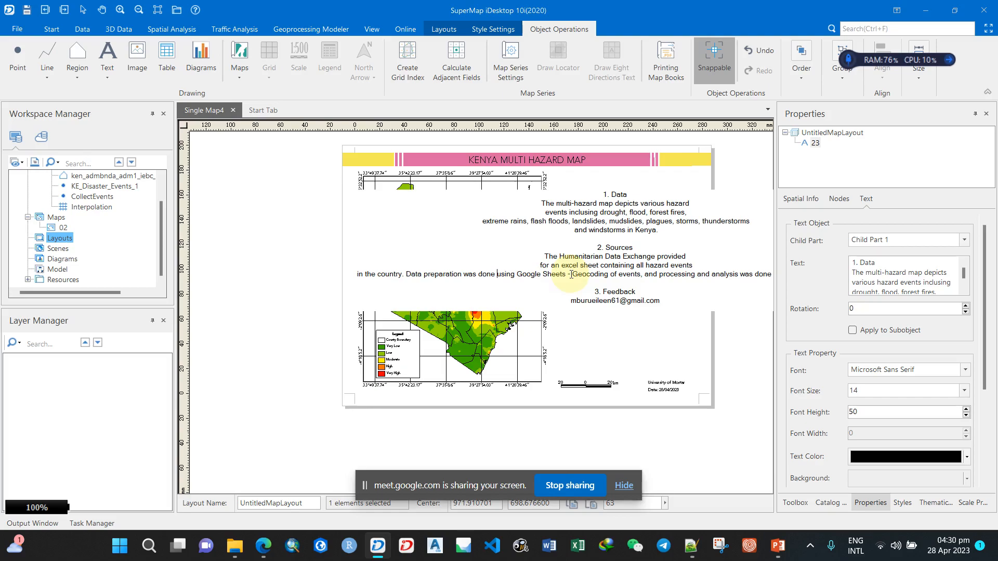
click(780, 546)
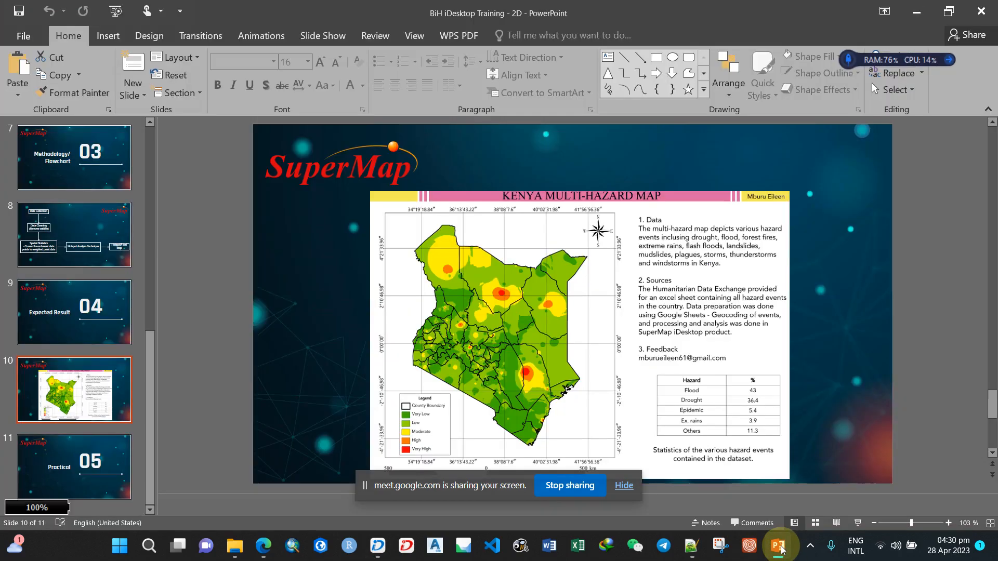
click(781, 550)
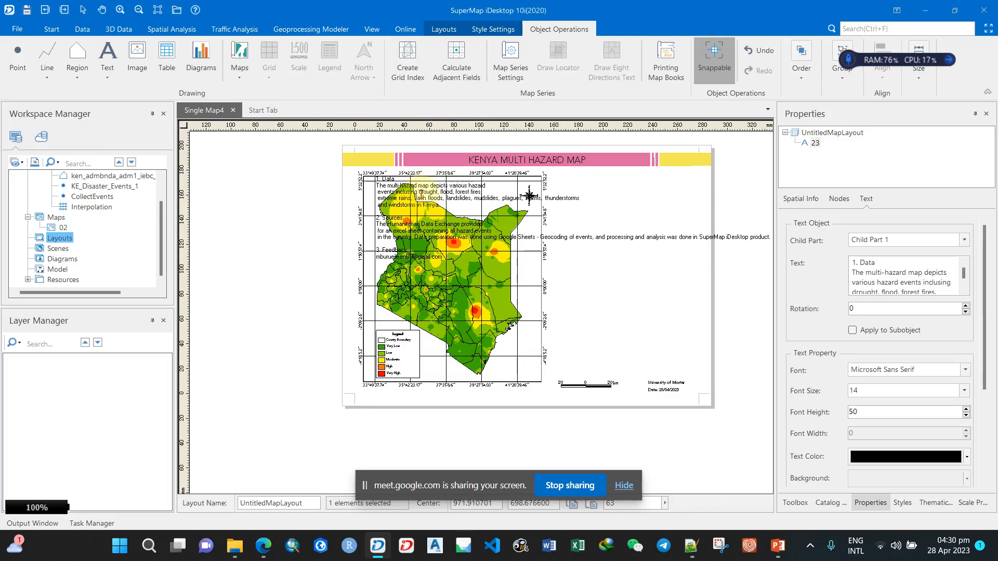
double_click(494, 252)
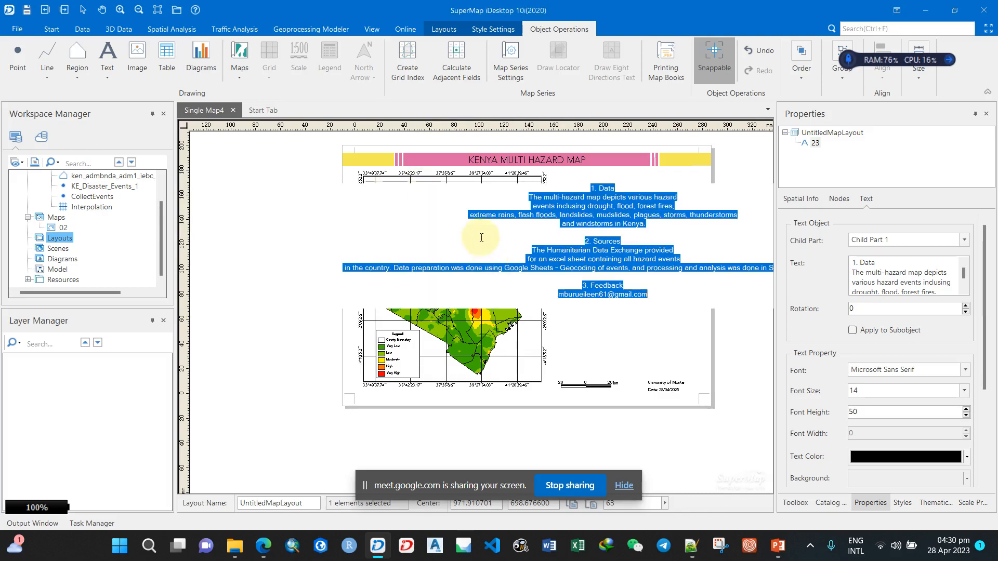
click(645, 258)
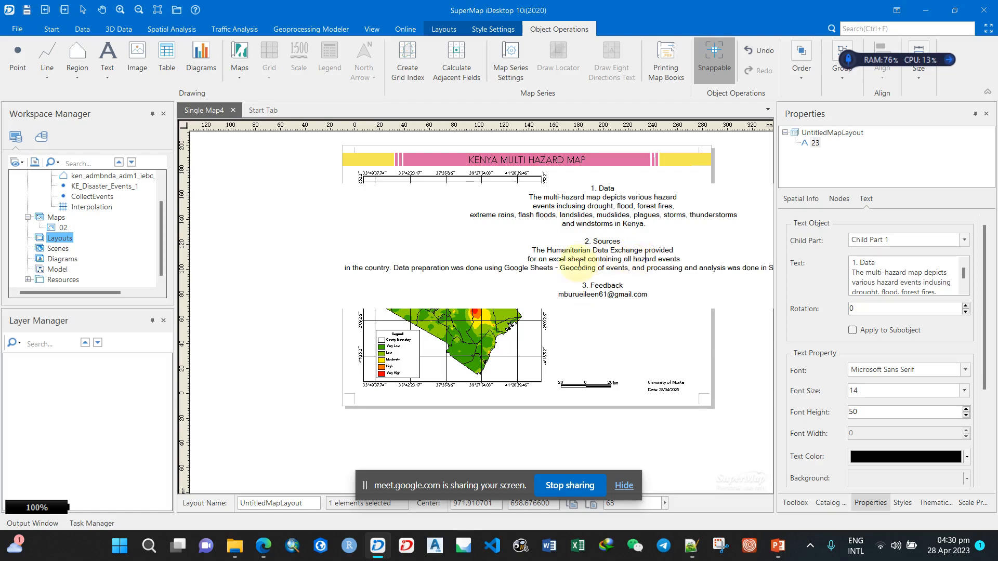
click(483, 269)
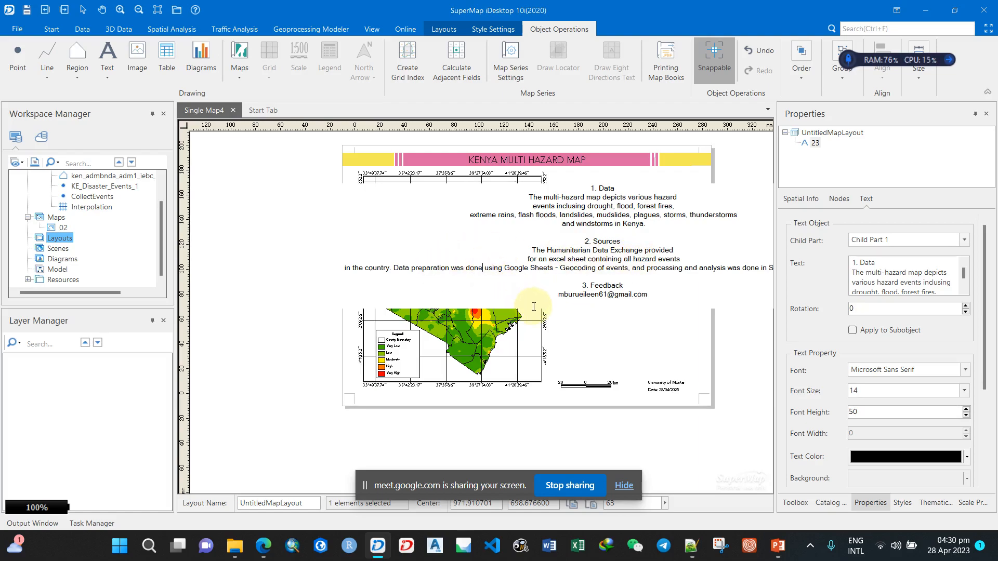
key(Return)
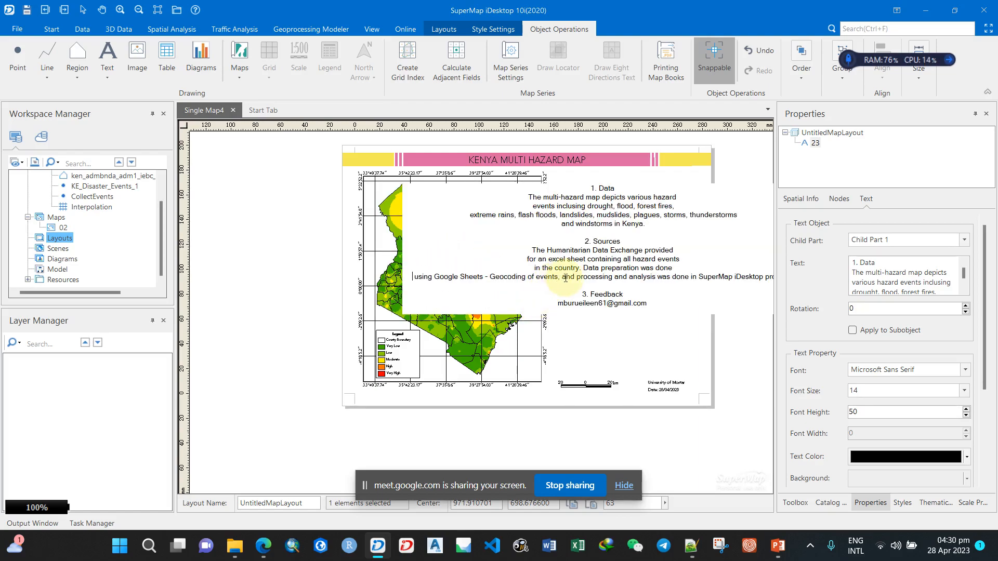
Break the remaining Sources text after "Geocoding of events," and "analysis was done in", and close the text editing
click(562, 279)
key(Return)
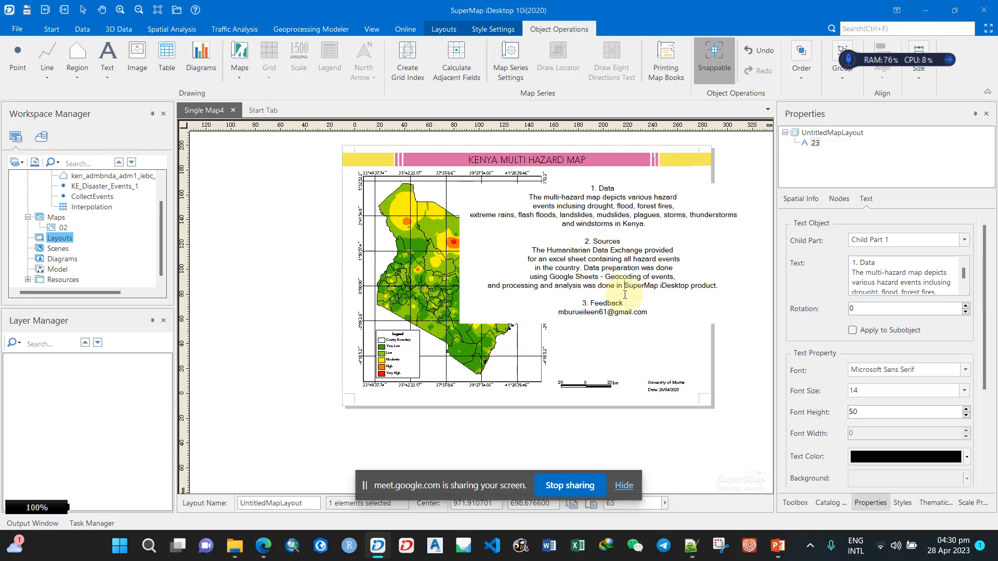
key(Return)
click(653, 353)
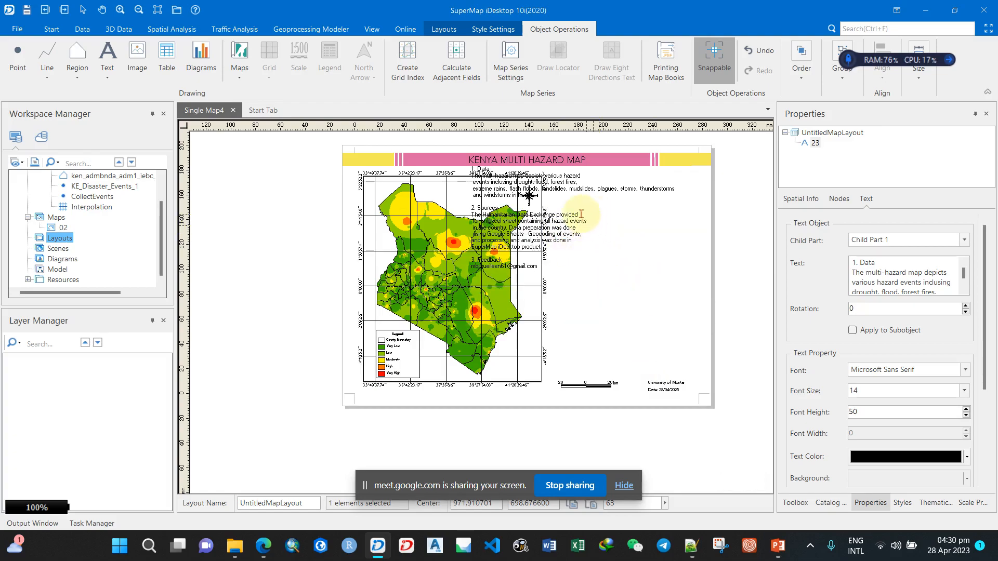
Rewrap the end of the Data paragraph so its lines break after "mudslides," and "windstorms", and finish editing
scroll(561, 177, up, 1)
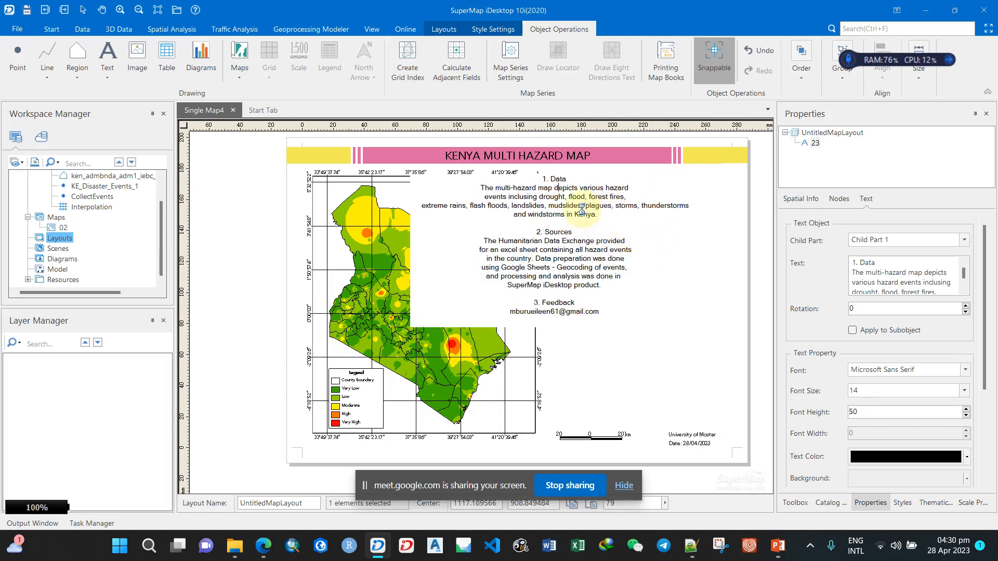
click(586, 205)
key(Return)
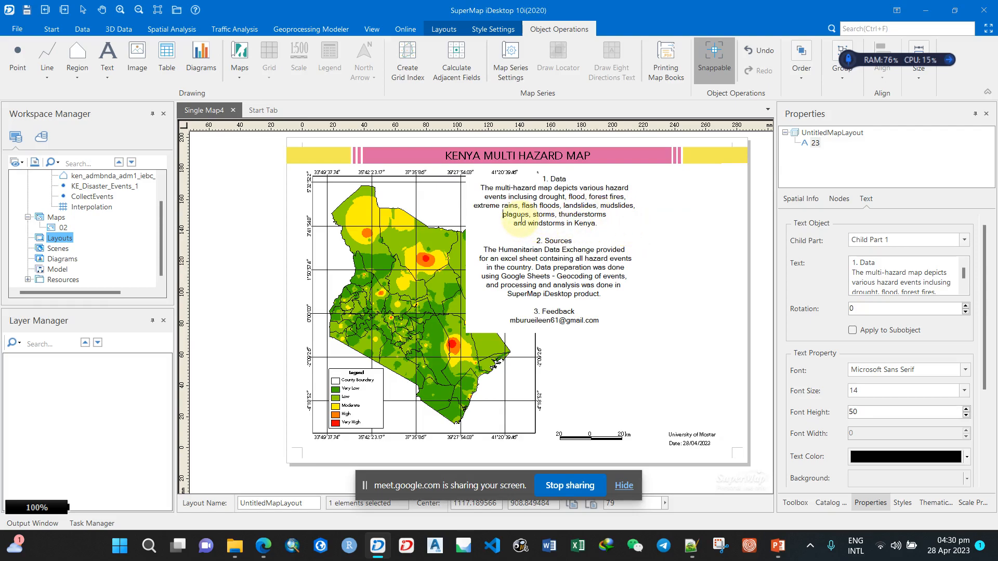
key(BackSpace)
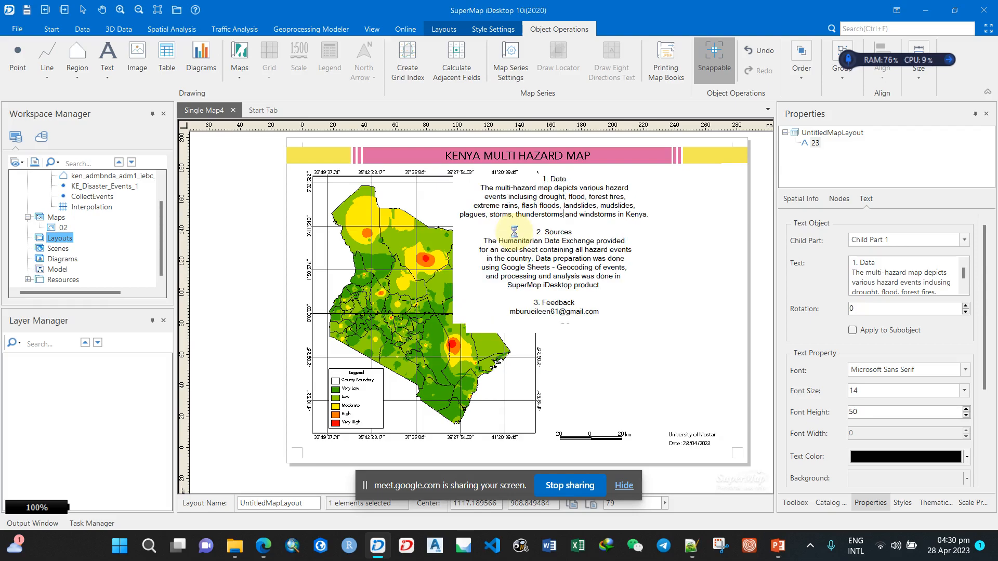
click(616, 215)
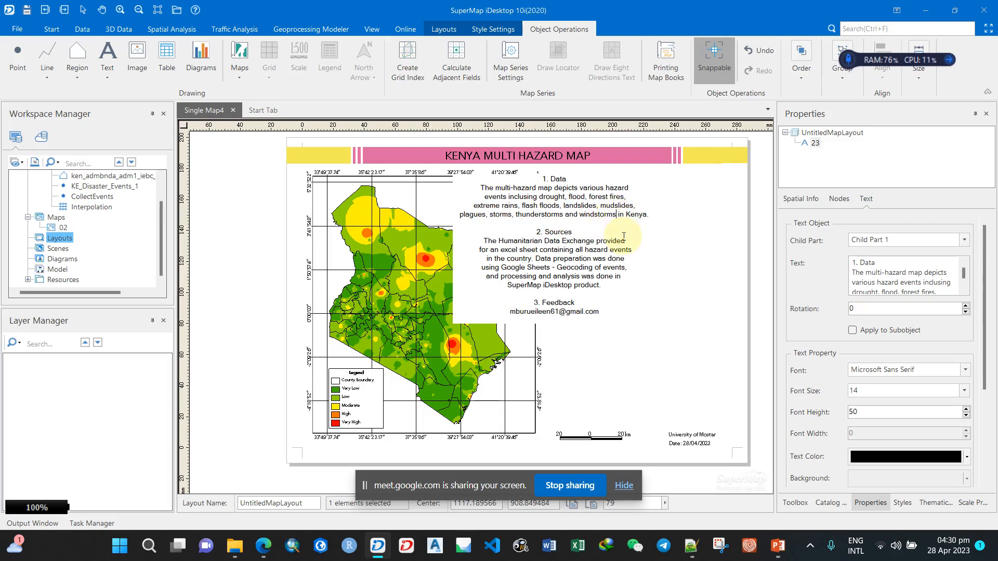
key(Return)
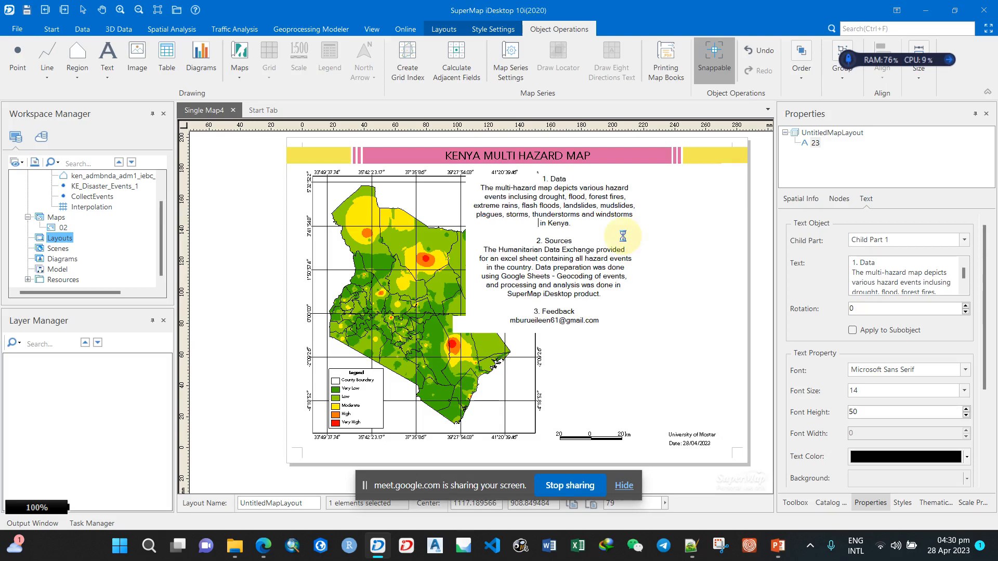
click(586, 380)
click(583, 224)
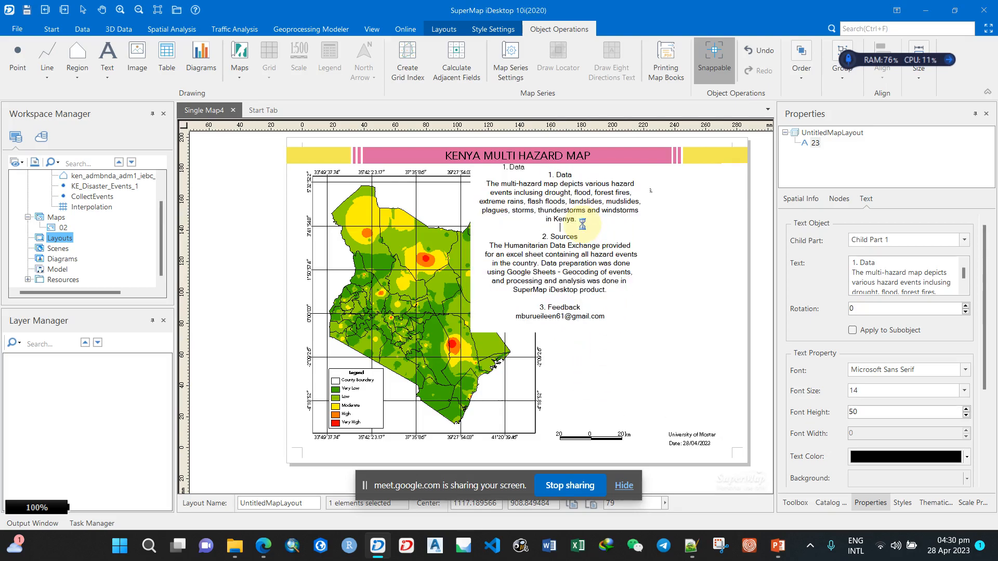
click(596, 349)
double_click(571, 245)
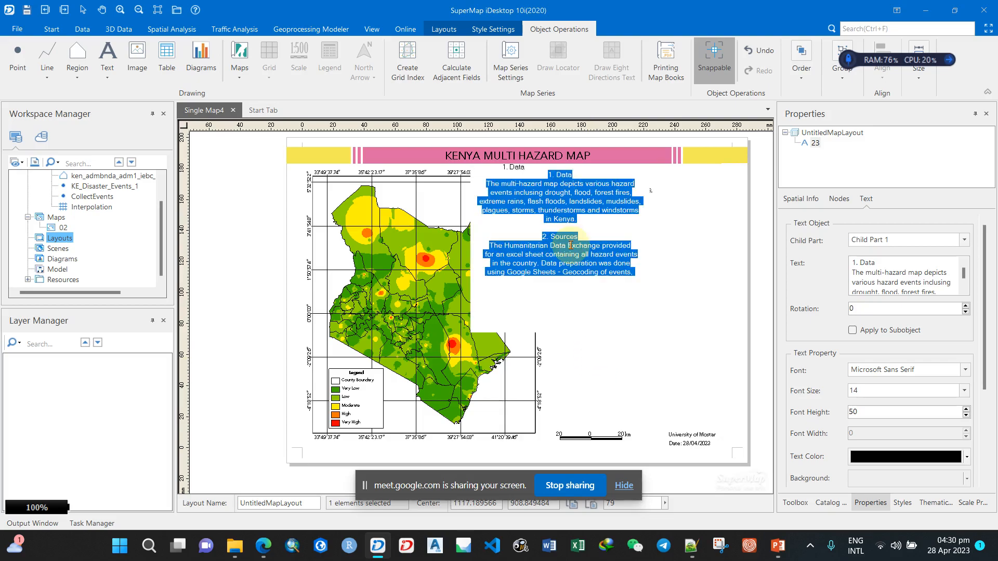
right_click(572, 244)
click(556, 363)
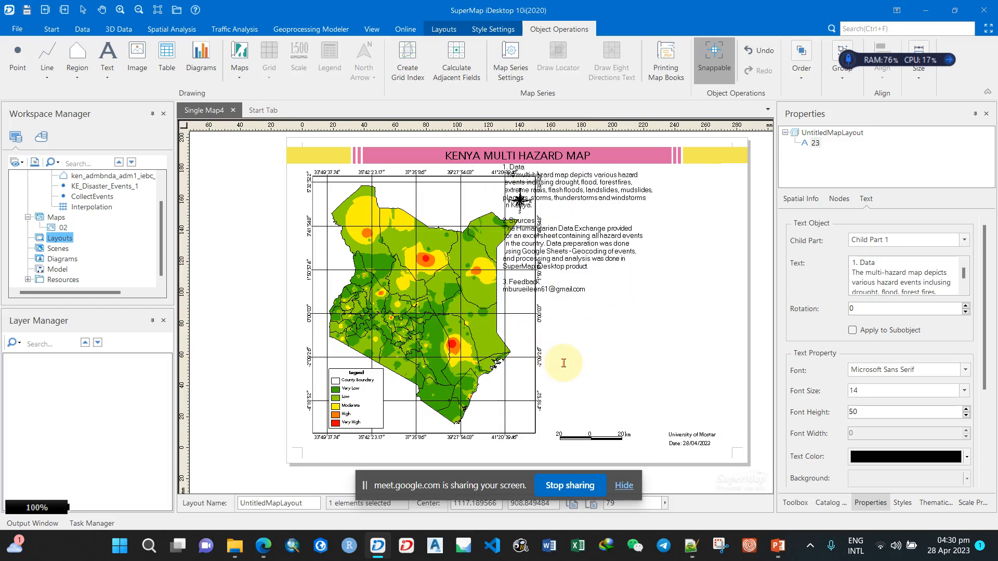
Save the layout under the name 02
double_click(461, 308)
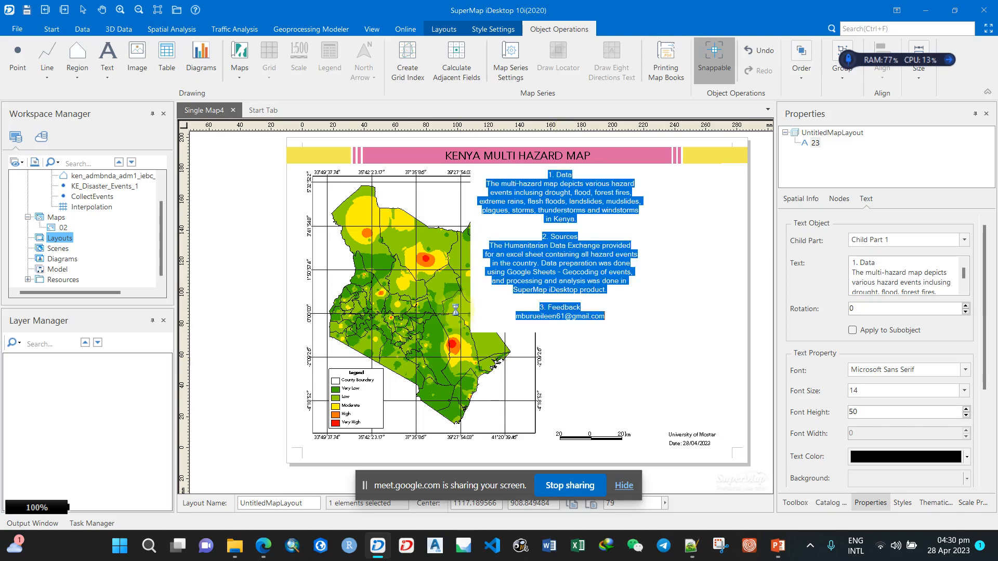
click(617, 360)
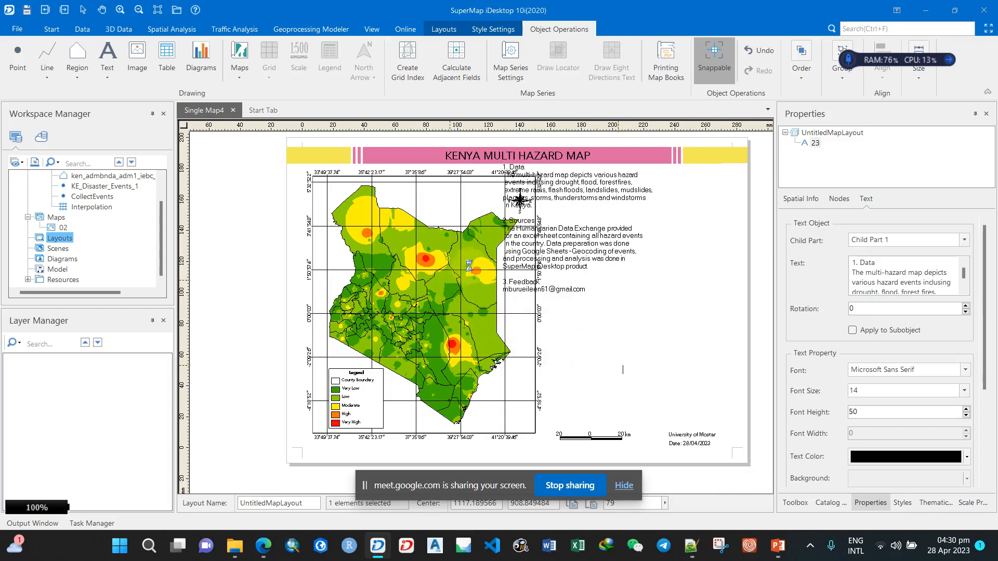
click(26, 9)
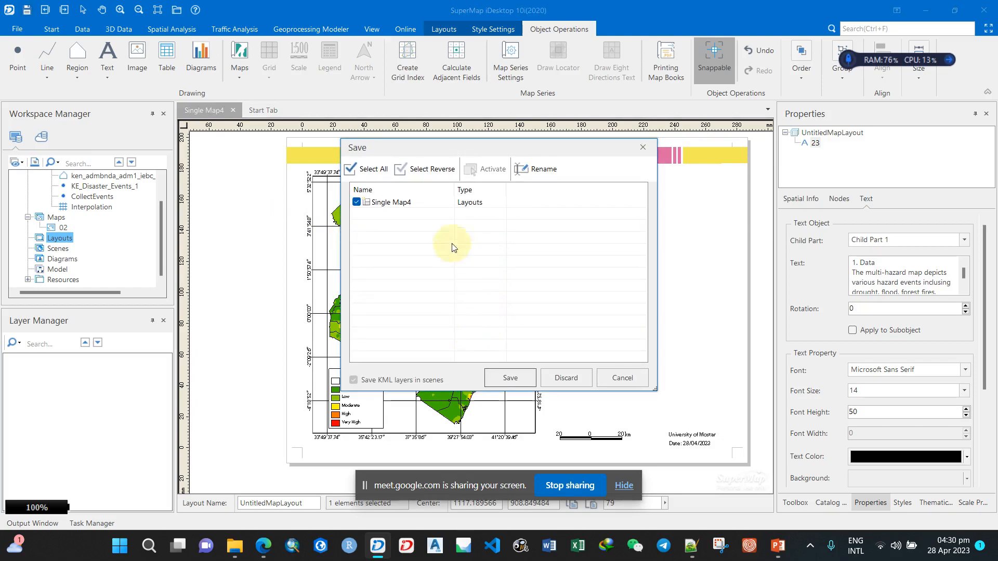
click(401, 203)
click(407, 202)
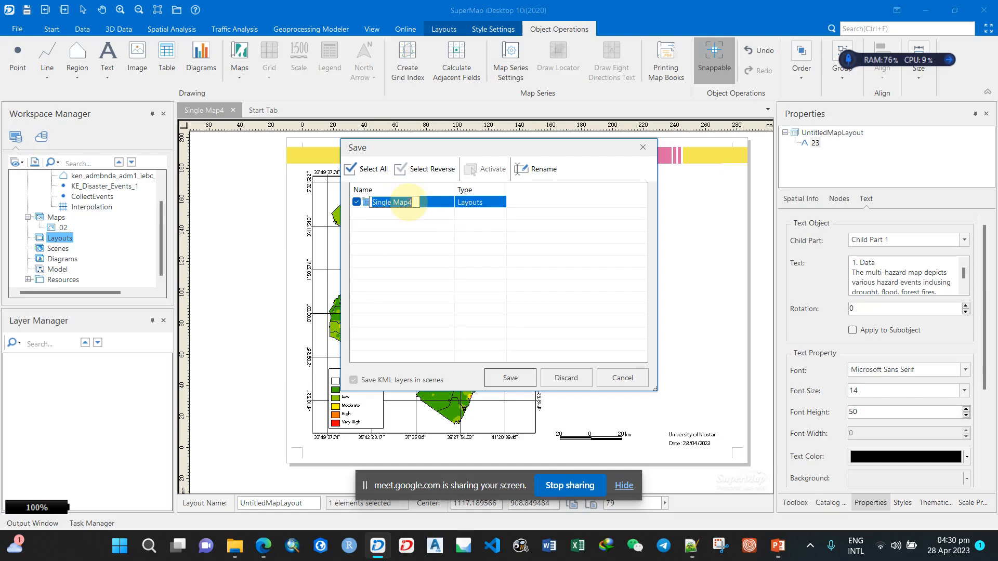
text(02)
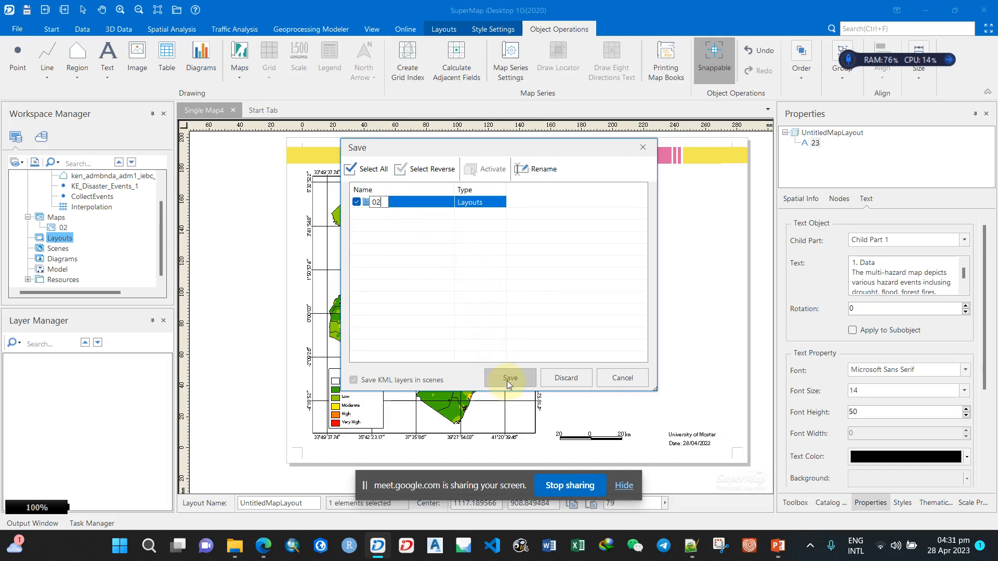
click(506, 380)
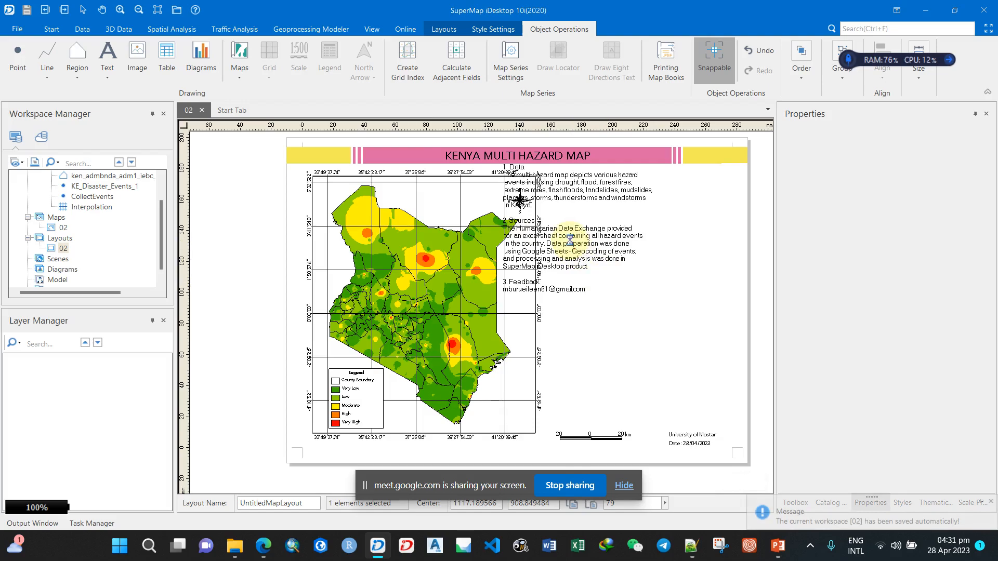
Move the notes text block beside the map, clear of its frame, and set its font to Avenir LT Std 55 Roman
mouse_move(580, 232)
mouse_down()
mouse_move(618, 243)
mouse_move(603, 243)
mouse_move(620, 259)
mouse_up()
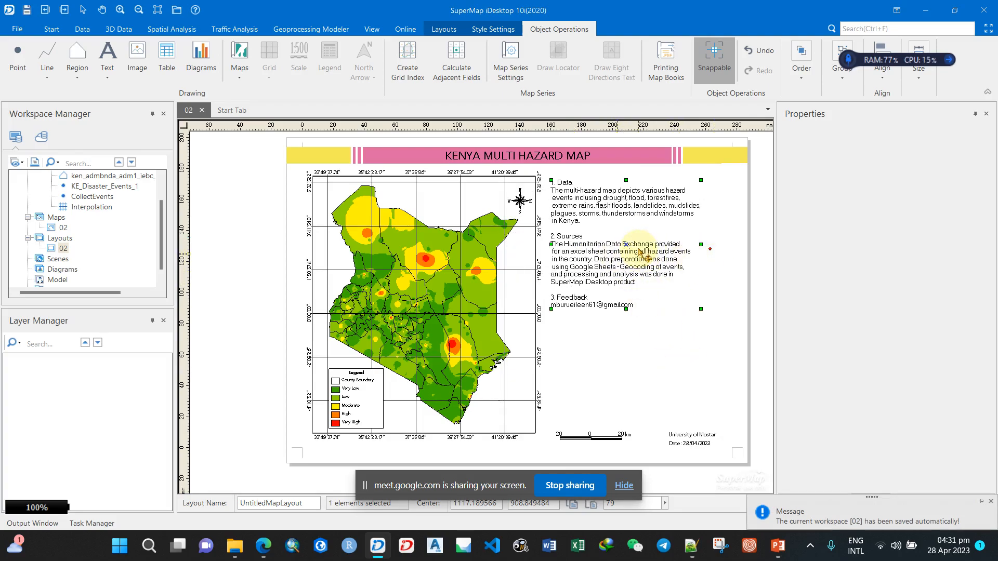
right_click(639, 252)
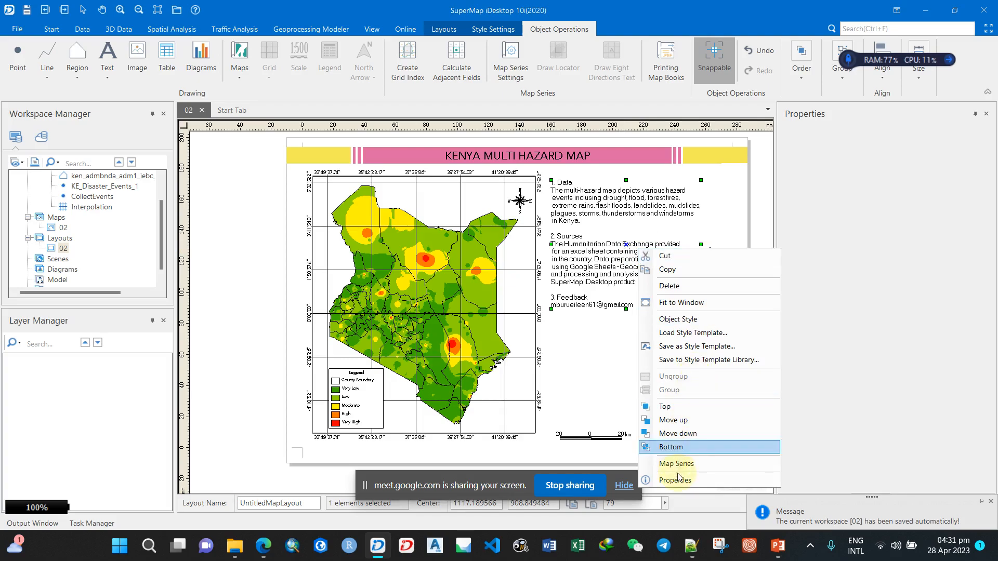
click(701, 482)
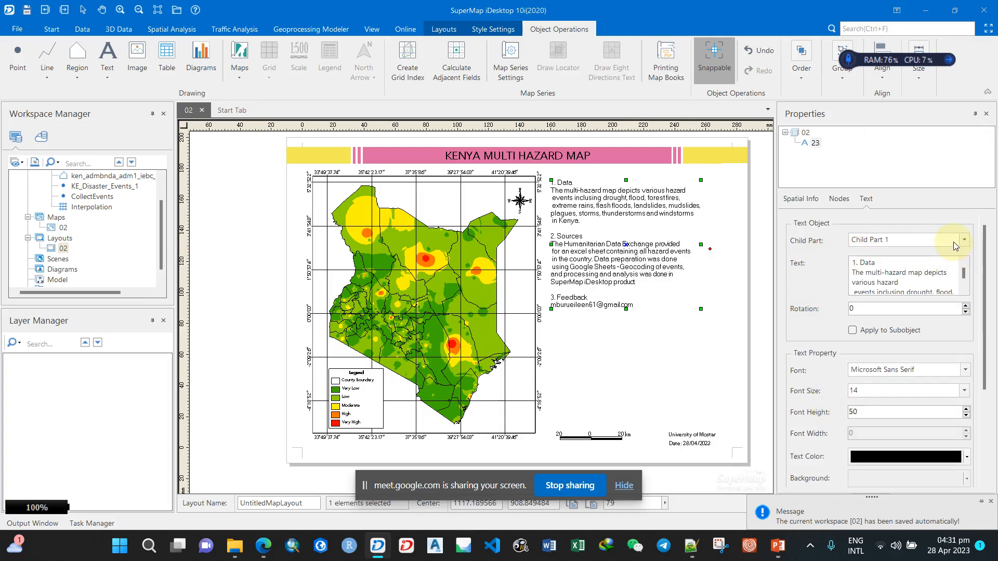
click(967, 372)
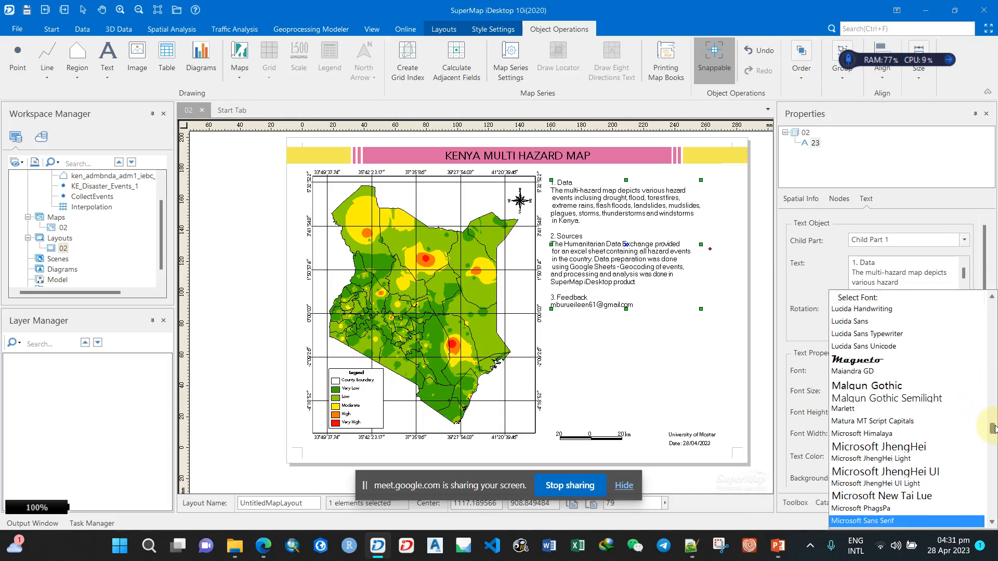
drag(993, 427, 994, 307)
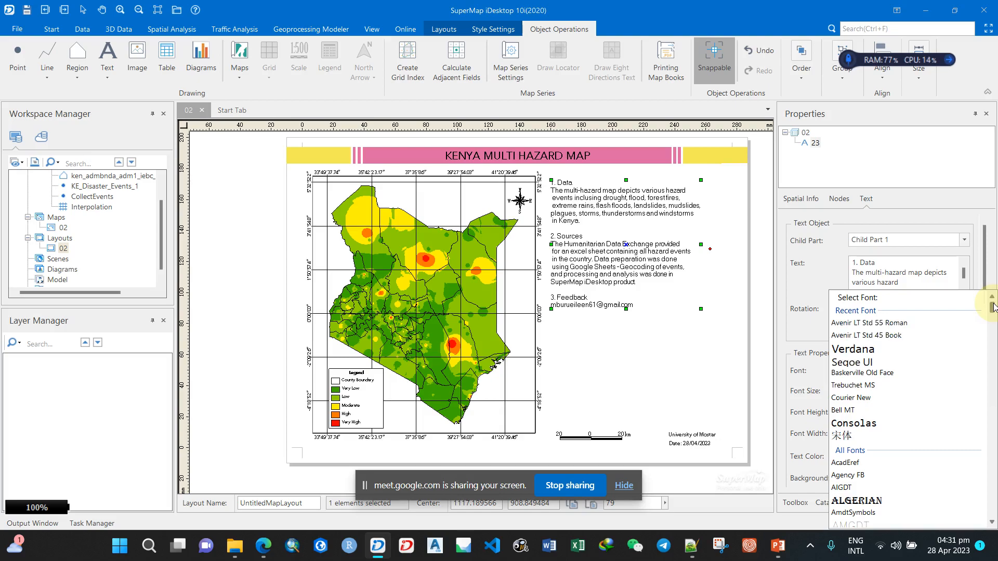
click(878, 323)
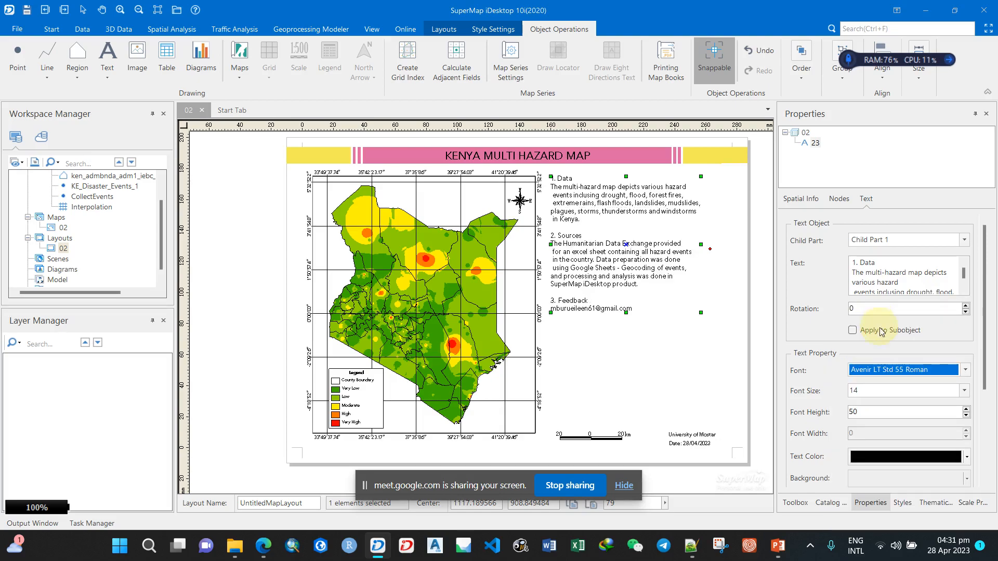
Try font sizes 16 and 18 on the notes text, and settle on 17
click(870, 391)
key(Return)
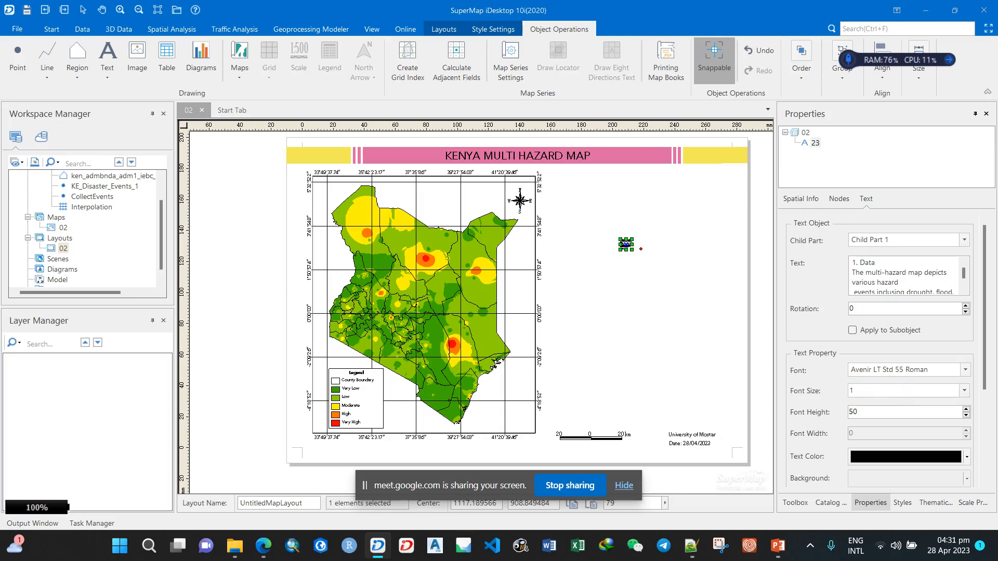
text(6)
key(Return)
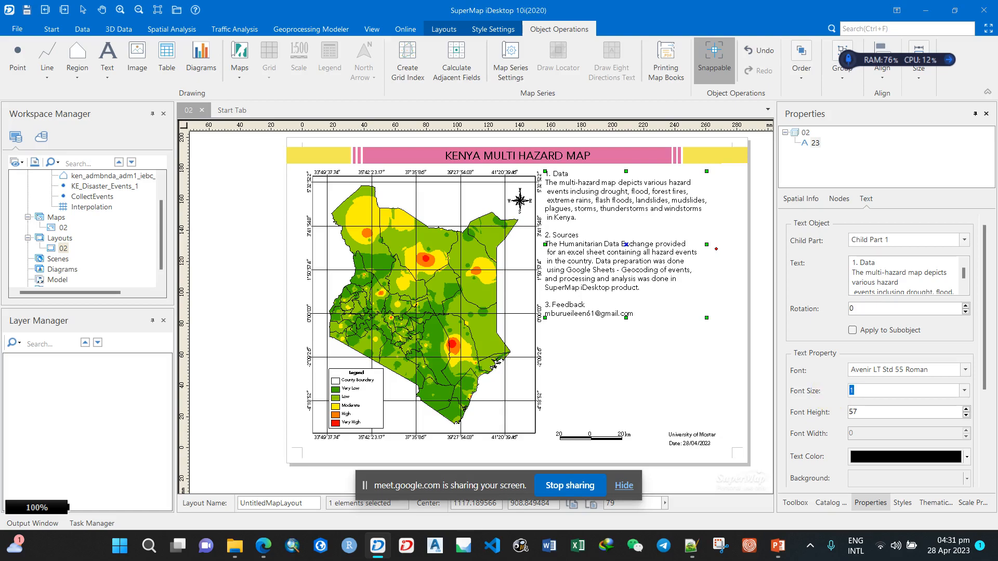
key(Return)
text(8)
key(Return)
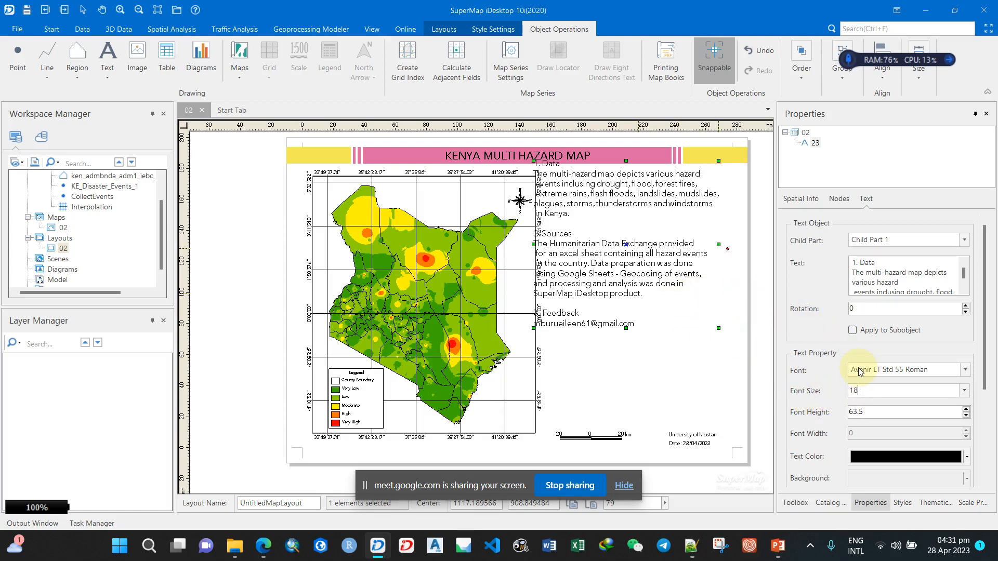
text(7)
key(Return)
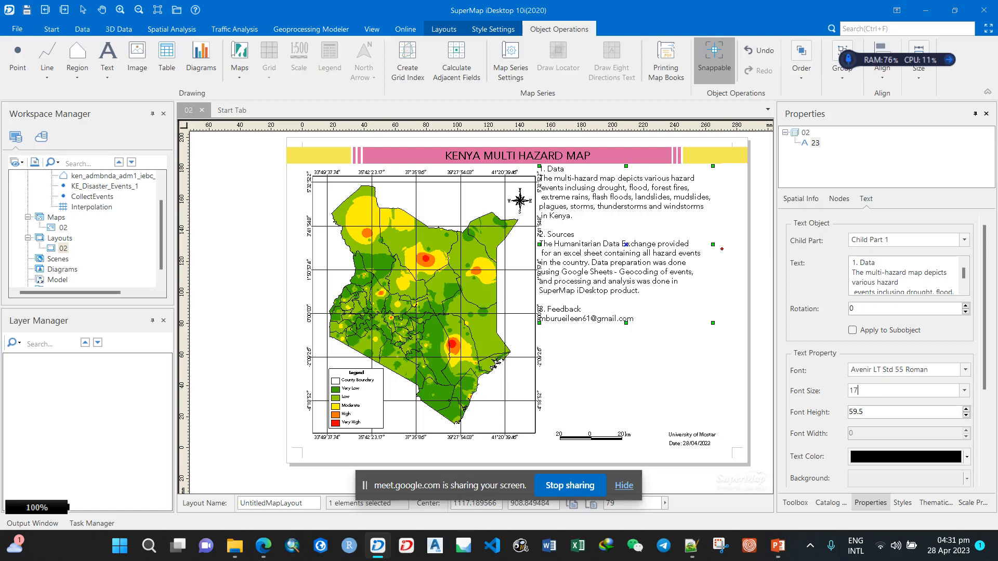
Shift the notes text block away from the map frame into the blank area beside it, and deselect it
click(639, 254)
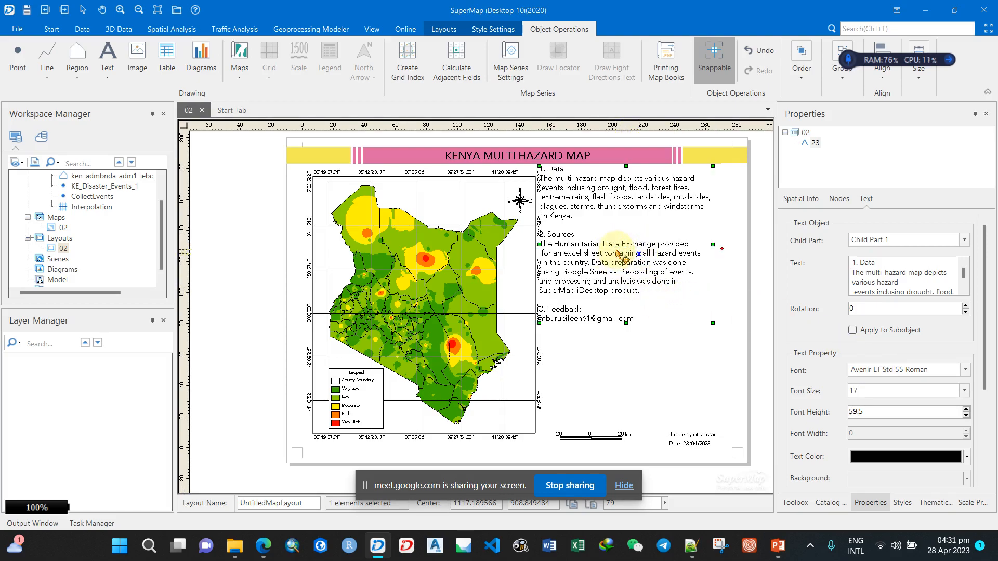
drag(619, 254, 630, 264)
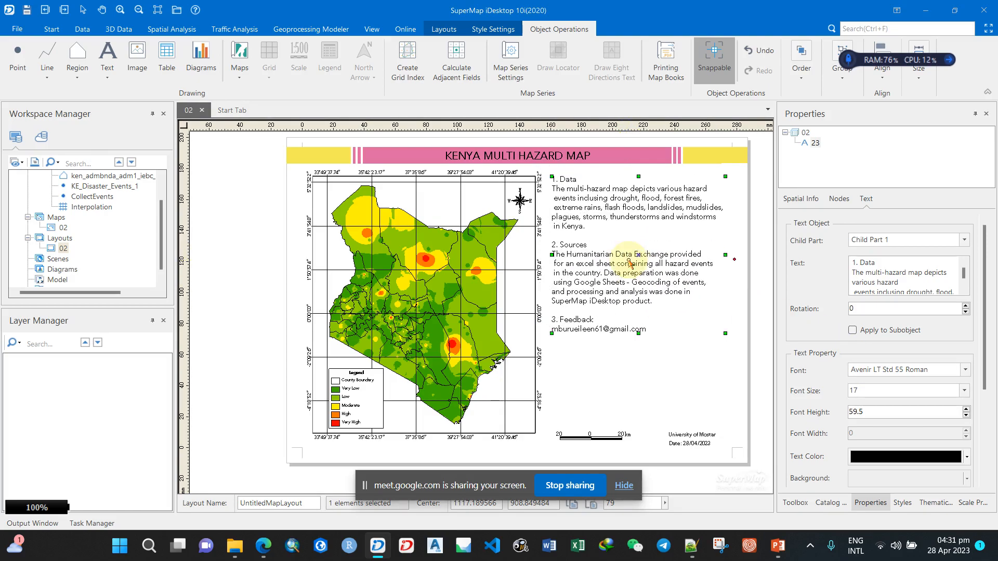
click(608, 383)
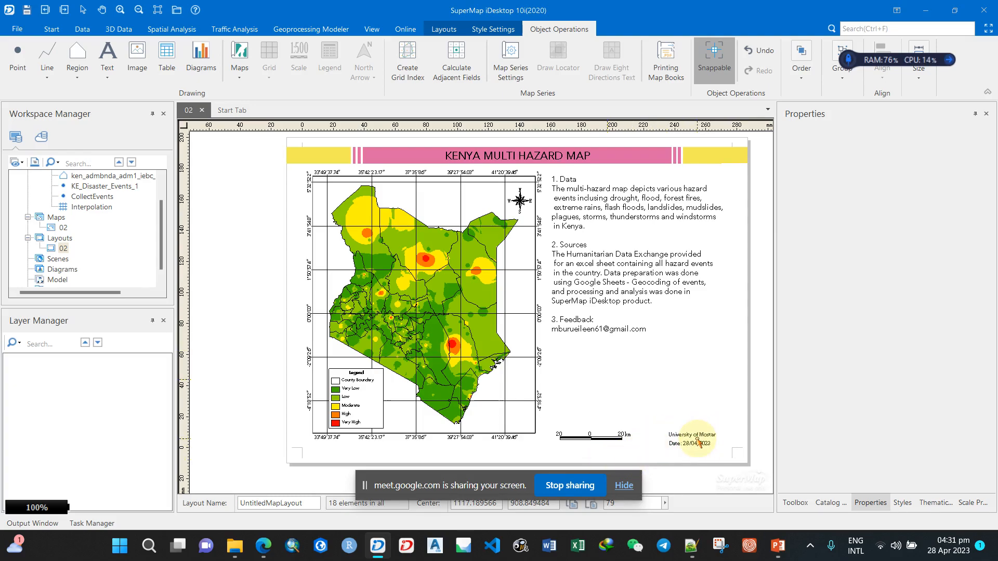
Check the hazard statistics table on the PowerPoint reference slide, and start a layout table in the empty area below the Feedback note
click(778, 546)
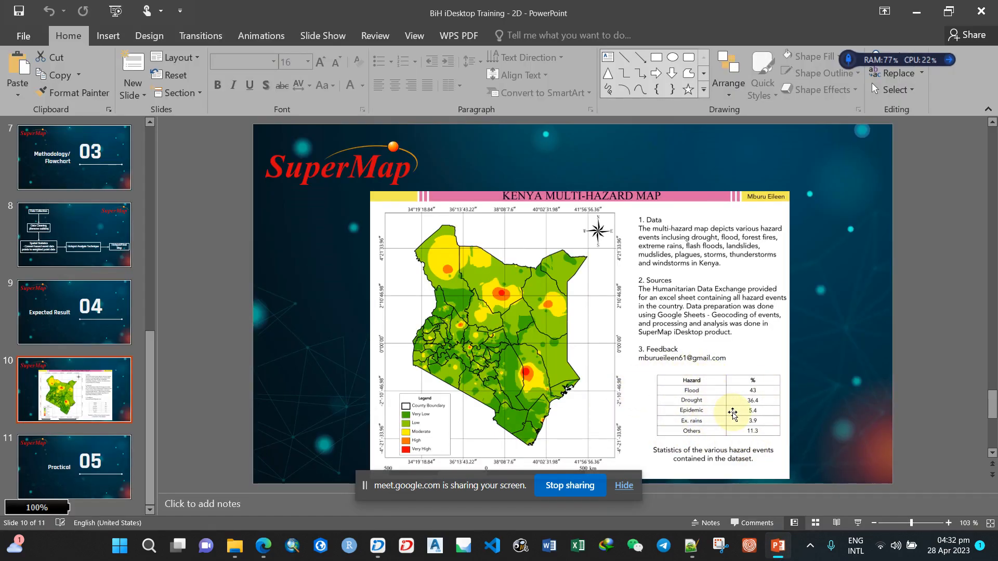
click(917, 11)
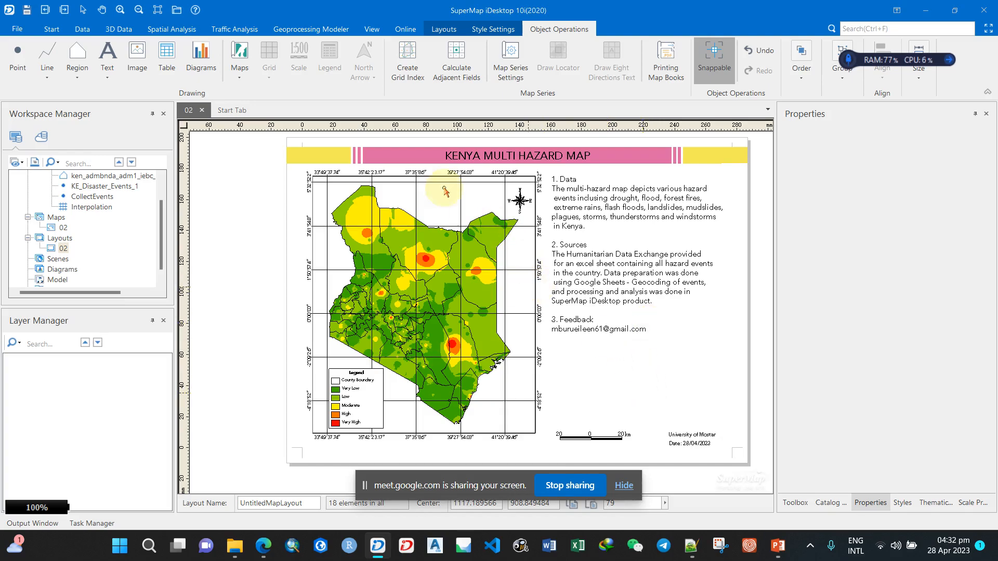
click(168, 69)
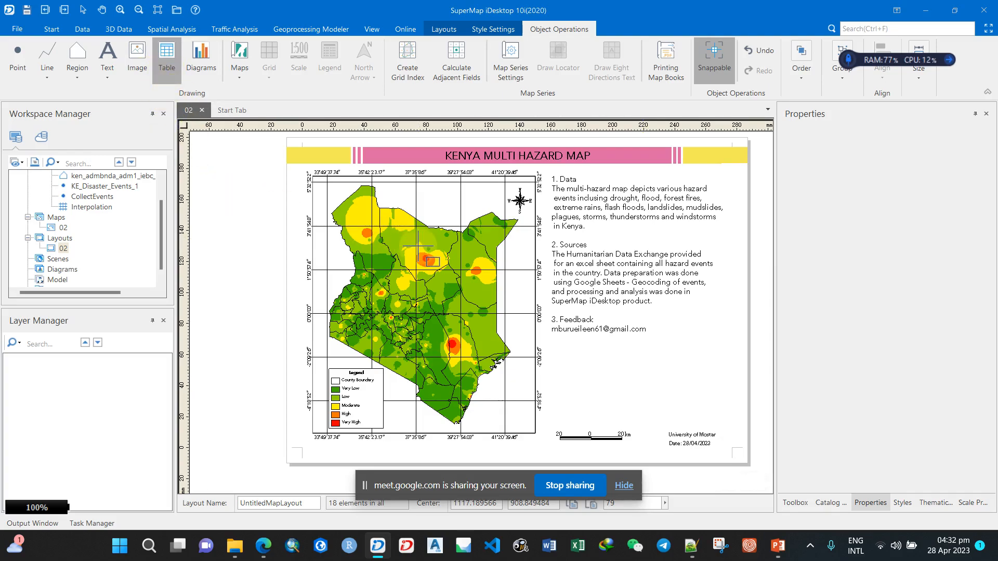
drag(574, 350, 714, 409)
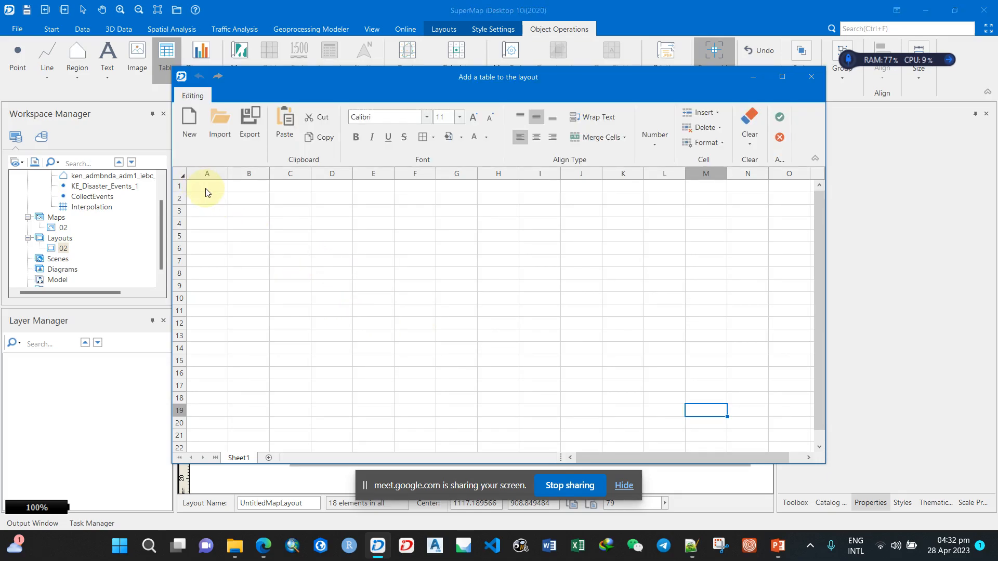
Recheck the PowerPoint slide's table, and enter the column headers "Hazard" in A1 and "%" in B1 of the layout table
click(203, 191)
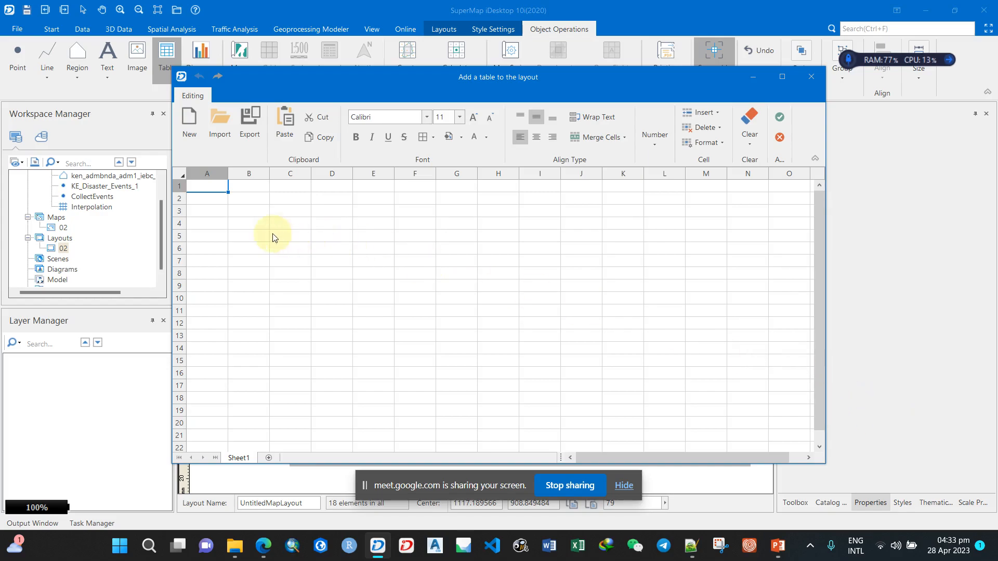
click(779, 549)
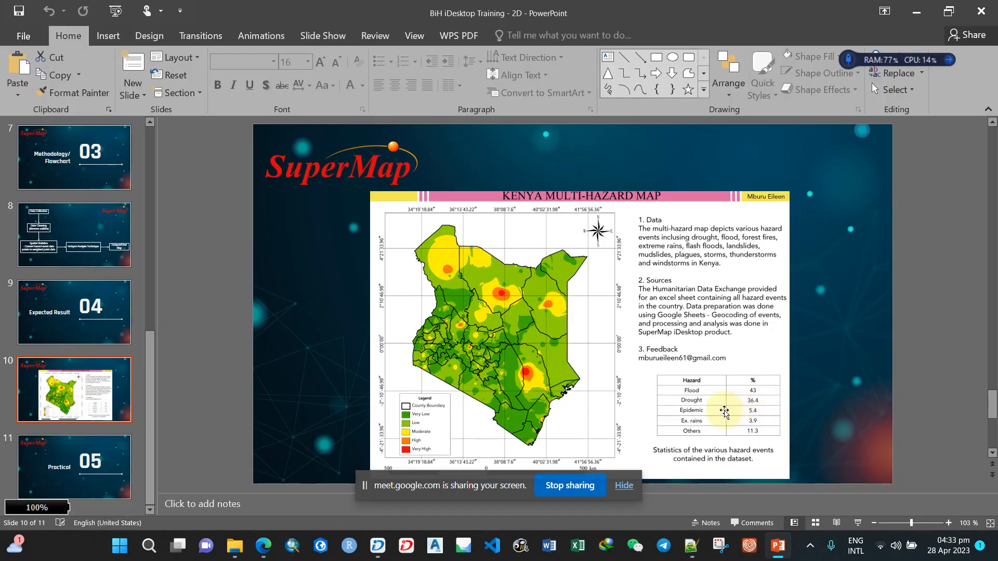
click(917, 12)
click(198, 189)
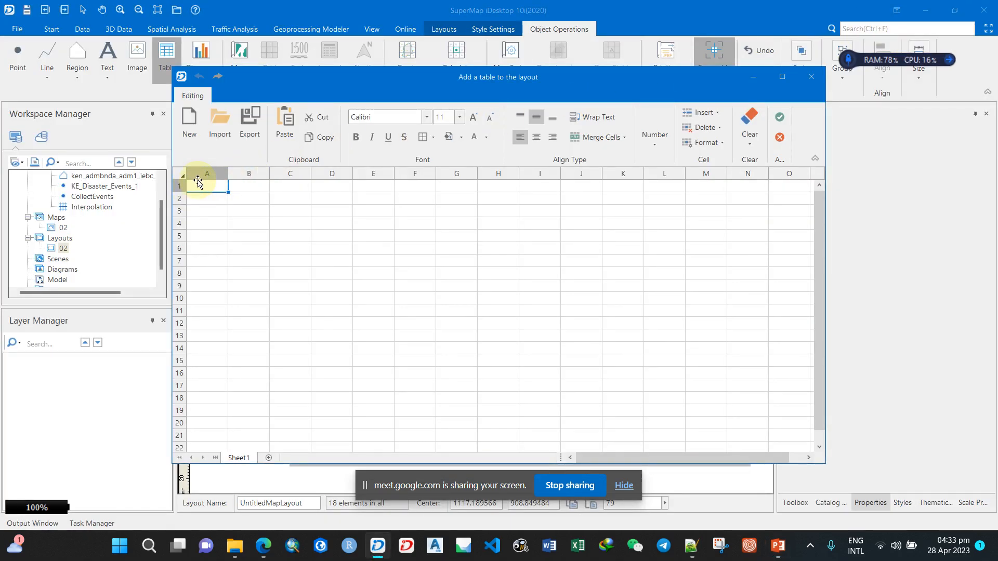
text(Haza)
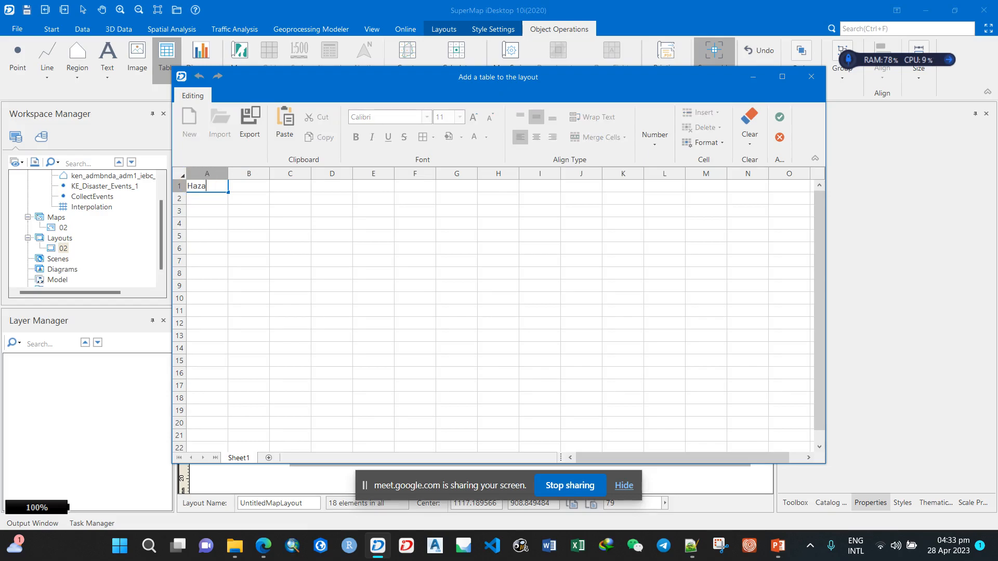
text(rd)
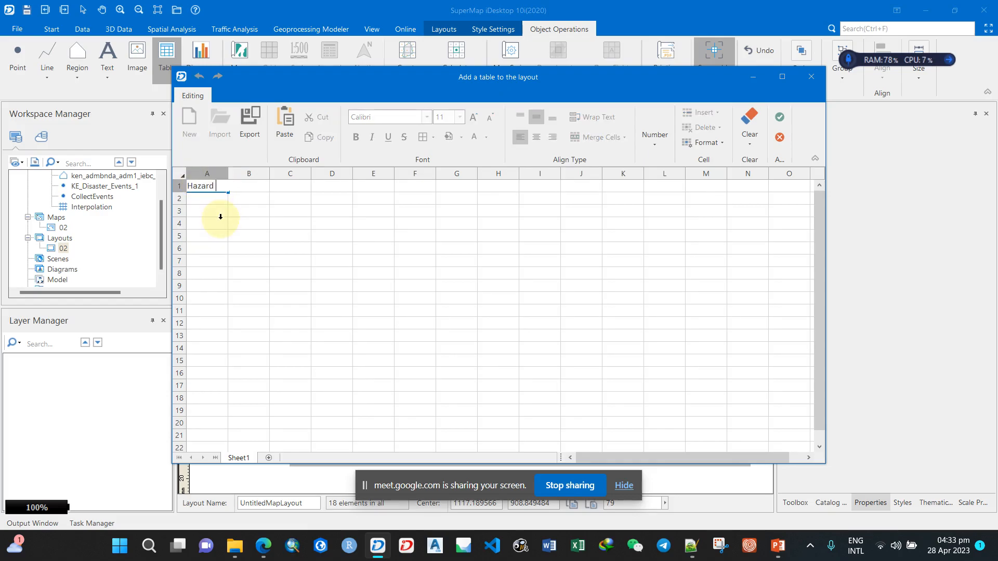
key(Return)
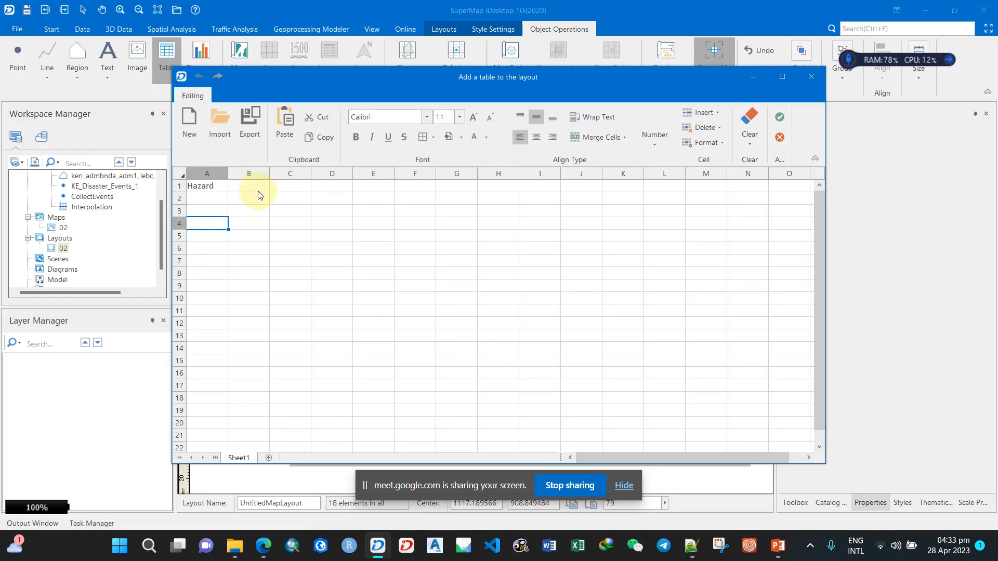
click(259, 191)
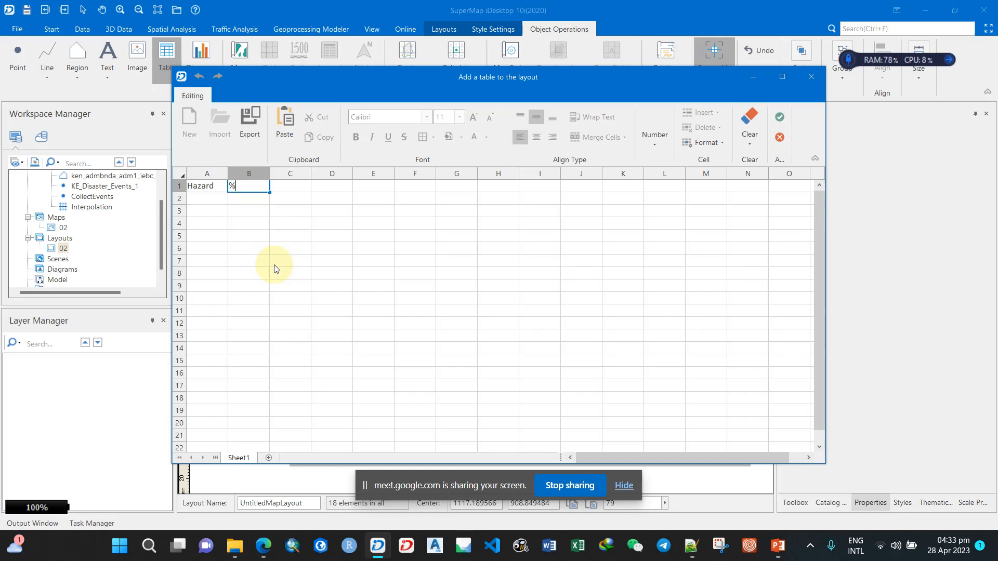
click(244, 225)
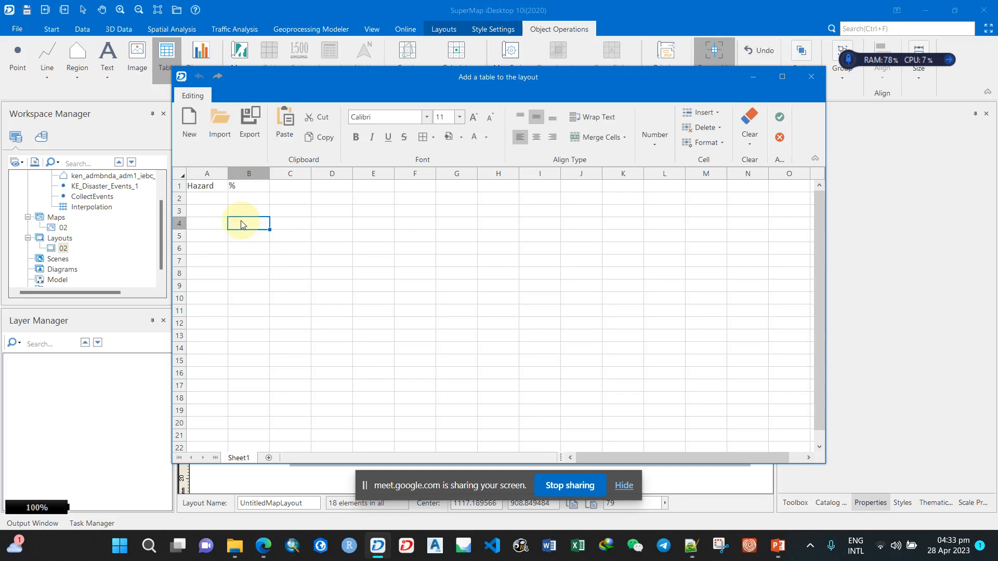
Centre the "%" header horizontally in cell B1
click(250, 187)
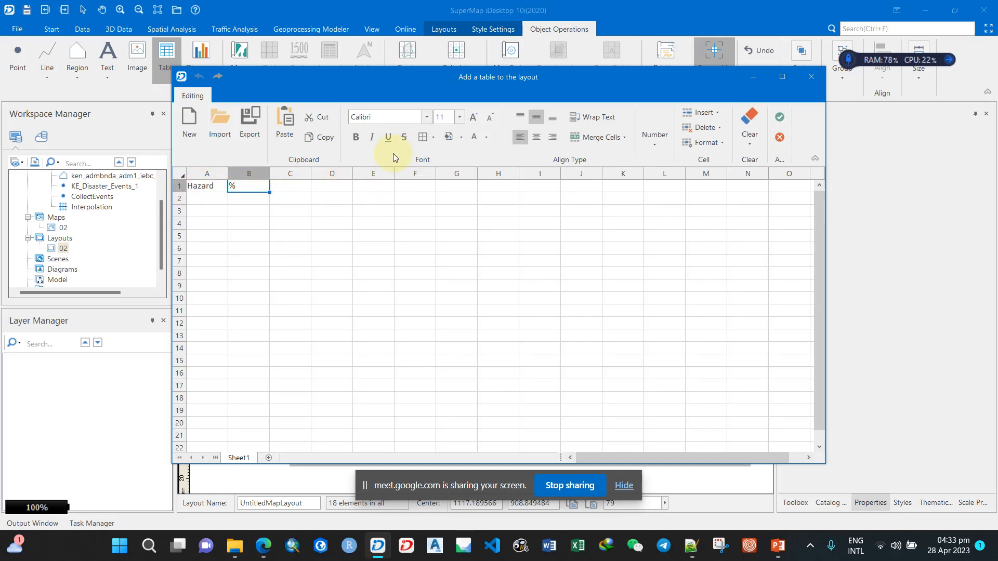
click(537, 137)
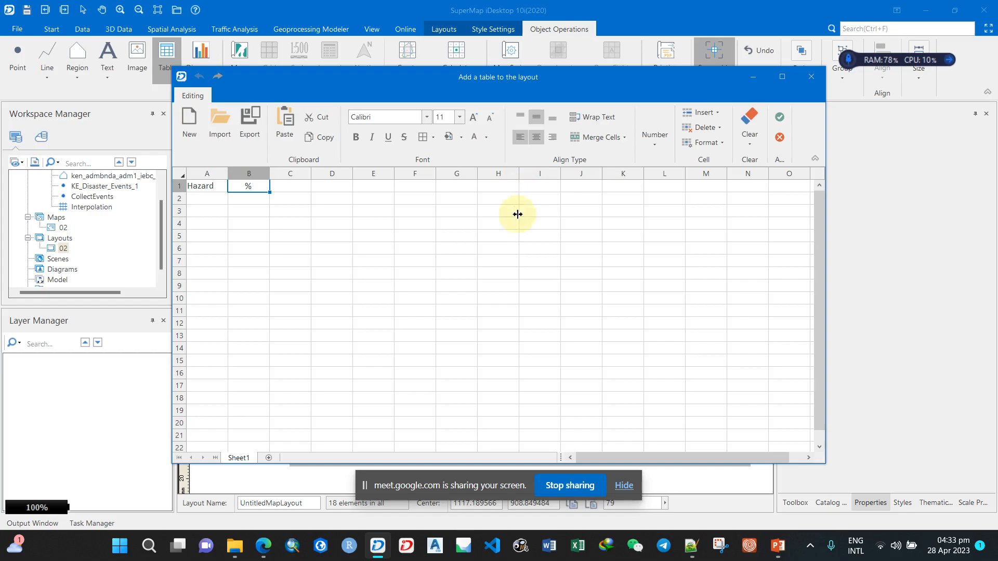
click(446, 249)
Recheck the hazard table on the PowerPoint slide, and insert the table with only its "Hazard" and "%" headers into the layout
click(208, 202)
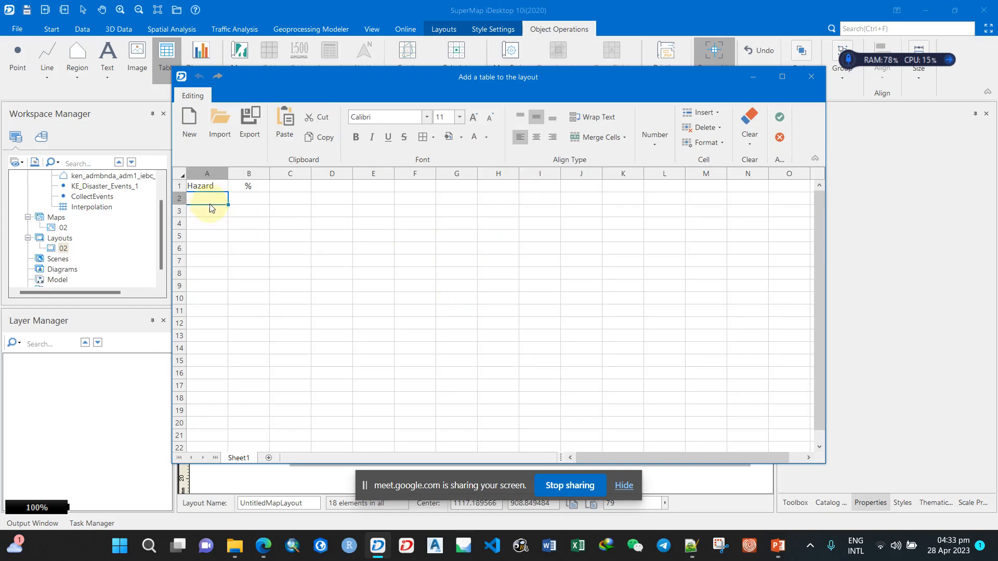
drag(211, 207, 248, 249)
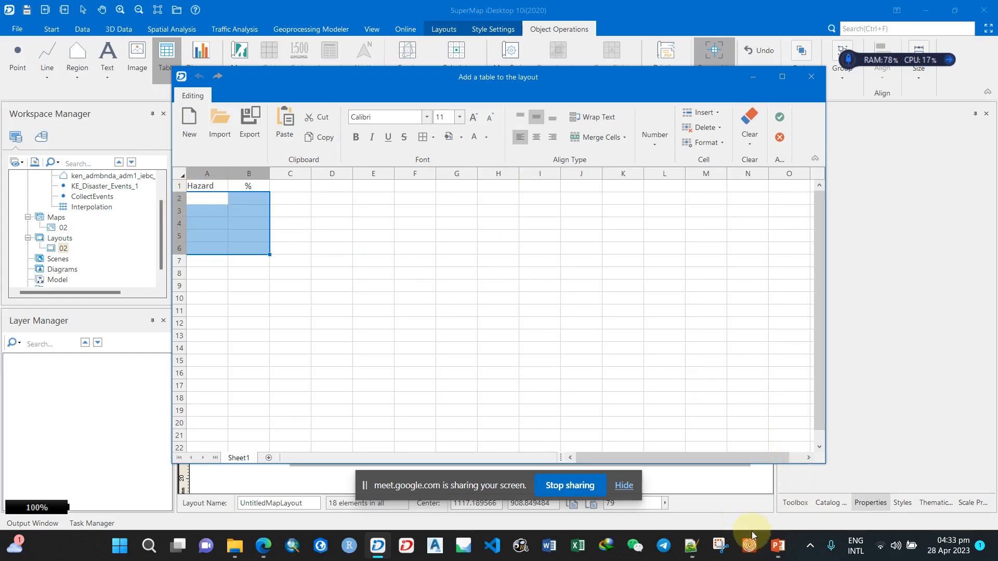
click(778, 546)
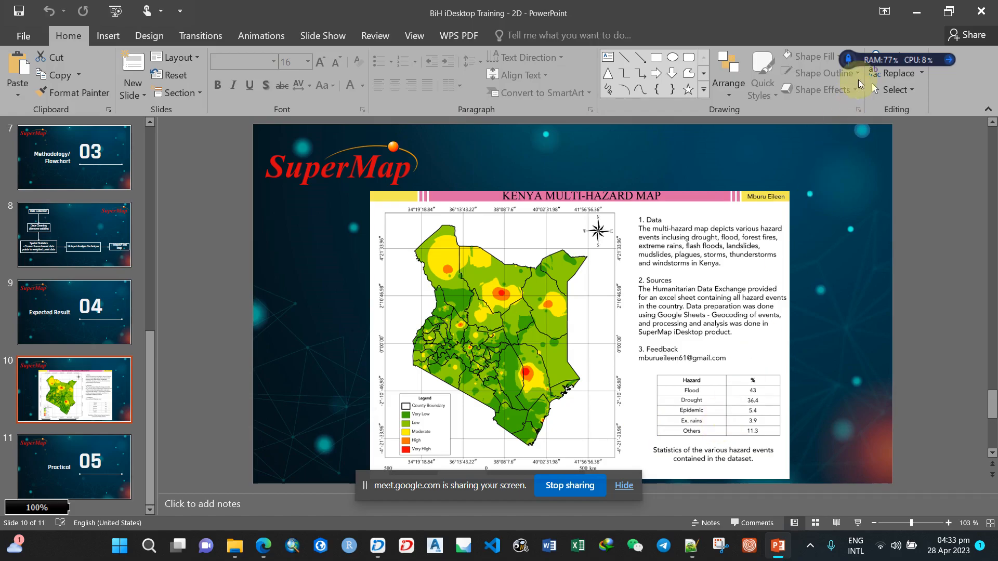
click(916, 12)
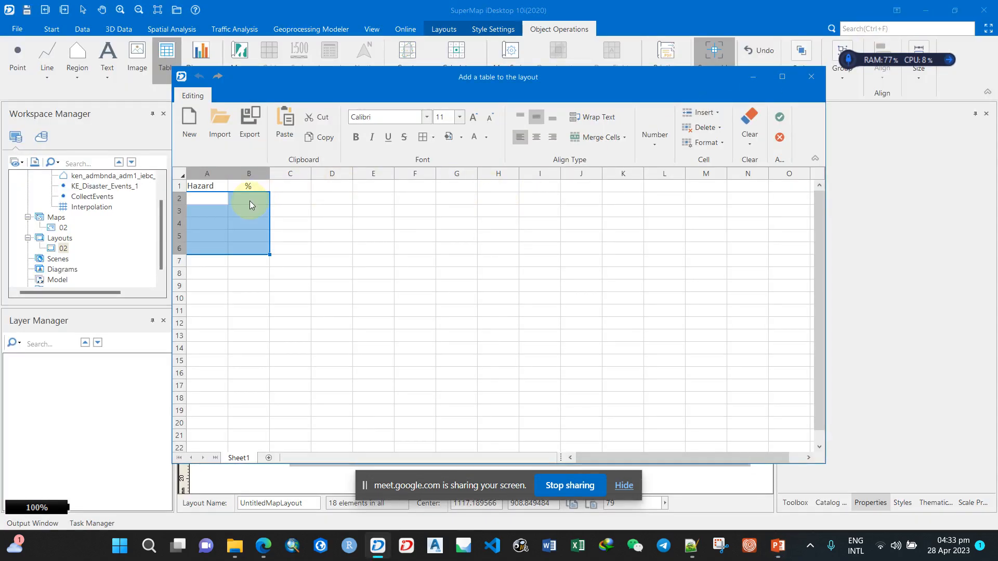
click(288, 211)
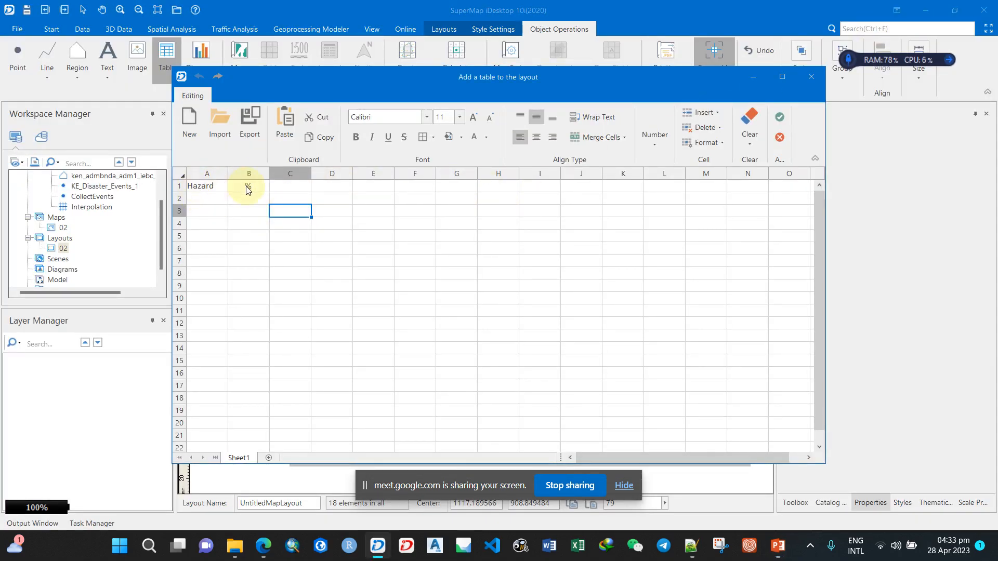
click(781, 120)
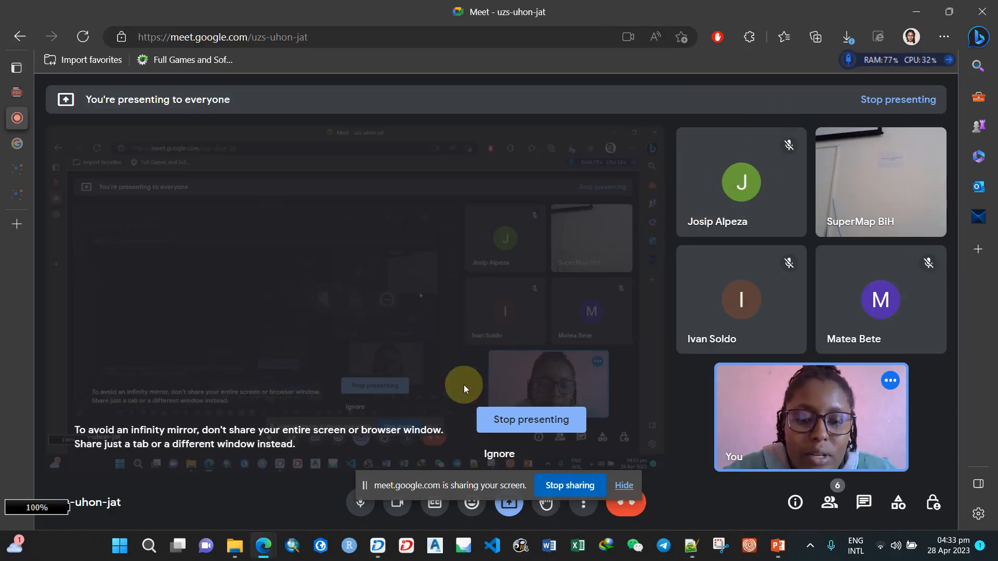
click(376, 550)
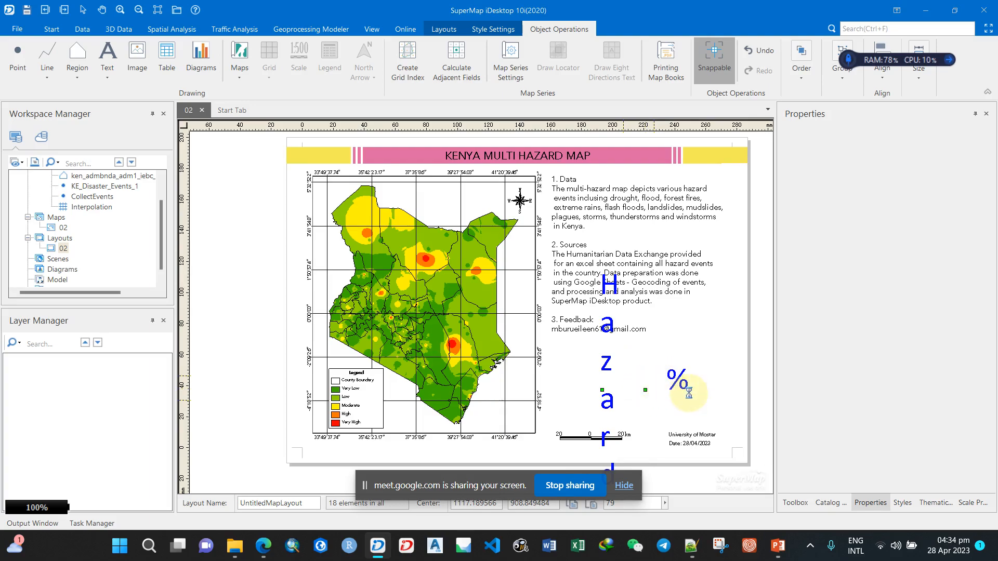
Remove the oversized "Hazard" and "%" table from the layout page
scroll(685, 390, down, 1)
scroll(671, 395, down, 1)
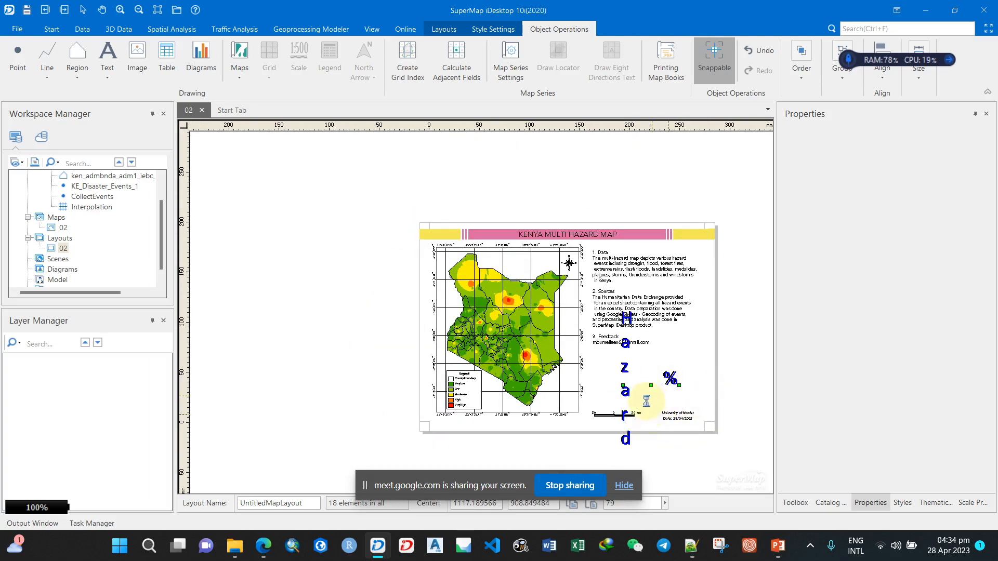
scroll(676, 403, down, 1)
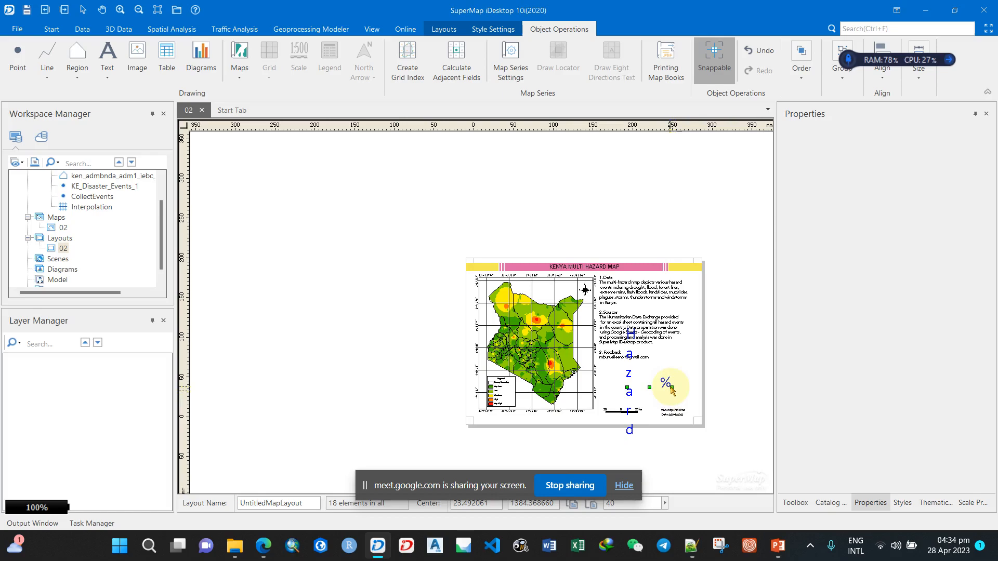
drag(671, 388, 680, 407)
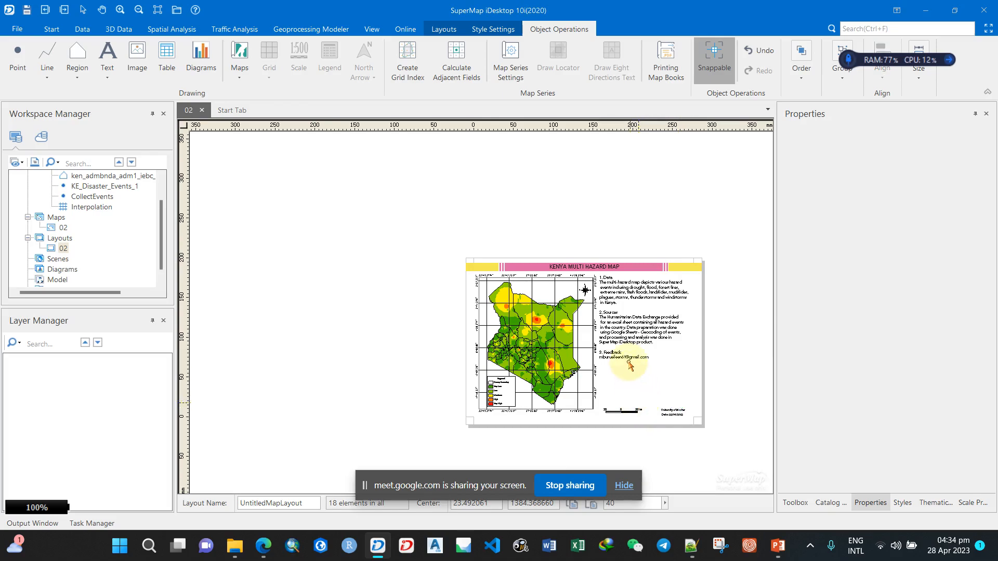
Save the workspace with the Kenya multi-hazard map layout
scroll(628, 363, up, 2)
scroll(620, 364, up, 1)
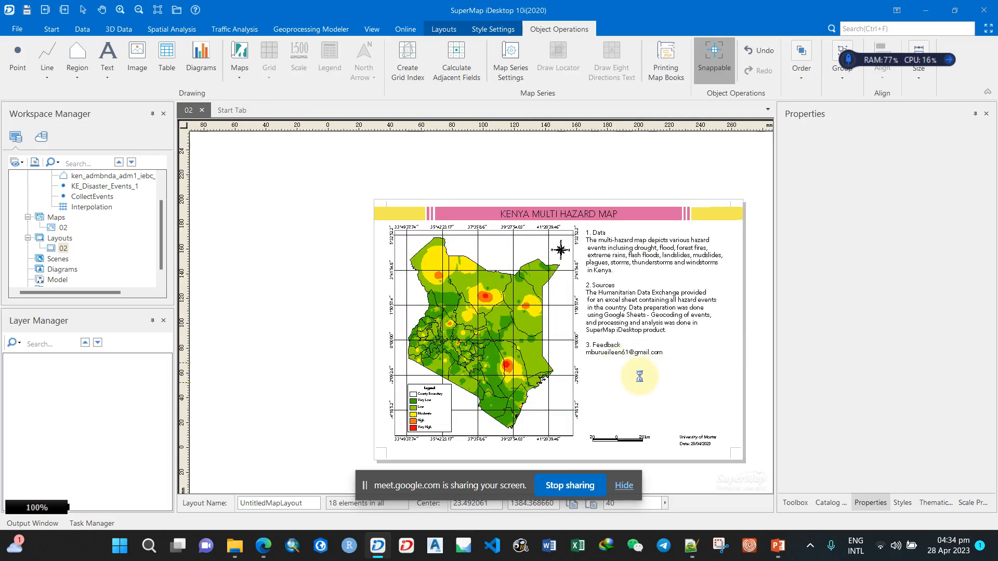
scroll(619, 341, up, 1)
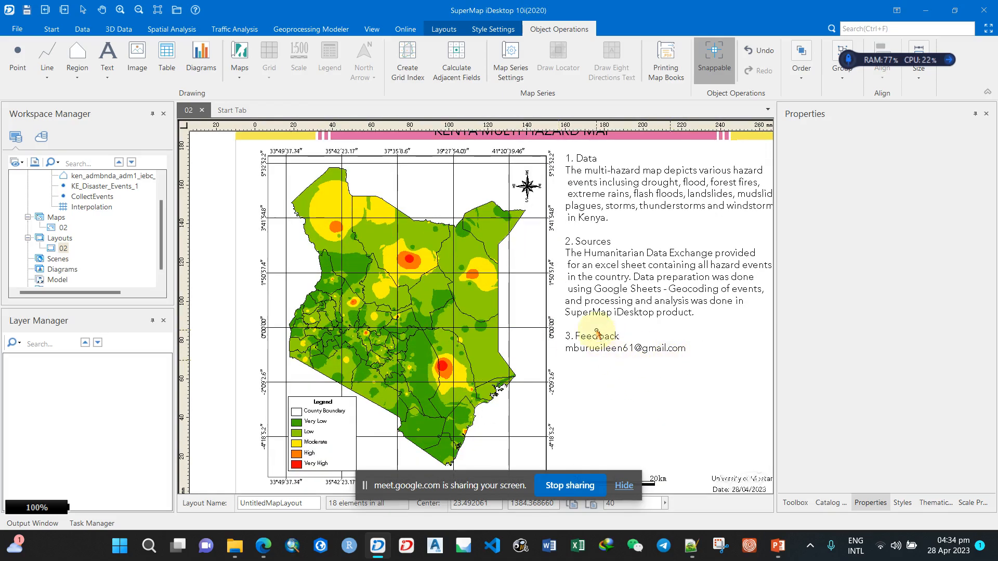
scroll(683, 355, down, 1)
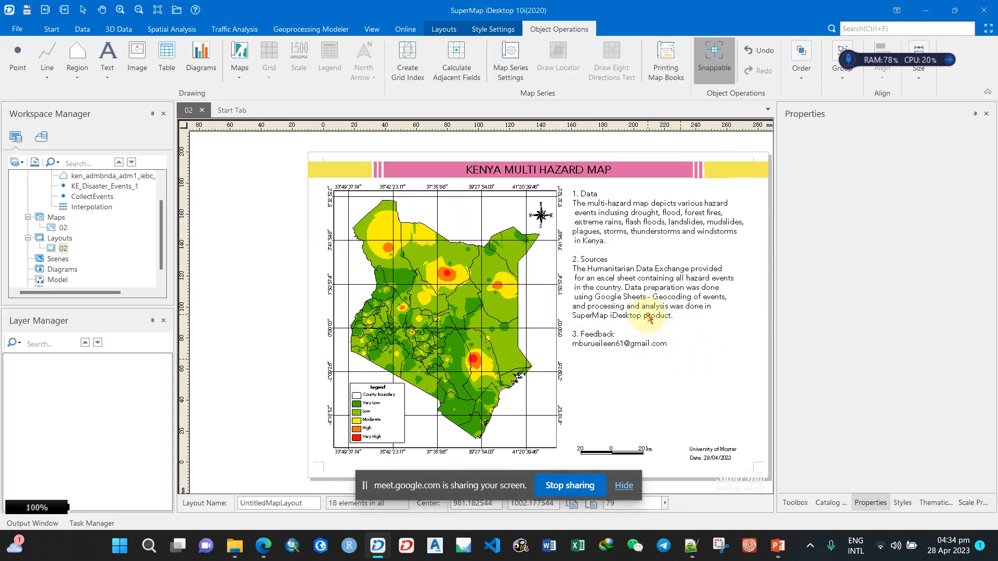
drag(649, 318, 621, 315)
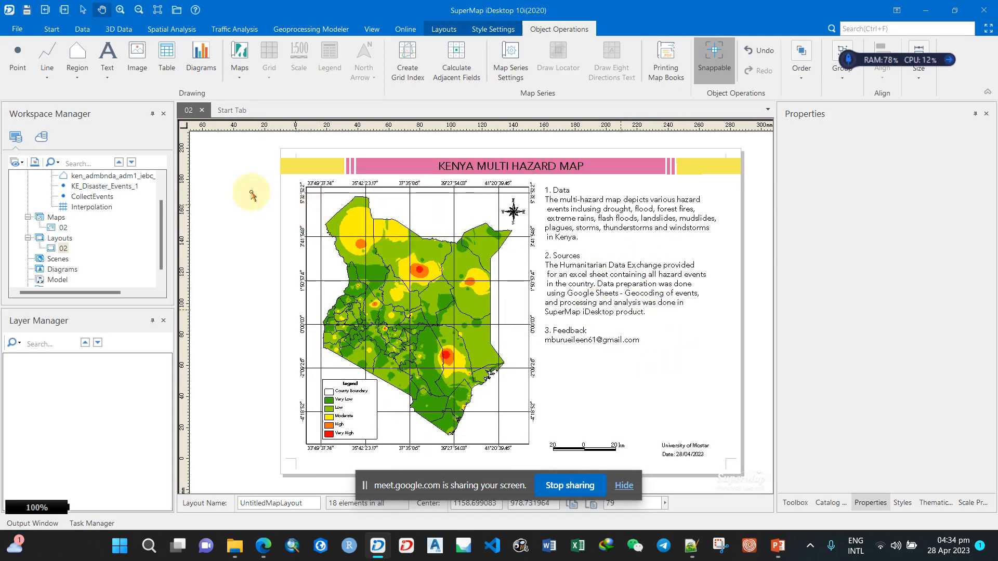
click(27, 9)
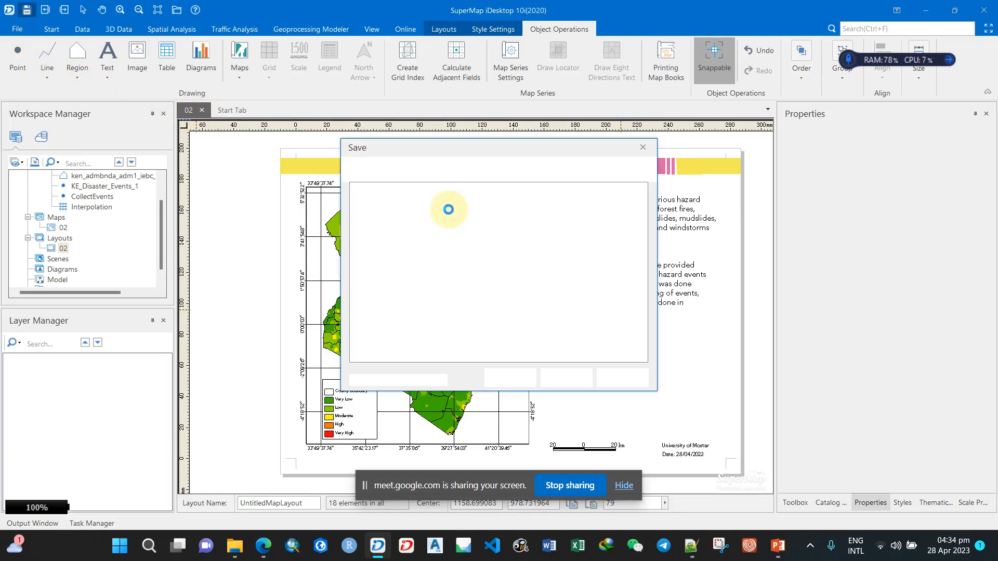
click(508, 378)
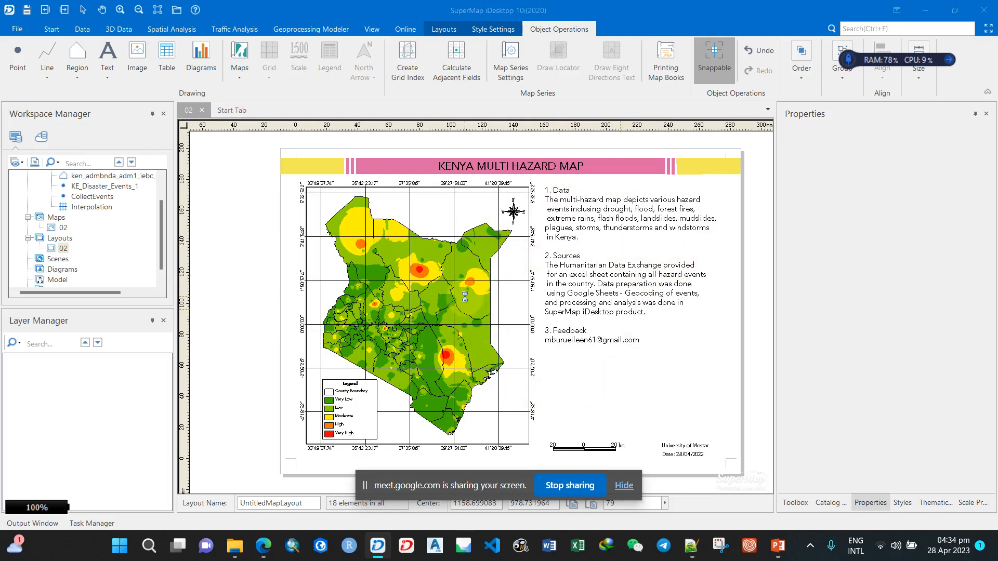
Export the layout as a JPG picture named 02 at 600 DPI into the 03_Layout folder of 06_University of Mostar
click(444, 29)
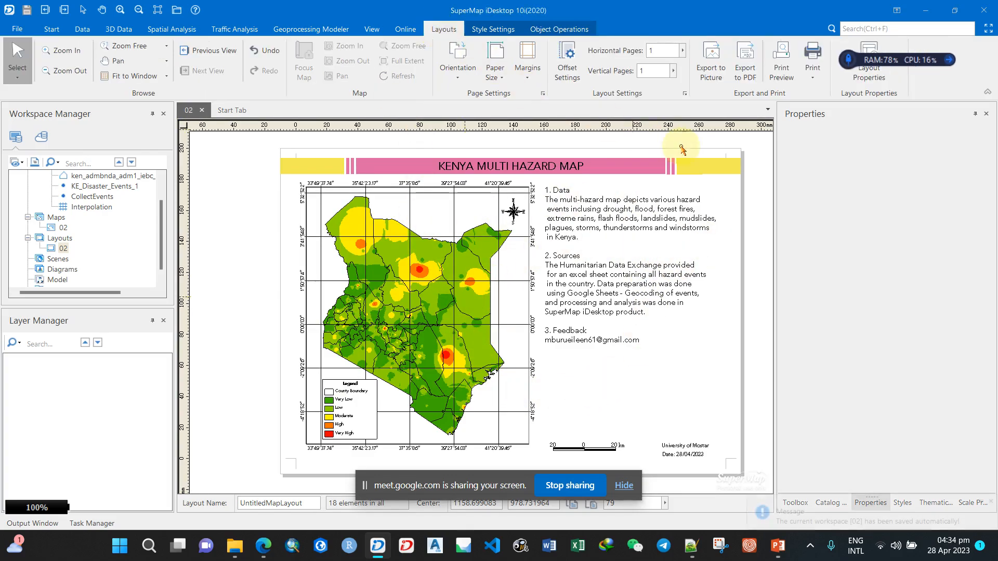
click(713, 62)
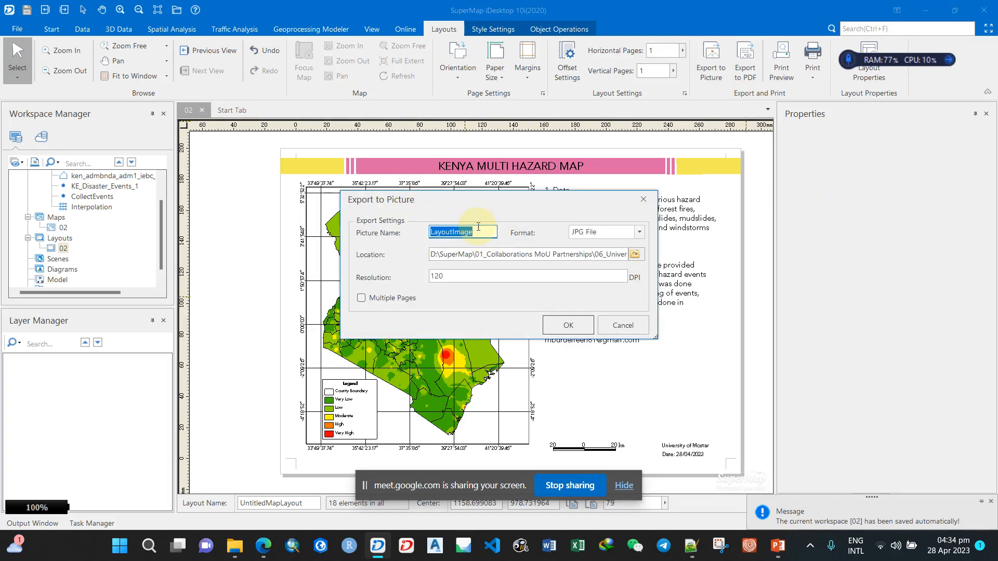
text(02)
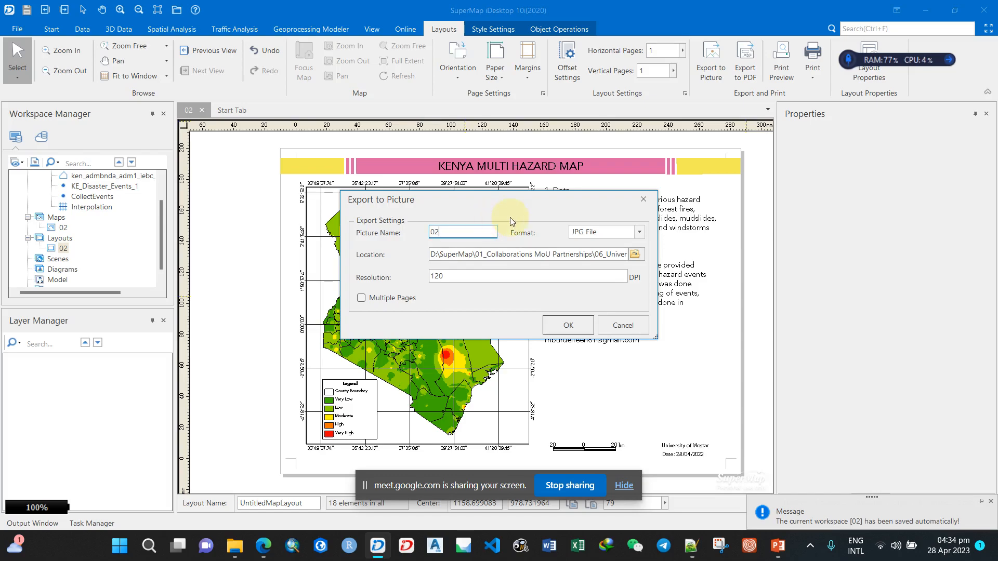
click(639, 255)
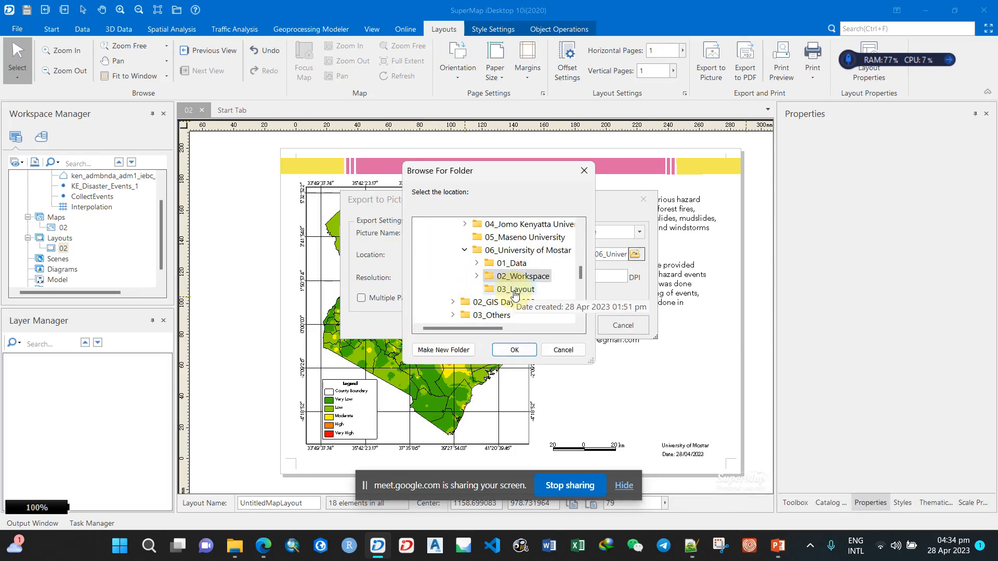
click(516, 289)
click(514, 348)
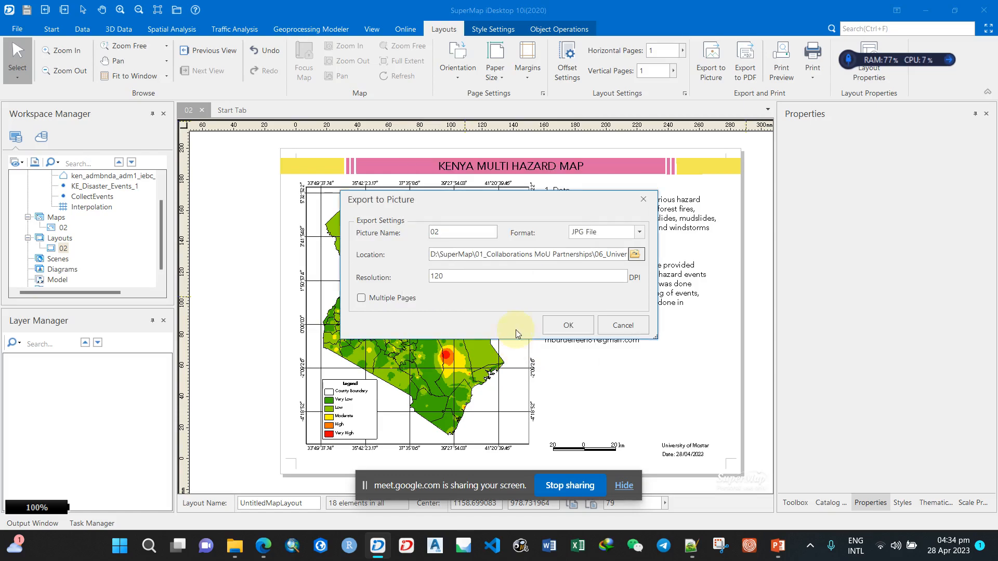
double_click(448, 273)
text(600)
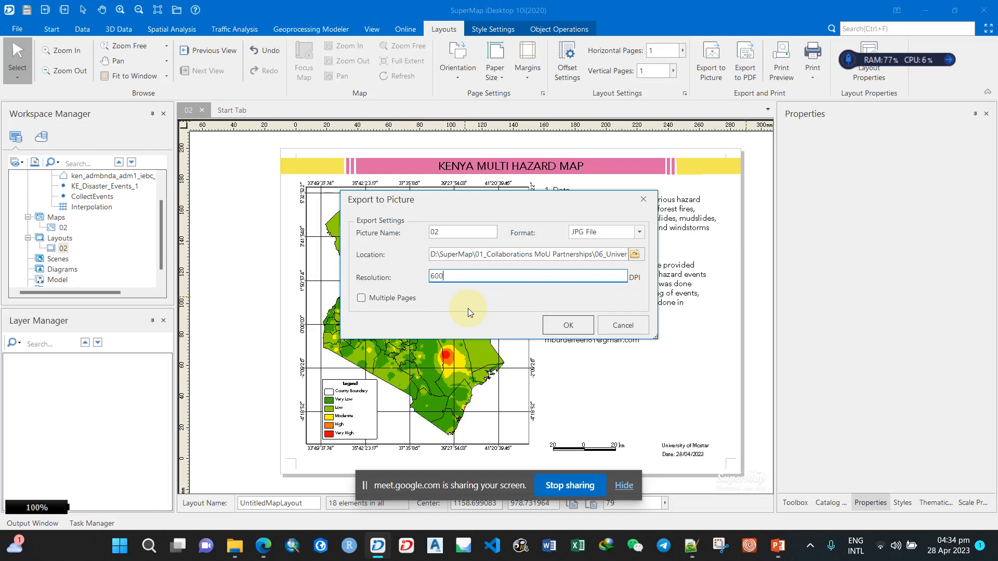
click(566, 323)
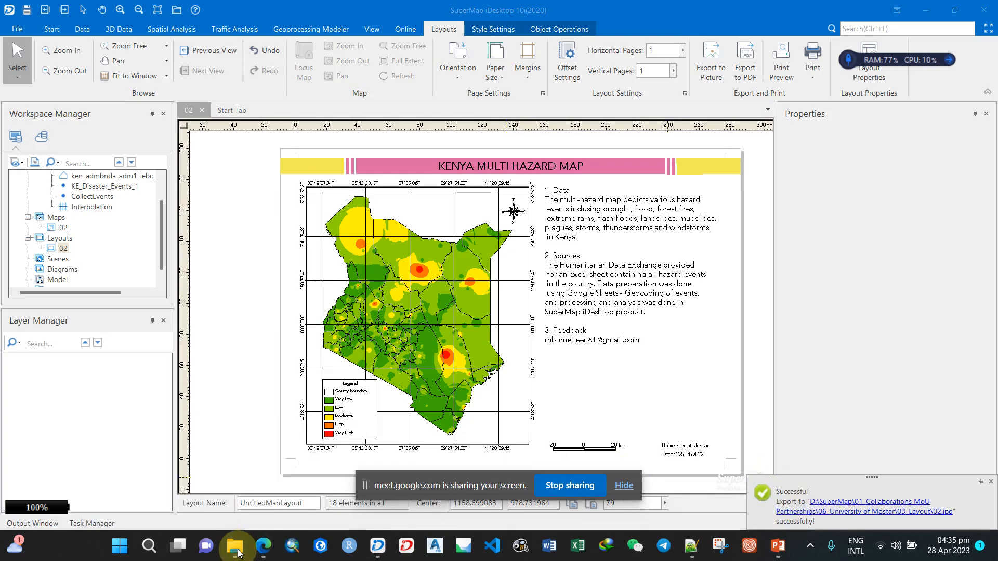
Switch to File Explorer, open 02.jpg from the 03_Layout folder to inspect the exported map, and return to SuperMap iDesktop
click(237, 550)
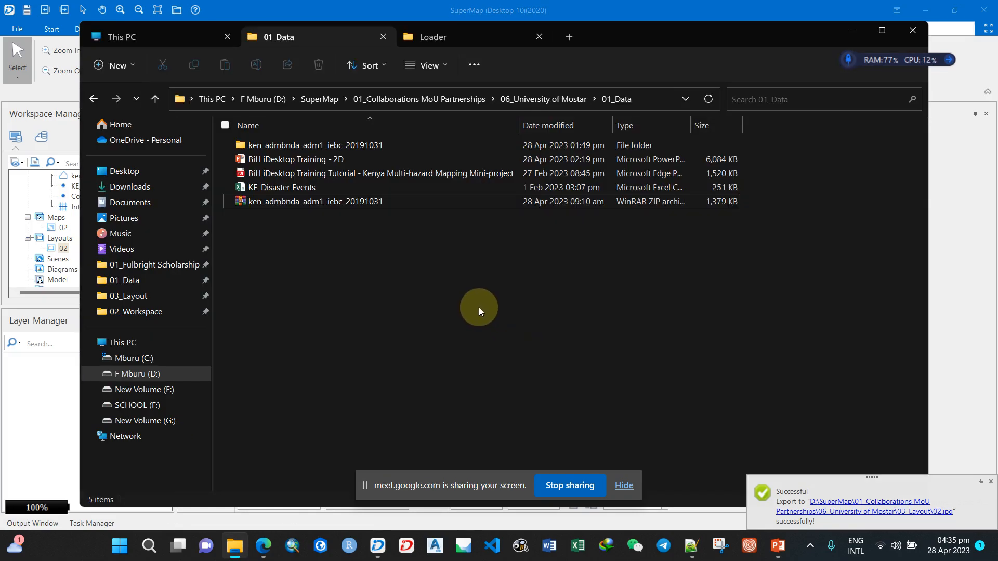
click(594, 100)
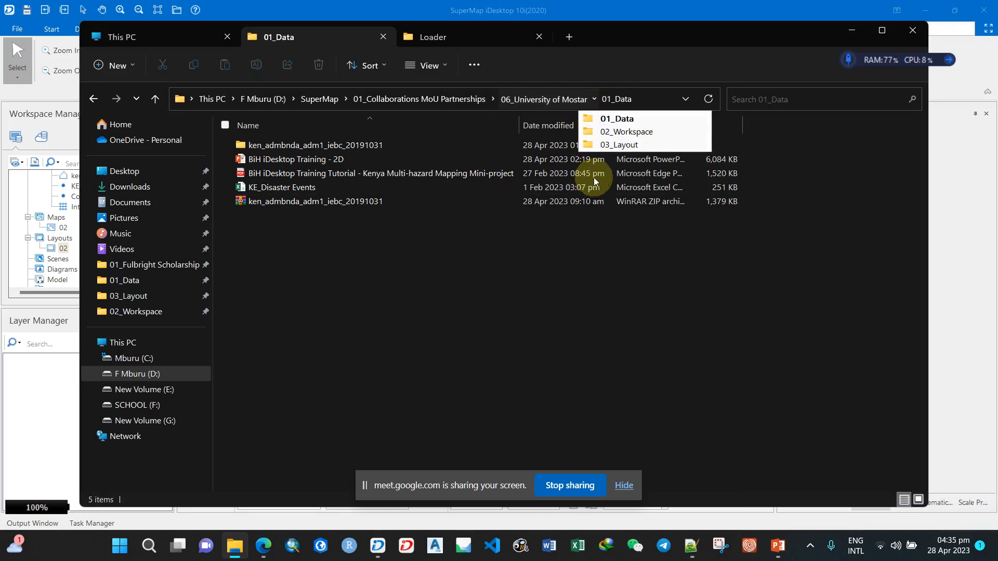
click(618, 145)
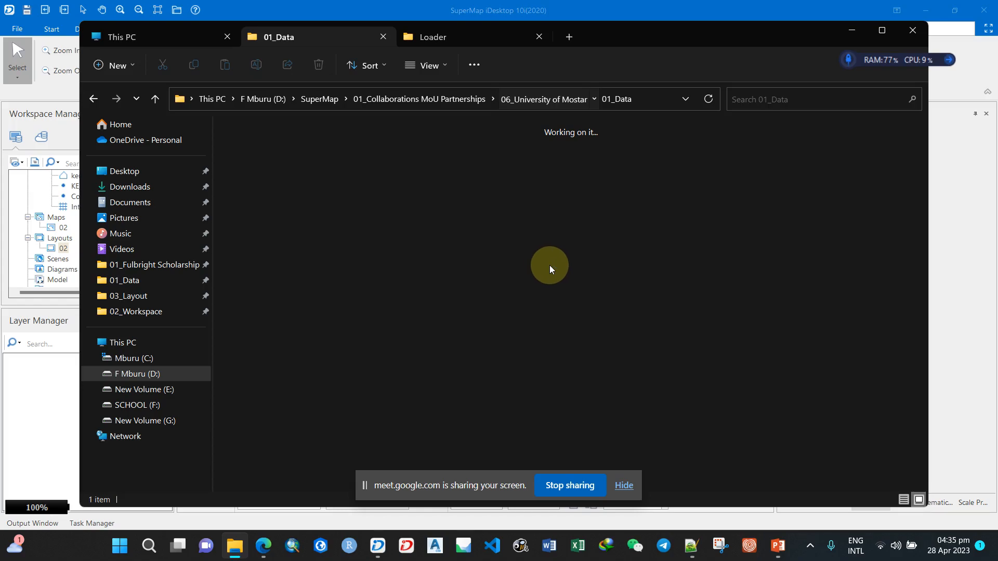
click(270, 153)
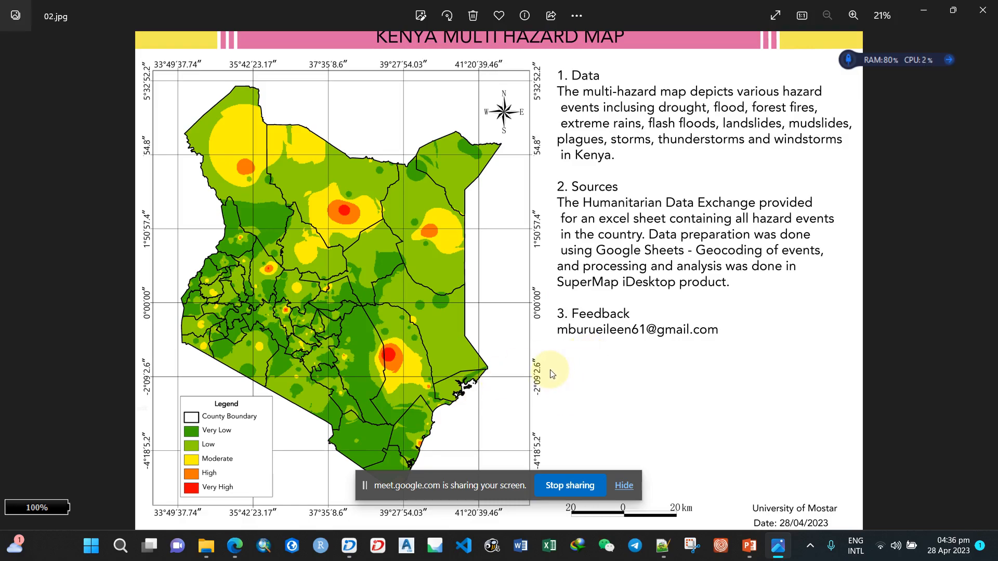
click(349, 546)
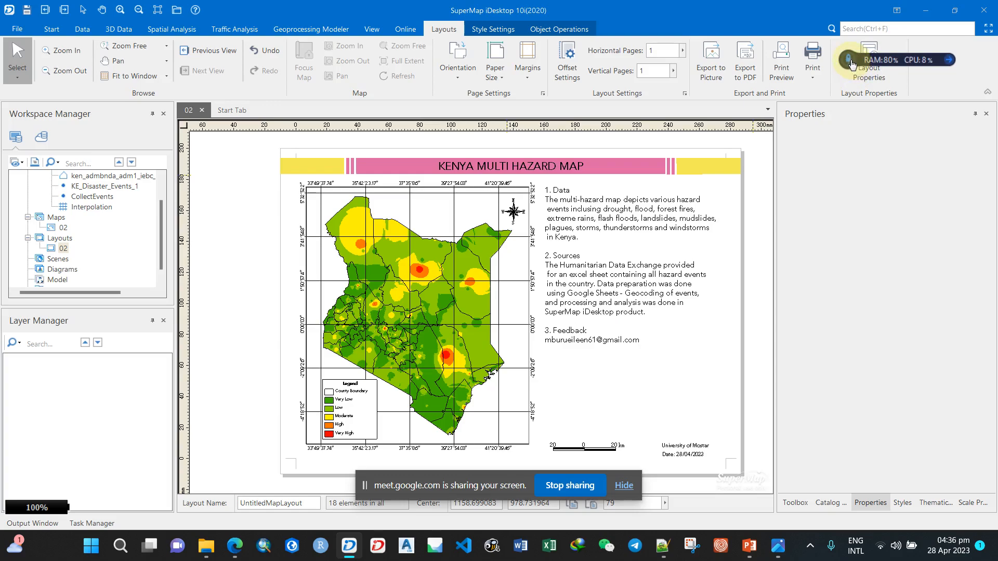
click(581, 486)
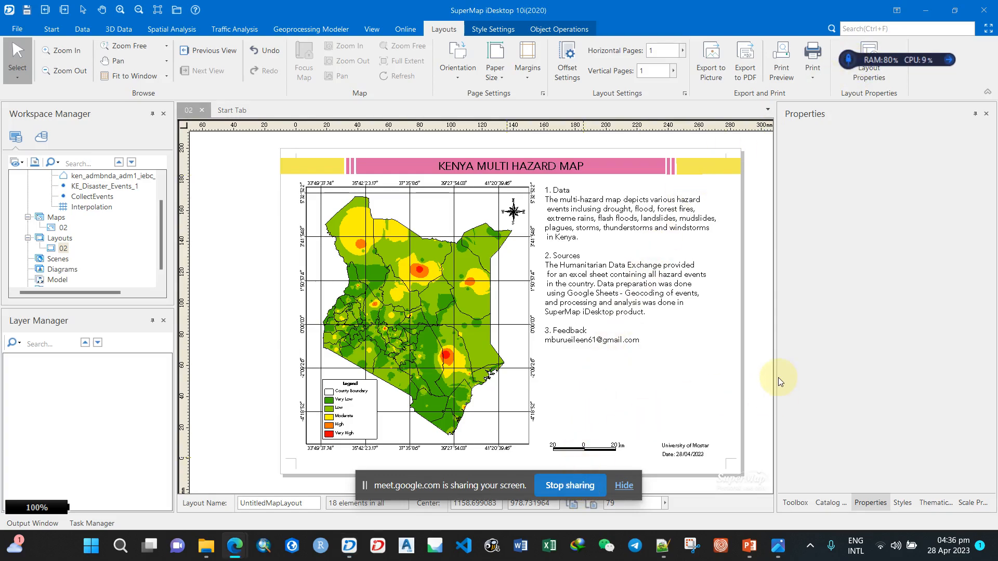